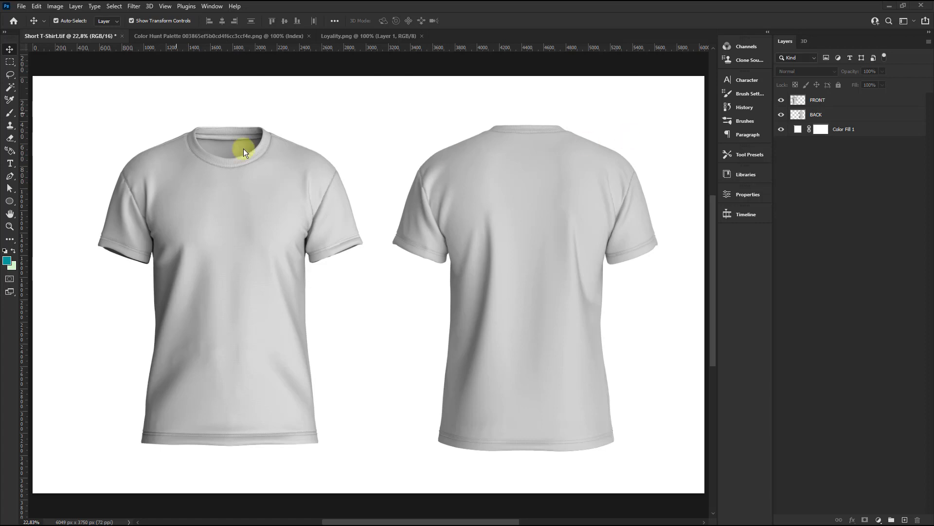
Create two new layer groups and name them FRONT and BACK.
click(859, 101)
click(820, 114)
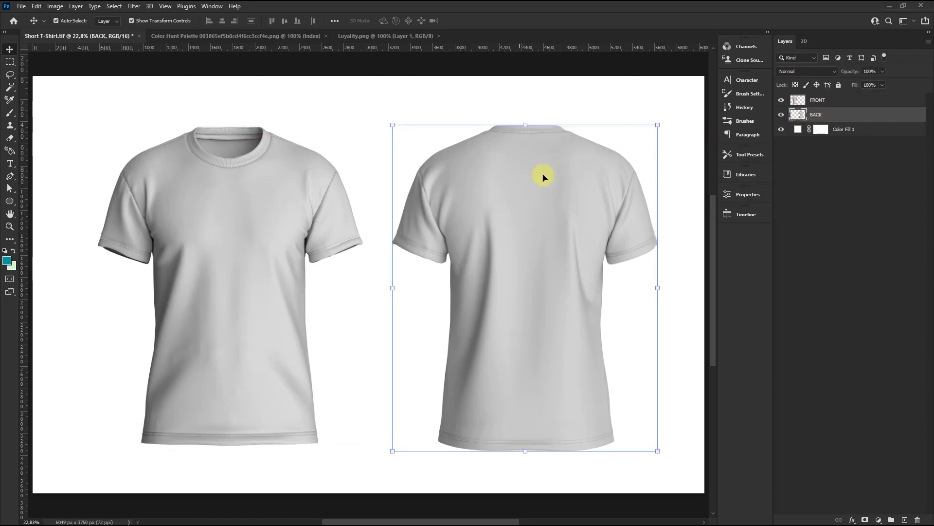
click(821, 103)
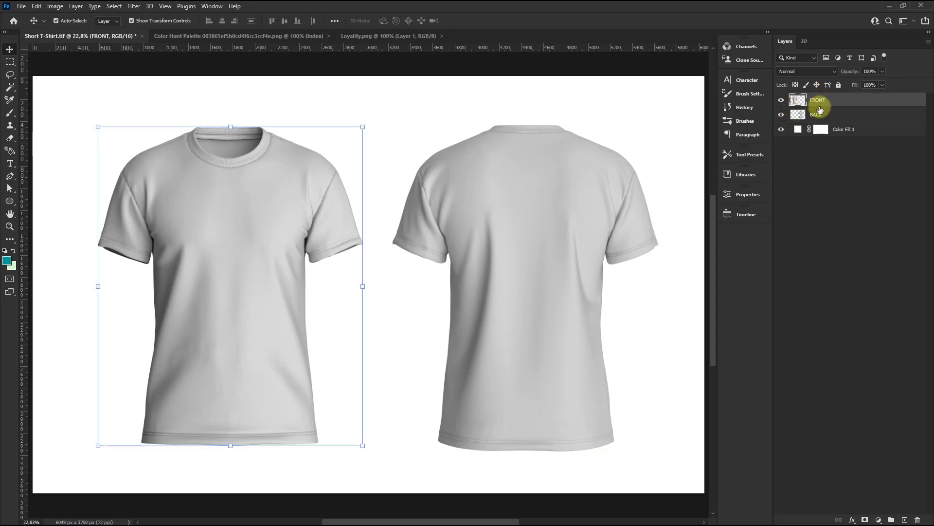
click(892, 519)
click(892, 520)
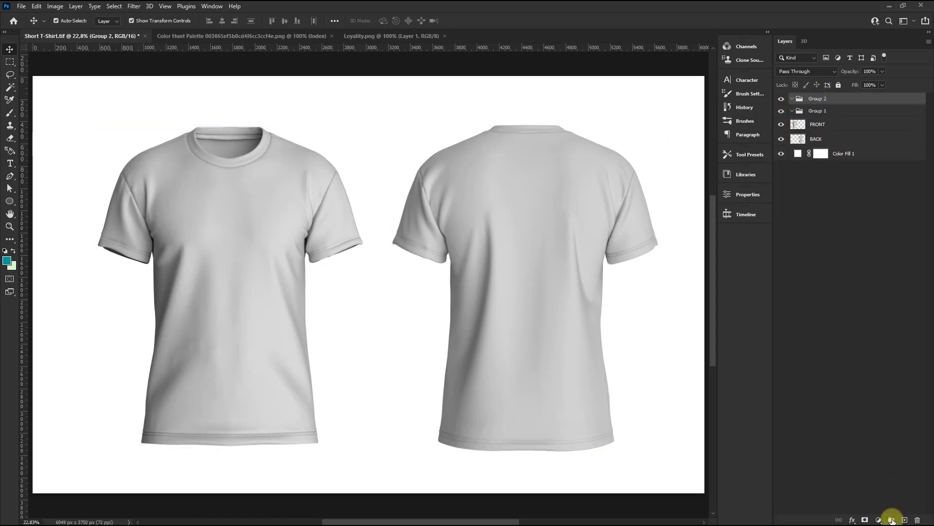
double_click(817, 98)
text(FRONT)
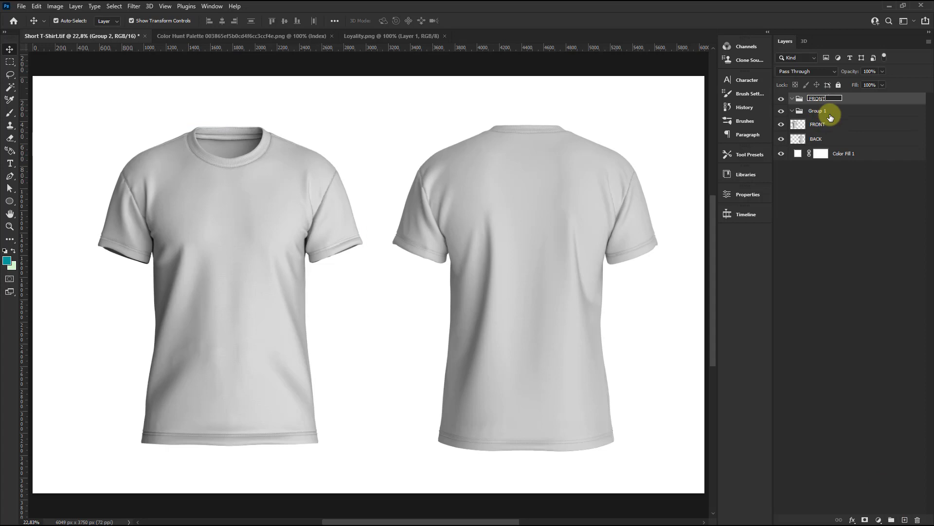
double_click(830, 113)
text(BACK)
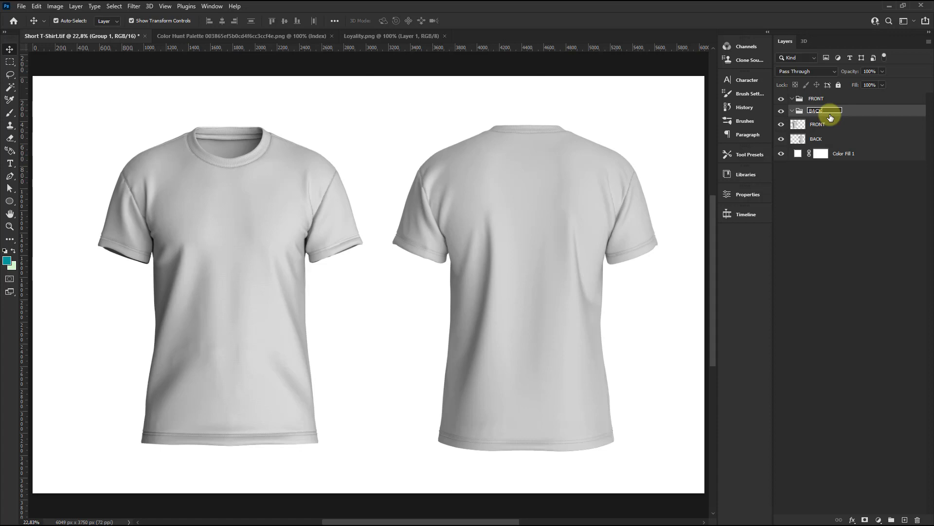
key(Return)
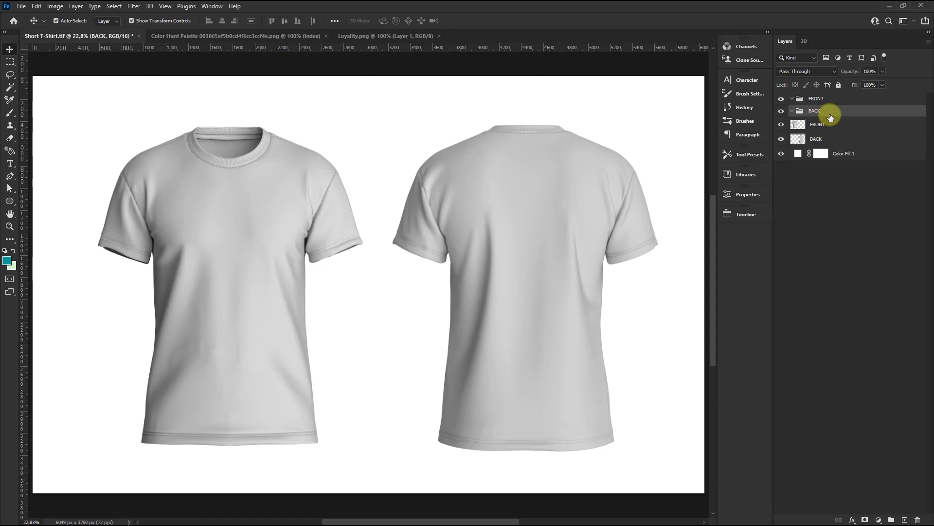
Move the FRONT and BACK shirt layers into their matching groups.
click(825, 125)
shift+click(824, 140)
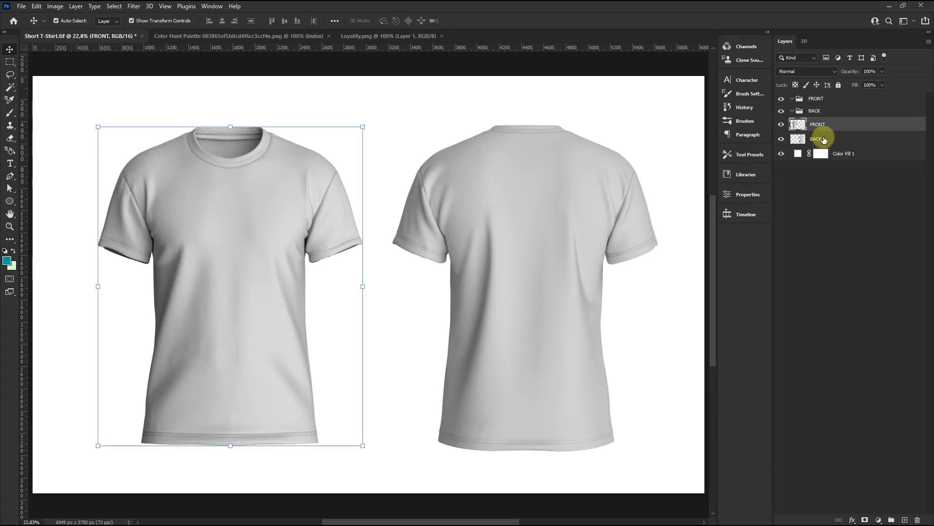
click(826, 123)
drag(826, 123, 824, 95)
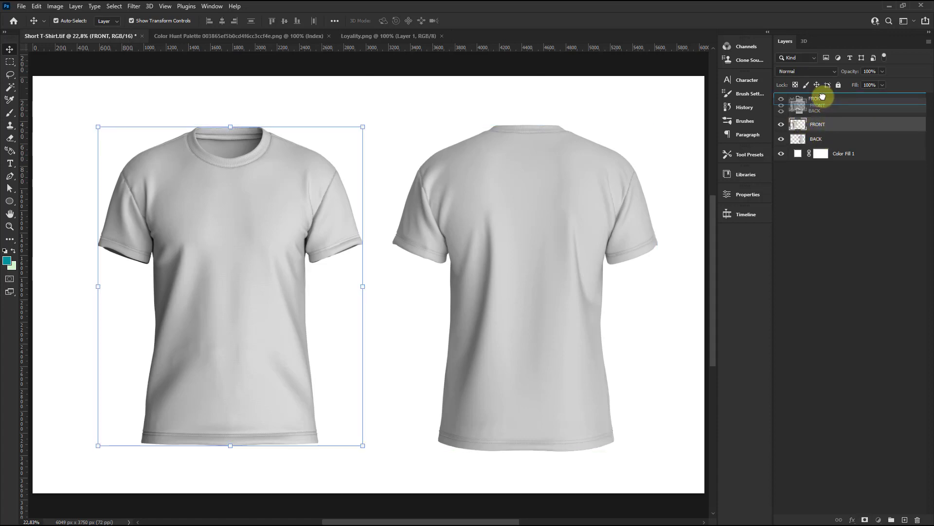
click(839, 137)
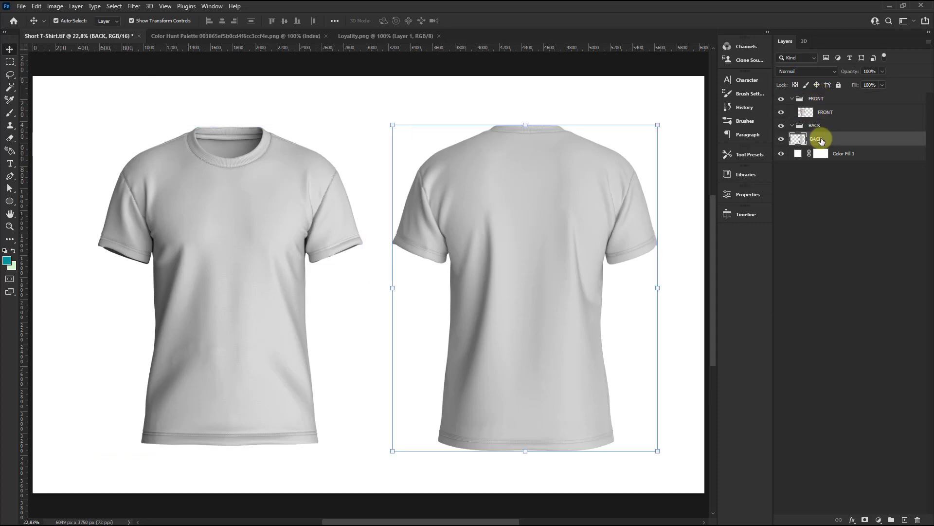
drag(838, 140, 823, 125)
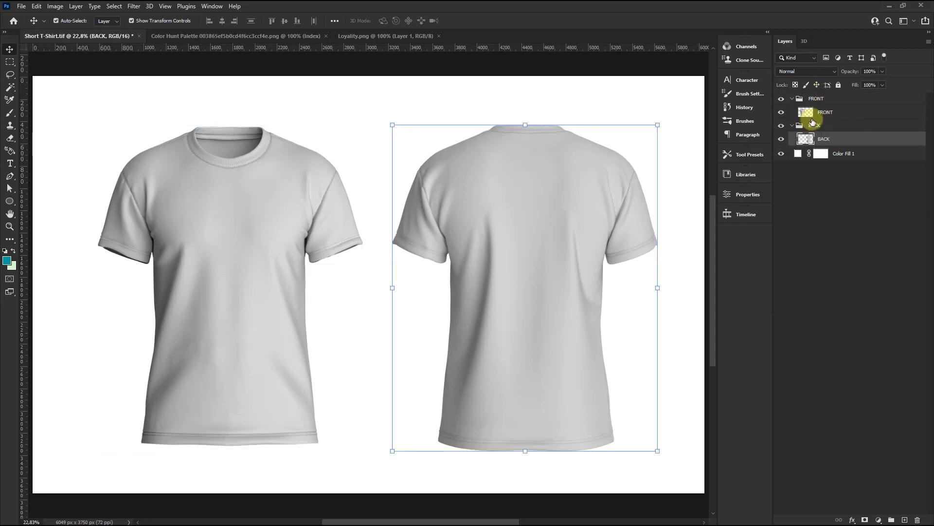
click(823, 113)
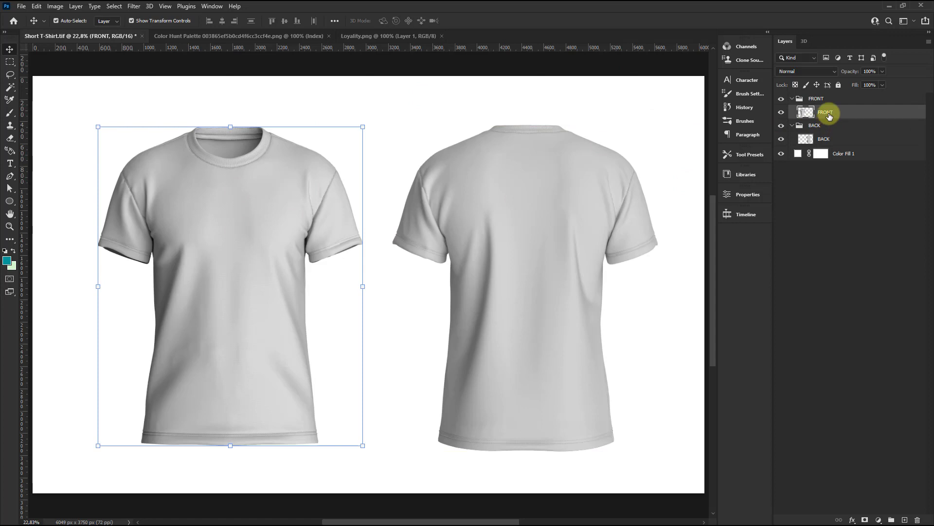
Duplicate the FRONT shirt layer twice and hide FRONT and FRONT copy.
right_click(830, 116)
click(827, 154)
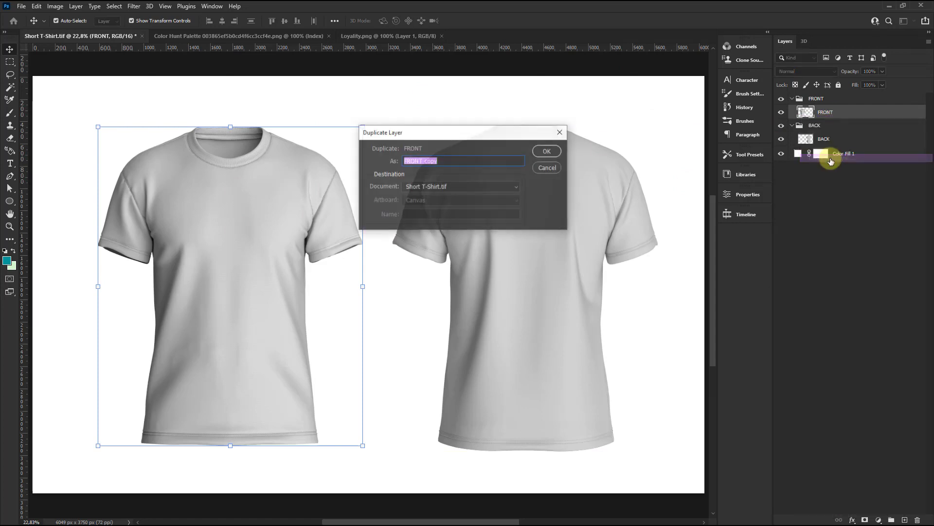
click(547, 151)
right_click(845, 113)
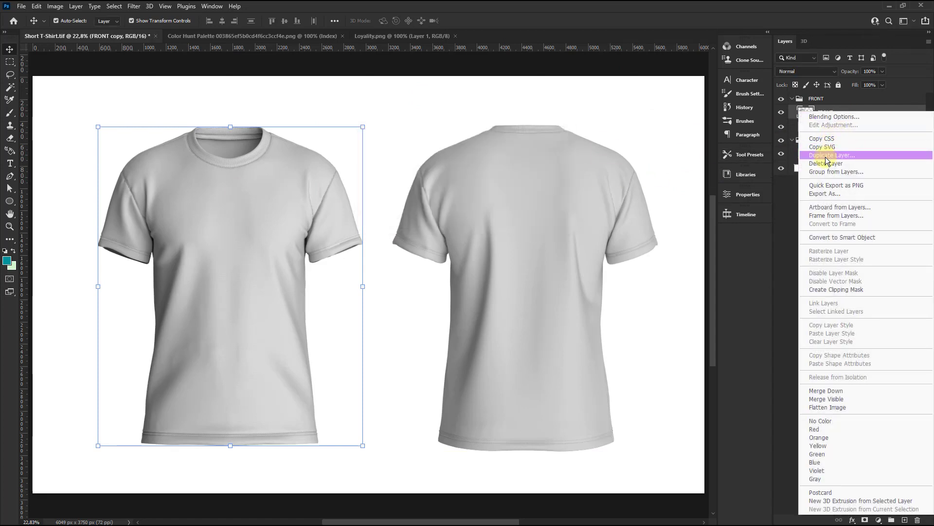
click(828, 154)
click(547, 150)
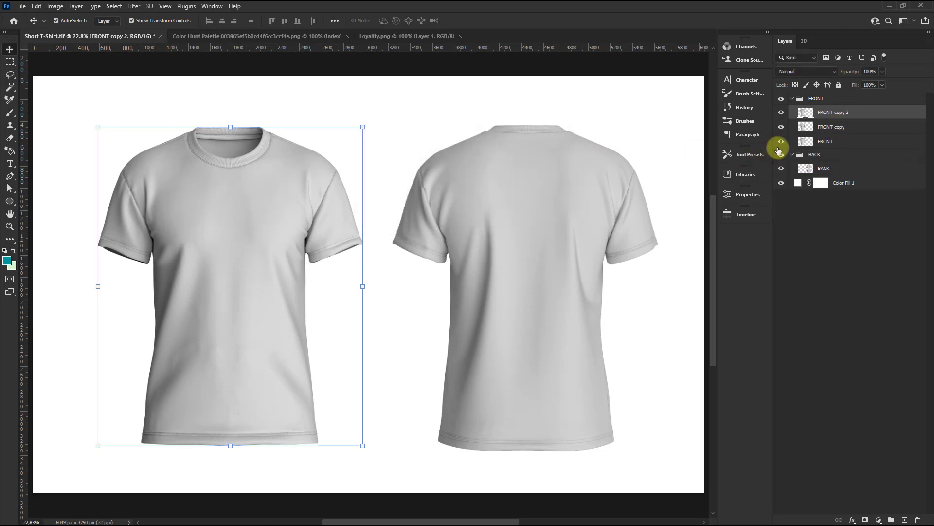
drag(780, 141, 781, 127)
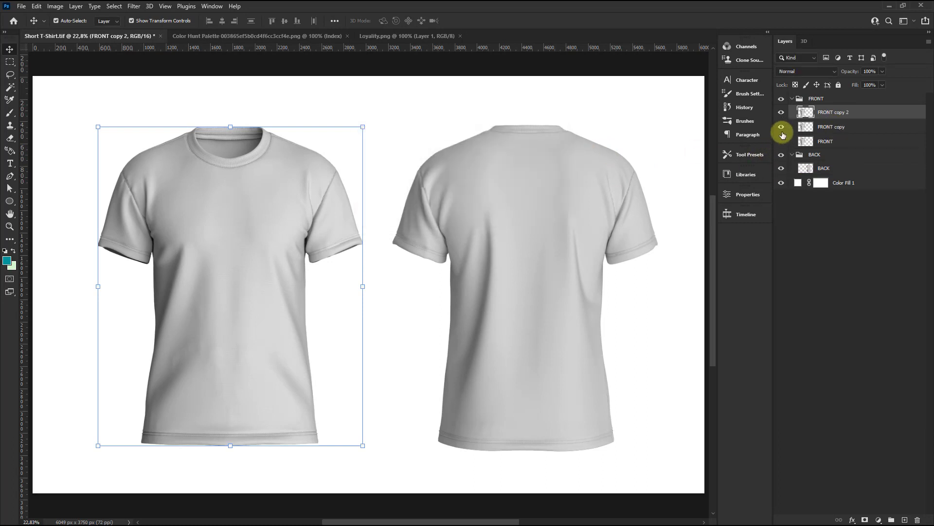
Slightly darken FRONT copy 2 with a Brightness/Contrast adjustment.
click(54, 6)
mouse_move(70, 31)
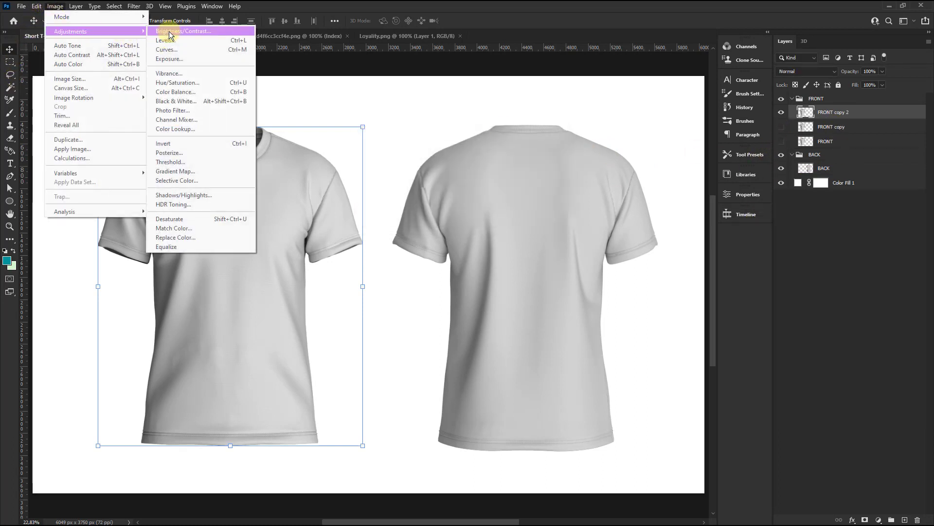
click(169, 31)
mouse_move(653, 156)
mouse_down()
mouse_move(662, 156)
mouse_move(649, 181)
mouse_move(661, 156)
mouse_move(647, 156)
mouse_up()
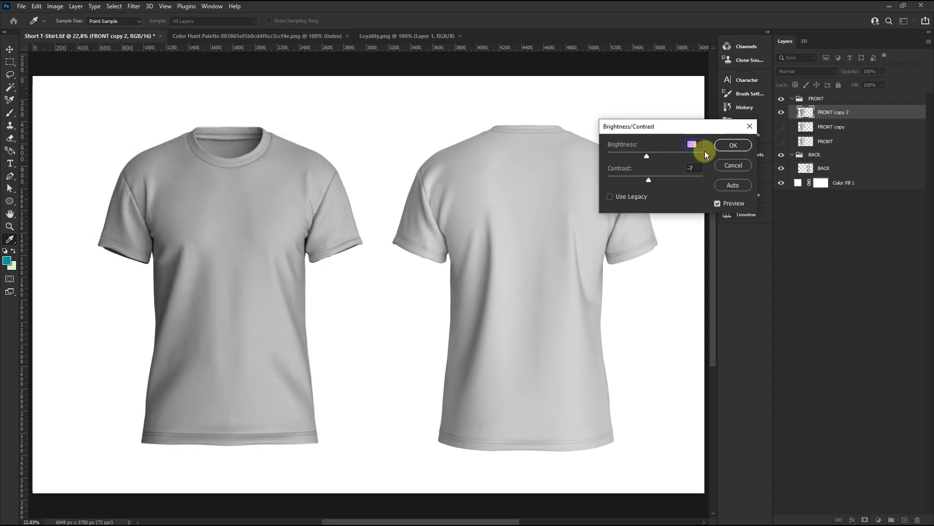
click(733, 146)
right_click(833, 113)
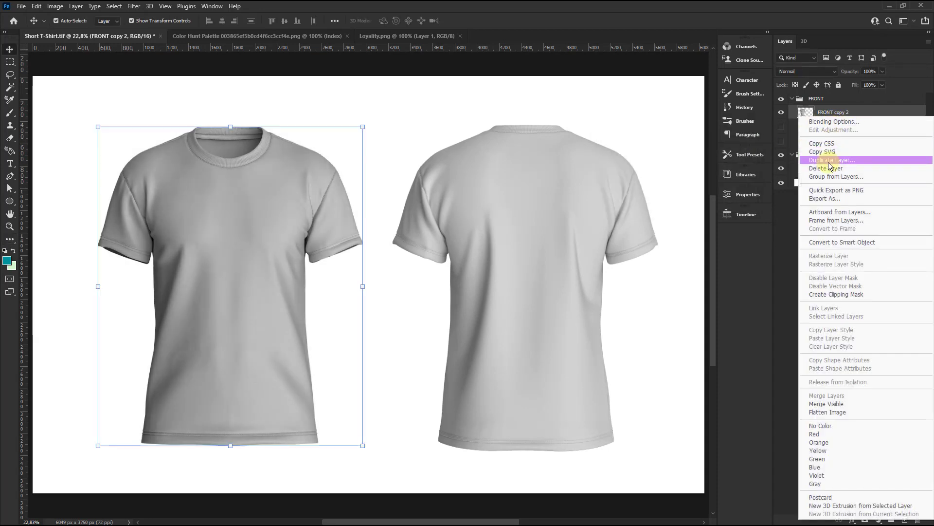
Duplicate FRONT copy 2 as a Multiply layer and merge the two copies down.
click(827, 159)
click(549, 151)
click(787, 71)
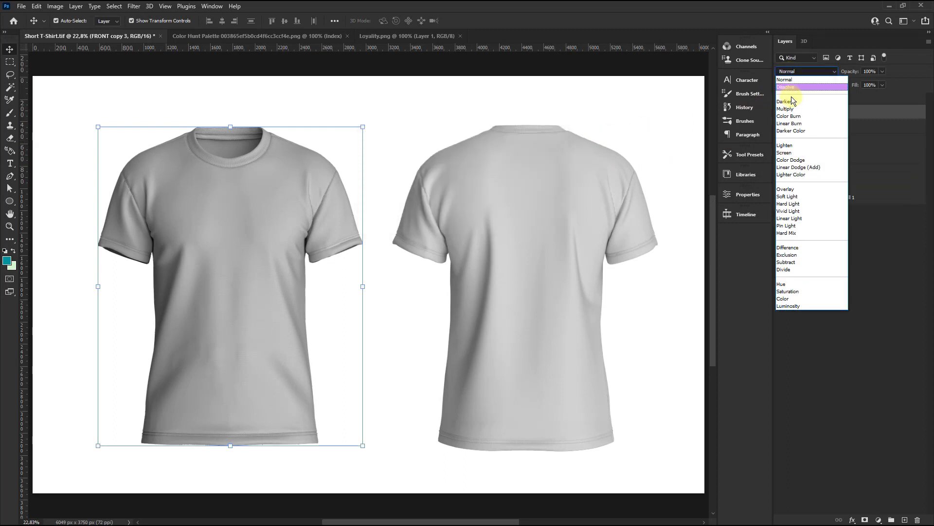
click(793, 108)
right_click(828, 131)
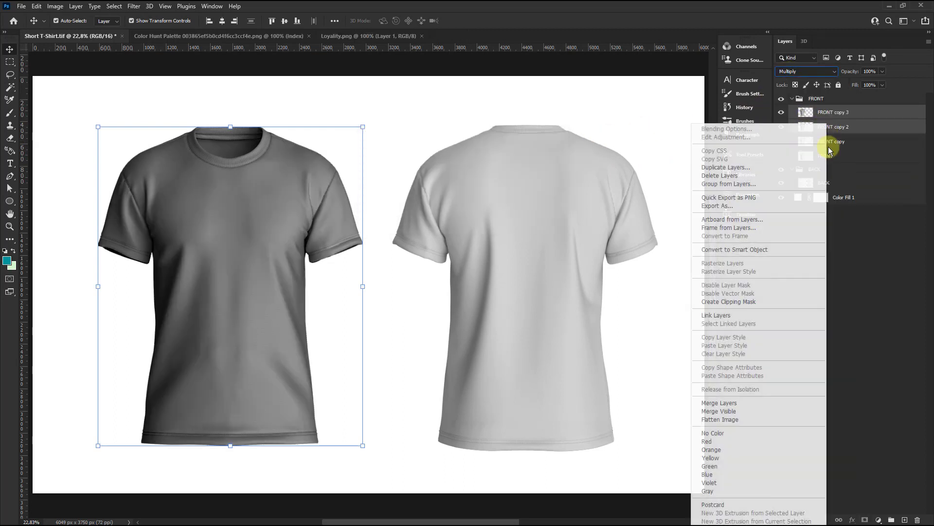
click(762, 404)
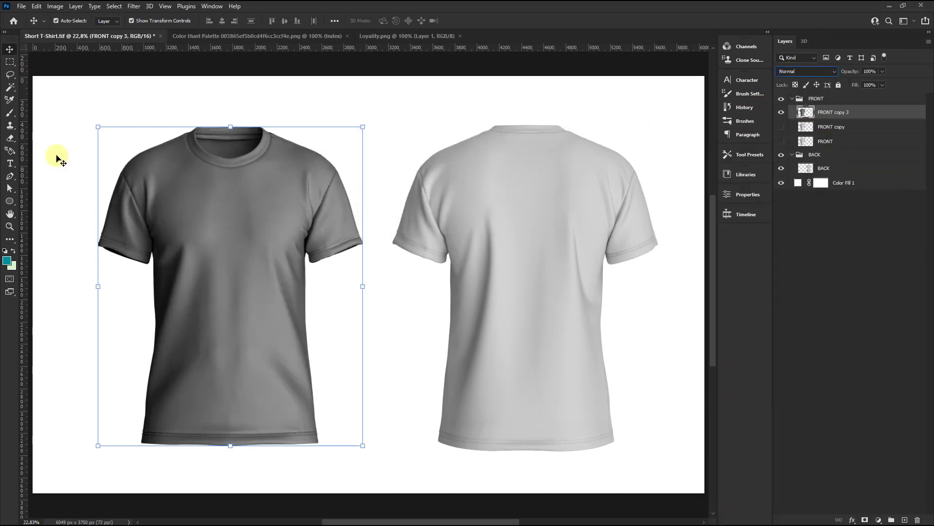
Apply Exposure −0.82 with gamma 0.51 to the merged FRONT copy 3 layer.
click(55, 5)
click(194, 61)
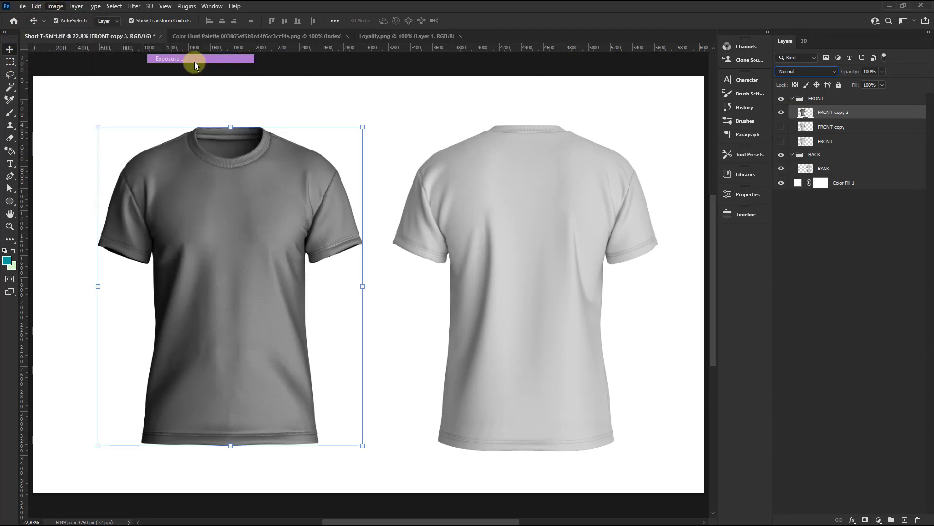
drag(606, 144, 632, 146)
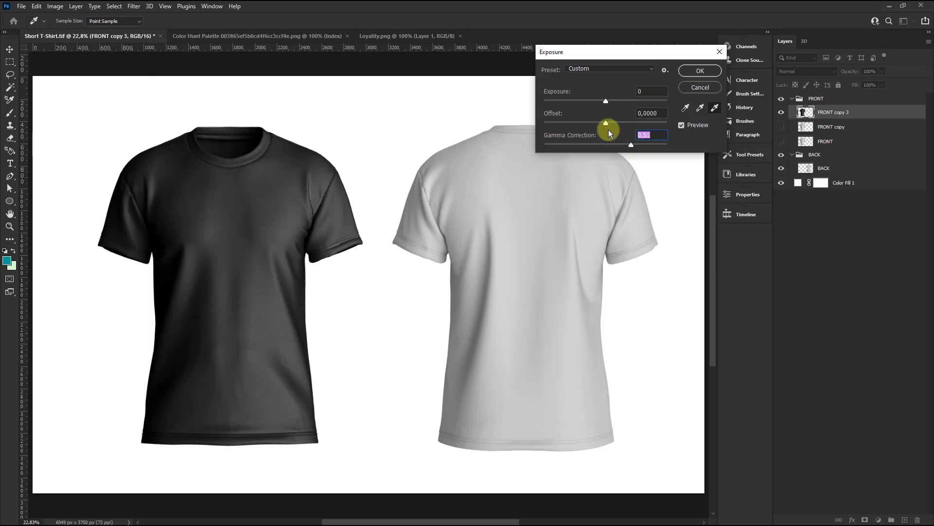
drag(606, 101, 600, 100)
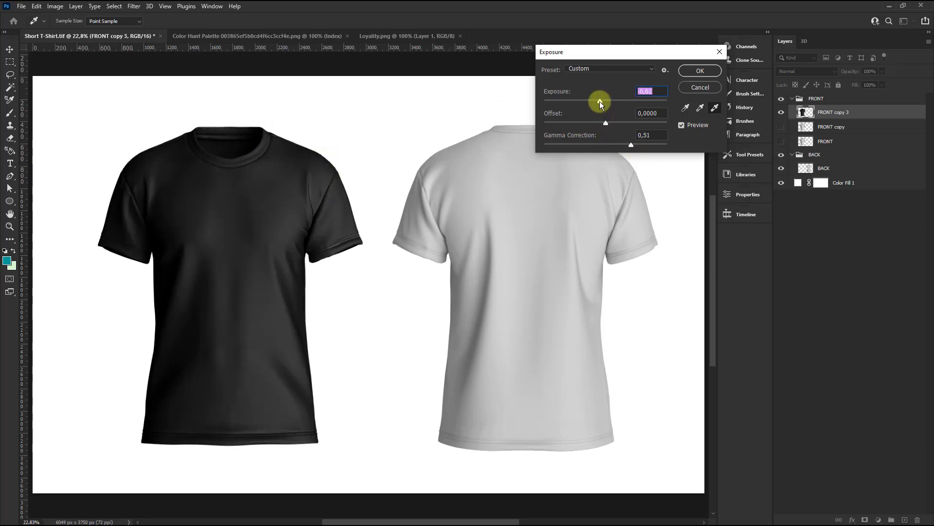
drag(600, 102, 597, 102)
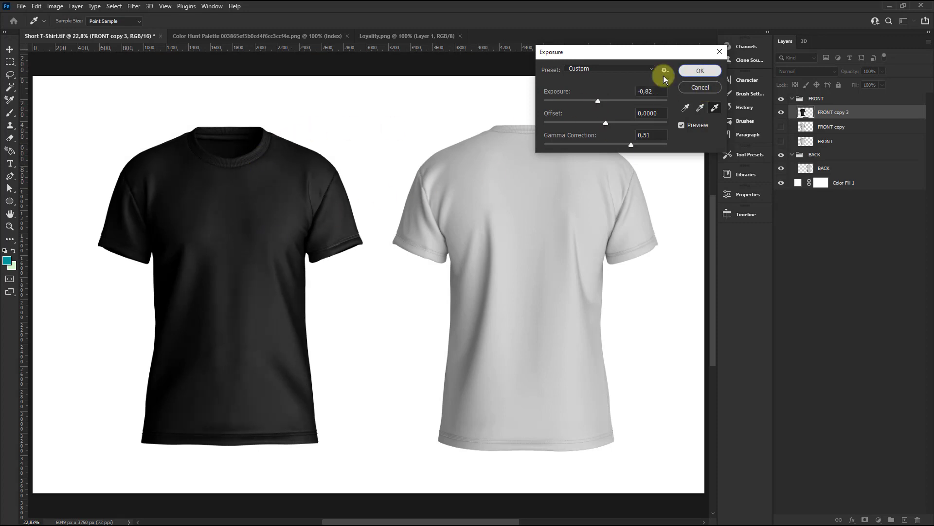
key(Return)
click(55, 6)
mouse_move(70, 31)
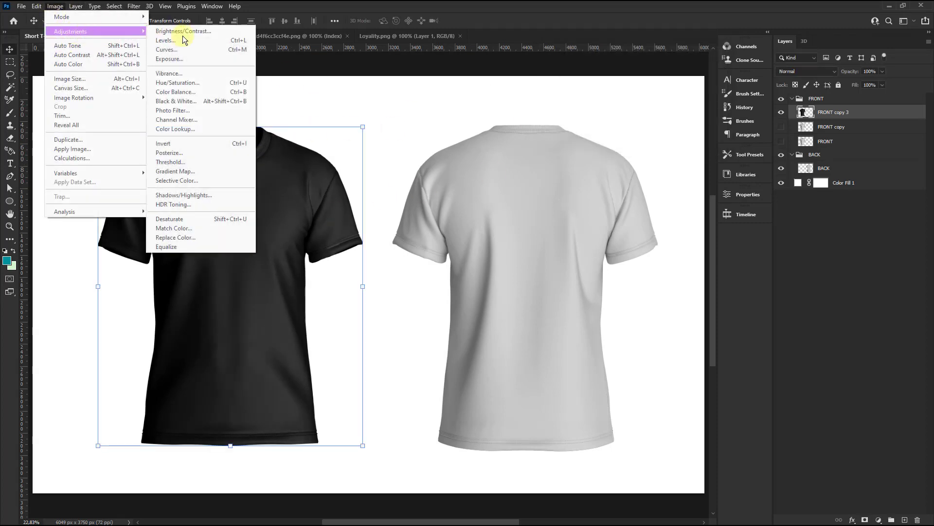
Darken FRONT copy 3 with a Curves adjustment lowering highlights and shadows.
click(217, 48)
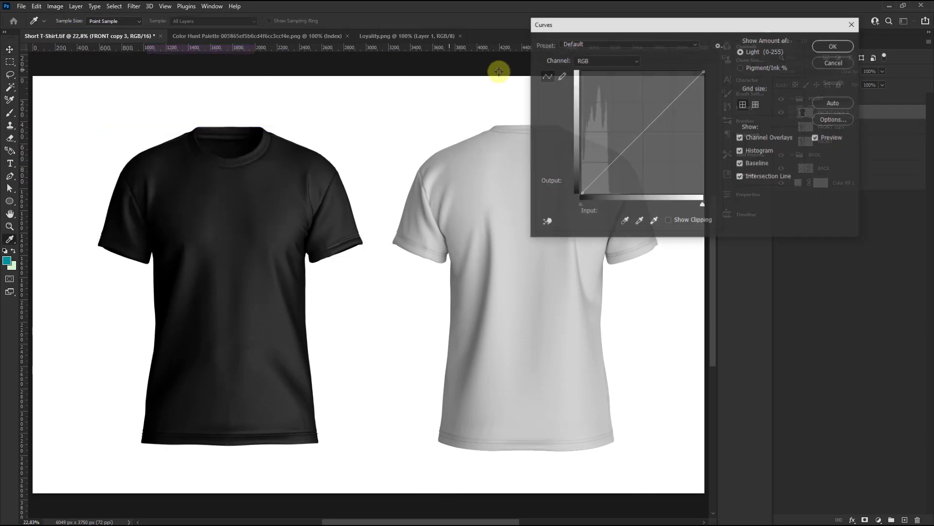
drag(705, 73, 704, 80)
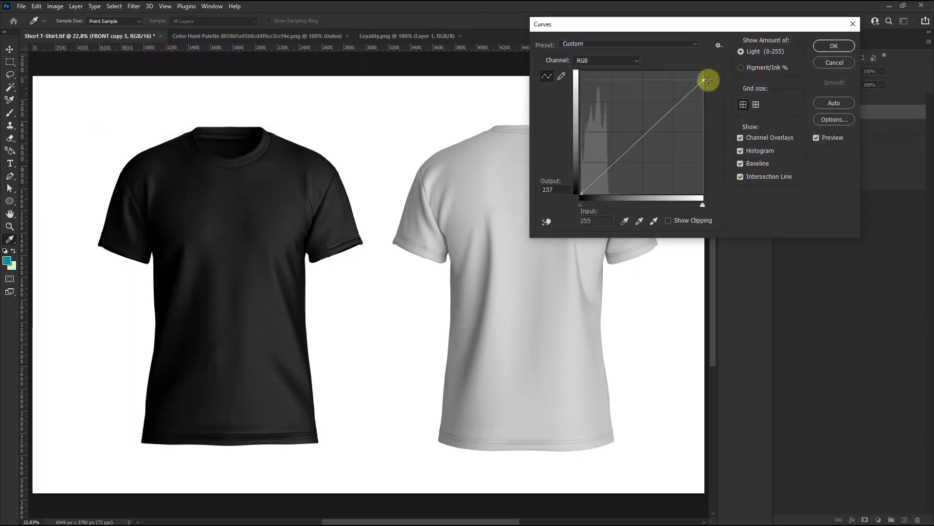
click(657, 119)
drag(624, 150, 624, 159)
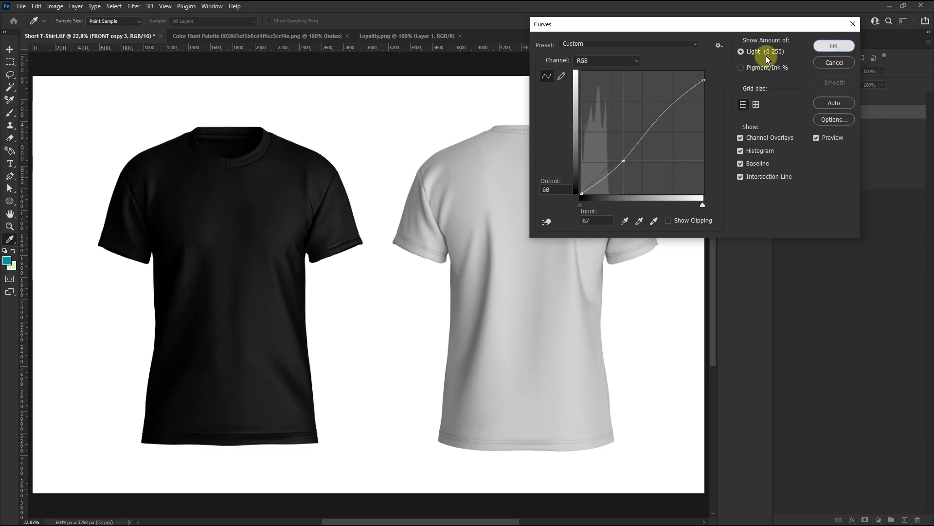
click(835, 46)
Apply Levels to FRONT copy 3 with midtones at 0,93 and a raised black point.
click(55, 6)
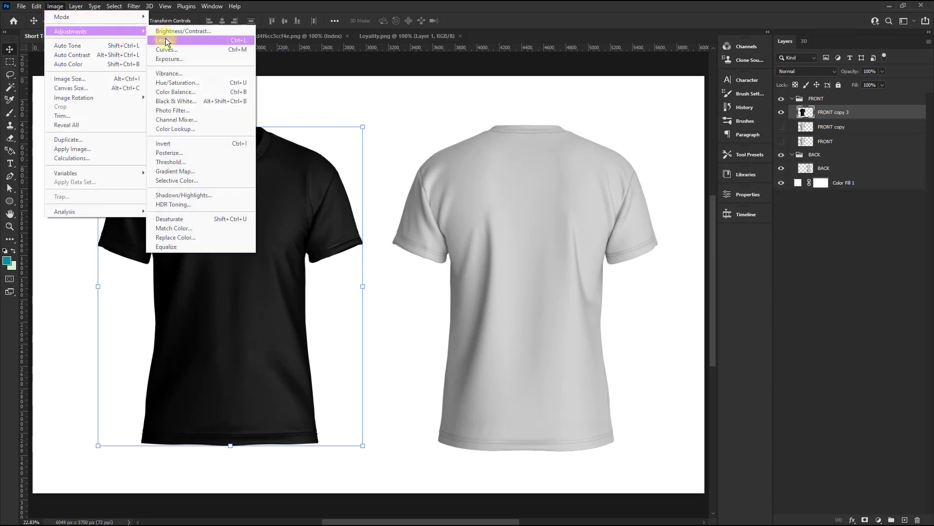
click(168, 40)
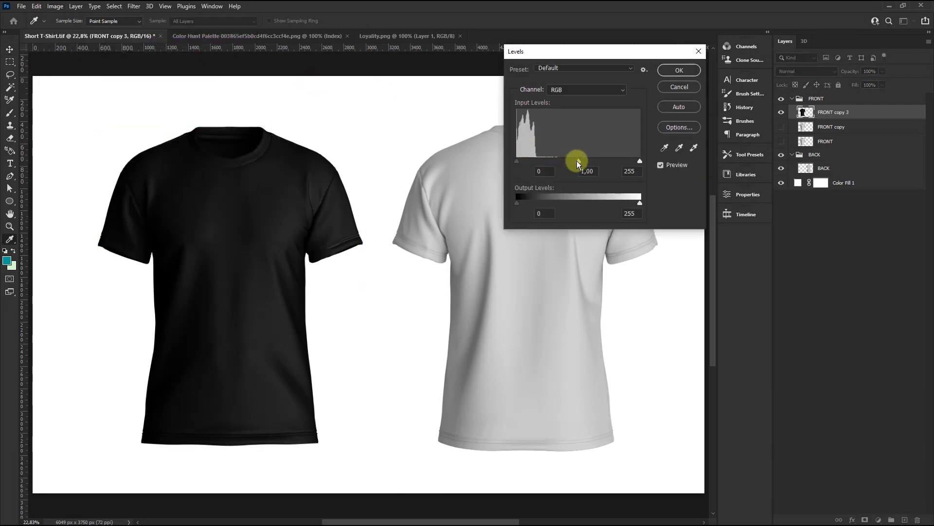
drag(578, 161, 582, 161)
drag(518, 161, 521, 161)
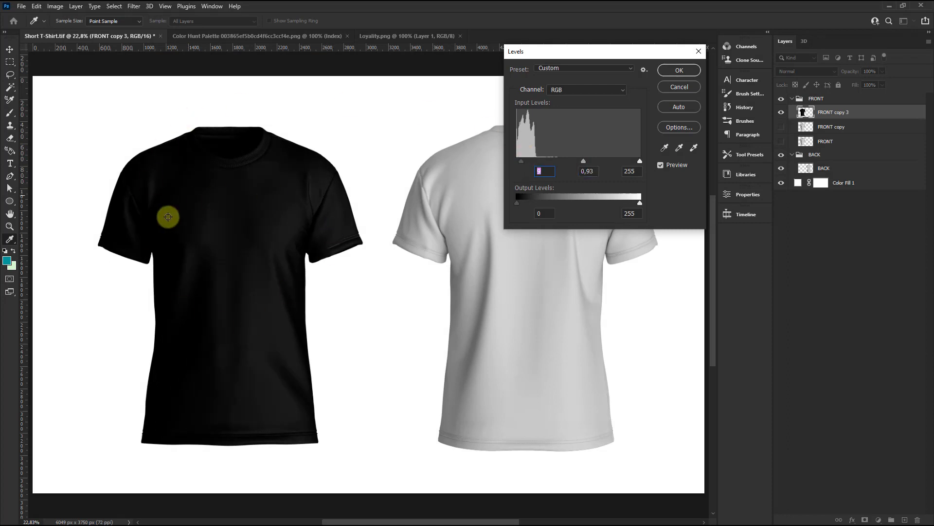
click(678, 70)
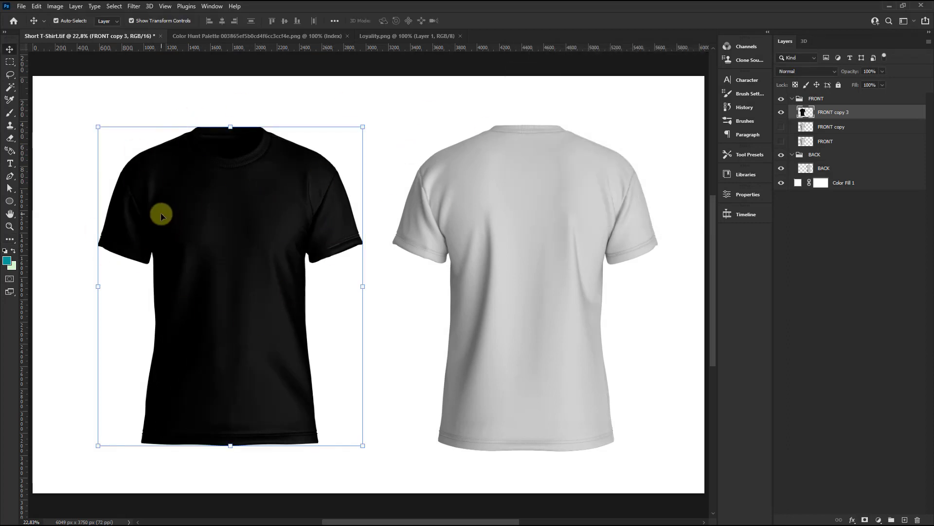
Set FRONT copy 3 to Screen blending, hide it, and show FRONT copy.
click(794, 72)
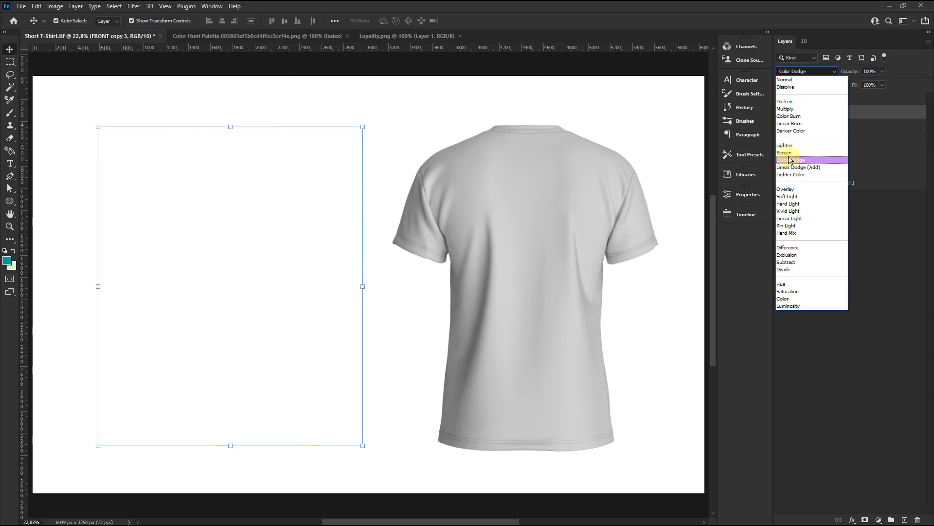
click(788, 153)
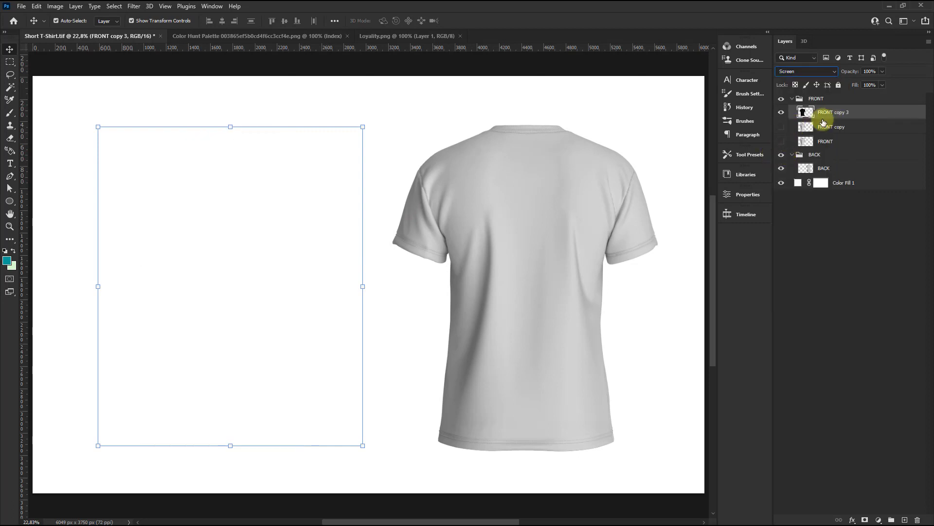
click(781, 112)
click(808, 128)
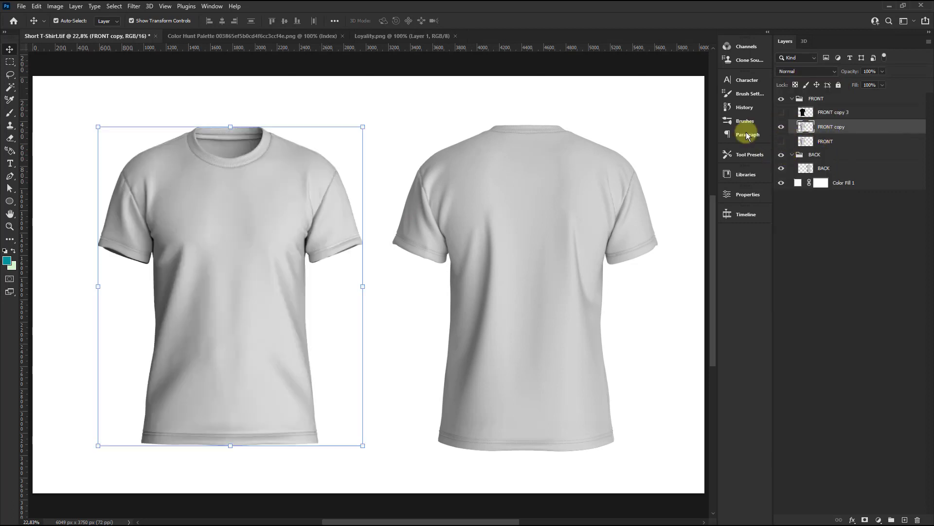
Brighten FRONT copy with Brightness/Contrast at brightness 23 and contrast 18.
click(55, 6)
mouse_move(72, 31)
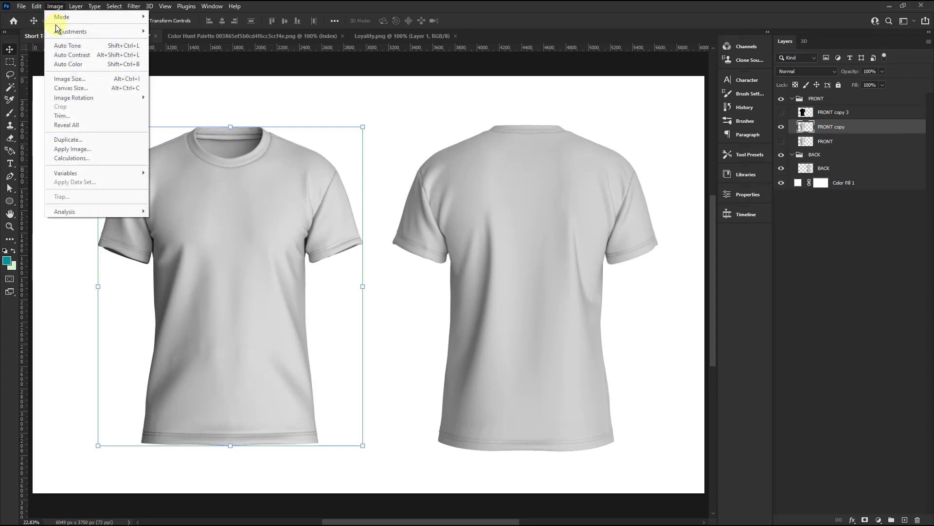
click(183, 31)
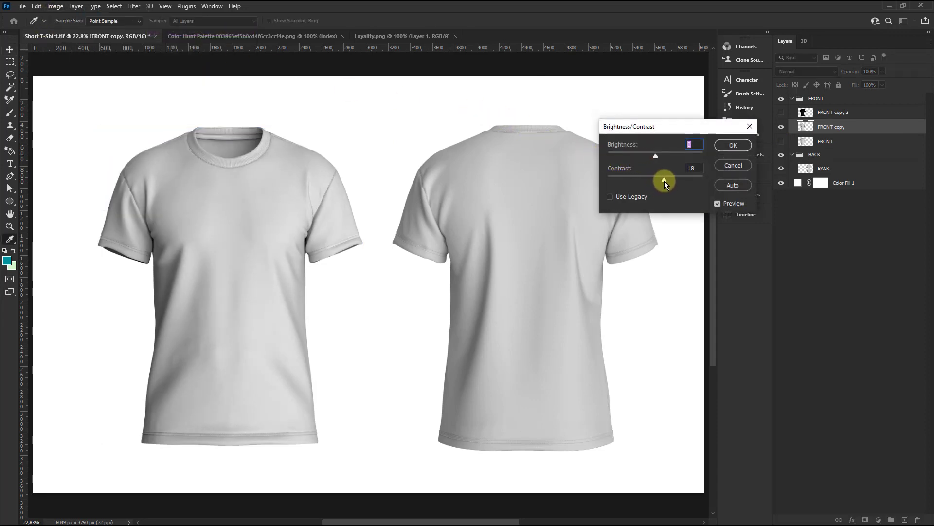
mouse_move(655, 156)
mouse_down()
mouse_move(660, 183)
mouse_move(663, 157)
mouse_up()
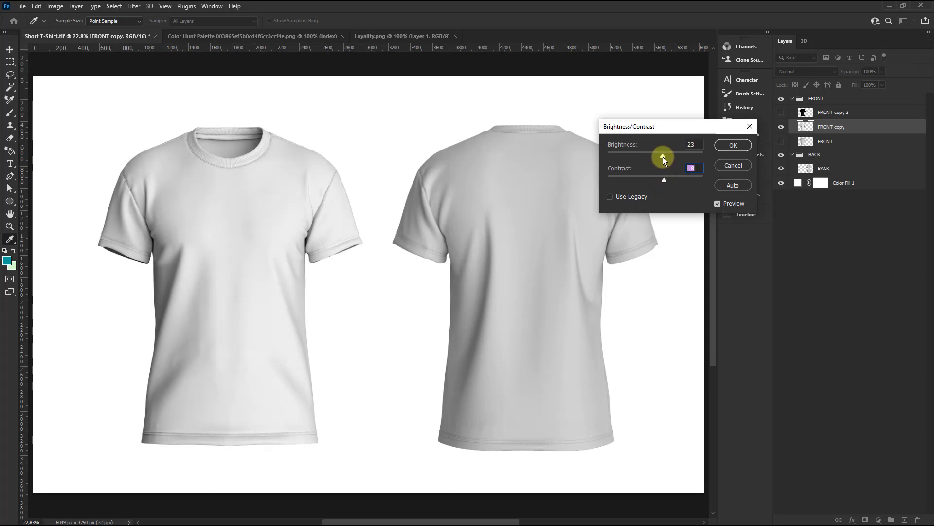
click(733, 145)
Apply Exposure to FRONT copy with gamma 1,32 and a slightly higher exposure.
click(55, 6)
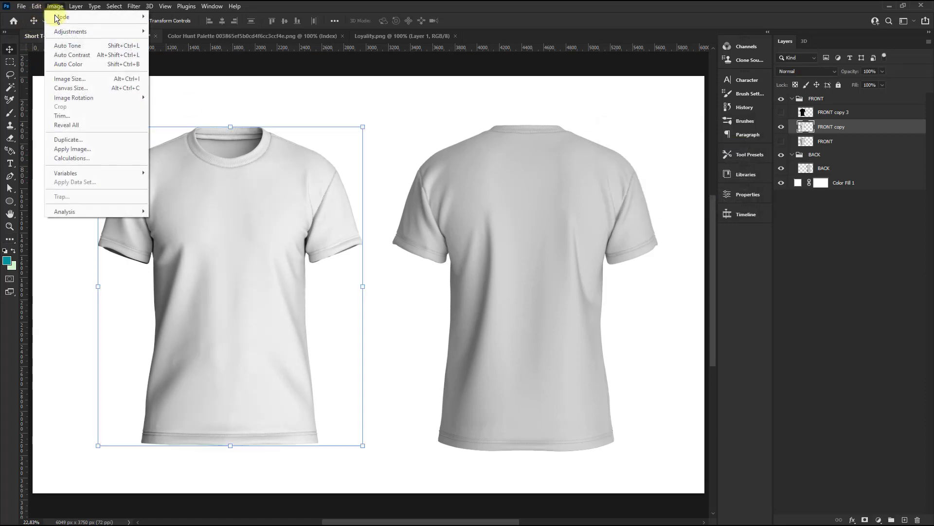
click(169, 58)
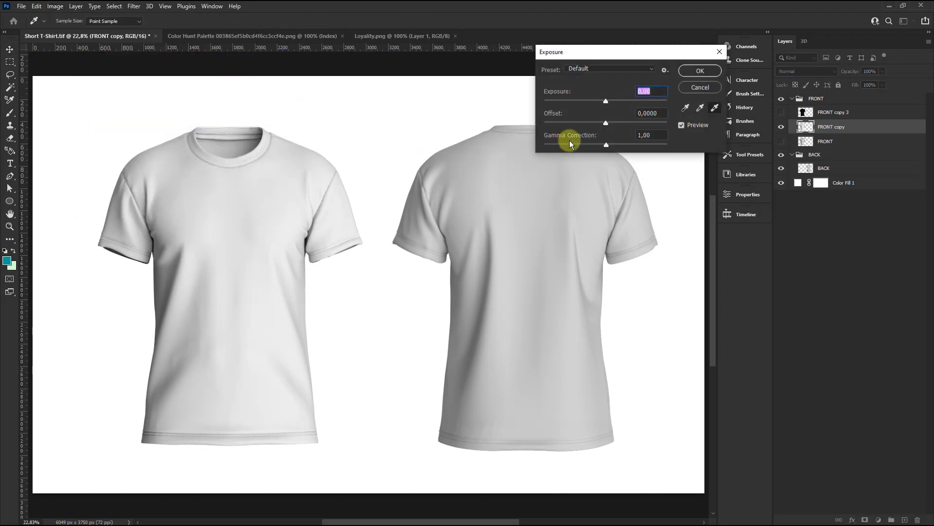
mouse_move(605, 144)
mouse_down()
mouse_move(614, 147)
mouse_move(594, 145)
mouse_up()
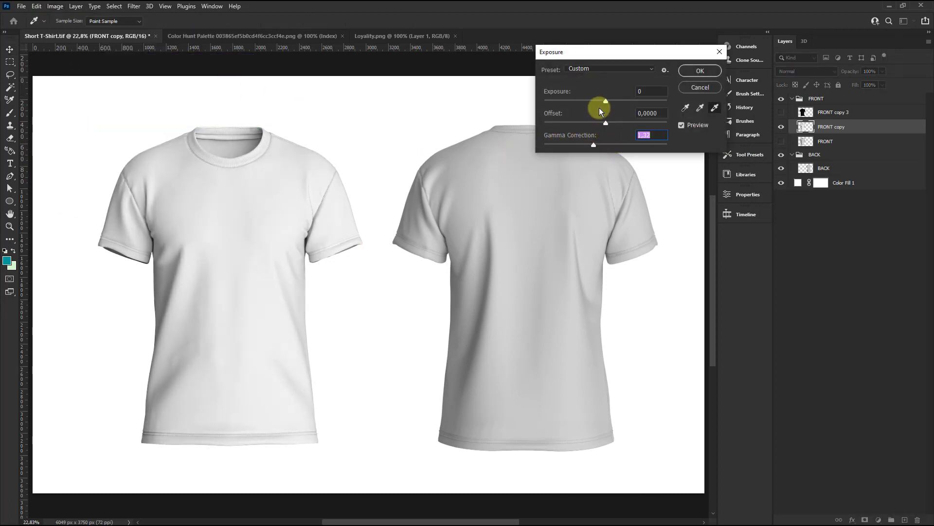
drag(604, 102, 606, 101)
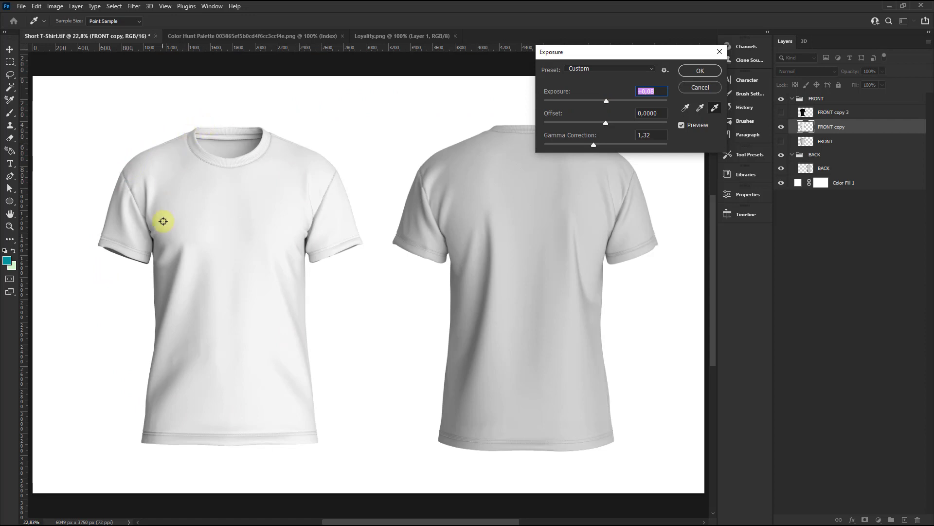
click(700, 71)
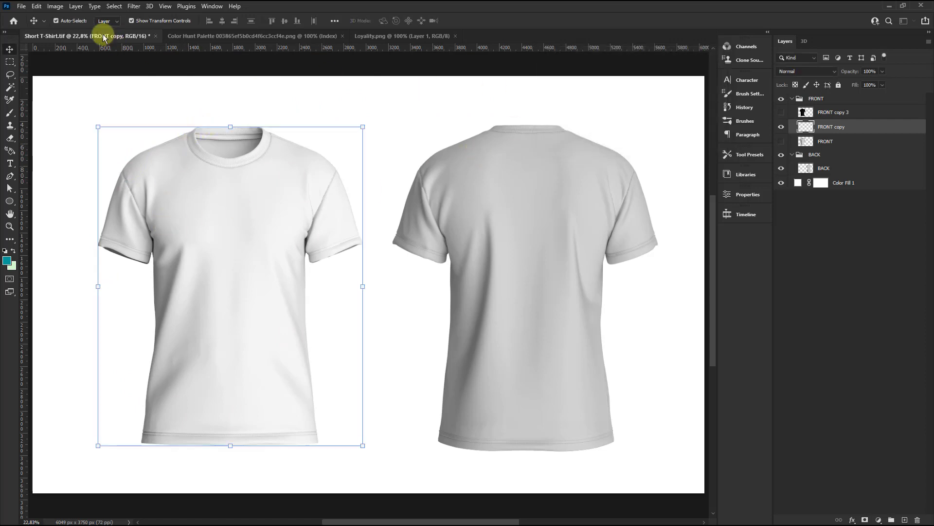
Shift FRONT copy's midtones with Levels and set it to Multiply blending.
click(55, 5)
mouse_move(73, 124)
click(166, 42)
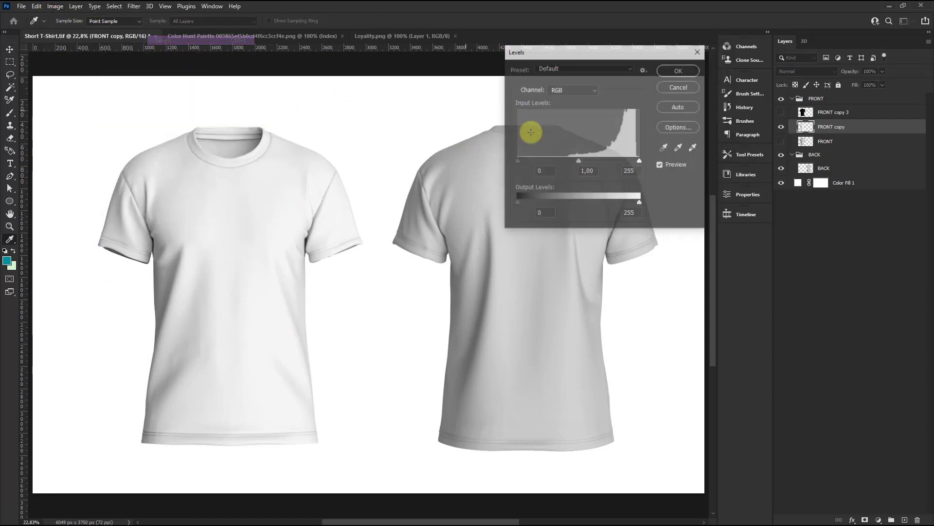
drag(577, 161, 567, 161)
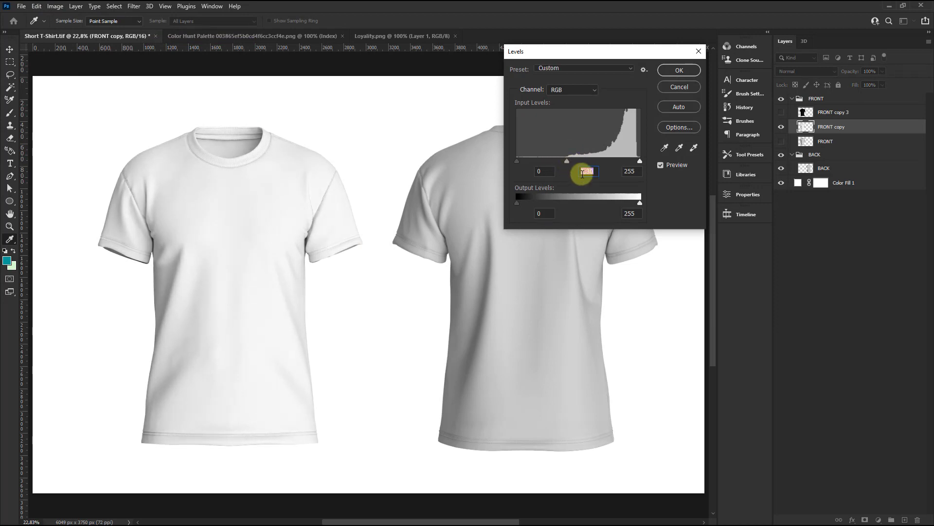
click(678, 70)
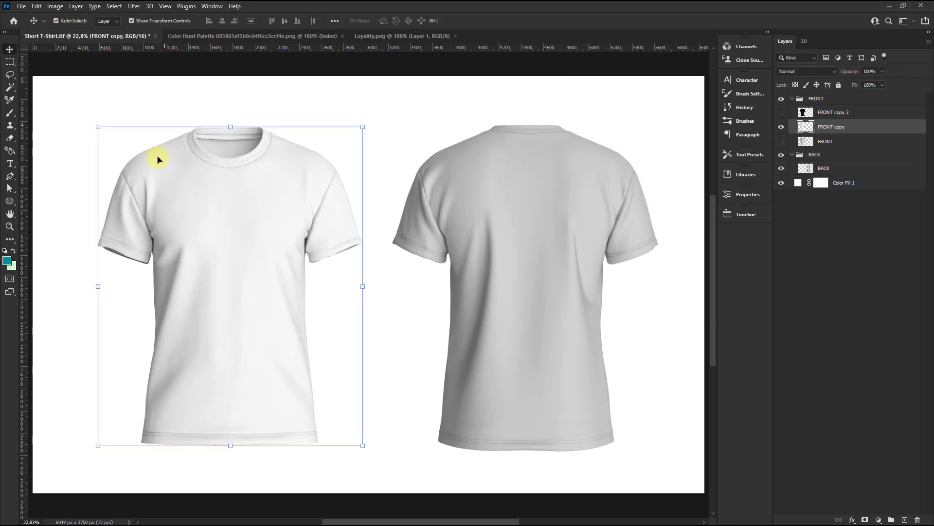
click(797, 72)
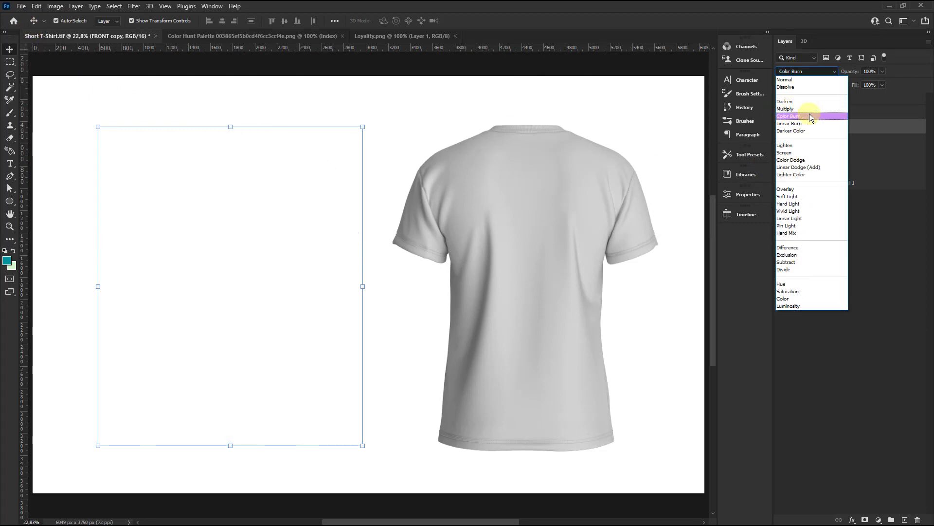
click(793, 109)
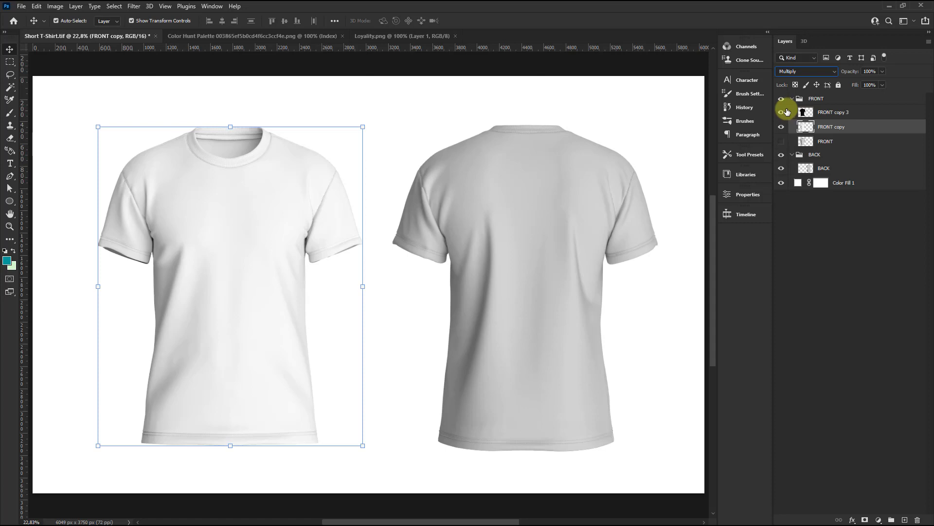
Show FRONT copy 3 and rename the copies SHADING and LIGHTING.
click(817, 112)
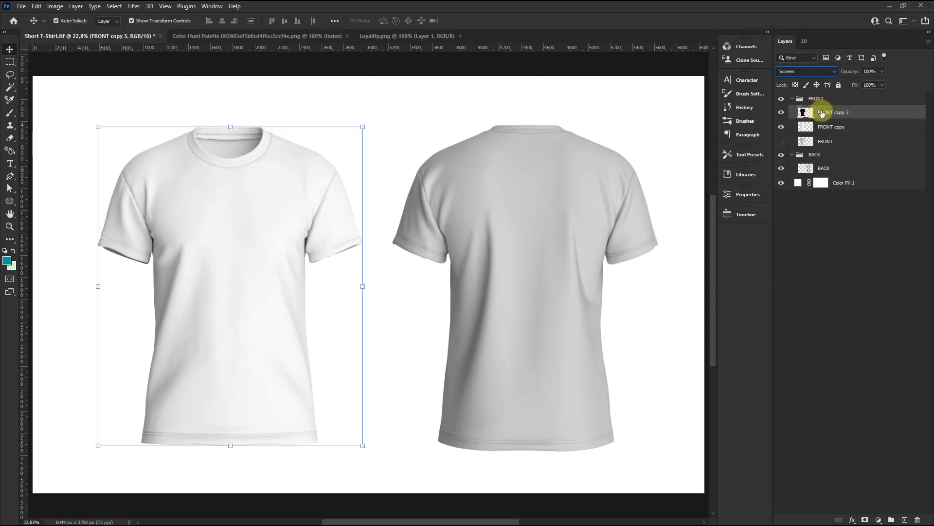
double_click(822, 113)
text(SH)
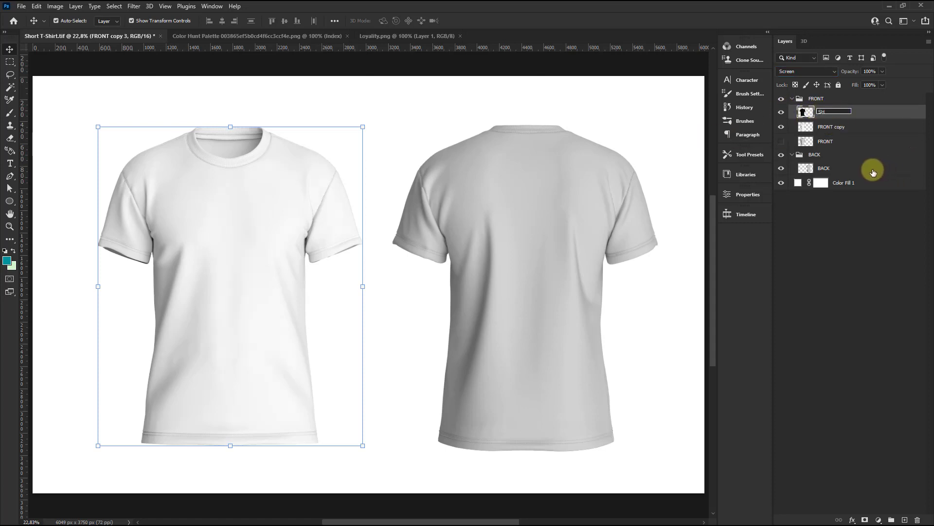
text(ADING)
key(Tab)
text(LIGHTING)
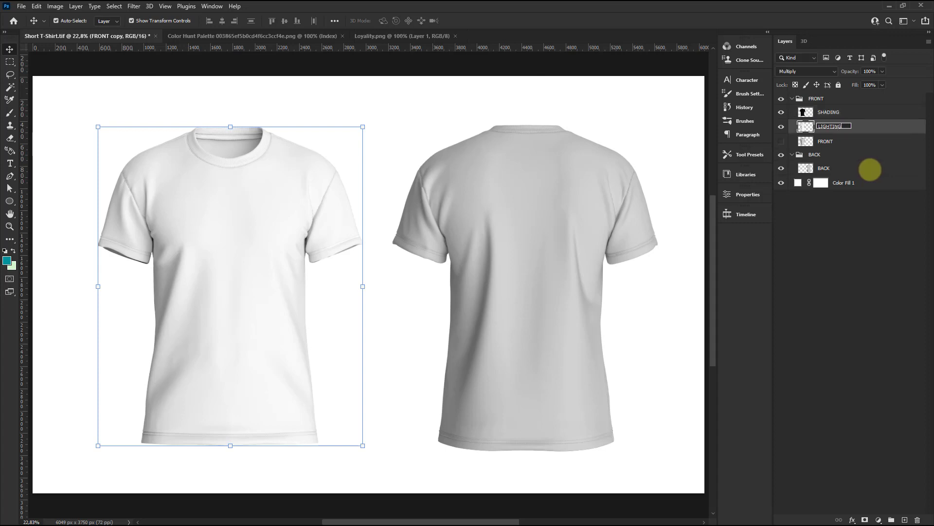
key(Return)
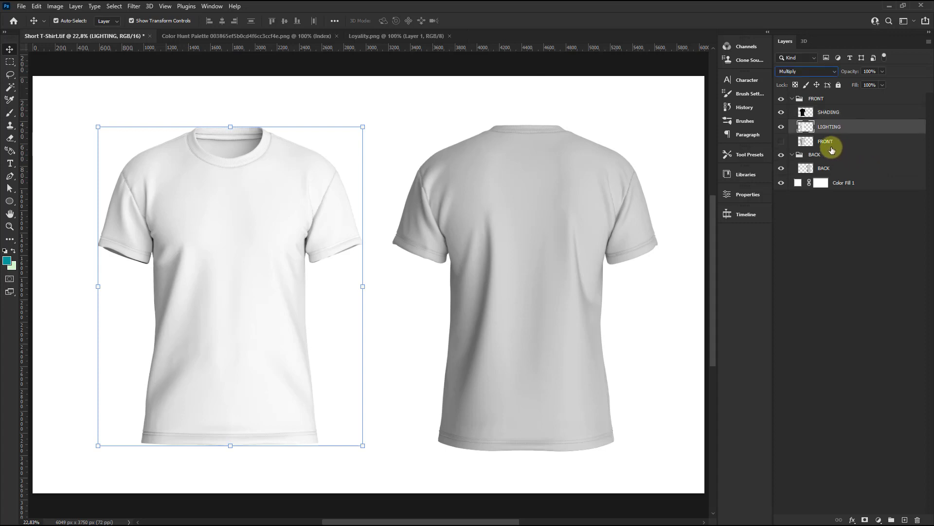
click(828, 142)
Add a teal Solid Color fill layer above FRONT, masked to the front shirt's outline.
click(883, 514)
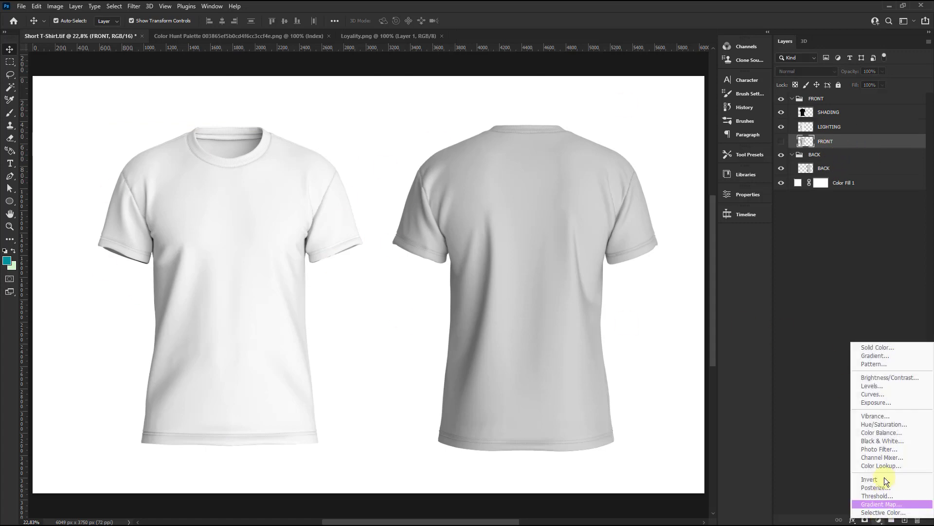
click(880, 351)
drag(328, 234, 126, 267)
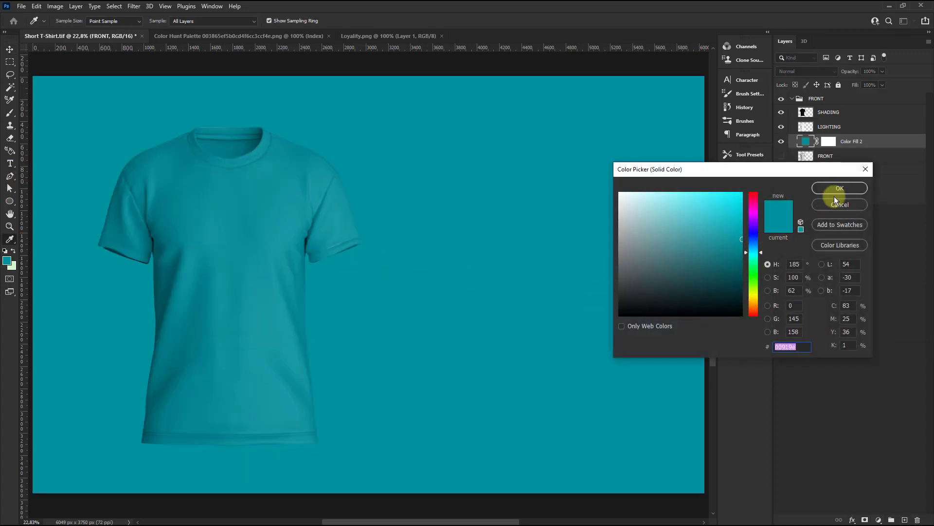
click(838, 190)
right_click(835, 143)
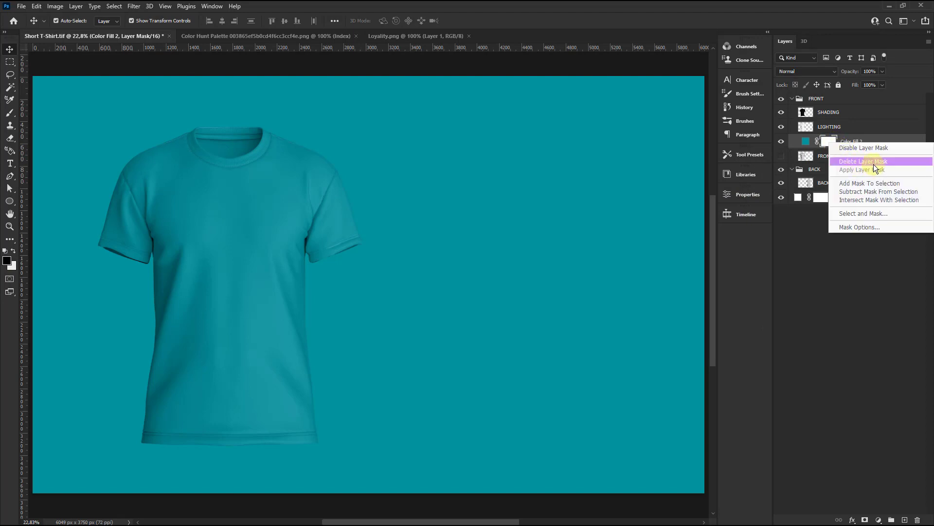
click(875, 164)
ctrl+click(805, 126)
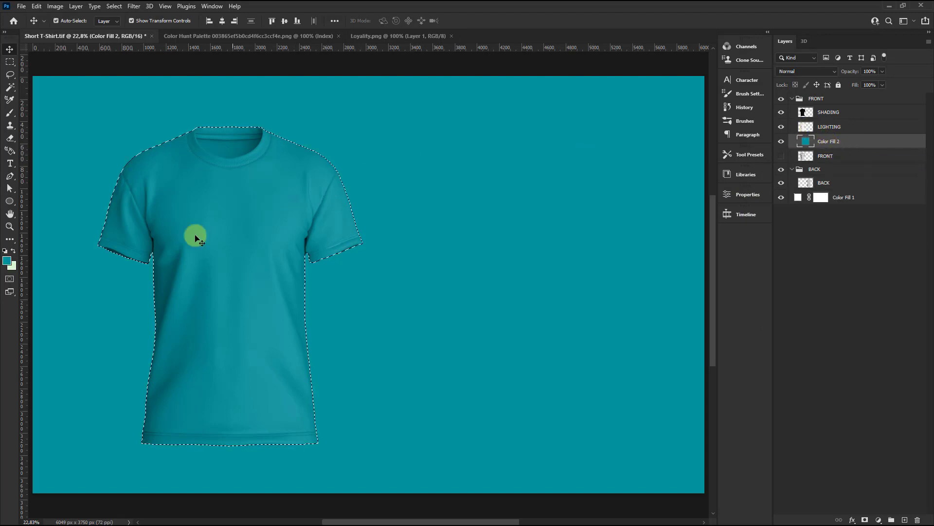
click(865, 519)
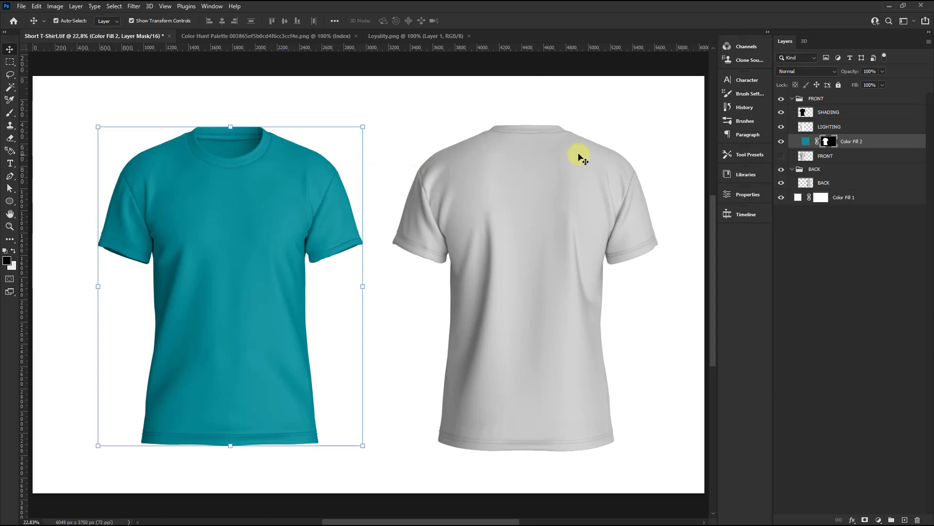
click(837, 125)
Apply Levels to LIGHTING, darkening midtones and raising the black point.
click(52, 6)
mouse_move(70, 31)
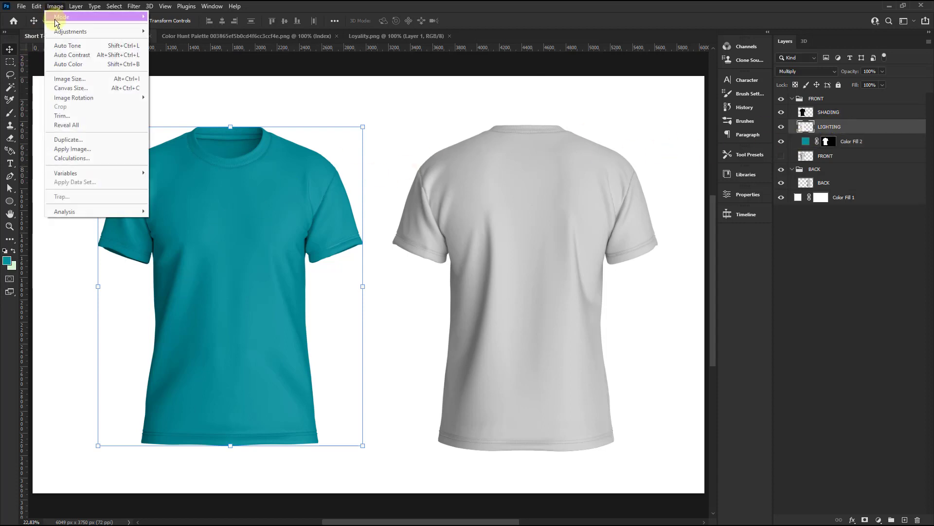
click(214, 37)
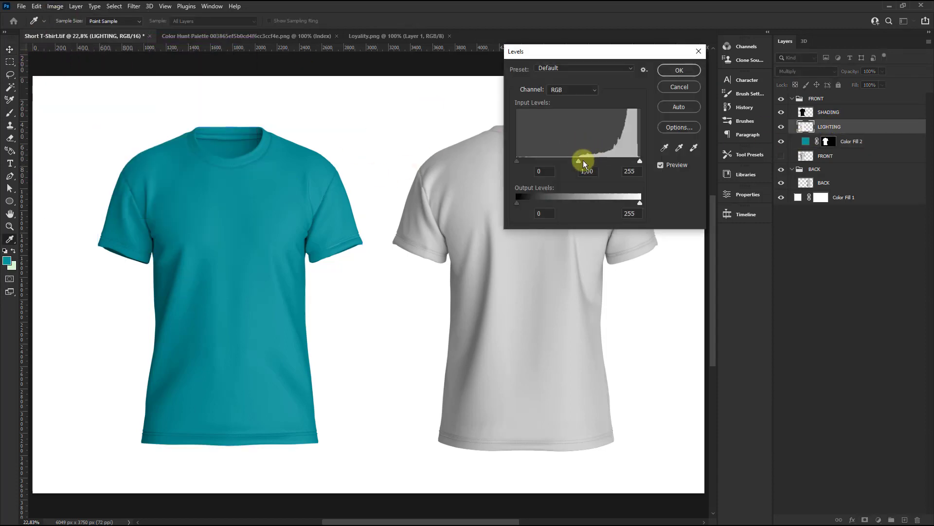
drag(579, 161, 581, 162)
drag(517, 161, 529, 160)
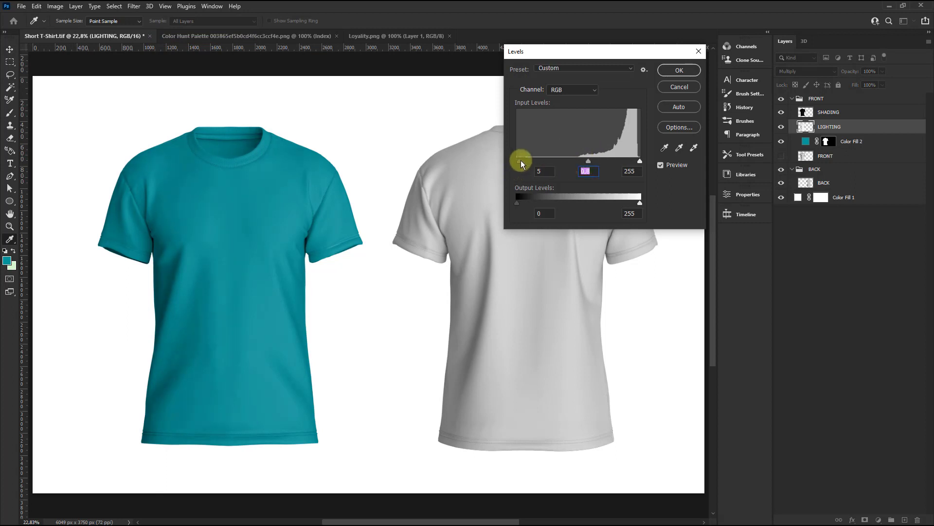
click(677, 70)
key(v)
Apply Levels to SHADING with midtones at 1,91 and black point 3.
click(827, 112)
click(58, 7)
mouse_move(70, 31)
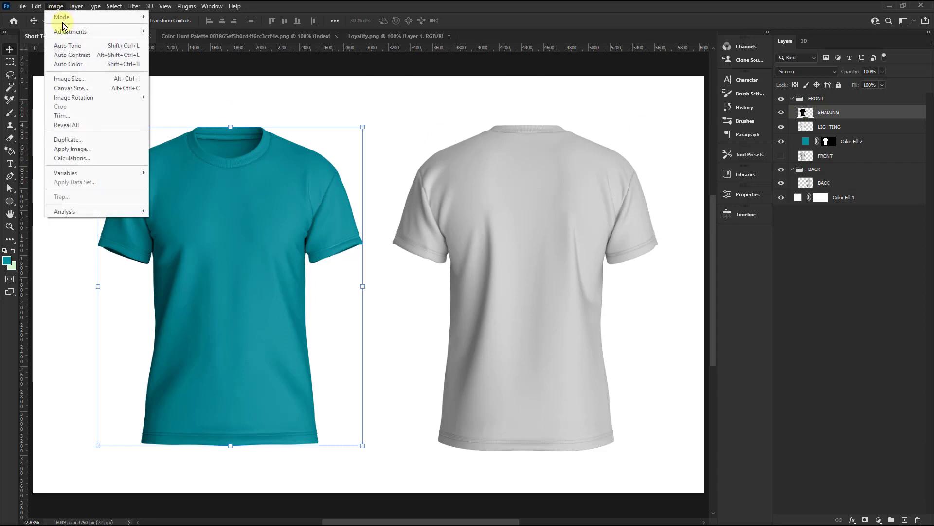
click(194, 42)
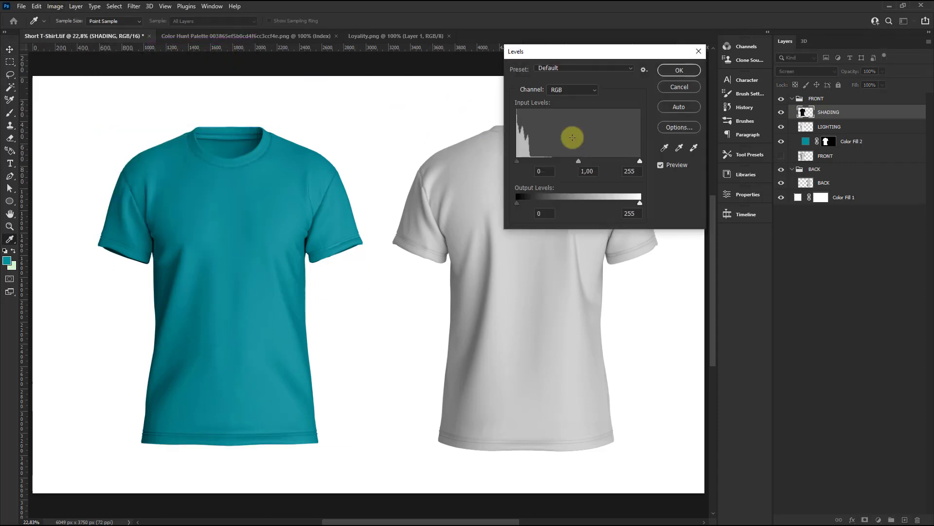
drag(579, 160, 518, 162)
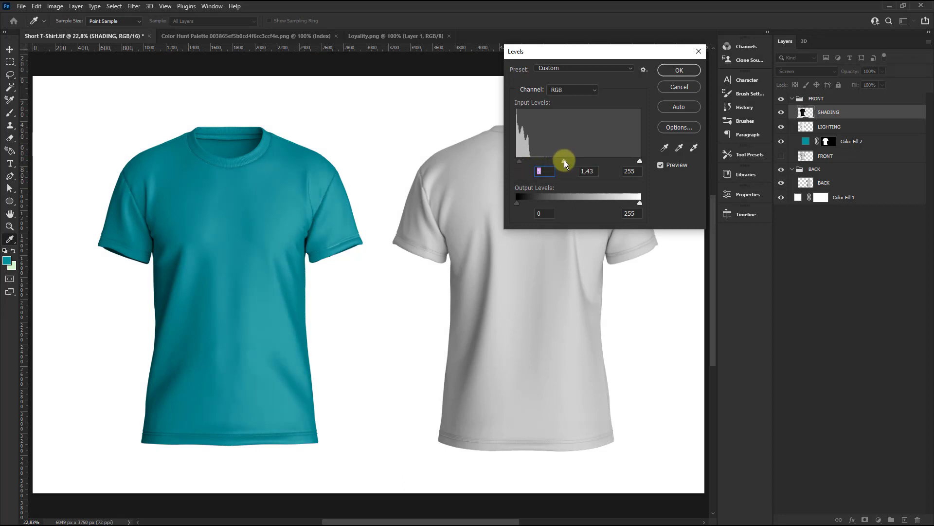
drag(522, 161, 551, 162)
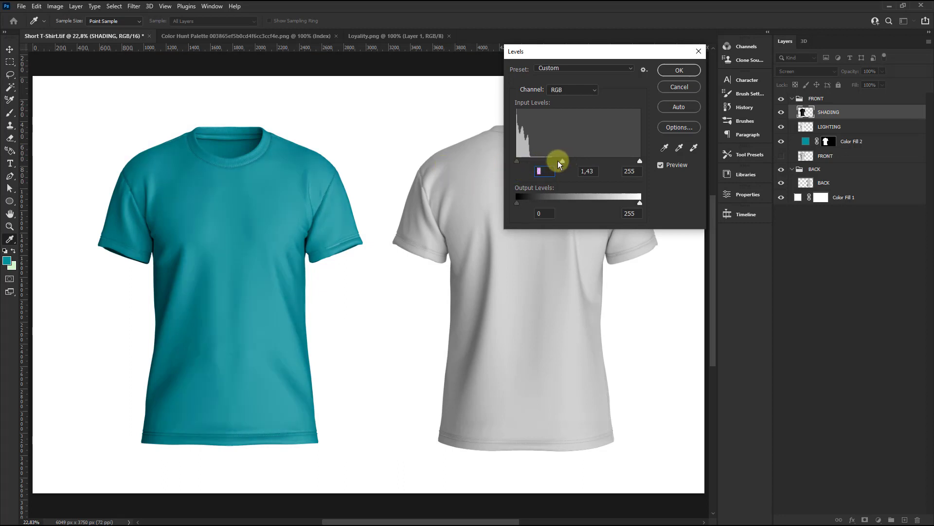
click(550, 161)
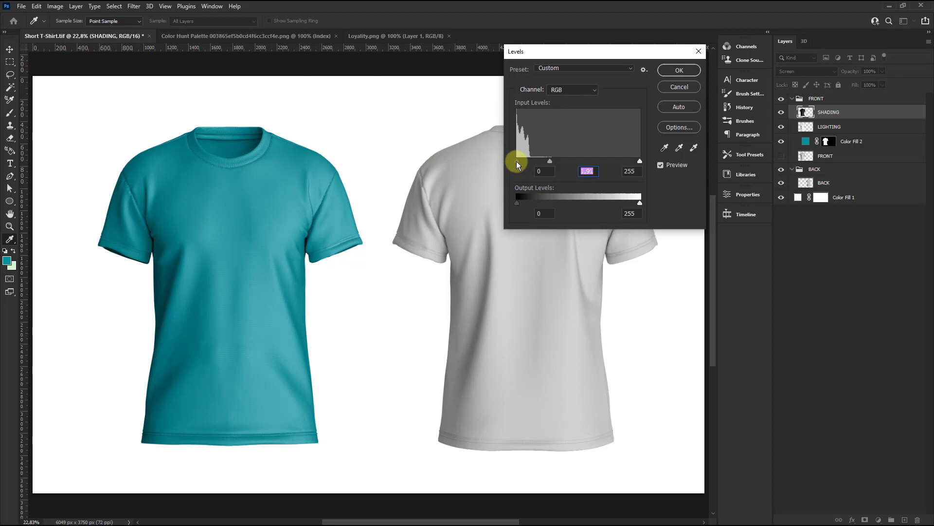
click(518, 161)
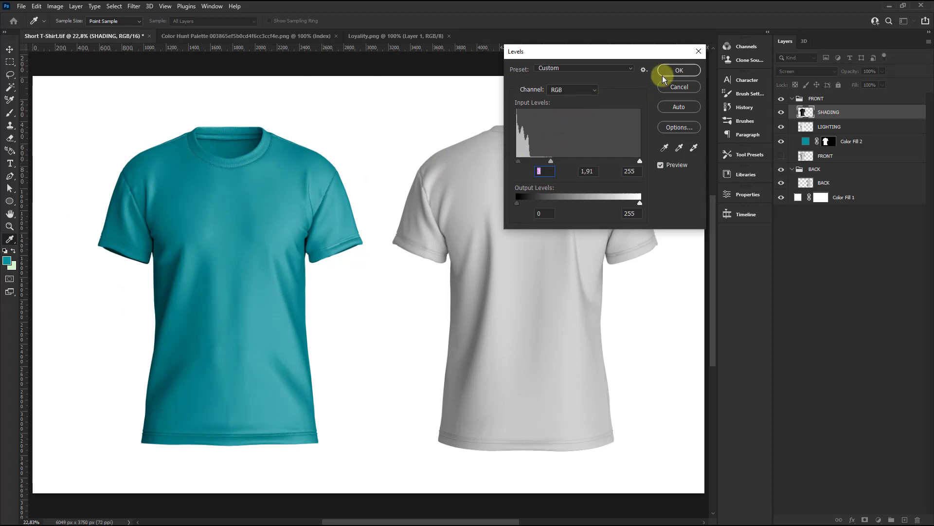
click(663, 76)
Change the Color Fill 2 colour to #ffba00, turning the front shirt golden yellow.
key(v)
click(806, 142)
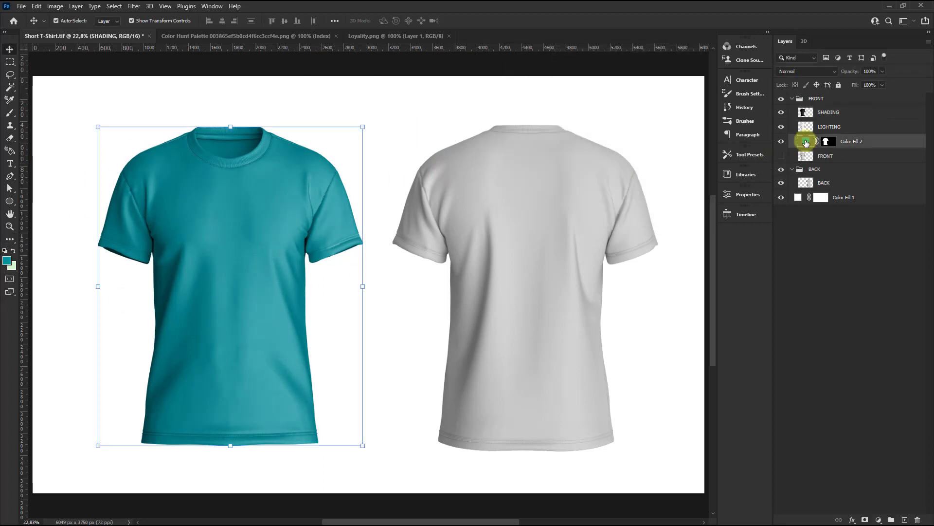
double_click(806, 142)
click(755, 301)
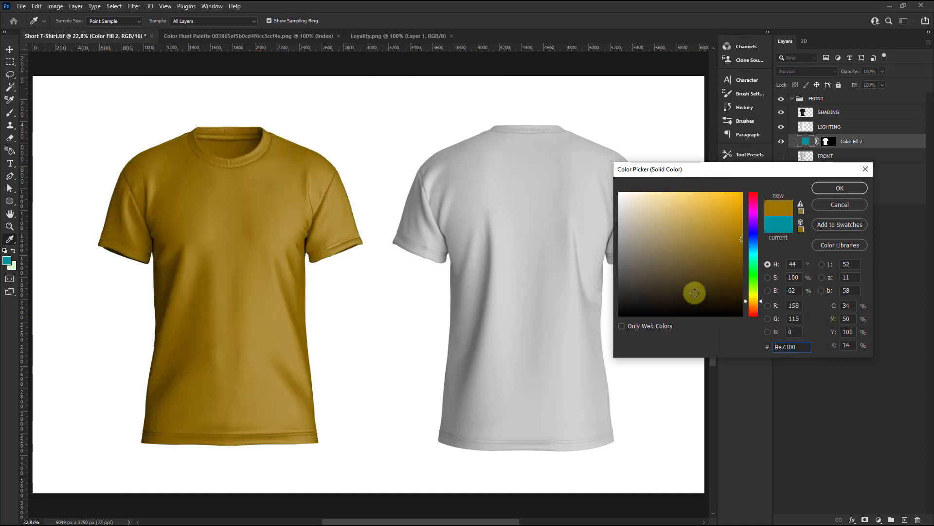
drag(688, 292, 742, 192)
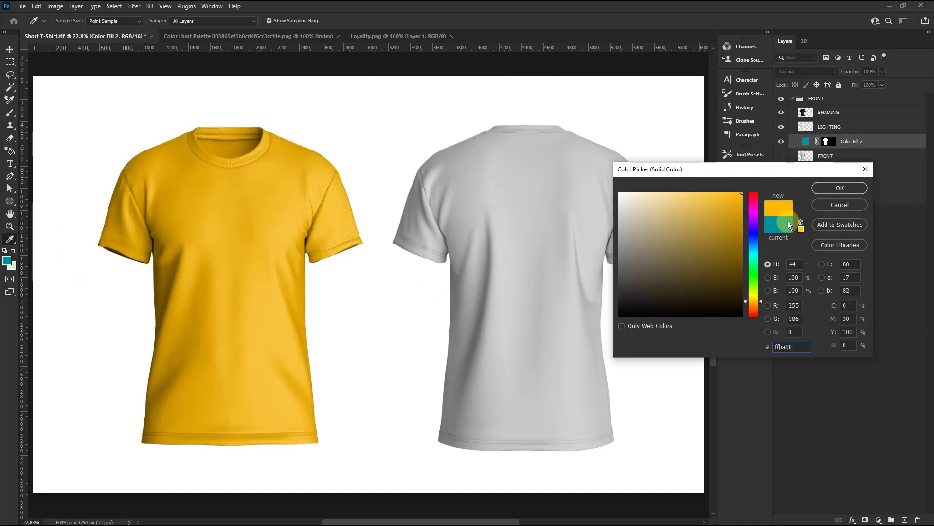
click(841, 189)
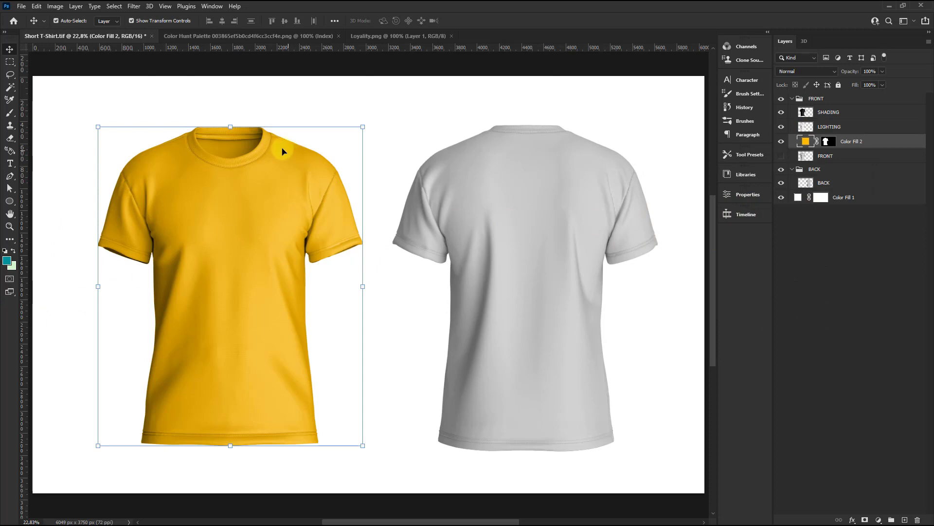
click(241, 67)
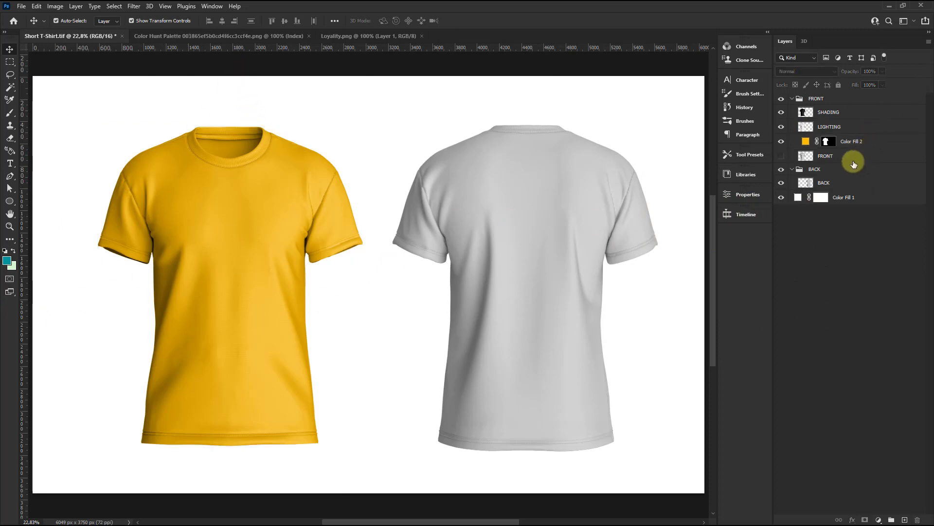
Duplicate BACK twice into BACK copy and BACK copy 2, then hide BACK and BACK copy.
click(826, 162)
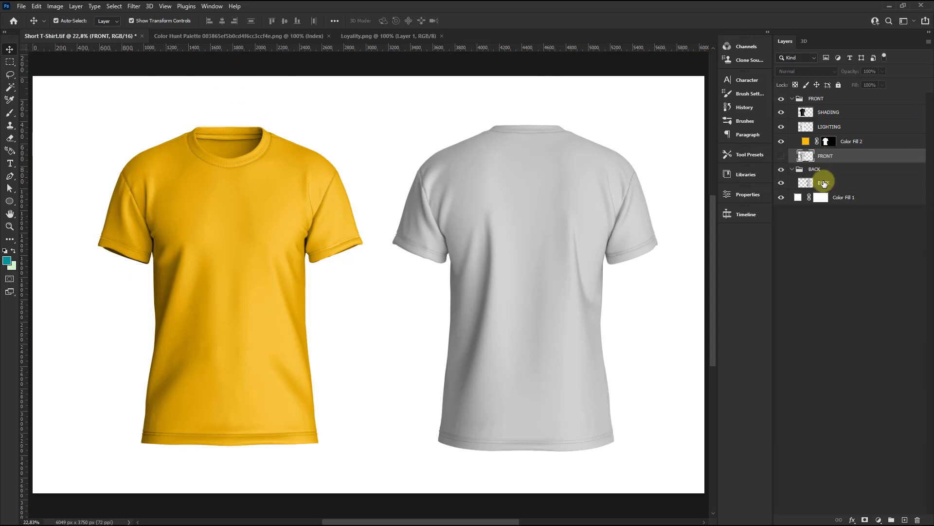
click(823, 183)
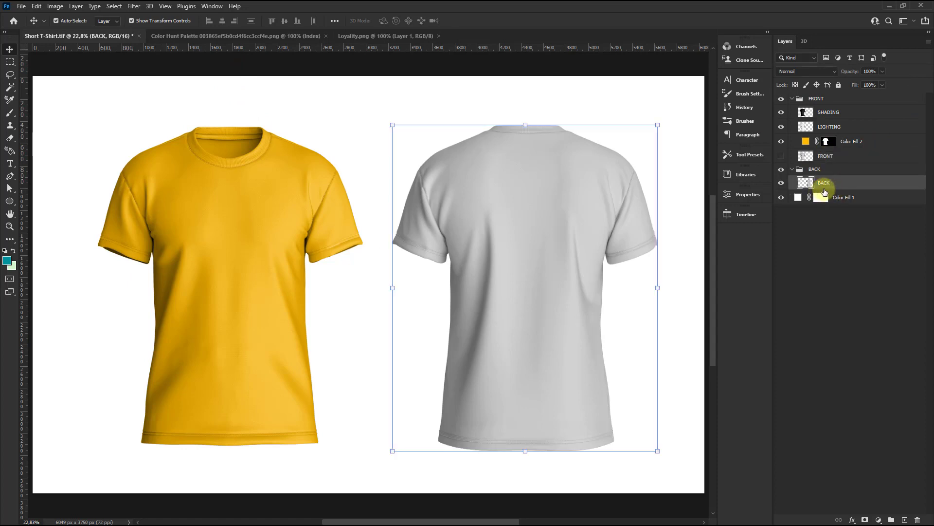
right_click(827, 185)
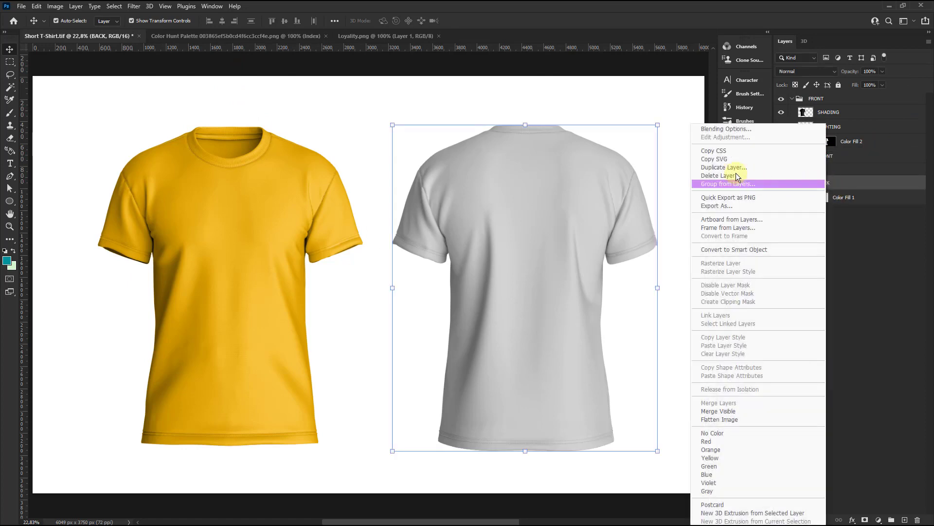
click(720, 168)
click(554, 157)
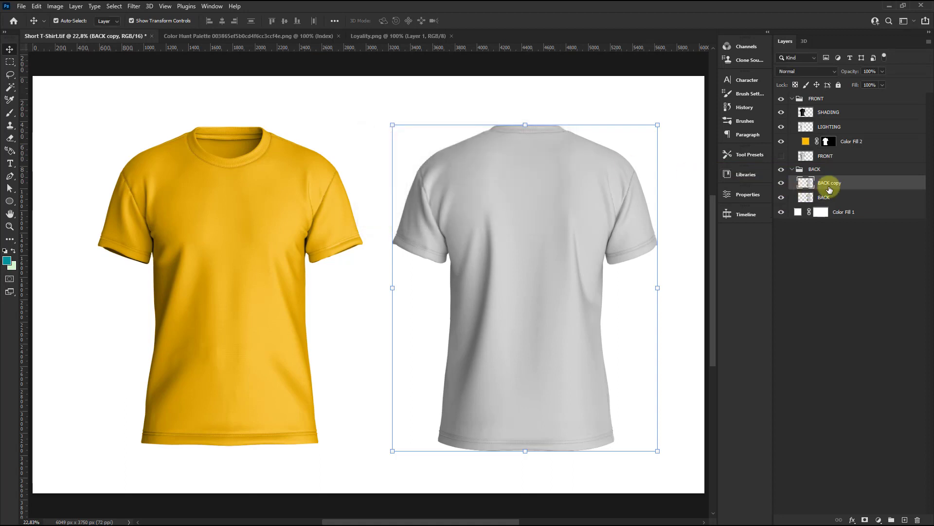
right_click(827, 188)
click(774, 167)
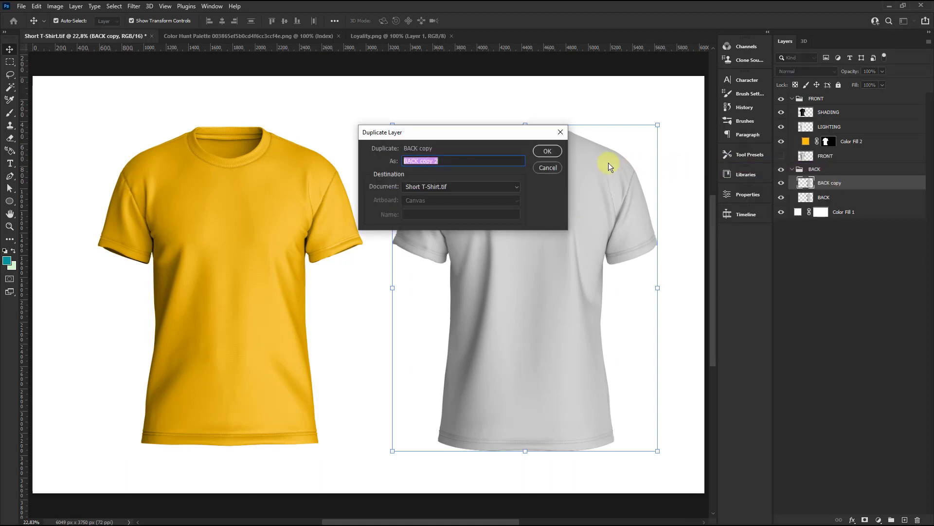
click(551, 153)
drag(788, 212, 782, 198)
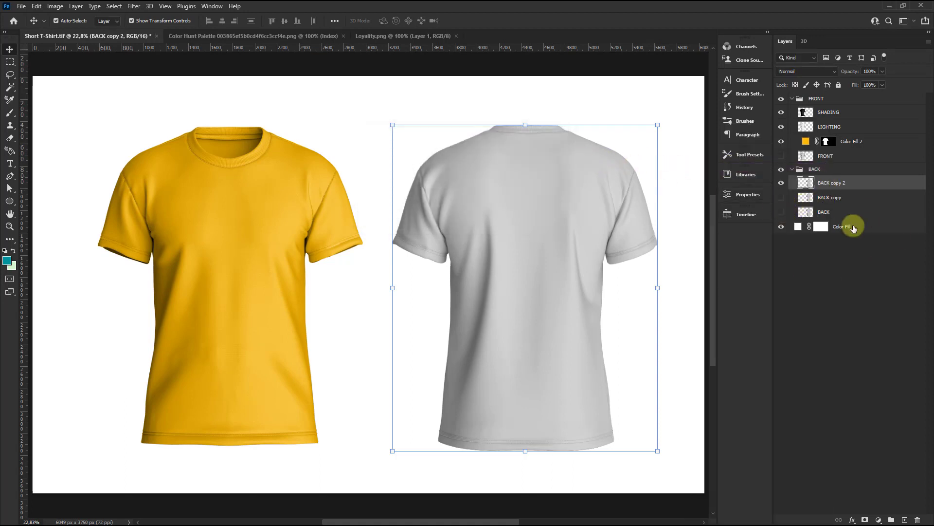
Lower the back shirt's brightness to -29 with Brightness/Contrast.
click(55, 5)
mouse_move(70, 31)
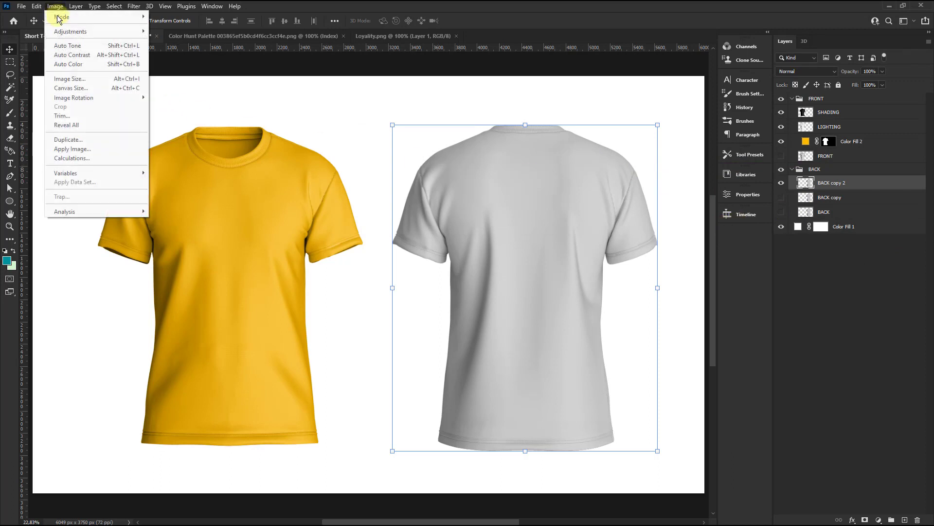
click(171, 32)
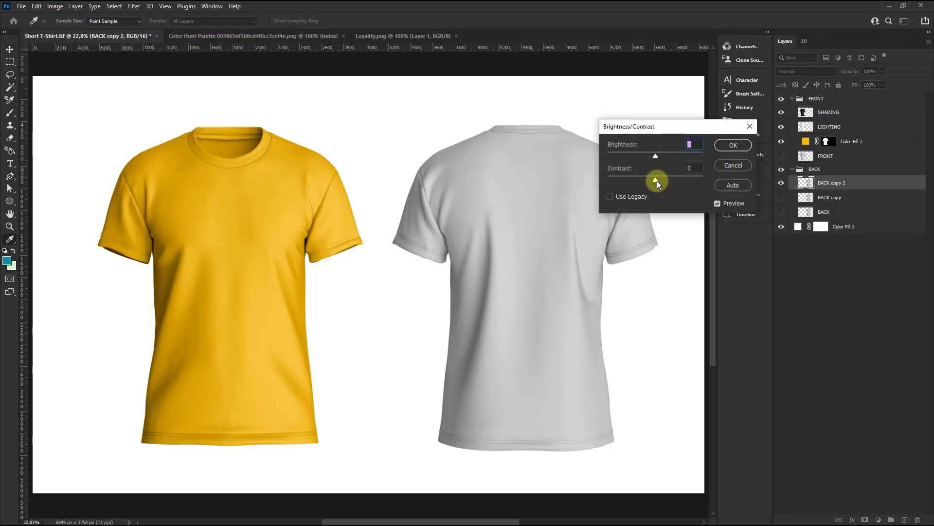
mouse_move(664, 180)
mouse_down()
mouse_move(648, 181)
mouse_move(665, 156)
mouse_move(646, 156)
mouse_move(646, 180)
mouse_move(661, 180)
mouse_up()
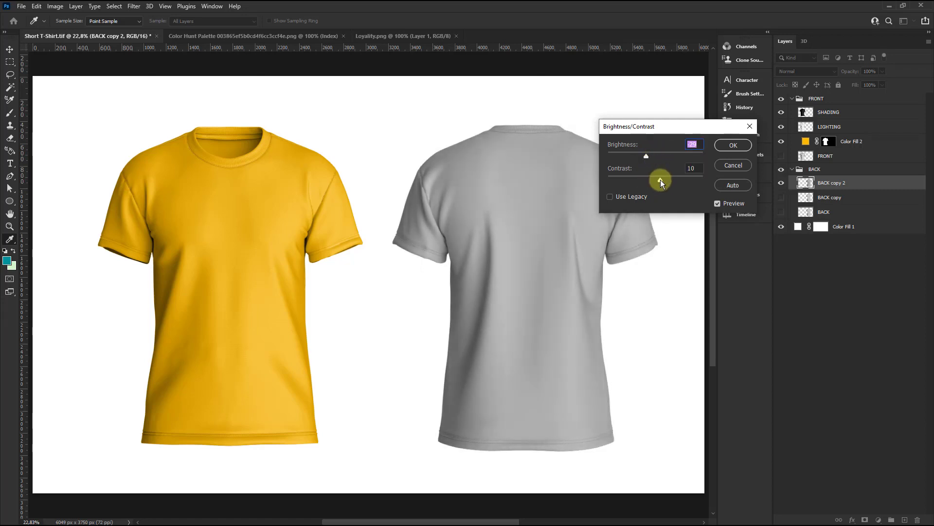
click(732, 145)
Duplicate BACK copy 2 as a Multiply layer and merge both into BACK copy 3.
right_click(900, 195)
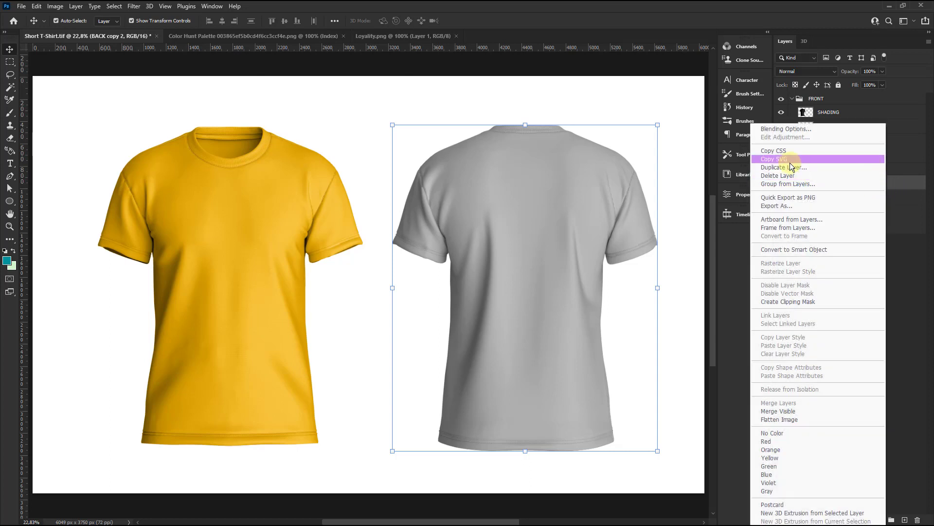
click(789, 167)
click(544, 153)
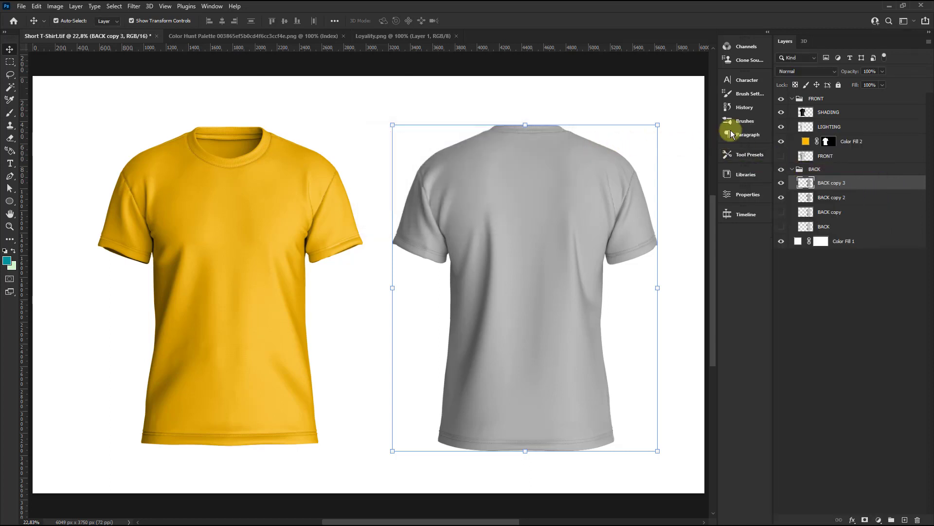
click(794, 71)
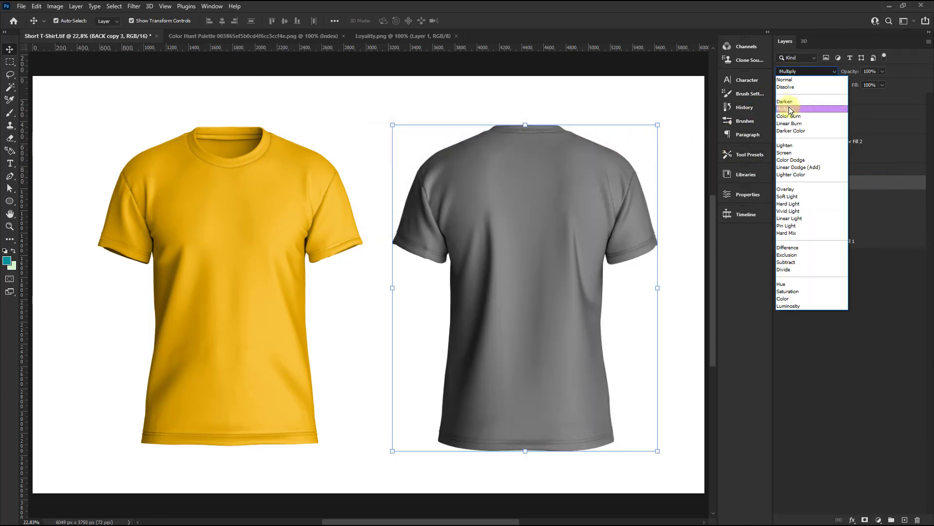
click(790, 109)
shift+click(847, 199)
right_click(847, 199)
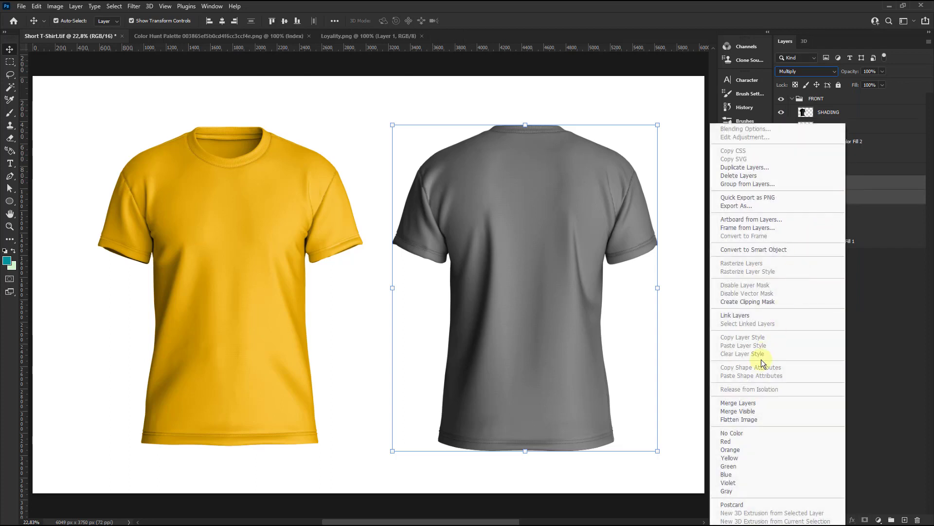
click(738, 403)
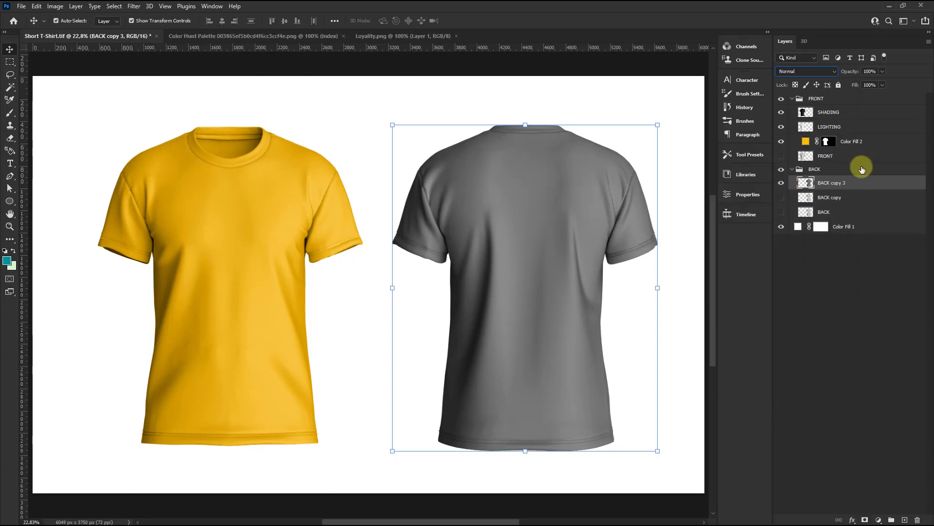
click(55, 6)
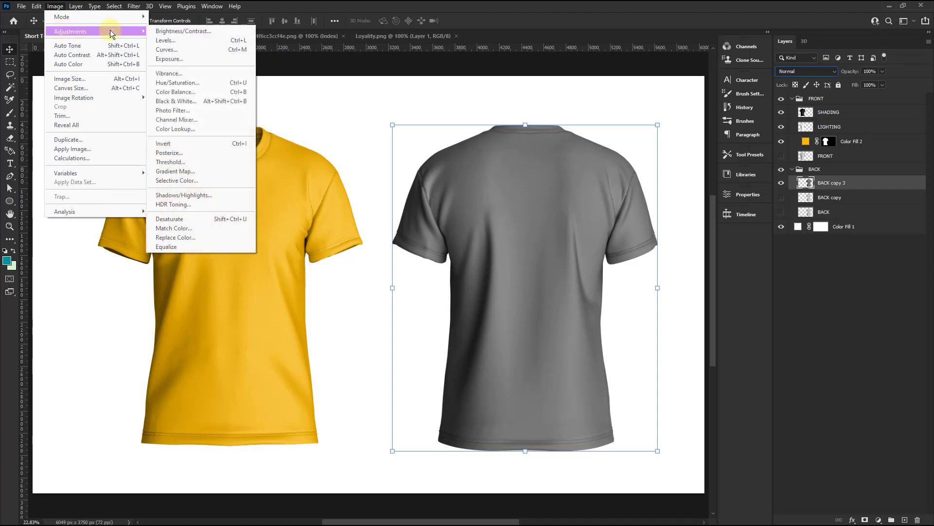
click(234, 59)
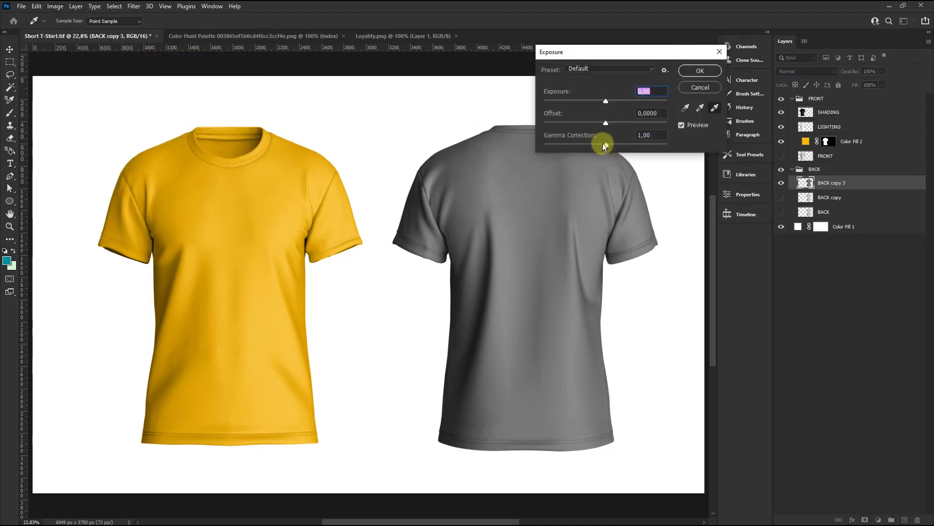
Apply Exposure to BACK copy 3, lowering exposure and gamma to turn the shirt black.
drag(603, 143, 600, 143)
drag(603, 98, 599, 101)
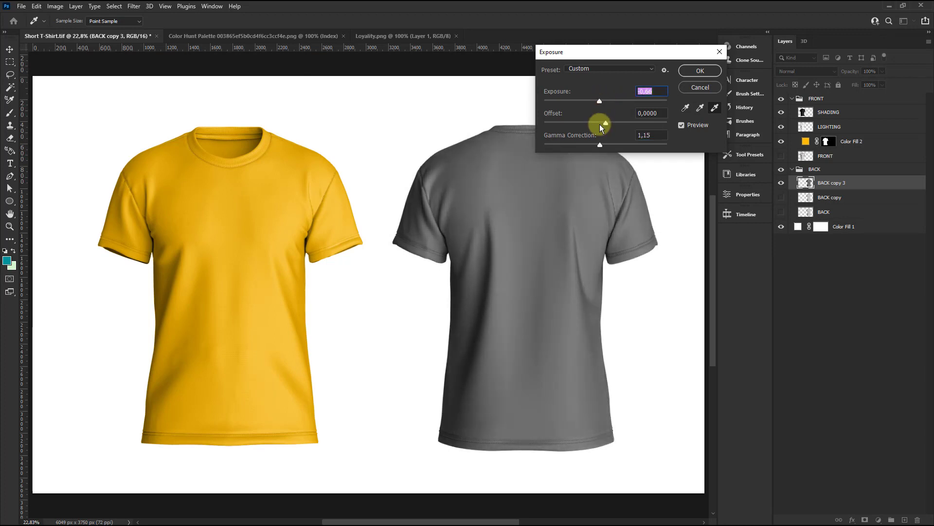
drag(600, 145, 636, 146)
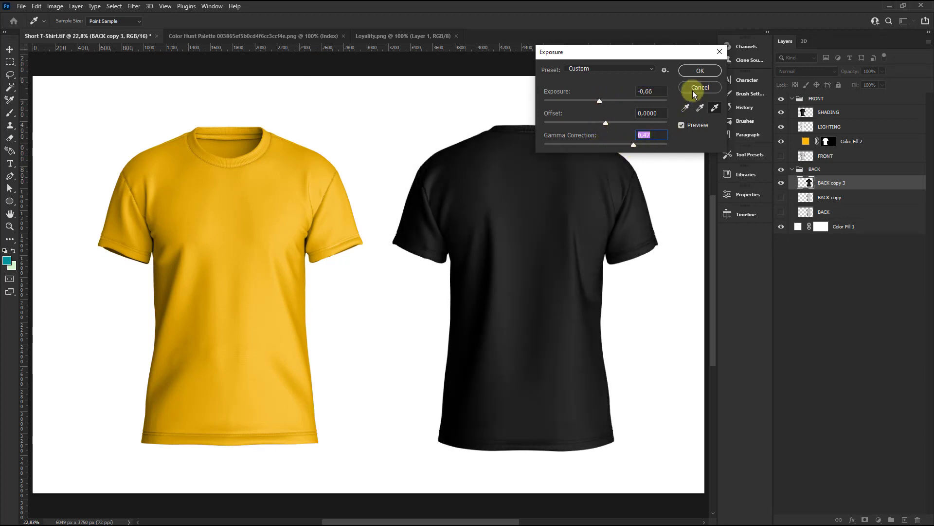
click(699, 72)
key(v)
Reshape the black shirt's highlights, midtones and shadows with a Curves adjustment.
click(55, 6)
mouse_move(70, 31)
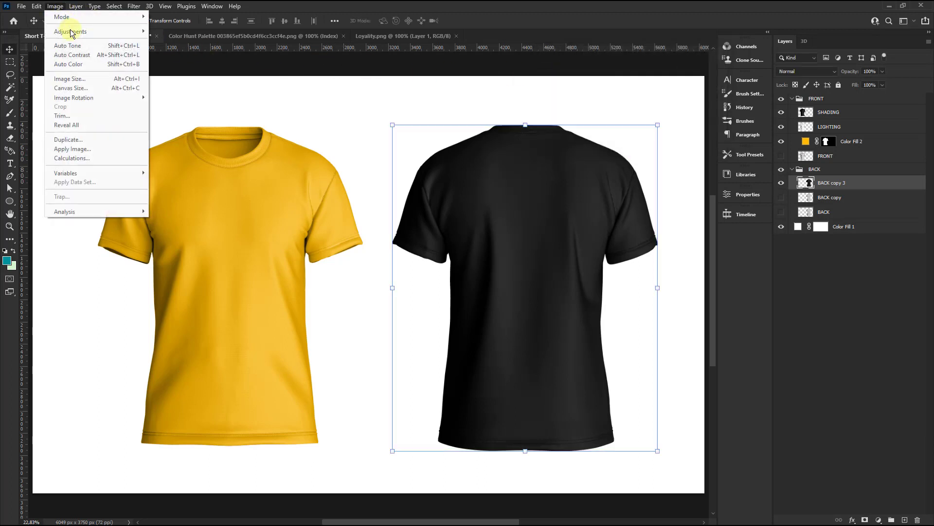
click(186, 49)
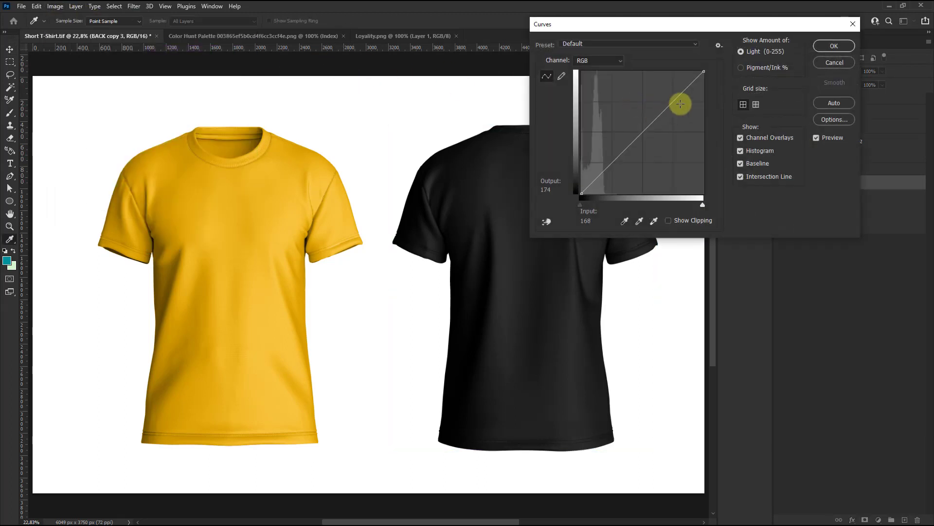
drag(704, 73, 704, 90)
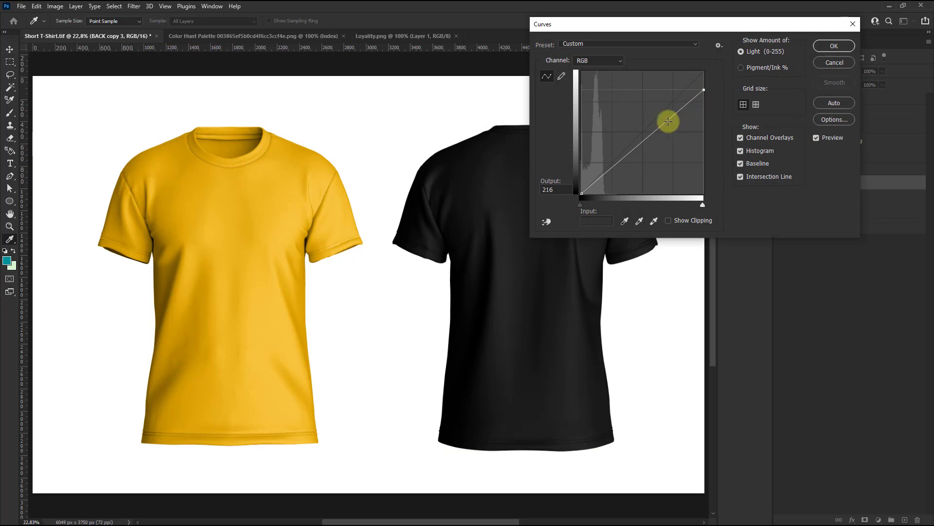
drag(664, 123, 663, 117)
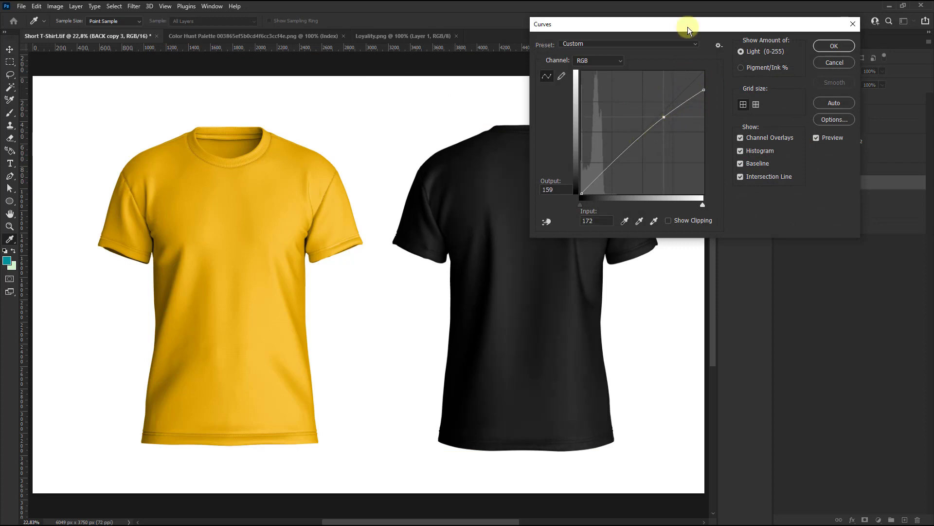
drag(687, 28, 211, 44)
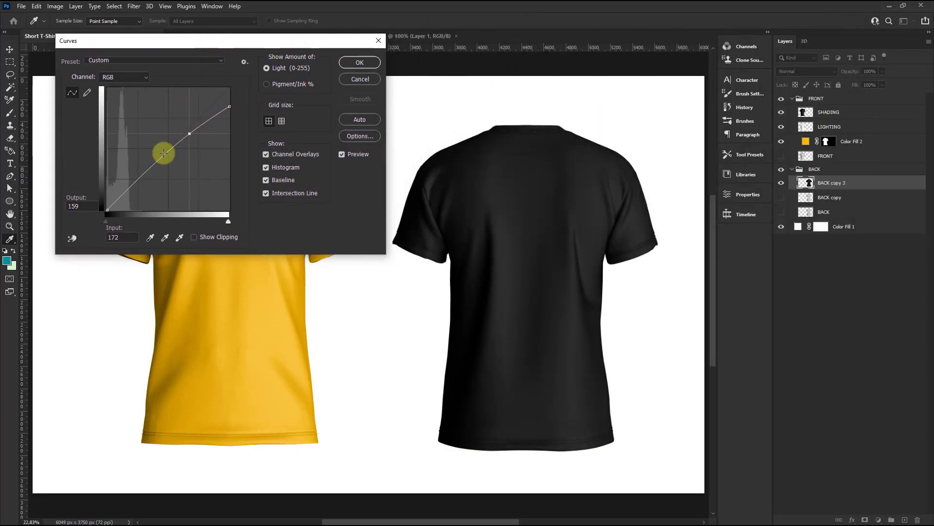
drag(146, 160, 149, 173)
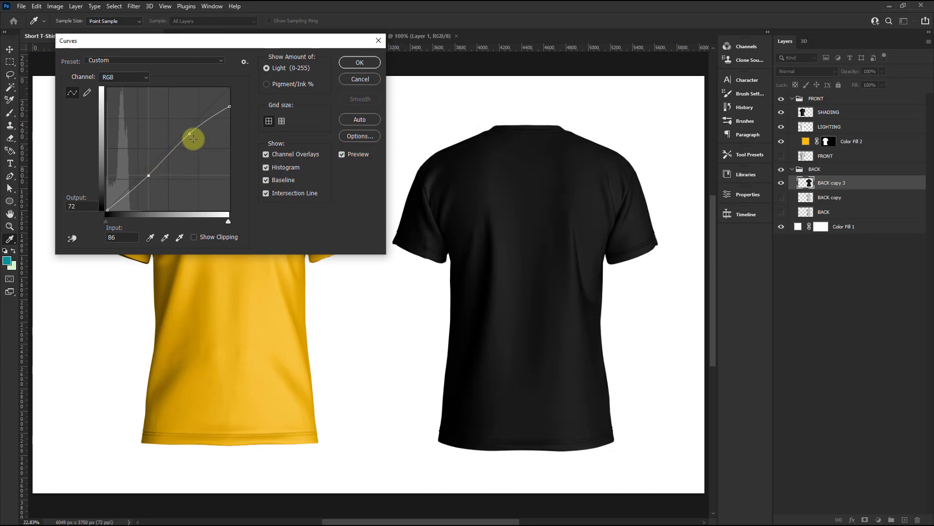
drag(190, 133, 189, 124)
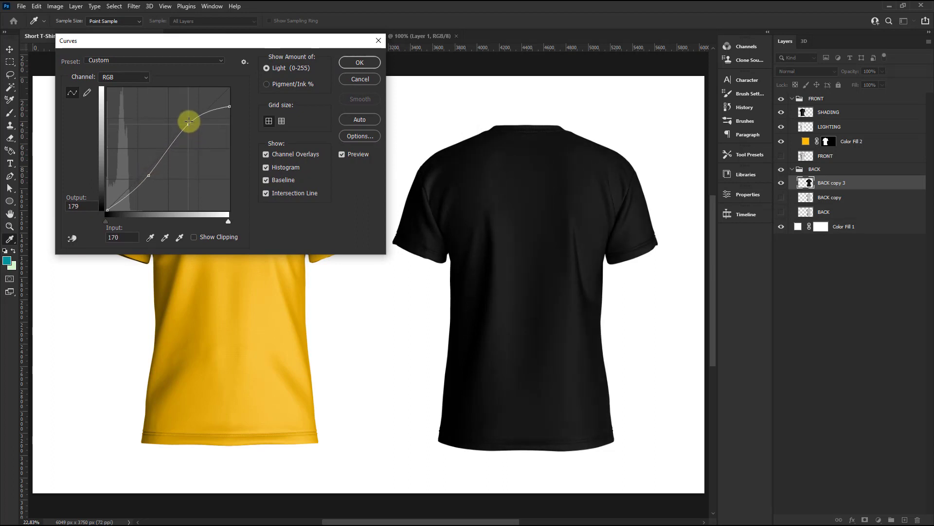
click(359, 63)
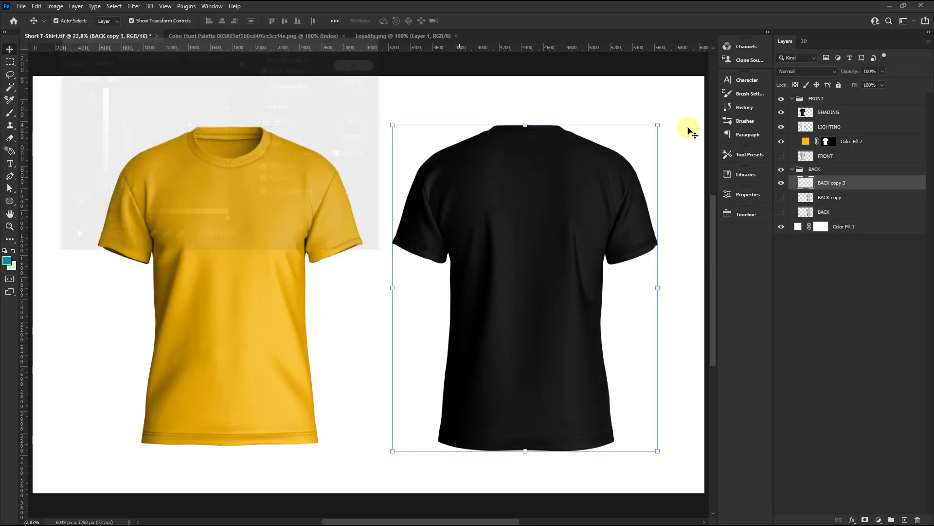
Apply Levels to BACK copy 3 with midtones 1,22 and black point 9.
click(55, 6)
mouse_move(70, 31)
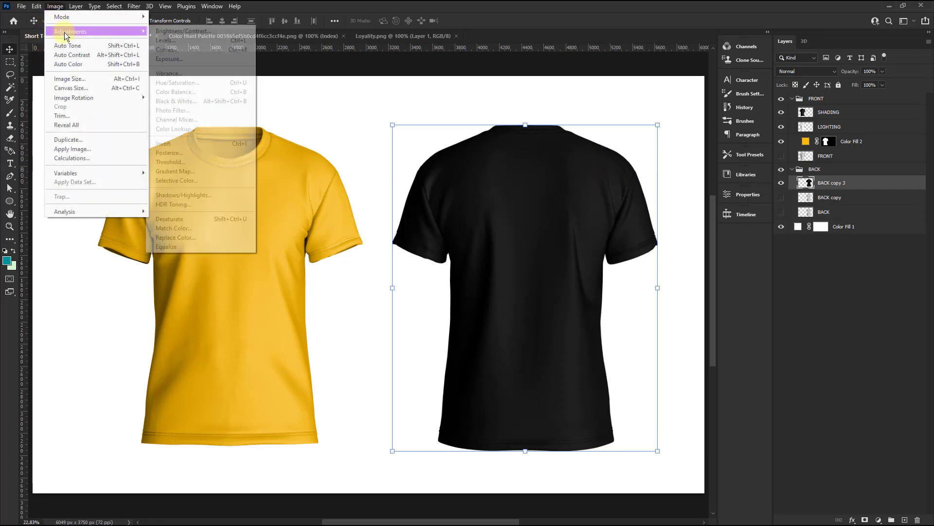
click(159, 42)
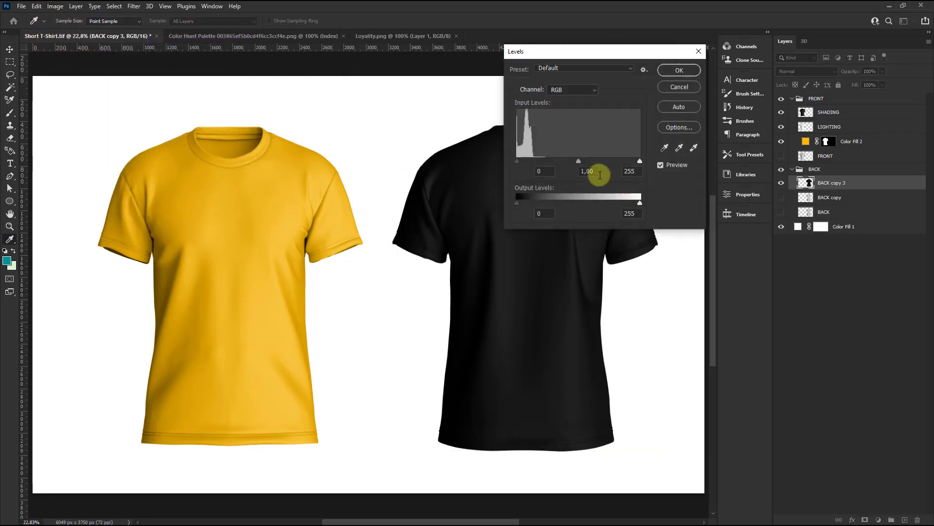
drag(579, 161, 570, 161)
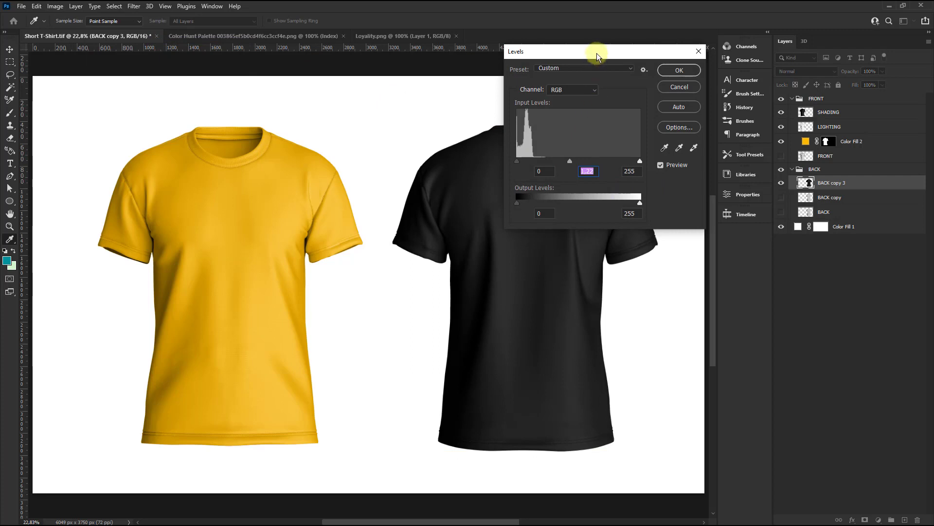
drag(597, 52, 659, 46)
drag(579, 154, 584, 154)
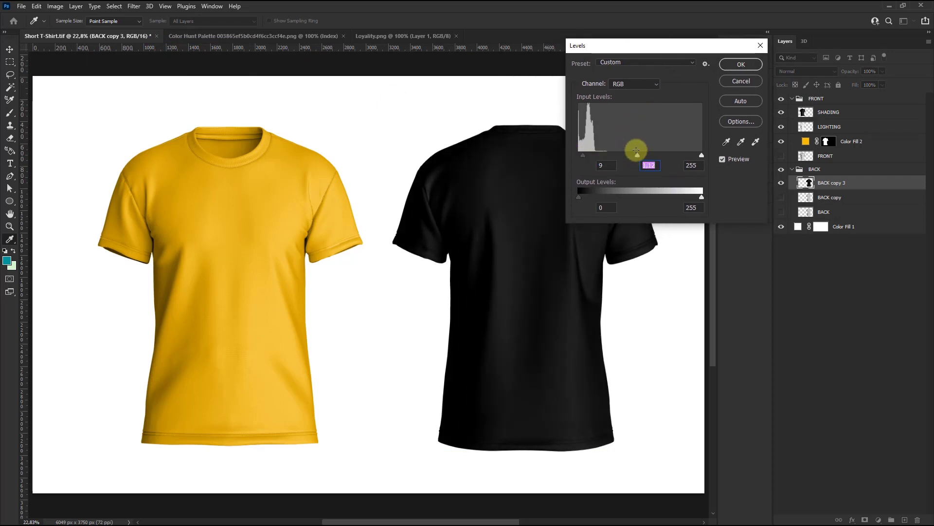
click(738, 66)
key(v)
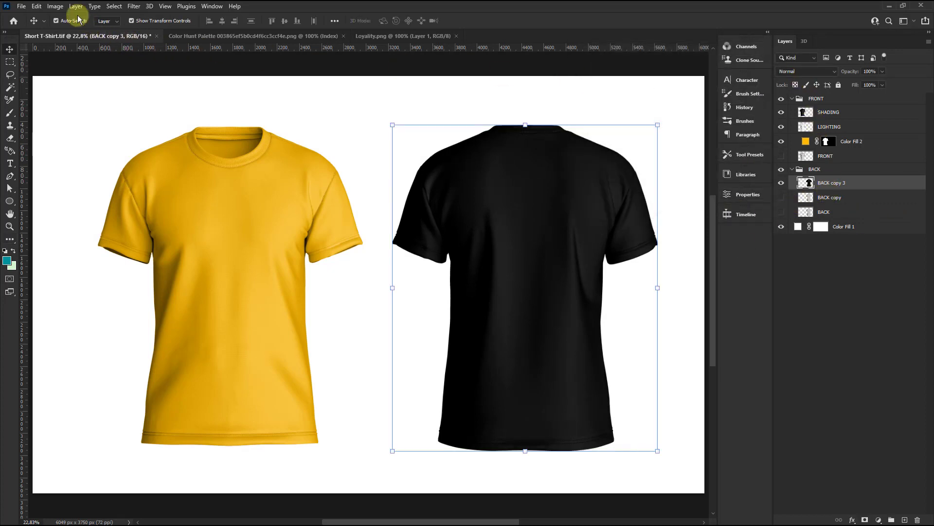
Set BACK copy 3 to Screen blending, hide it, and select BACK copy.
click(807, 73)
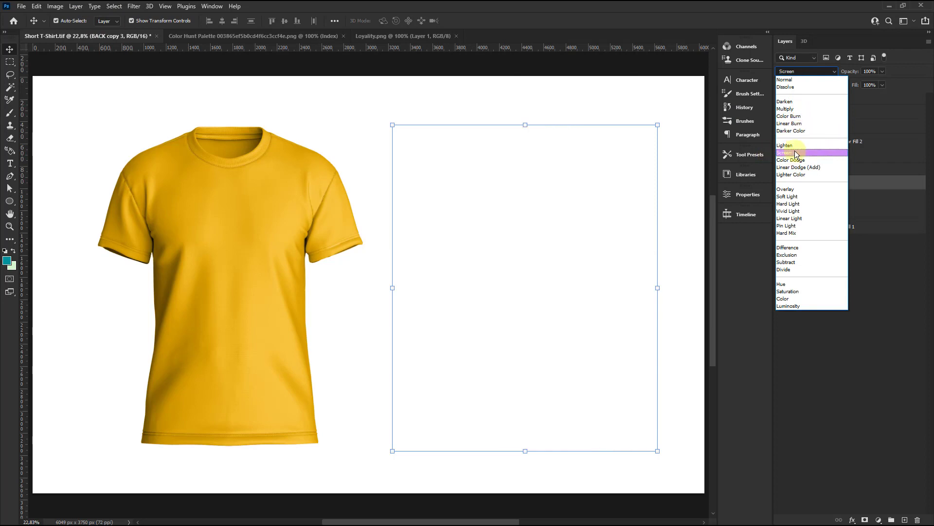
click(795, 150)
click(781, 183)
click(818, 200)
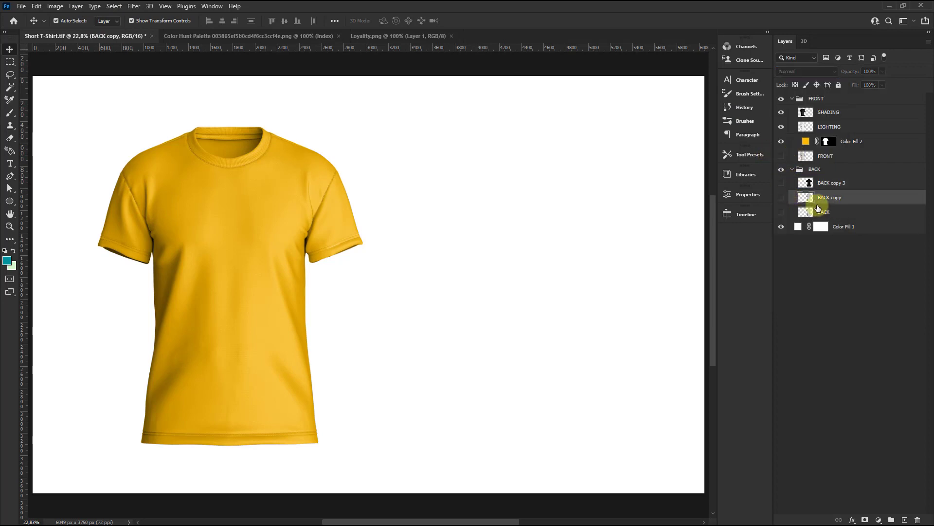
Show BACK copy and raise its contrast to 16.
click(781, 197)
click(64, 8)
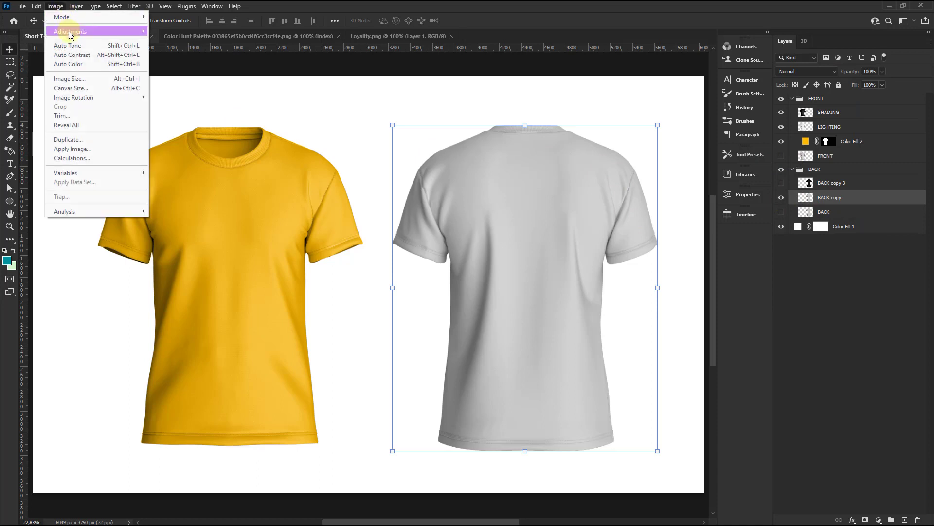
mouse_move(70, 31)
click(191, 32)
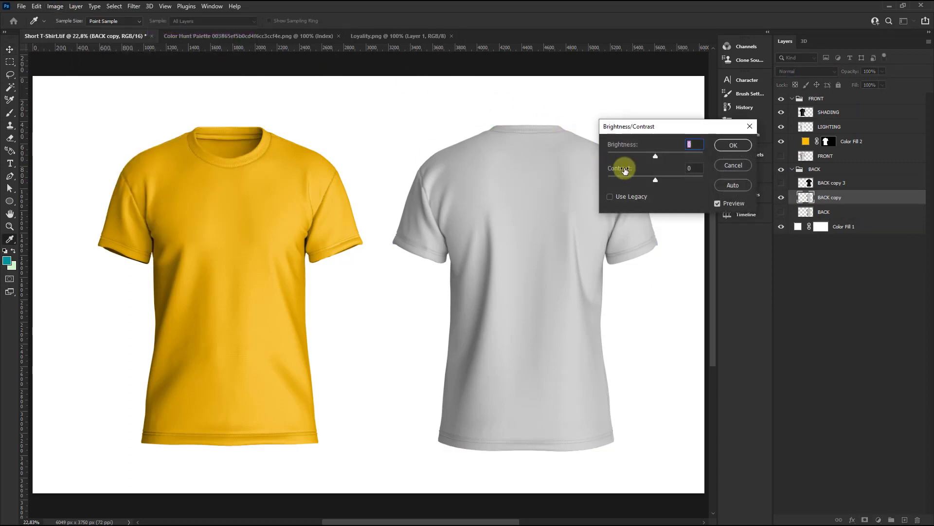
mouse_move(656, 181)
mouse_down()
mouse_move(664, 182)
mouse_move(663, 157)
mouse_up()
text(23)
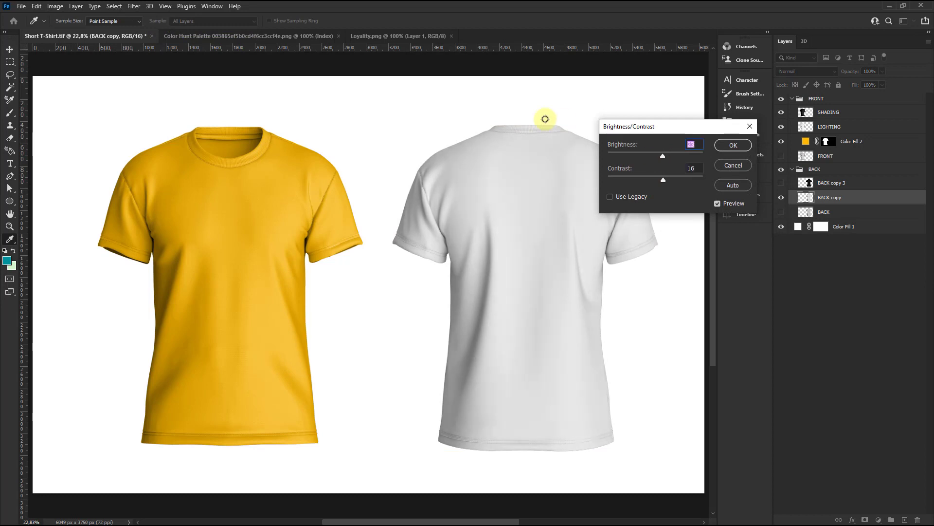
click(733, 145)
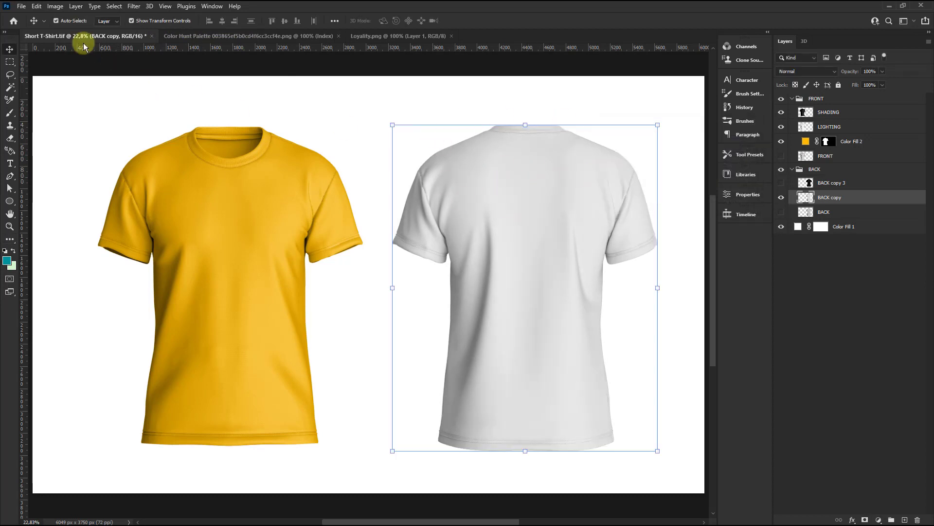
Apply Exposure to BACK copy at +0,29 with gamma 0,86.
click(55, 6)
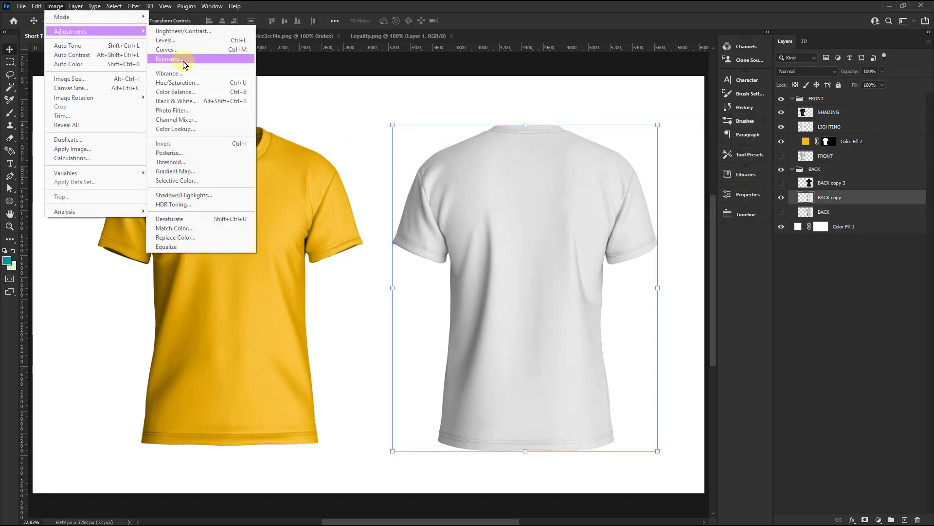
click(183, 61)
drag(607, 145, 612, 145)
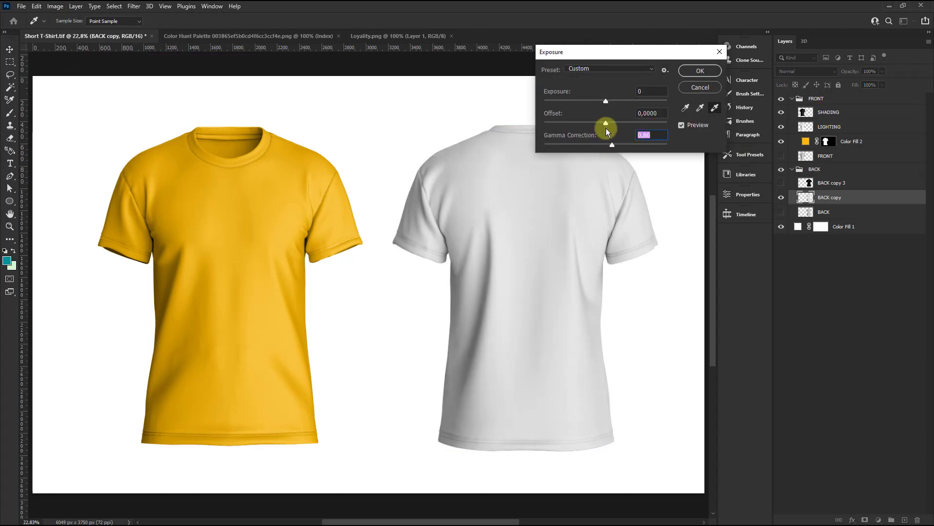
drag(603, 99, 618, 101)
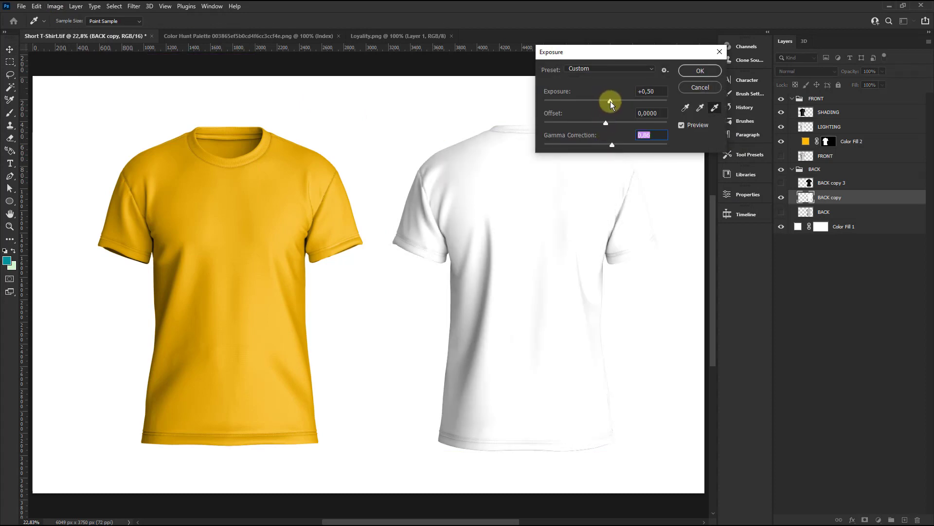
drag(625, 97, 609, 101)
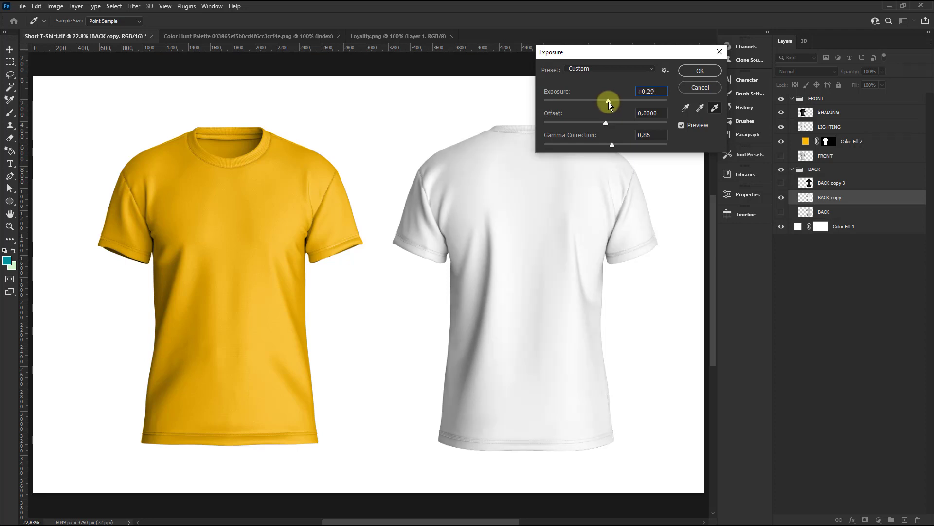
click(703, 71)
key(v)
Apply Levels lifting midtones and black point, then blend BACK copy as Multiply.
click(55, 5)
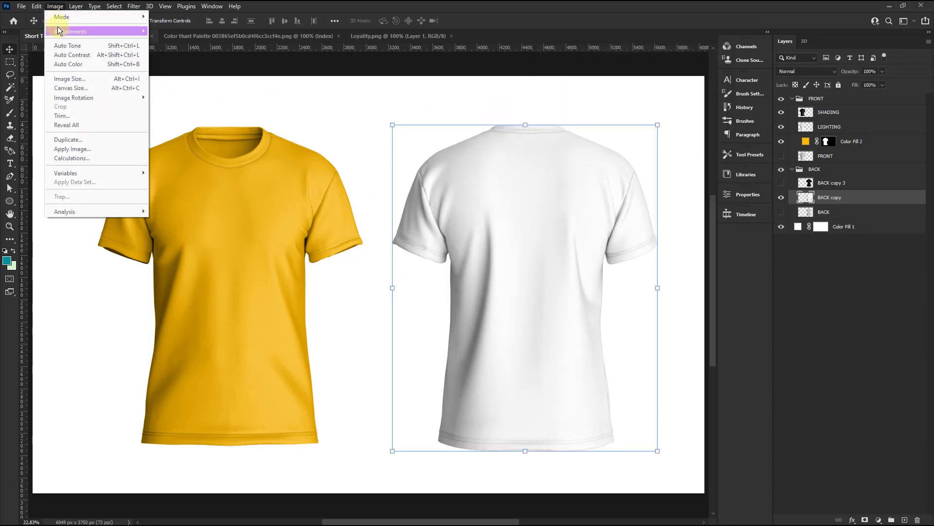
click(173, 41)
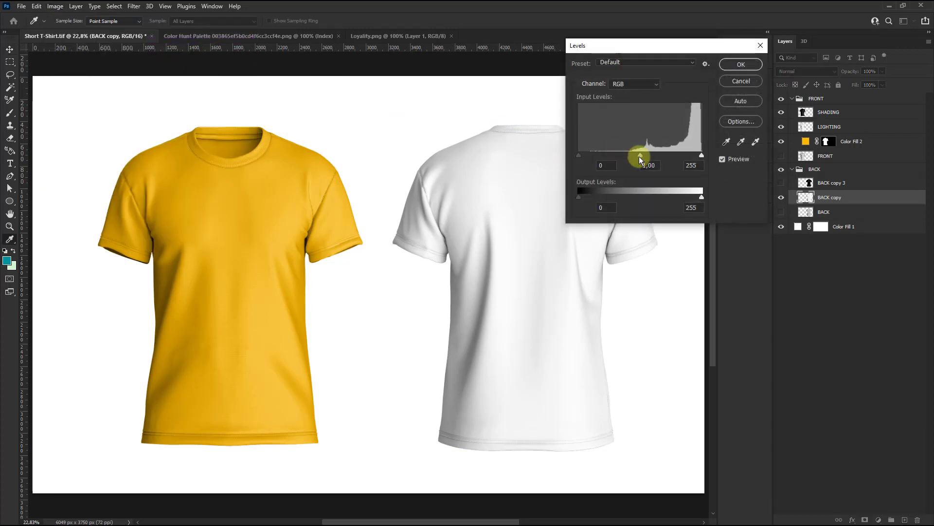
drag(639, 157, 636, 157)
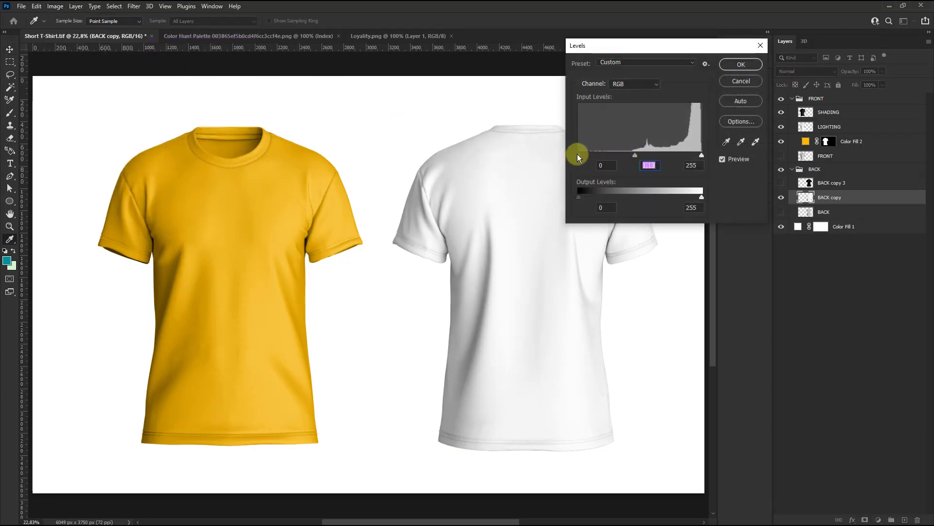
drag(578, 155, 605, 155)
click(741, 64)
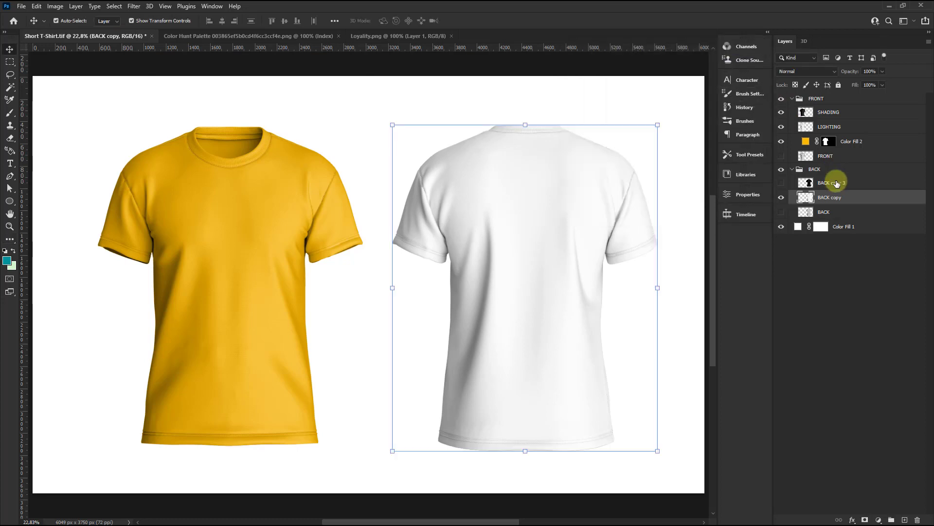
click(807, 72)
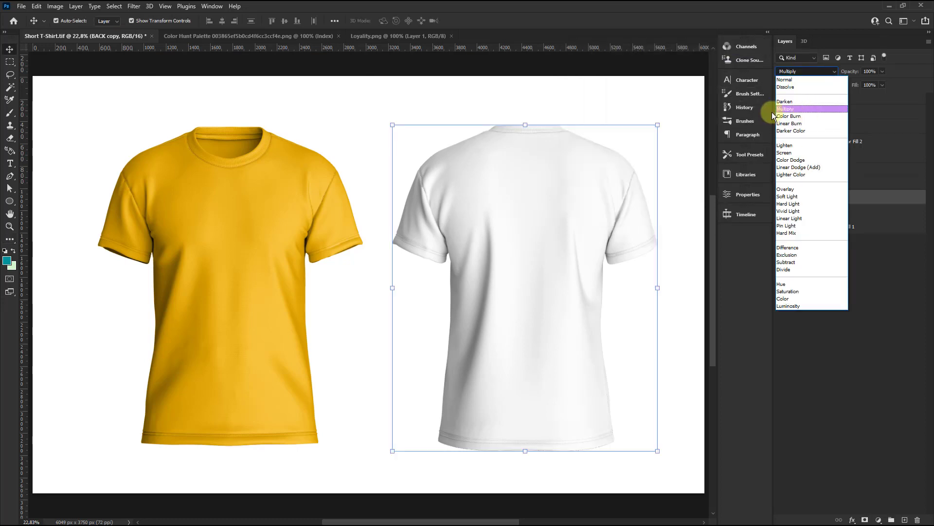
click(790, 110)
Add a solid colour fill layer in yellow ffba00 above BACK.
click(822, 212)
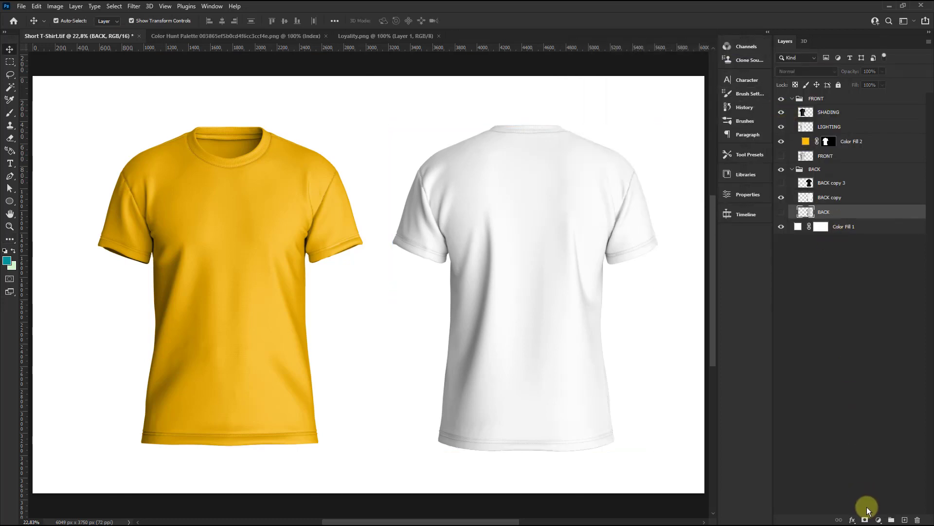
click(878, 520)
click(886, 344)
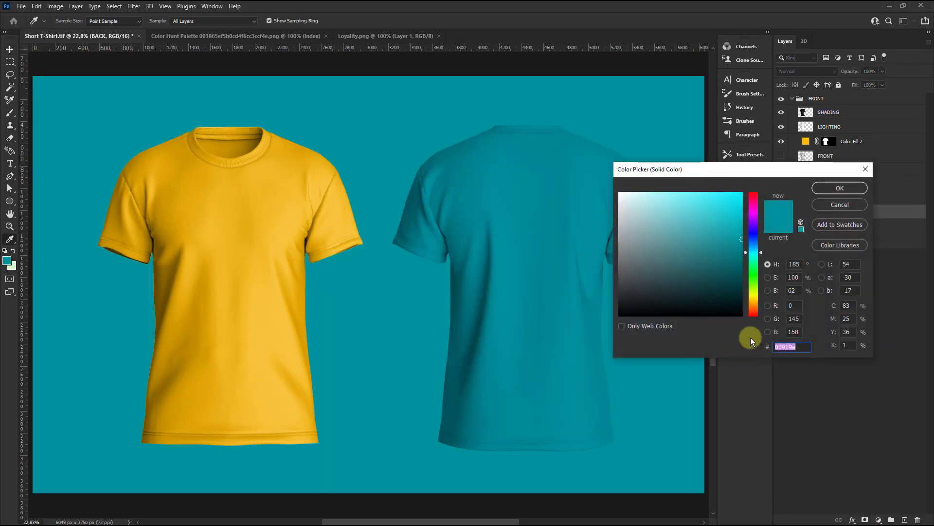
click(754, 304)
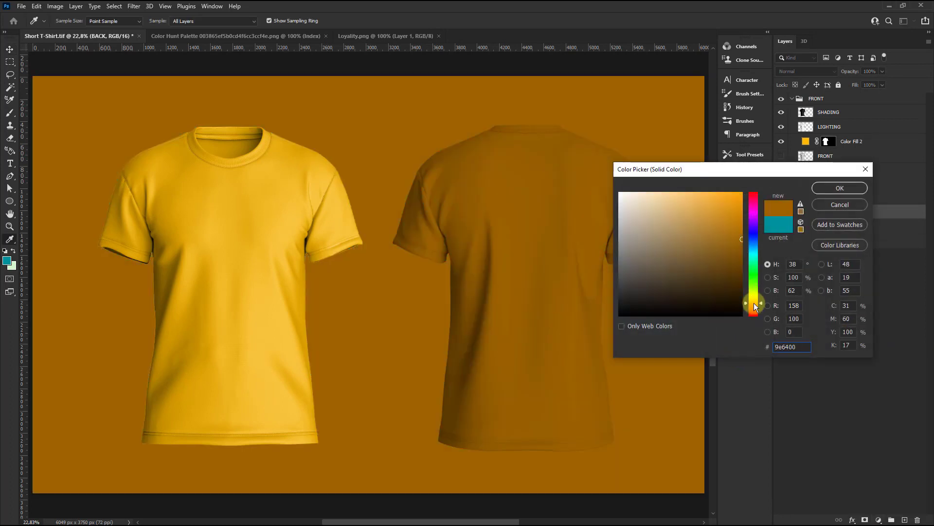
drag(223, 219, 461, 240)
drag(701, 197, 797, 155)
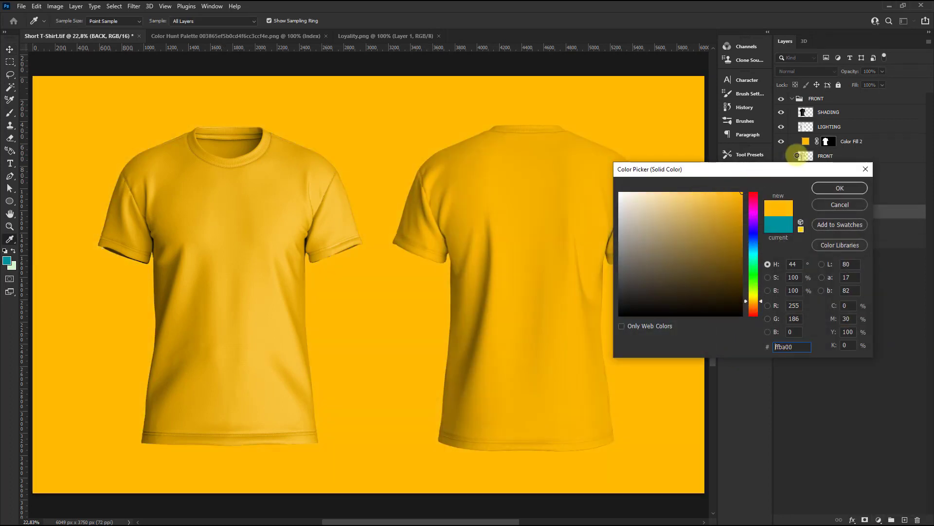
click(835, 189)
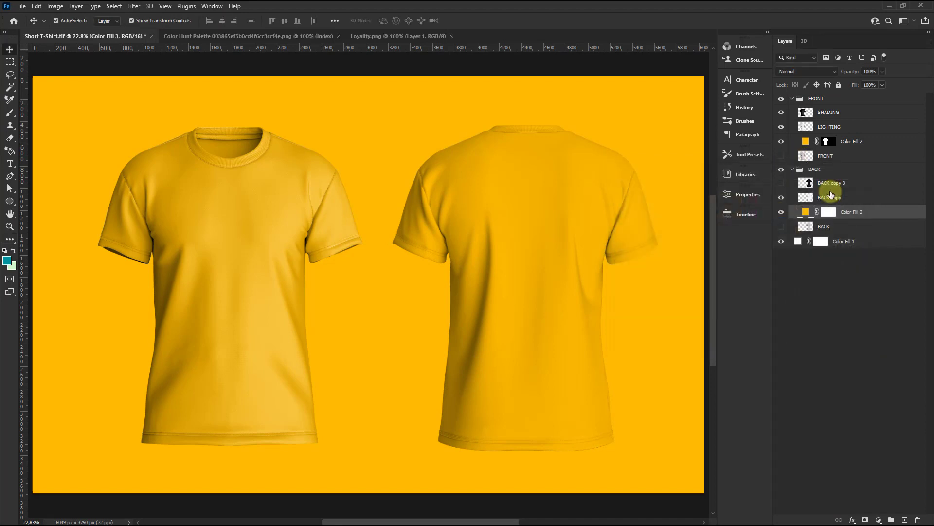
Move Color Fill 3 under BACK copy and replace its mask with the back shirt's outline.
drag(827, 196, 828, 214)
click(828, 214)
right_click(831, 216)
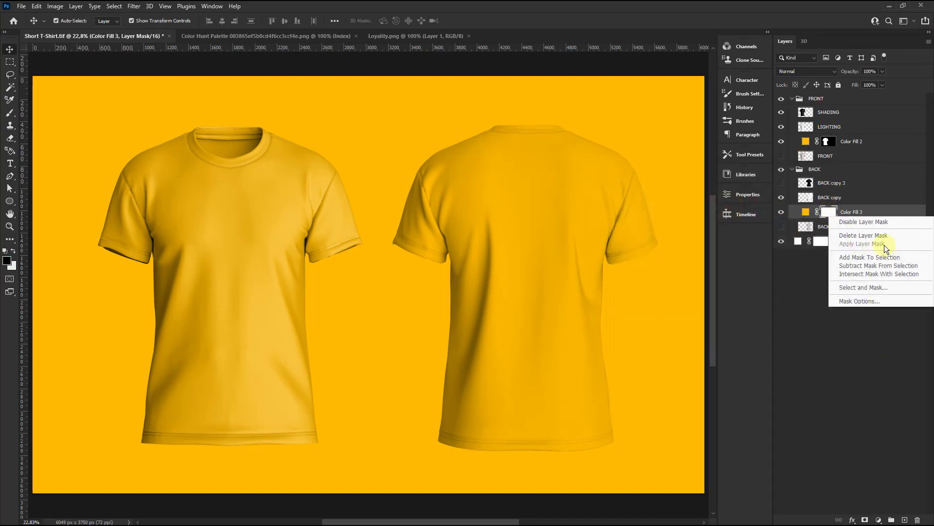
click(877, 235)
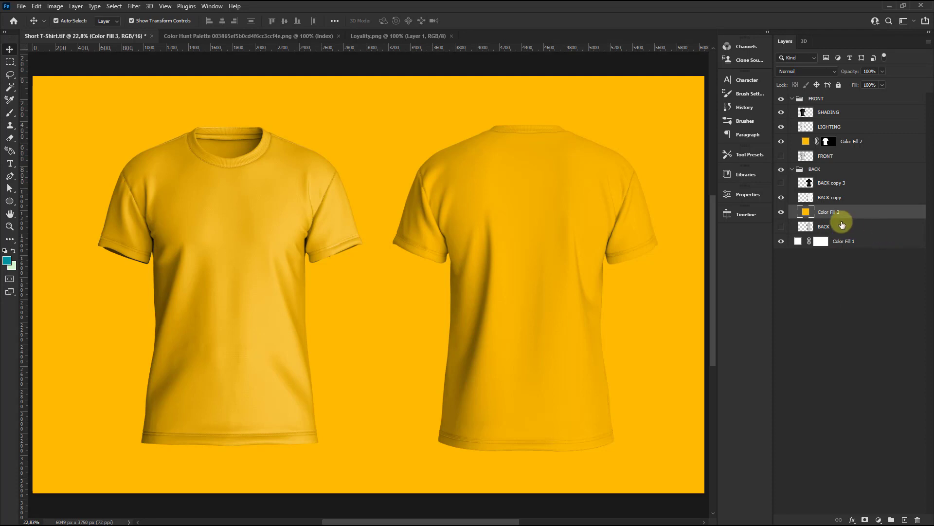
ctrl+click(806, 183)
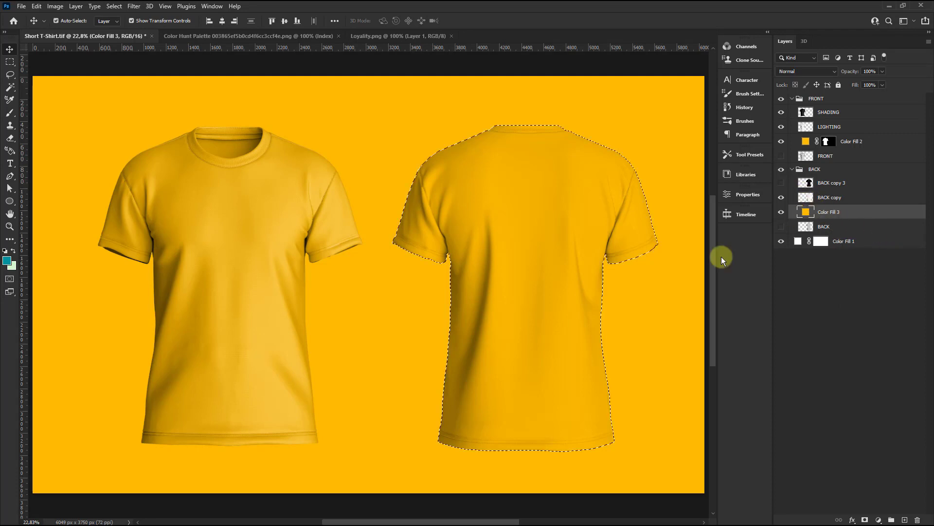
click(865, 519)
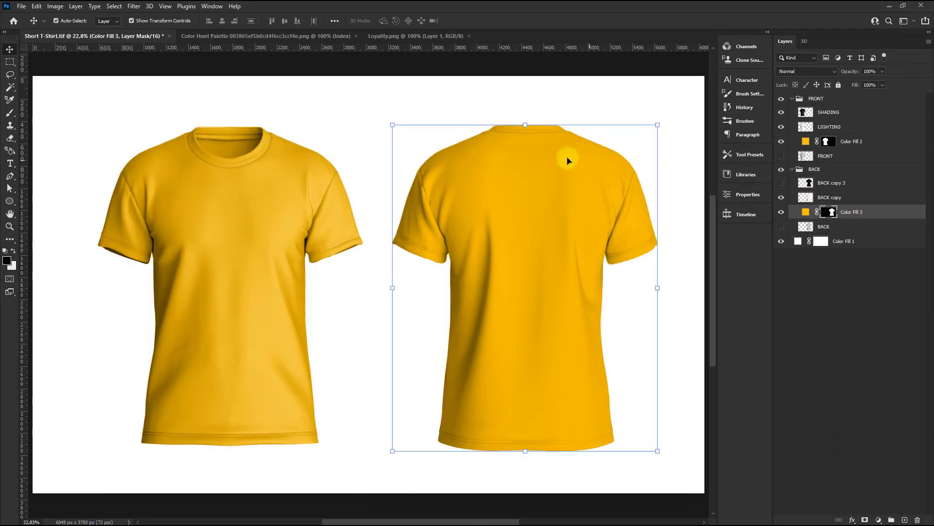
Show BACK copy 3 and apply Levels with black point 8 and midtones 1.42.
click(782, 183)
click(847, 185)
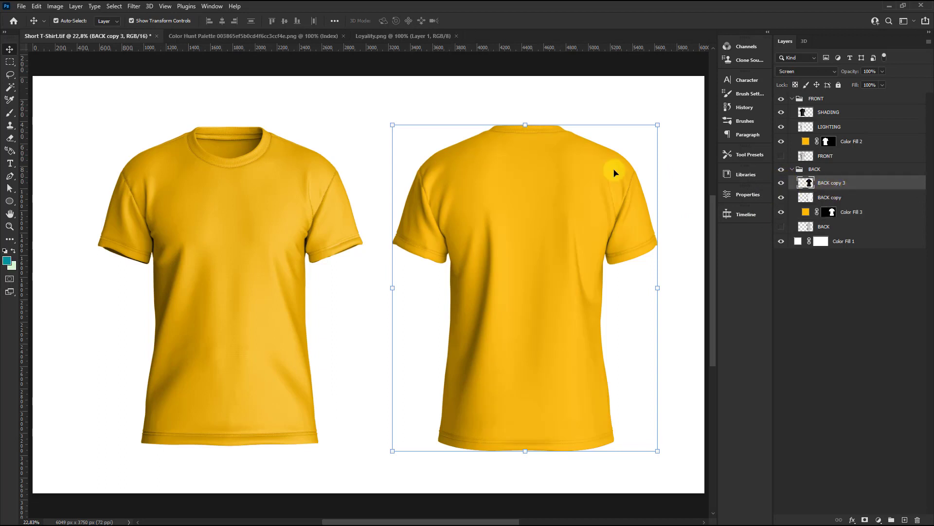
click(55, 6)
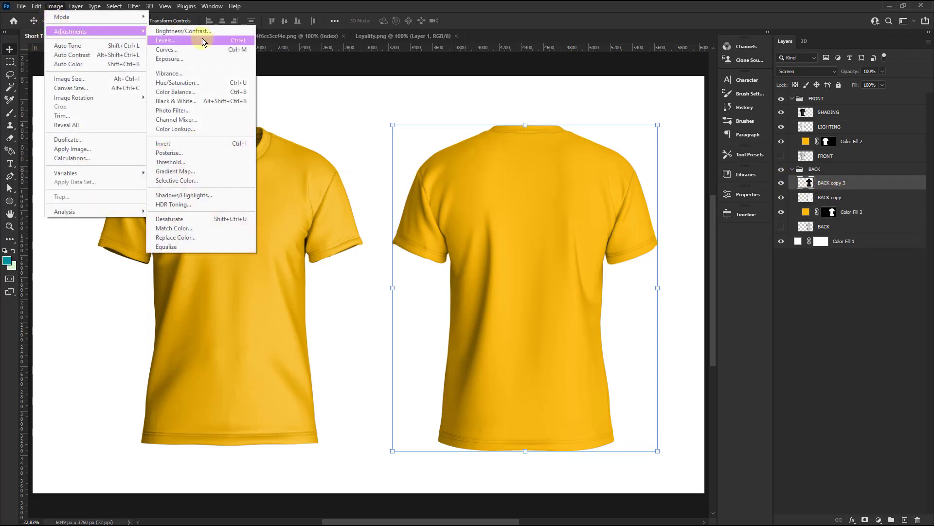
click(195, 40)
drag(641, 154, 585, 155)
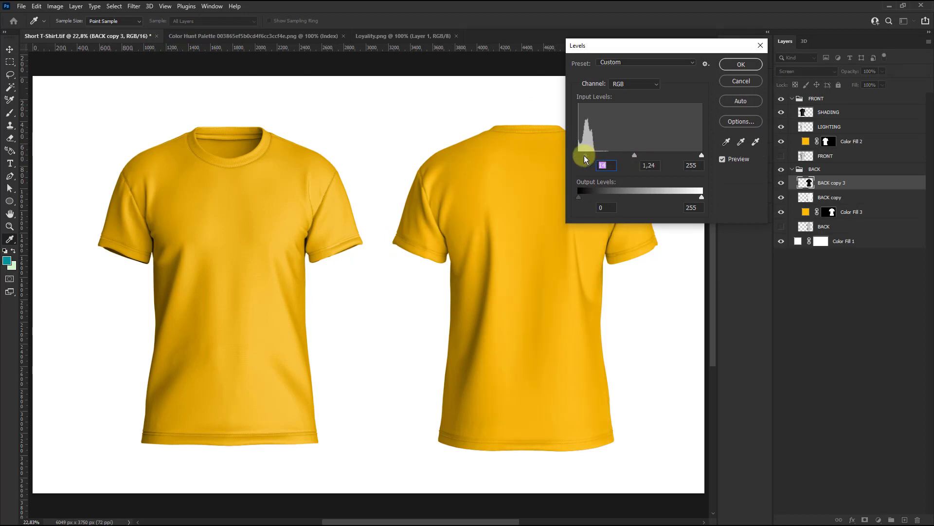
drag(585, 155, 627, 156)
drag(666, 57, 706, 40)
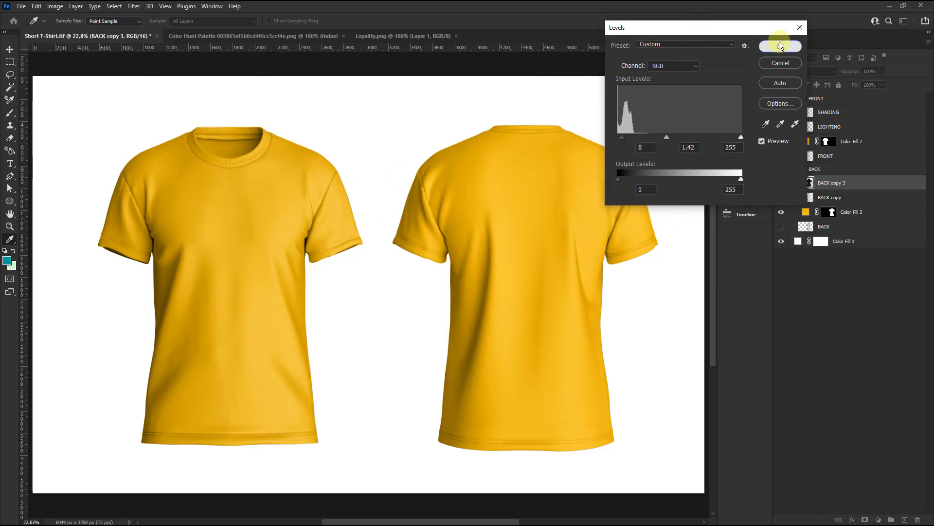
click(778, 43)
key(v)
Apply Levels to BACK copy with black point 17 and midtones 0.95.
click(827, 198)
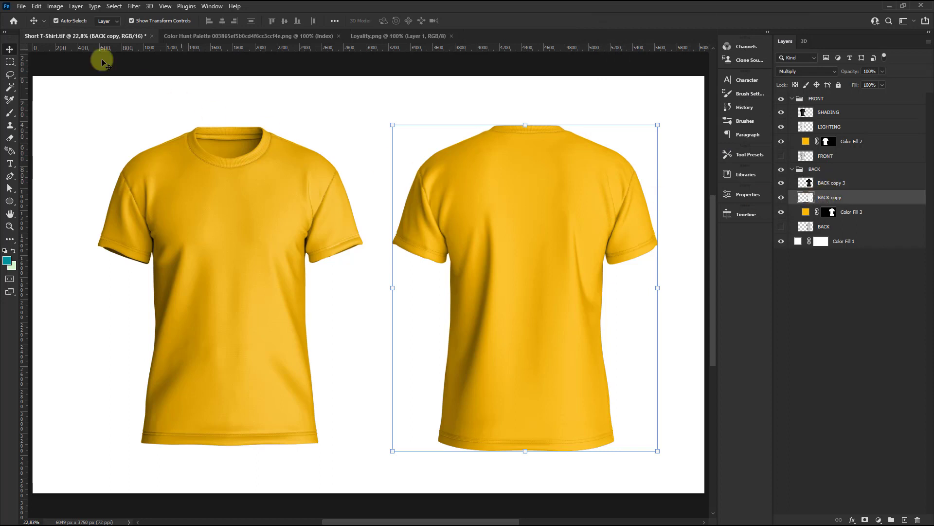
click(55, 6)
click(214, 40)
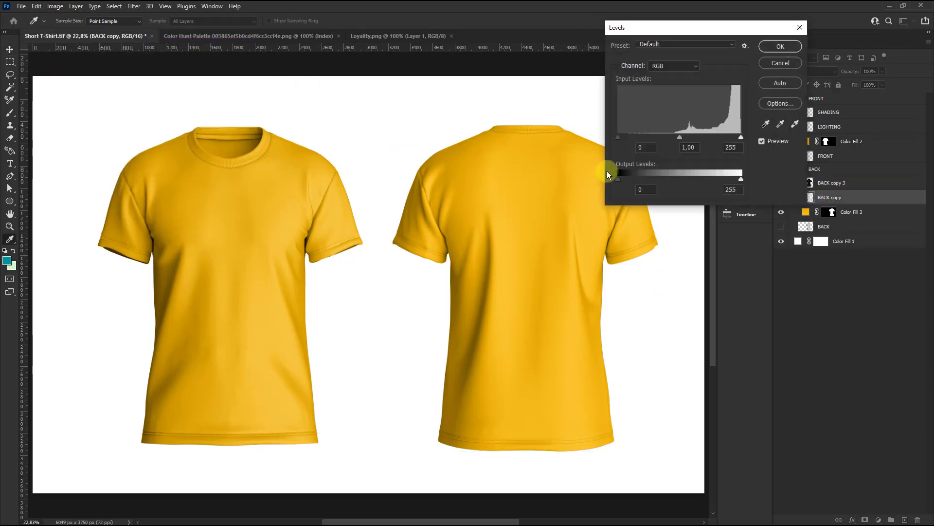
drag(679, 137, 687, 136)
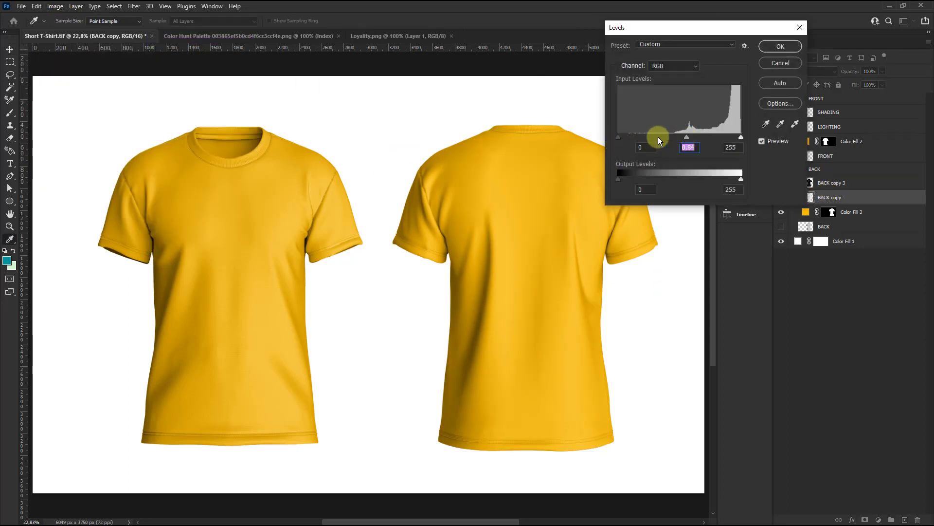
drag(619, 137, 627, 137)
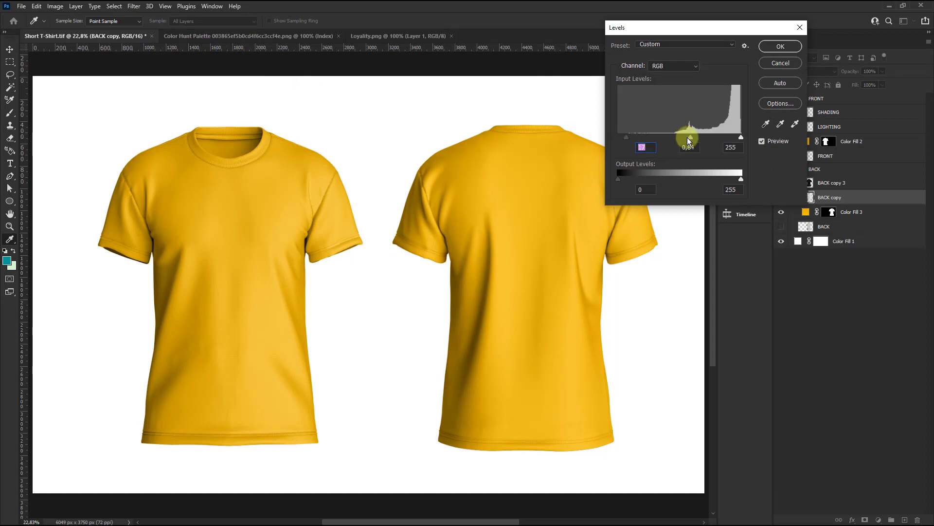
drag(691, 137, 685, 136)
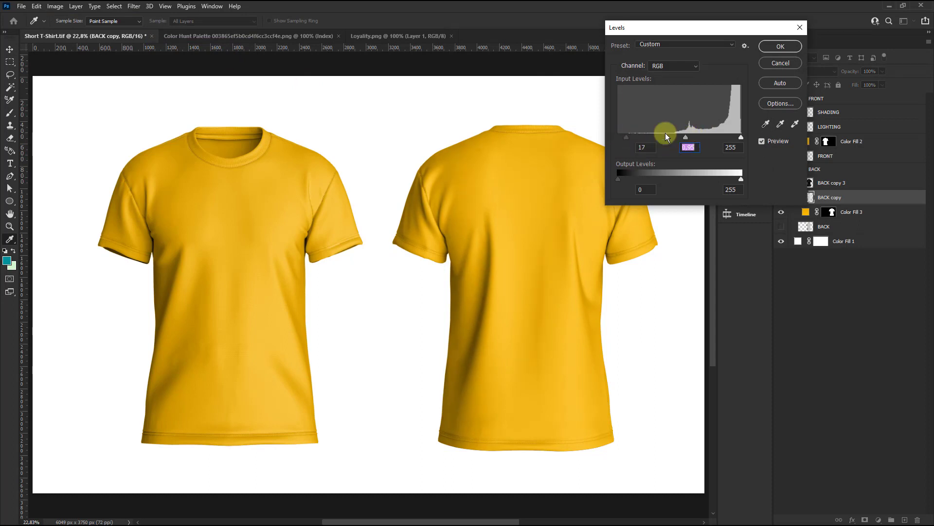
click(779, 49)
key(v)
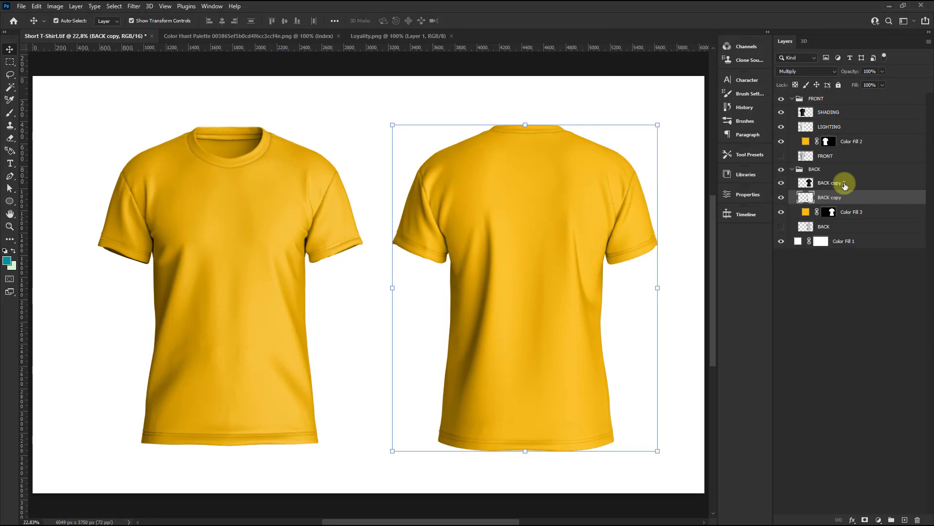
click(840, 185)
Apply a second Levels to BACK copy 3, black point 14 and midtones 1.19.
click(51, 7)
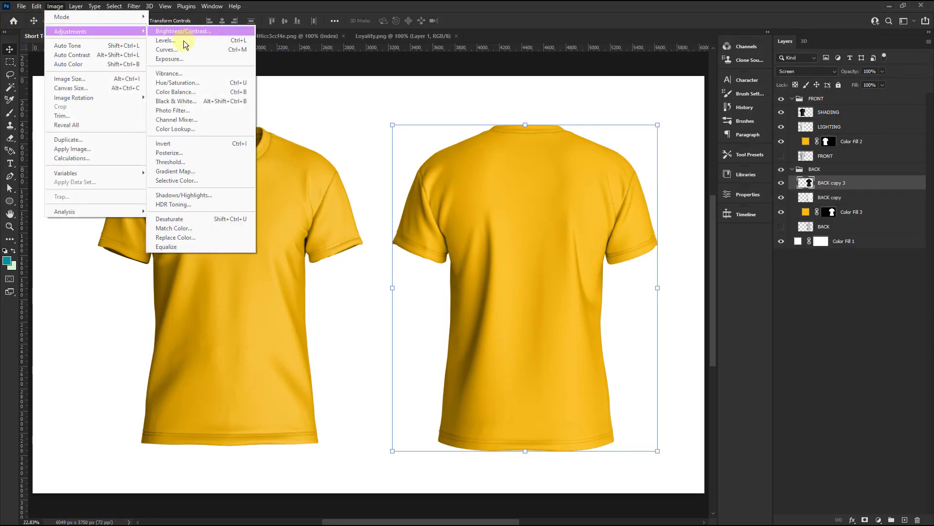
click(189, 41)
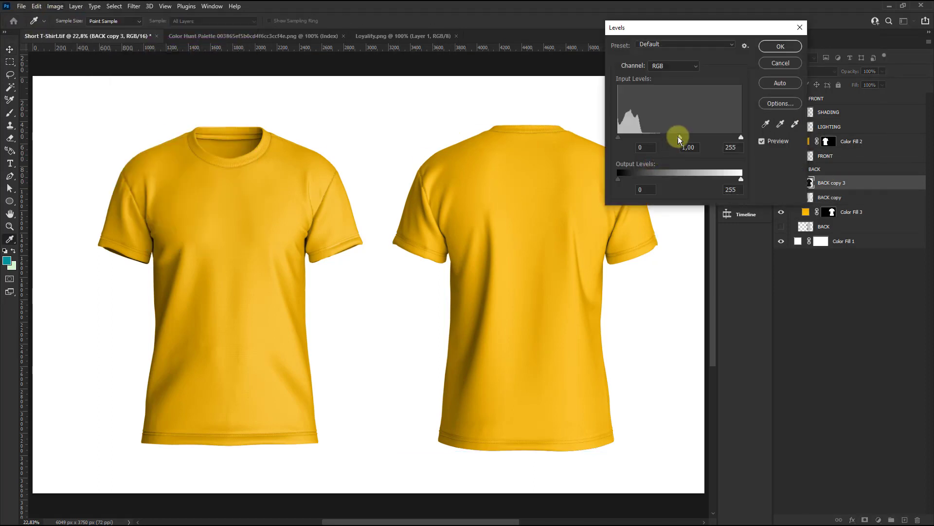
drag(679, 136, 625, 138)
click(779, 47)
key(v)
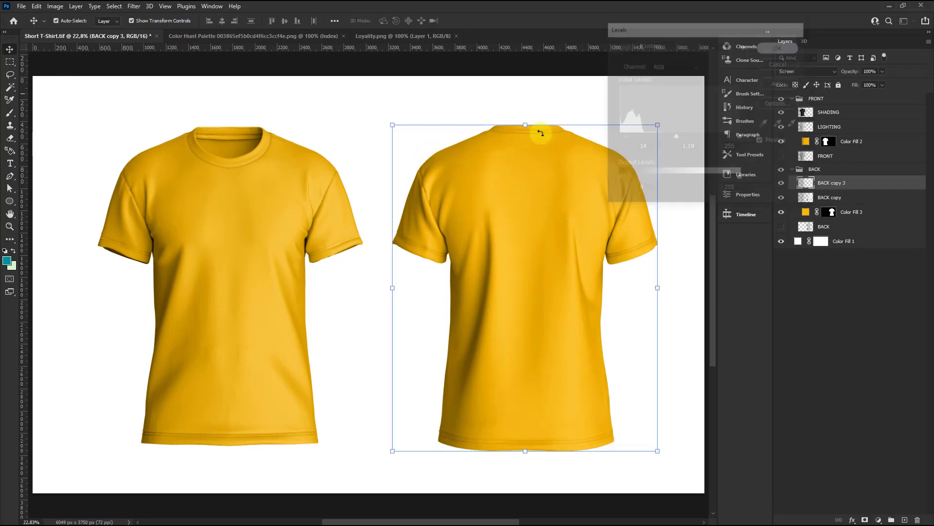
scroll(408, 206, down, 2)
scroll(418, 146, down, 1)
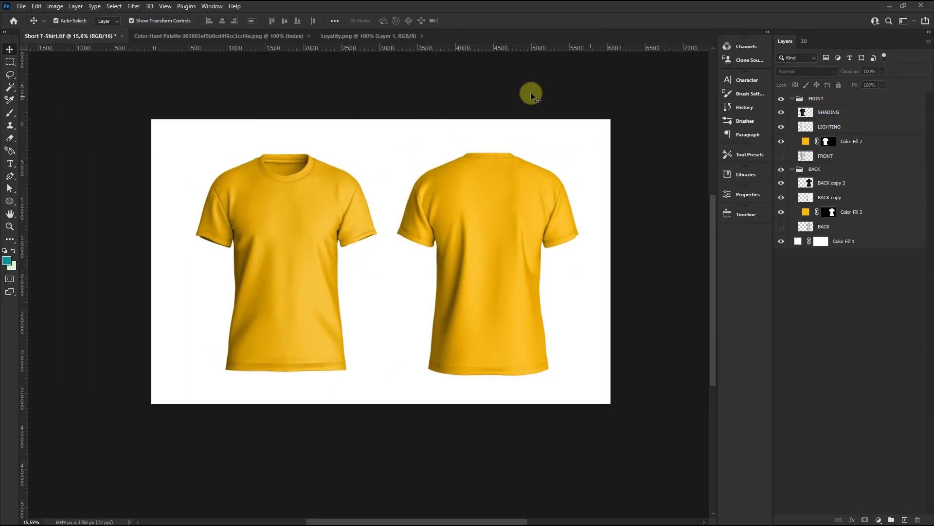
Rename BACK copy 3 to SHADING and BACK copy to LIGHTING.
double_click(838, 182)
text(SHADING)
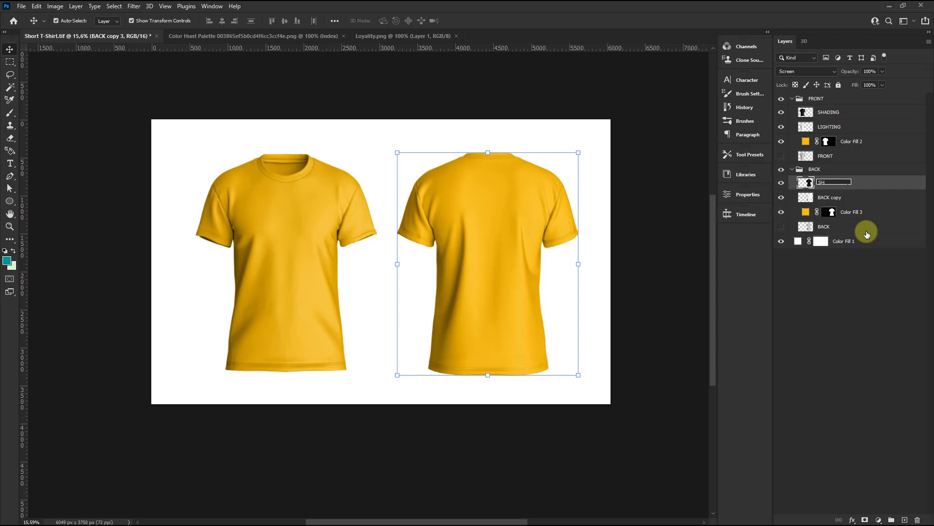
key(Tab)
text(LIGHTING)
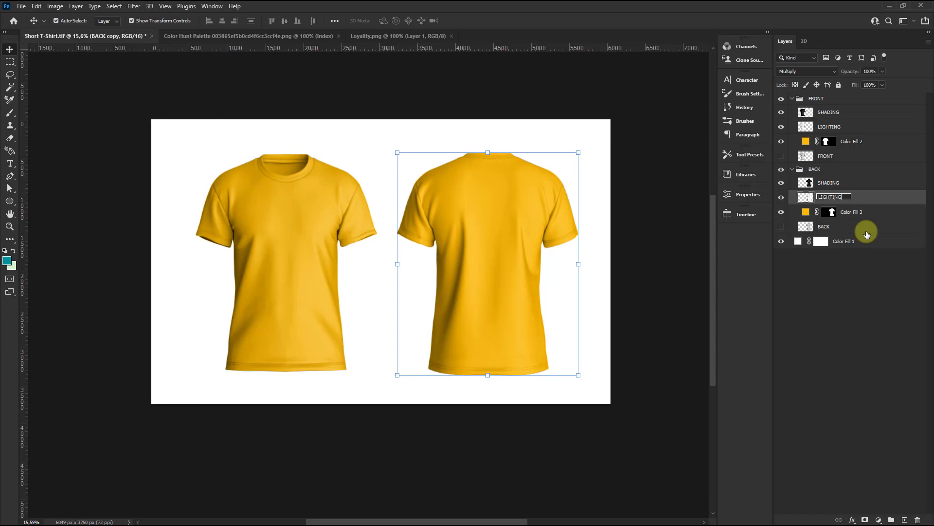
key(Return)
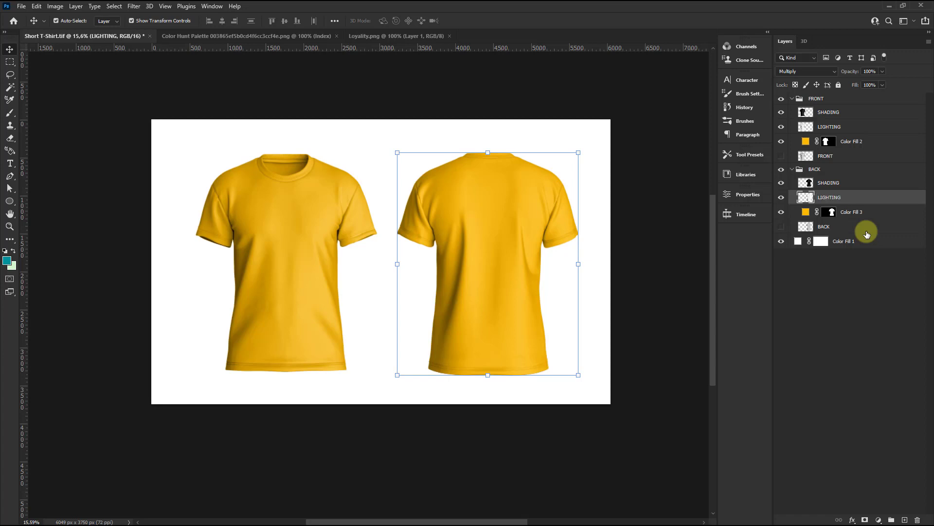
click(849, 212)
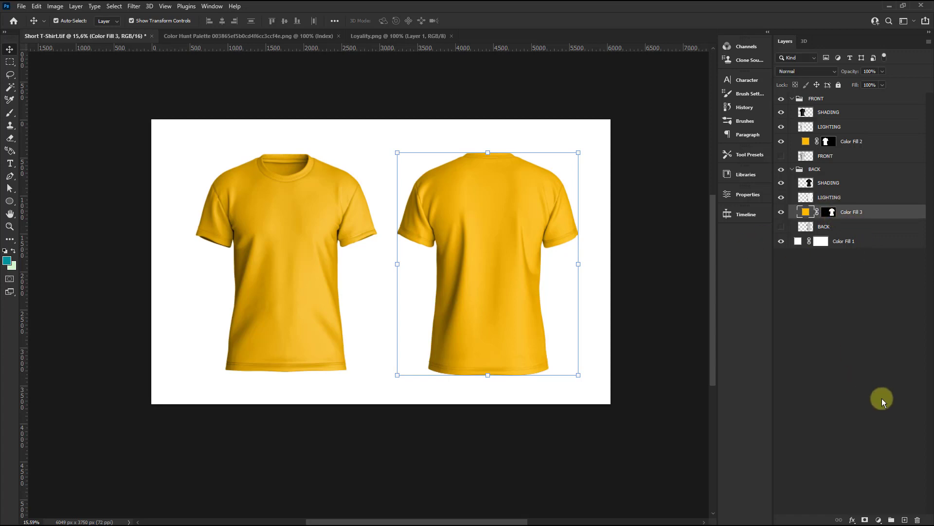
Create four groups above Color Fill 3, name three SHADOW, SMART OBJECT, COLOR FILL, and select all four.
click(892, 518)
click(892, 519)
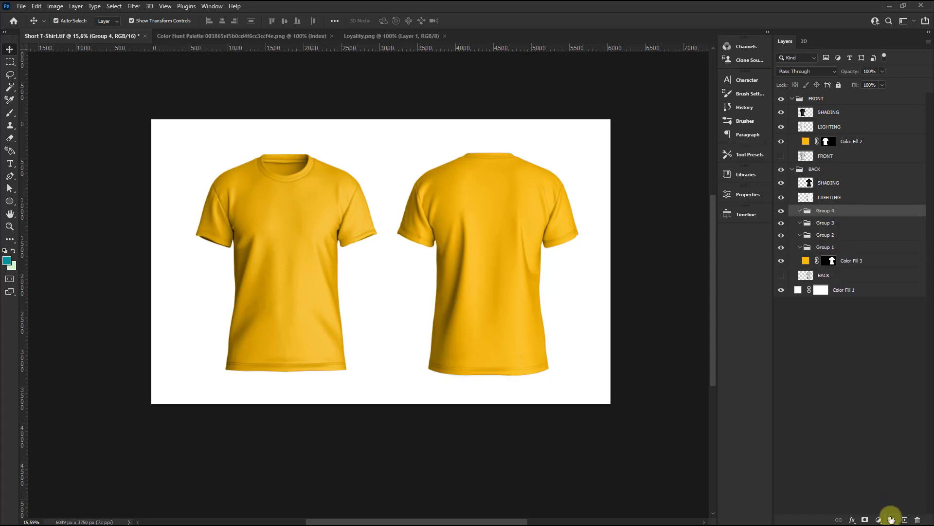
double_click(827, 210)
text(SHADOW)
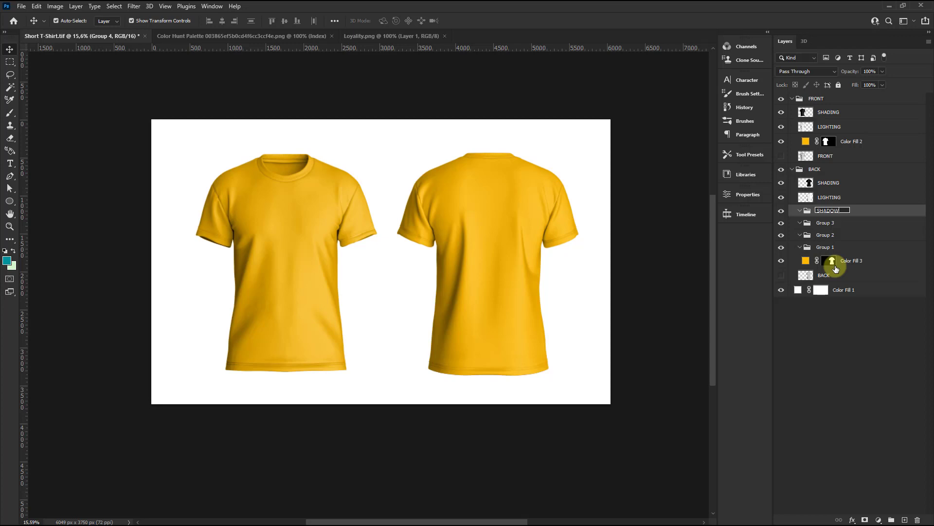
key(Tab)
text(SMART OBJECT)
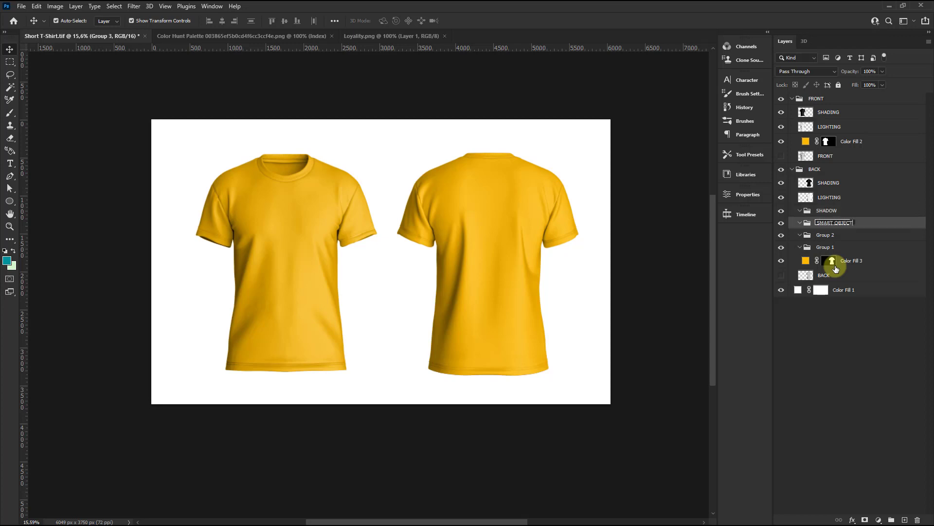
key(Tab)
text(COLOR FILL)
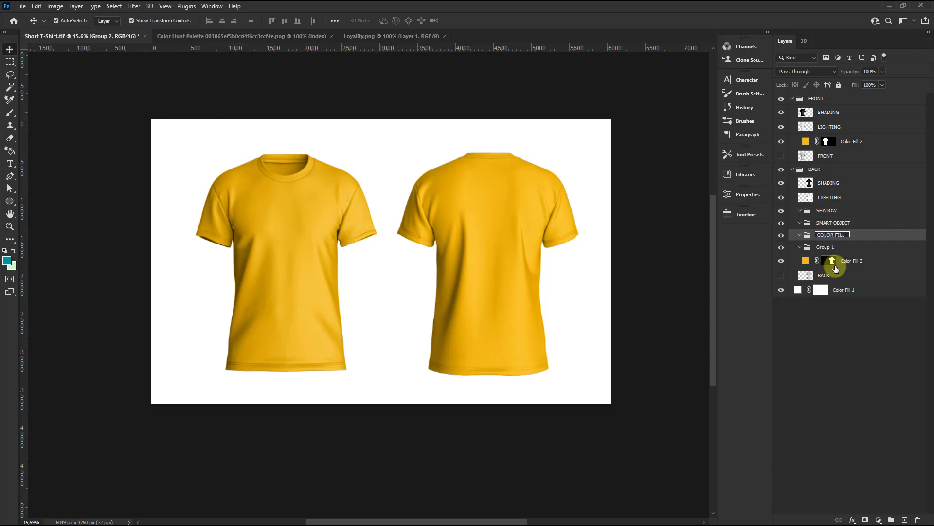
key(Return)
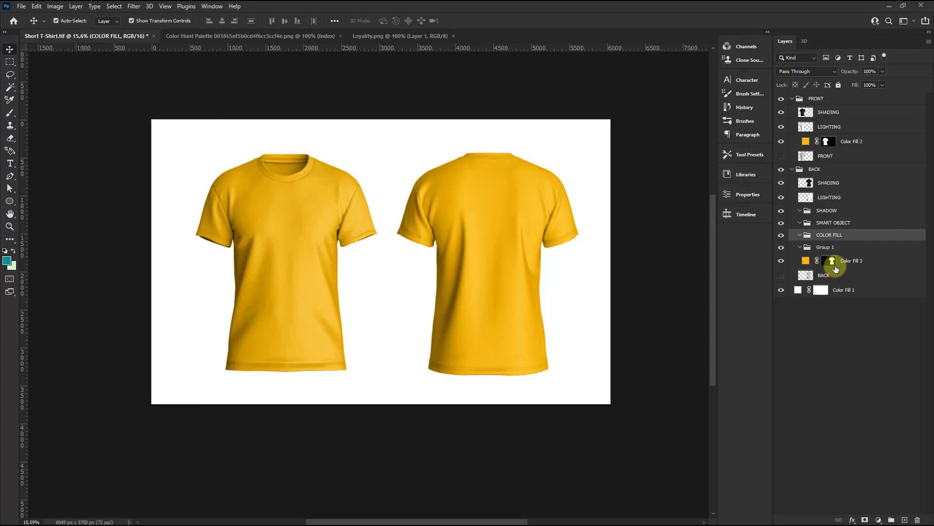
click(829, 246)
shift+click(830, 210)
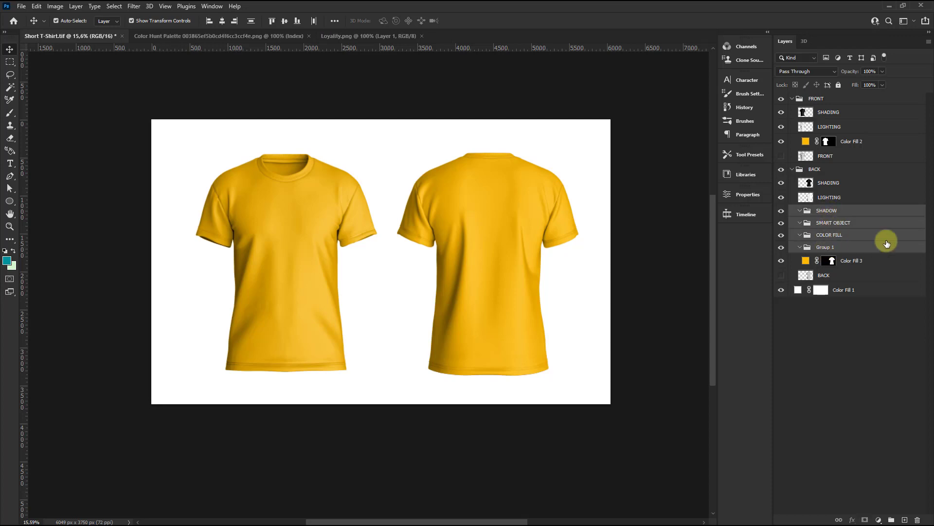
Duplicate the four selected groups and move the copies into FRONT below LIGHTING.
right_click(850, 229)
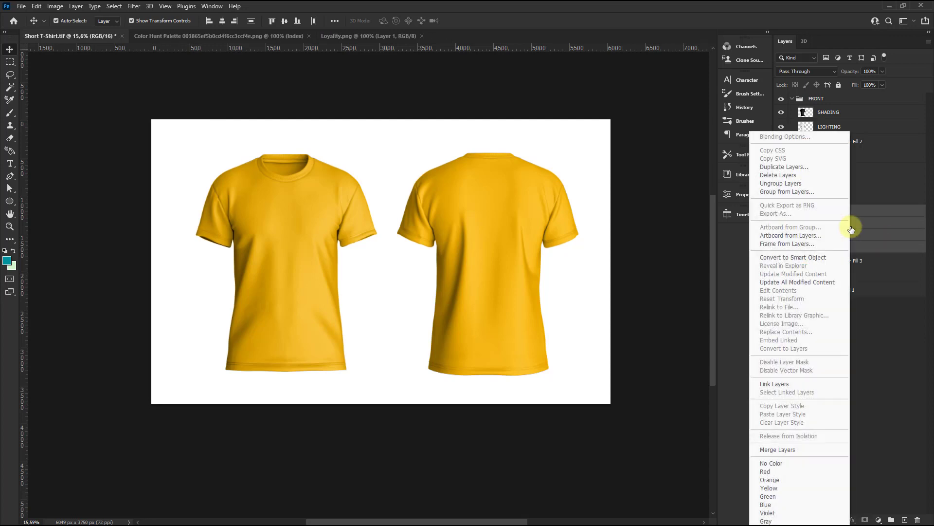
click(780, 168)
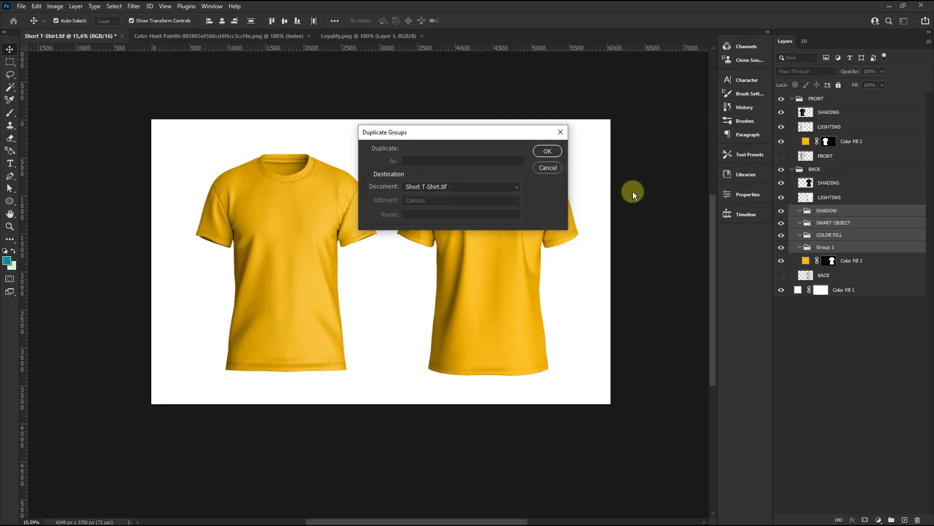
click(547, 151)
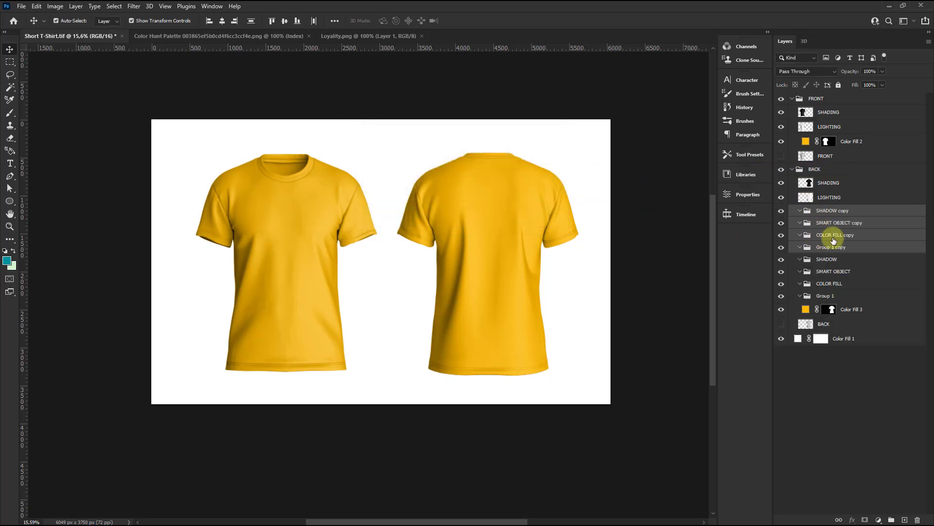
mouse_move(836, 242)
mouse_down()
mouse_move(828, 136)
mouse_move(900, 143)
mouse_up()
Rename the copied groups SHADOW, SMART OBJECT and COLOR FILL, removing 'copy'.
double_click(842, 139)
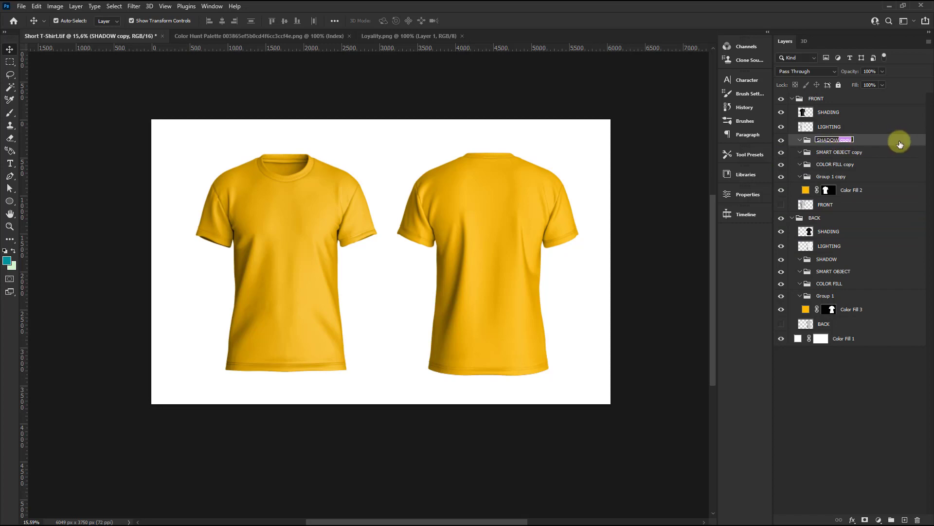
key(Tab)
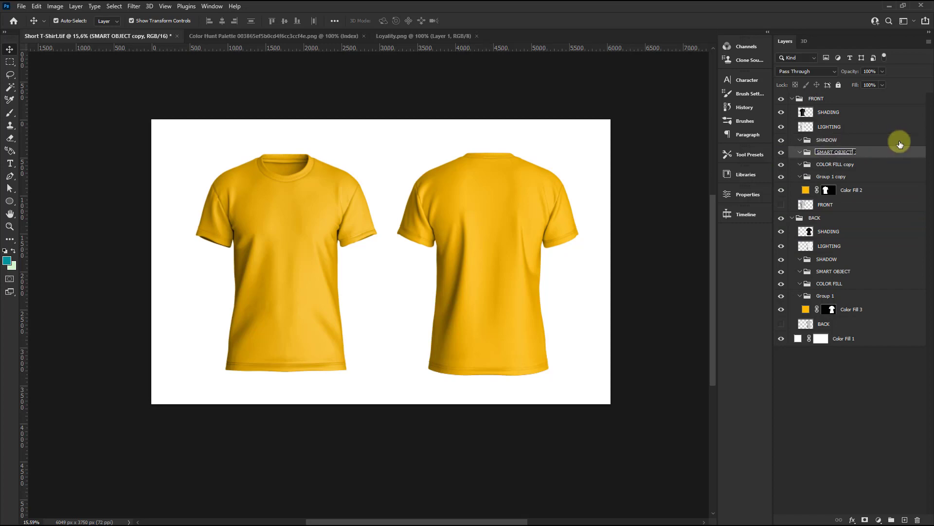
key(Tab)
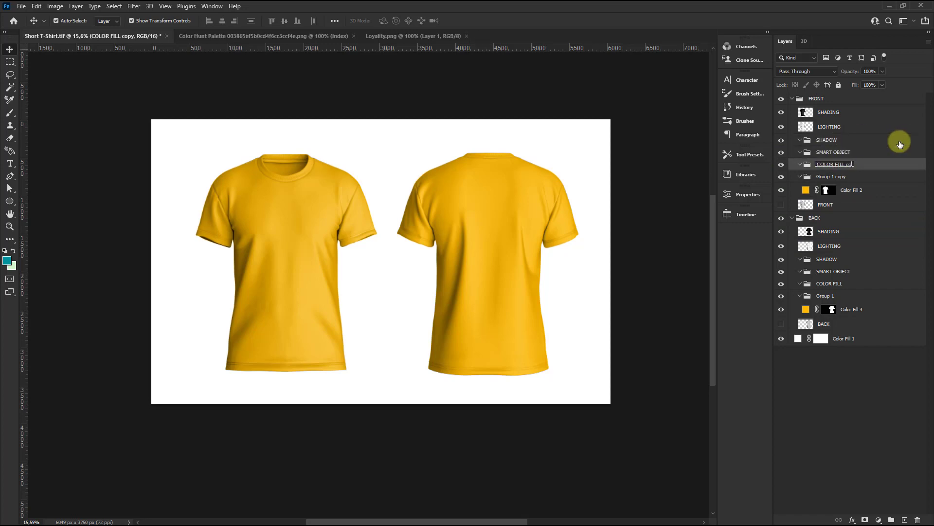
key(Return)
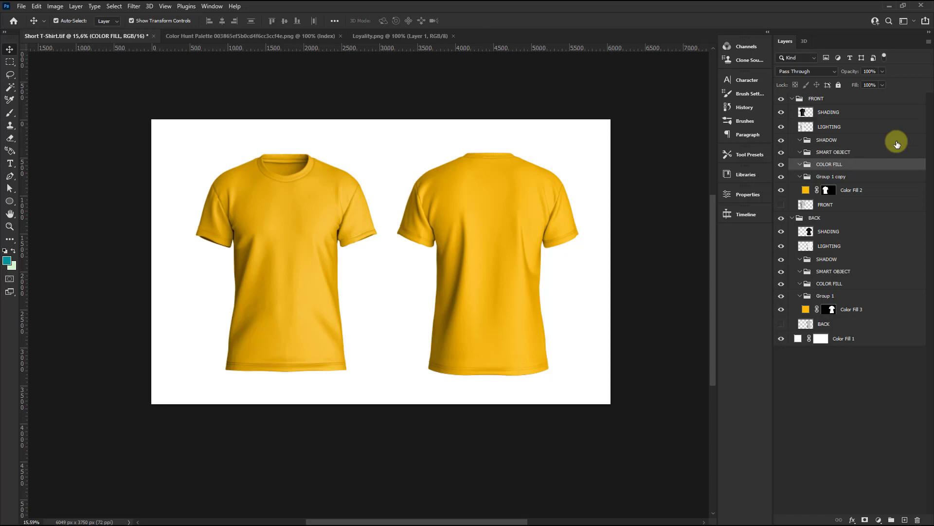
Reorder the front SHADING and LIGHTING layers together in the FRONT group.
click(854, 127)
ctrl+click(828, 112)
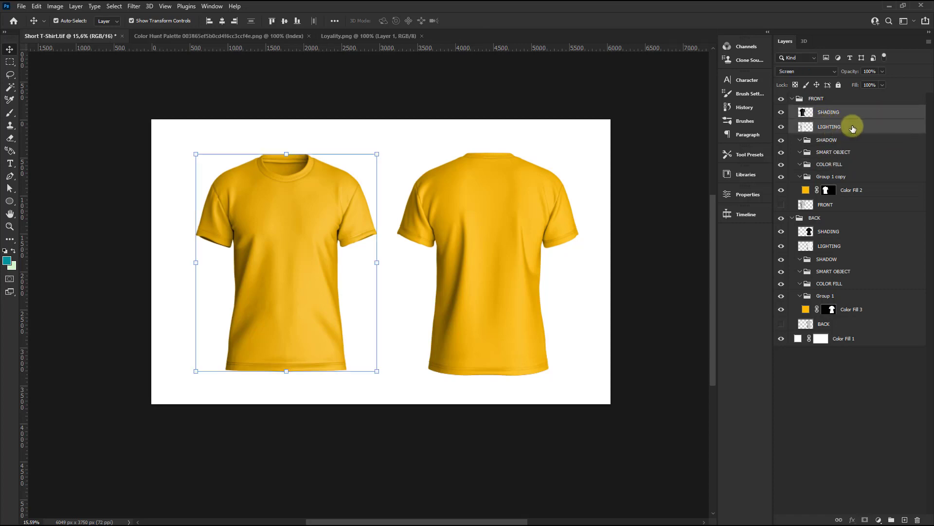
drag(852, 128, 827, 142)
Place the back SHADING and LIGHTING layers inside BACK's SHADOW group, then select Group 1 copy.
click(827, 231)
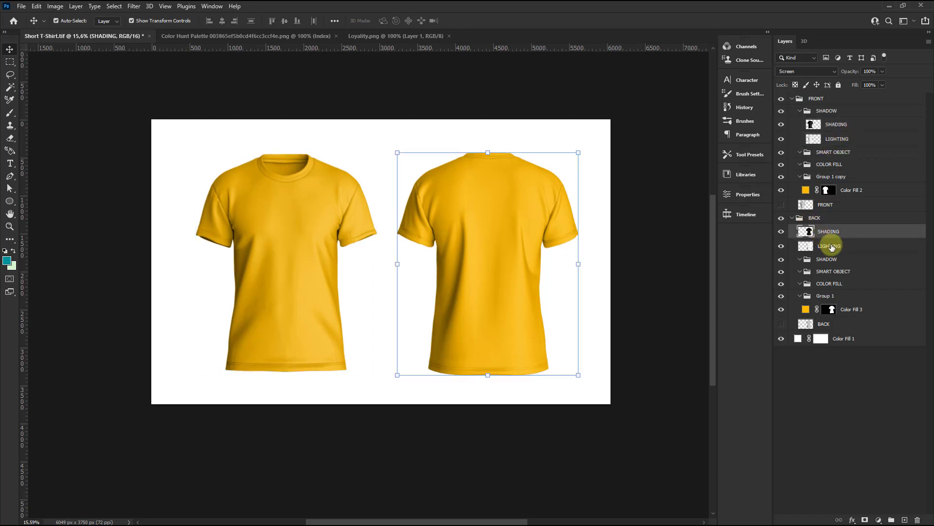
ctrl+click(831, 247)
drag(831, 247, 839, 261)
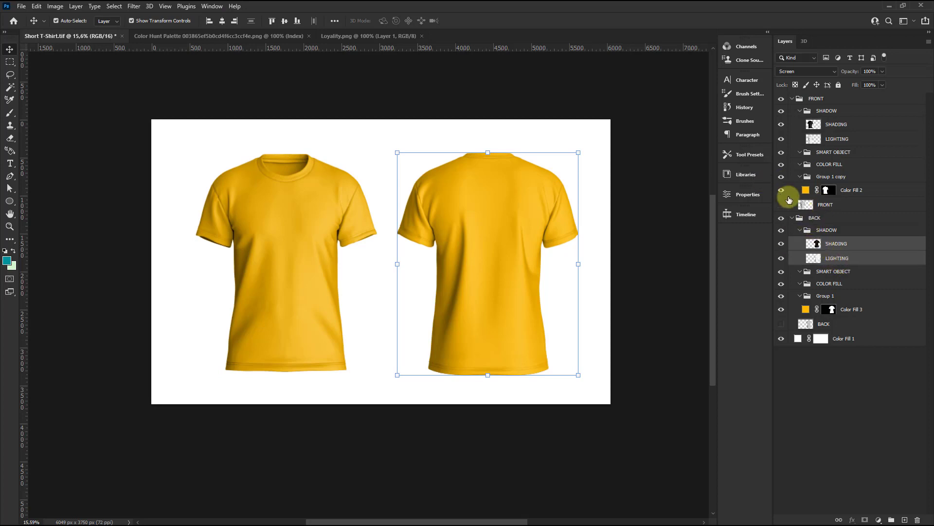
scroll(599, 177, up, 1)
click(626, 188)
scroll(308, 290, up, 1)
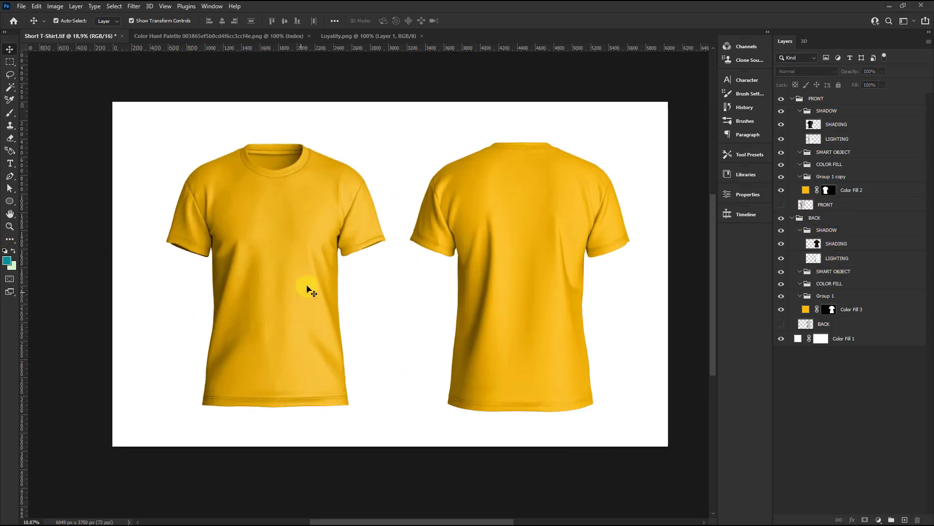
scroll(307, 289, up, 1)
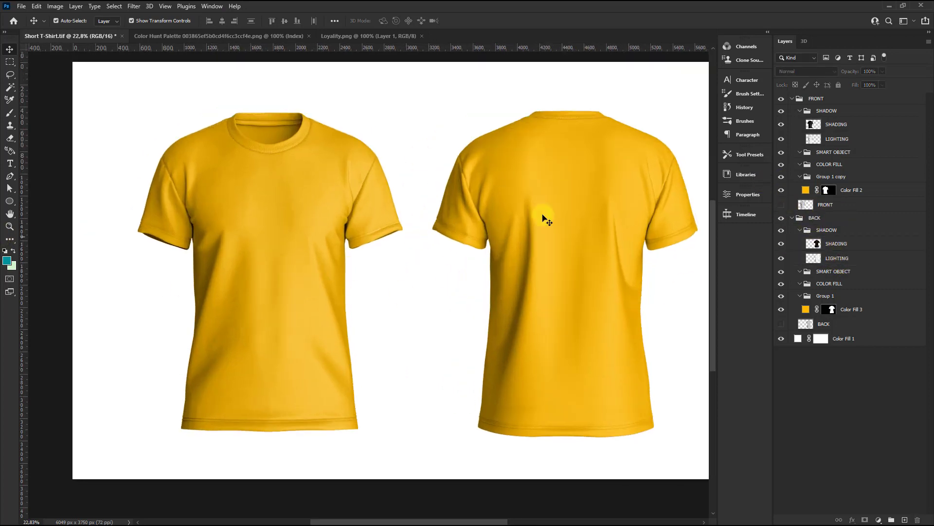
click(852, 175)
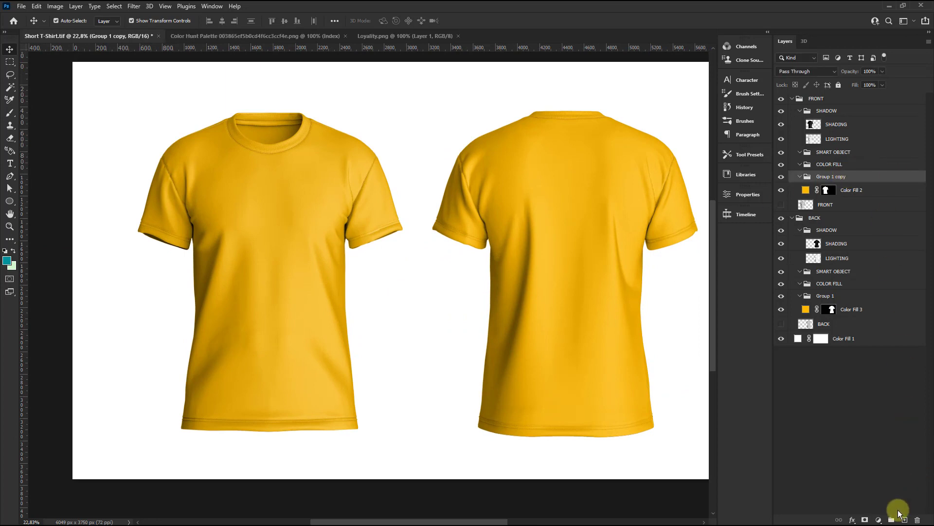
Add an empty Layer 1 in Group 1 copy and set the Pen Tool to Path mode.
click(905, 519)
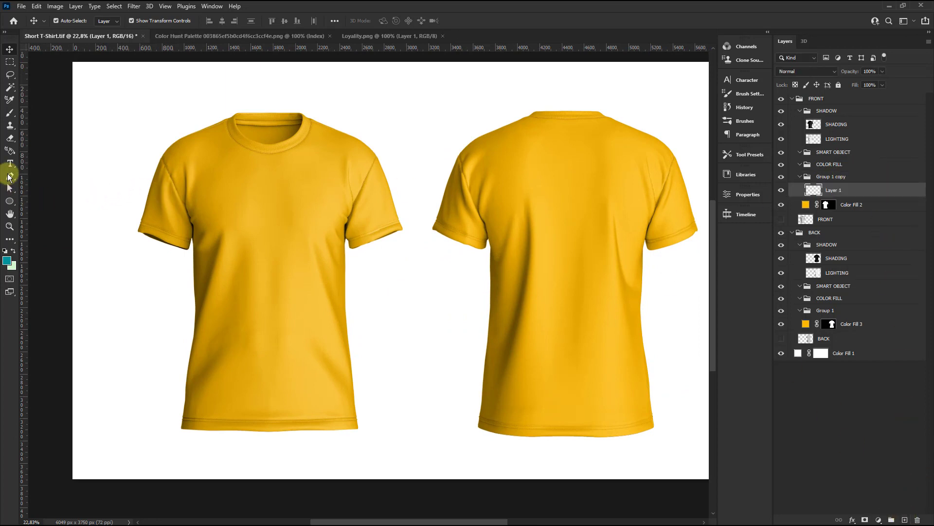
right_click(10, 176)
click(44, 170)
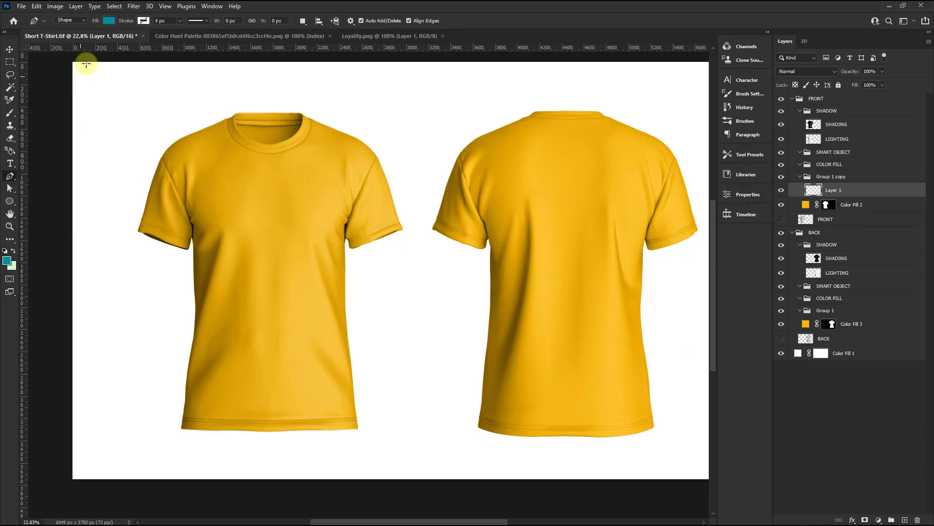
click(86, 22)
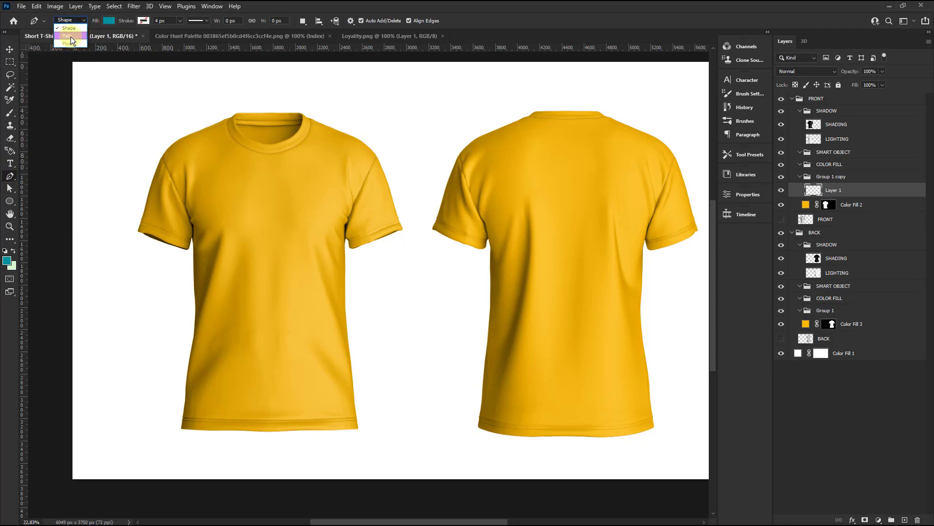
click(68, 36)
Zoom in on the front shirt's collar.
scroll(261, 144, up, 1)
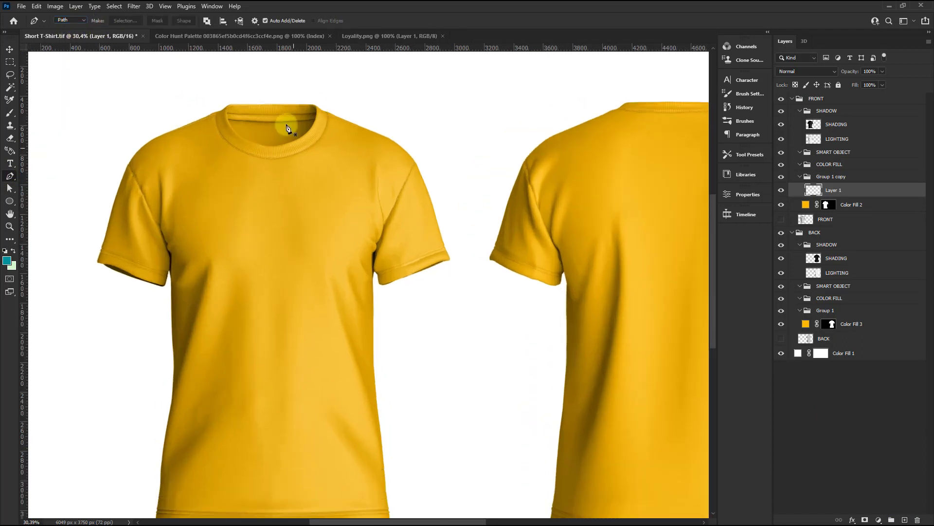
scroll(292, 115, up, 1)
scroll(307, 115, up, 1)
scroll(166, 127, up, 1)
scroll(187, 100, up, 1)
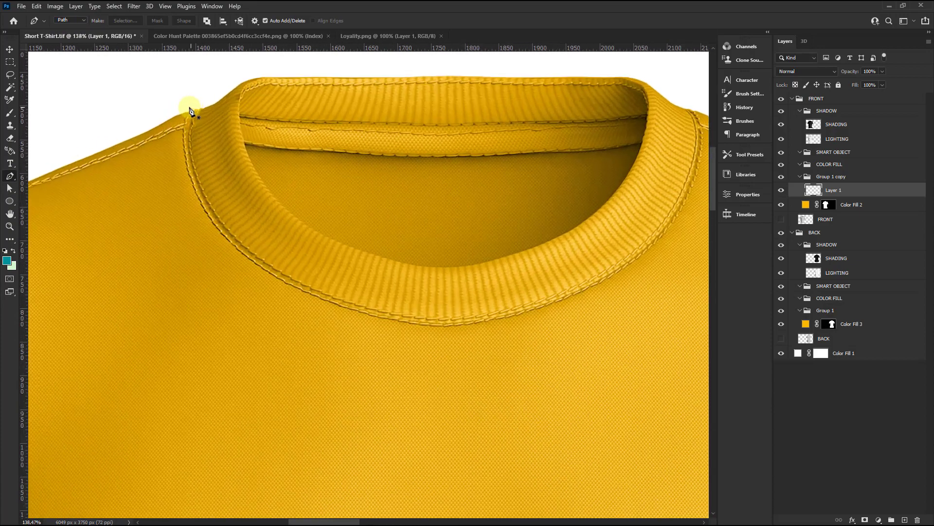
scroll(202, 100, up, 1)
Start the collar path at the left shoulder and curve it down the left collar seam.
click(205, 93)
click(195, 111)
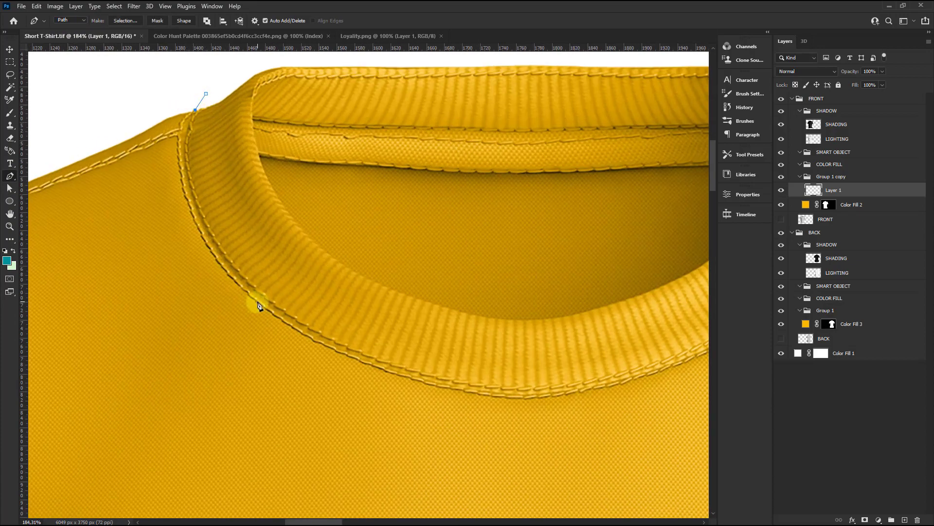
drag(258, 302, 290, 333)
drag(226, 273, 129, 163)
drag(258, 302, 219, 265)
scroll(217, 263, down, 2)
scroll(151, 168, up, 2)
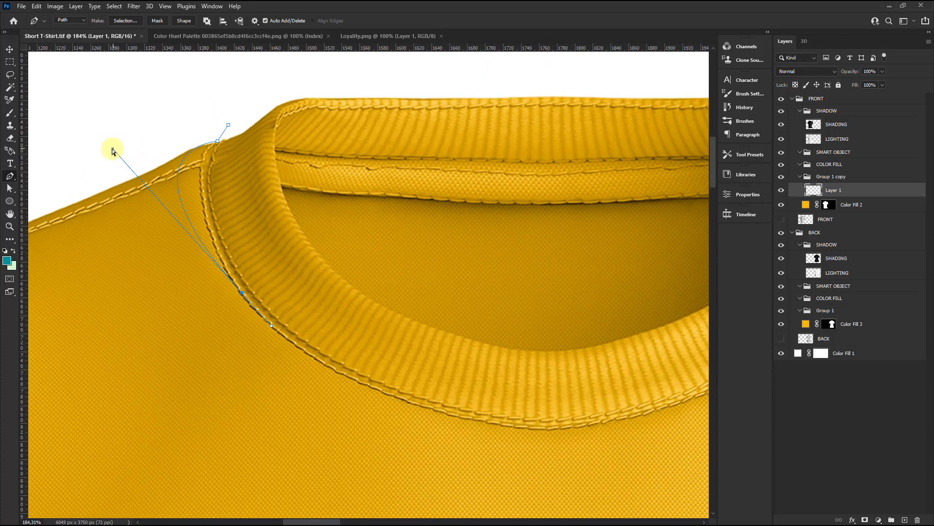
mouse_move(112, 149)
mouse_down()
mouse_move(167, 155)
mouse_move(165, 173)
mouse_up()
scroll(165, 173, down, 3)
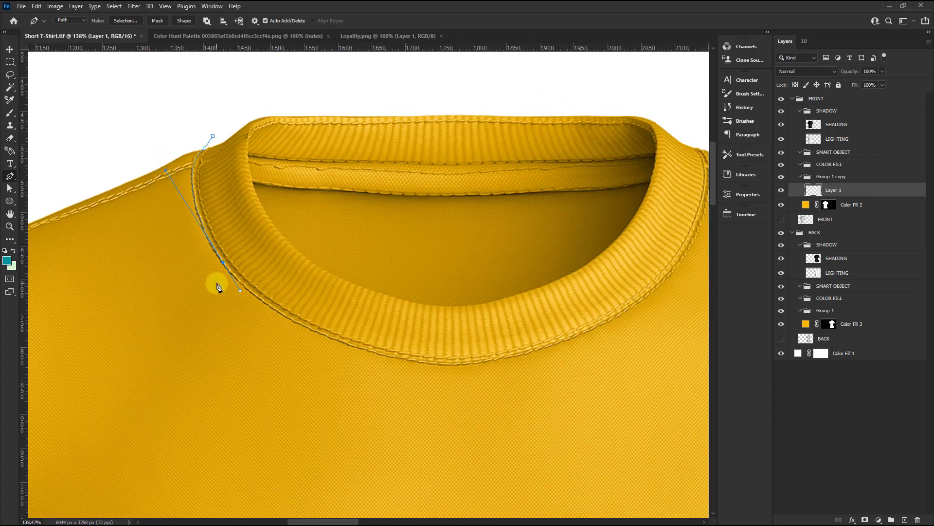
scroll(500, 359, up, 2)
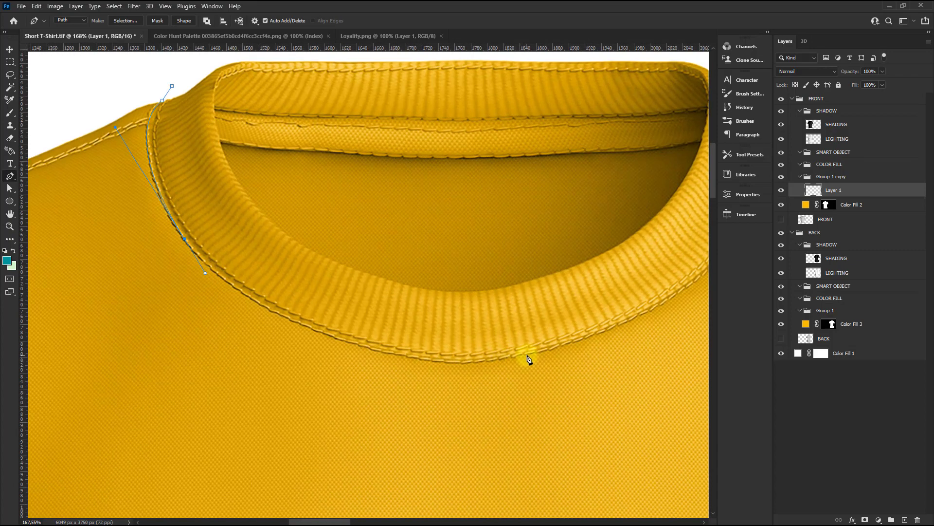
Continue the path with a curved anchor at the collar's lowest point.
drag(532, 352, 577, 343)
mouse_move(487, 362)
mouse_down()
mouse_move(387, 399)
mouse_move(343, 388)
mouse_up()
drag(533, 352, 495, 362)
drag(305, 394, 341, 377)
scroll(543, 317, right, 3)
scroll(640, 271, up, 1)
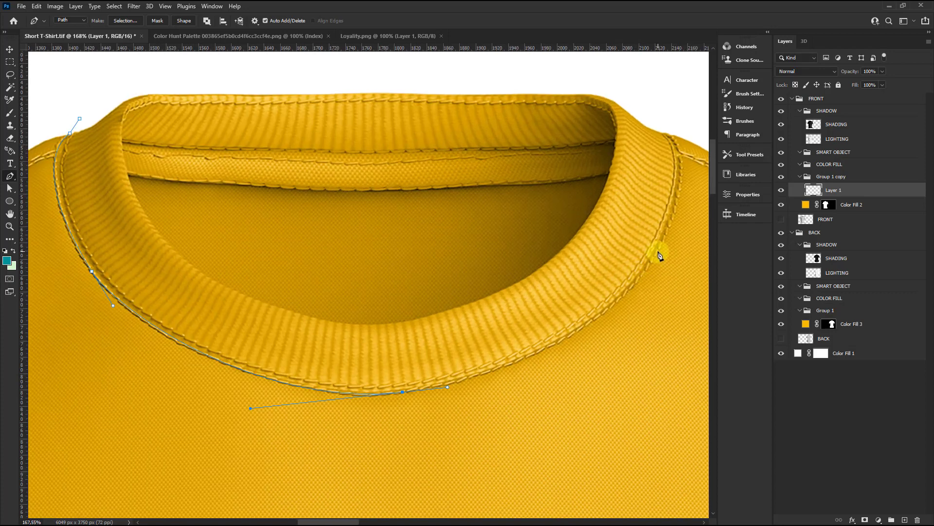
Curve the path up the right collar edge, add points above the neck, and close it.
drag(658, 252, 680, 205)
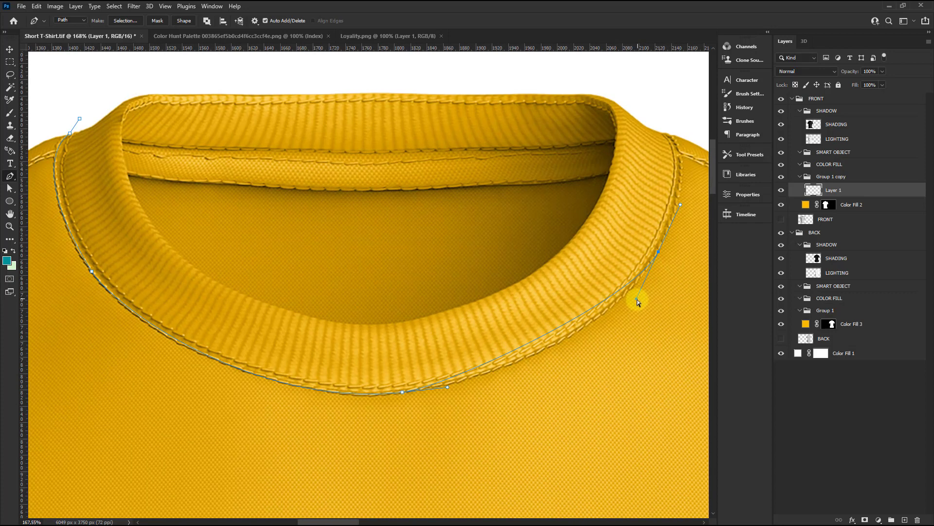
drag(637, 299, 584, 360)
scroll(633, 273, up, 2)
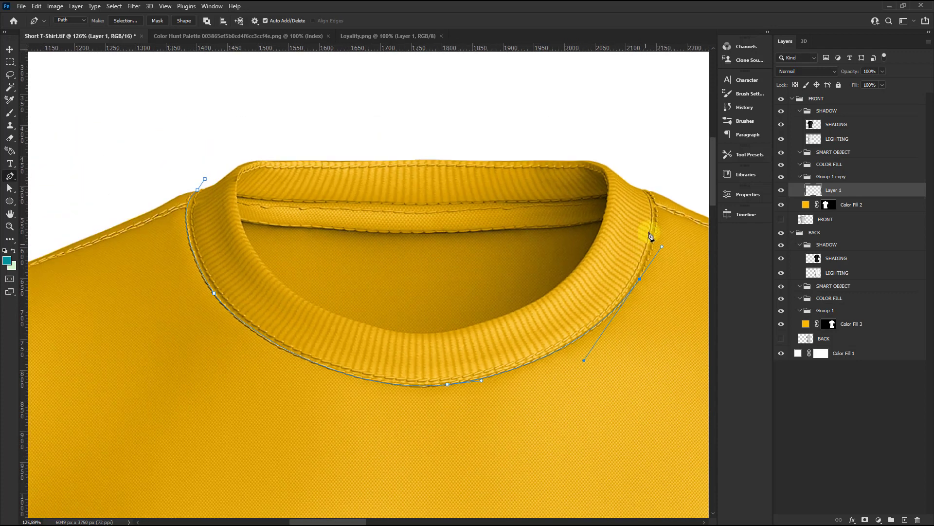
scroll(649, 219, right, 1)
mouse_move(643, 176)
mouse_down()
mouse_move(614, 158)
mouse_move(638, 163)
mouse_move(674, 190)
mouse_up()
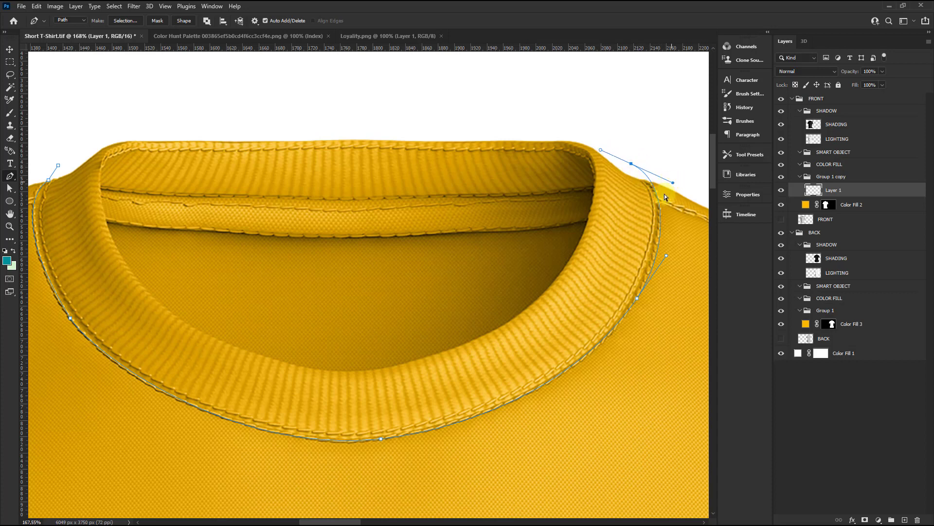
scroll(652, 195, down, 3)
click(615, 137)
click(556, 106)
click(414, 124)
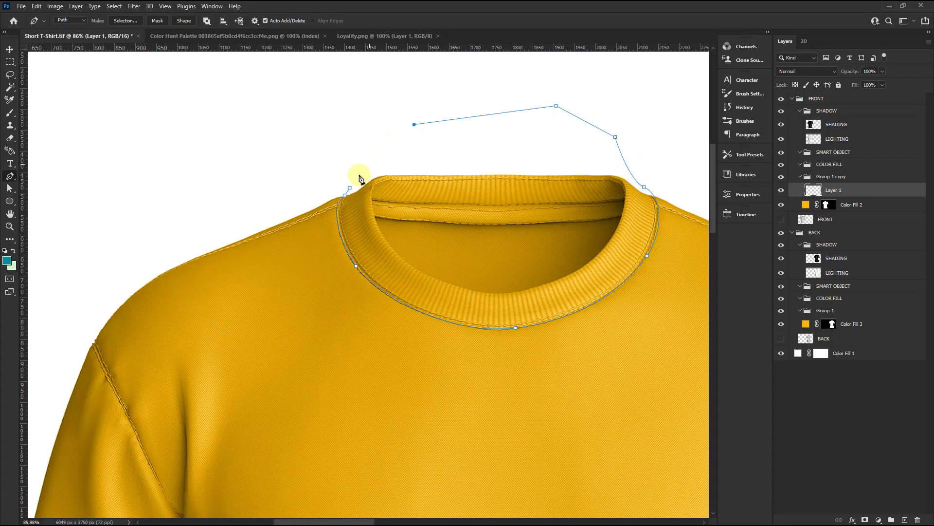
click(349, 189)
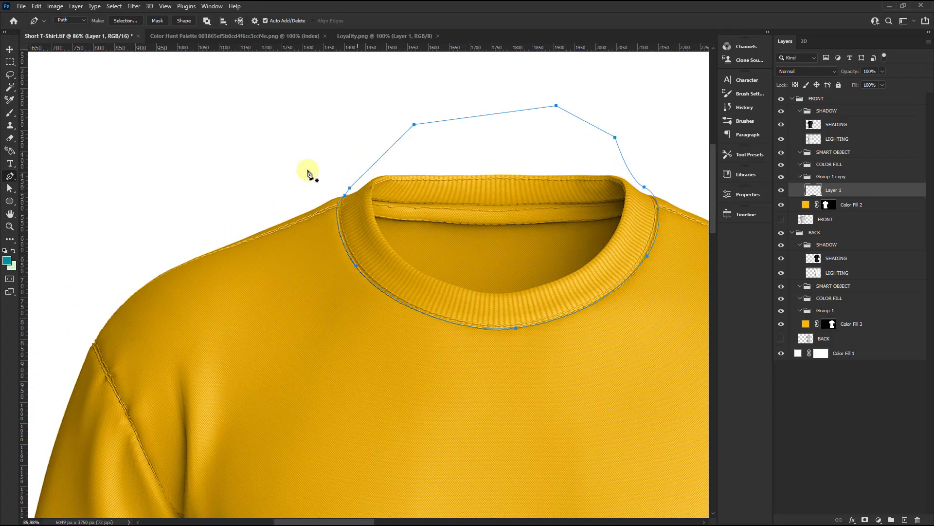
scroll(303, 236, down, 1)
Load the collar path as a selection, fill it light green, and deselect.
key(ctrl+Return)
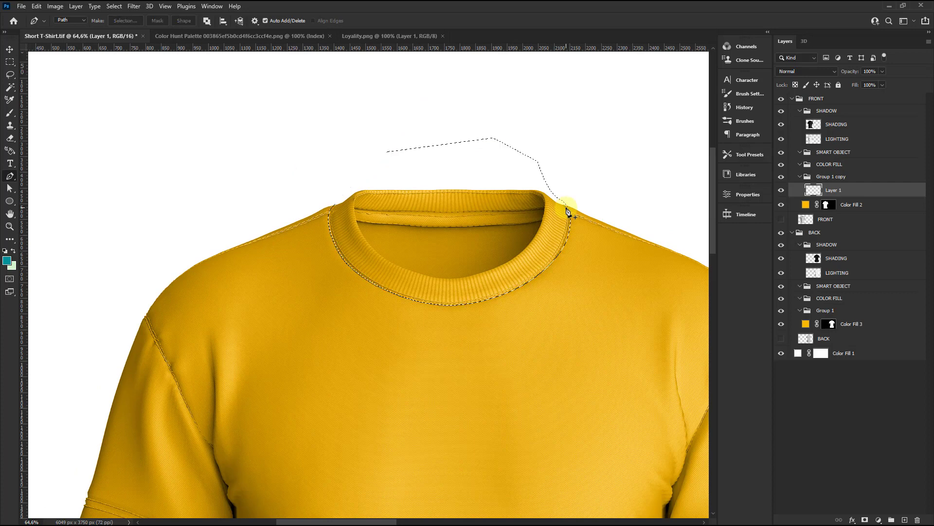
key(ctrl+BackSpace)
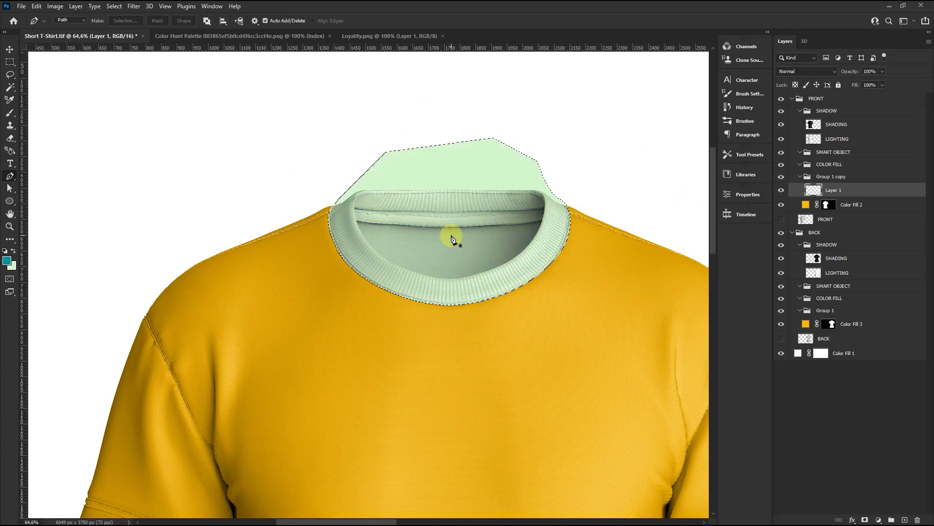
key(ctrl+d)
scroll(481, 275, up, 1)
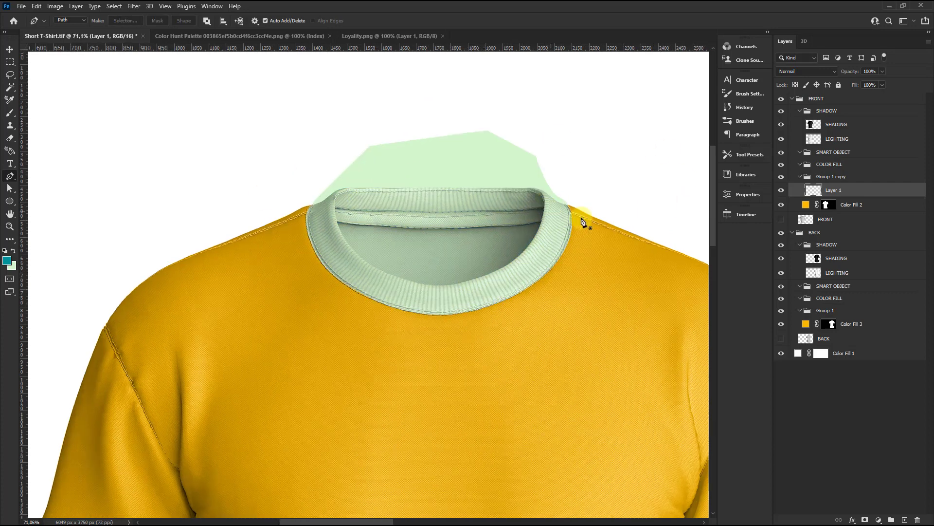
Add an empty Layer 2 and swap the foreground and background colours.
click(903, 519)
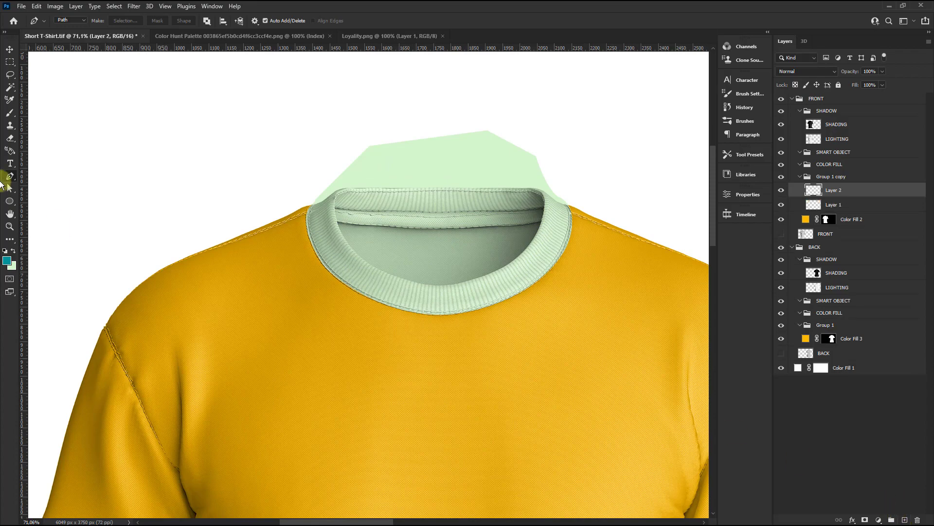
click(13, 250)
scroll(544, 226, up, 3)
Start the neck tape path at its left end and run it along the upper seam to the right end.
scroll(246, 209, up, 5)
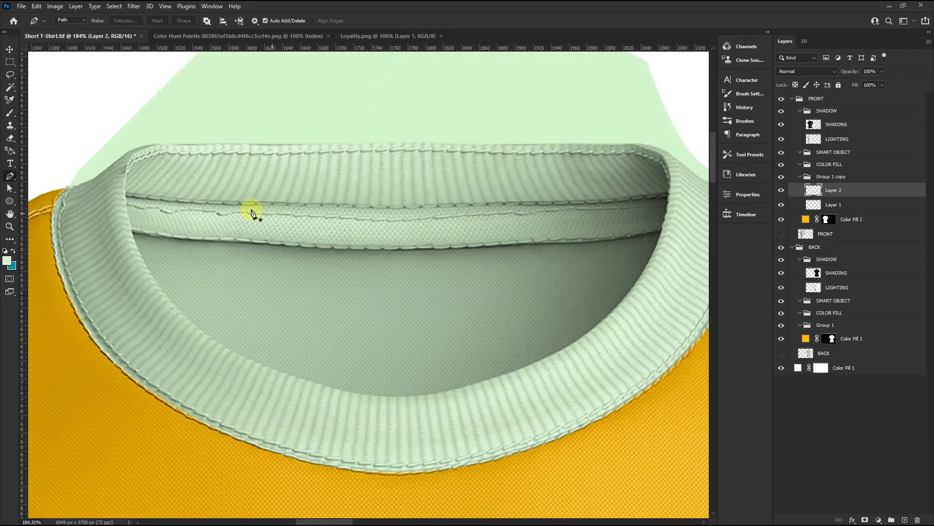
scroll(125, 198, up, 5)
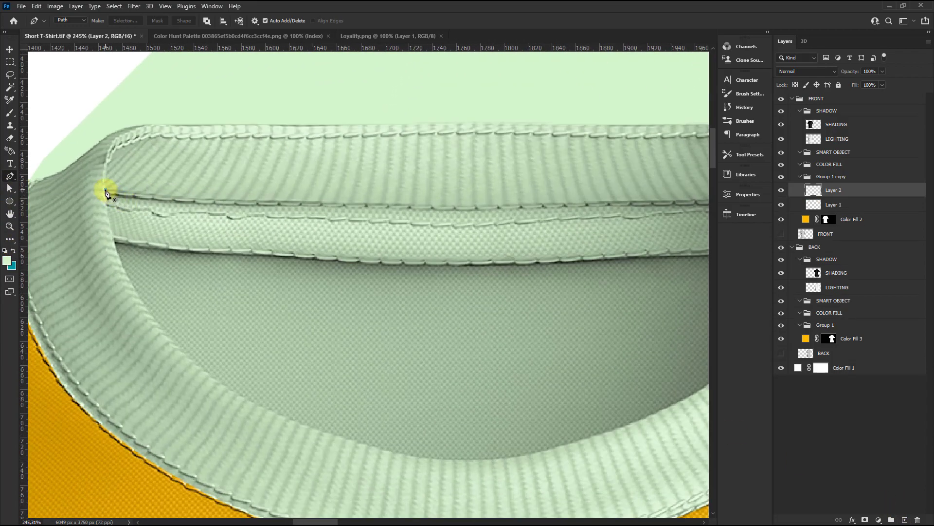
click(106, 194)
scroll(106, 193, down, 4)
scroll(174, 194, up, 3)
drag(363, 200, 465, 200)
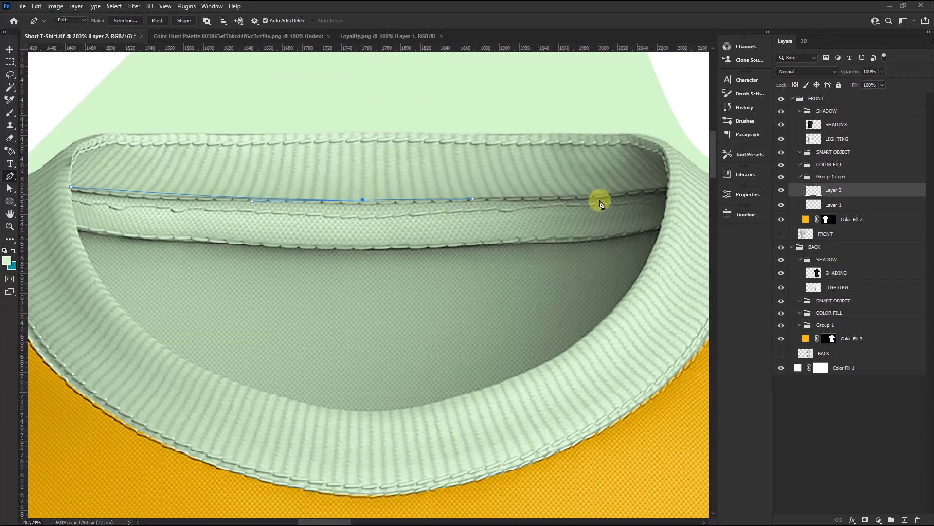
scroll(600, 195, up, 3)
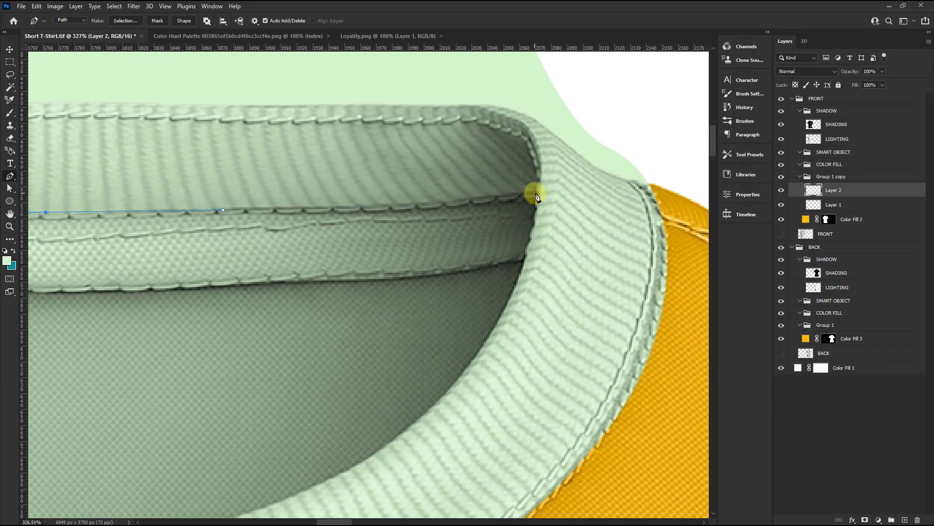
drag(537, 193, 591, 184)
scroll(537, 196, down, 5)
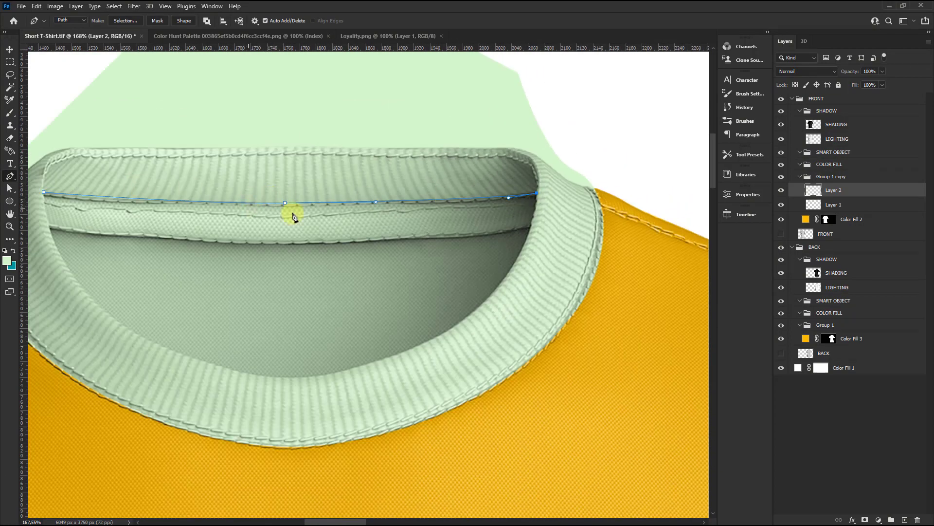
scroll(542, 217, up, 3)
scroll(526, 229, up, 2)
Bring the path down the collar's inner edge and back along the tape's lower seam.
drag(523, 228, 512, 244)
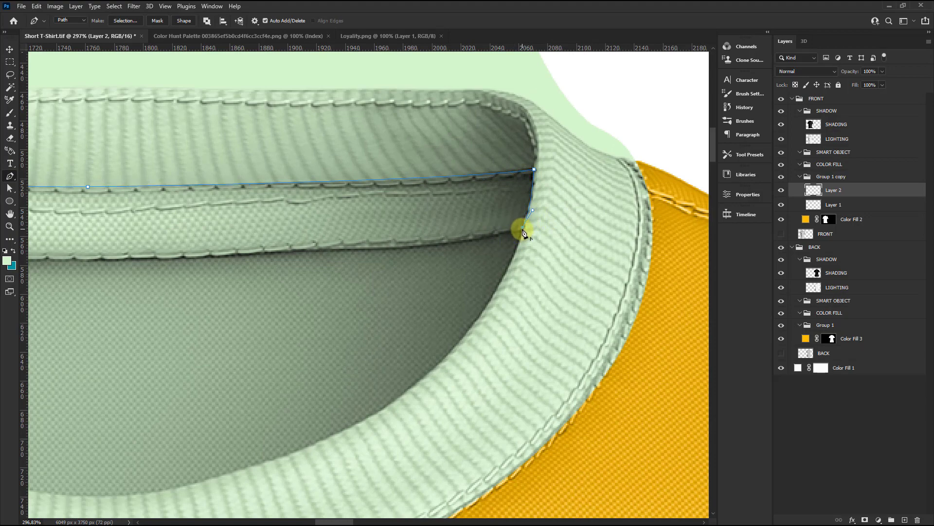
scroll(523, 233, down, 5)
scroll(494, 236, up, 3)
scroll(479, 237, up, 2)
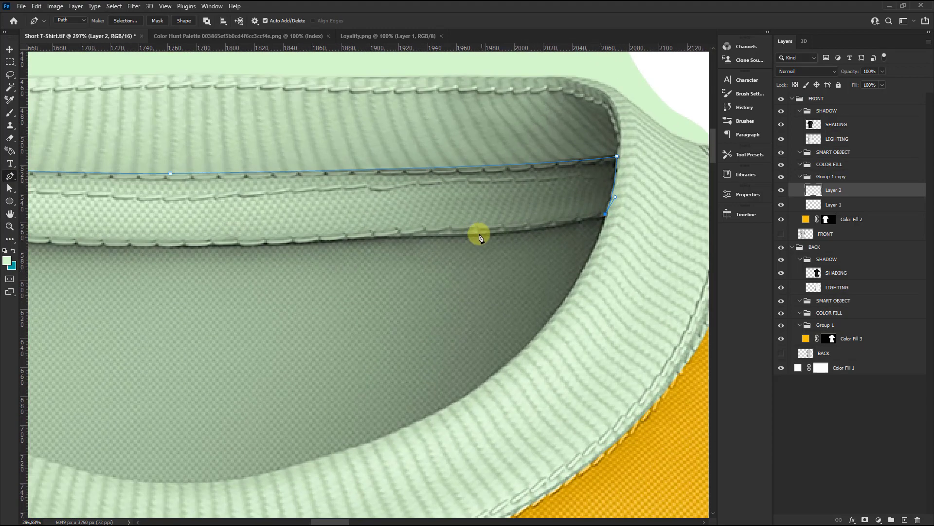
drag(451, 235, 419, 236)
scroll(481, 237, up, 2)
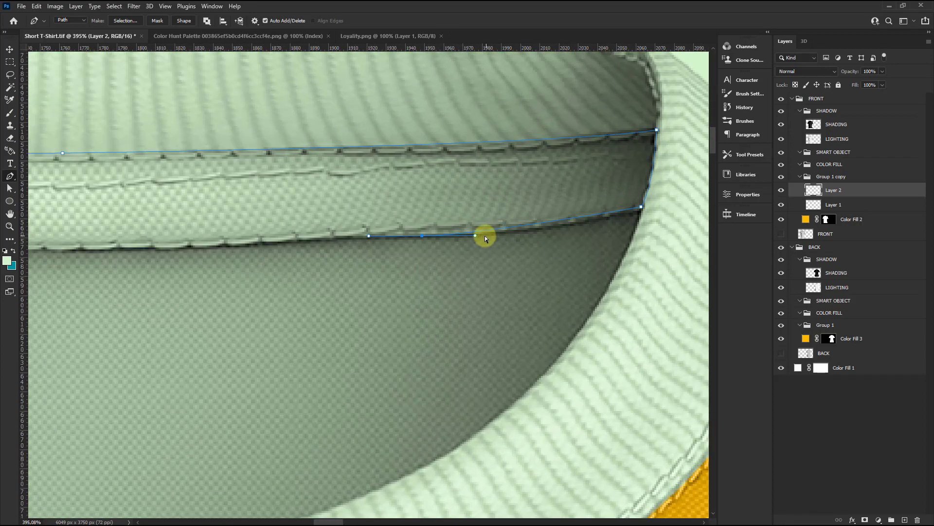
drag(475, 236, 580, 237)
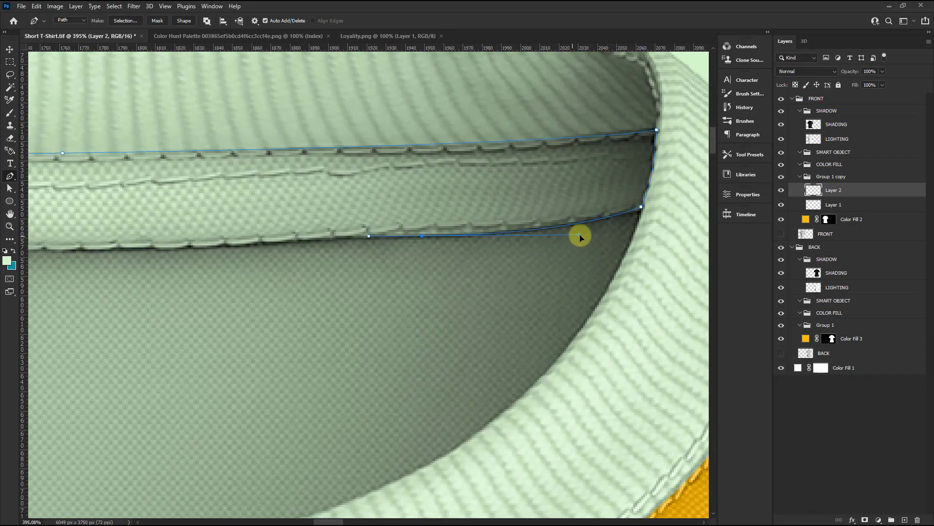
scroll(580, 237, down, 5)
scroll(361, 239, up, 4)
Add curved anchors toward the seam's left end, make a corner point, and close the path.
drag(330, 242, 261, 246)
scroll(254, 244, down, 5)
scroll(254, 244, up, 2)
drag(414, 250, 501, 257)
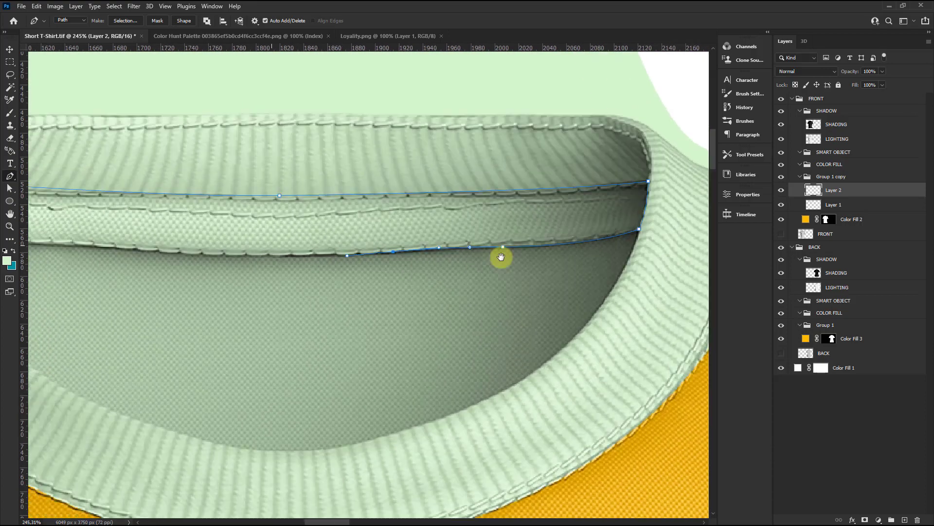
scroll(382, 259, down, 3)
scroll(369, 259, up, 5)
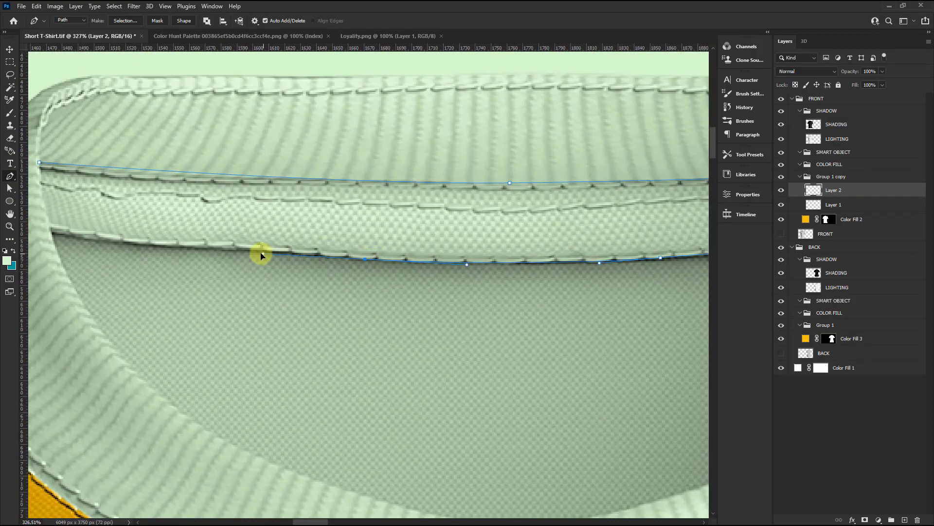
mouse_move(255, 253)
mouse_down()
mouse_move(115, 242)
mouse_move(262, 290)
mouse_up()
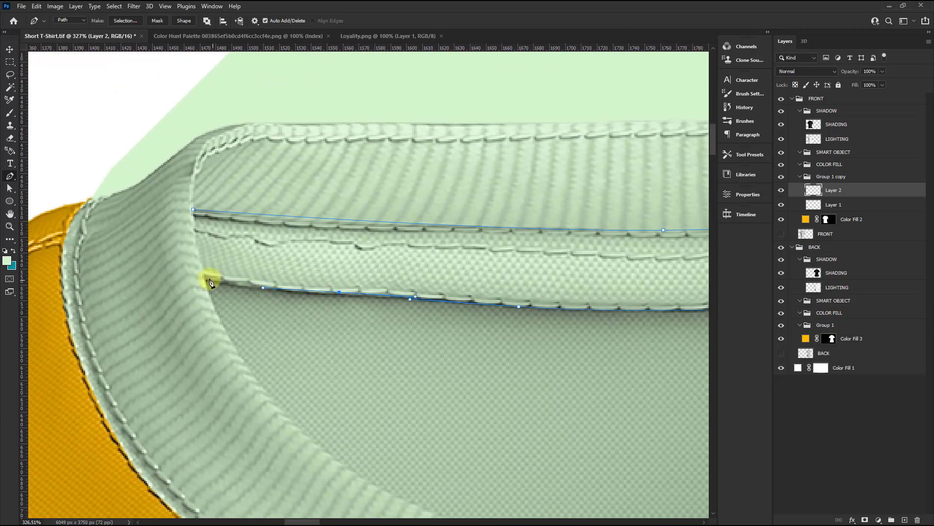
drag(202, 271, 182, 256)
alt+click(203, 271)
drag(194, 210, 198, 184)
scroll(219, 190, down, 4)
scroll(316, 239, down, 3)
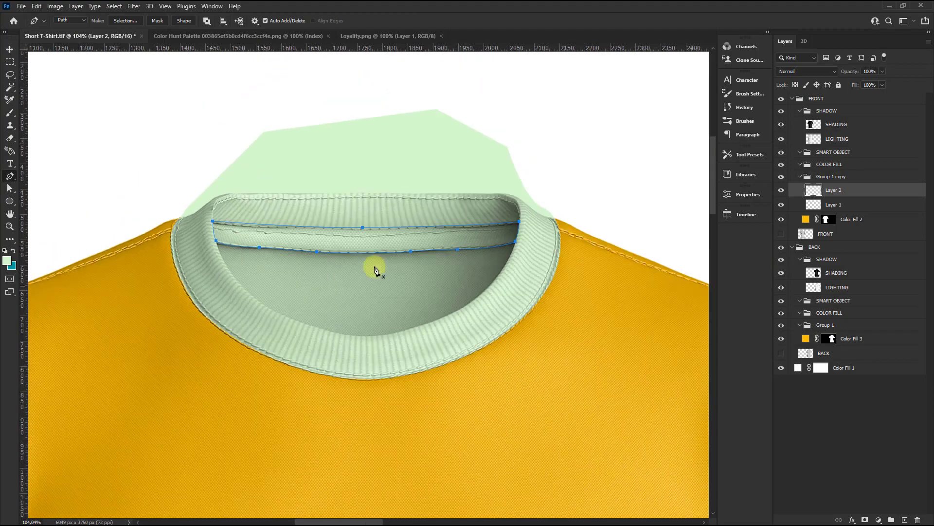
scroll(517, 268, up, 1)
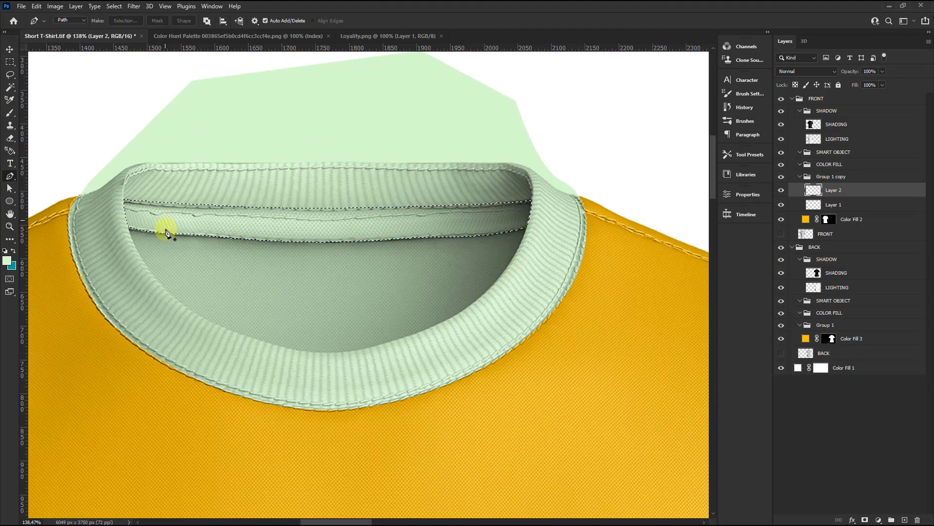
Load the tape path as a selection, fill it teal, and deselect.
key(ctrl+Return)
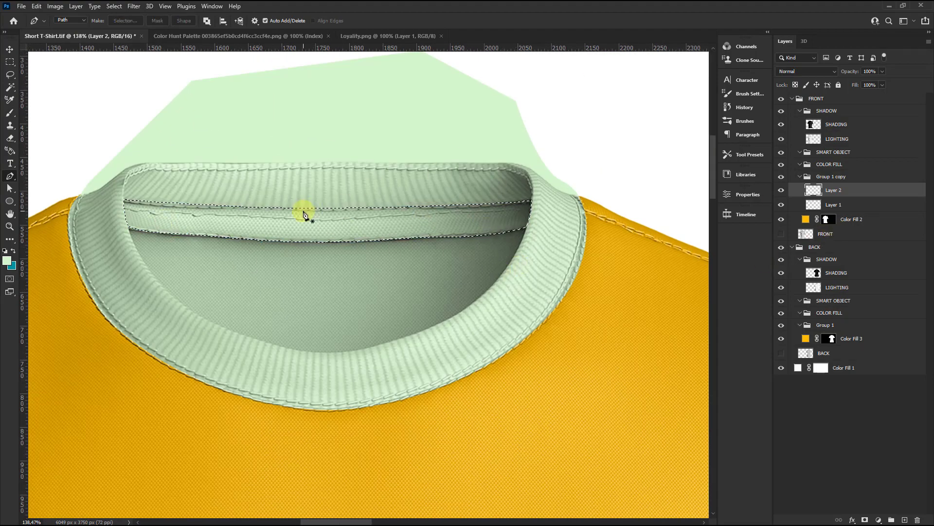
key(ctrl+BackSpace)
key(ctrl+d)
scroll(267, 253, down, 2)
scroll(267, 258, down, 3)
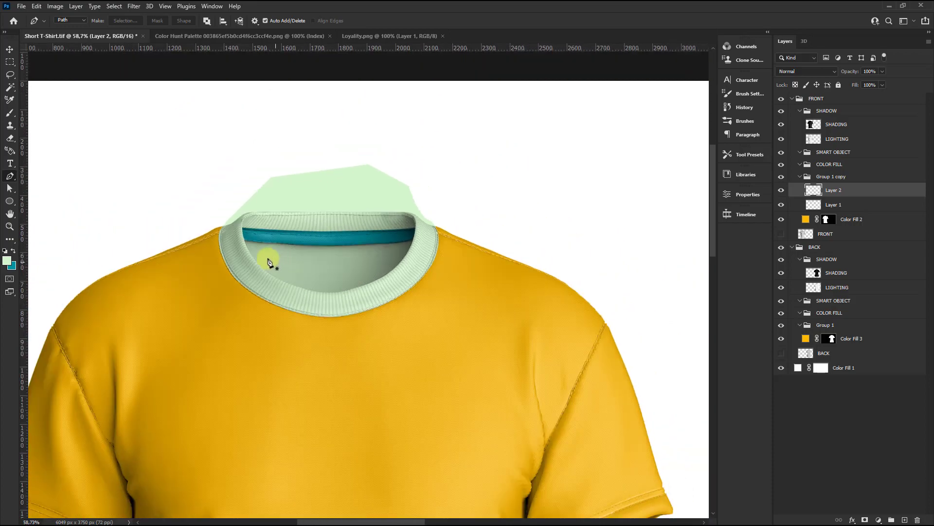
scroll(273, 253, up, 4)
Load Layer 1's contents as a selection, deselect, and zoom back in on the collar.
click(806, 205)
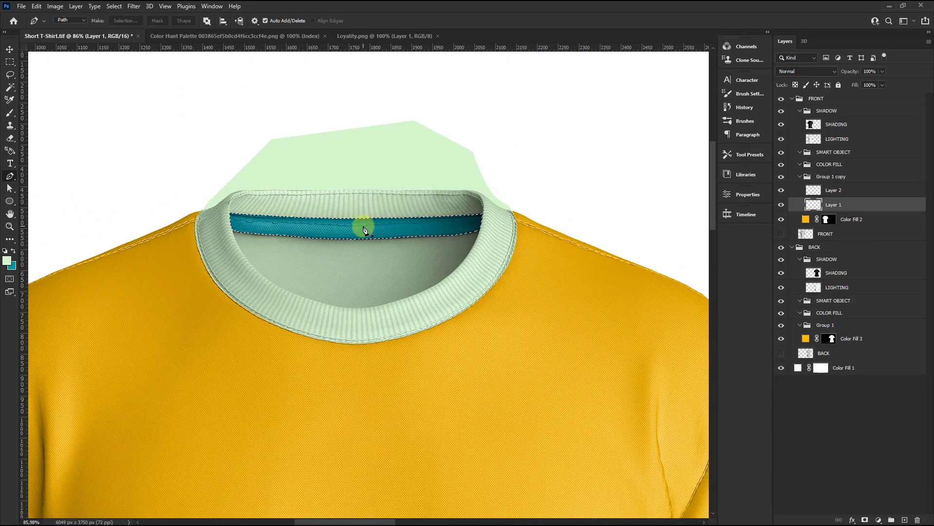
key(ctrl+d)
scroll(334, 219, down, 2)
scroll(375, 261, up, 1)
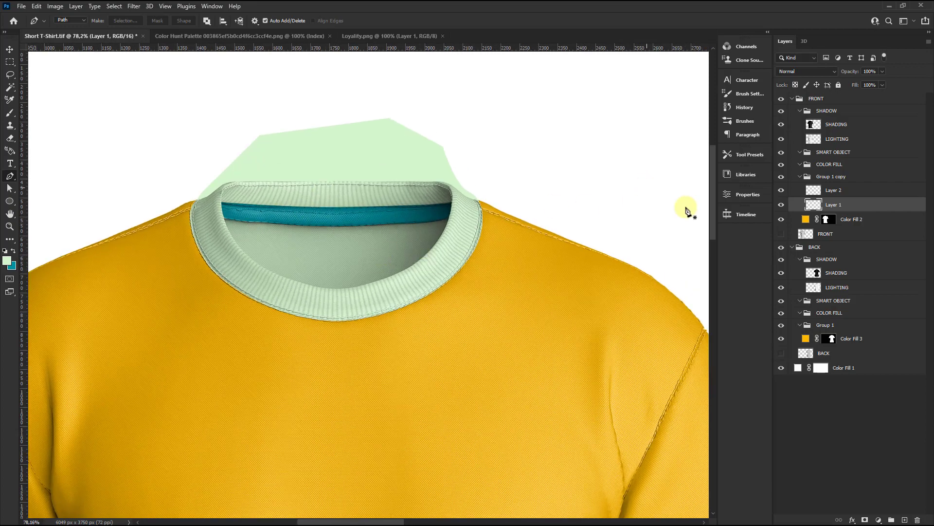
scroll(363, 229, up, 1)
scroll(156, 219, up, 1)
scroll(133, 229, up, 2)
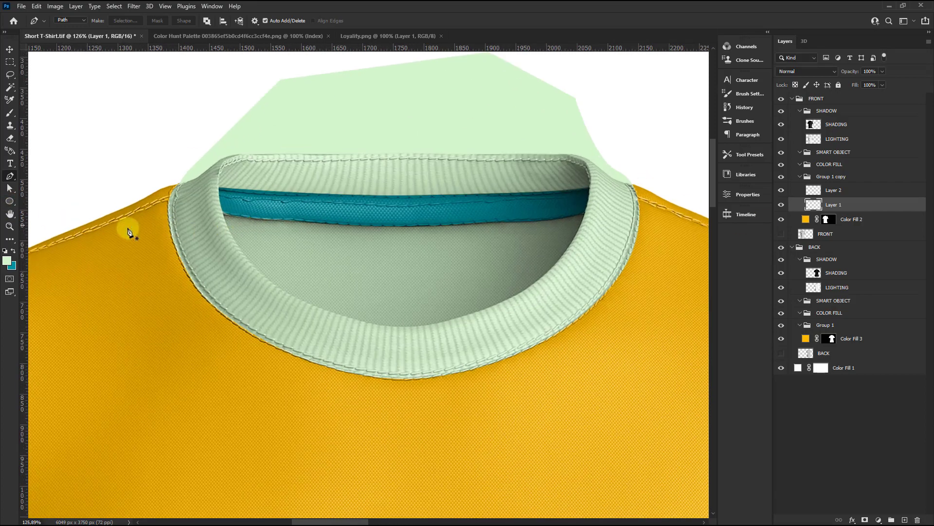
scroll(267, 211, up, 1)
scroll(211, 194, up, 1)
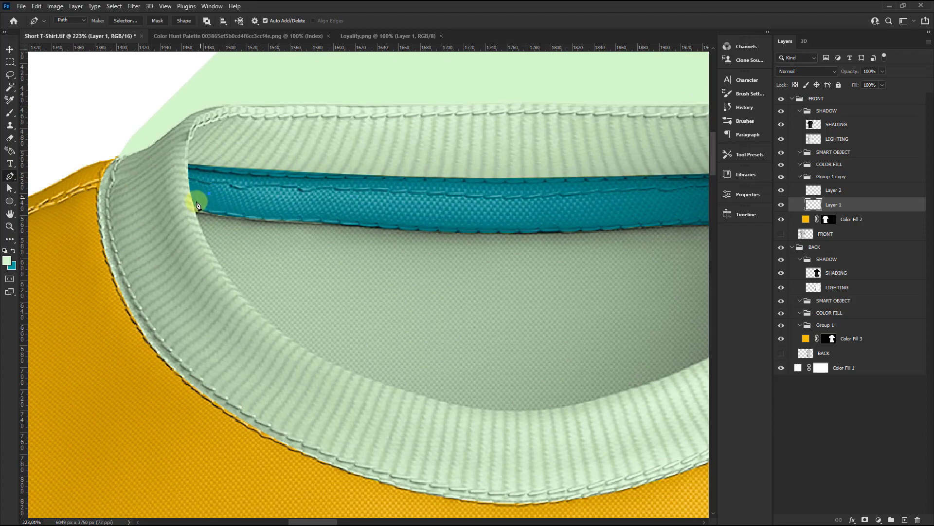
Trace a closed path from the teal tape's left end around the inner neck opening to its right end.
click(195, 210)
scroll(324, 355, down, 1)
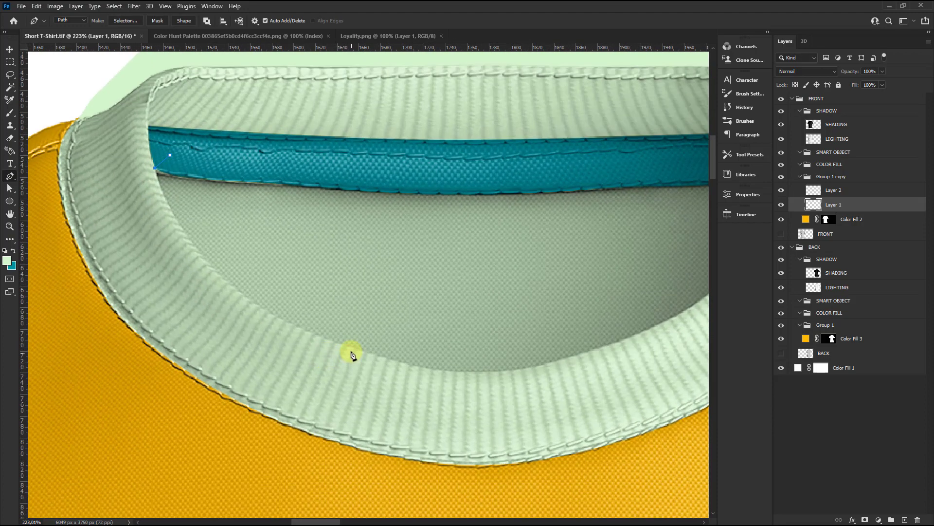
drag(349, 346, 379, 361)
drag(317, 334, 185, 300)
scroll(183, 300, down, 3)
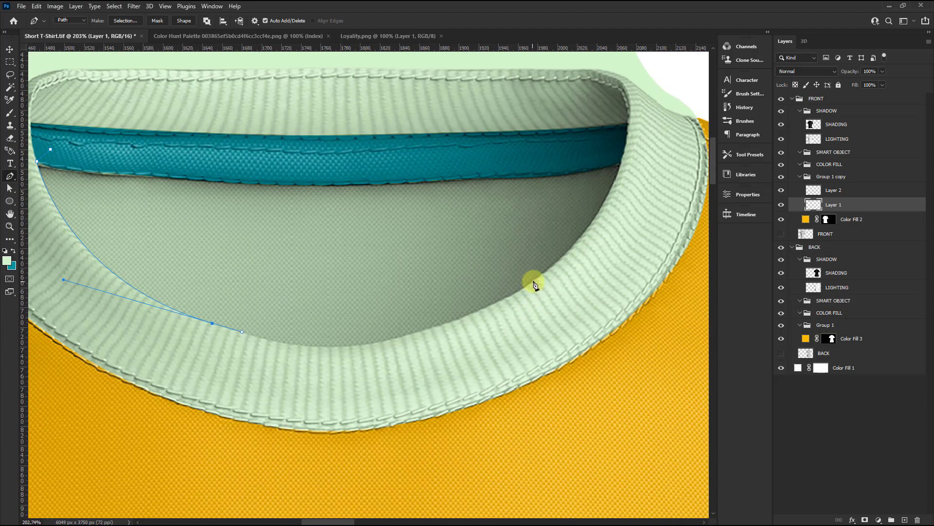
mouse_move(533, 281)
mouse_down()
mouse_move(543, 270)
mouse_move(520, 289)
mouse_up()
scroll(355, 389, down, 3)
scroll(553, 217, up, 2)
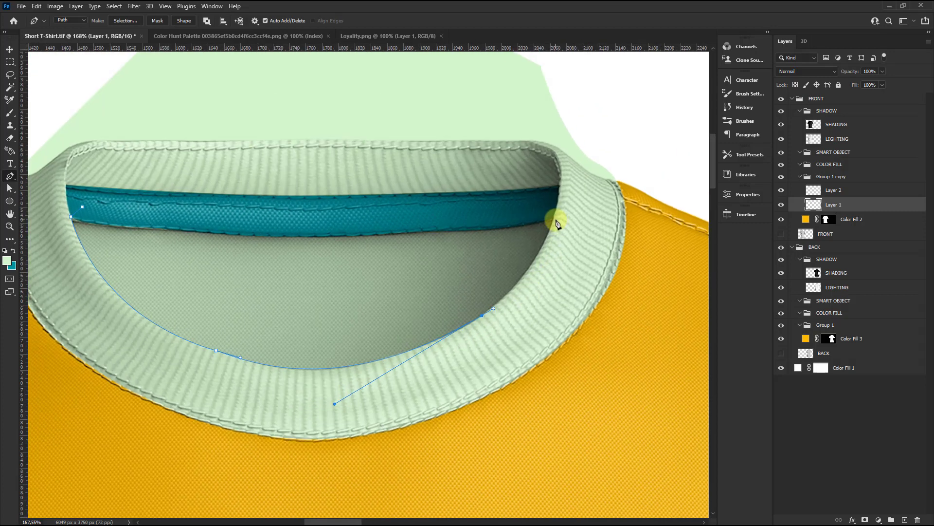
click(555, 208)
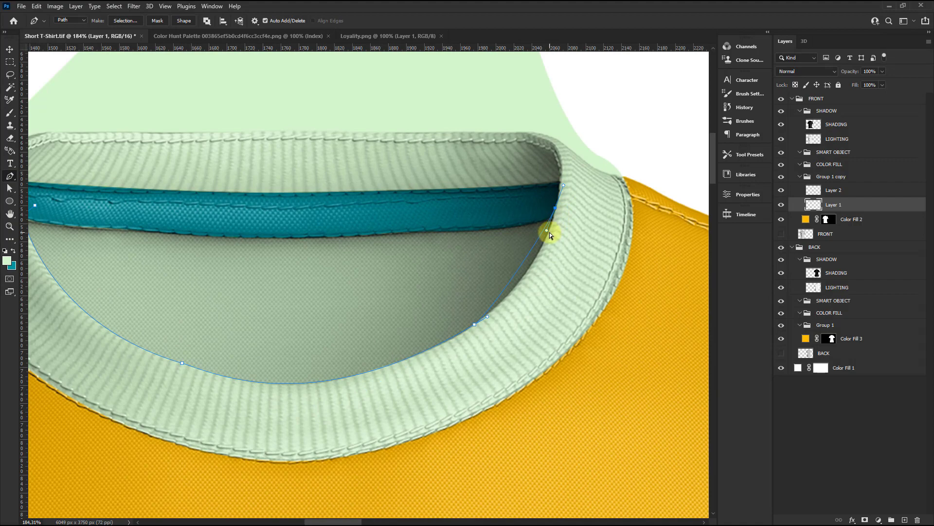
drag(550, 234, 544, 266)
click(413, 202)
scroll(414, 202, down, 2)
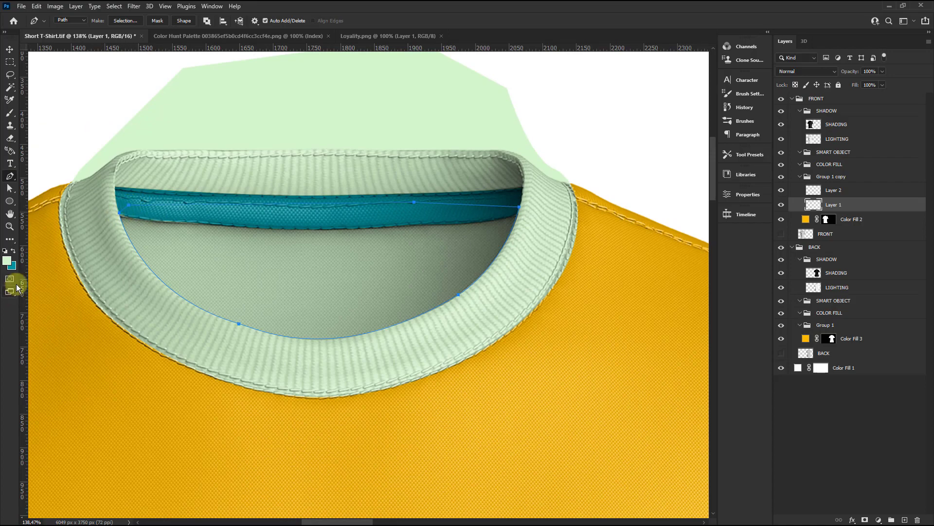
Set the background colour to green #2bb45b and make Layer 2 active.
click(14, 269)
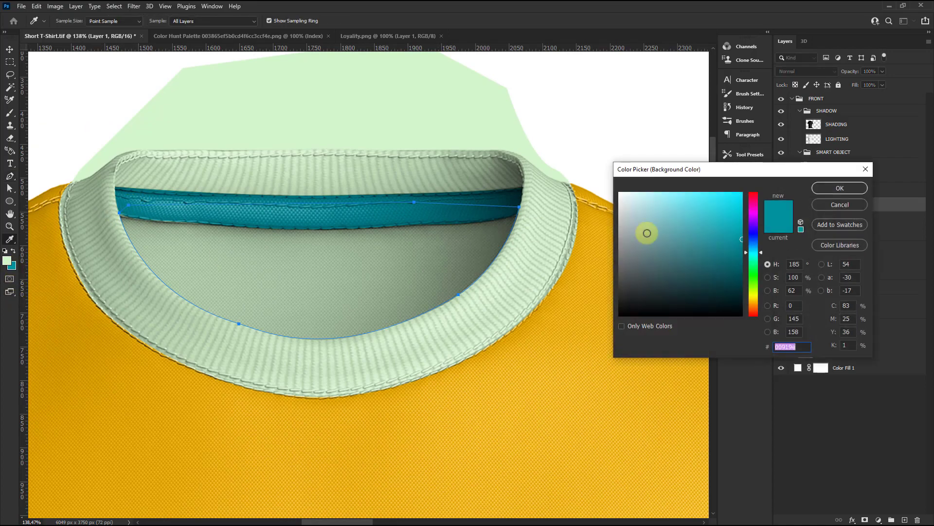
click(755, 267)
drag(722, 252, 713, 229)
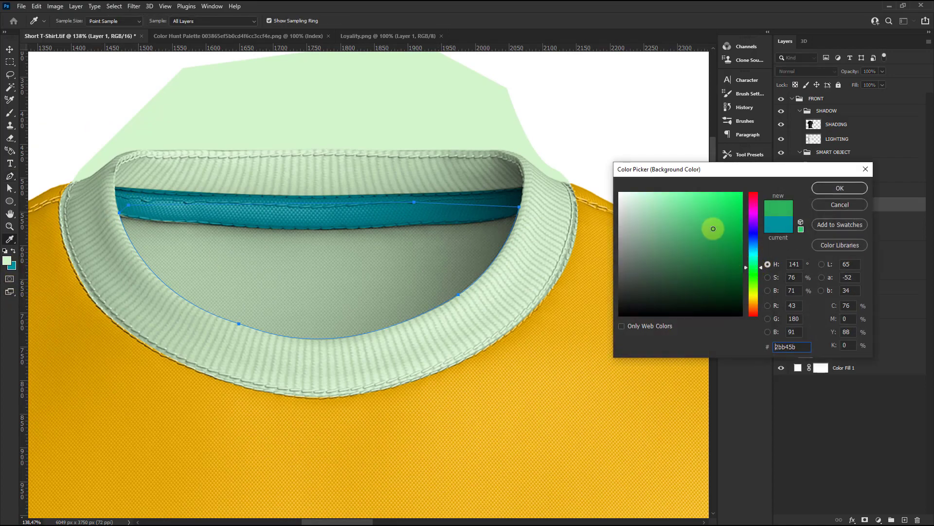
click(833, 191)
click(835, 193)
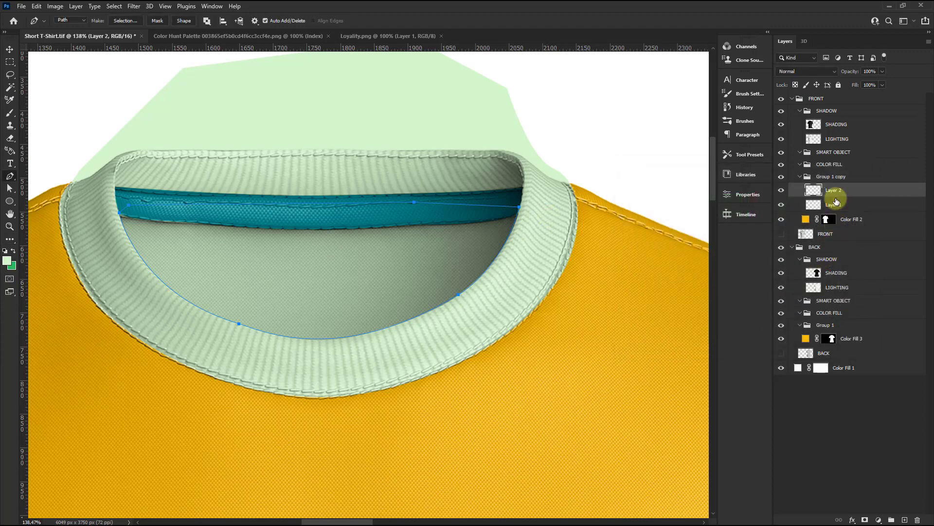
Add Layer 3, fill the neck panel path with green, and deselect.
click(897, 517)
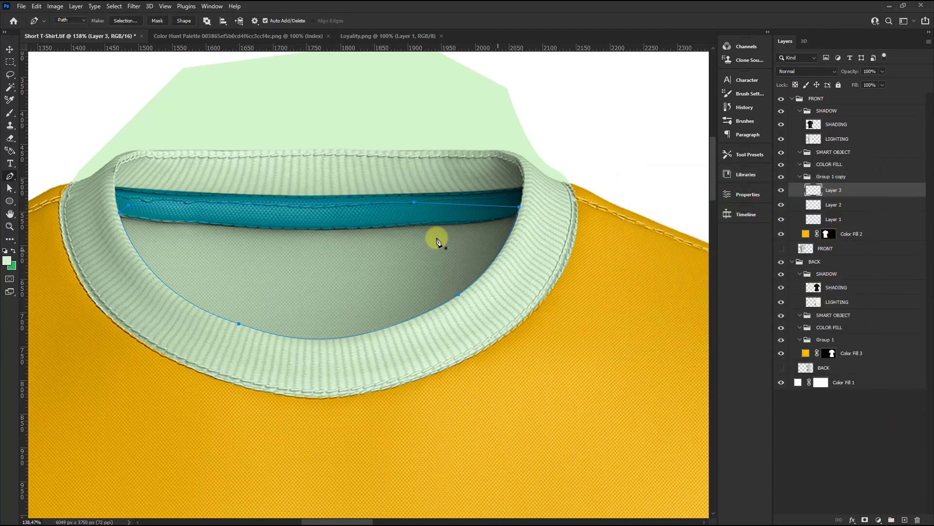
key(ctrl+Return)
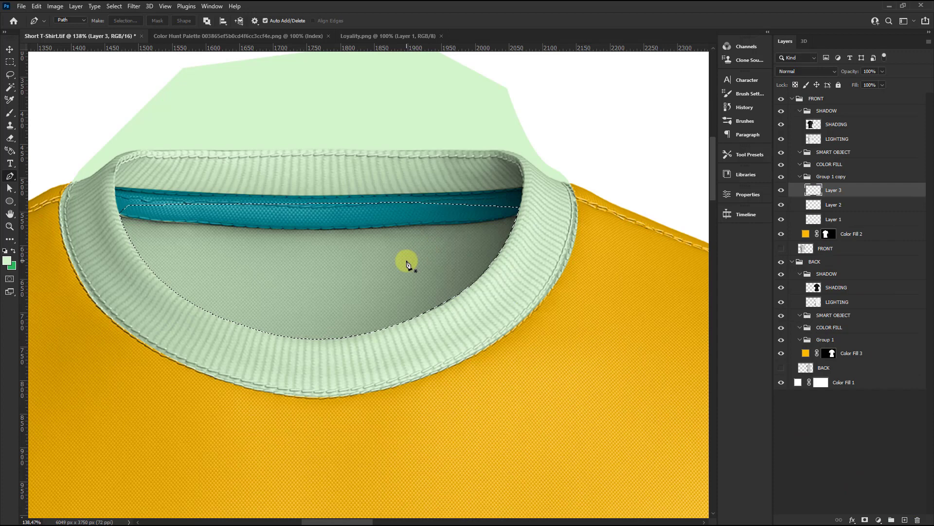
key(ctrl+BackSpace)
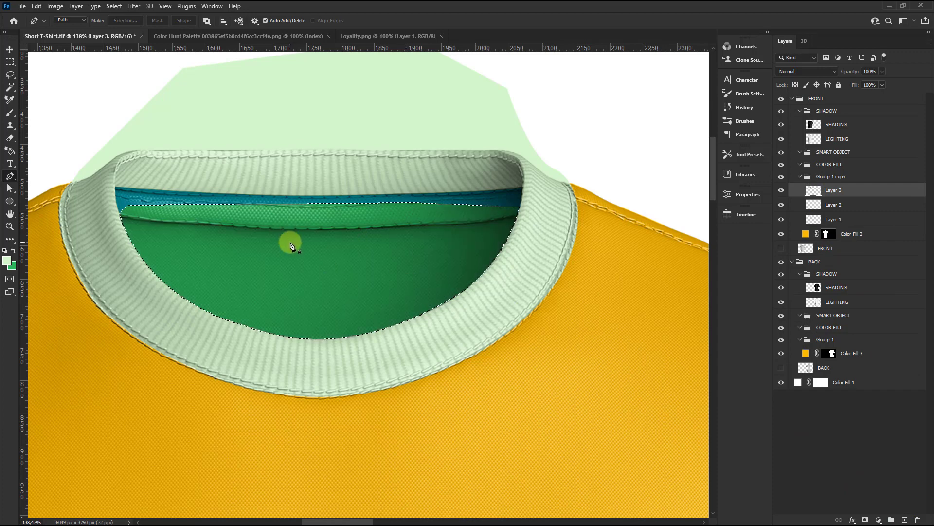
key(ctrl+s)
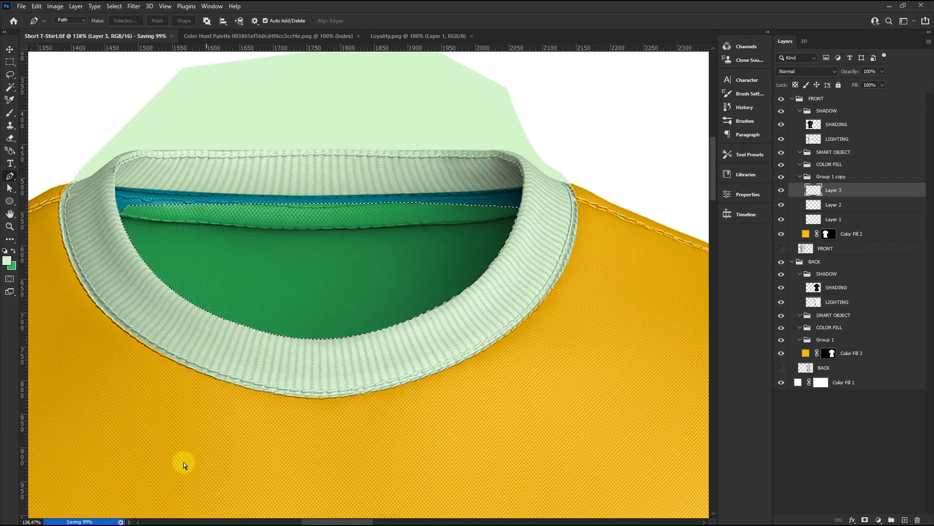
click(120, 522)
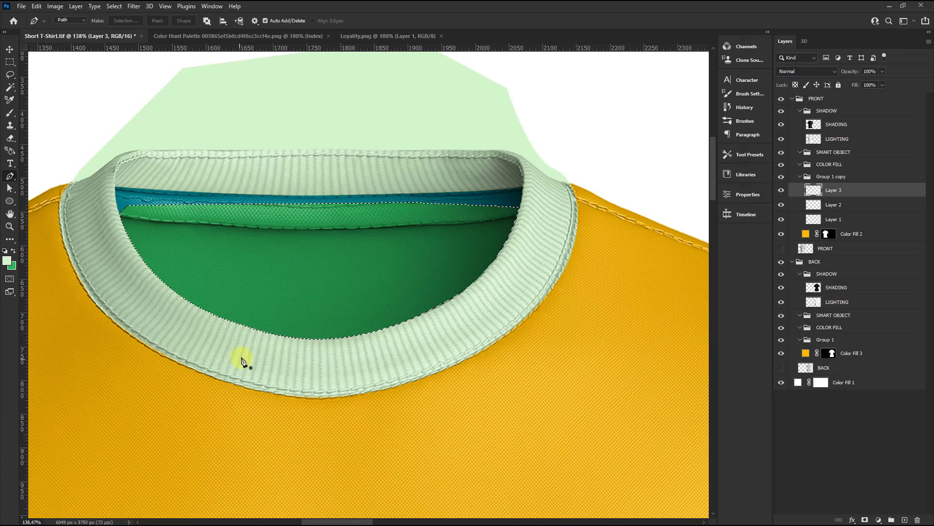
key(ctrl+d)
Switch to the Move tool and load Layer 1's teal neck tape as a selection.
scroll(330, 254, down, 2)
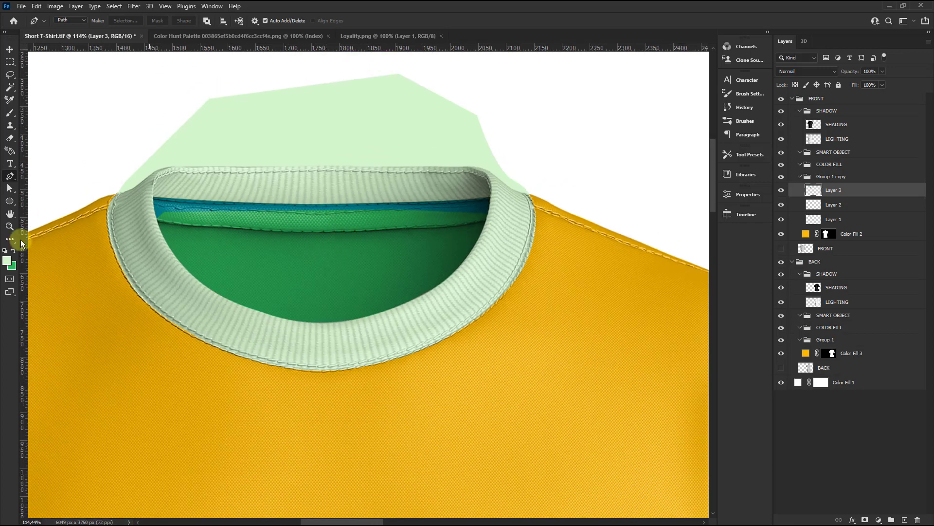
click(10, 49)
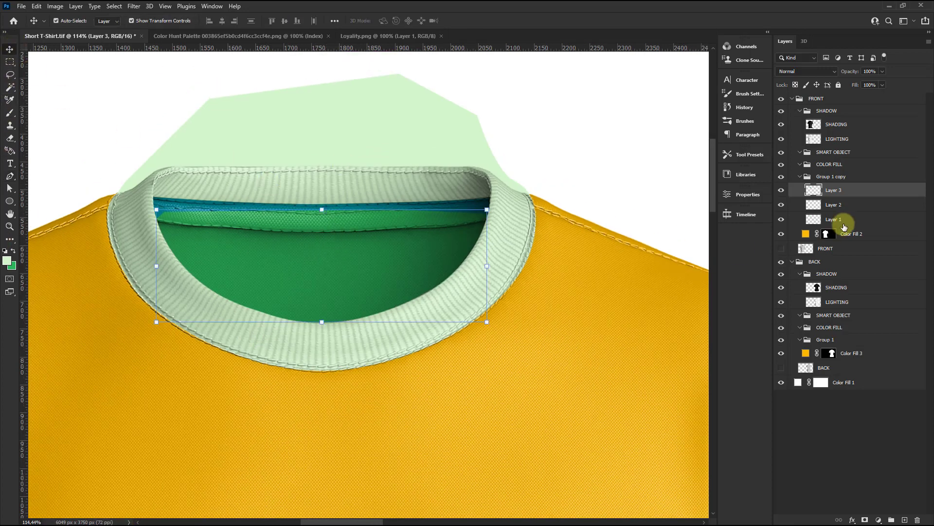
ctrl+click(816, 207)
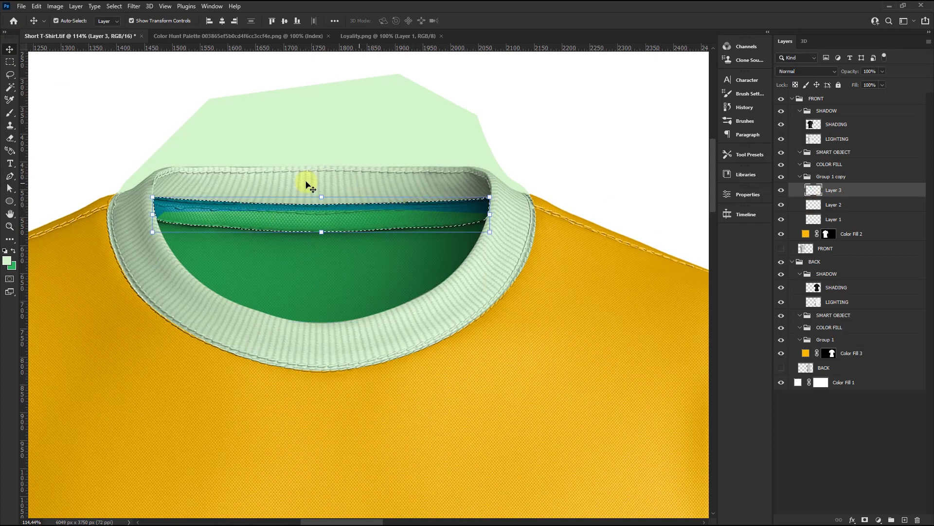
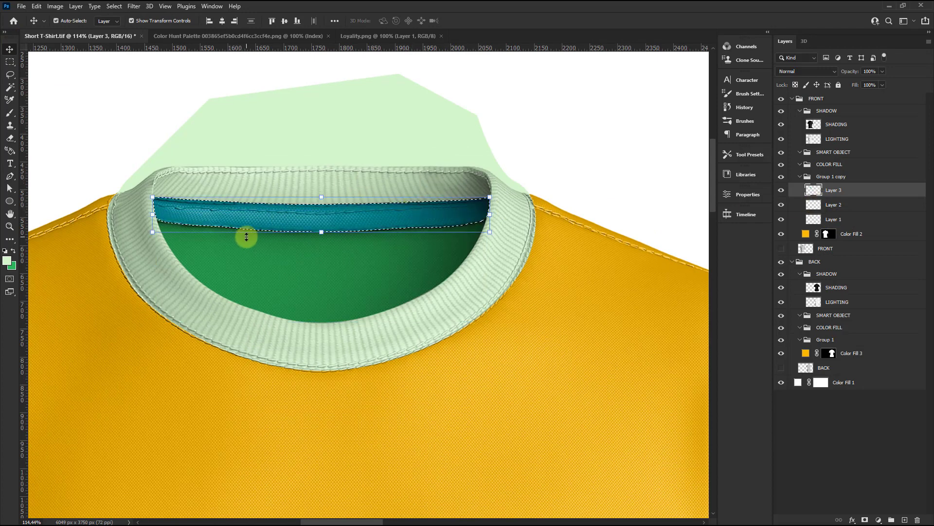
Drag the Layer 3 neck fill down the stack, below Layer 2 and then Layer 1.
drag(247, 237, 326, 242)
scroll(336, 243, down, 2)
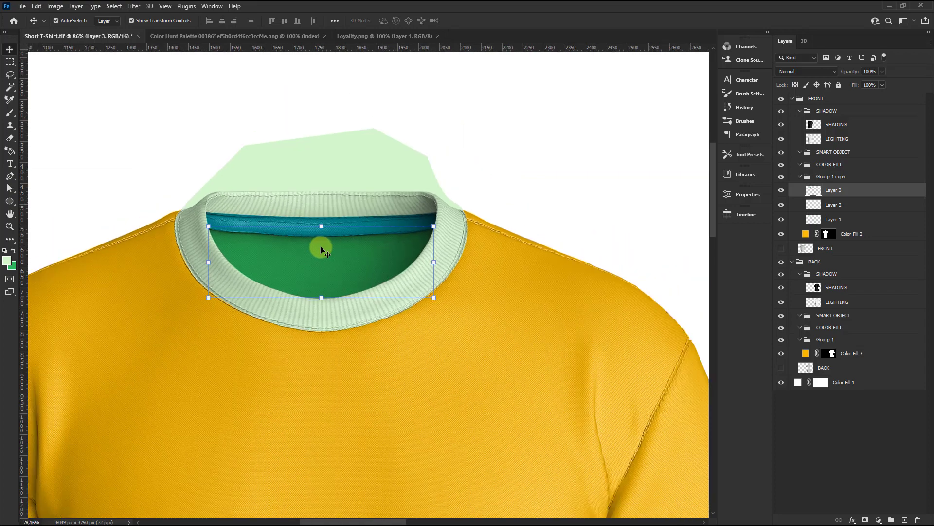
scroll(334, 209, down, 2)
click(361, 141)
scroll(287, 280, up, 2)
scroll(287, 280, up, 2)
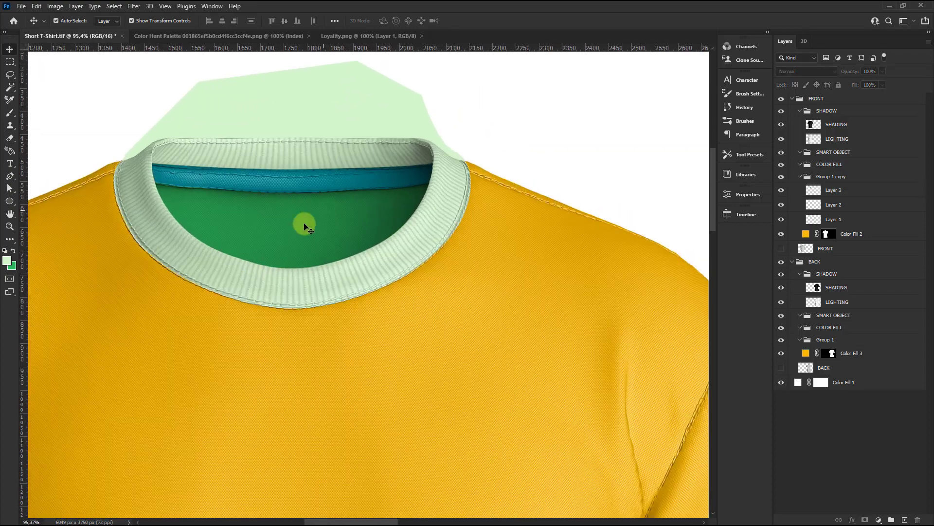
drag(833, 189, 833, 213)
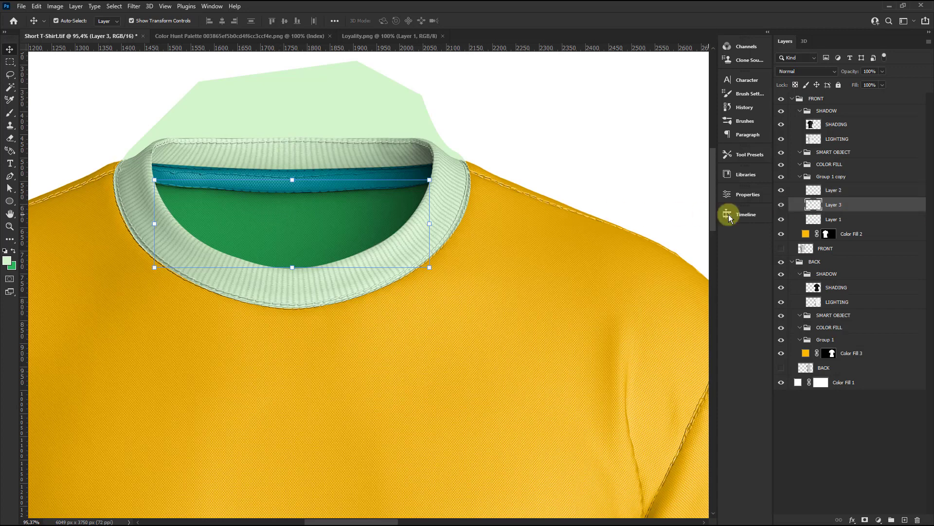
drag(852, 204, 851, 223)
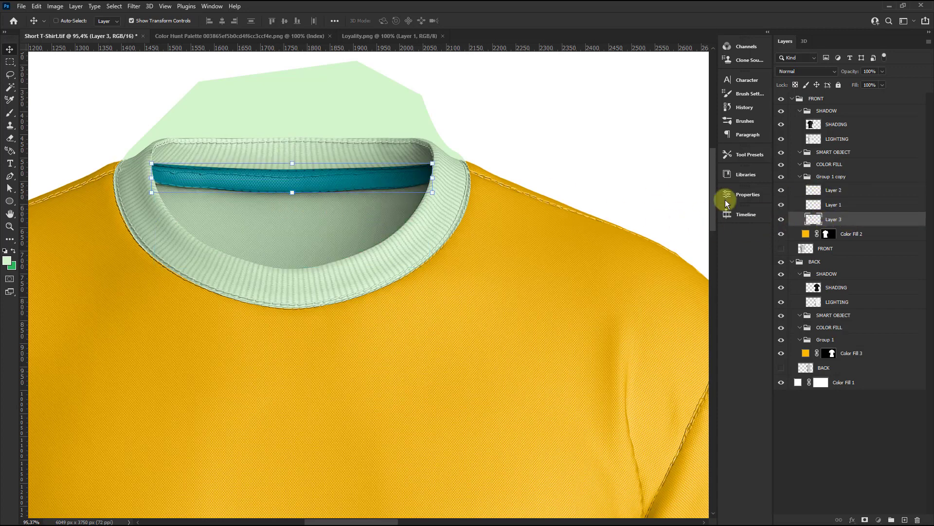
Check the teal band and Layer 1 as selections, and move Layer 3 back above Layer 1.
ctrl+click(814, 206)
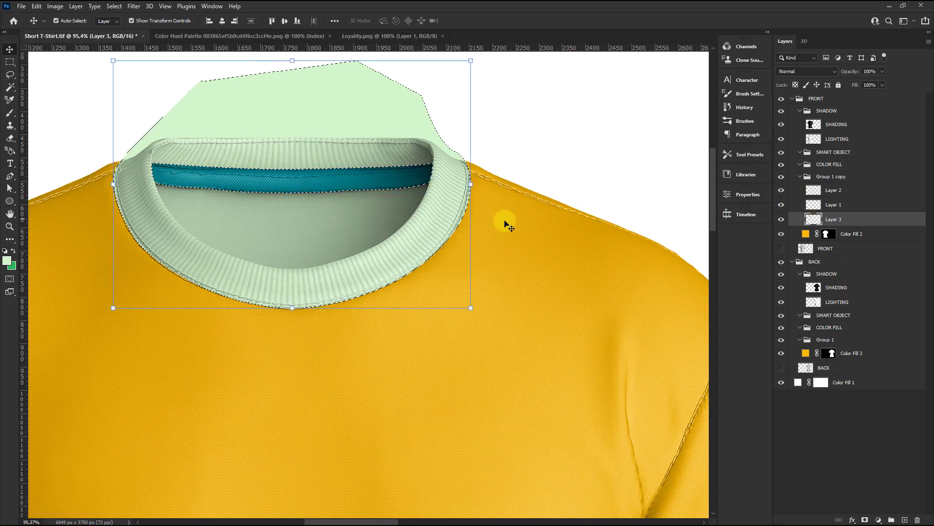
key(alt+comma)
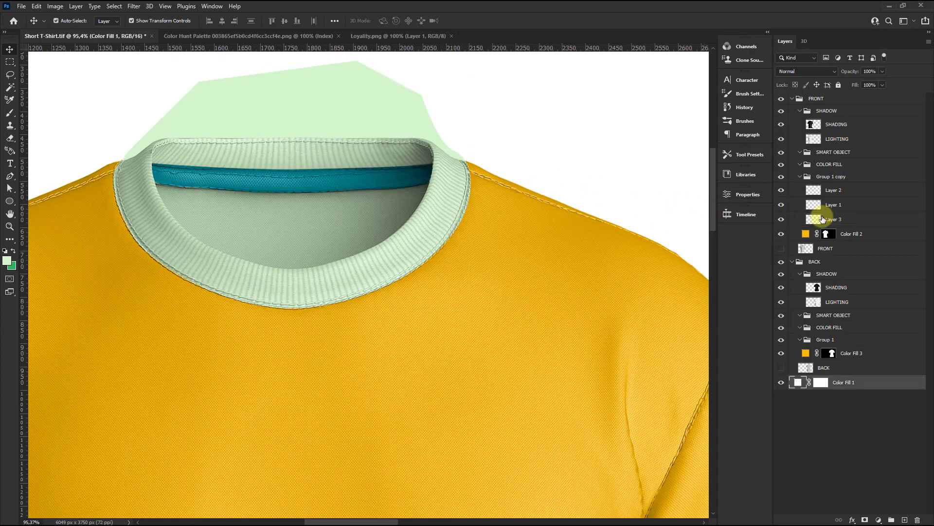
click(827, 219)
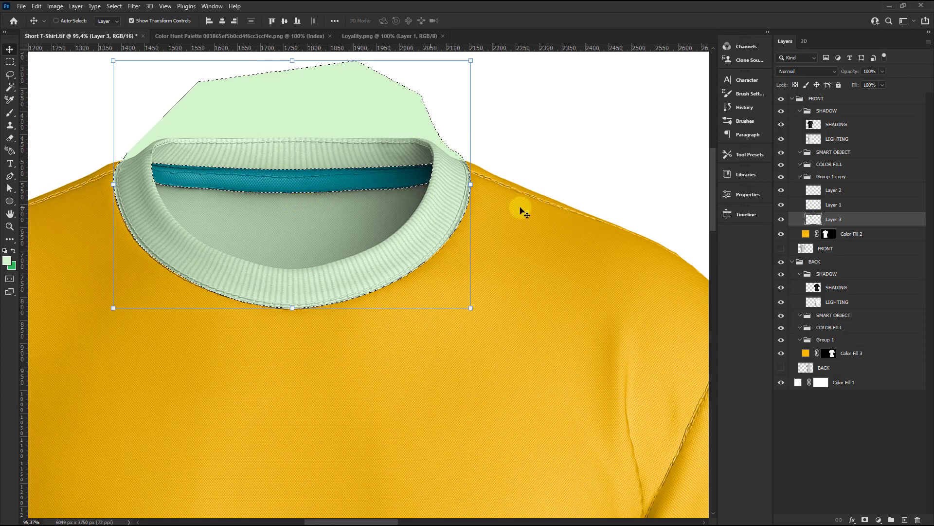
key(ctrl+d)
drag(831, 214, 827, 203)
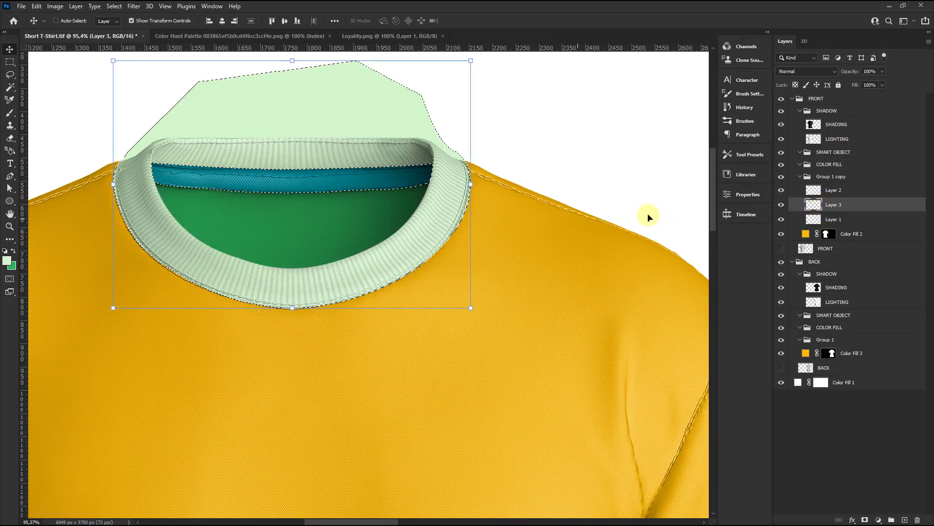
click(813, 220)
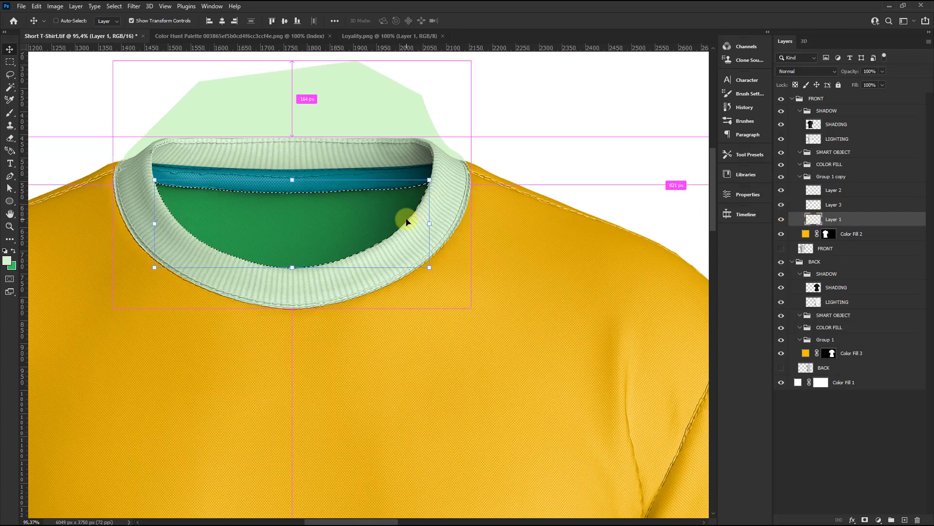
key(ctrl+d)
Toggle Layer 3's visibility to check the neck, then add an empty layer above Layer 2.
click(782, 205)
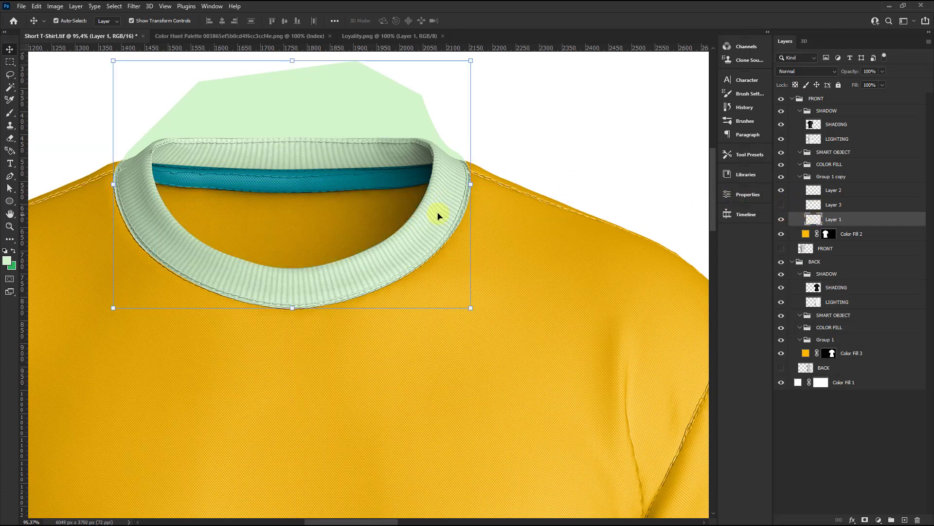
click(781, 205)
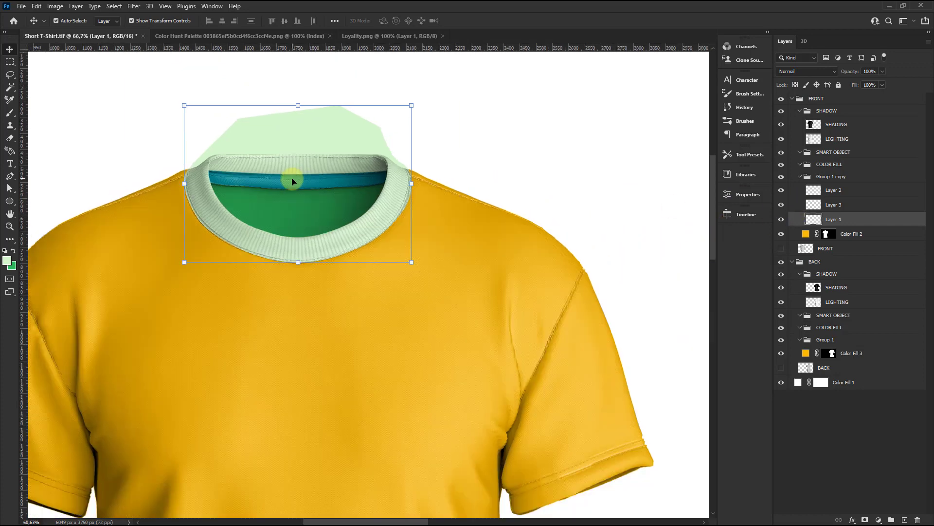
scroll(317, 191, down, 5)
scroll(246, 292, up, 1)
scroll(230, 214, up, 3)
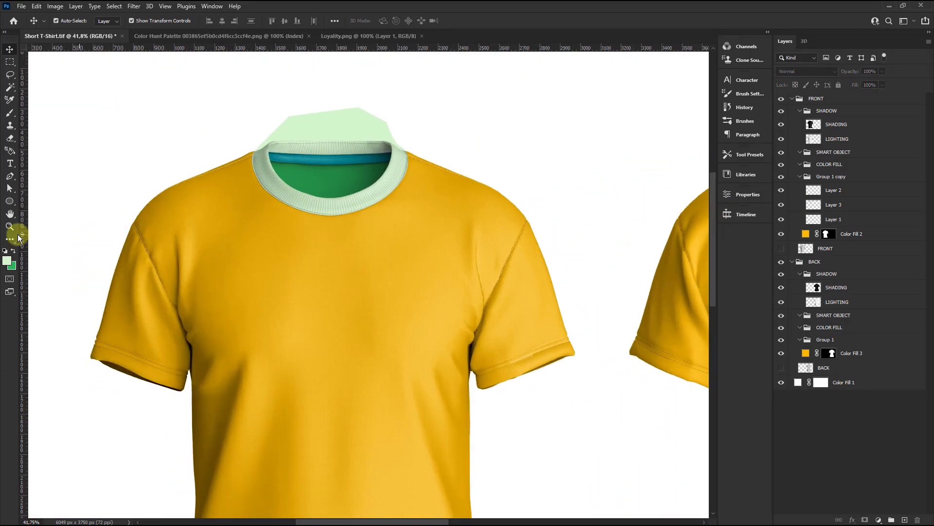
click(859, 190)
key(ctrl+shift+alt+n)
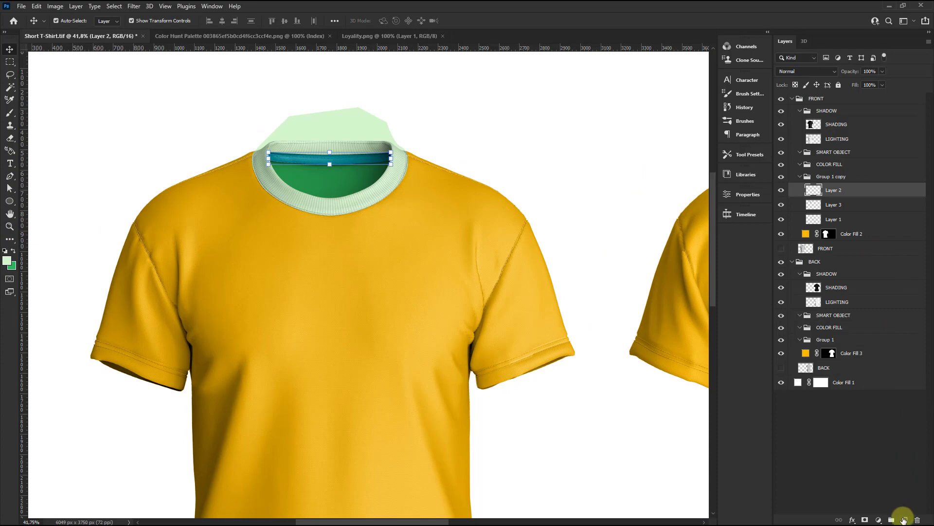
With the Pen tool, start the left sleeve outline and place anchors down the shoulder seam.
click(9, 176)
scroll(167, 215, up, 2)
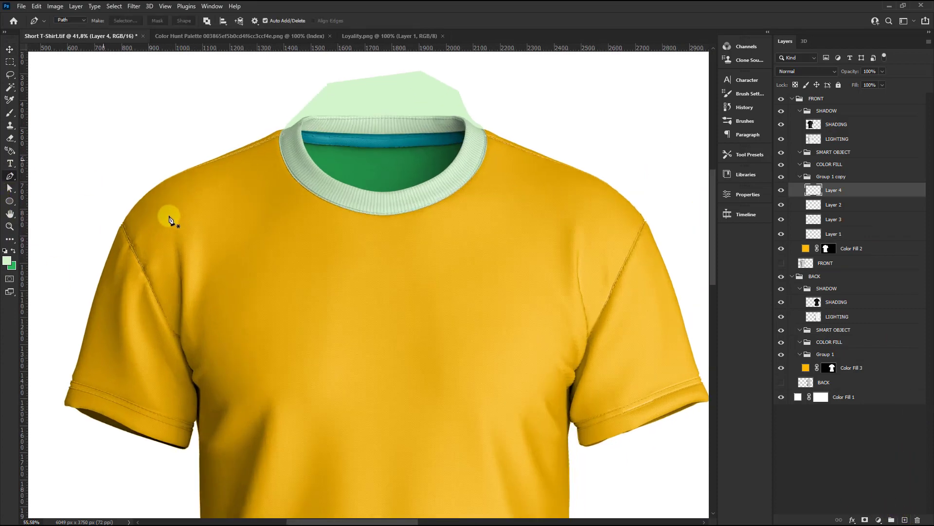
scroll(125, 234, up, 2)
scroll(99, 224, up, 3)
scroll(98, 224, up, 2)
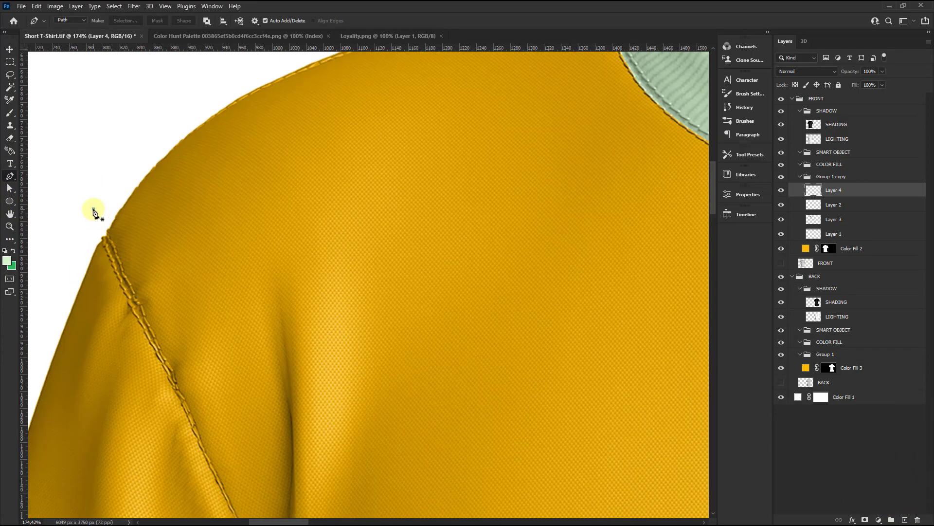
click(108, 228)
scroll(109, 228, up, 2)
click(118, 262)
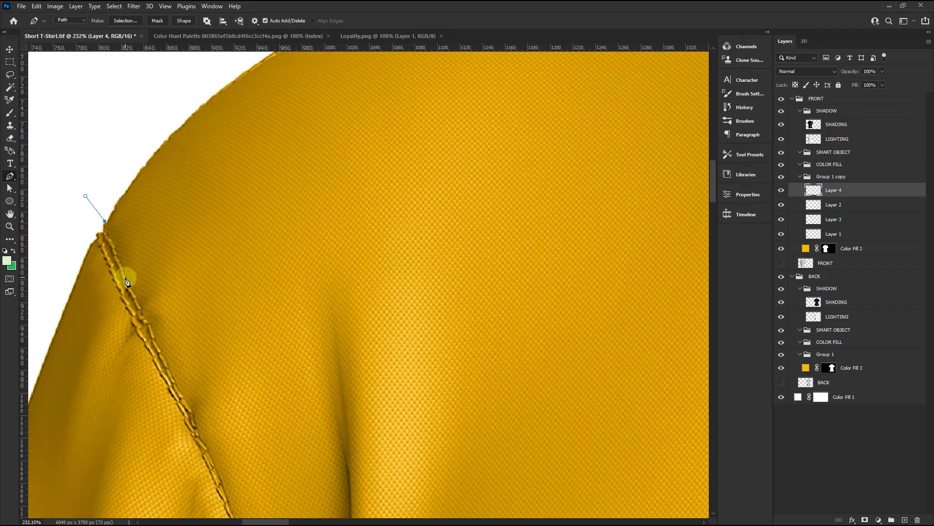
click(128, 290)
click(137, 317)
click(156, 349)
scroll(166, 355, down, 2)
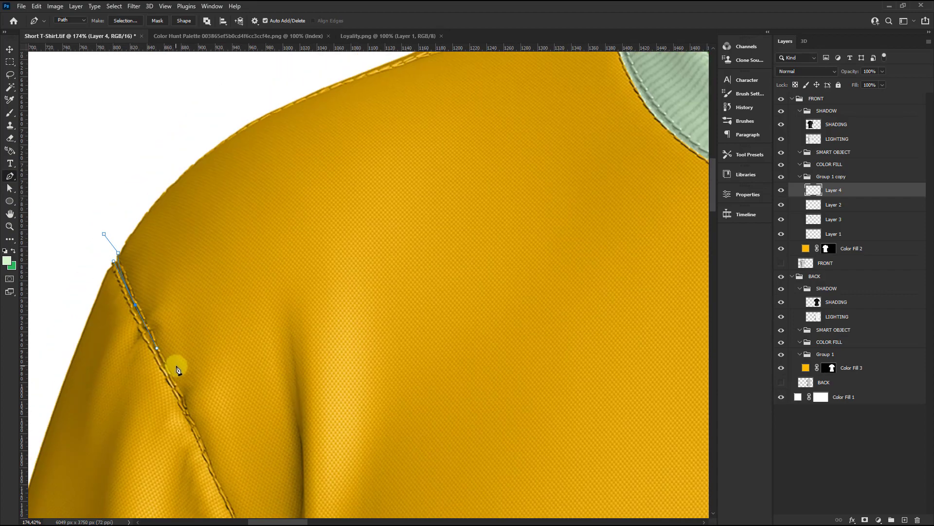
scroll(194, 223, up, 2)
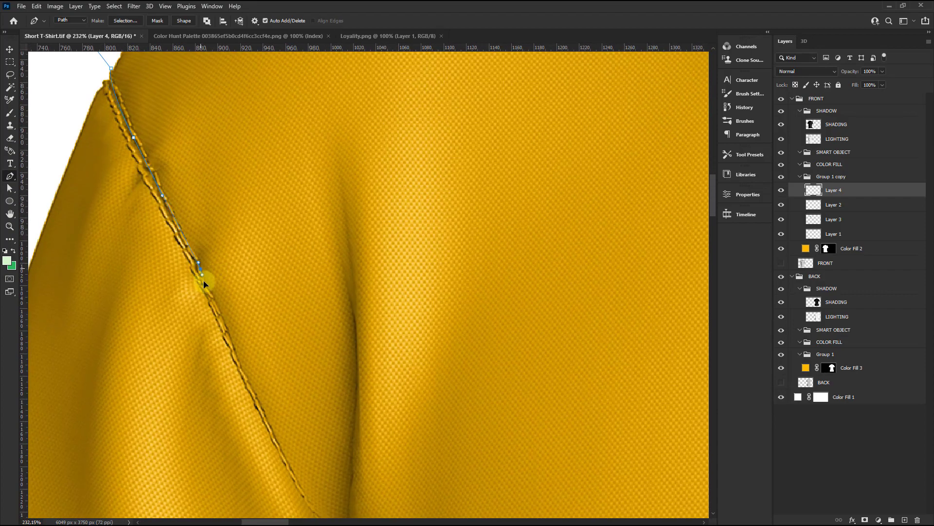
click(214, 305)
Continue the path around the seam's bend with curved anchors extending down the underarm.
drag(229, 365, 185, 260)
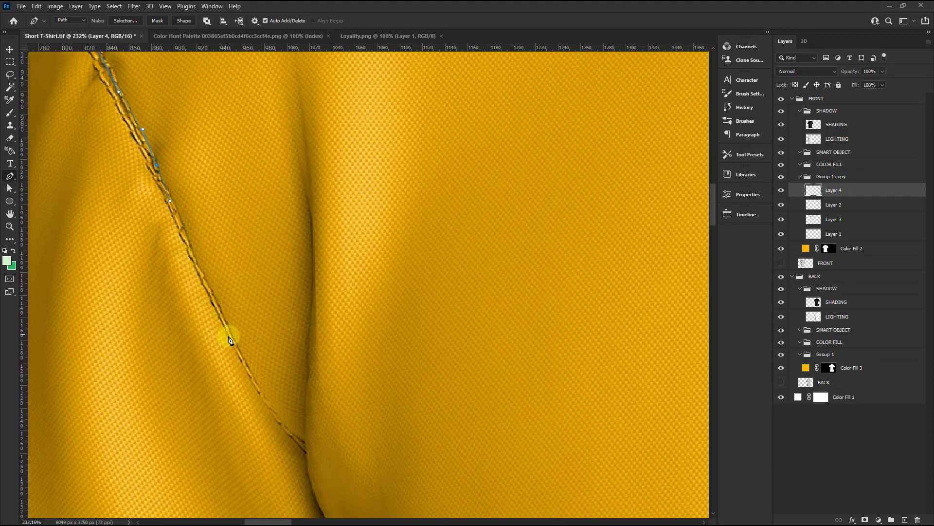
click(240, 352)
click(271, 422)
scroll(288, 448, up, 2)
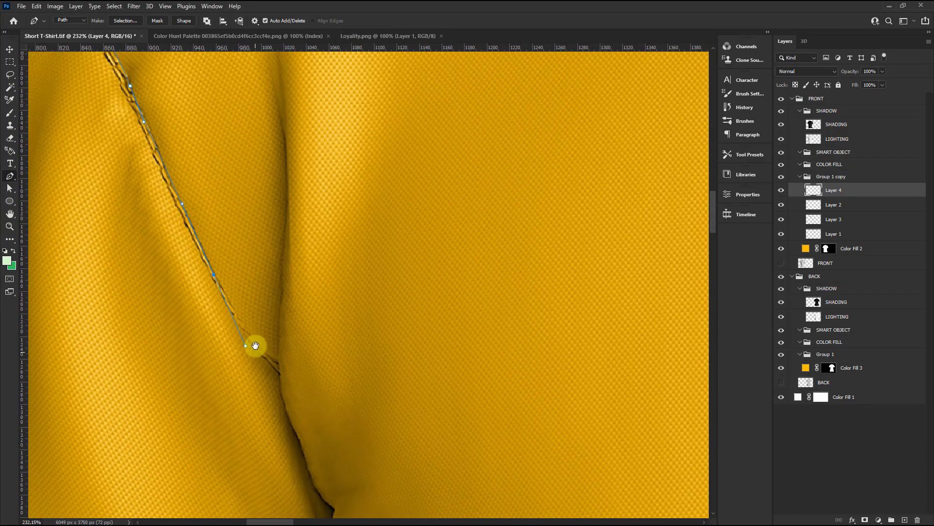
drag(281, 375, 288, 380)
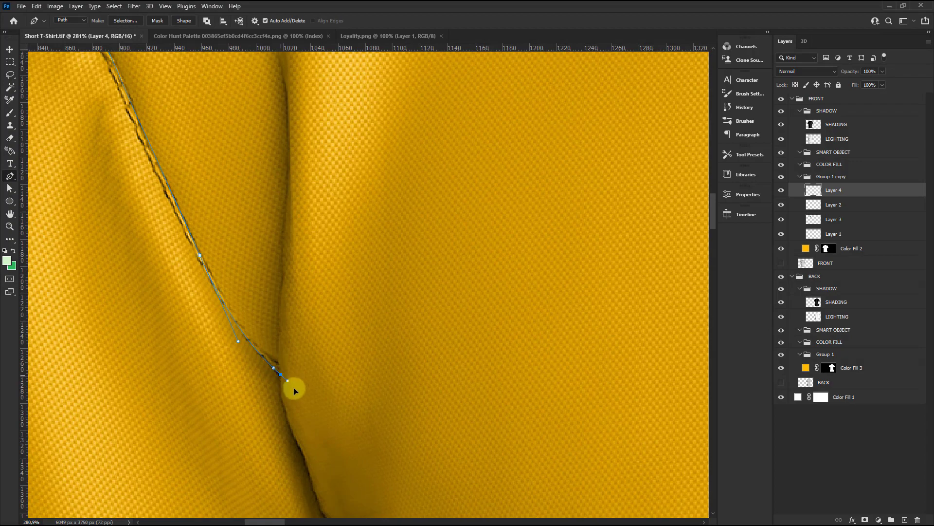
click(295, 391)
scroll(282, 292, down, 5)
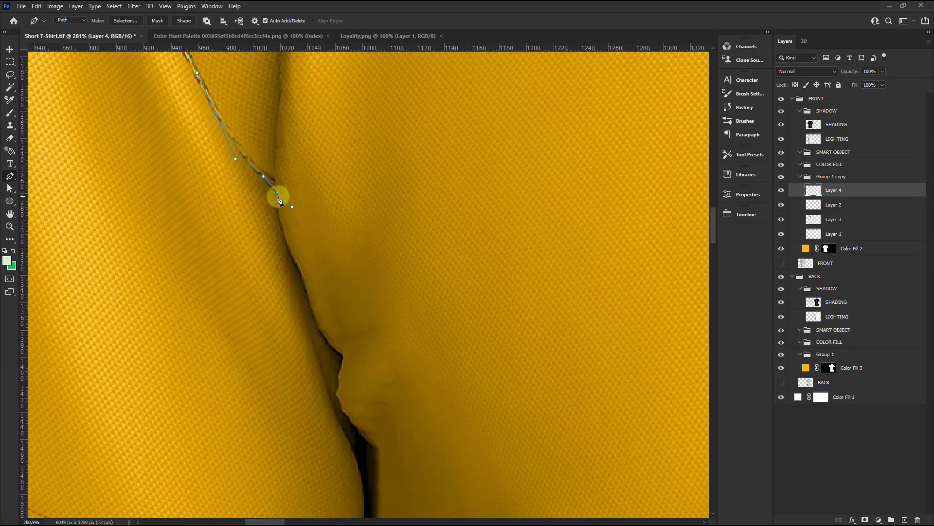
scroll(286, 225, up, 2)
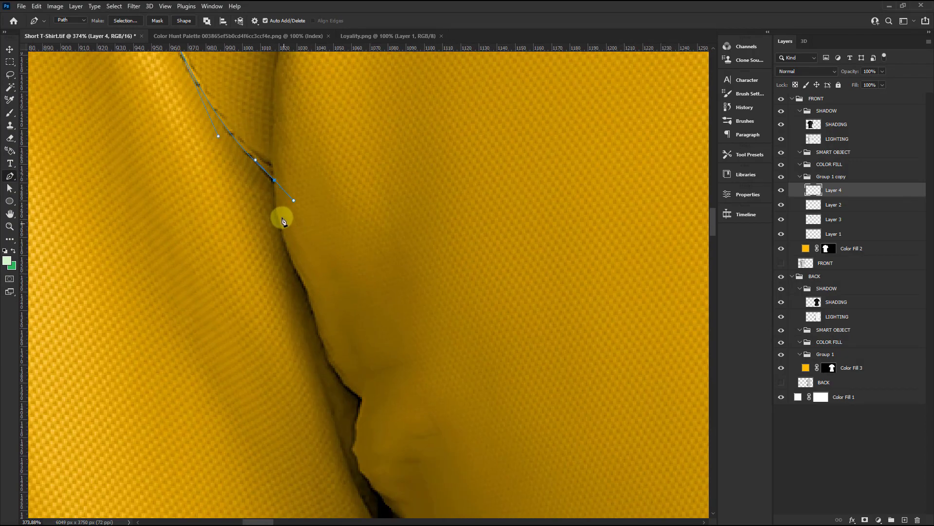
alt+click(275, 180)
drag(289, 255, 303, 283)
drag(362, 399, 377, 408)
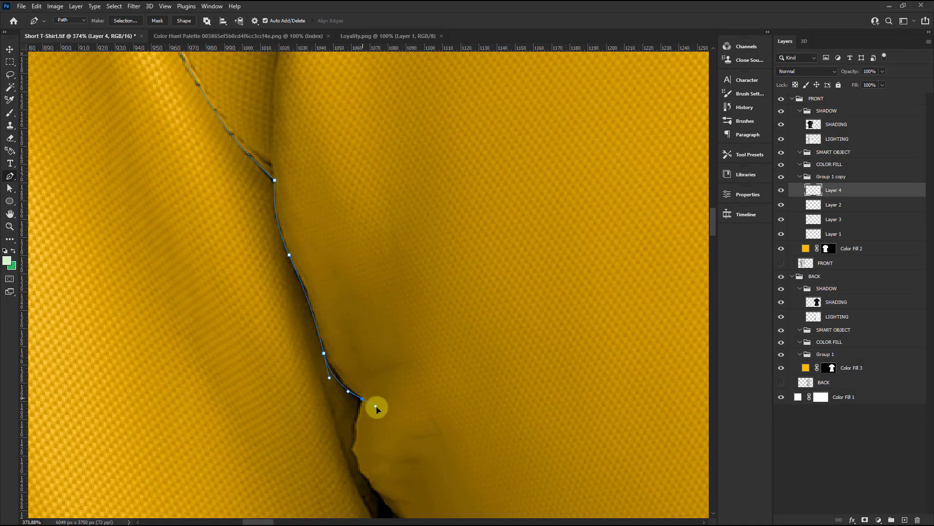
ctrl+click(324, 354)
Curve the path along the underarm, below the hem, up the left side, and close it.
scroll(334, 349, down, 3)
scroll(356, 286, up, 3)
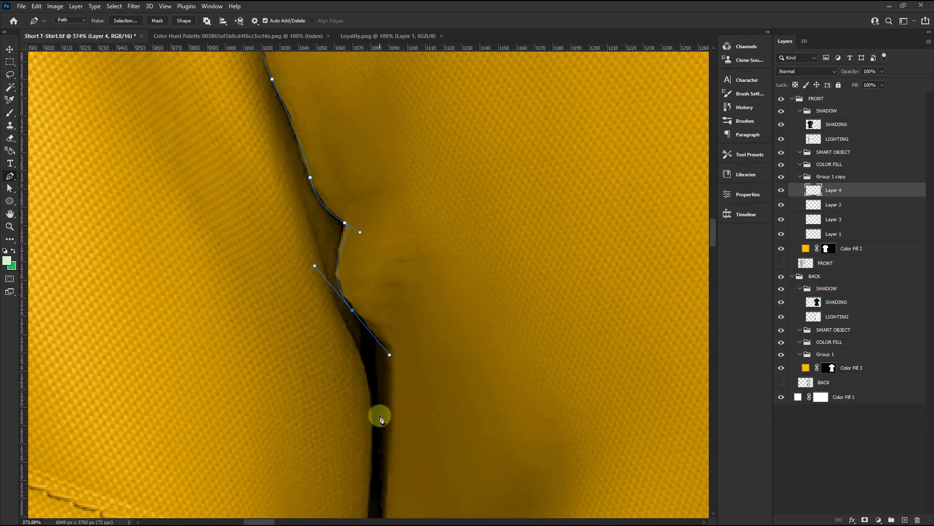
scroll(381, 506, down, 2)
scroll(394, 146, down, 2)
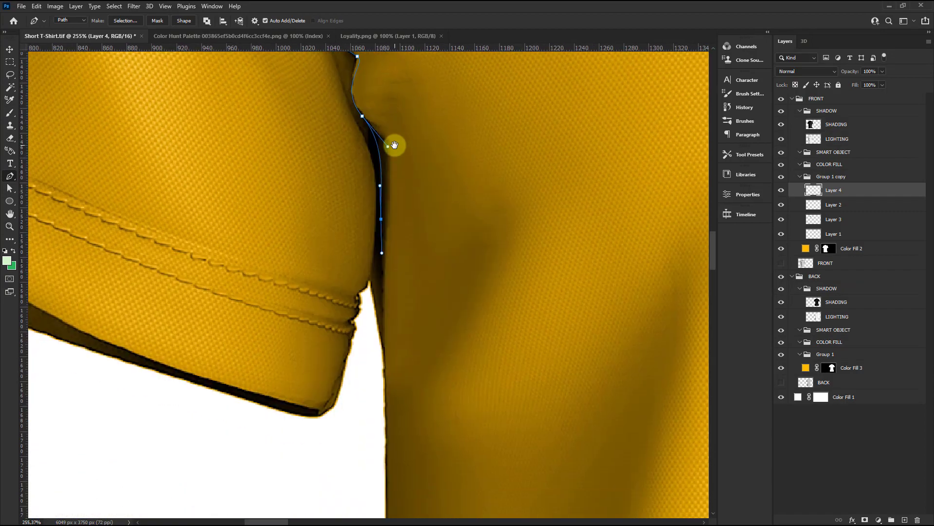
click(365, 305)
drag(360, 319, 358, 368)
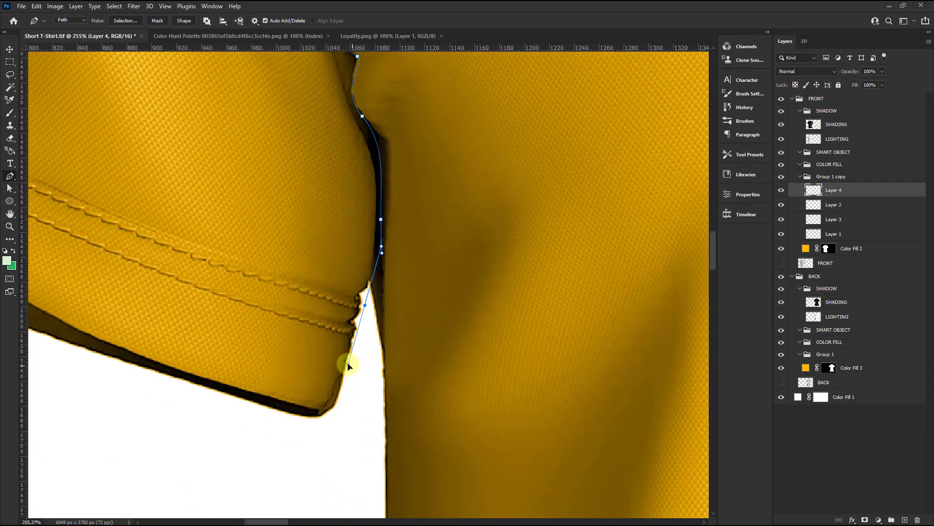
scroll(350, 389, down, 2)
scroll(351, 432, down, 2)
click(345, 465)
scroll(292, 457, down, 2)
click(208, 463)
scroll(170, 438, down, 1)
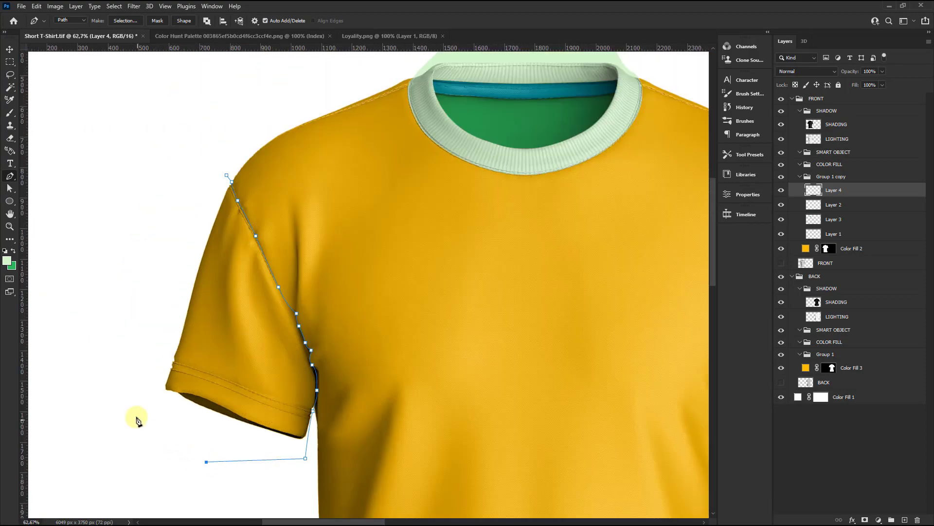
click(136, 417)
click(100, 267)
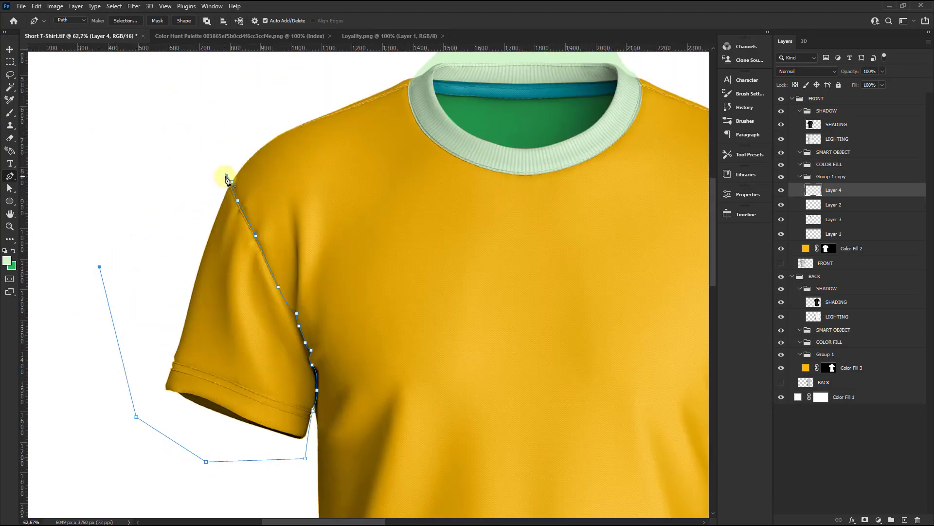
click(227, 179)
Convert the closed sleeve path to a selection and fill it green on Layer 4.
scroll(267, 250, down, 2)
scroll(180, 246, down, 2)
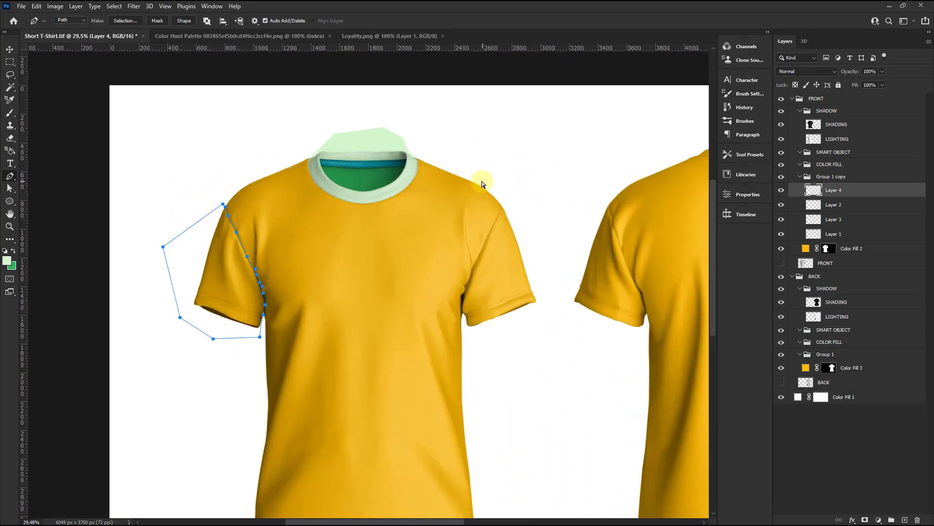
key(ctrl+Return)
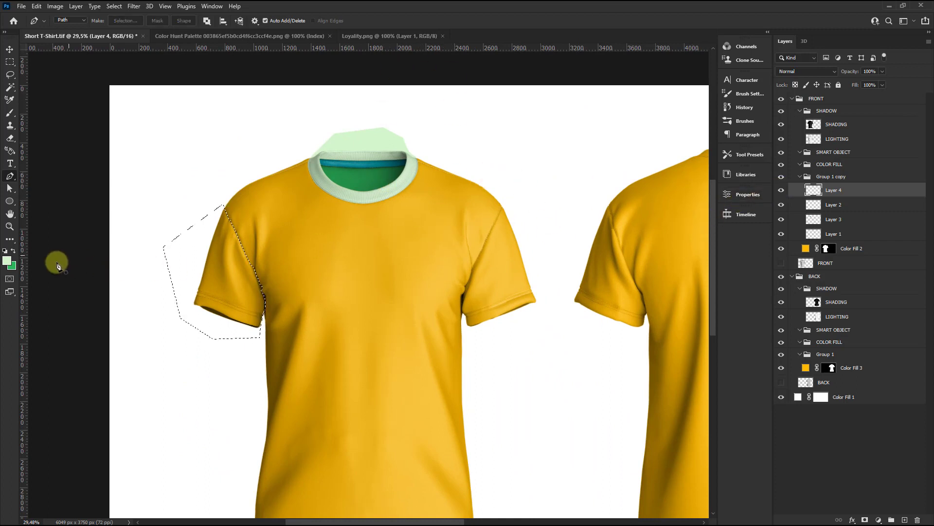
key(ctrl+BackSpace)
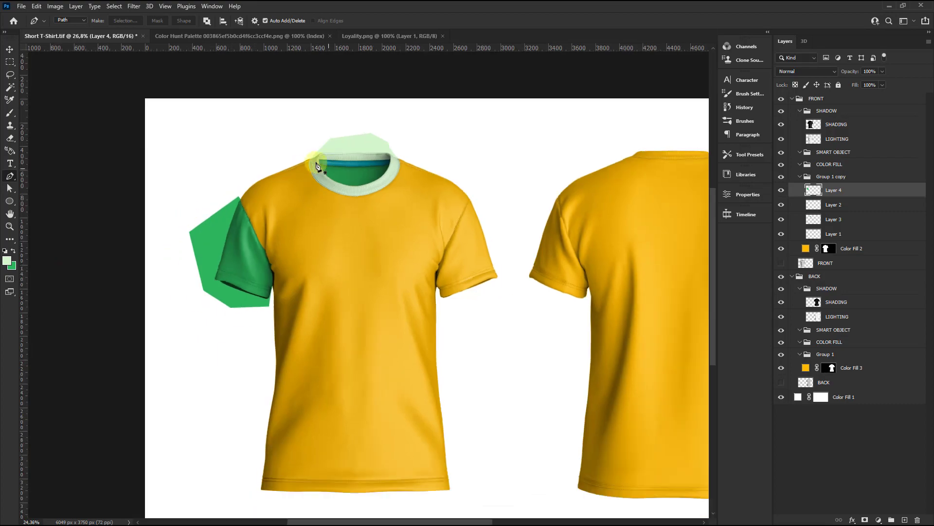
Begin a Pen path at the top of the right shoulder seam, curving along it.
scroll(323, 156, up, 3)
scroll(431, 217, up, 3)
scroll(470, 151, up, 2)
scroll(418, 167, up, 3)
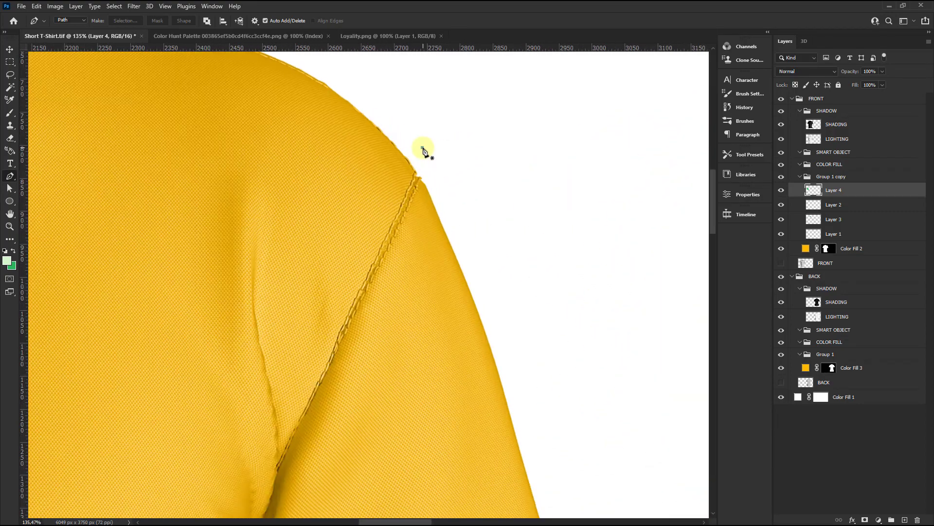
click(422, 147)
scroll(422, 187, up, 2)
scroll(427, 199, up, 2)
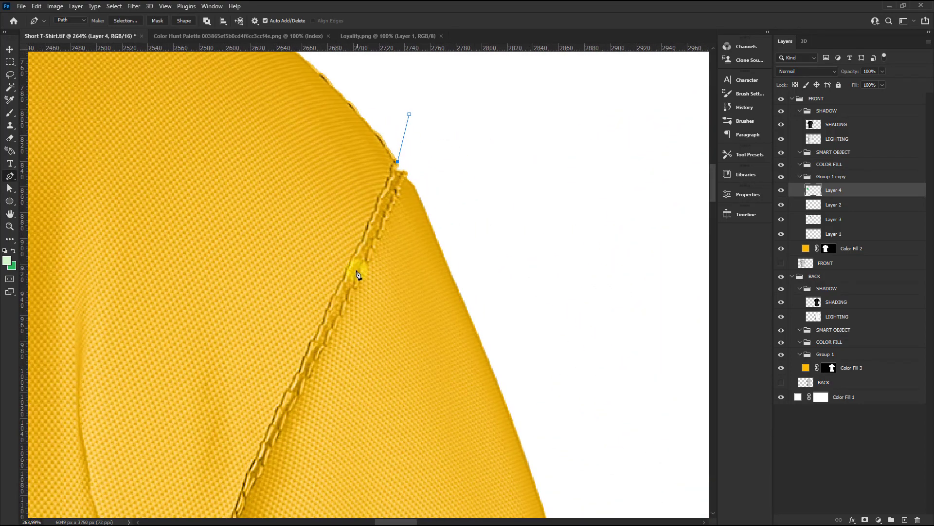
drag(326, 314, 310, 334)
scroll(267, 355, down, 1)
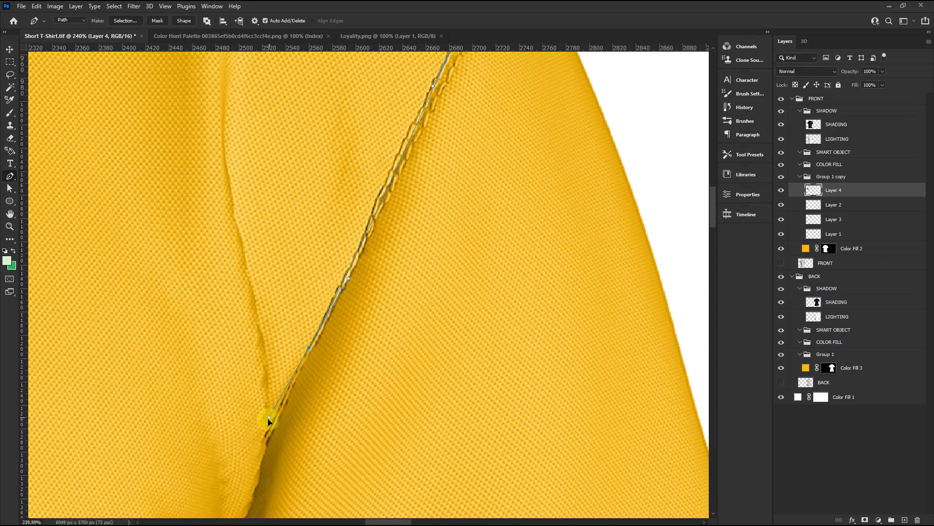
drag(267, 442, 282, 223)
scroll(280, 243, up, 1)
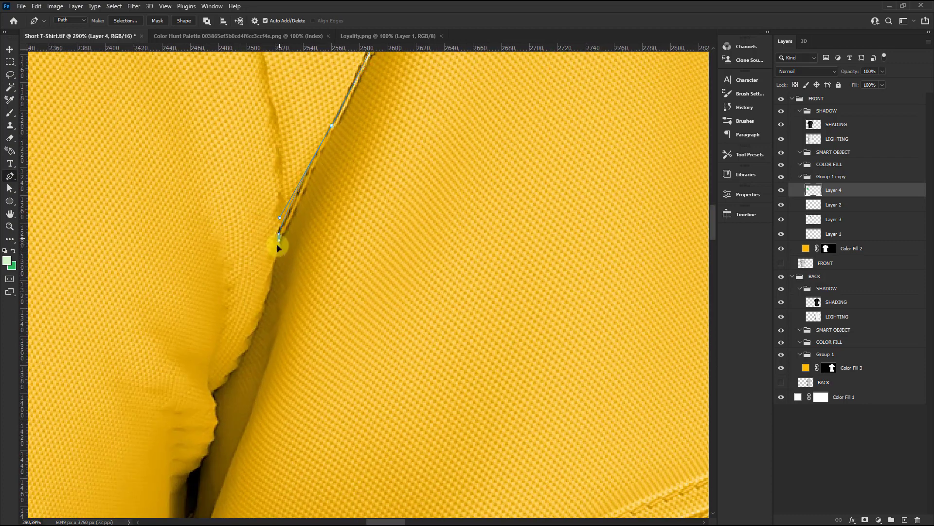
Add curved points further down the seam, around the underarm and along the sleeve underside.
drag(247, 350, 227, 379)
scroll(214, 399, up, 2)
scroll(186, 313, up, 2)
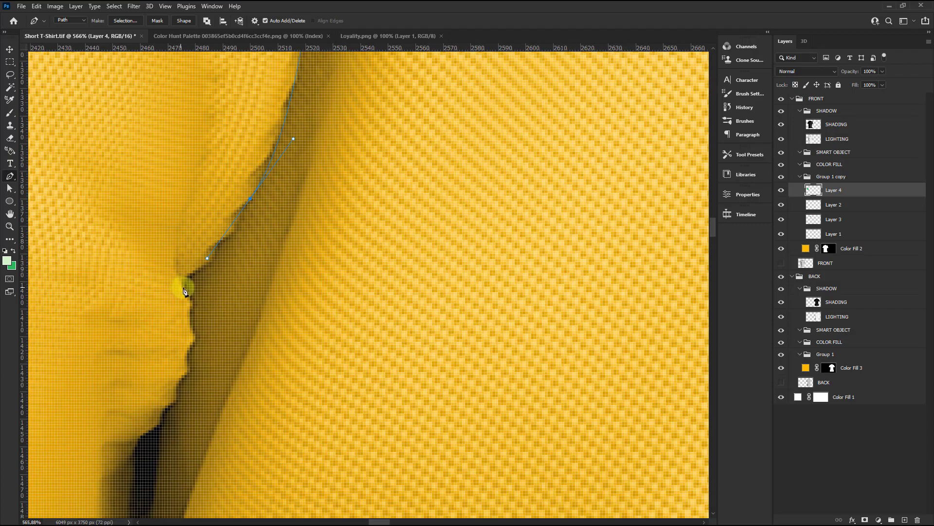
drag(189, 341, 250, 192)
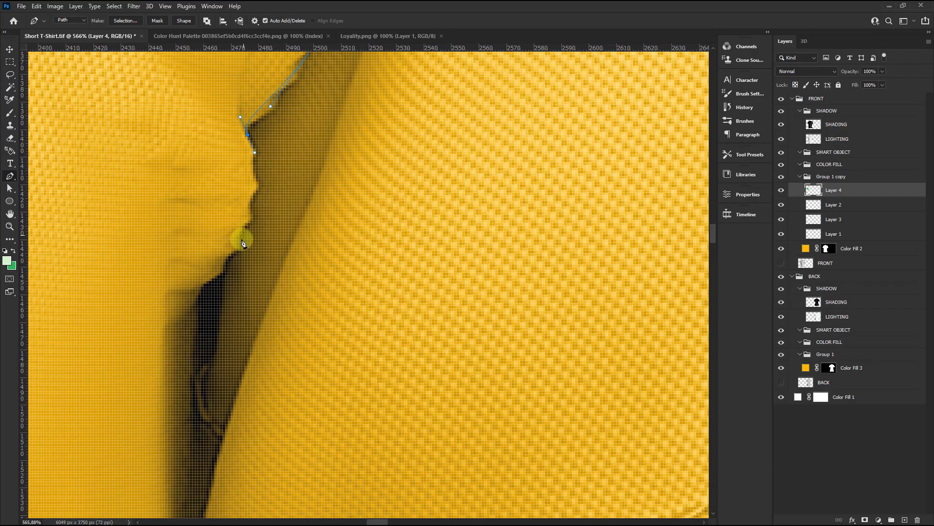
drag(240, 245, 203, 292)
scroll(184, 323, down, 2)
scroll(205, 196, down, 3)
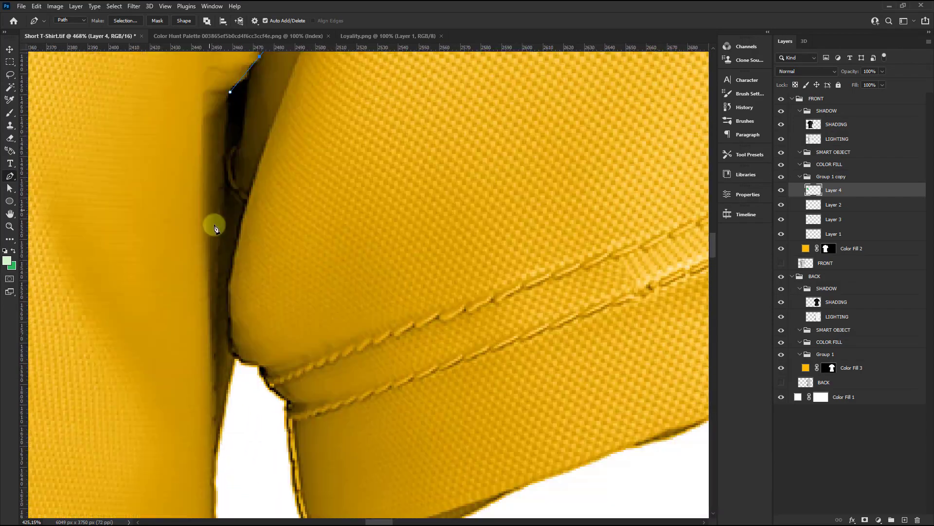
drag(224, 292, 243, 410)
scroll(254, 442, down, 4)
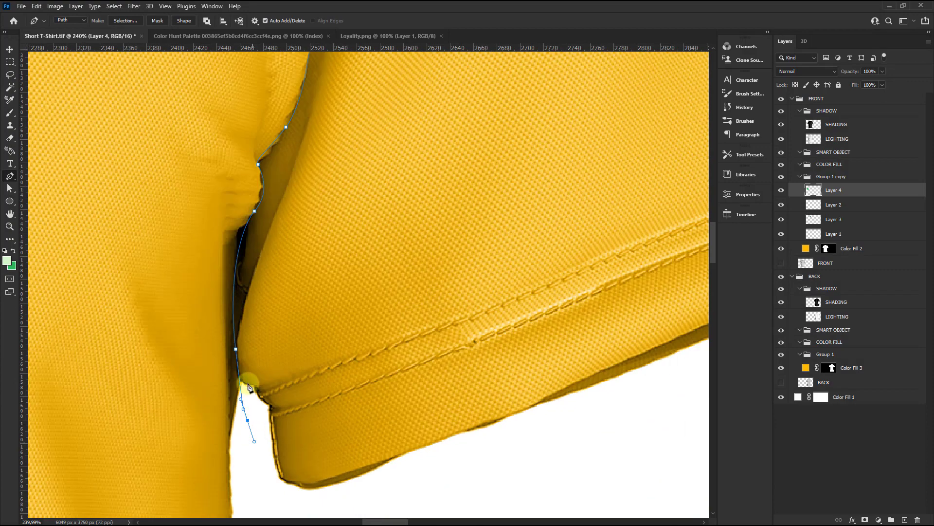
scroll(228, 354, down, 3)
scroll(224, 263, down, 2)
Close the path around the right sleeve and fill it green on a new layer.
click(263, 397)
click(370, 403)
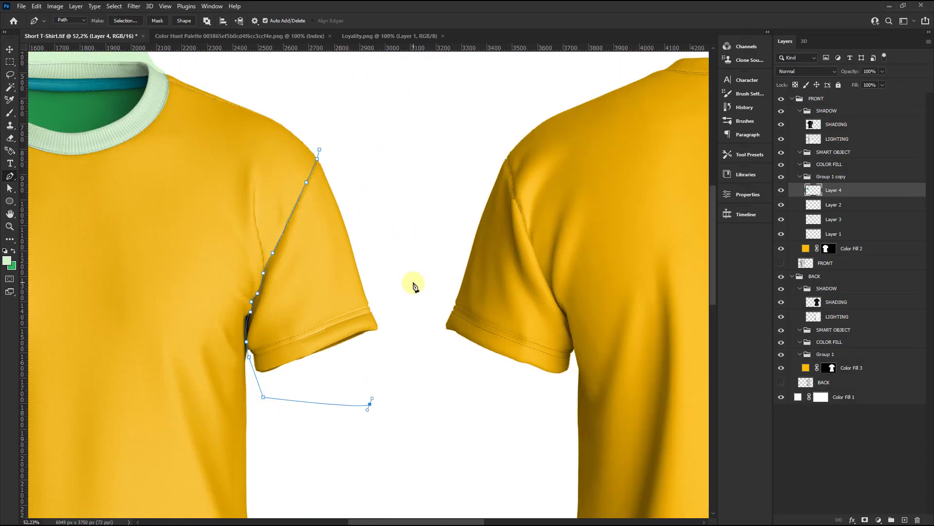
click(414, 282)
click(320, 153)
scroll(293, 146, down, 2)
scroll(316, 156, down, 2)
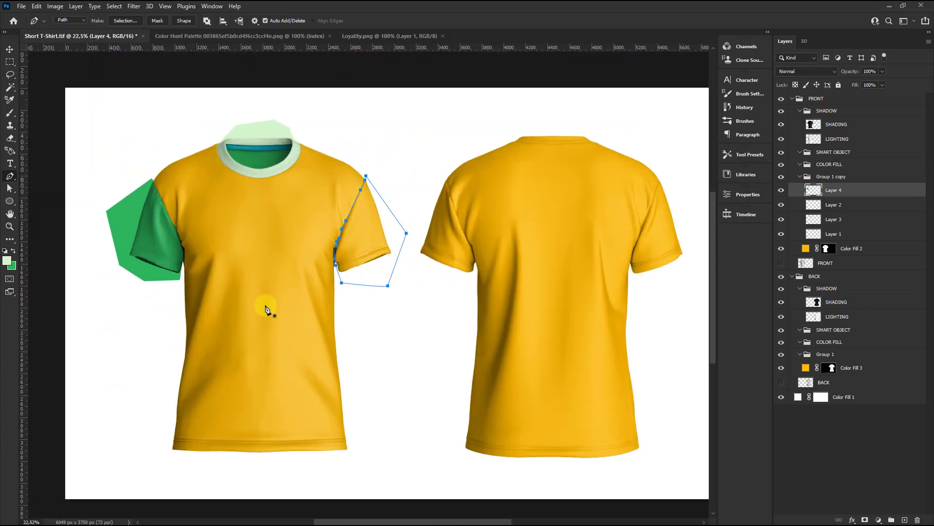
click(906, 519)
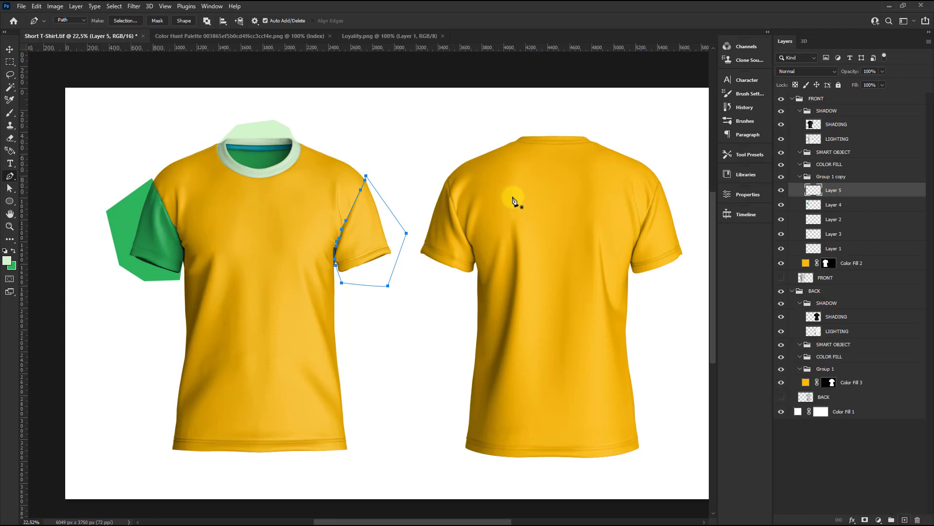
key(ctrl+BackSpace)
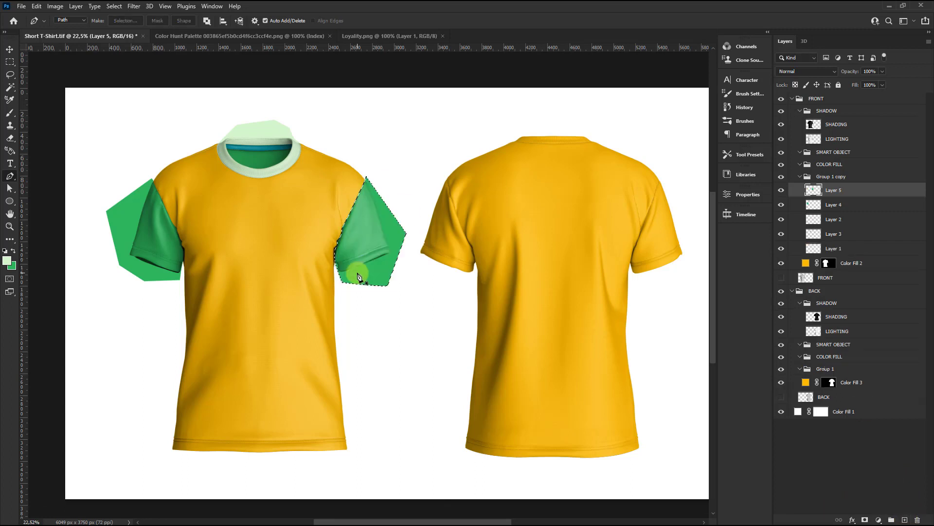
key(ctrl+d)
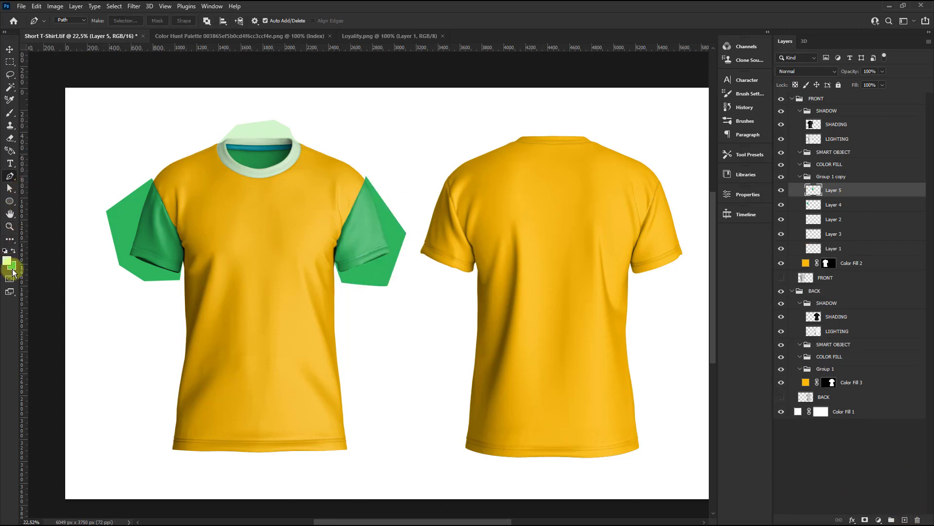
Start choosing a purple shade in the background Color Picker.
click(12, 267)
drag(659, 208, 734, 215)
click(752, 219)
Confirm purple as background colour and fill a rectangle over the whole front shirt on a new layer.
click(713, 201)
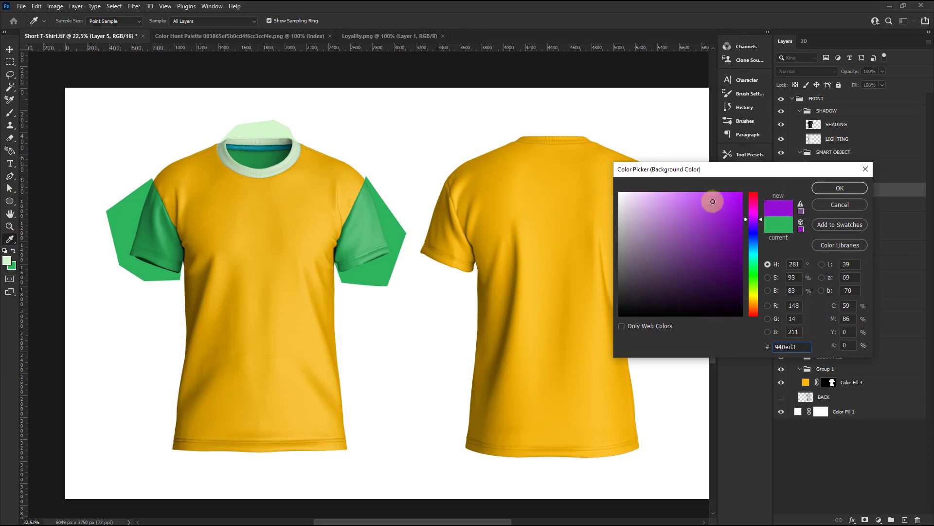
click(840, 188)
key(p)
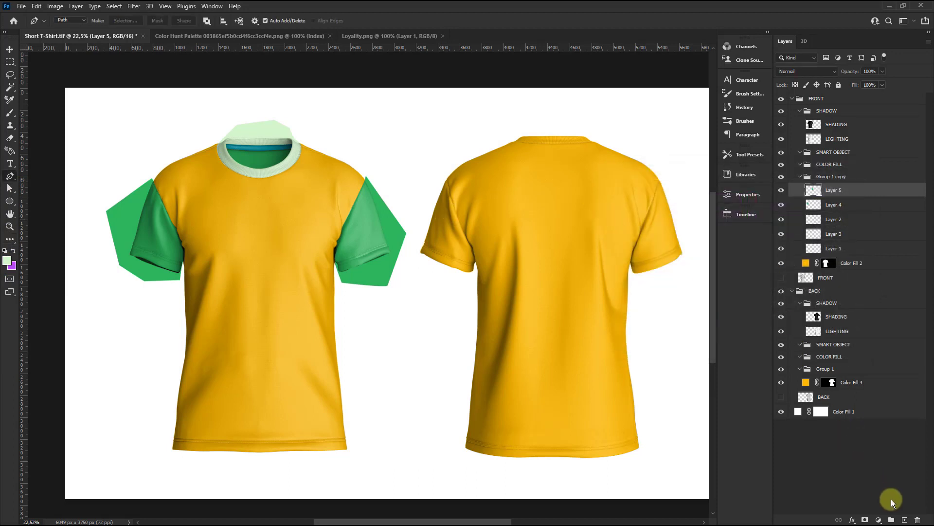
click(905, 519)
click(9, 62)
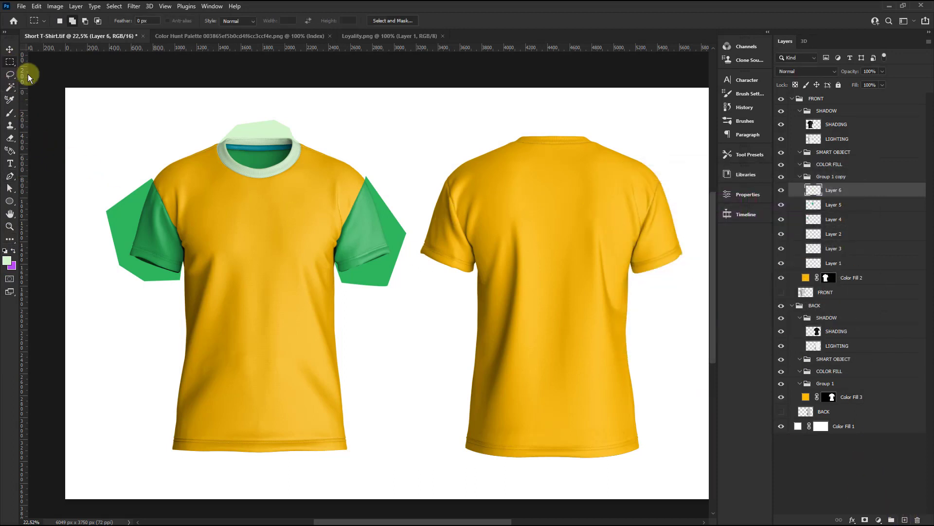
drag(139, 127, 379, 460)
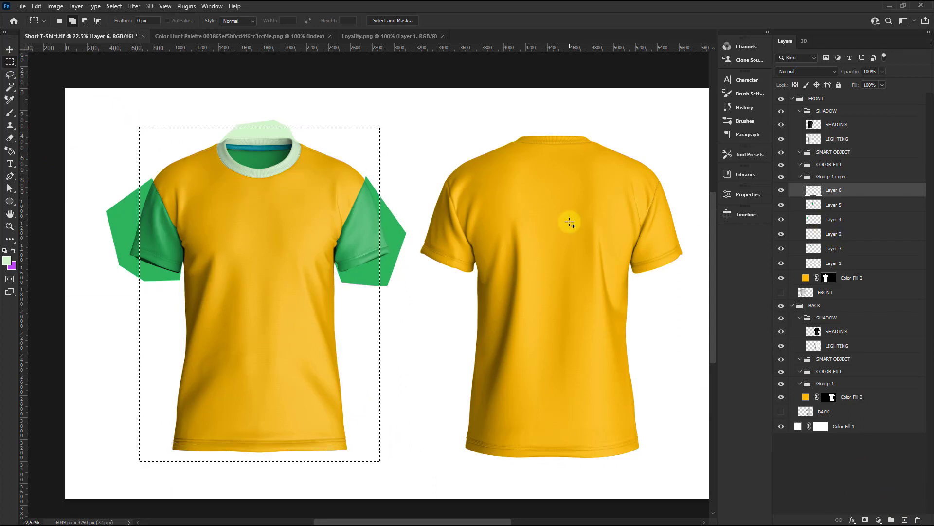
key(ctrl+BackSpace)
key(ctrl+d)
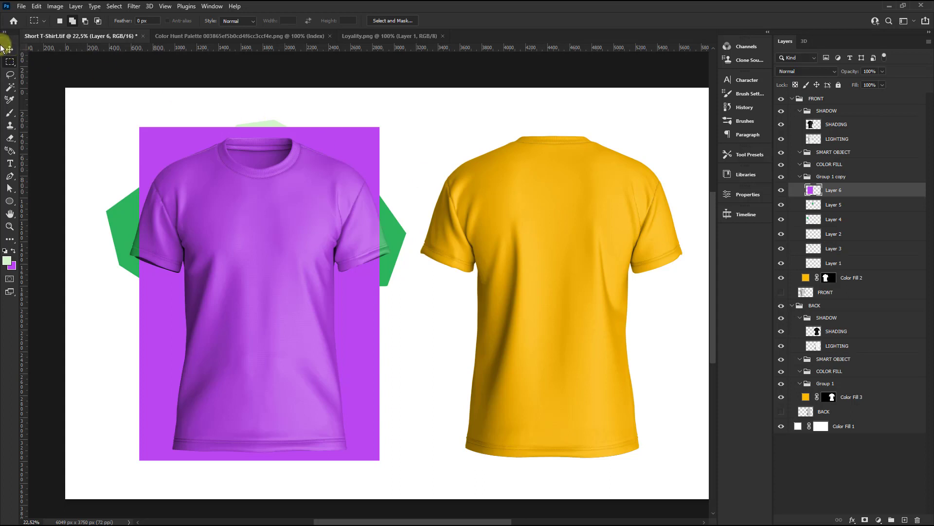
Check the sleeve and collar layer shapes as selections, then select the BACK group's COLOR FILL layer.
click(9, 49)
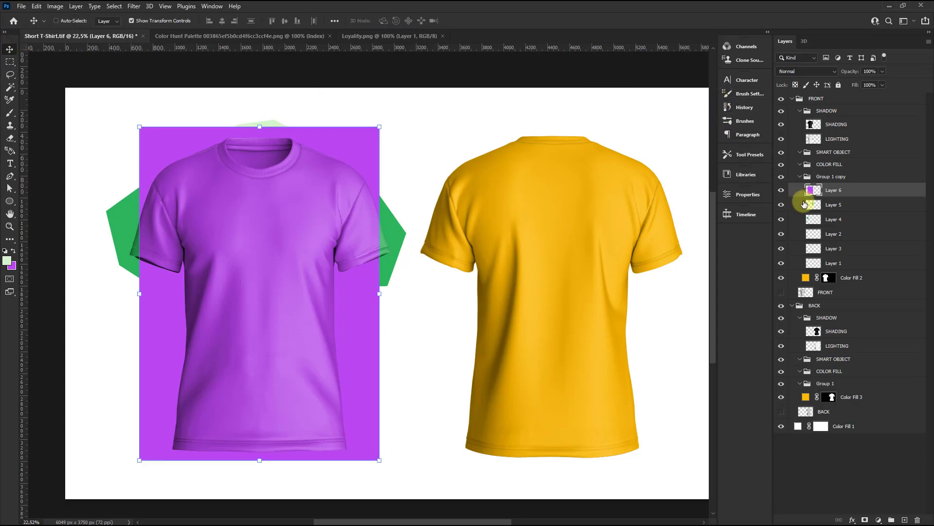
ctrl+click(809, 207)
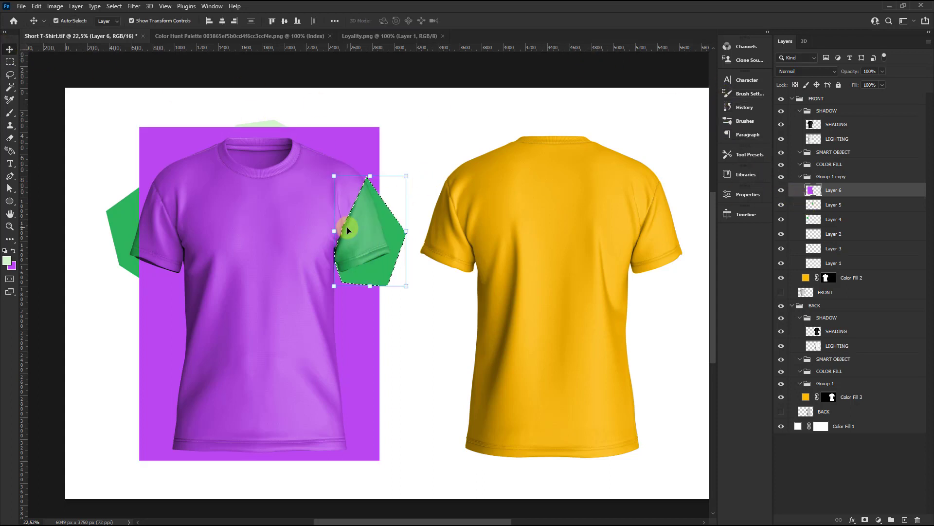
ctrl+click(812, 221)
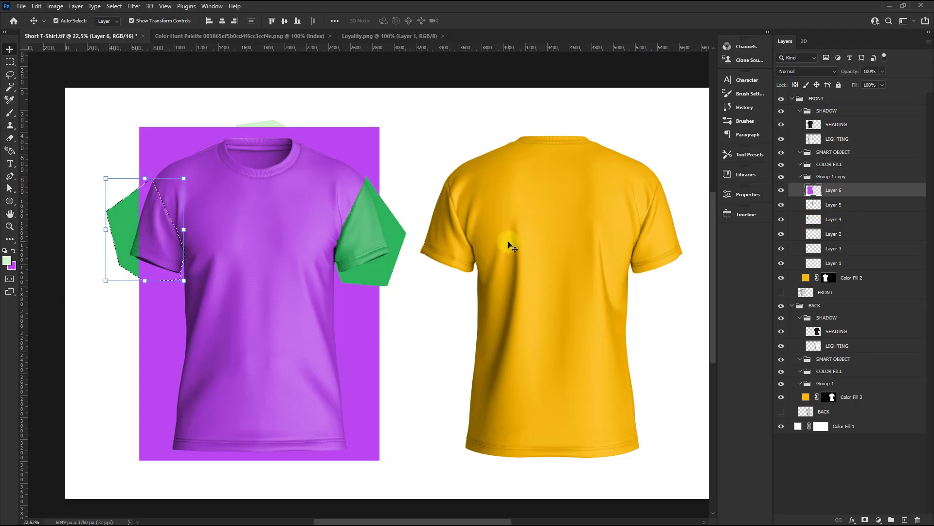
ctrl+click(814, 235)
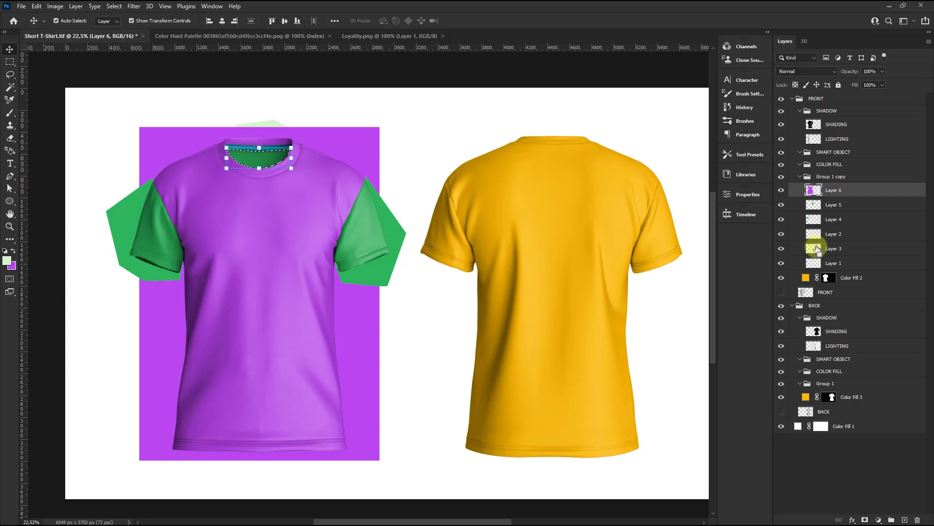
ctrl+click(814, 263)
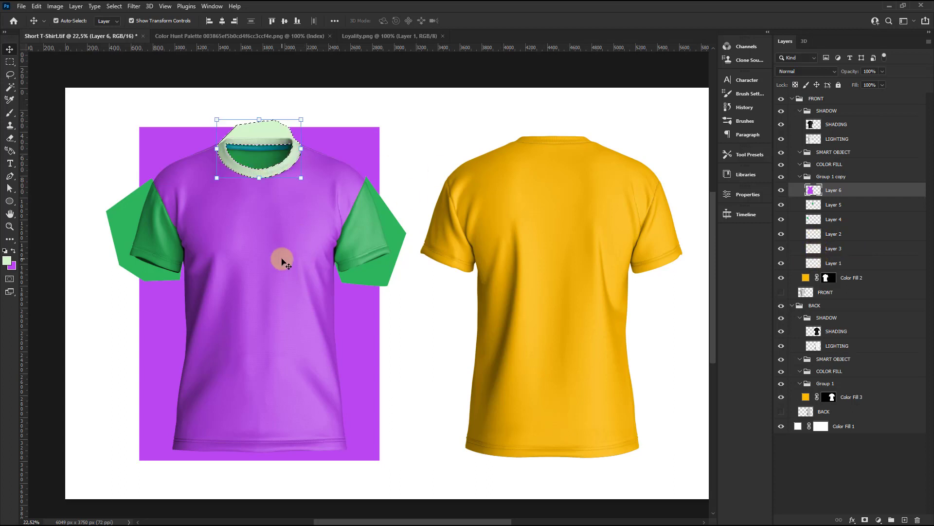
scroll(240, 231, up, 2)
key(ctrl+d)
scroll(292, 146, down, 4)
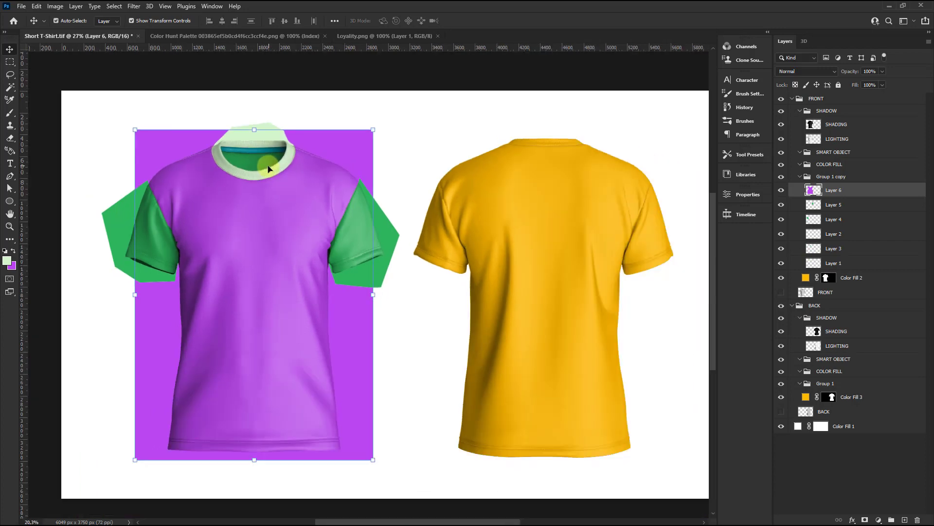
click(302, 105)
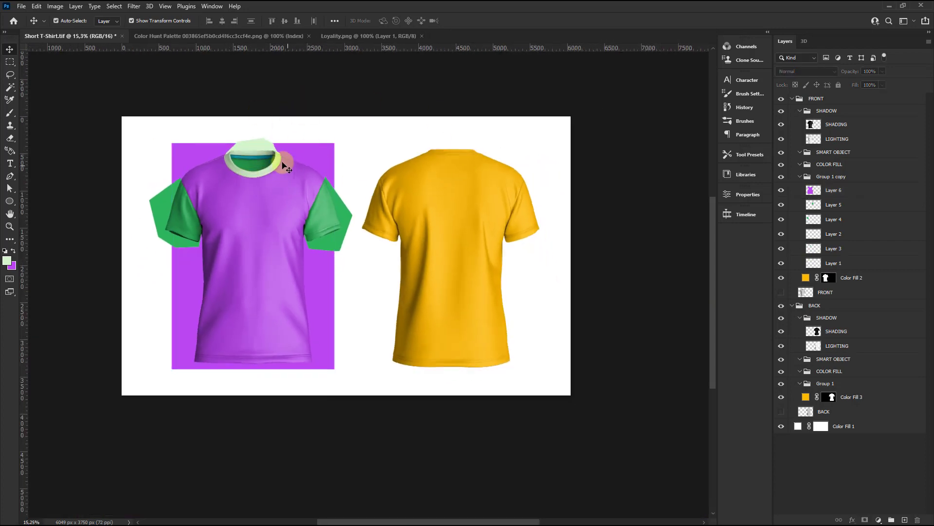
scroll(430, 229, up, 1)
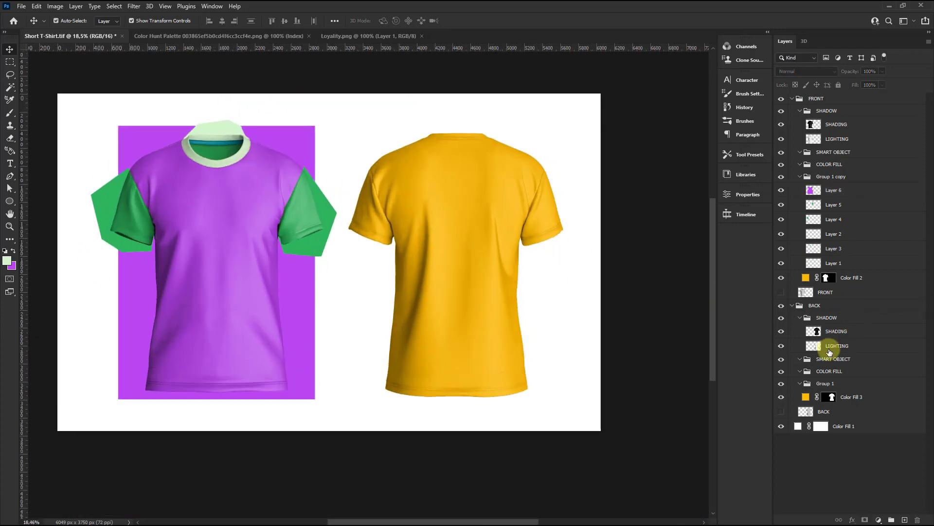
click(841, 368)
Add Layer 7 inside the back Group 1 and pen-trace the first stretch of the collar seam.
click(842, 384)
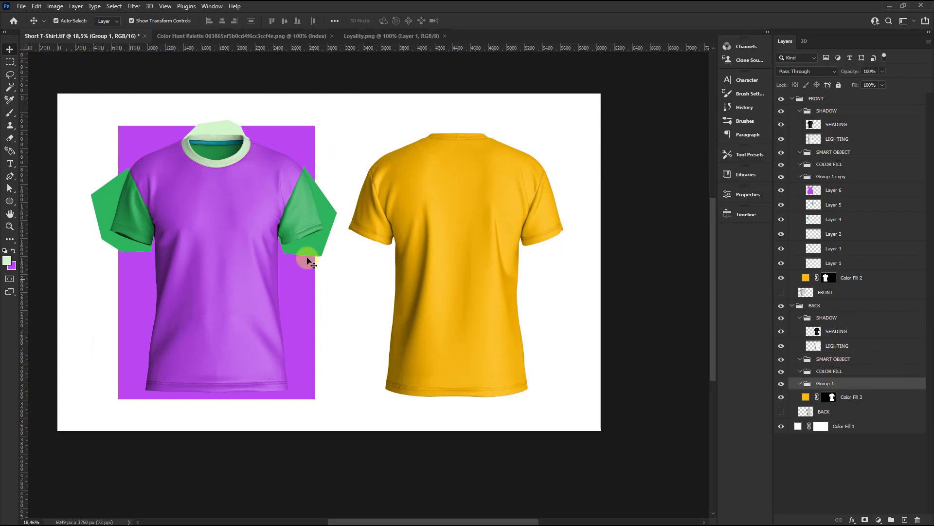
click(905, 520)
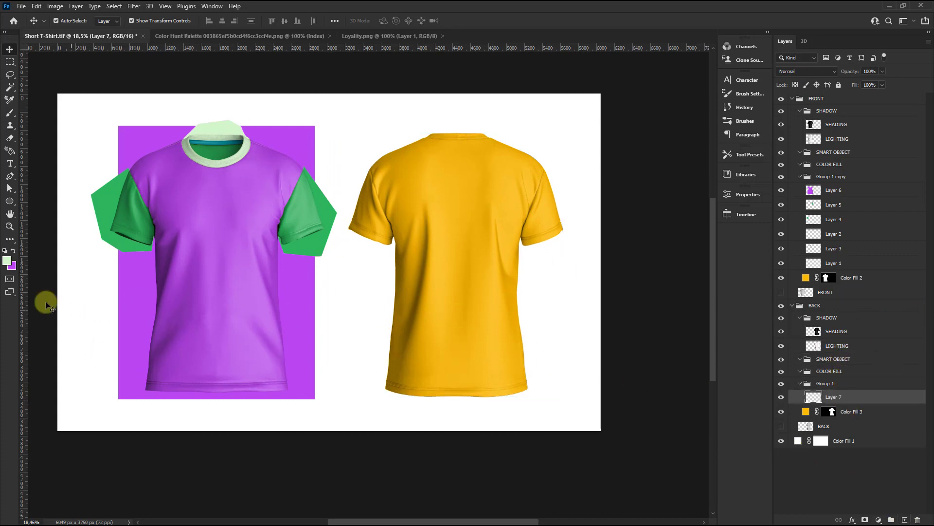
click(10, 176)
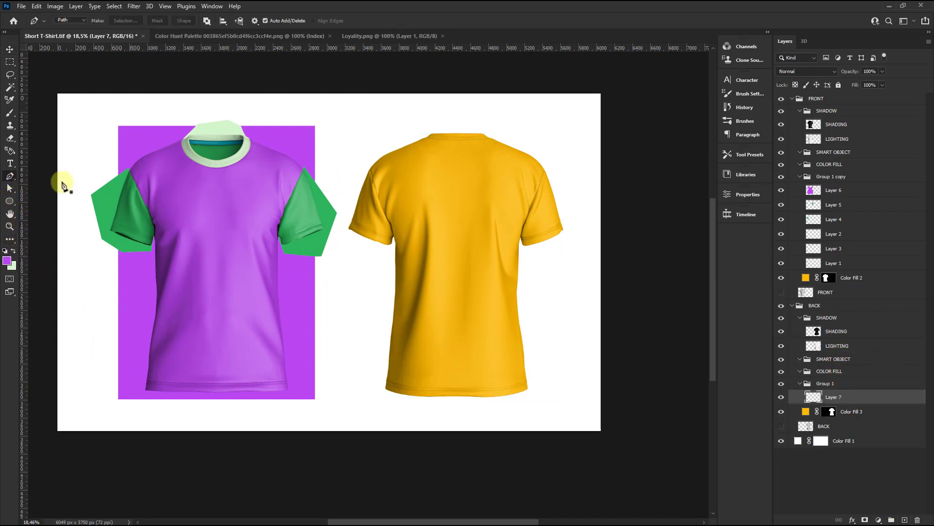
scroll(489, 151, up, 2)
scroll(482, 127, up, 2)
scroll(482, 128, up, 3)
scroll(115, 188, up, 3)
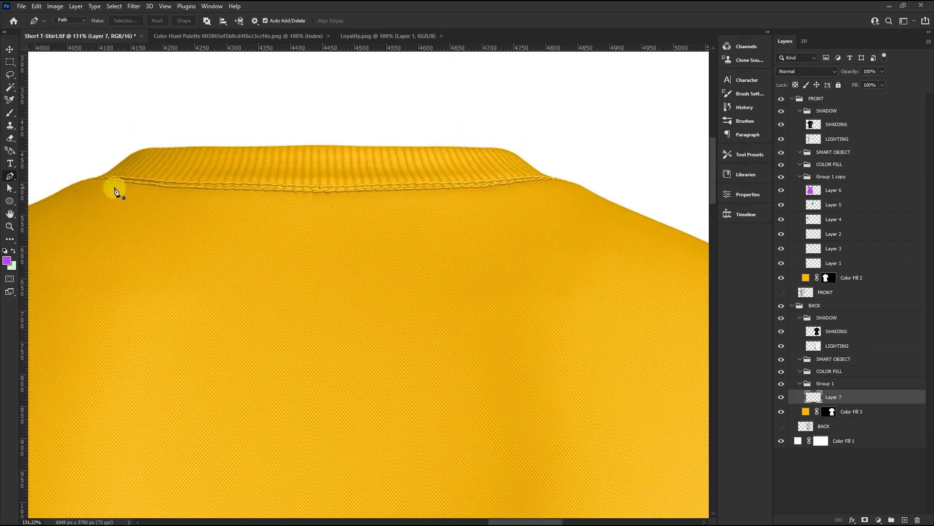
scroll(92, 178, up, 3)
click(75, 161)
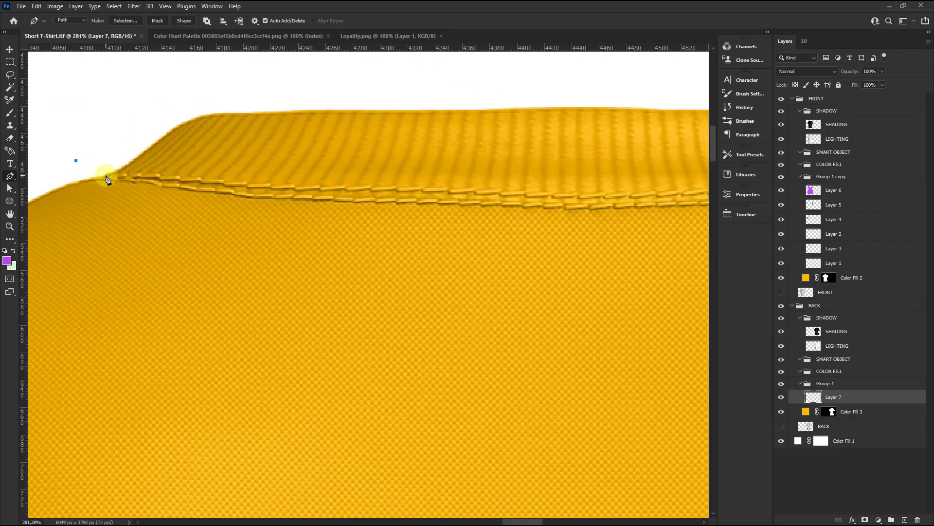
drag(250, 187, 290, 193)
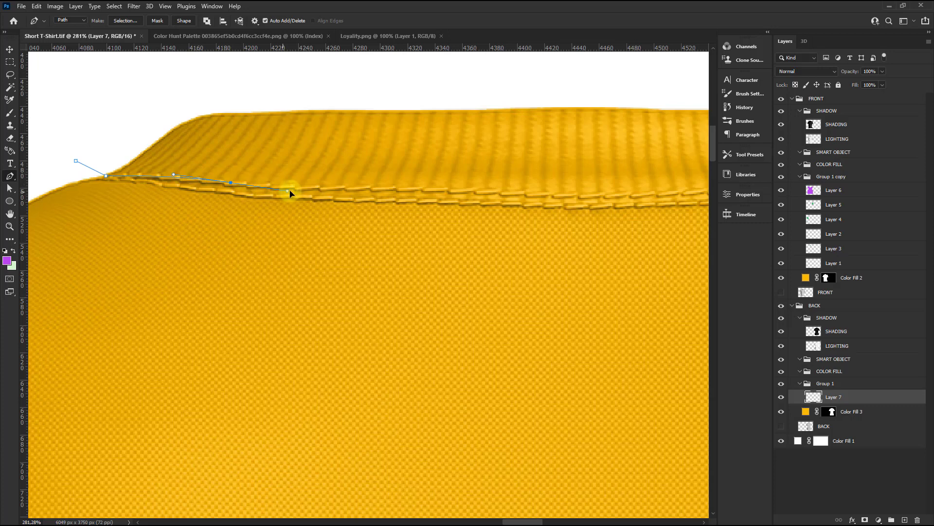
scroll(302, 194, down, 1)
scroll(395, 193, right, 5)
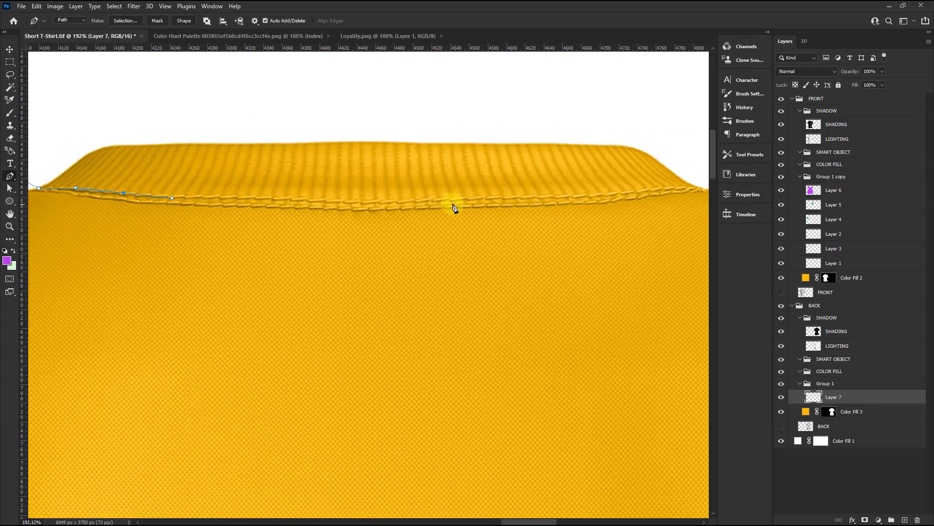
scroll(451, 205, right, 3)
click(484, 199)
drag(578, 201, 632, 192)
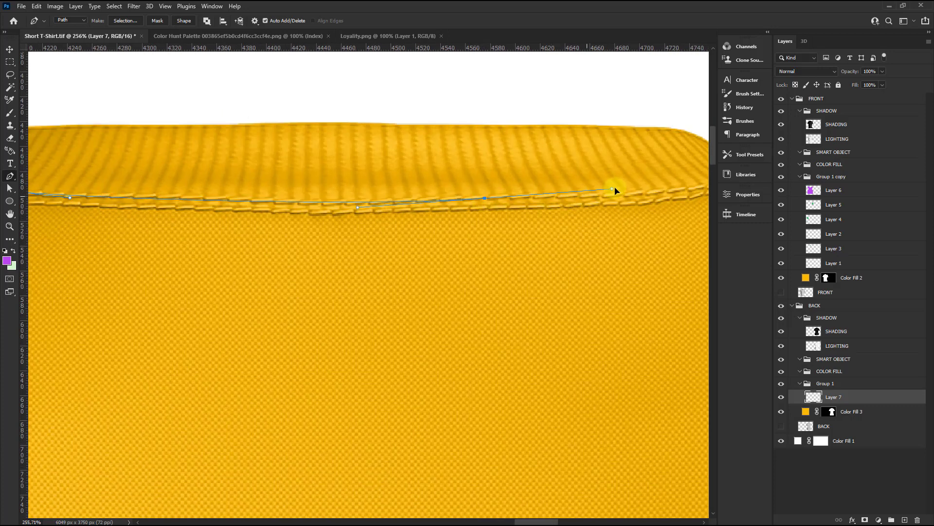
Finish tracing the collar seam and close the outline around the area above the collar.
scroll(548, 206, up, 2)
scroll(284, 221, right, 5)
scroll(340, 219, right, 1)
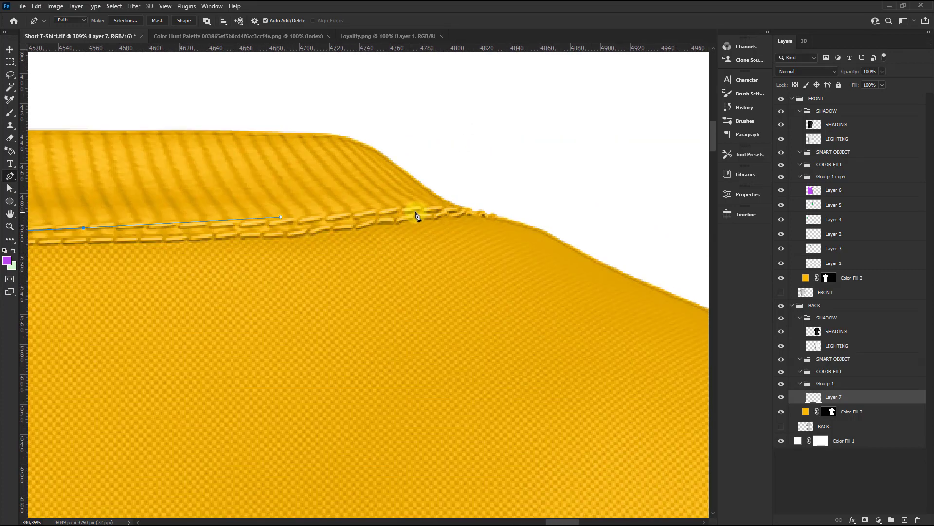
drag(474, 208, 504, 206)
scroll(514, 209, down, 1)
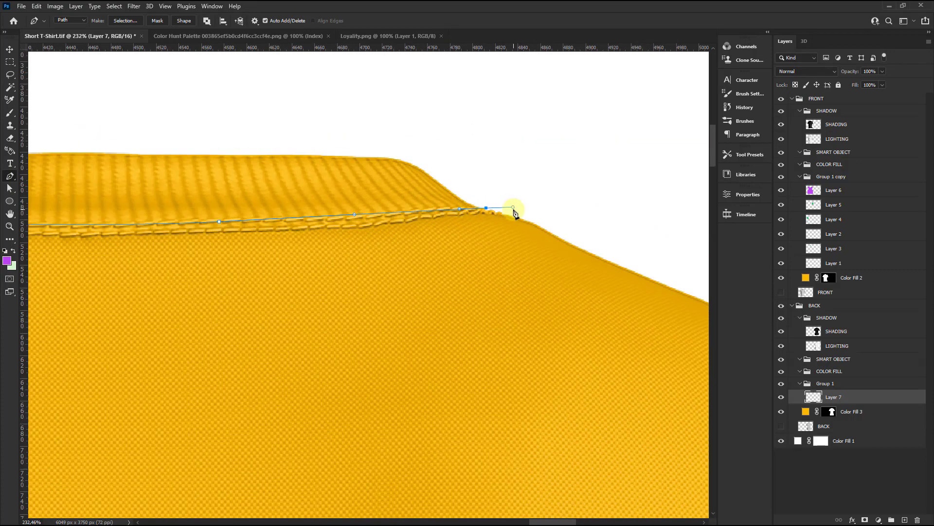
scroll(403, 229, left, 3)
scroll(394, 211, up, 2)
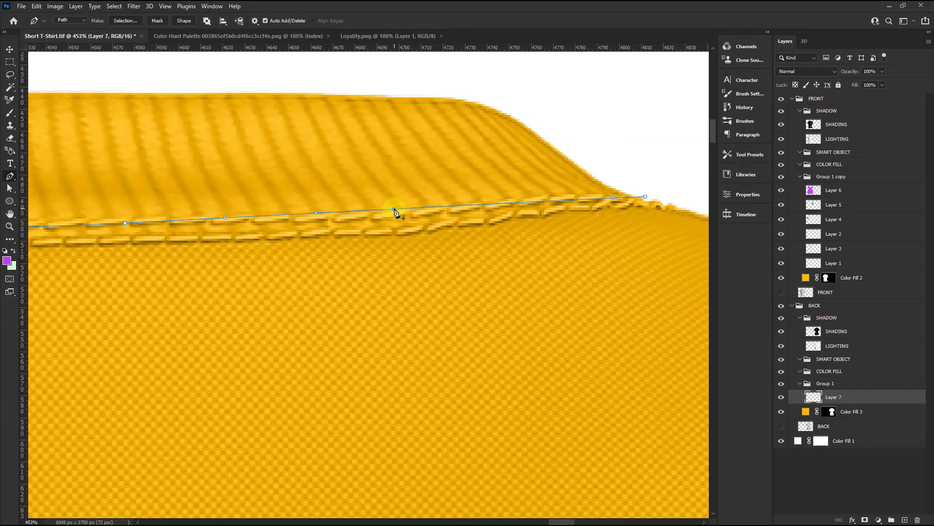
scroll(394, 210, down, 3)
scroll(493, 222, down, 2)
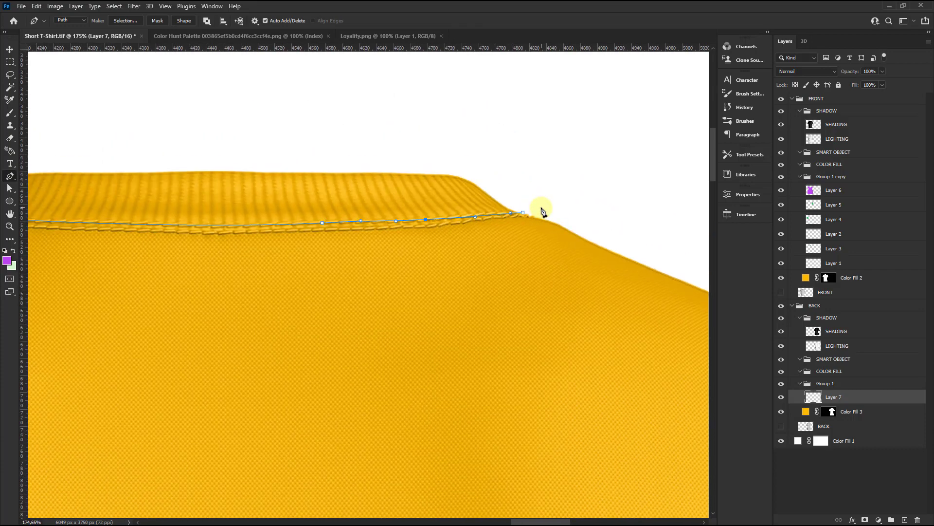
scroll(524, 216, down, 5)
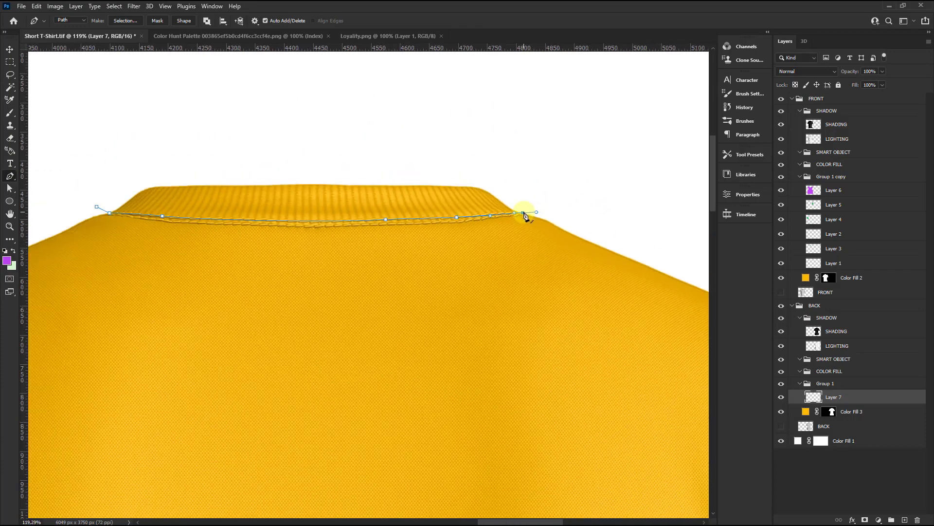
click(523, 161)
click(472, 125)
click(272, 130)
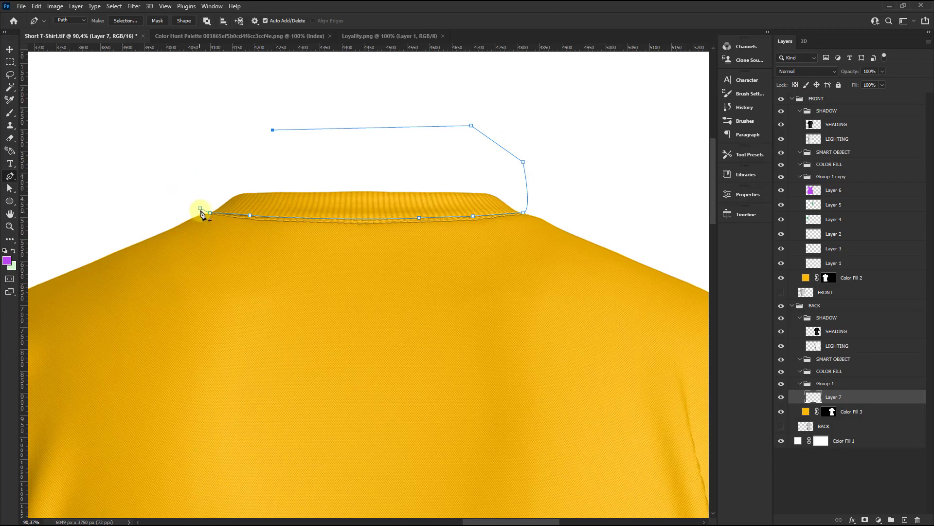
click(200, 209)
scroll(385, 218, down, 2)
Convert the collar outline to a selection, fill it light green, and deselect.
key(ctrl+Return)
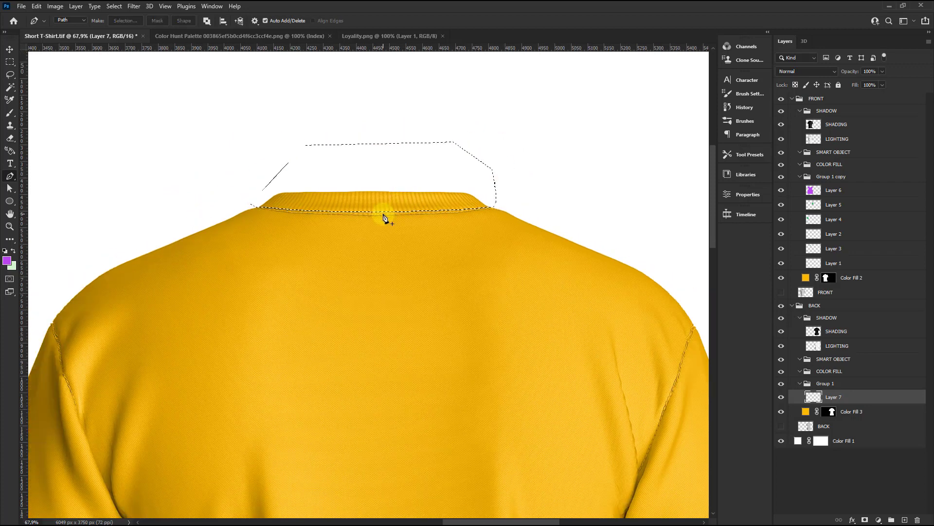
key(ctrl+BackSpace)
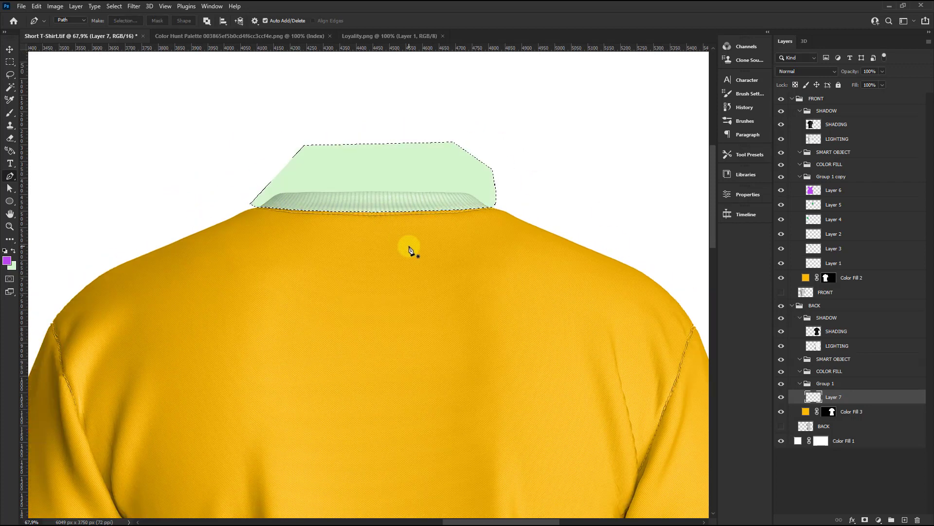
key(ctrl+d)
scroll(408, 251, down, 2)
scroll(282, 327, up, 3)
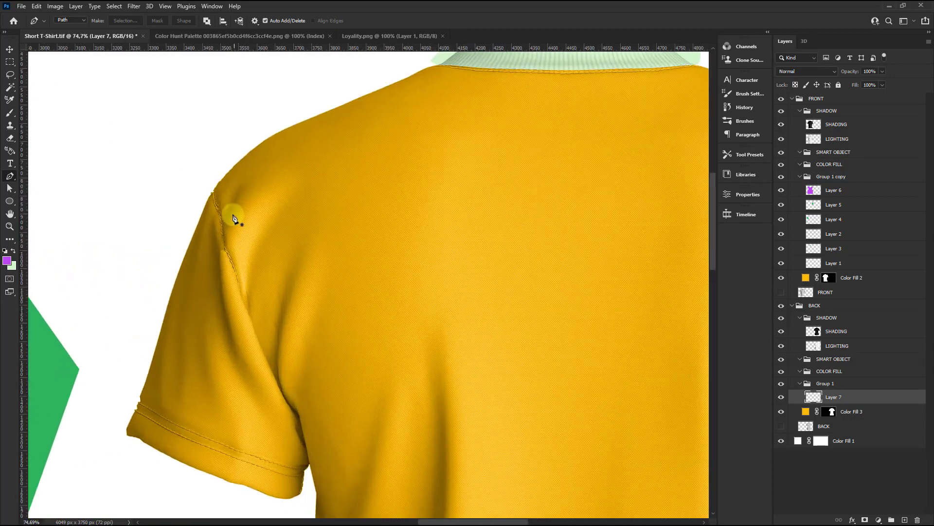
Set the background colour to the green sampled from the canvas and add Layer 8.
click(11, 265)
click(41, 349)
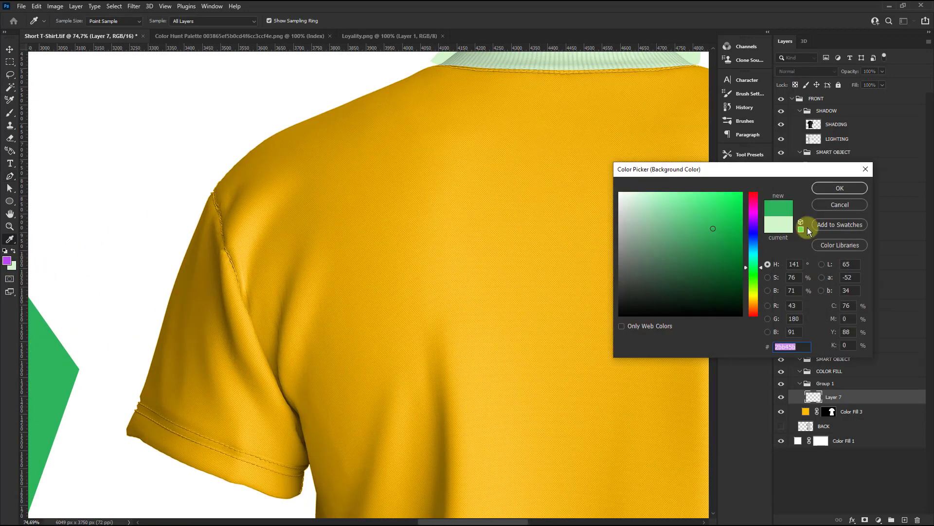
click(839, 188)
key(p)
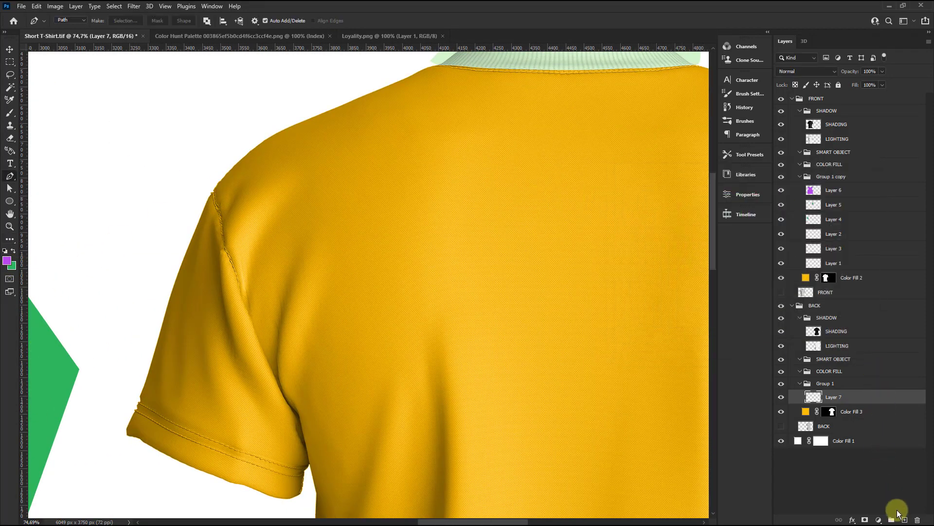
click(905, 520)
scroll(195, 146, up, 5)
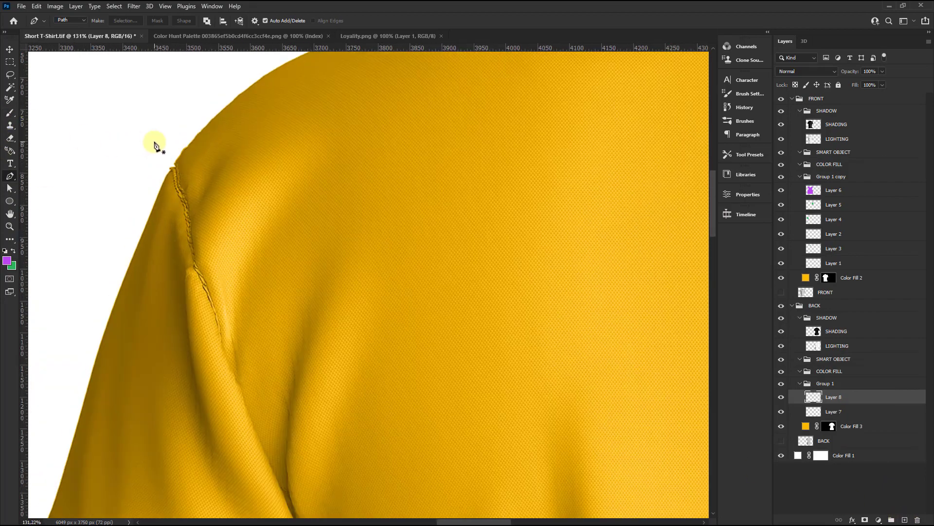
Pen-trace the left sleeve's seam from the shoulder downward.
click(168, 137)
click(187, 174)
scroll(188, 178, up, 3)
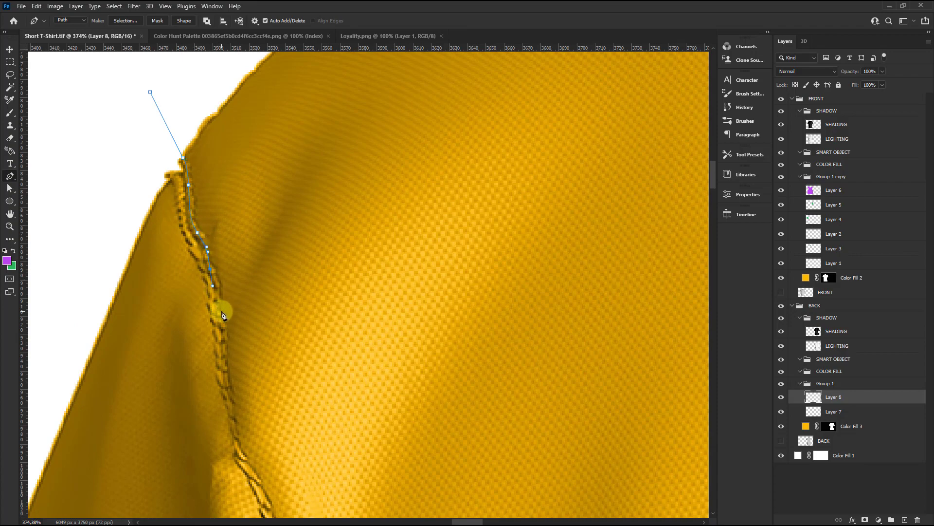
scroll(215, 334, up, 2)
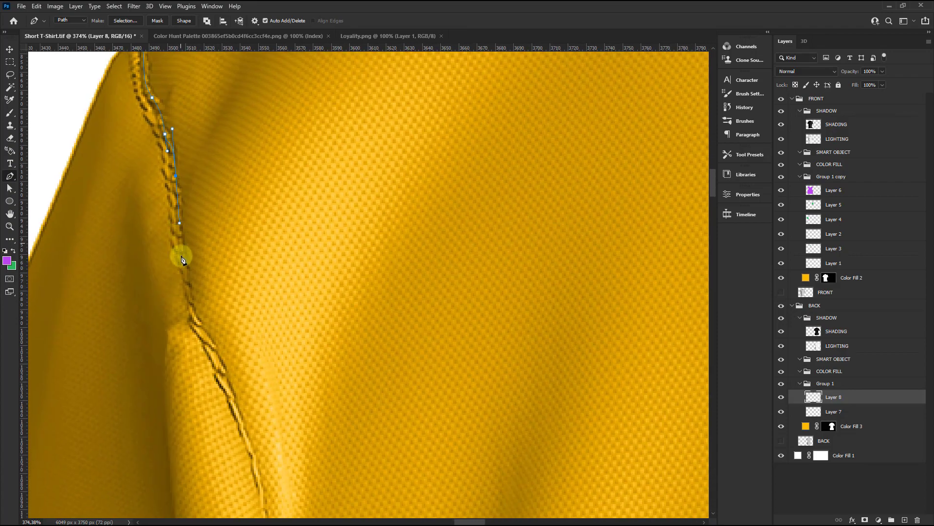
mouse_move(189, 286)
mouse_down()
mouse_move(197, 337)
mouse_move(226, 383)
mouse_move(199, 121)
mouse_up()
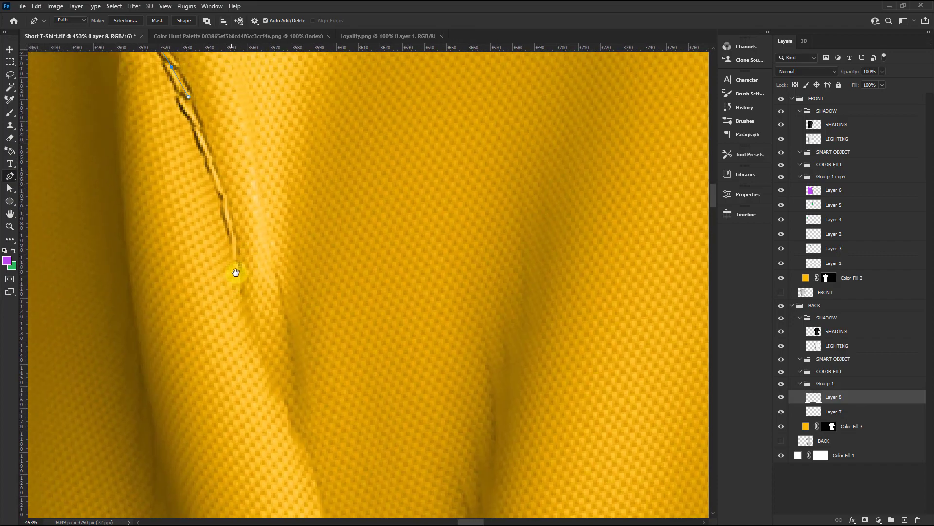
drag(243, 281, 180, 197)
drag(216, 276, 225, 292)
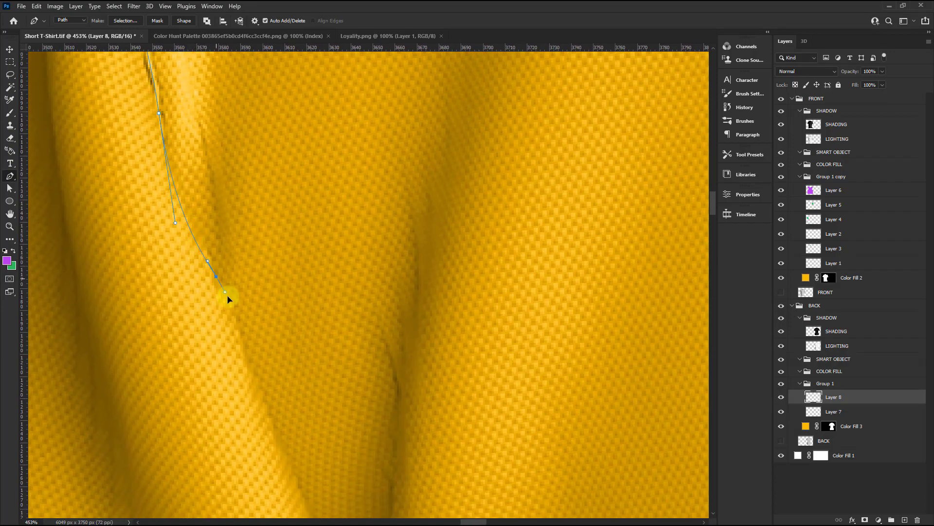
drag(245, 343, 198, 208)
click(165, 121)
click(181, 170)
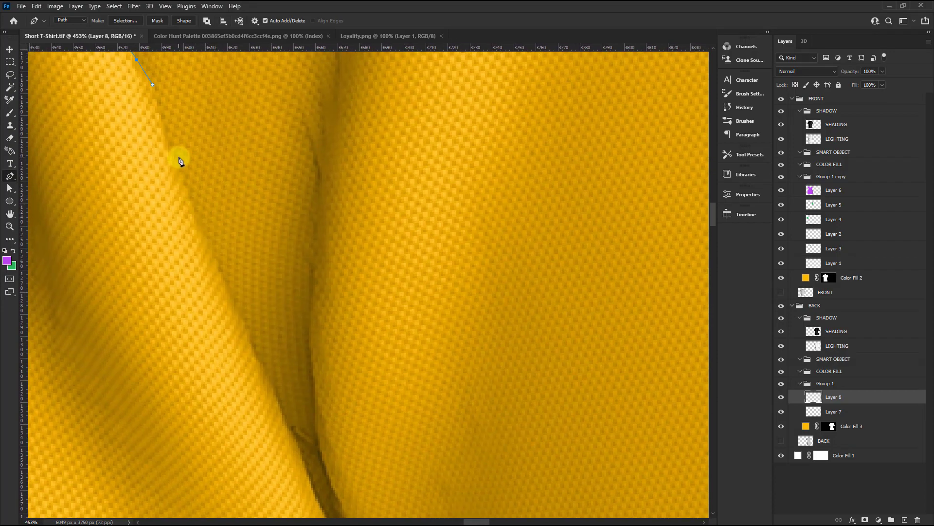
click(197, 219)
scroll(201, 237, down, 3)
Continue the path along the underarm crease to a smooth point where sleeve meets body.
click(251, 355)
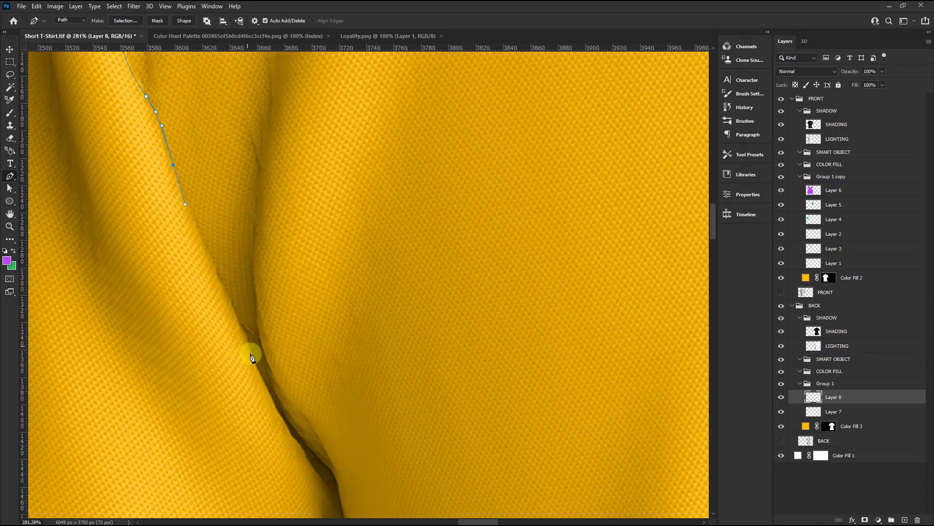
click(263, 379)
scroll(284, 429, up, 2)
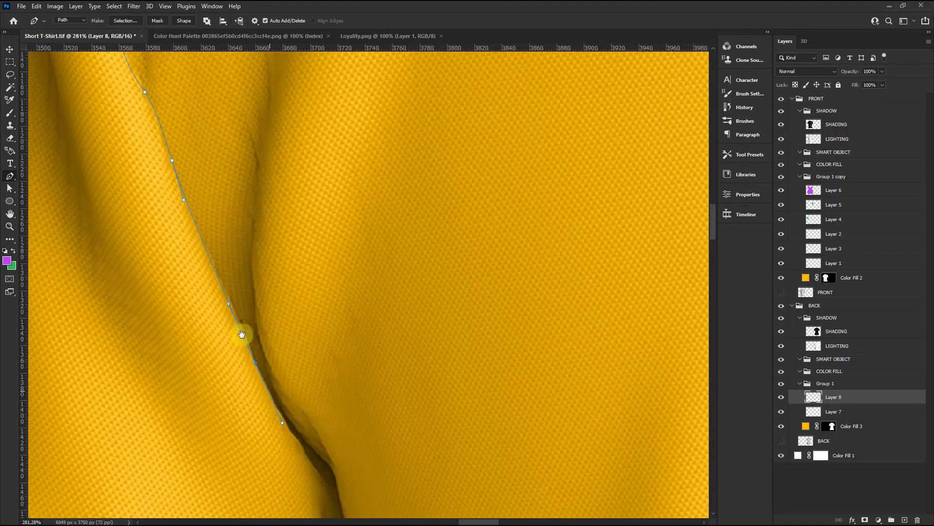
mouse_move(242, 334)
mouse_down()
mouse_move(178, 163)
mouse_move(224, 247)
mouse_up()
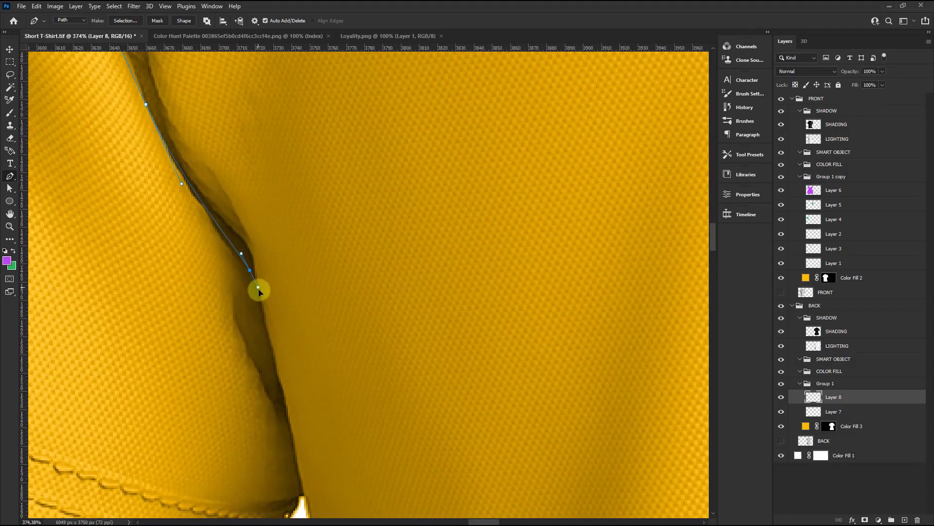
drag(260, 291, 217, 135)
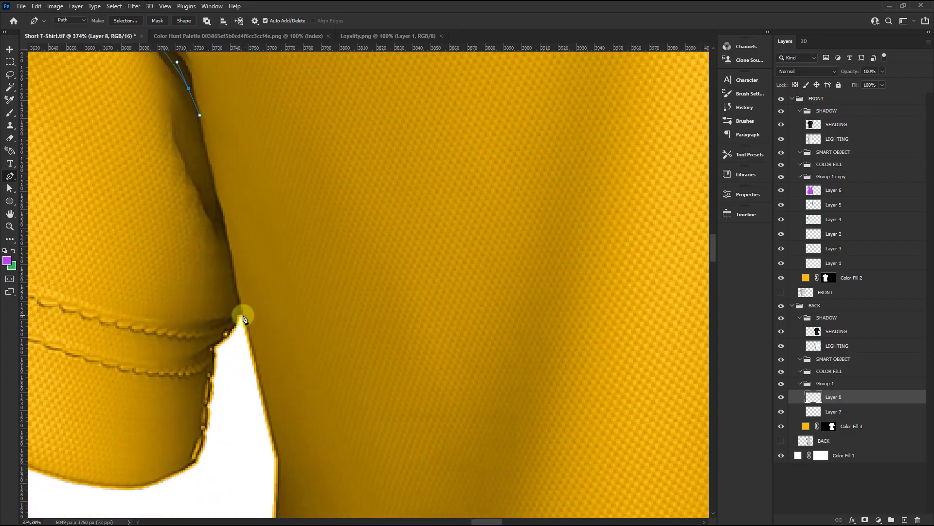
drag(242, 315, 242, 350)
scroll(244, 365, down, 3)
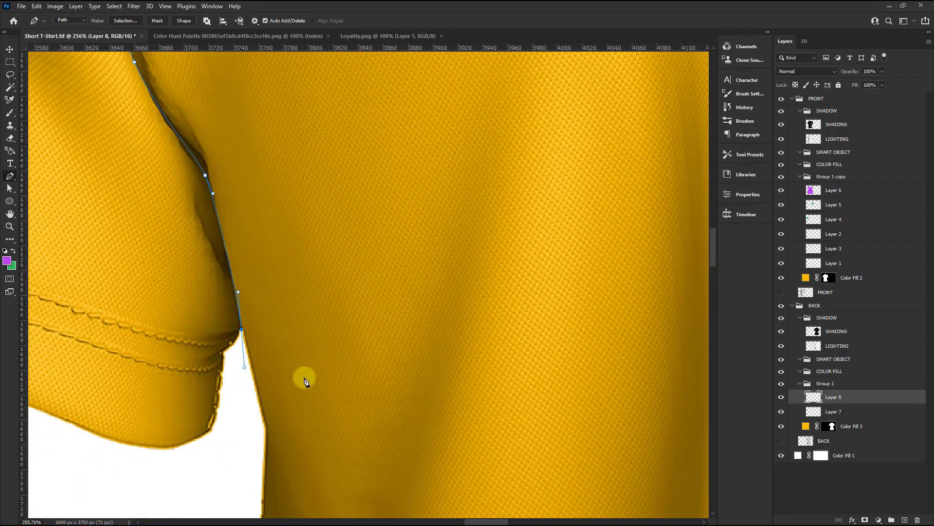
scroll(305, 378, down, 2)
scroll(309, 413, down, 1)
Close the outline around the left sleeve and turn it into a selection.
click(256, 459)
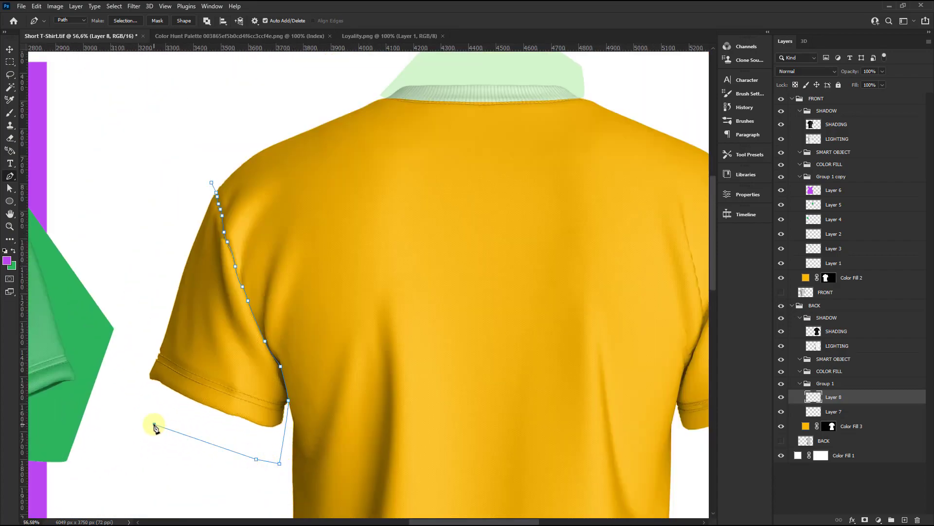
click(154, 424)
click(126, 387)
click(126, 312)
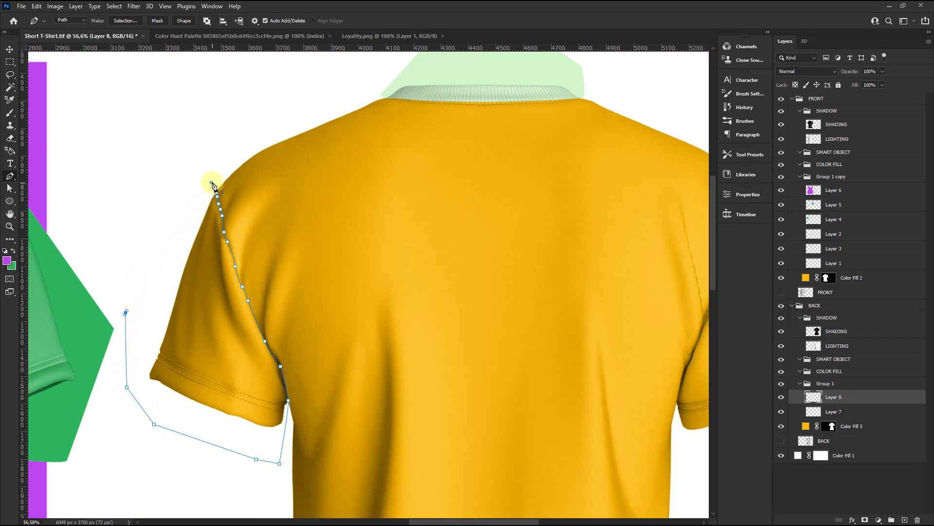
click(212, 184)
scroll(263, 192, down, 2)
key(ctrl+Return)
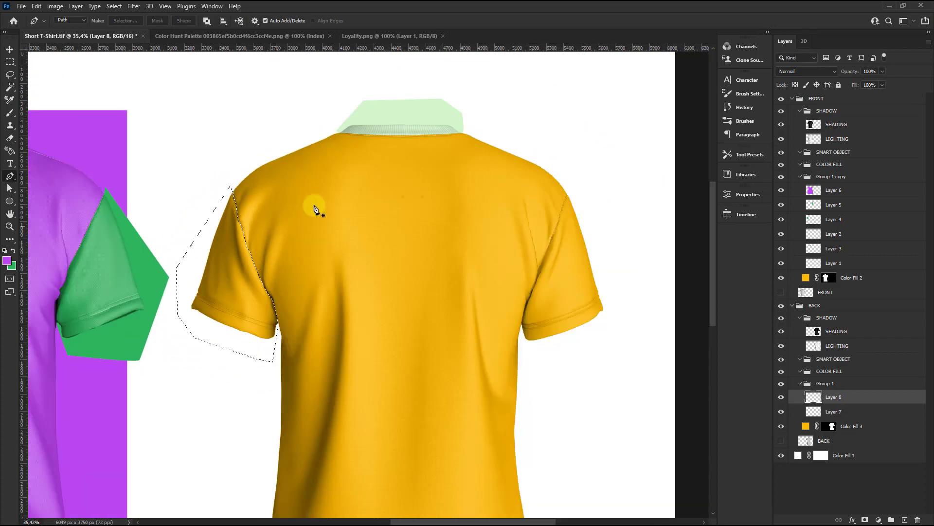
Fill the left sleeve selection on Layer 8 with green.
scroll(354, 197, down, 1)
key(ctrl+BackSpace)
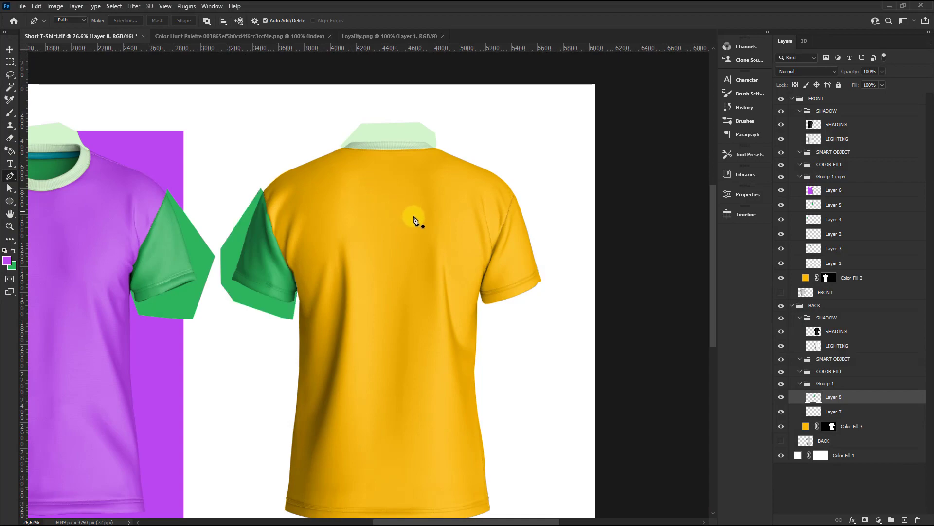
scroll(417, 213, up, 2)
scroll(519, 197, up, 1)
scroll(518, 196, up, 2)
scroll(520, 185, up, 1)
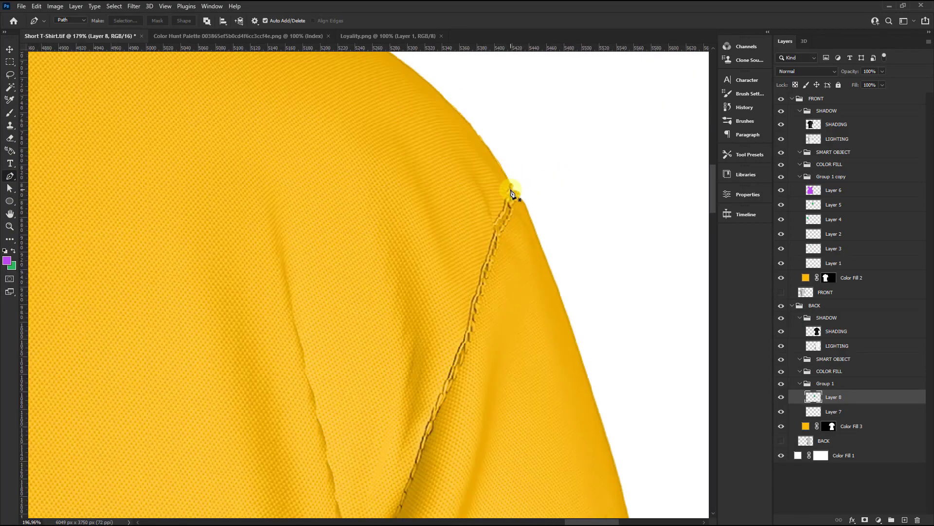
Start a pen path at the right shoulder and trace down the sleeve seam.
click(522, 155)
scroll(512, 204, up, 1)
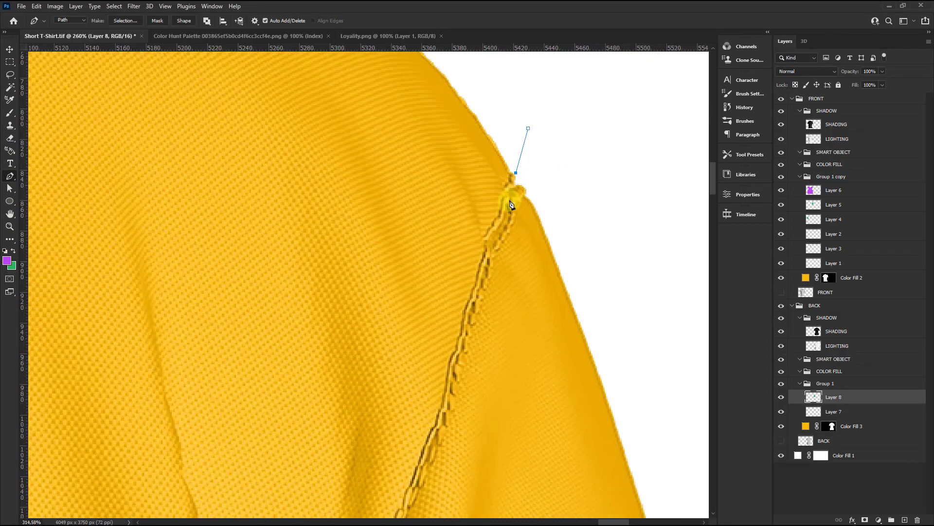
scroll(509, 193, up, 1)
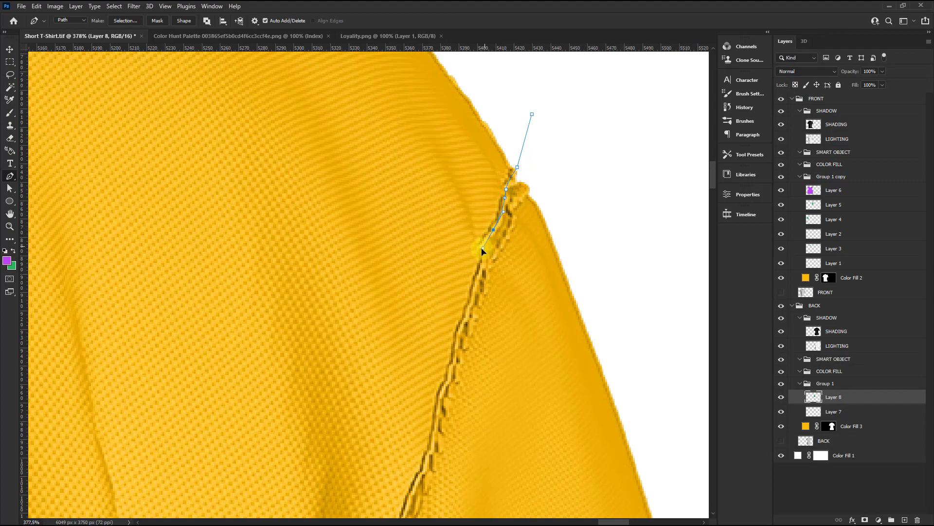
mouse_move(465, 315)
mouse_down()
mouse_move(454, 347)
mouse_move(388, 243)
mouse_move(386, 305)
mouse_up()
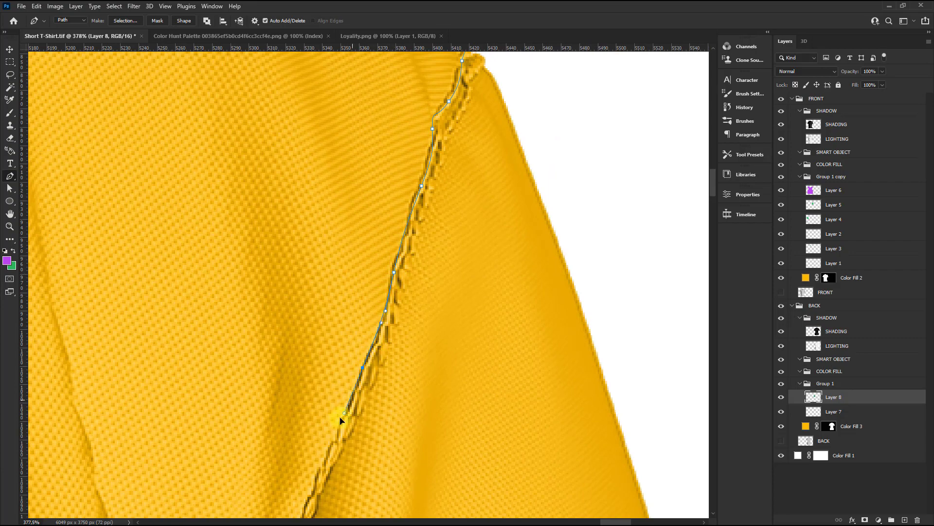
drag(333, 432, 302, 281)
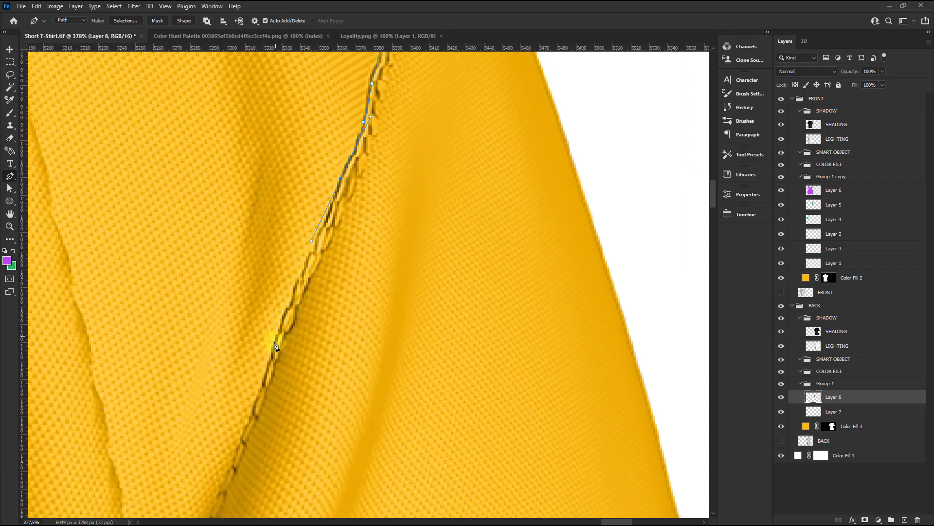
drag(276, 341, 270, 373)
scroll(255, 403, down, 2)
drag(247, 409, 246, 164)
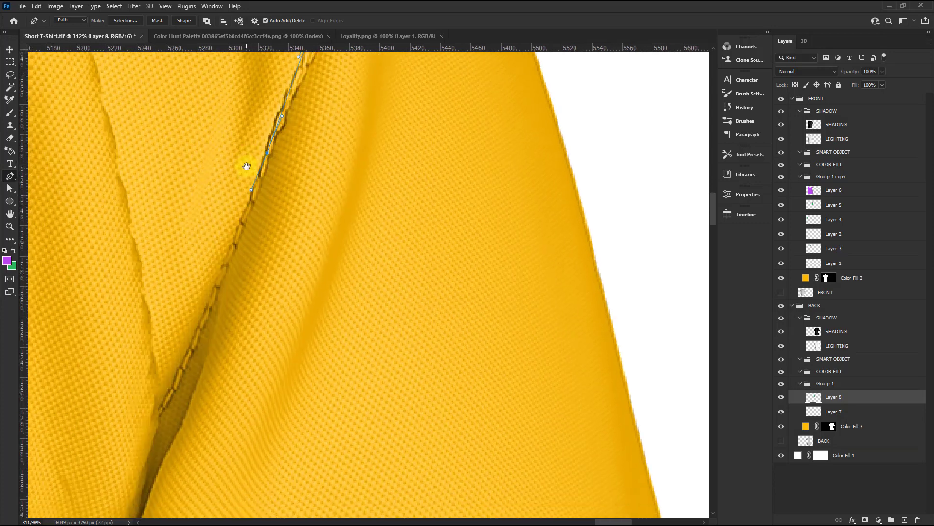
drag(160, 414, 130, 445)
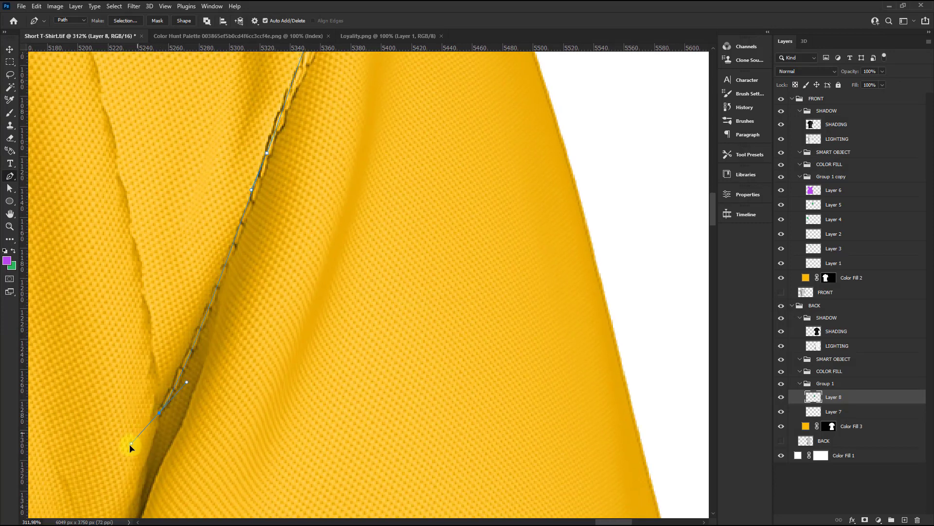
alt+click(160, 414)
Continue the right sleeve path with curved anchors along the armpit seam.
scroll(162, 429, up, 2)
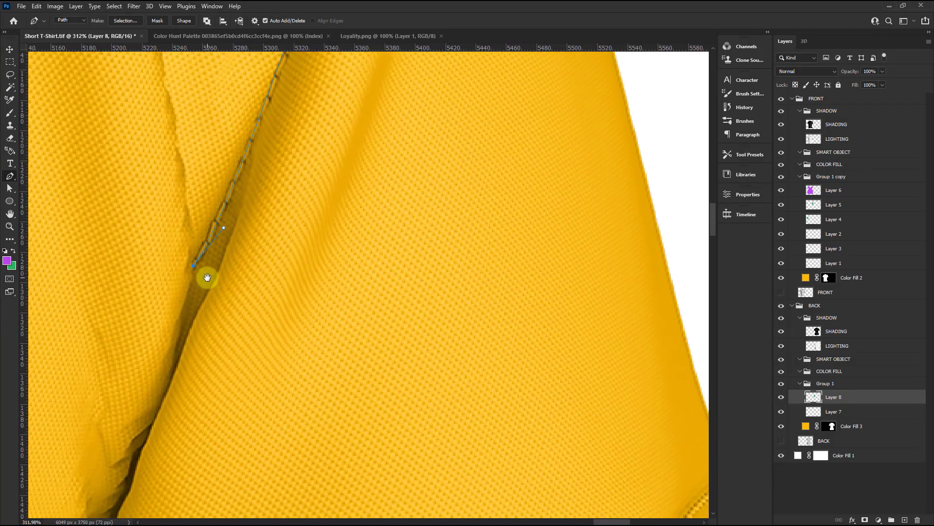
scroll(207, 274, up, 1)
drag(156, 417, 236, 167)
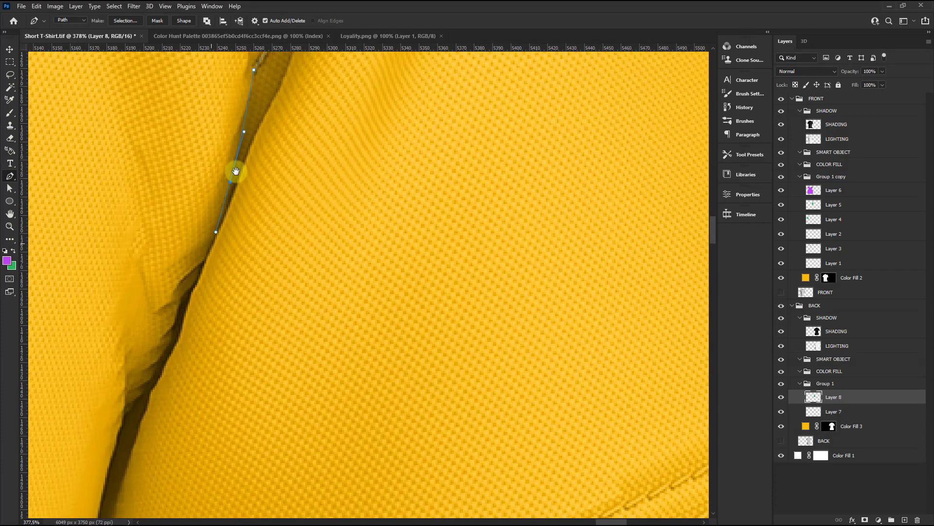
scroll(204, 240, up, 1)
scroll(204, 240, up, 1)
drag(203, 246, 167, 287)
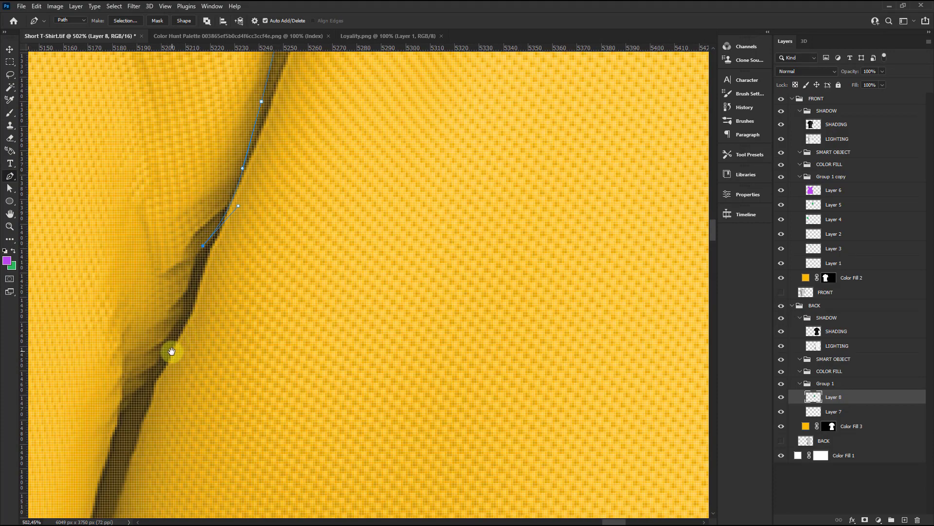
drag(171, 350, 207, 263)
drag(173, 302, 108, 358)
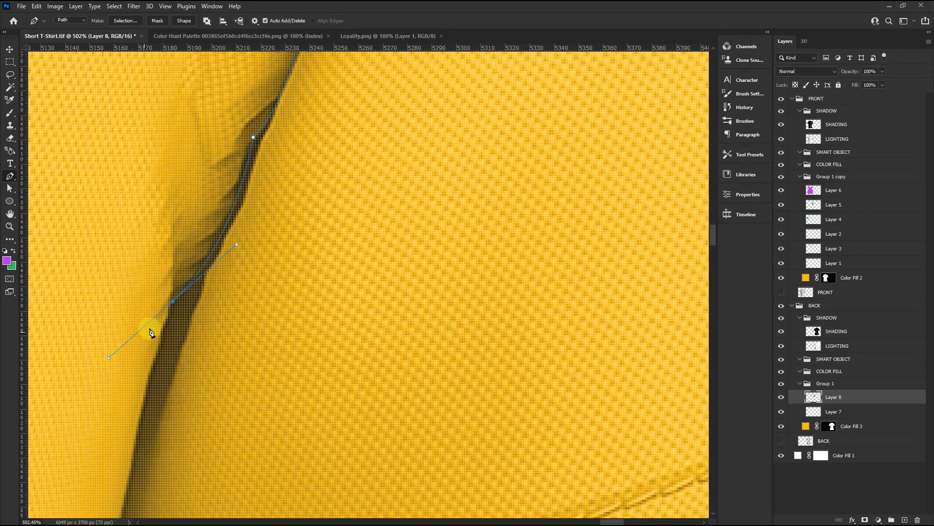
Extend the path past the sleeve hem and close the outline around the right sleeve.
scroll(174, 305, down, 5)
scroll(182, 313, down, 2)
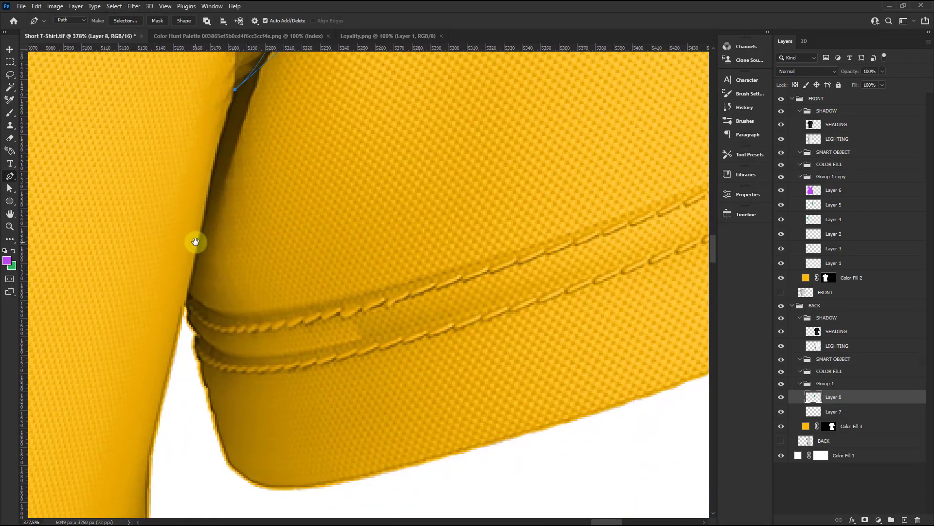
click(195, 262)
click(186, 307)
click(176, 355)
click(166, 418)
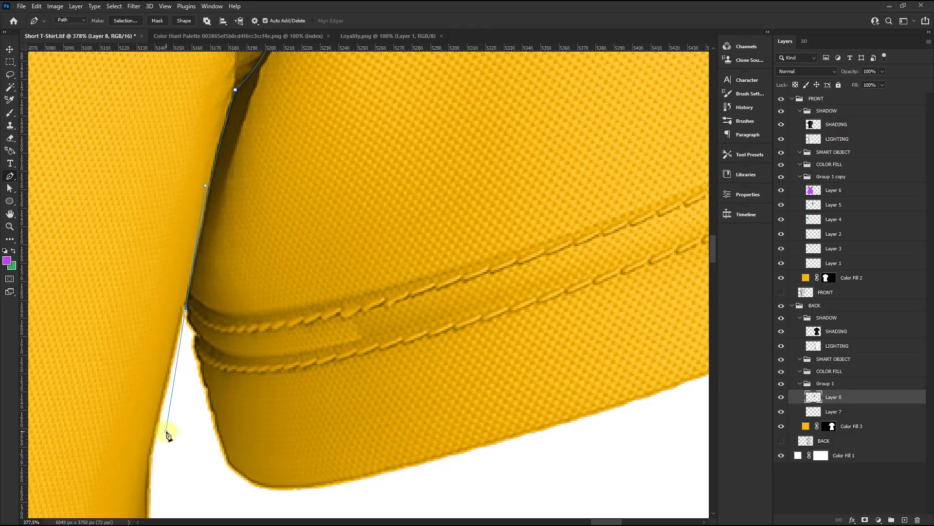
scroll(167, 433, down, 5)
scroll(163, 382, down, 3)
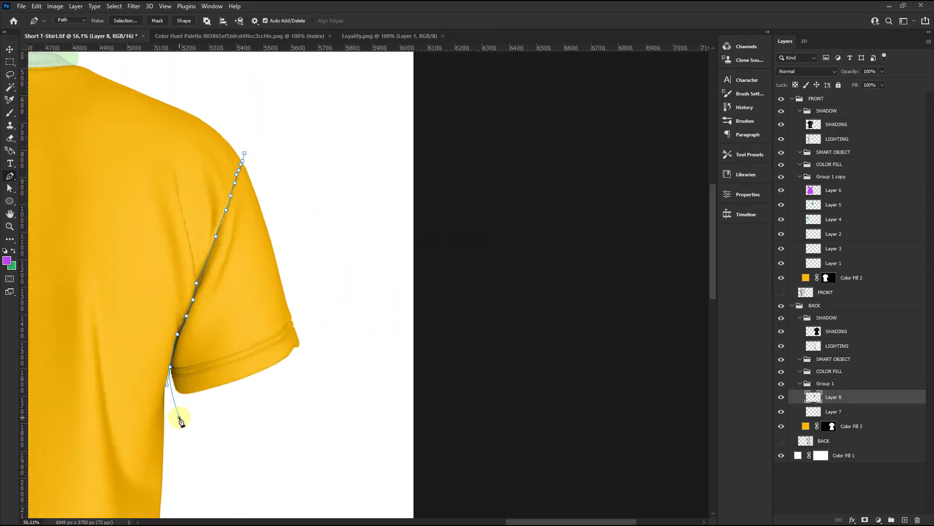
click(180, 416)
click(229, 398)
click(329, 393)
click(340, 265)
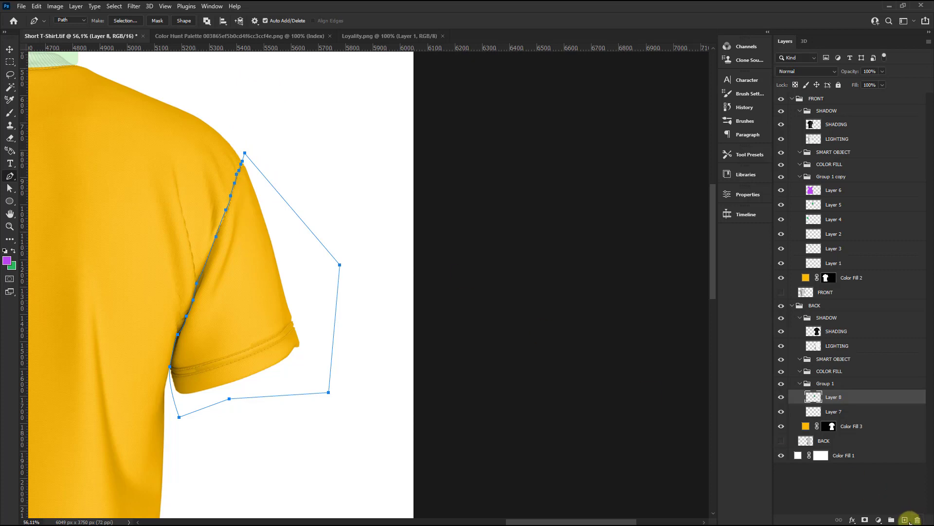
On new Layer 9, fill the right sleeve selection with green and deselect.
click(905, 520)
scroll(500, 311, down, 2)
scroll(500, 311, down, 1)
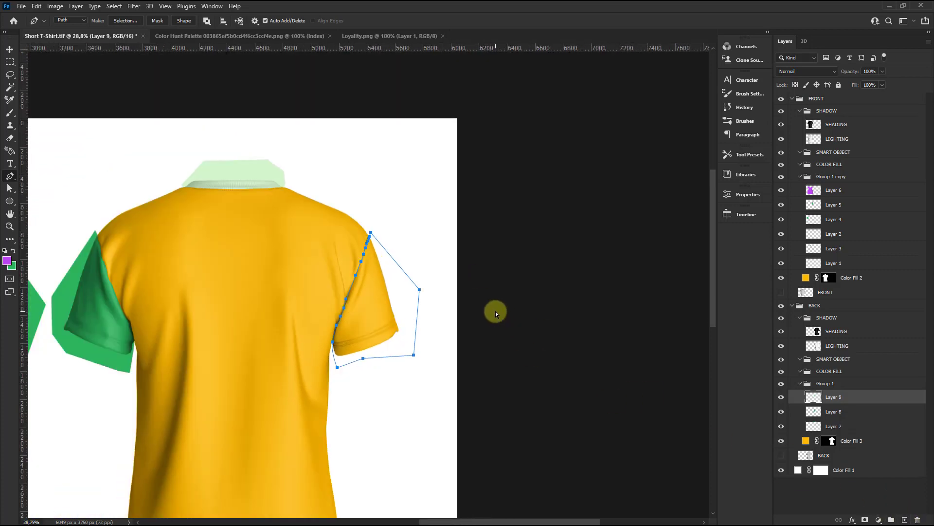
key(ctrl+Return)
key(ctrl+BackSpace)
key(ctrl+d)
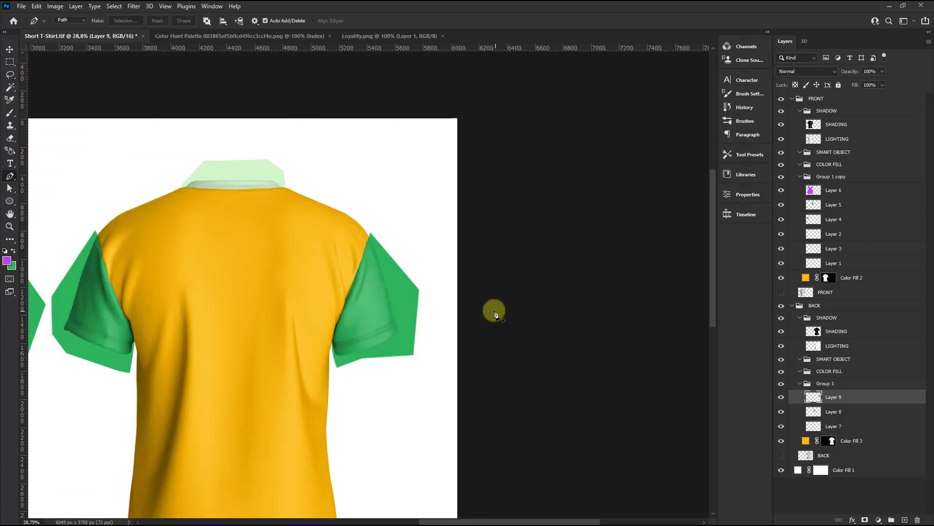
scroll(388, 233, down, 3)
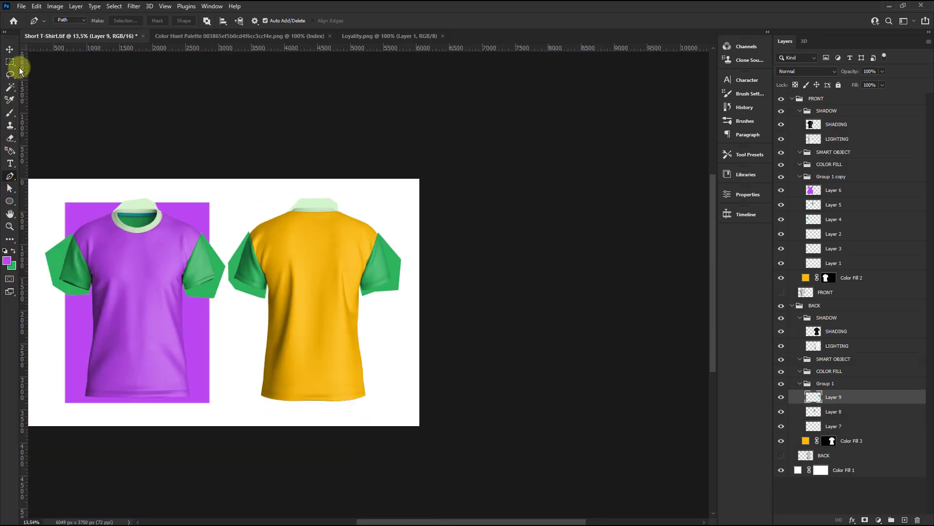
Fill a purple rectangle around the back shirt on new Layer 10, then deselect.
click(10, 61)
click(13, 250)
scroll(316, 259, up, 2)
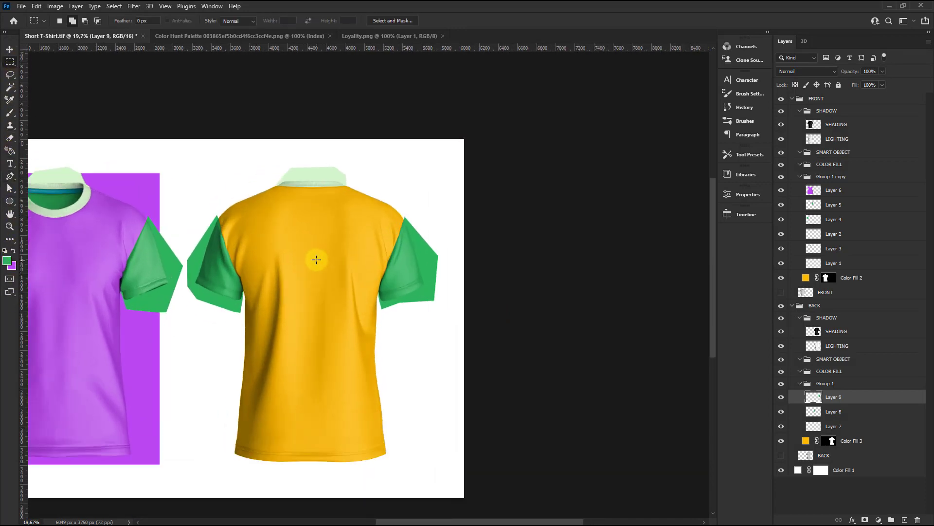
scroll(220, 141, up, 3)
scroll(221, 146, down, 2)
drag(189, 153, 405, 473)
click(903, 517)
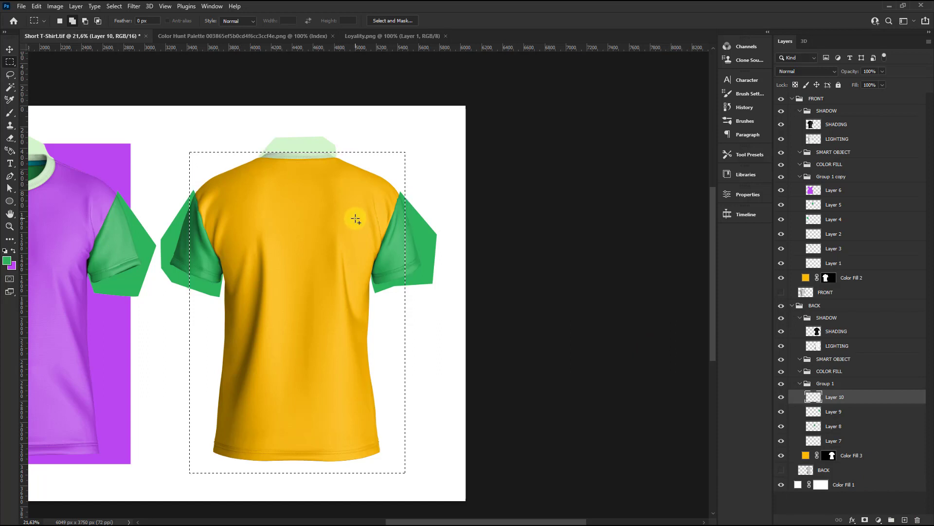
key(ctrl+BackSpace)
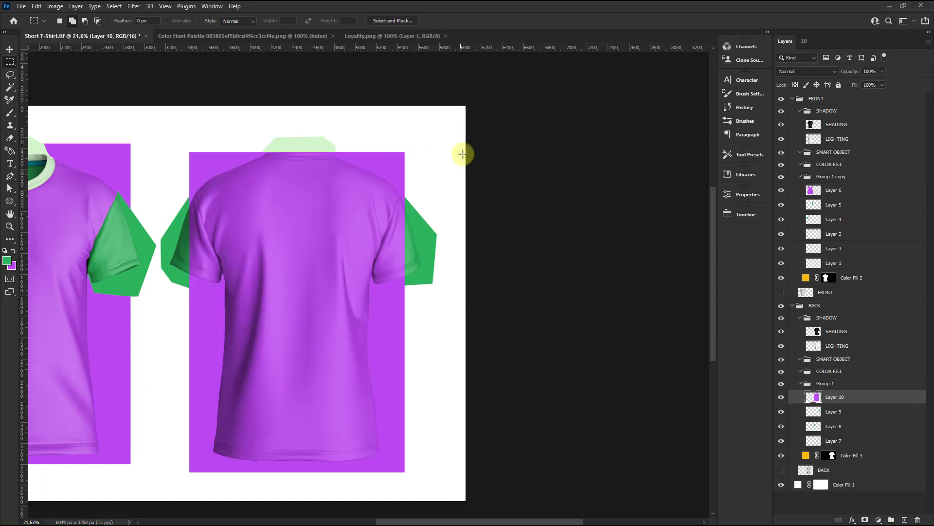
alt+scroll(453, 153, down, 2)
click(9, 49)
key(ctrl+d)
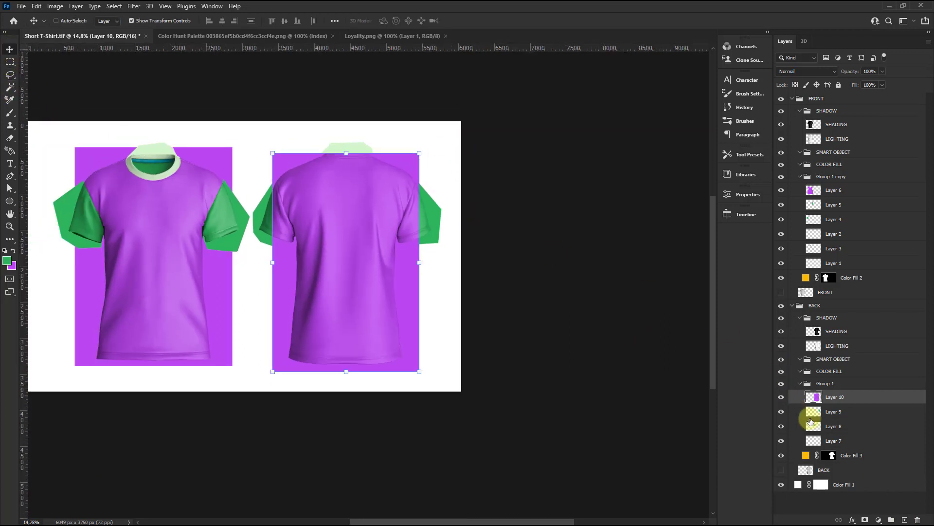
Load the sleeve and collar layer shapes, then select the back shirt's body outline.
ctrl+click(814, 412)
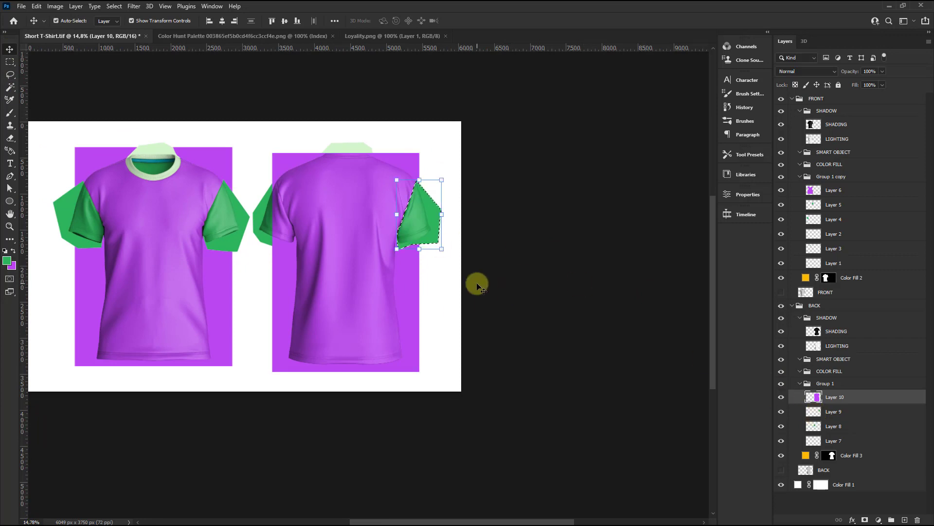
ctrl+click(813, 427)
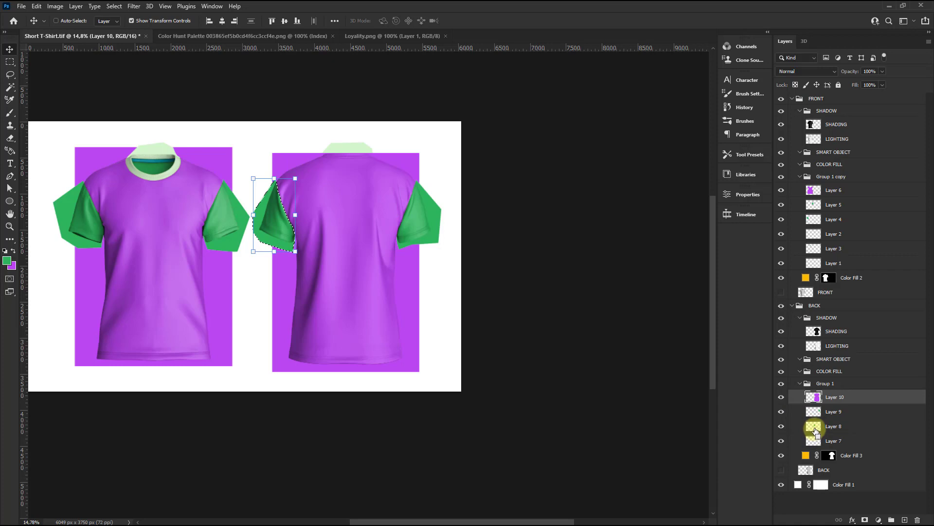
ctrl+click(820, 442)
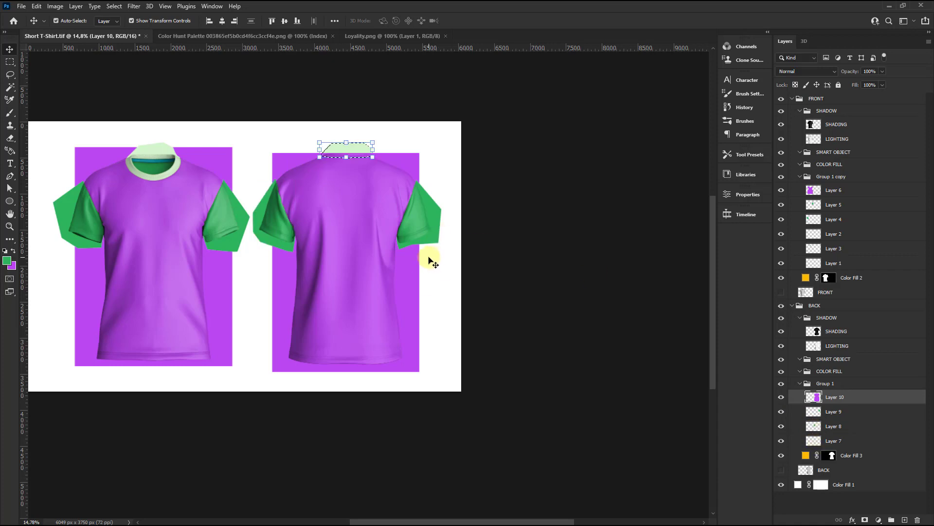
key(ctrl)
key(ctrl+d)
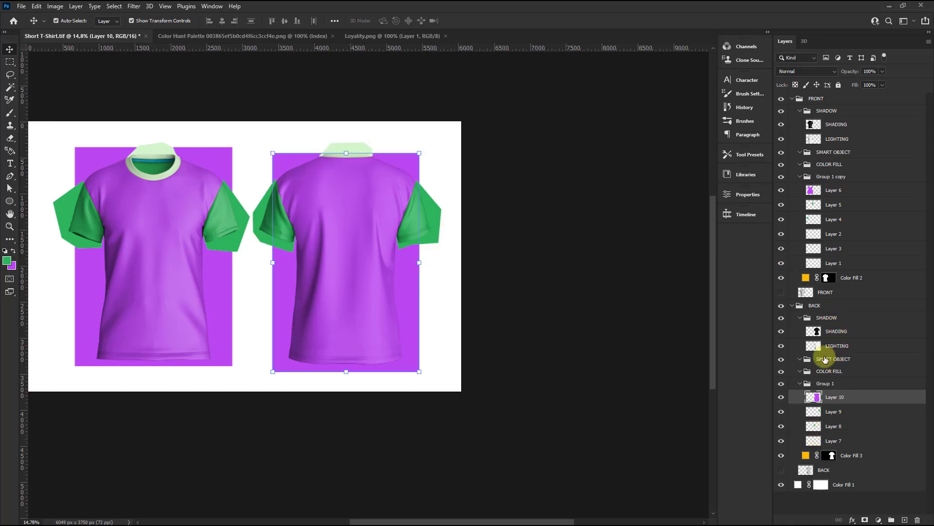
ctrl+click(808, 350)
Delete the back shirt's purple, sleeve and collar fill outside the shirt, then deselect.
key(m)
right_click(329, 216)
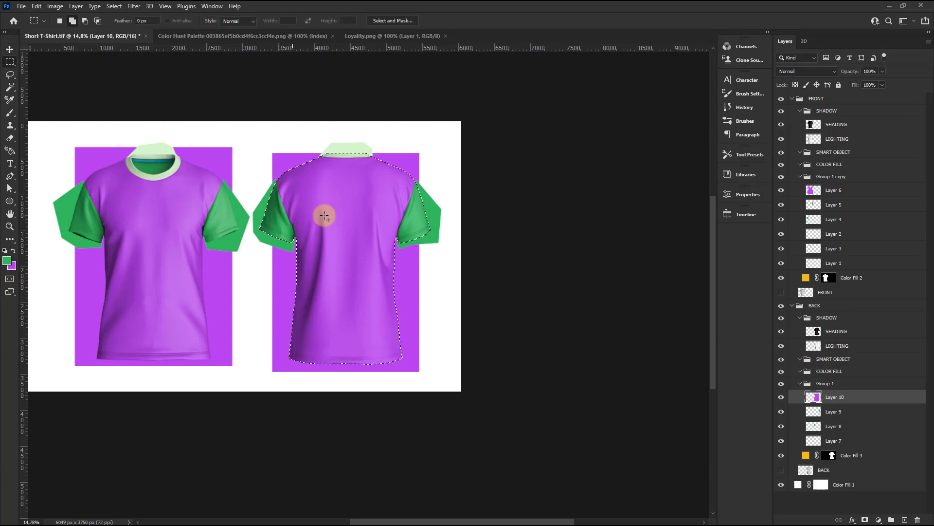
click(350, 229)
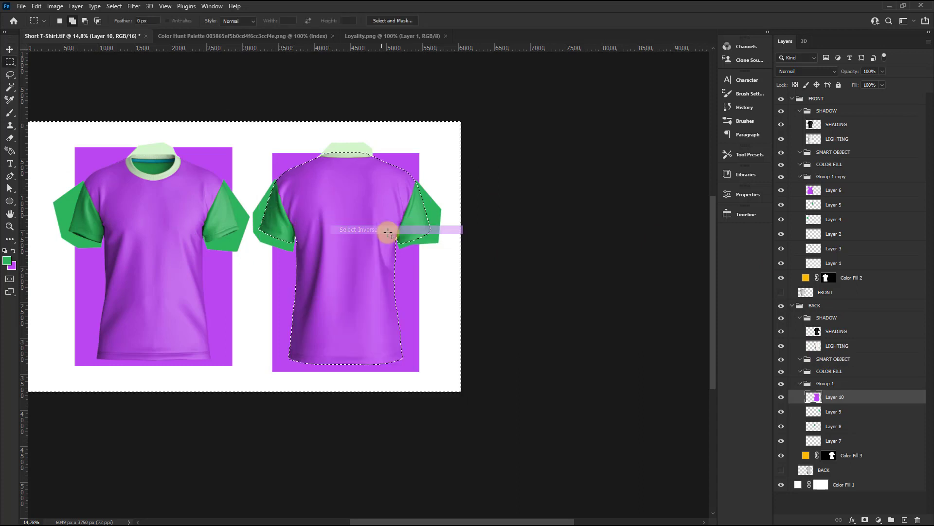
key(Delete)
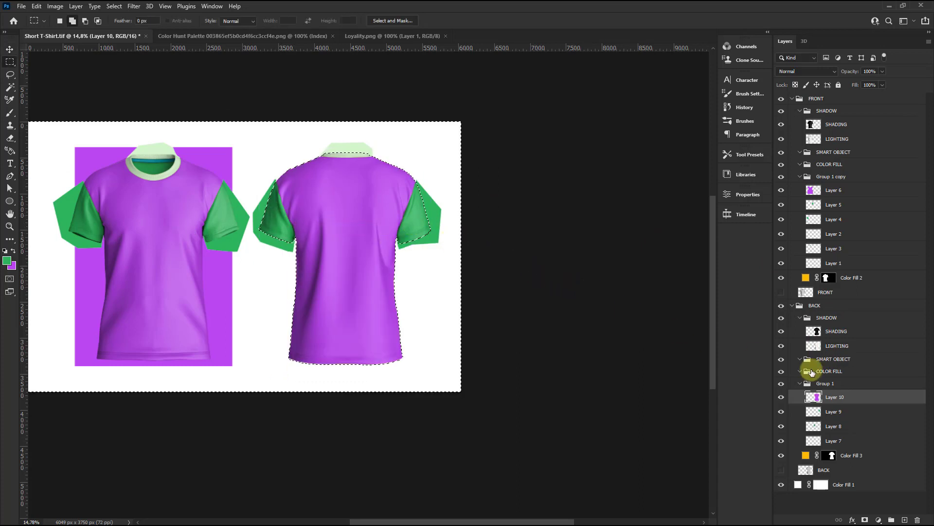
click(831, 411)
key(Delete)
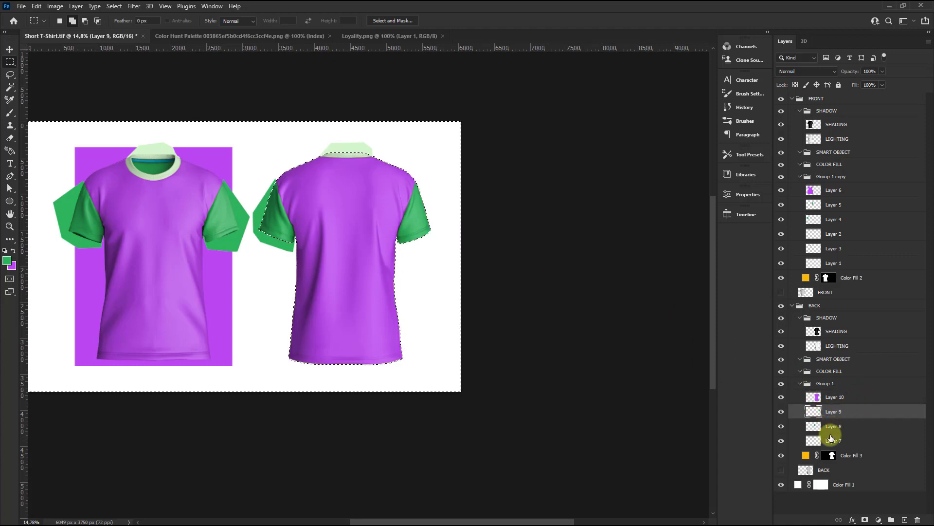
click(831, 427)
key(Delete)
click(837, 444)
key(Delete)
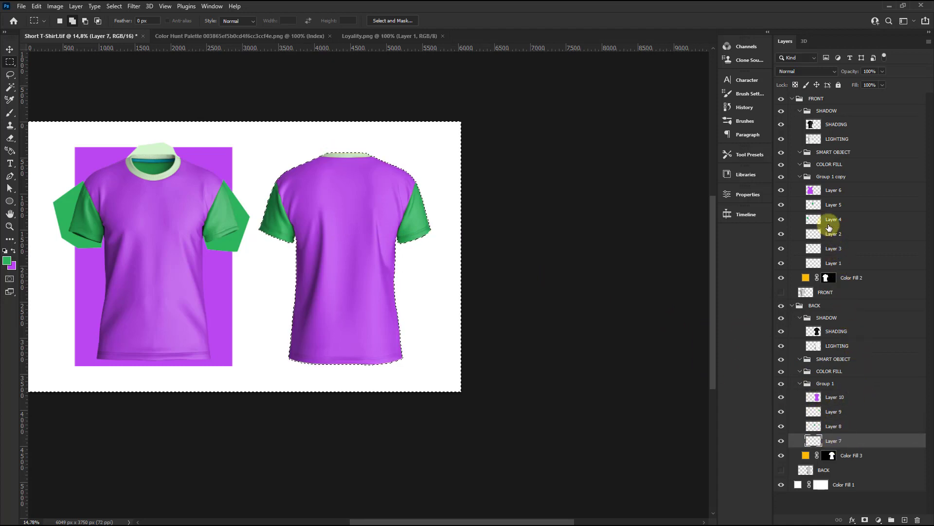
key(ctrl+d)
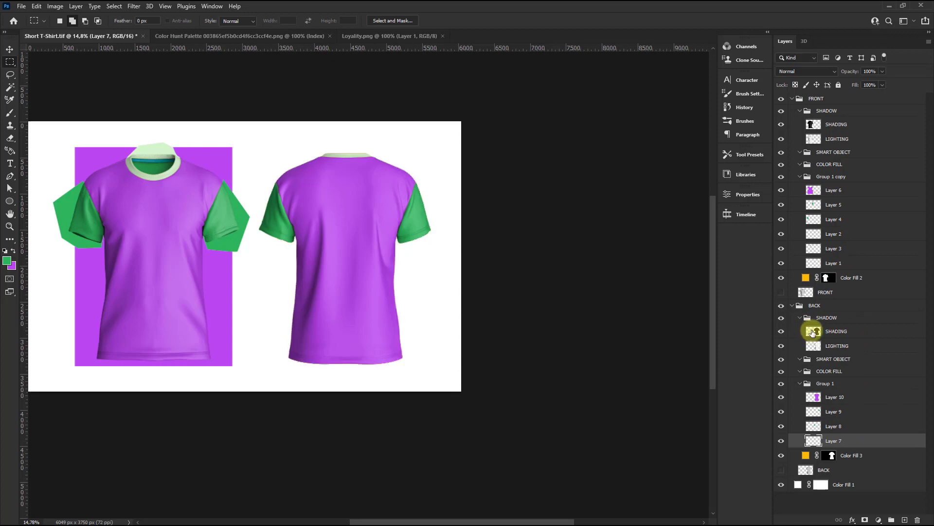
Load the front shirt's outline from Layer 6 and invert the selection.
click(833, 191)
drag(834, 191, 817, 140)
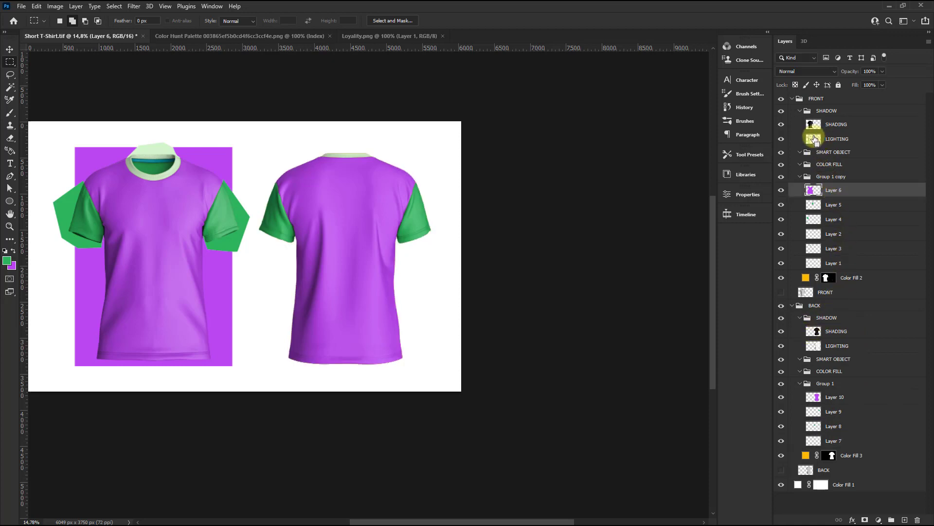
ctrl+click(814, 139)
right_click(154, 211)
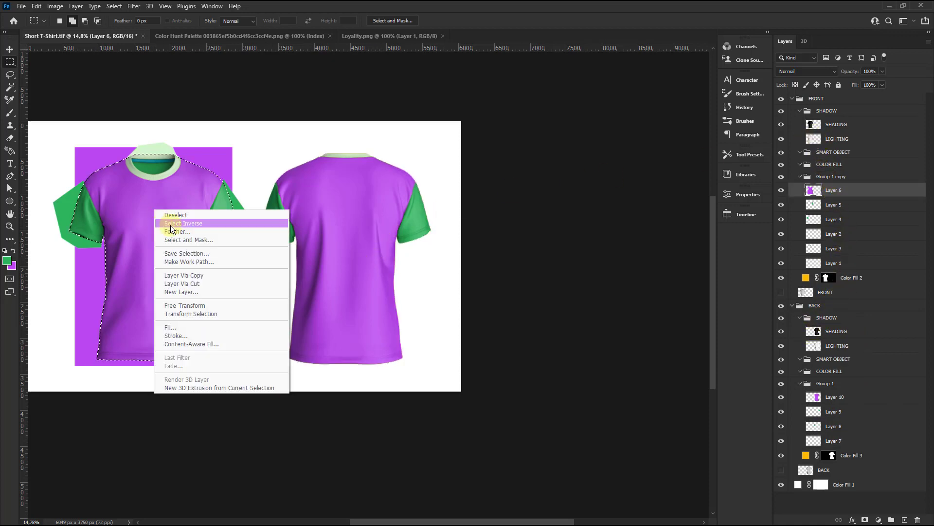
click(175, 223)
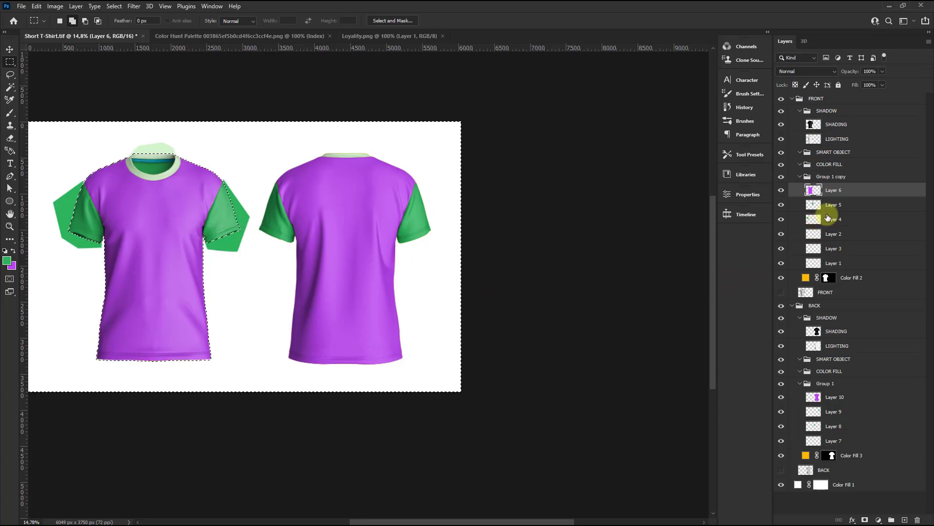
double_click(840, 204)
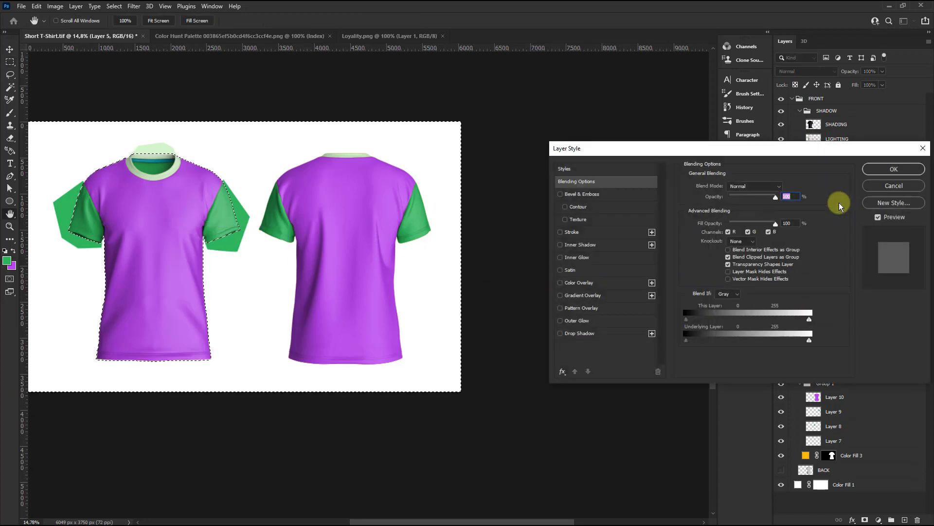
click(893, 184)
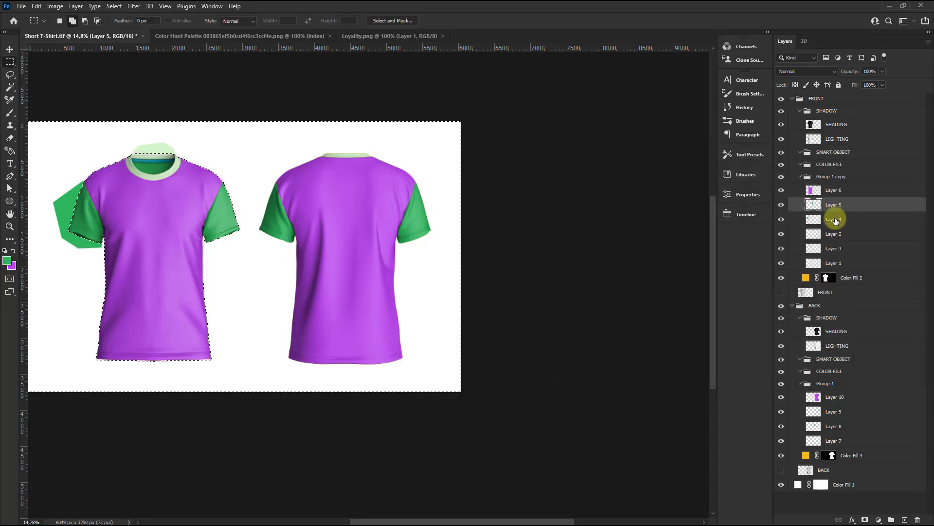
Inspect front part Layers 4, 2, 3 and 1, then select Color Fill 2 and Color Fill 3.
click(845, 219)
click(837, 234)
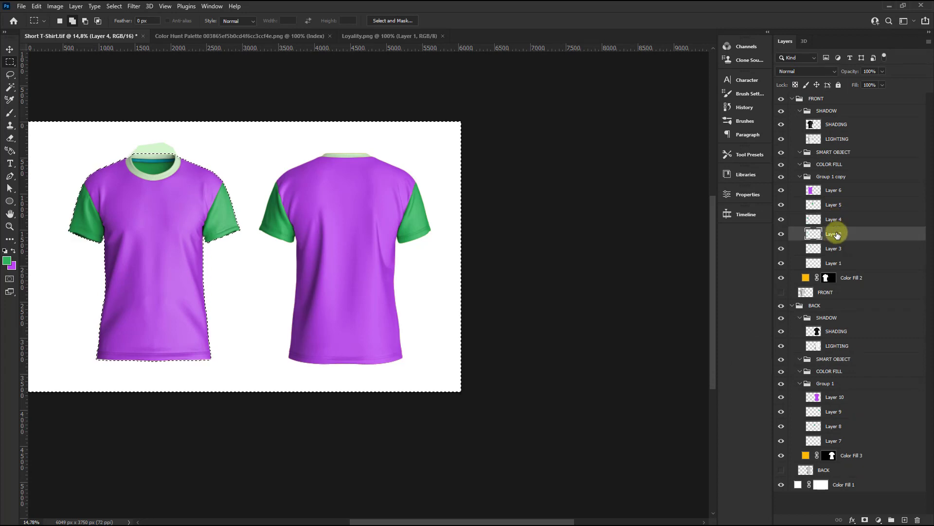
click(834, 248)
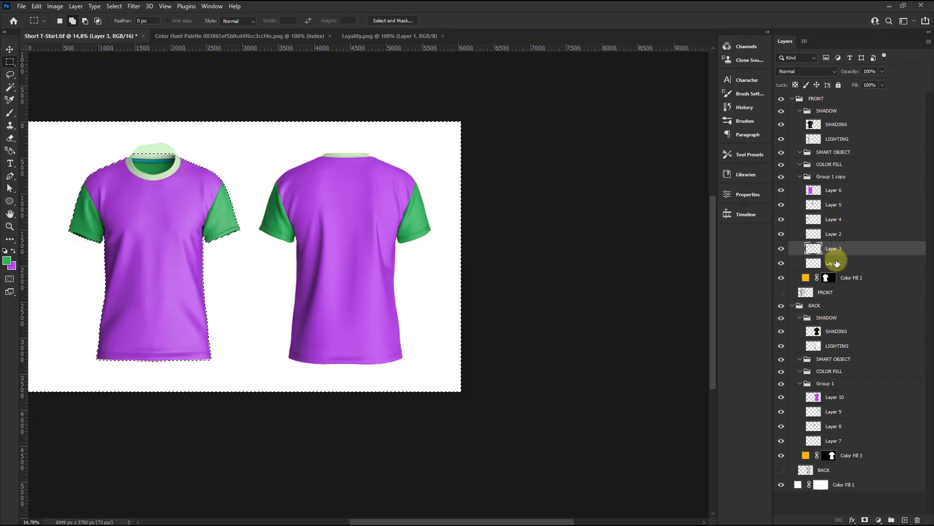
click(837, 264)
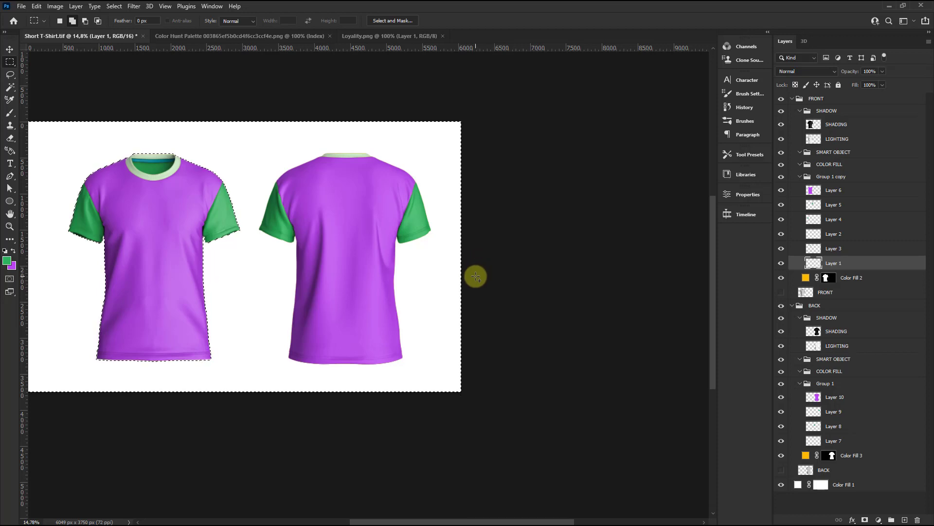
click(10, 49)
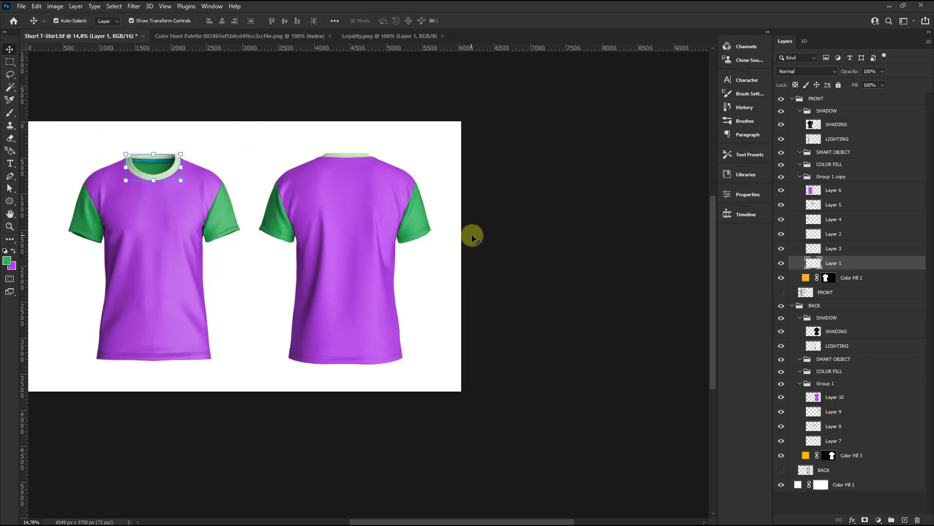
click(512, 219)
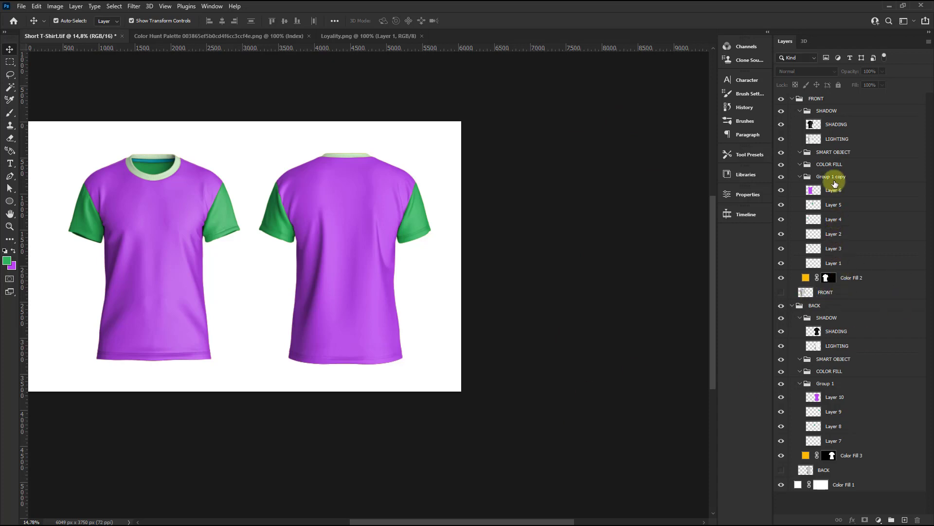
click(853, 279)
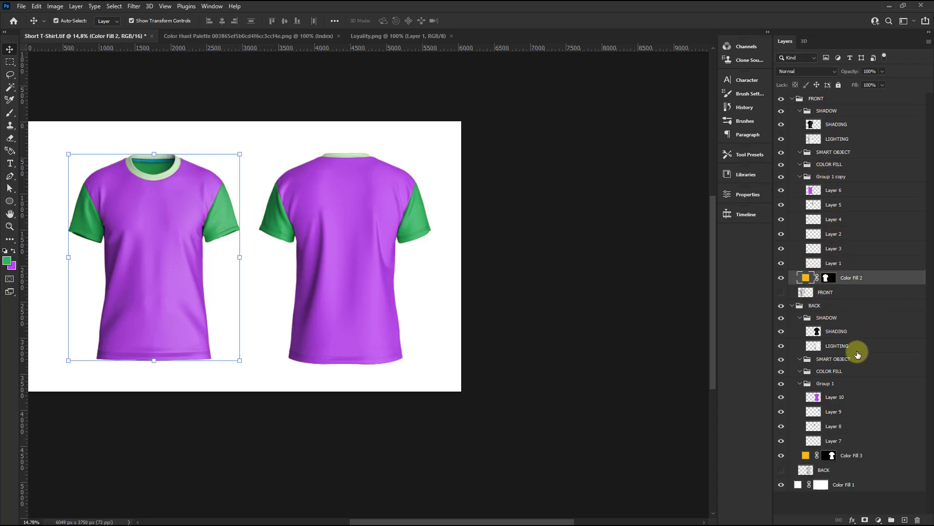
ctrl+click(856, 460)
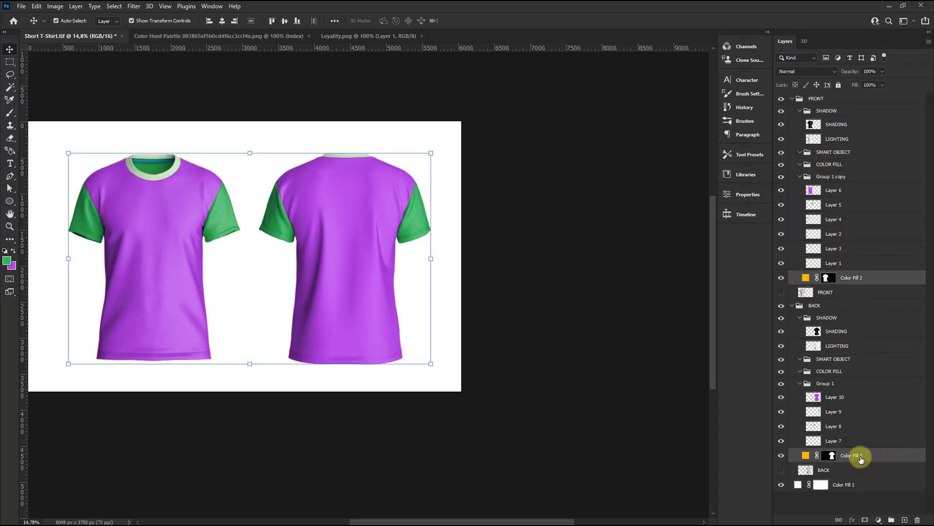
Delete the Color Fill 2 and Color Fill 3 layers.
drag(861, 460, 918, 520)
scroll(560, 312, down, 1)
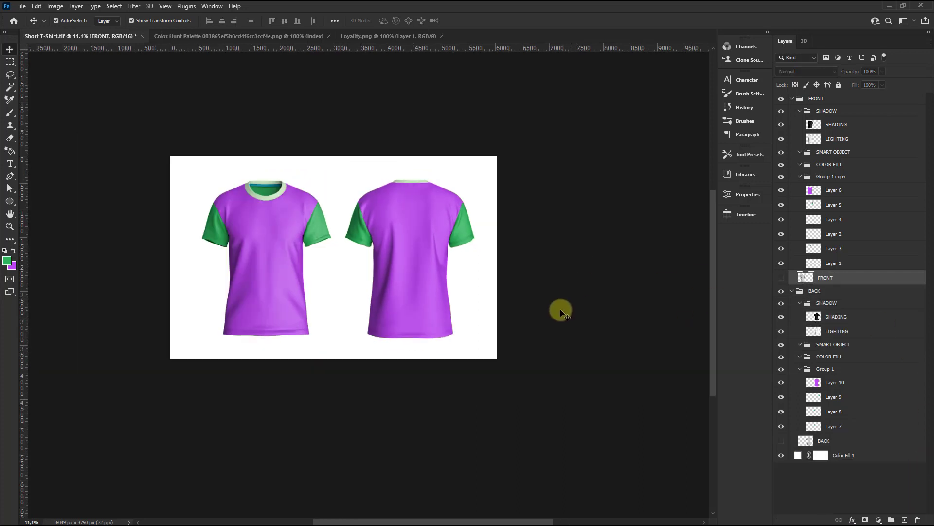
click(560, 310)
scroll(421, 303, up, 1)
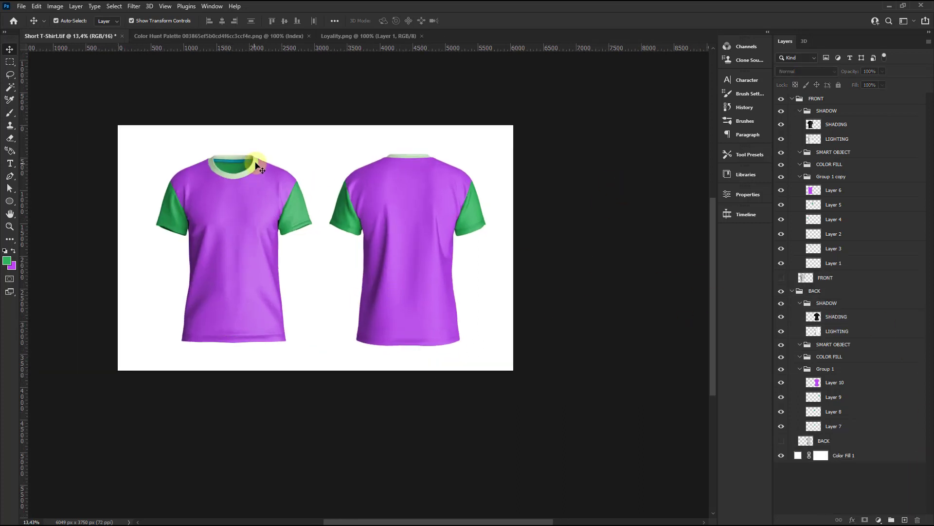
Float the Color Hunt palette image in its own window beside the mockup.
mouse_move(296, 42)
mouse_down()
mouse_move(279, 59)
mouse_move(648, 156)
mouse_up()
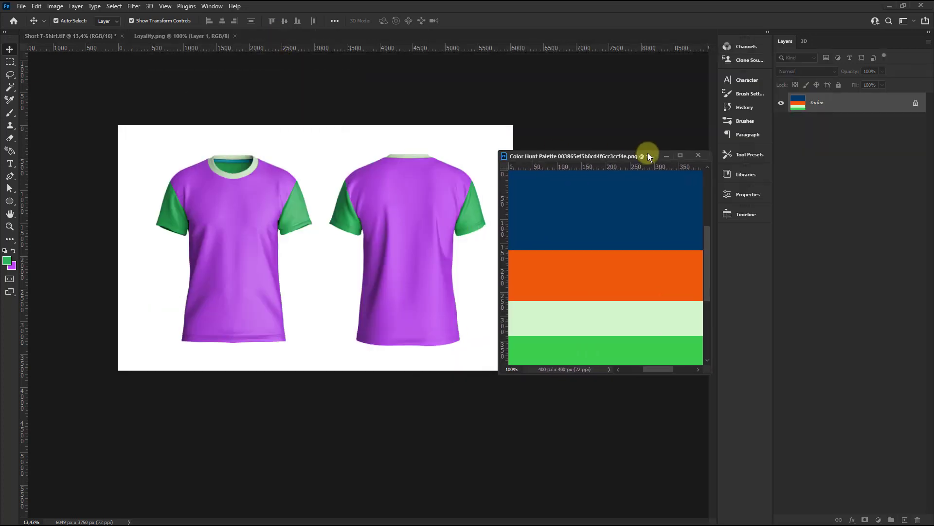
click(290, 181)
scroll(246, 183, down, 1)
scroll(385, 190, up, 2)
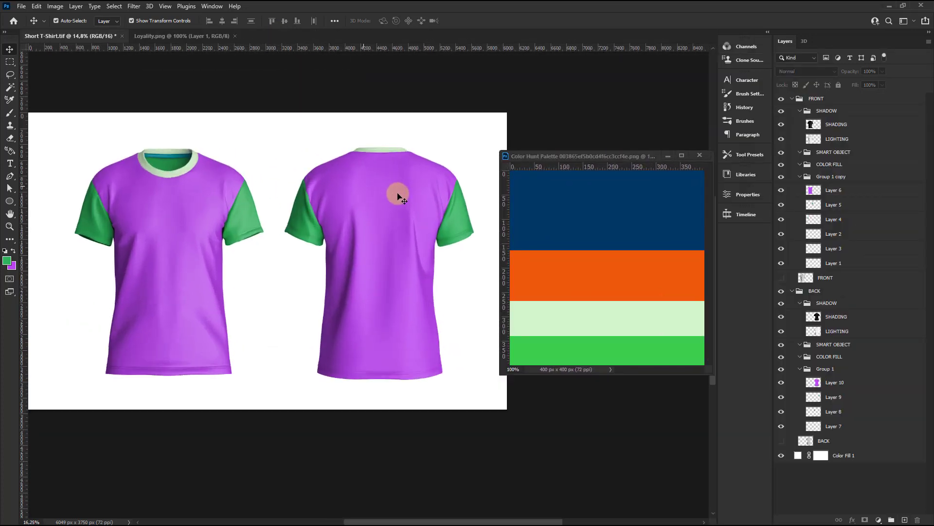
scroll(458, 195, up, 1)
scroll(404, 209, down, 1)
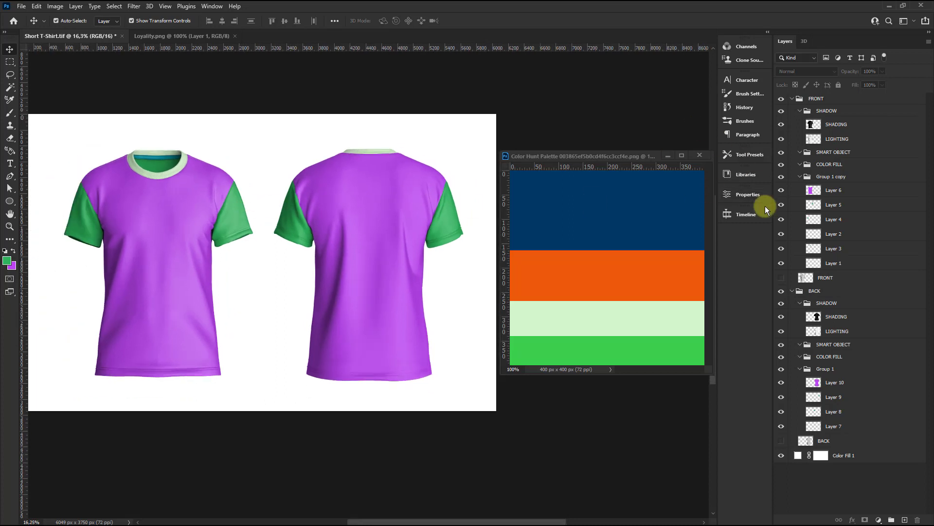
click(798, 180)
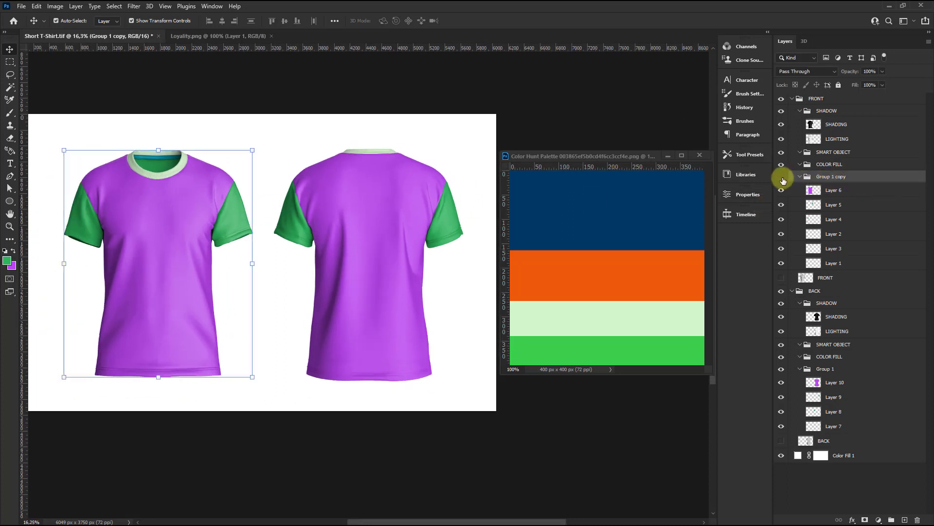
Hide Group 1 copy so the front shirt shows plain white.
click(782, 178)
scroll(104, 236, up, 1)
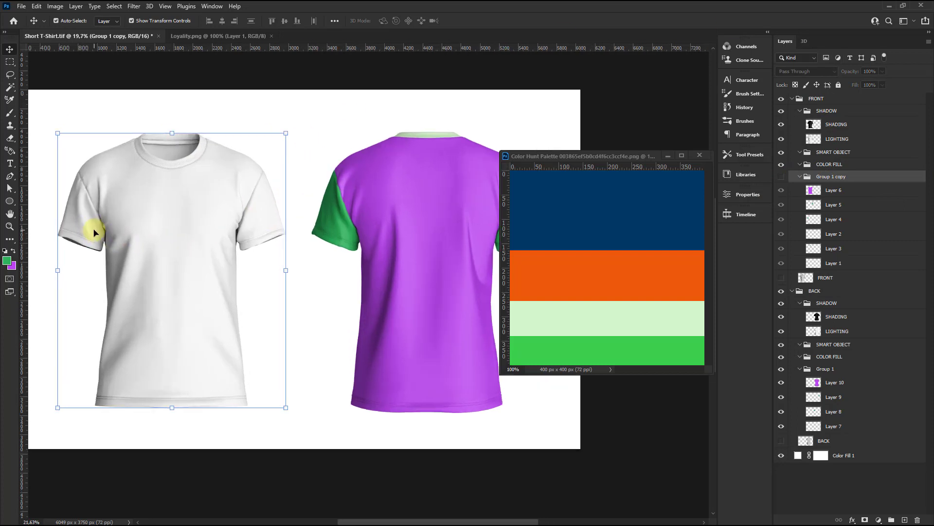
scroll(92, 229, up, 1)
Lighten the front LIGHTING layer's midtones to 1.10 with Levels.
click(819, 141)
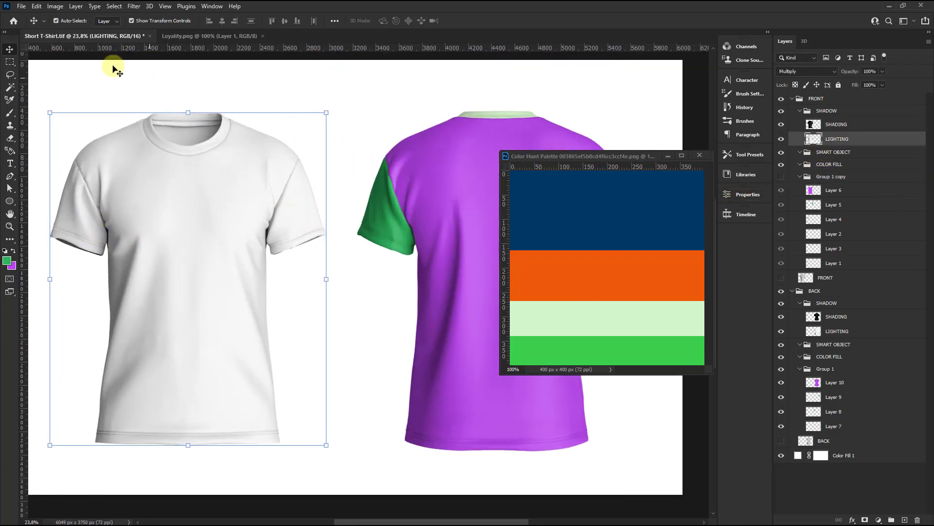
click(55, 7)
mouse_move(70, 31)
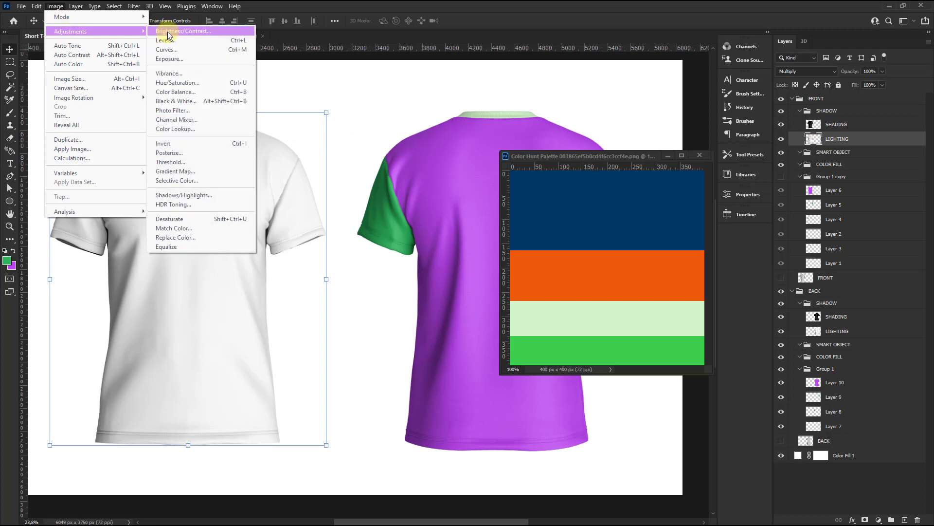
click(165, 40)
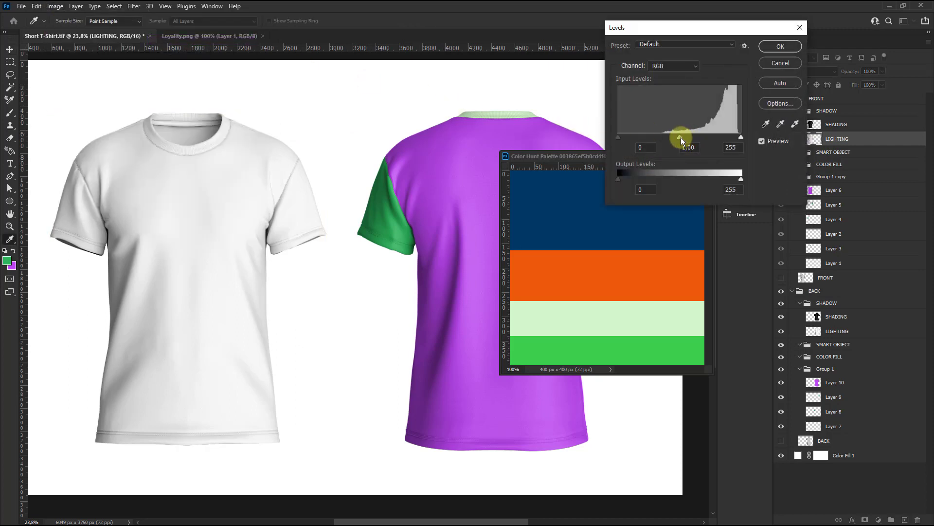
drag(680, 137, 676, 137)
click(780, 46)
key(v)
click(830, 189)
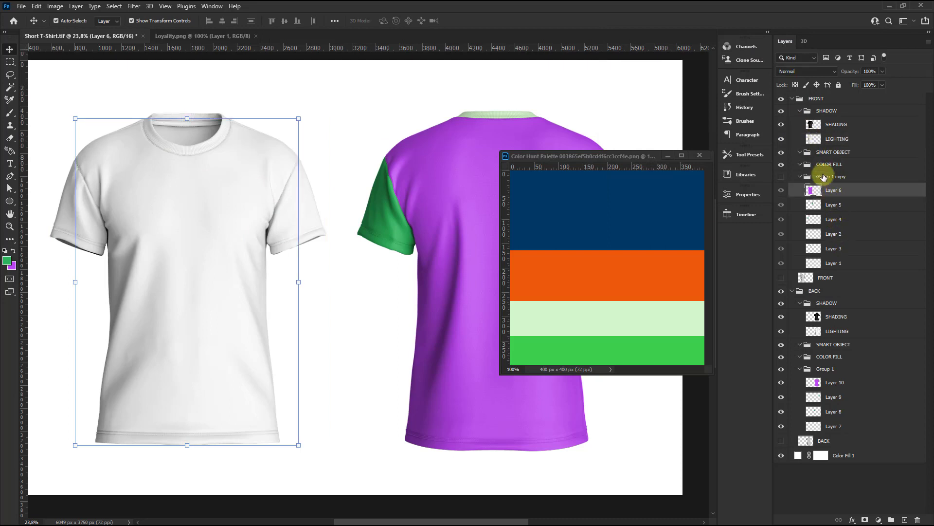
click(833, 165)
Add a palette-orange solid colour fill masked to the front shirt body from Layer 6.
click(880, 517)
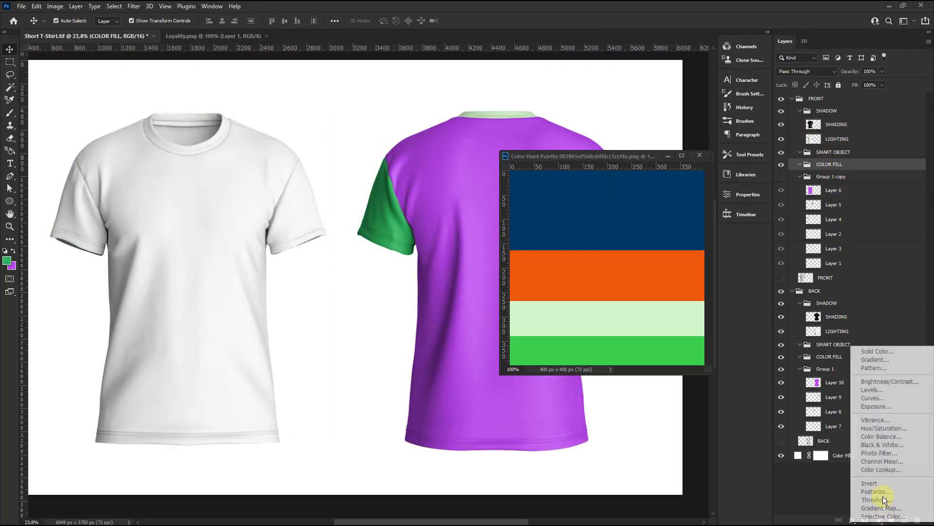
click(863, 350)
click(575, 271)
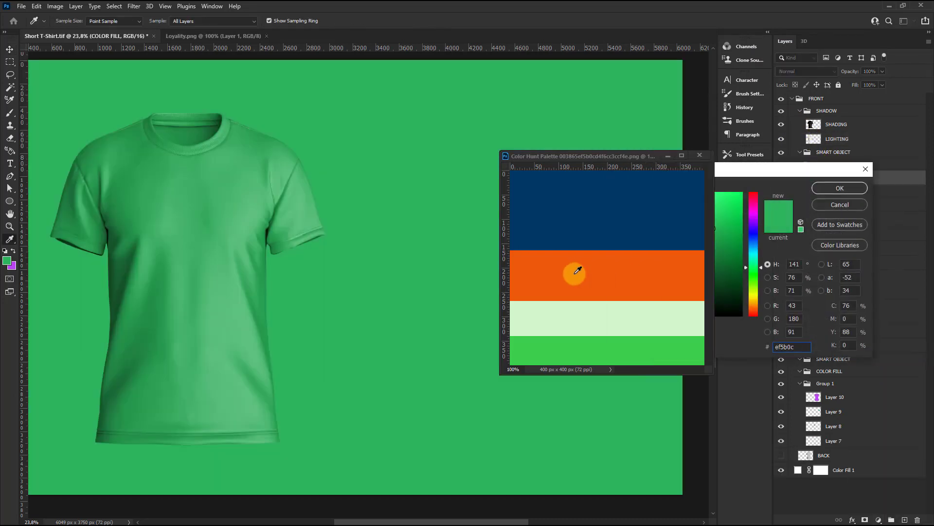
click(867, 190)
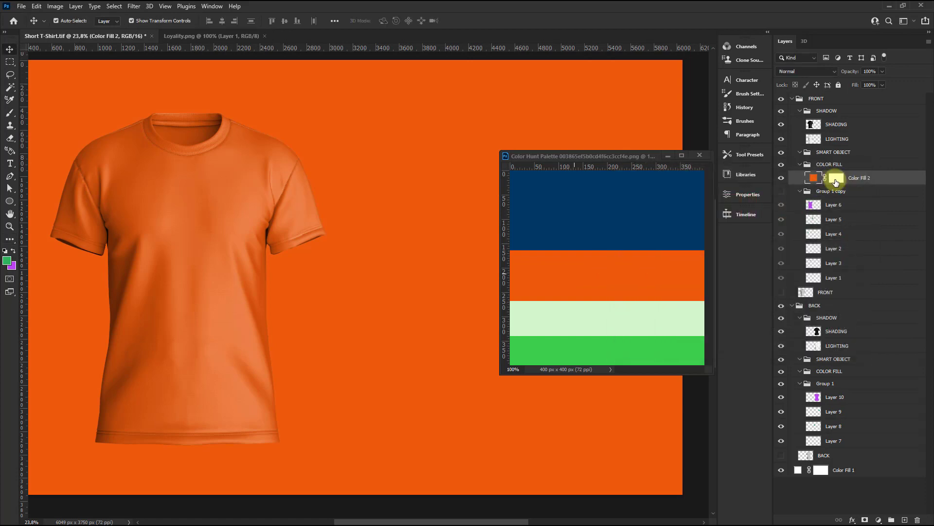
right_click(831, 180)
click(855, 199)
ctrl+click(814, 204)
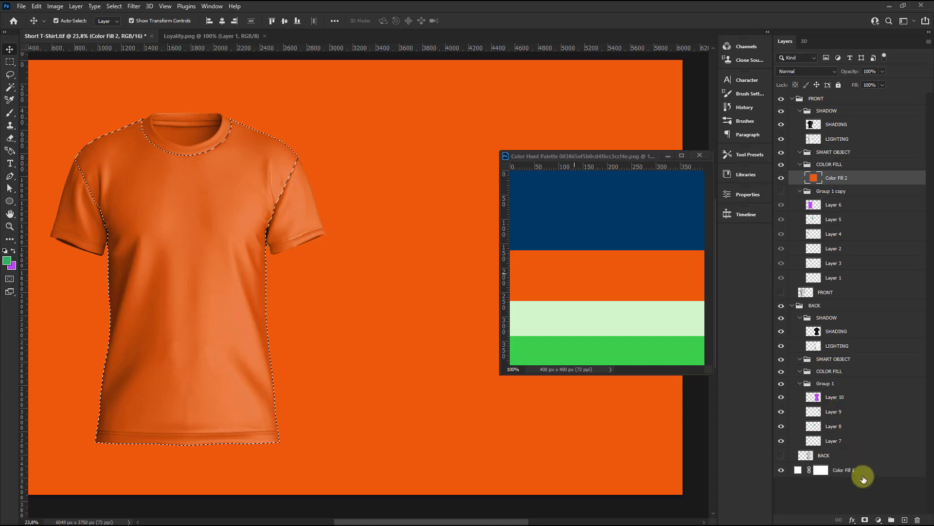
click(865, 519)
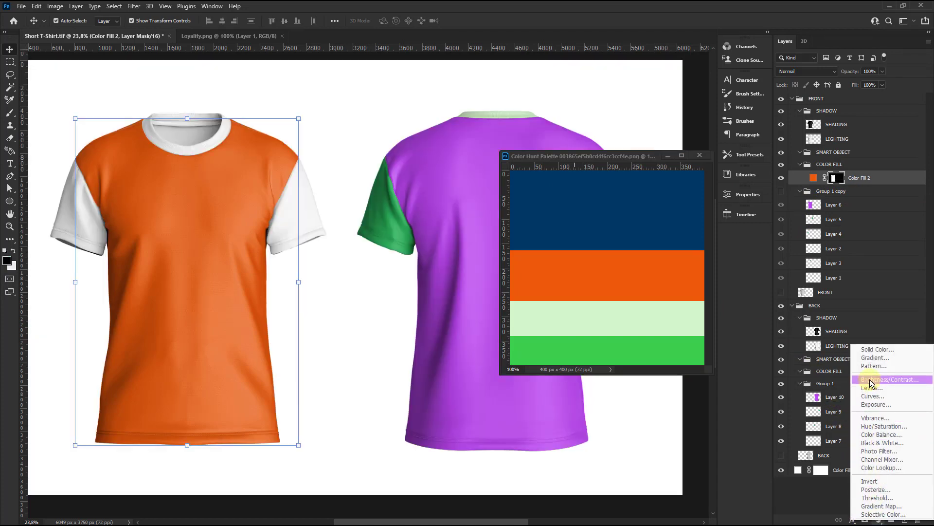
Add a second orange fill, Color Fill 3, masked to the inner collar from Layer 3.
click(875, 349)
click(564, 282)
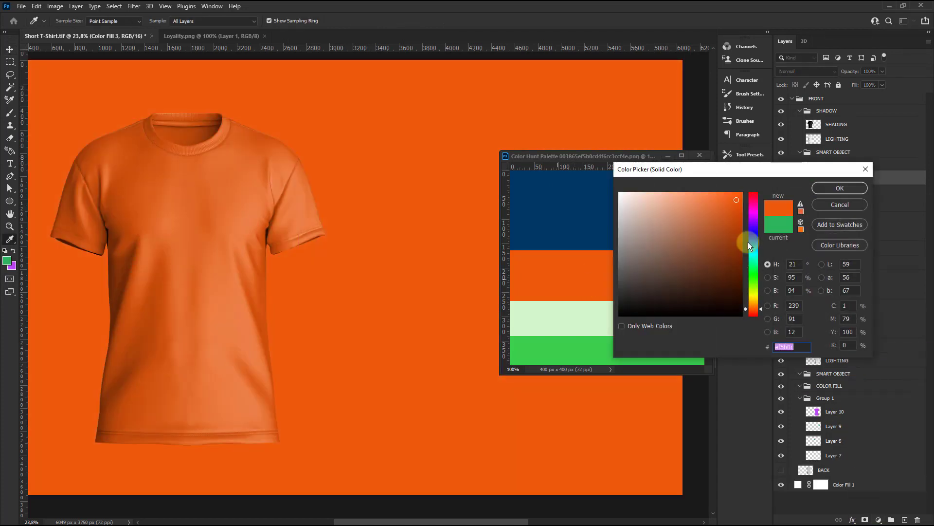
click(833, 191)
right_click(827, 178)
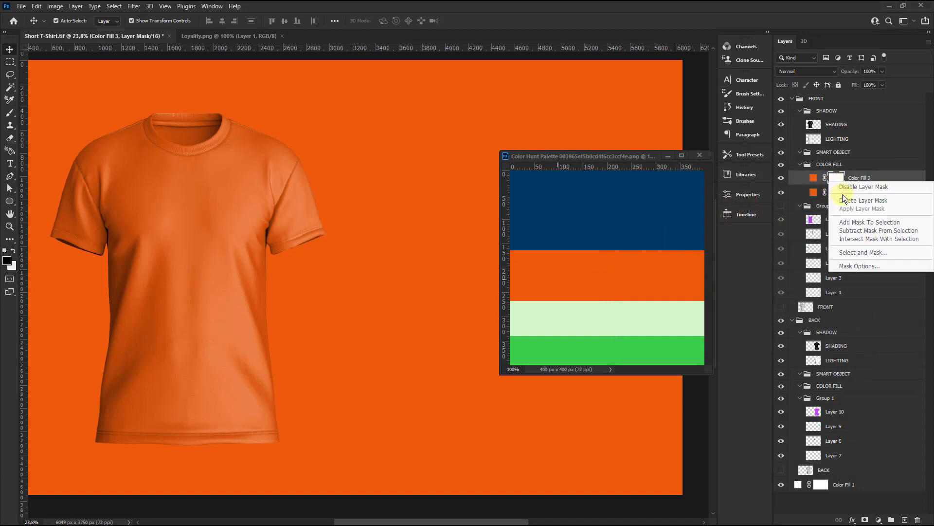
click(849, 200)
drag(834, 223, 812, 285)
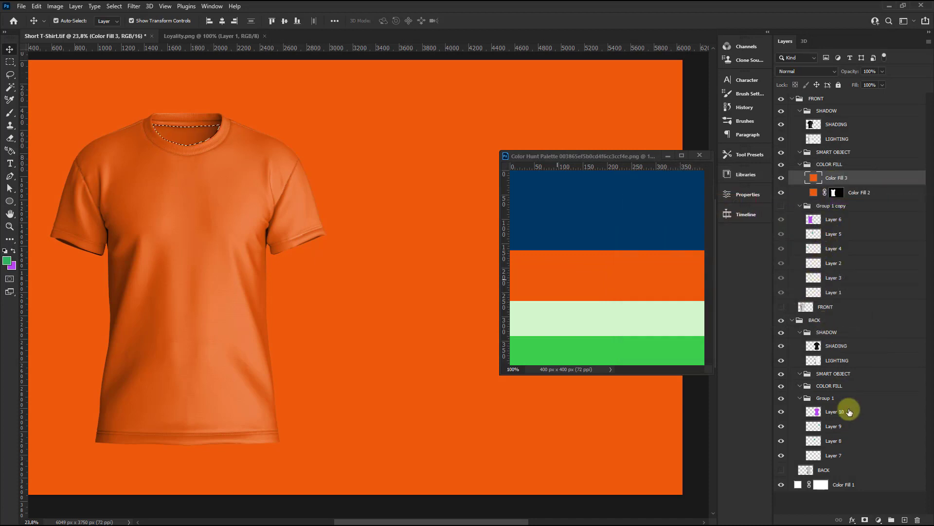
click(865, 520)
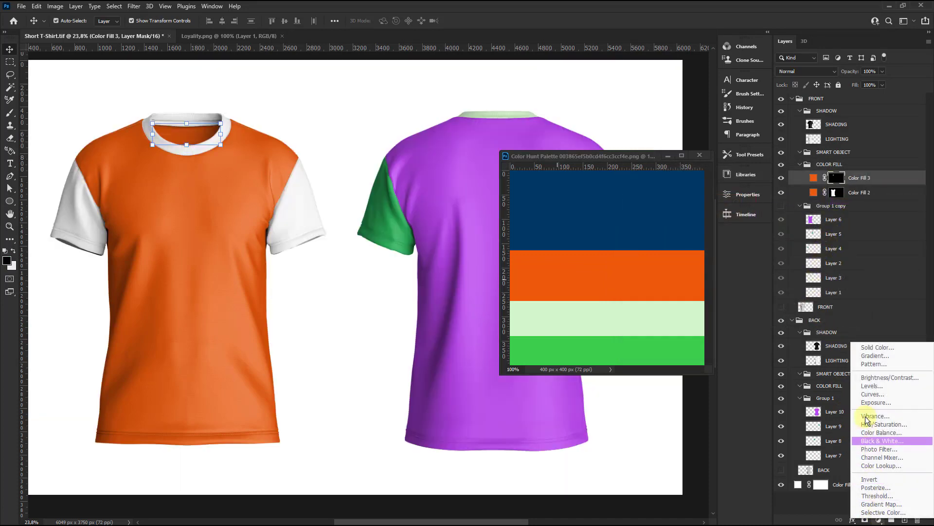
Add a light-green Color Fill 4 with an inverted, fully hidden layer mask.
click(869, 350)
click(591, 312)
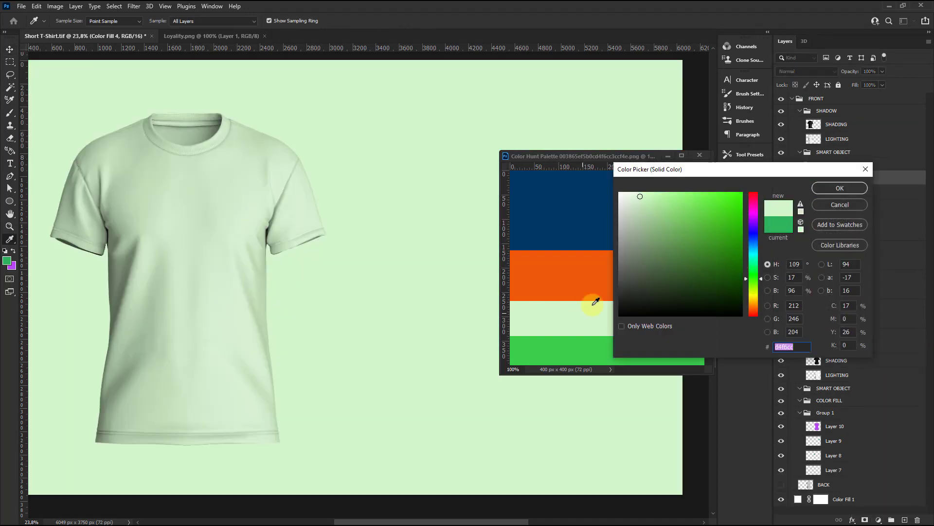
click(831, 189)
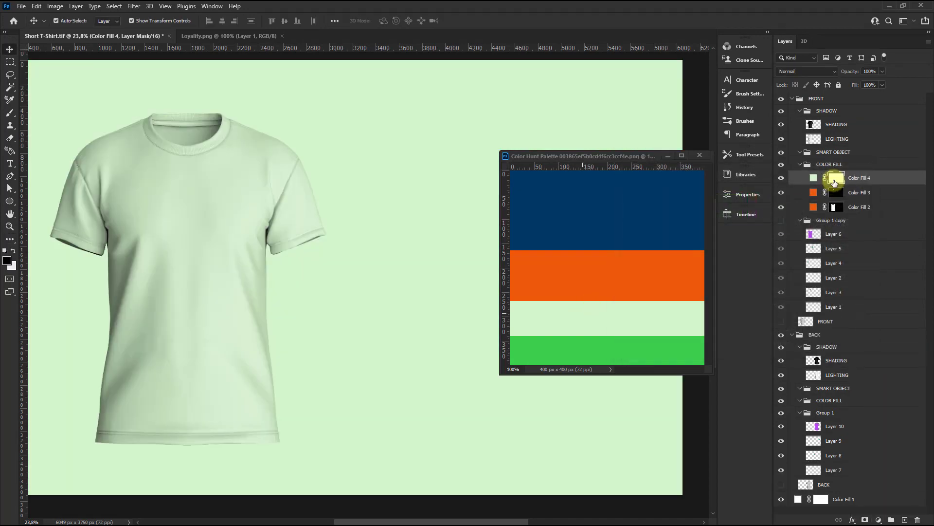
right_click(833, 185)
click(843, 199)
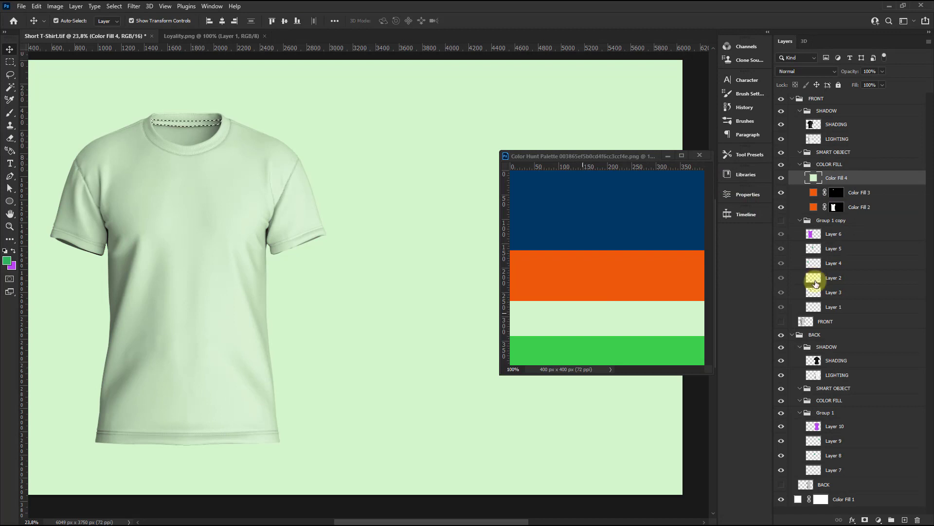
click(866, 519)
key(ctrl+i)
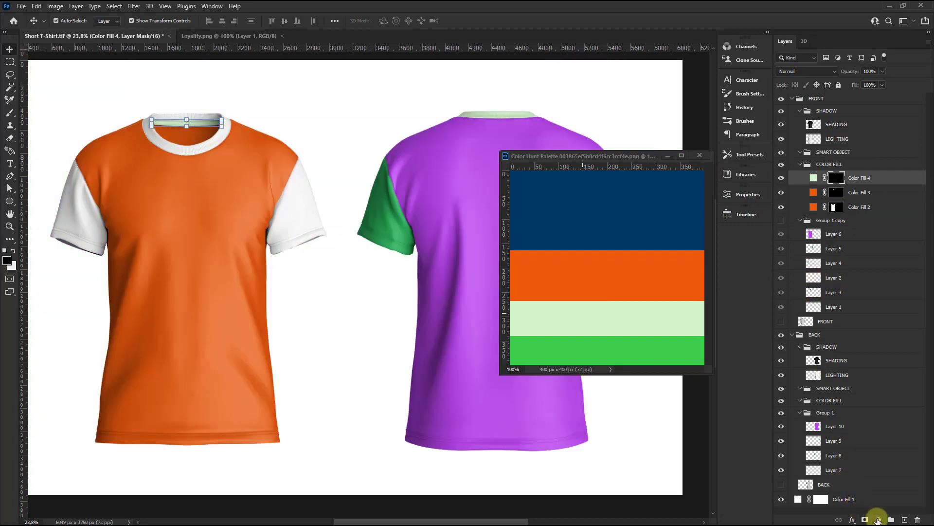
click(879, 520)
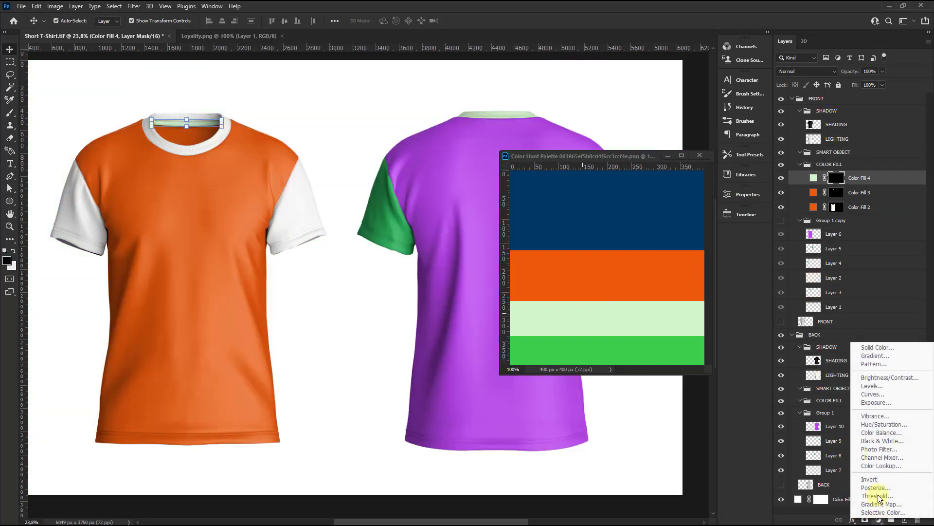
Add a navy #003865 fill layer masked to the front collar.
click(876, 347)
click(581, 218)
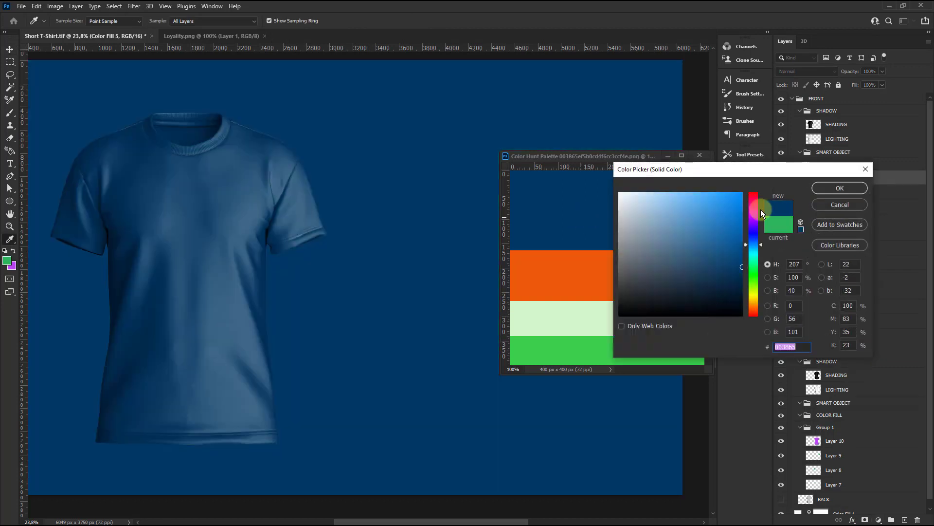
click(839, 189)
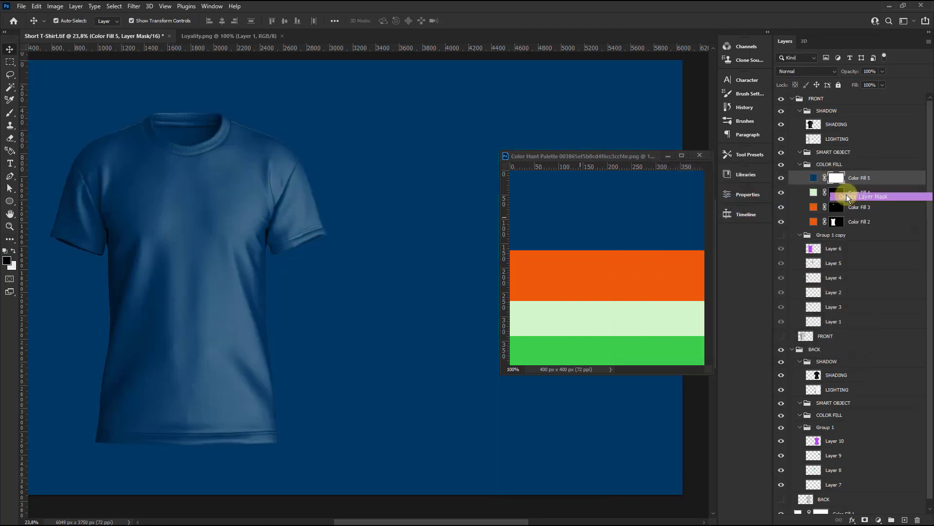
mouse_move(833, 226)
mouse_down()
mouse_move(819, 244)
mouse_move(811, 306)
mouse_move(867, 520)
mouse_up()
click(866, 519)
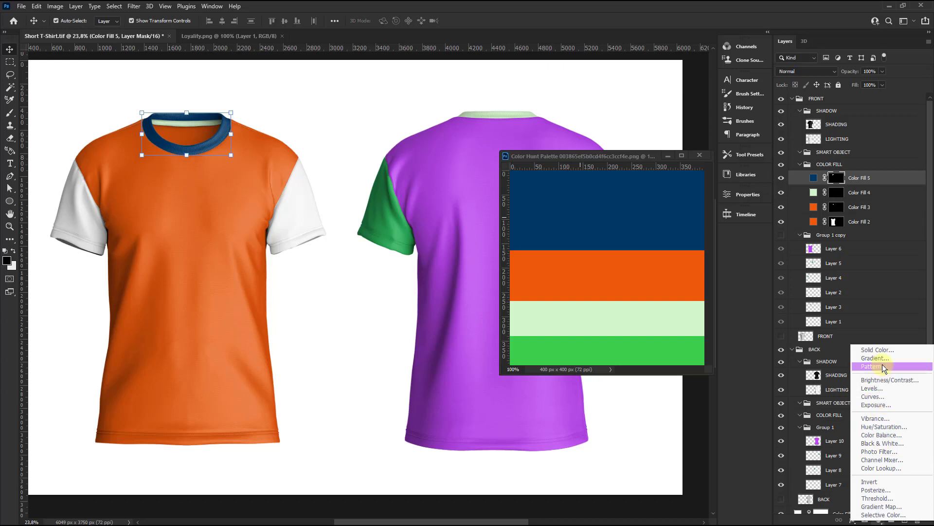
Add a second navy fill layer masked to the left sleeve.
click(882, 349)
click(565, 219)
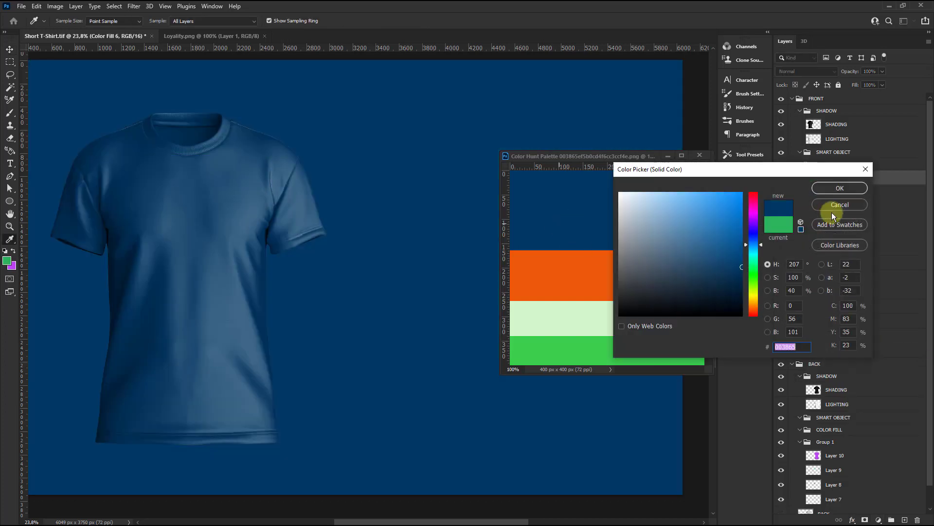
click(844, 189)
right_click(836, 179)
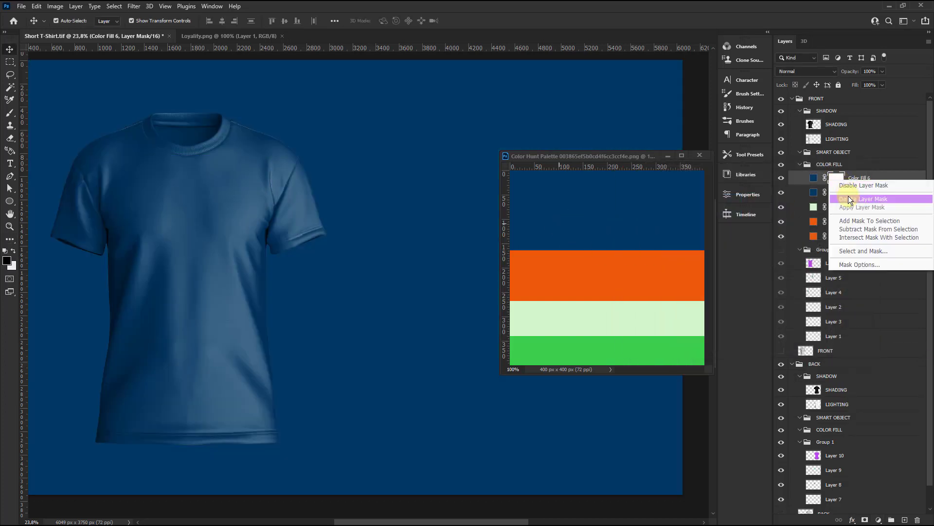
click(850, 198)
ctrl+click(813, 291)
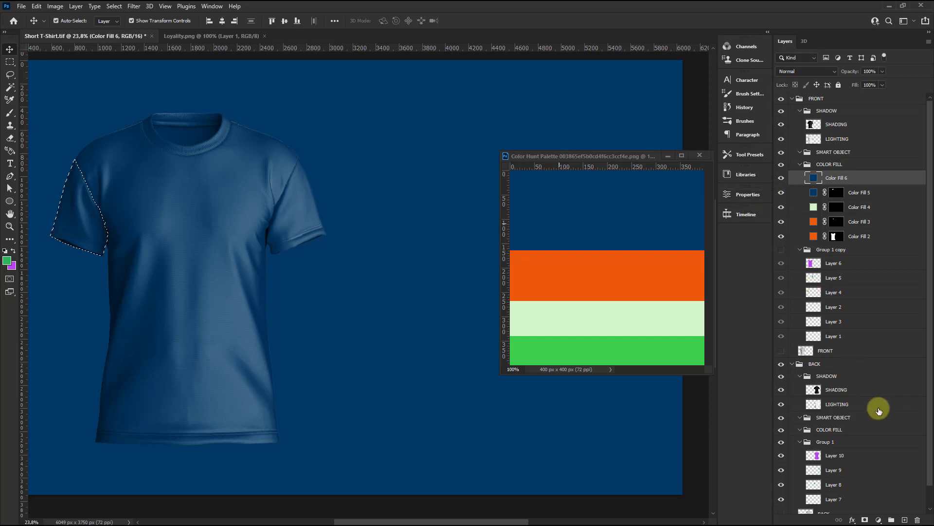
click(865, 520)
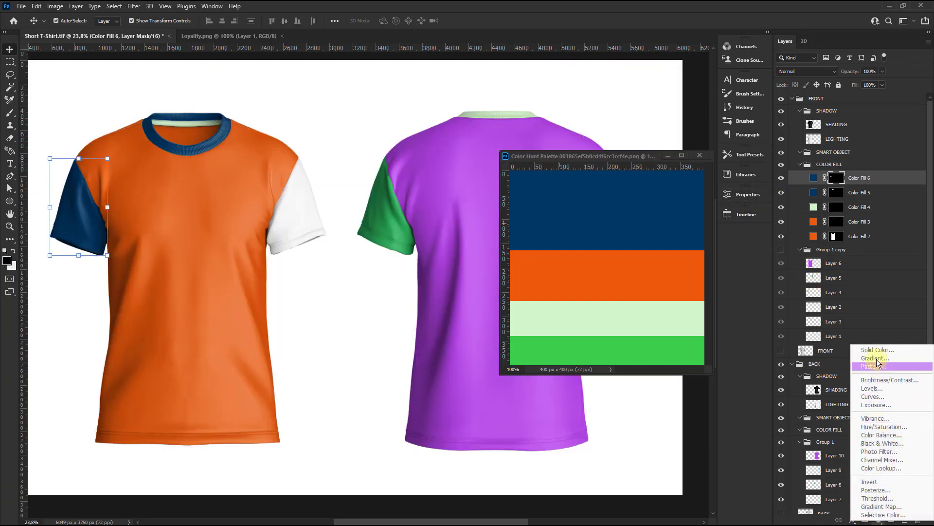
Add a third navy fill layer masked to the right sleeve.
click(877, 352)
click(569, 224)
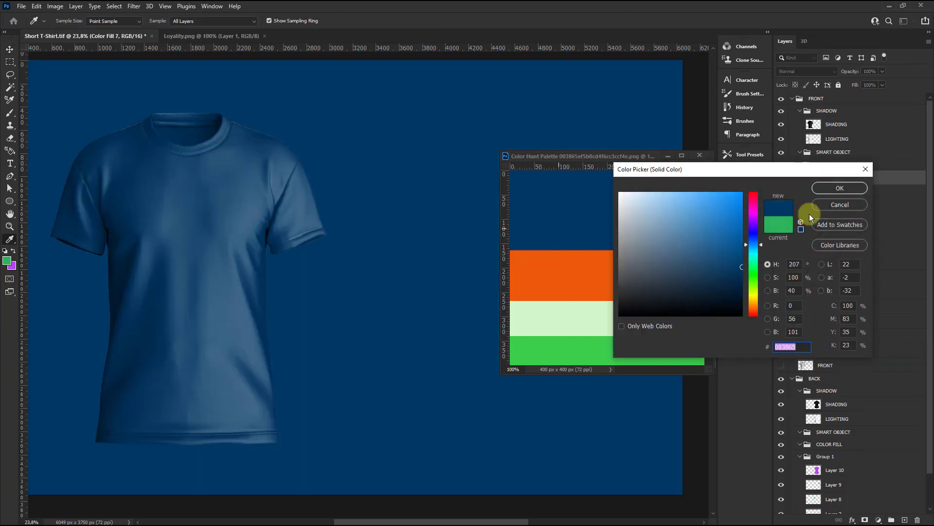
click(840, 188)
key(v)
right_click(835, 178)
click(851, 199)
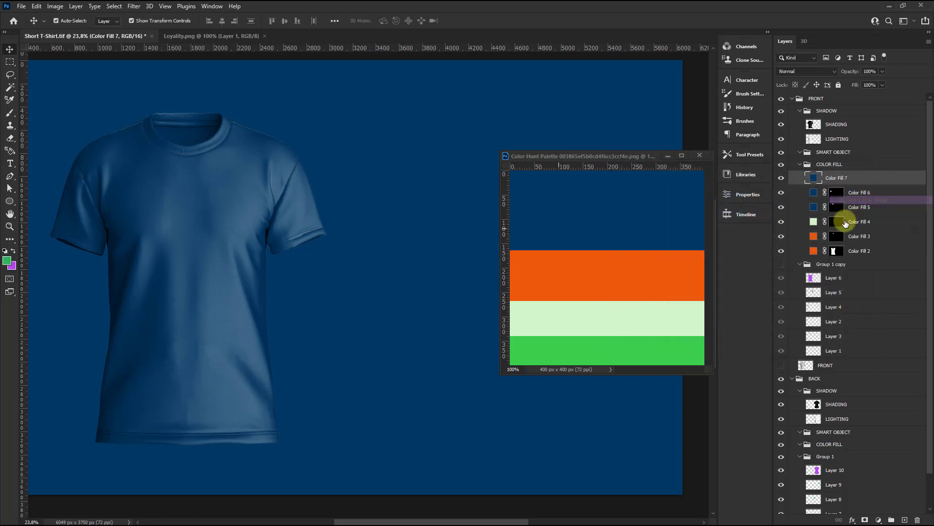
ctrl+click(812, 342)
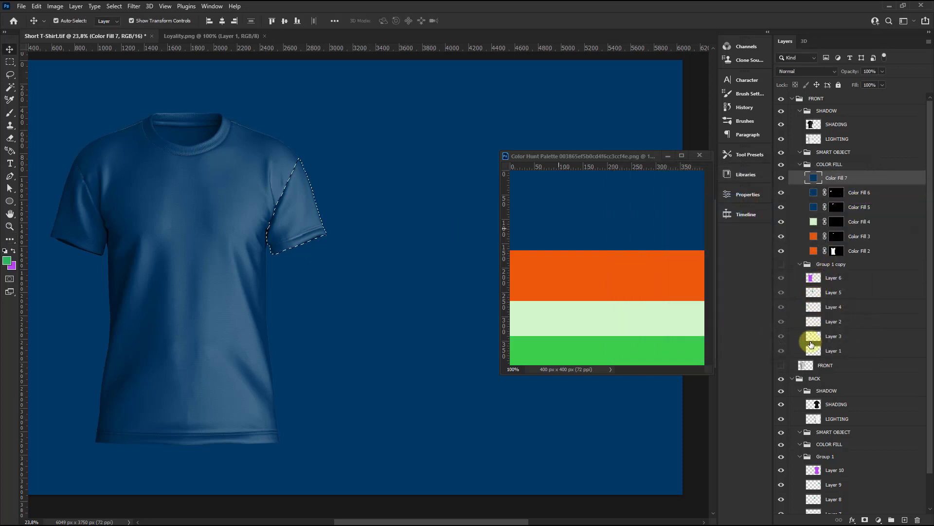
click(865, 519)
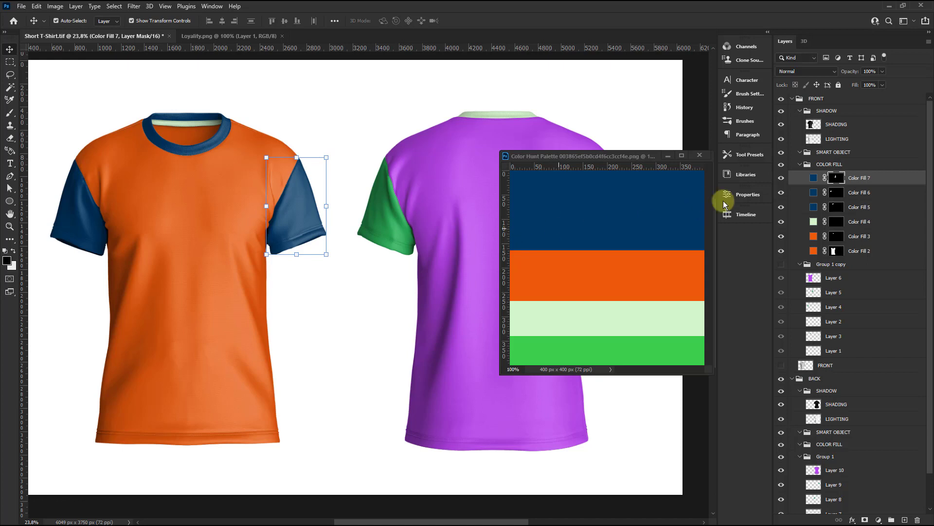
click(839, 266)
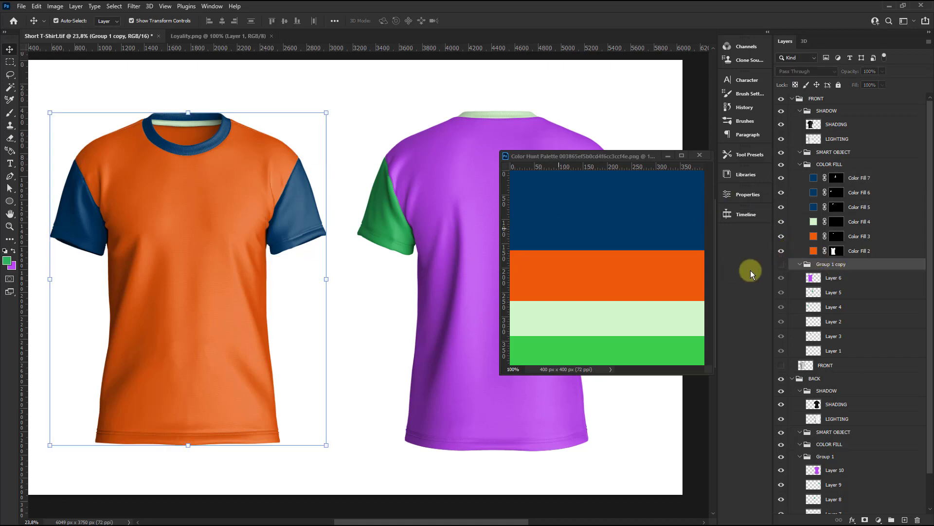
Merge front Layers 1–6 into one layer and rename it COLOR FILL.
click(833, 279)
shift+click(832, 353)
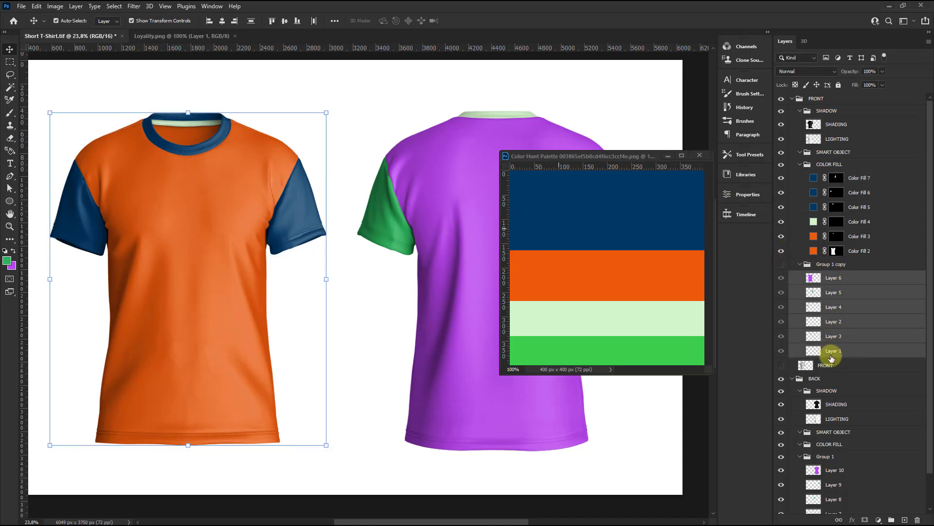
right_click(831, 355)
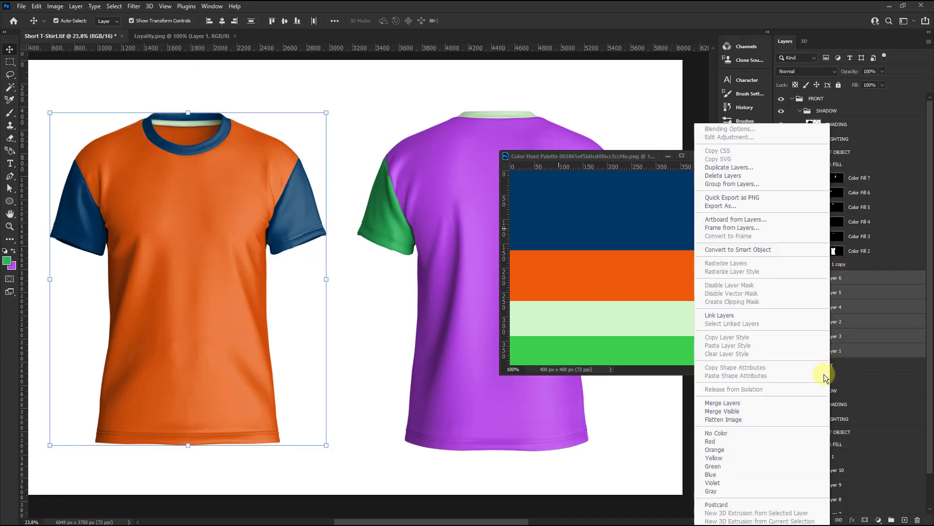
click(733, 403)
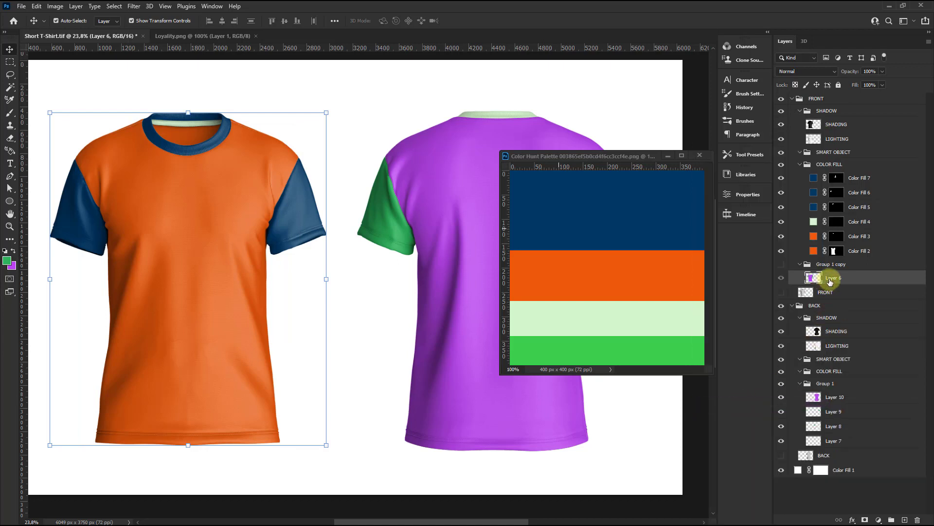
double_click(833, 278)
text(COLOR FILL)
key(Return)
Move COLOR FILL out of Group 1 copy, then select the back shirt's COLOR FILL group.
mouse_move(855, 277)
mouse_down()
mouse_move(865, 249)
mouse_move(857, 260)
mouse_up()
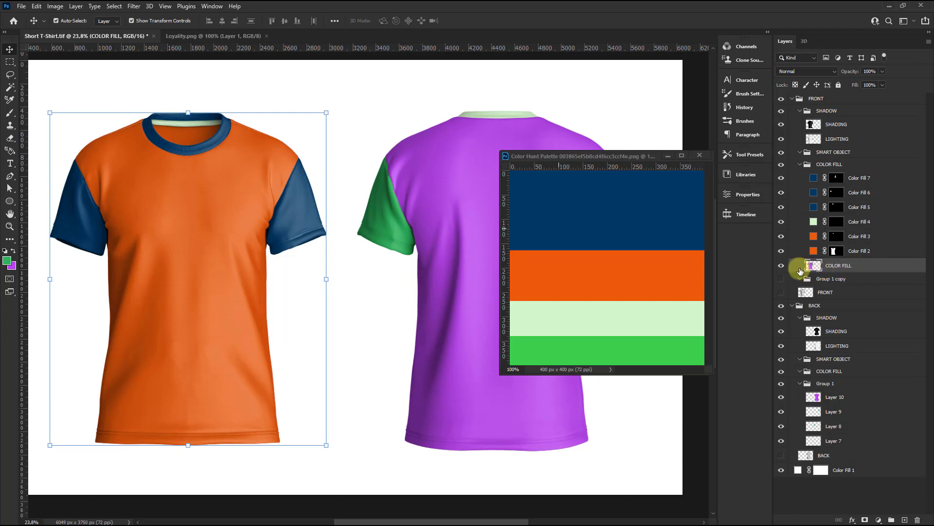
mouse_move(801, 271)
mouse_down()
mouse_move(859, 266)
mouse_move(861, 340)
mouse_move(918, 519)
mouse_up()
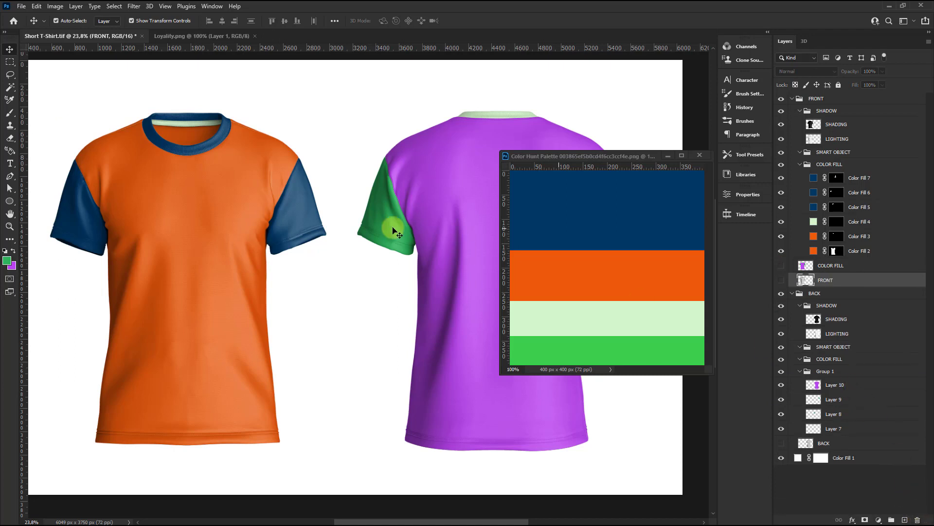
scroll(156, 205, down, 3)
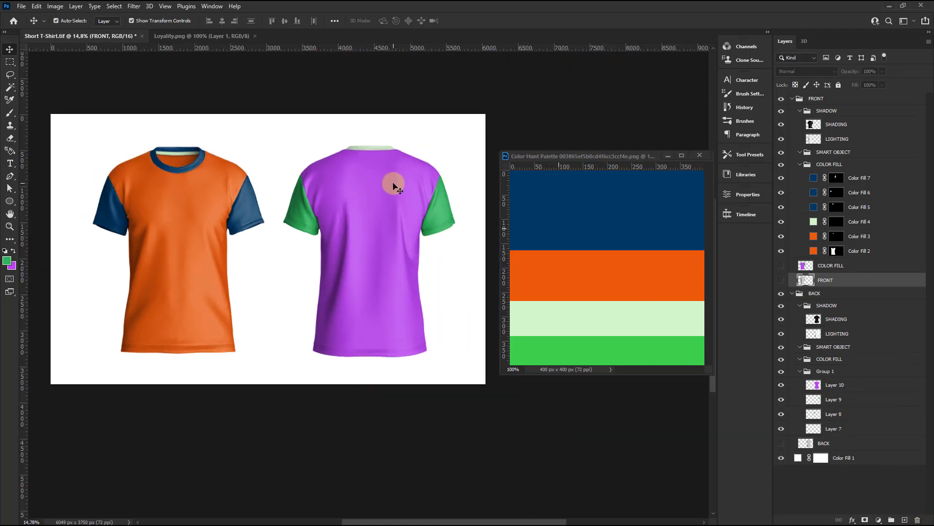
scroll(394, 186, up, 1)
scroll(351, 171, up, 1)
click(351, 263)
scroll(350, 263, up, 1)
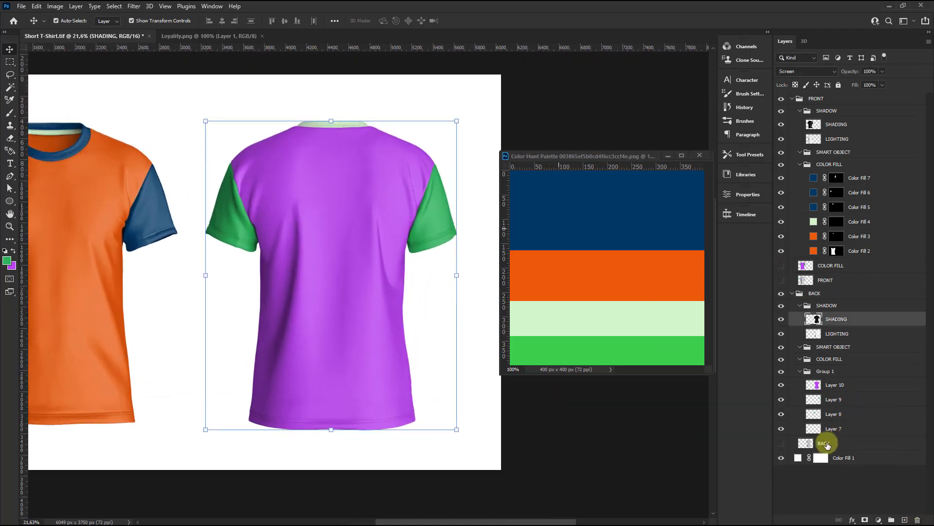
click(829, 384)
click(823, 360)
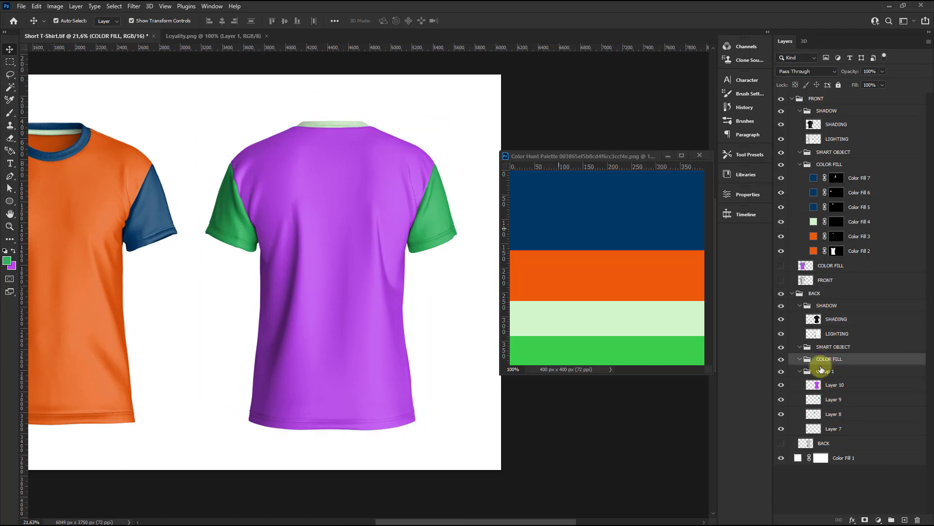
Hide Group 1 and add an orange Solid Color fill masked to the back shirt body.
click(781, 372)
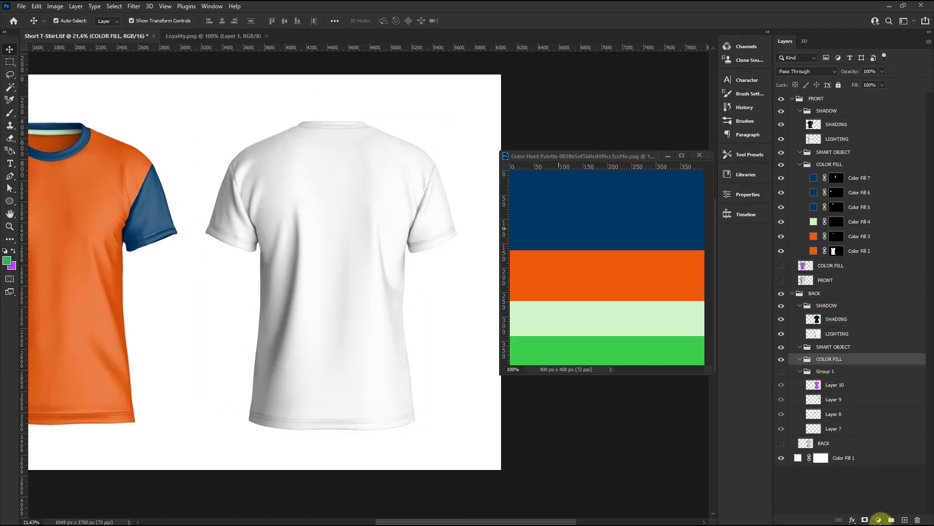
click(879, 520)
click(878, 352)
click(559, 271)
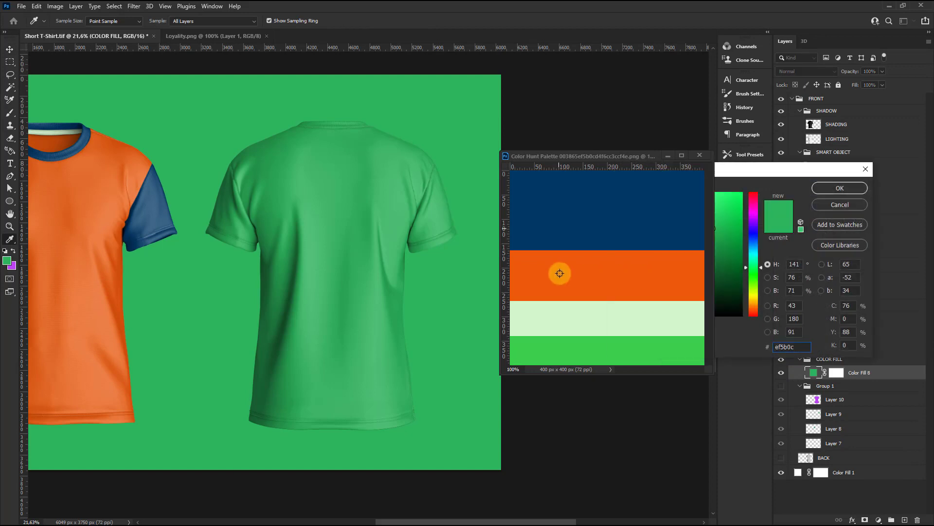
click(850, 195)
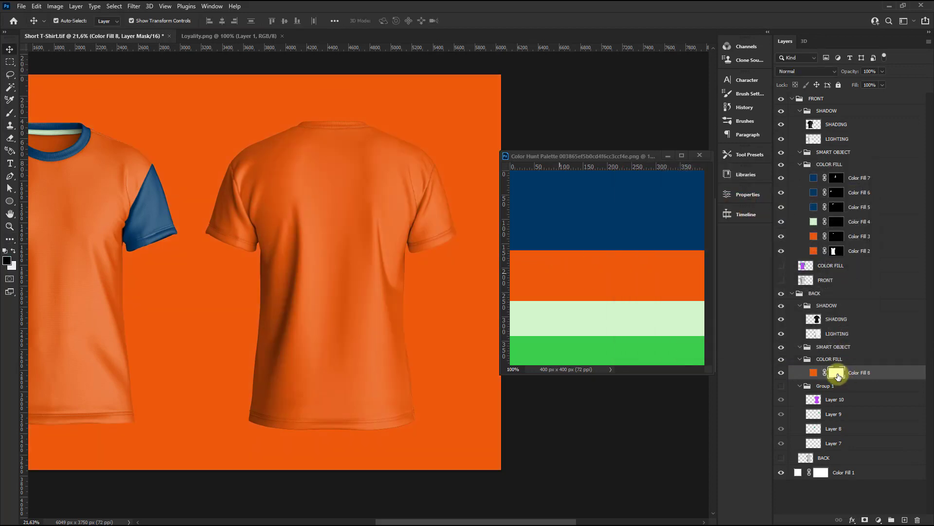
right_click(836, 372)
click(855, 394)
ctrl+click(814, 399)
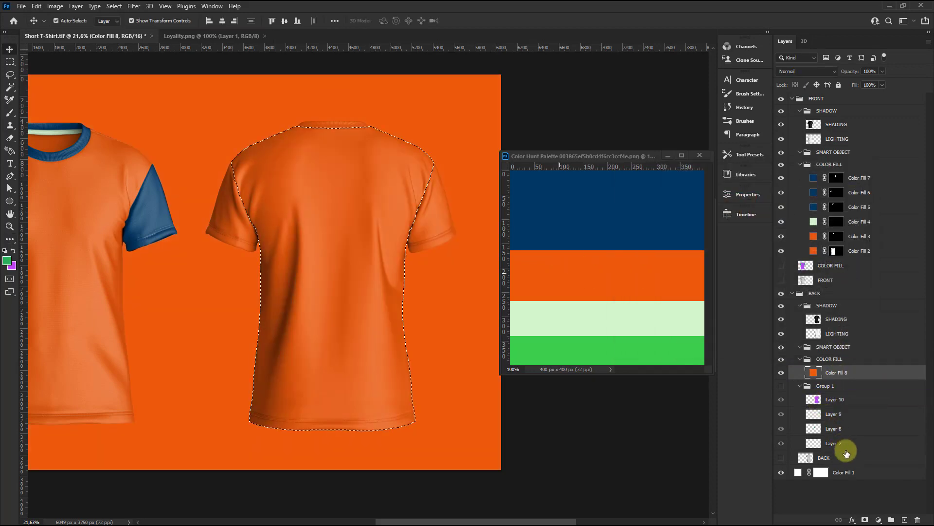
click(865, 520)
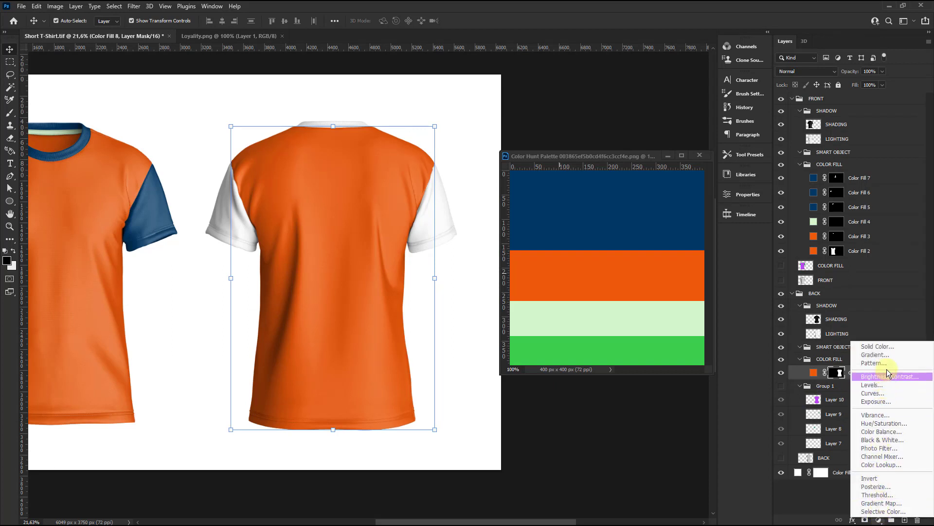
Add a navy Solid Color fill masked to the back collar.
click(886, 347)
click(578, 202)
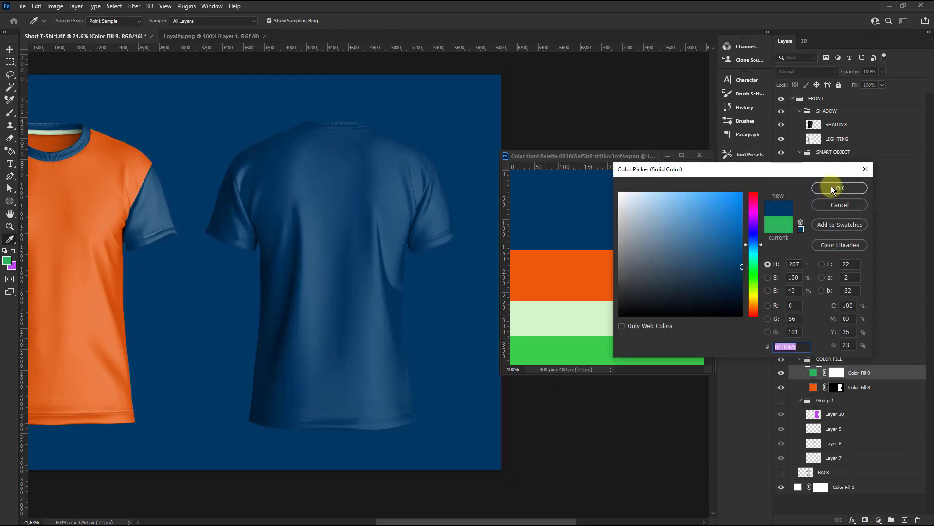
click(831, 188)
right_click(837, 373)
click(853, 393)
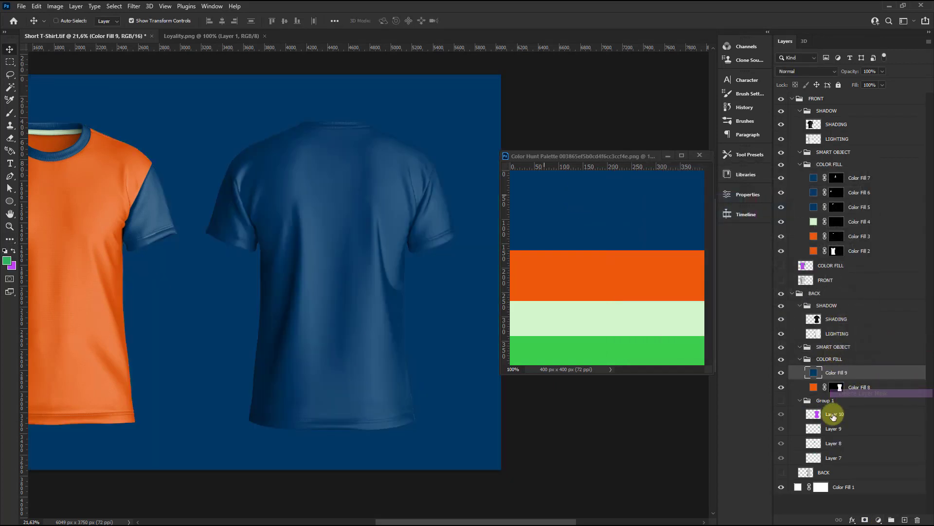
drag(833, 416, 816, 459)
ctrl+click(813, 458)
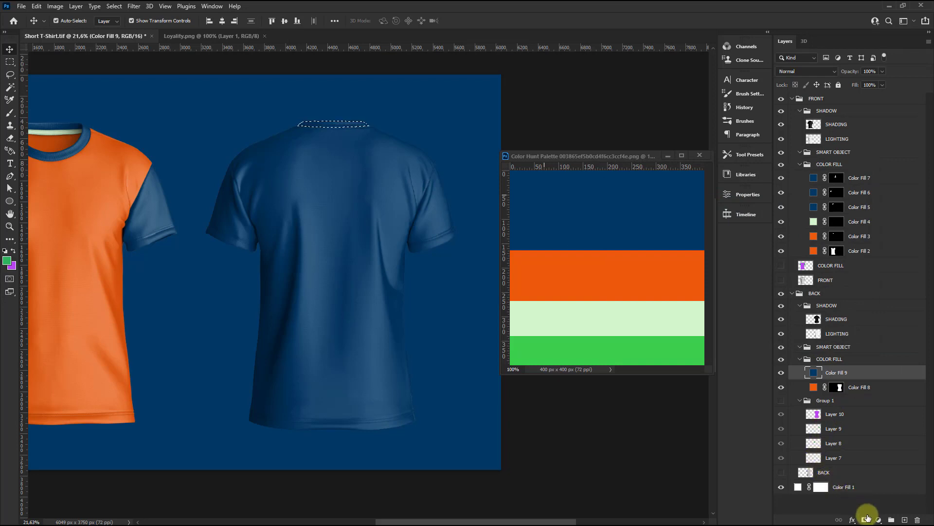
click(865, 520)
Add a navy Solid Color fill, Color Fill 10, masked to the first back sleeve.
click(879, 520)
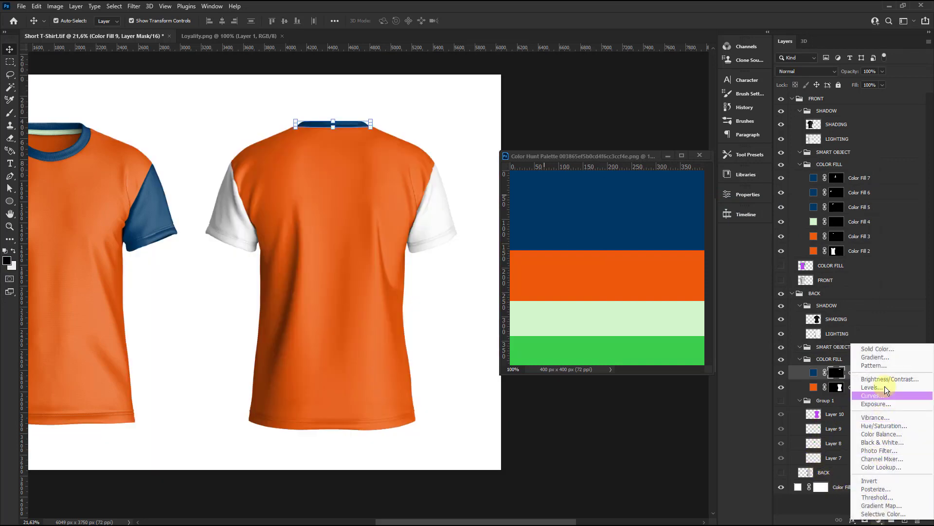
click(879, 349)
click(519, 188)
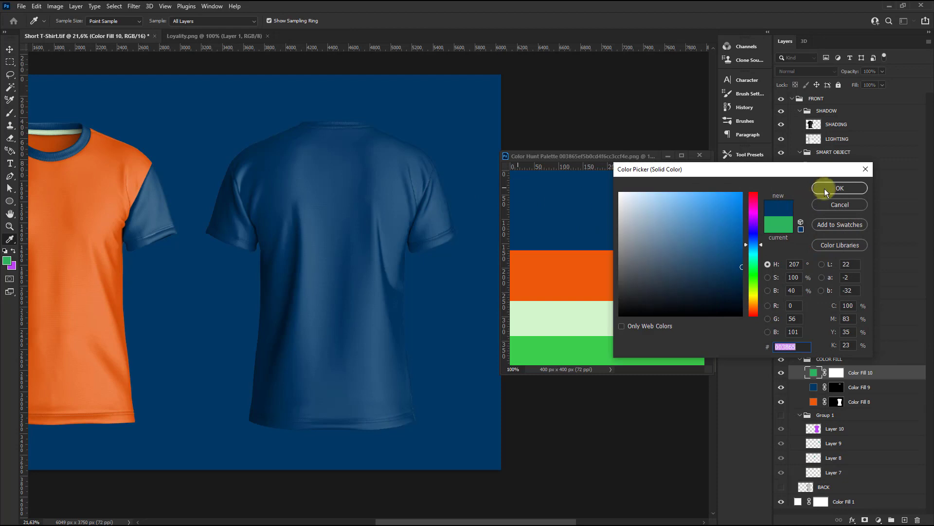
click(825, 189)
right_click(836, 373)
click(849, 394)
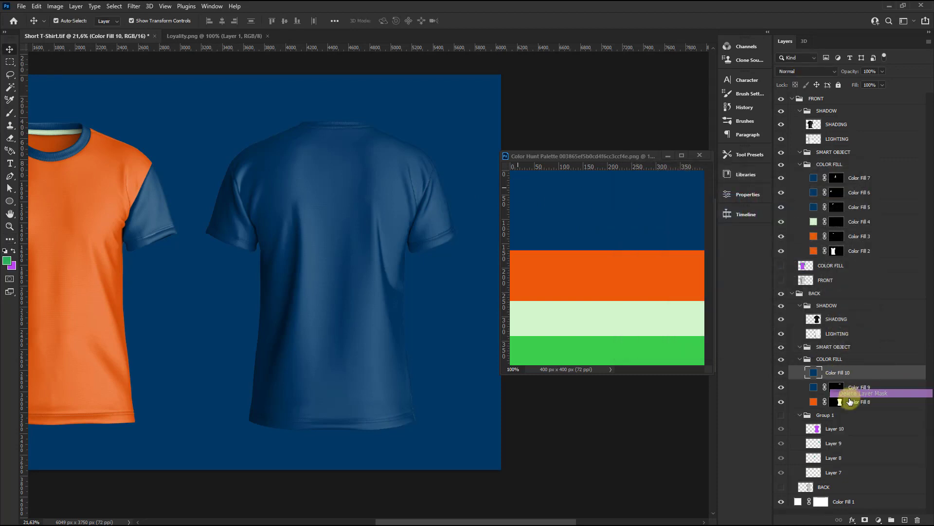
ctrl+click(814, 458)
Add navy fill Color Fill 11, masked to the right back sleeve.
click(865, 520)
click(879, 520)
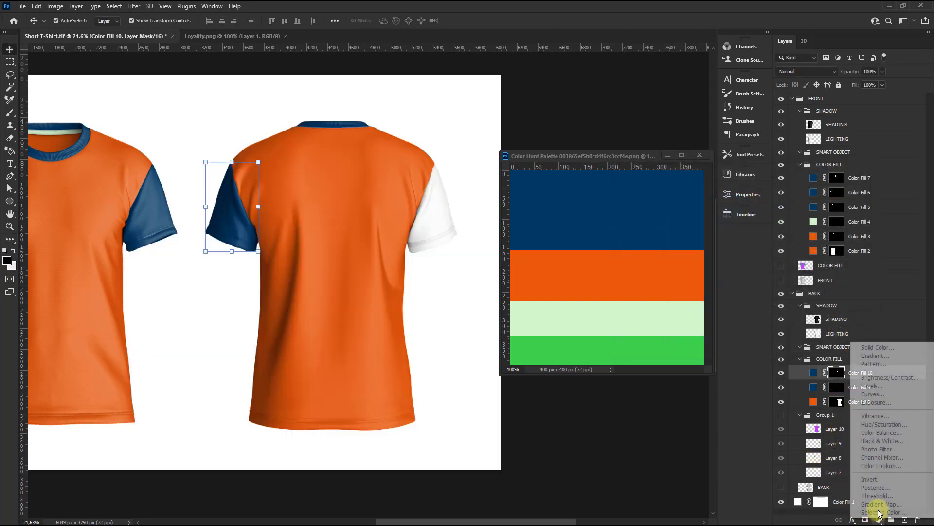
click(877, 347)
click(549, 194)
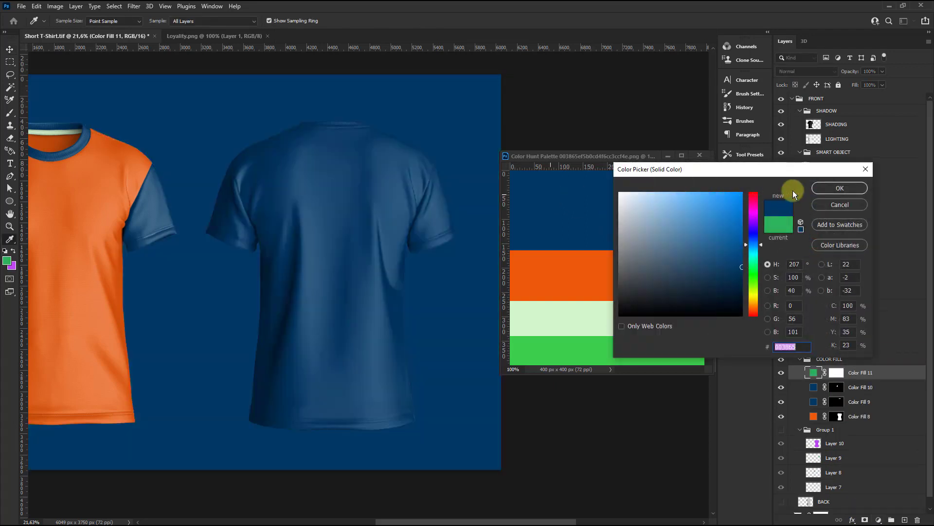
key(Return)
right_click(837, 373)
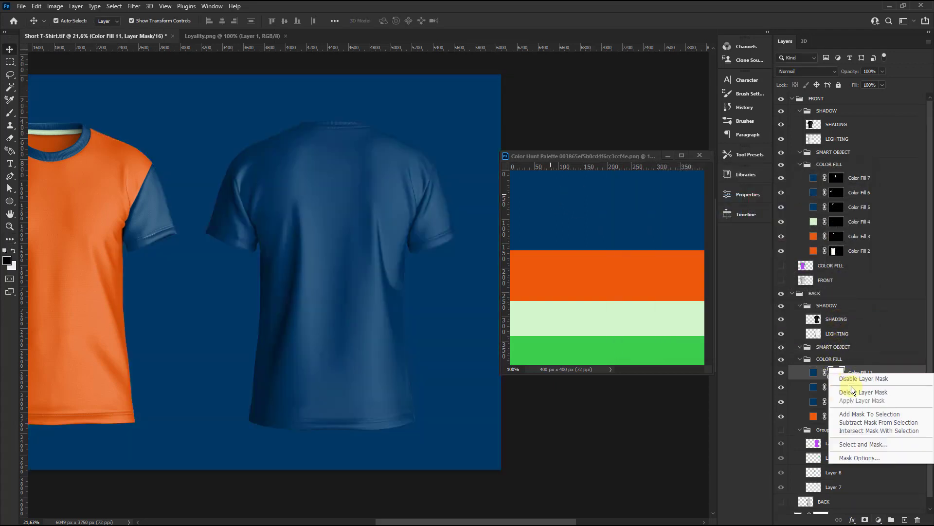
click(853, 392)
ctrl+click(812, 460)
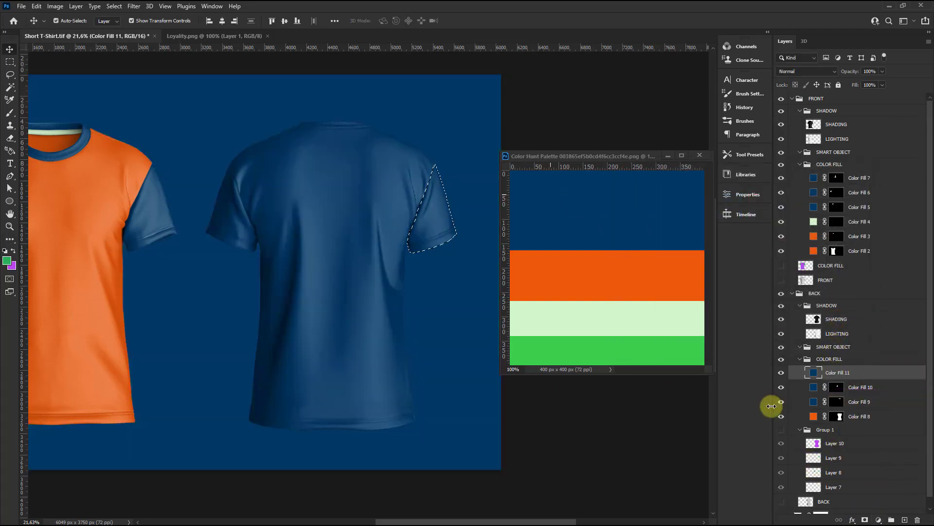
click(865, 520)
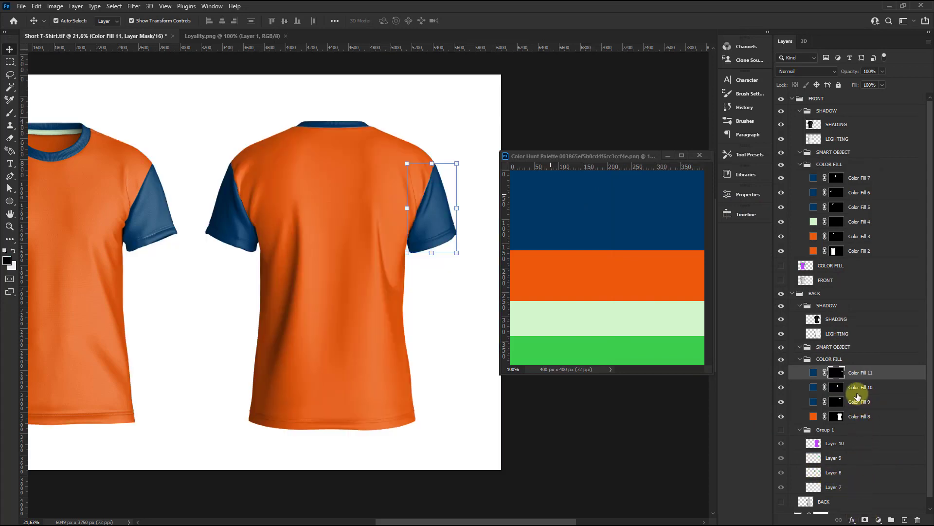
scroll(396, 245, down, 3)
Rename the front fill layers LEFT, RIGHT, COLLAR, BIZ, INNER and BODY.
click(129, 411)
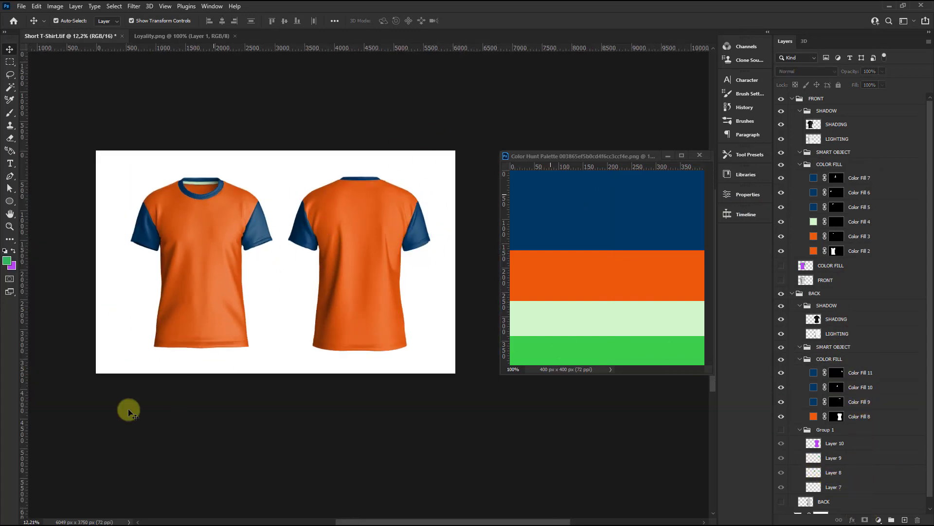
scroll(223, 321, up, 1)
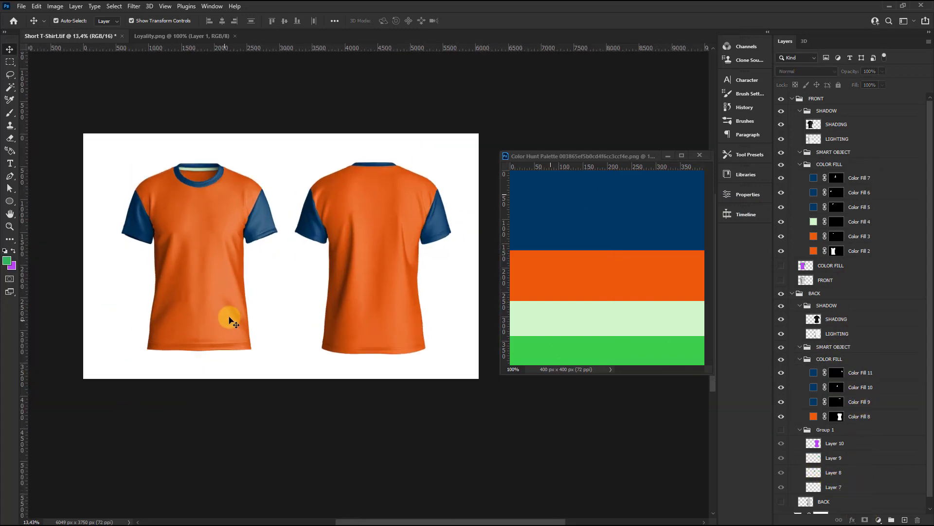
double_click(858, 178)
text(LEFT)
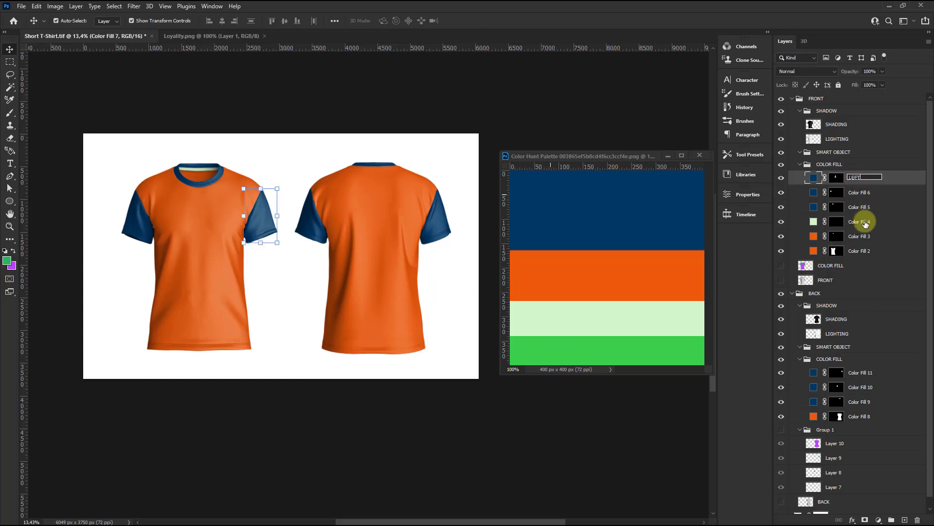
key(Tab)
text(RIGHT)
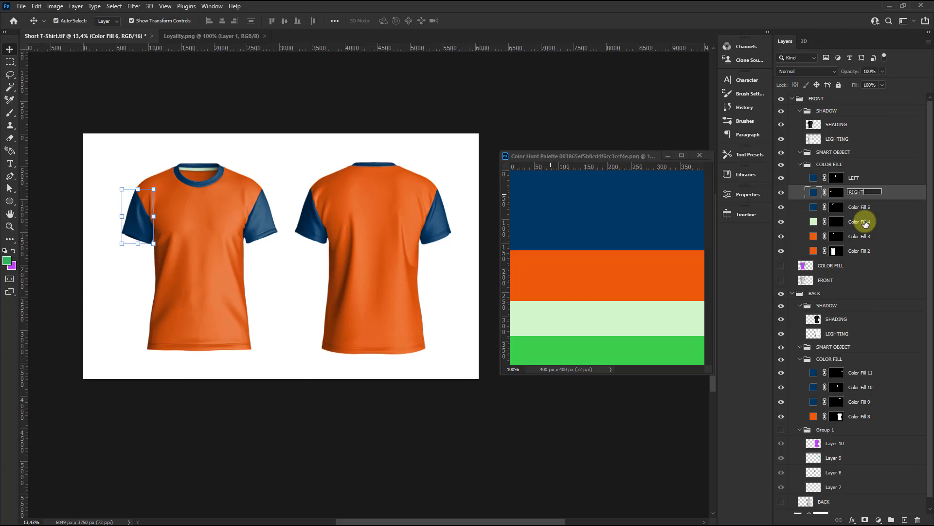
key(Tab)
text(COLLAR)
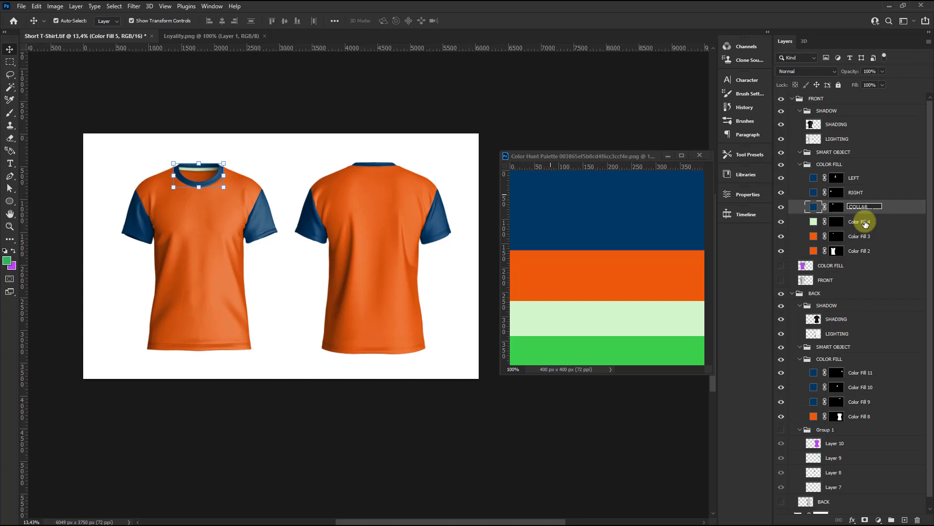
key(Tab)
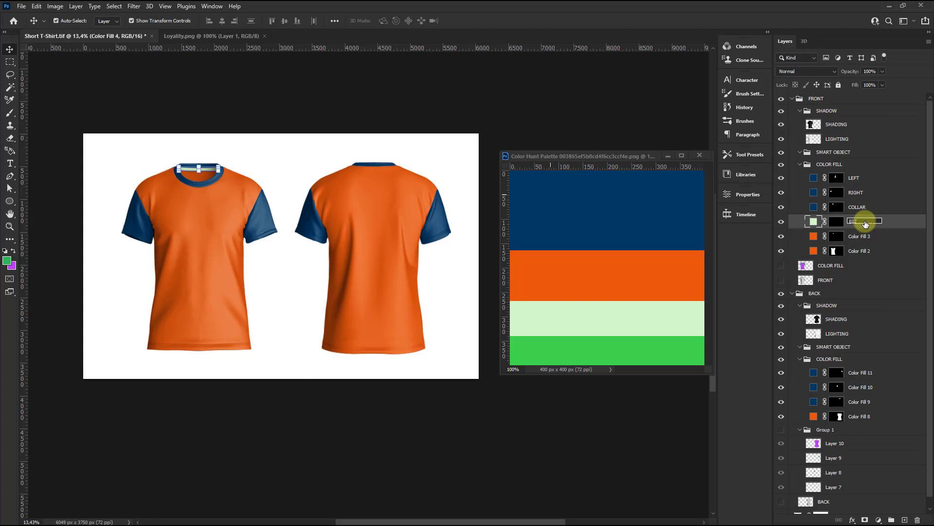
key(Tab)
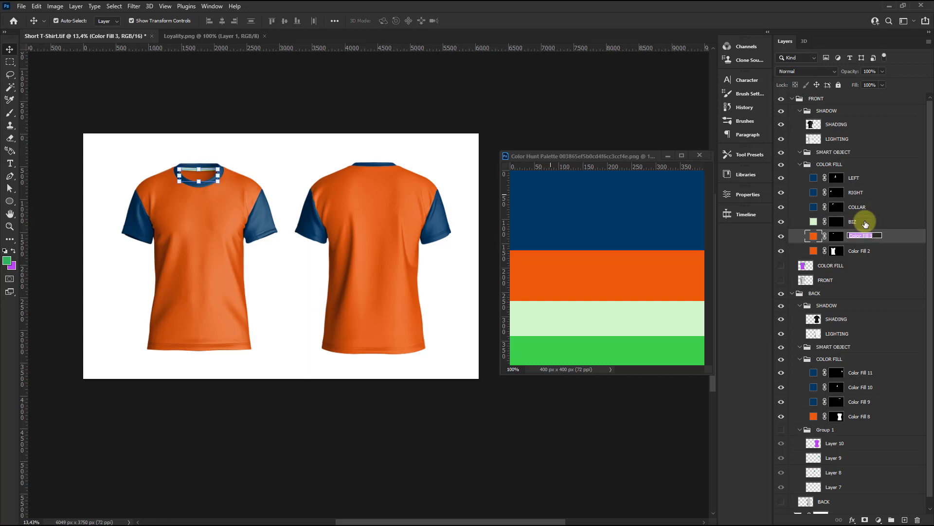
text(INNER)
key(Tab)
text(BODY)
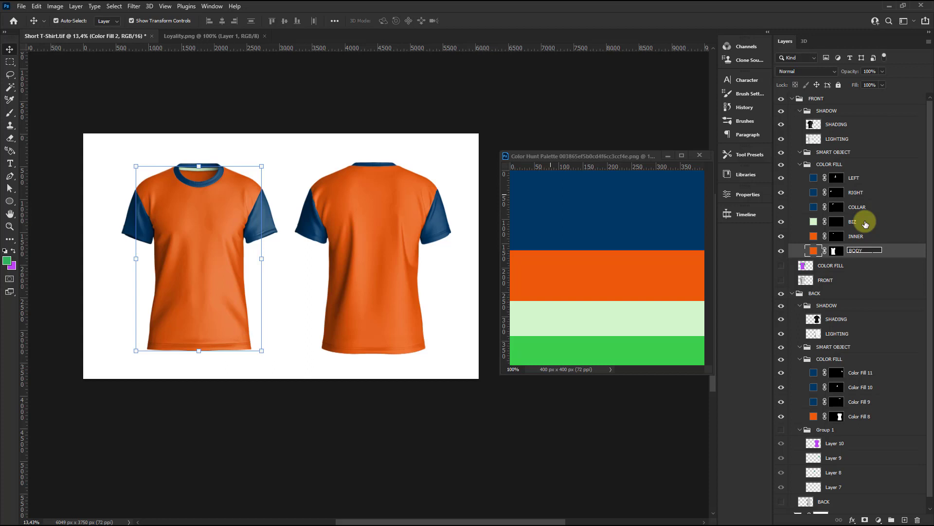
key(Return)
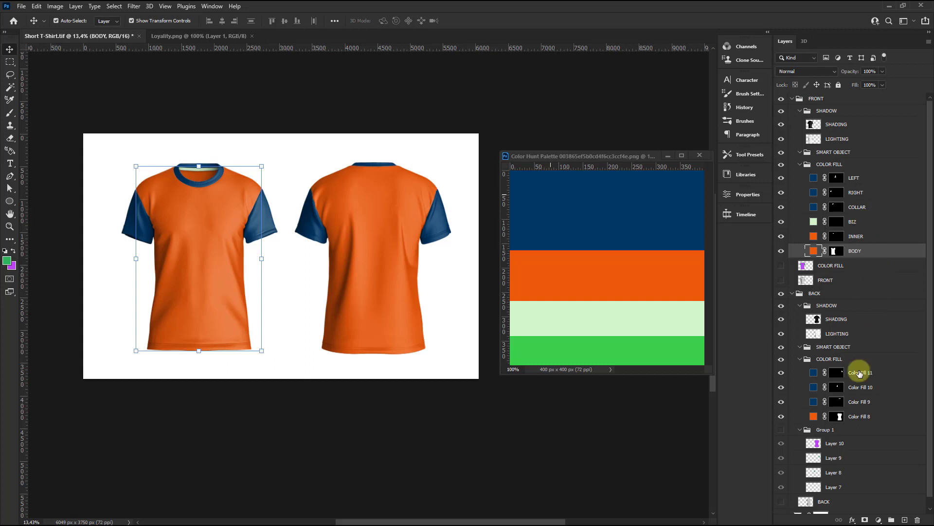
Rename the back fill layers RIGHT, LEFT, COLLAR and BODY.
click(858, 374)
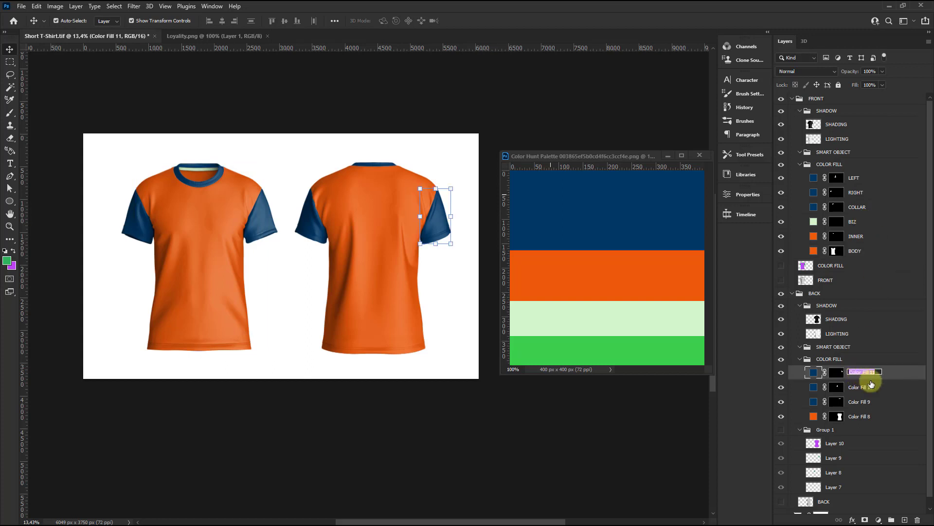
text(RIGHT)
key(Tab)
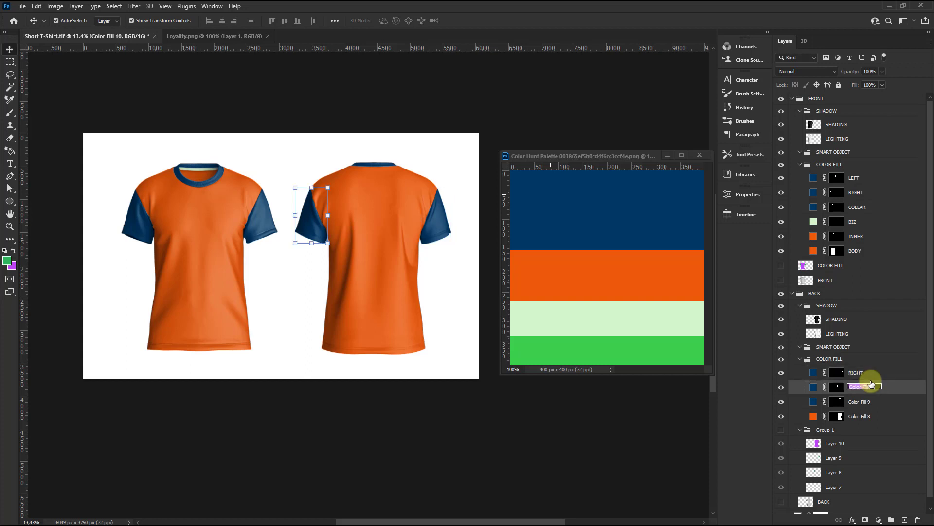
text(LEFT)
key(Tab)
text(COLLAR)
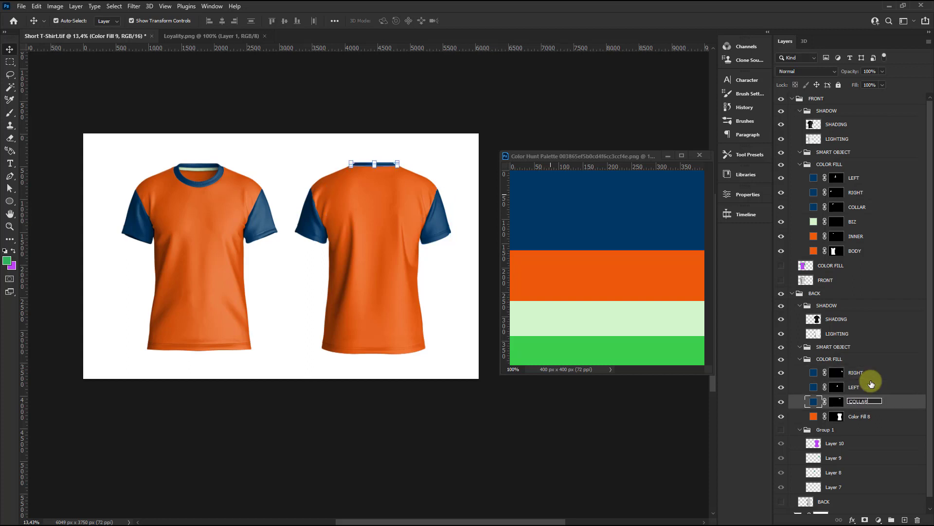
key(Tab)
text(BODY)
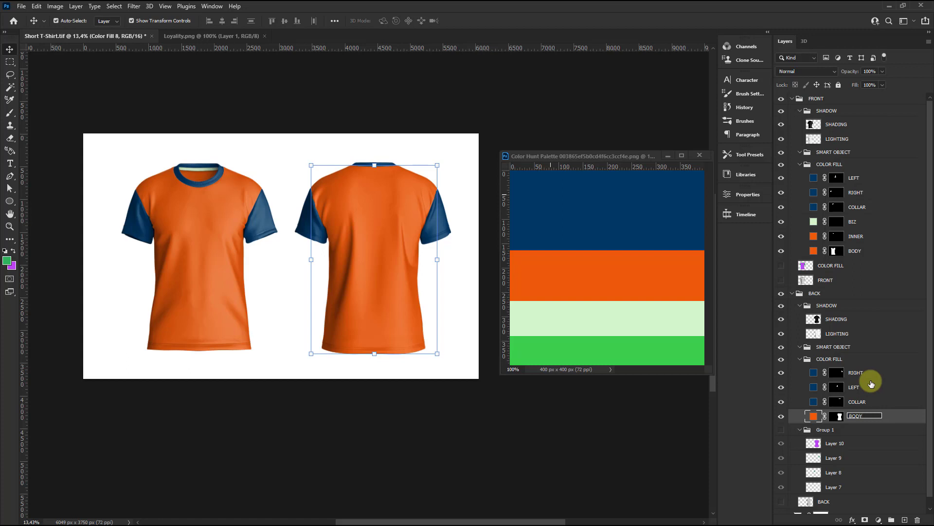
key(Return)
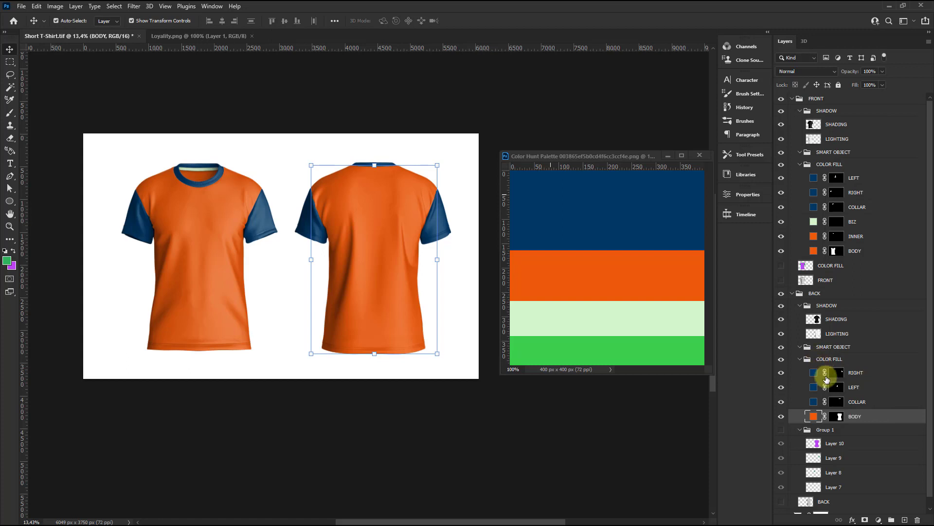
Set the background colour to the orange sampled from the palette stripe.
scroll(266, 213, down, 2)
click(229, 162)
scroll(138, 292, up, 3)
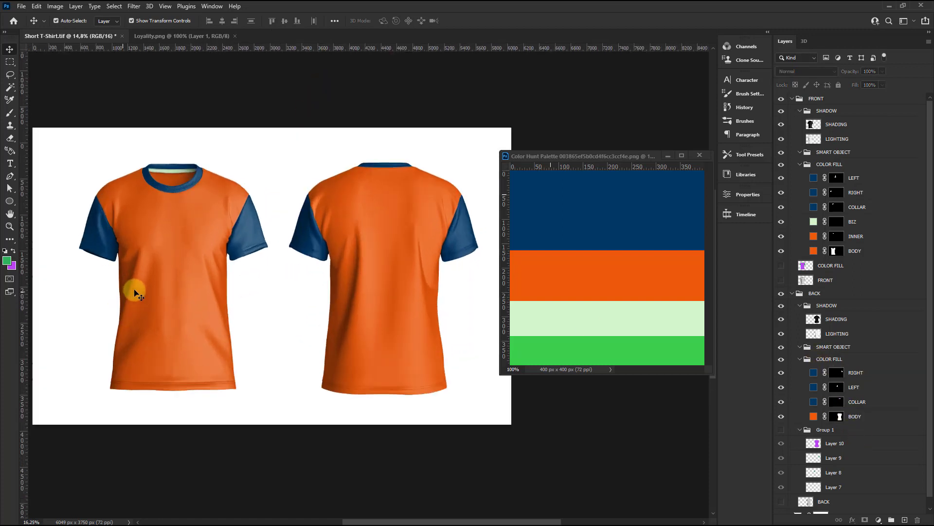
click(12, 269)
click(513, 276)
click(841, 188)
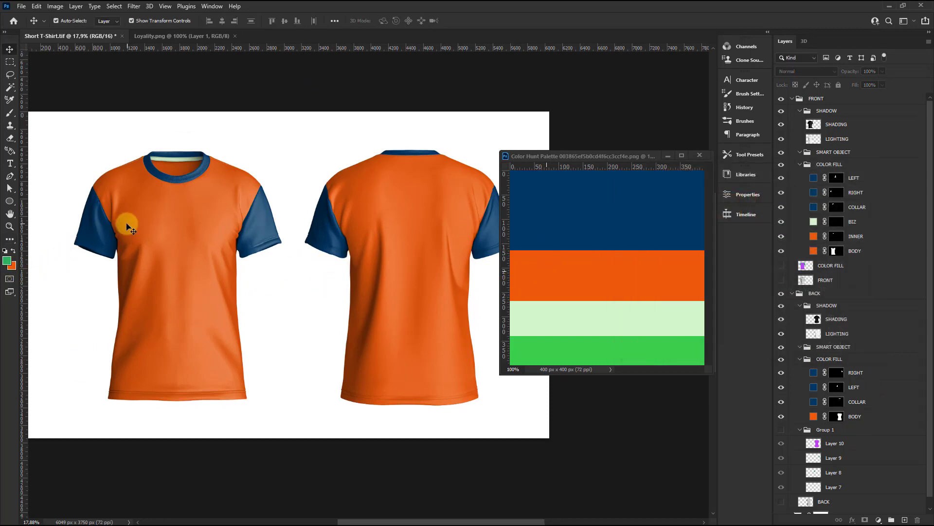
scroll(126, 219, up, 2)
key(v)
scroll(238, 202, up, 1)
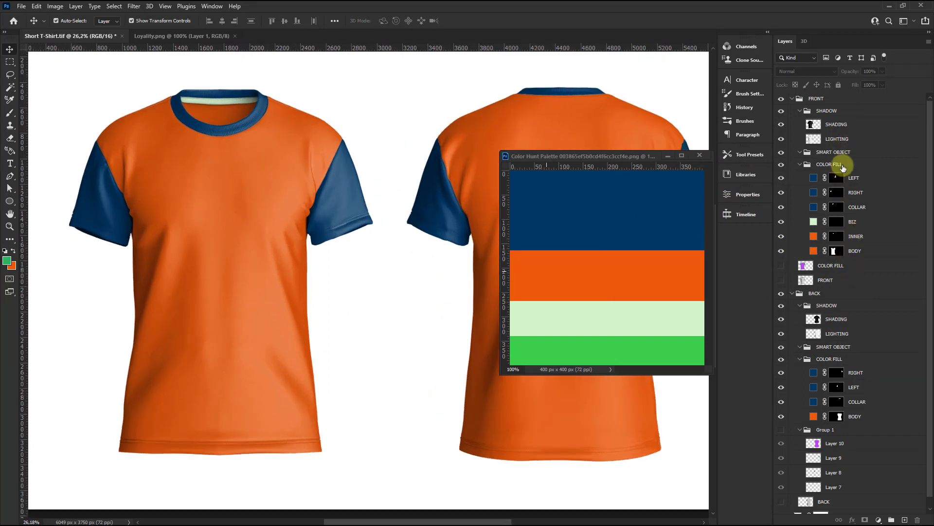
Hide the front BODY layer and fill a new layer with an orange rectangle over the front shirt.
click(843, 152)
click(781, 250)
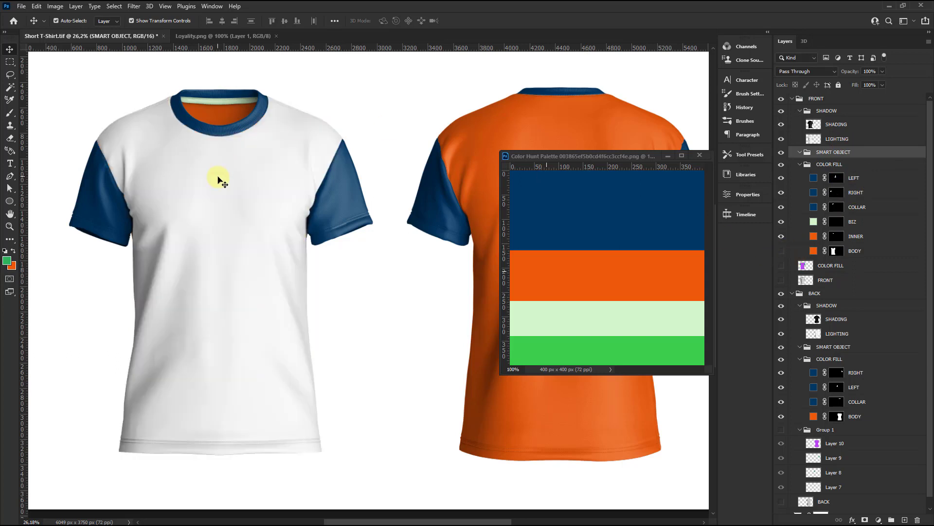
click(10, 62)
mouse_move(90, 92)
mouse_down()
mouse_move(331, 349)
mouse_move(352, 463)
mouse_up()
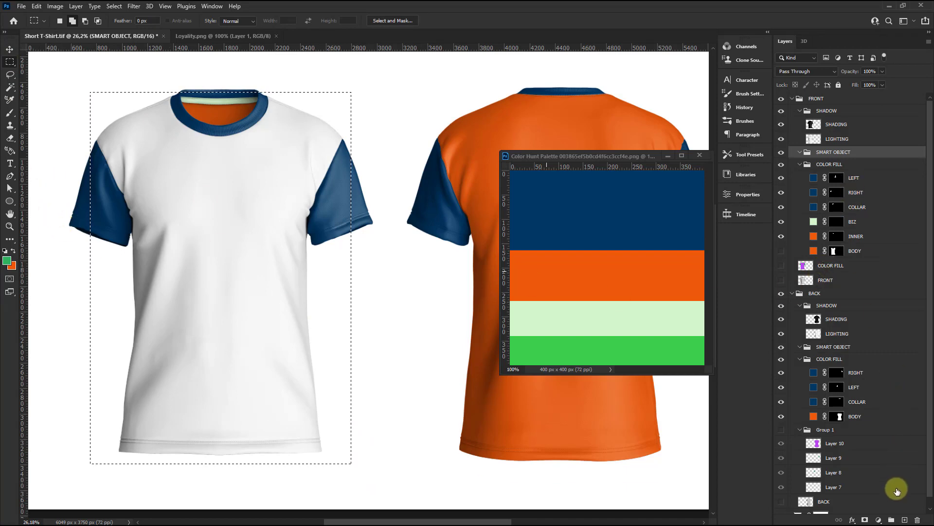
click(906, 519)
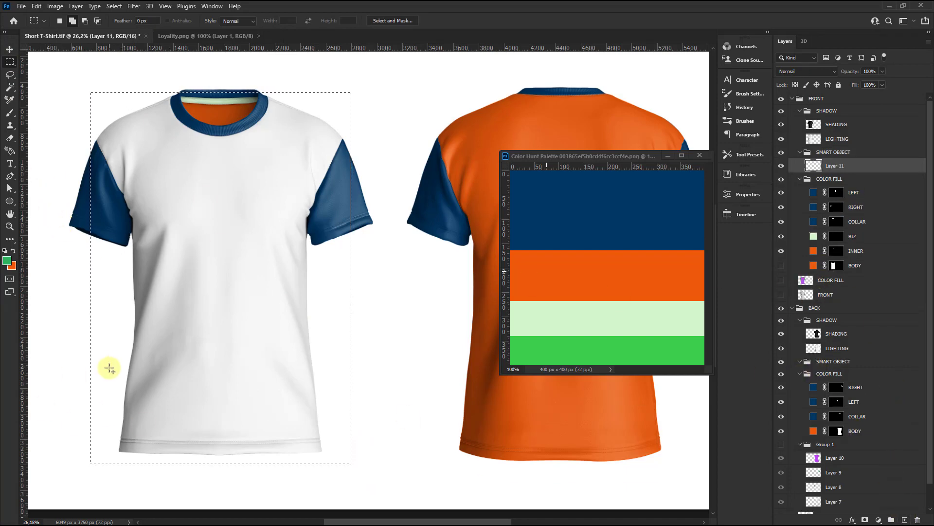
key(ctrl+BackSpace)
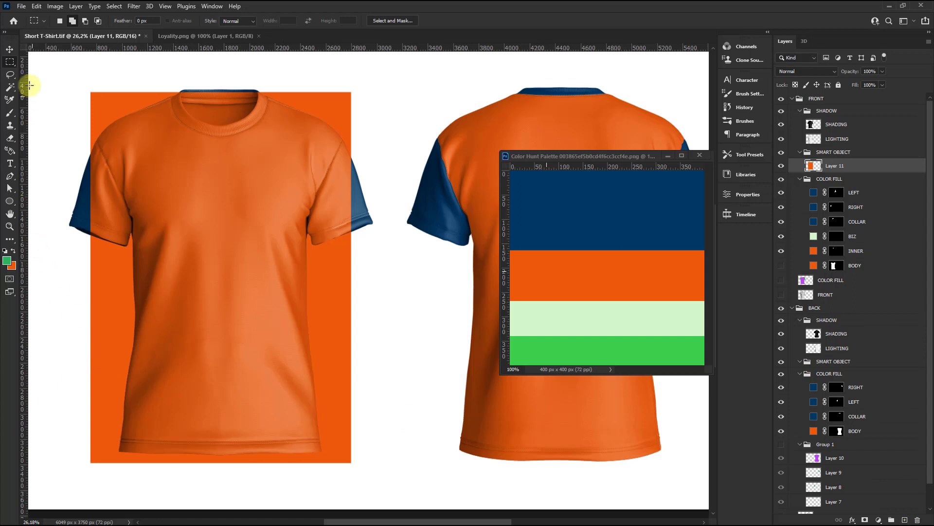
Add vertical guides at the shirt's centre and nudge the orange rectangle right to centre it.
click(9, 50)
click(837, 138)
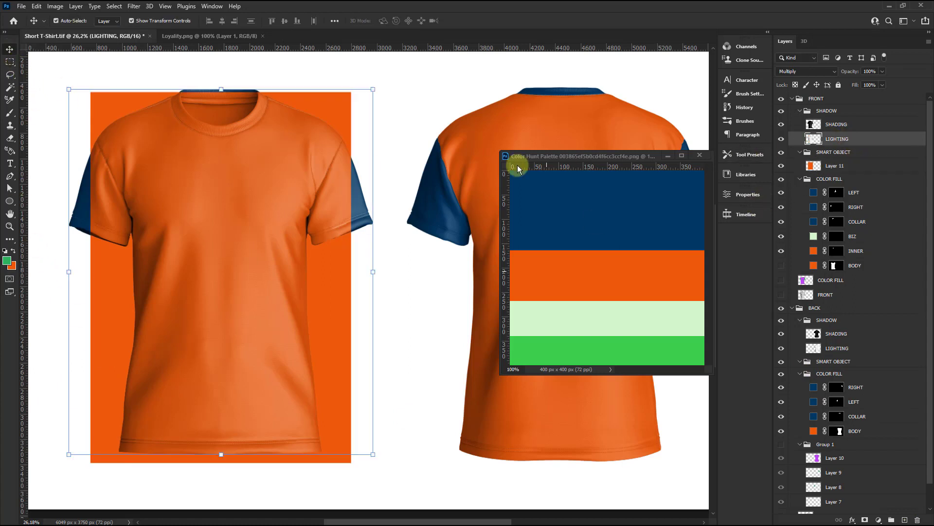
drag(25, 111, 221, 139)
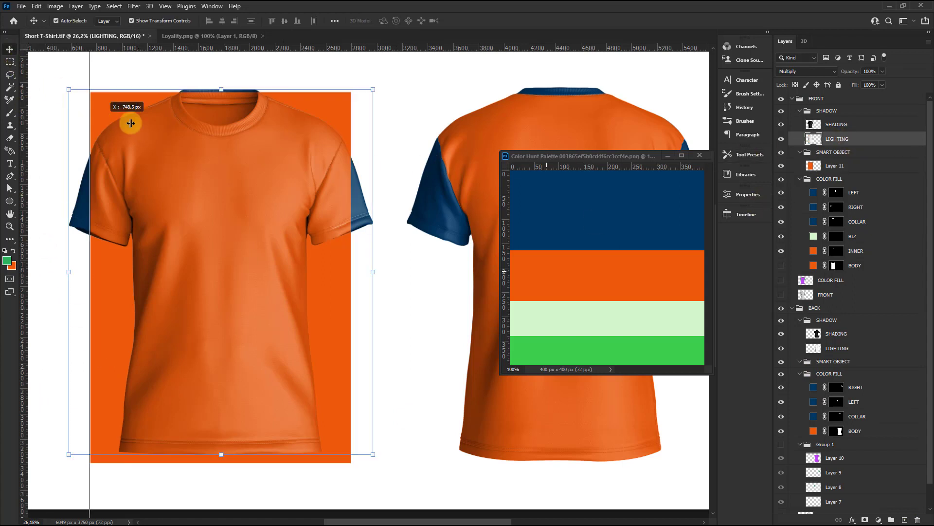
click(329, 110)
scroll(234, 85, up, 3)
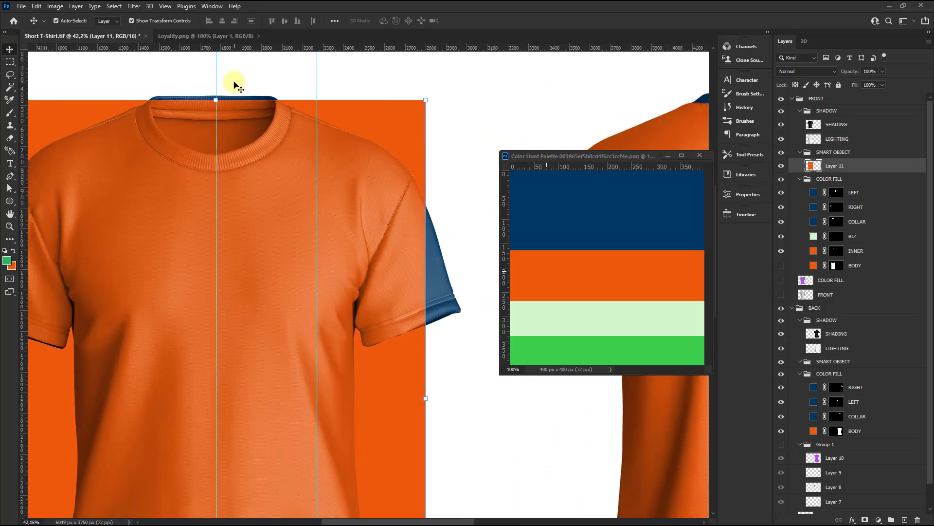
key(Right)
key(Right)
key(Right)
key(Right)
key(Right)
key(Right)
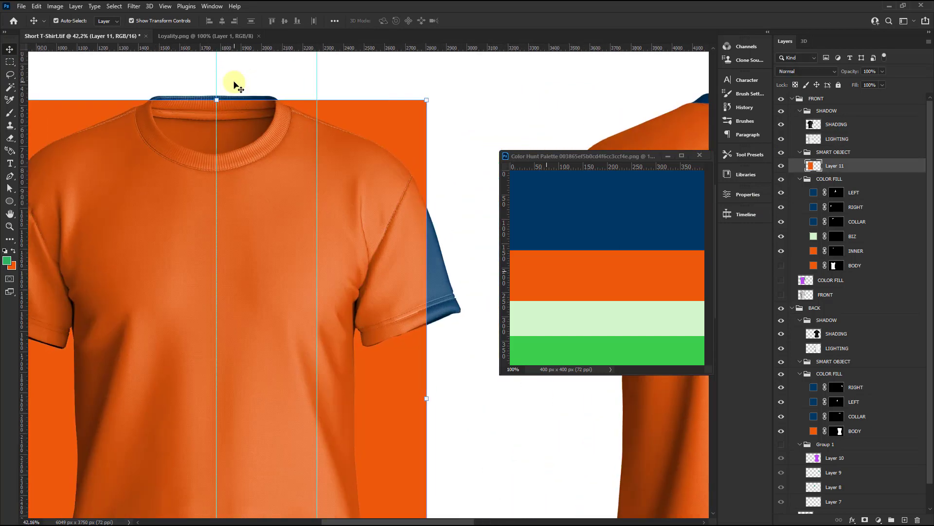
scroll(329, 198, down, 3)
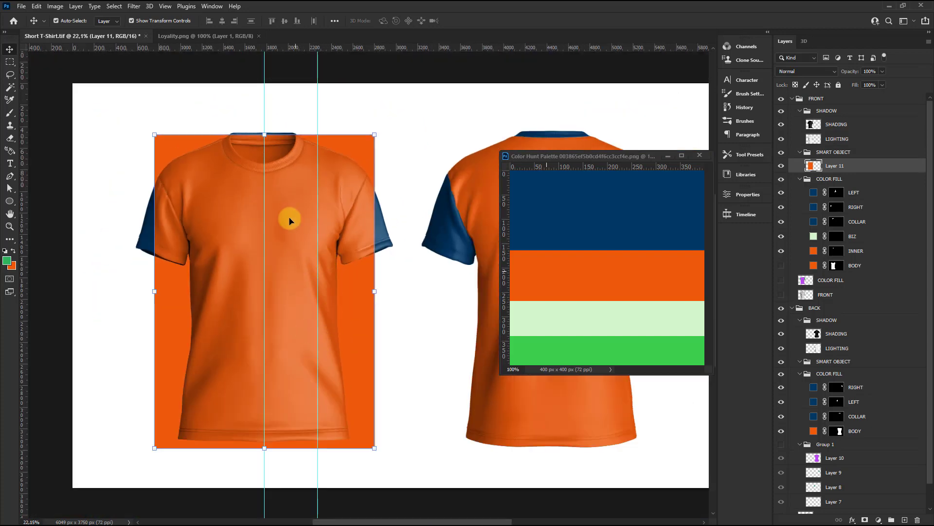
scroll(263, 150, up, 1)
scroll(270, 161, down, 2)
key(ctrl)
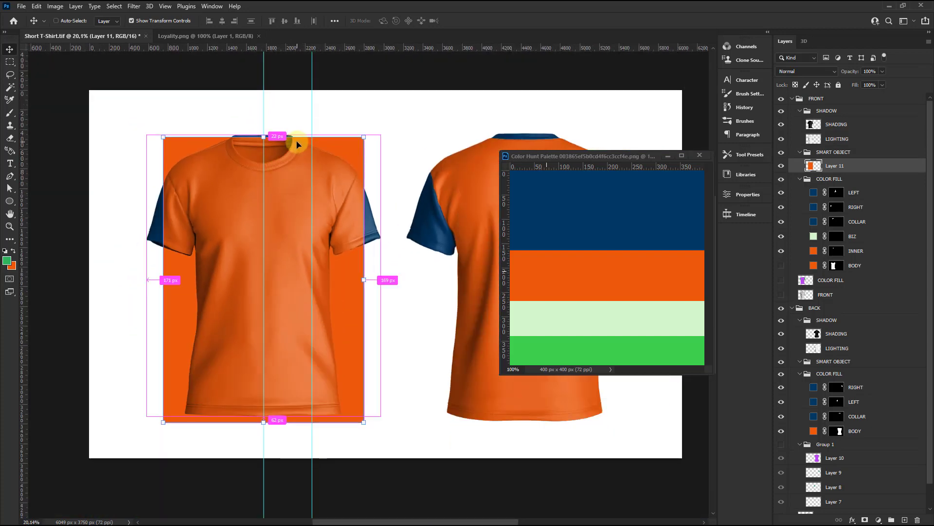
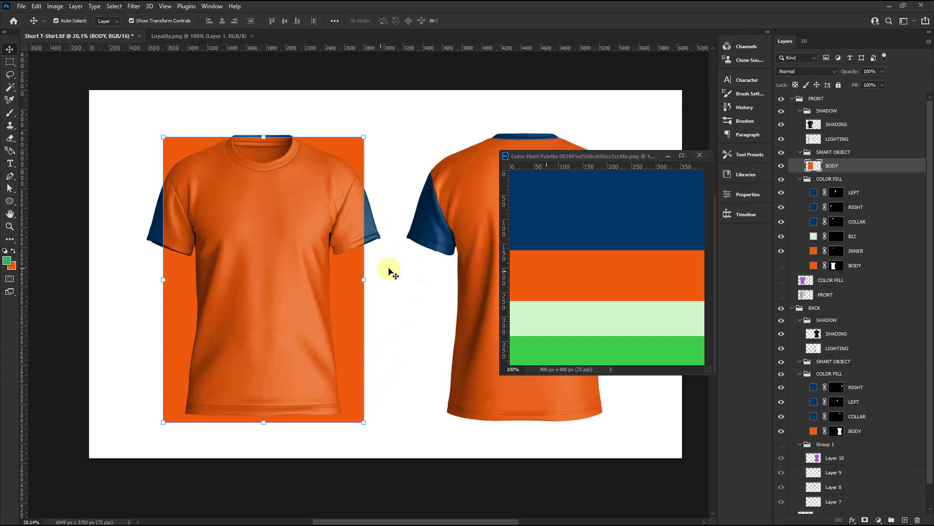
Convert the BODY layer to a smart object and open its contents as BODY.psb.
scroll(394, 272, up, 1)
right_click(890, 169)
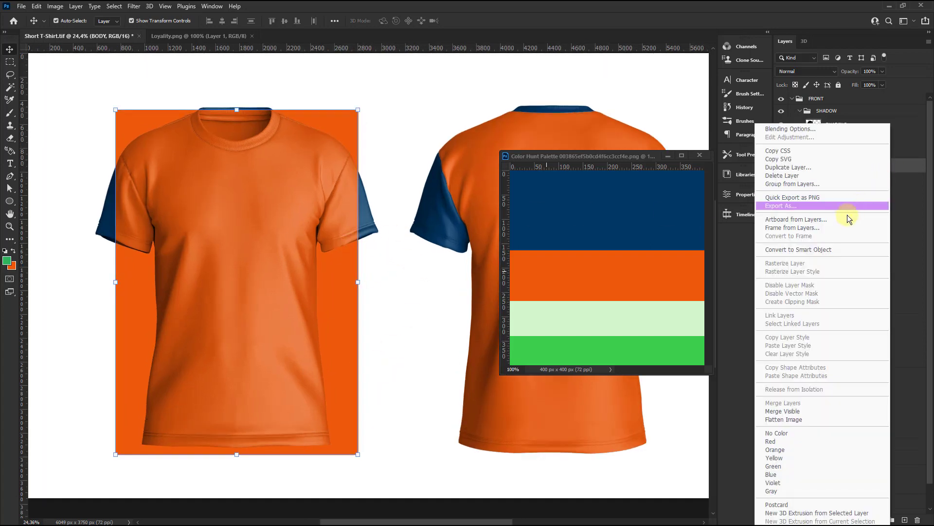
click(811, 250)
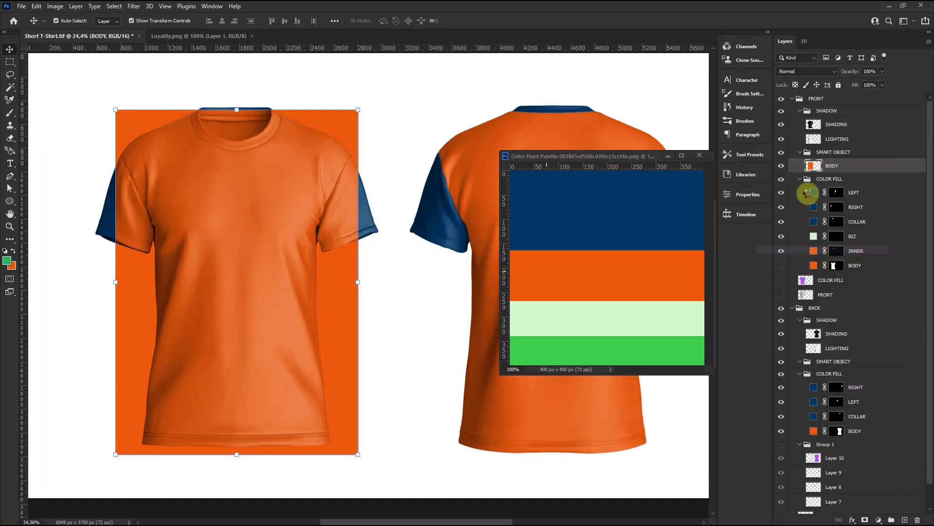
double_click(818, 167)
scroll(212, 168, down, 3)
scroll(309, 175, up, 1)
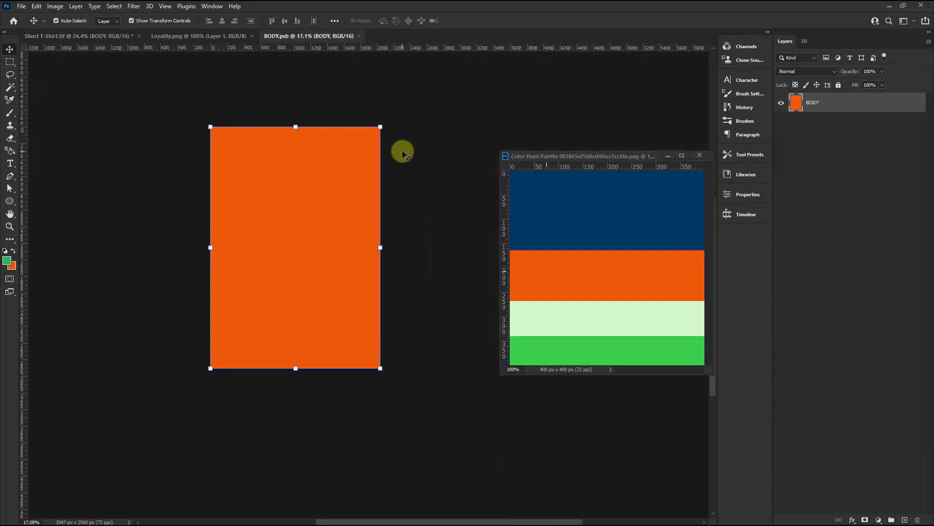
scroll(400, 150, up, 1)
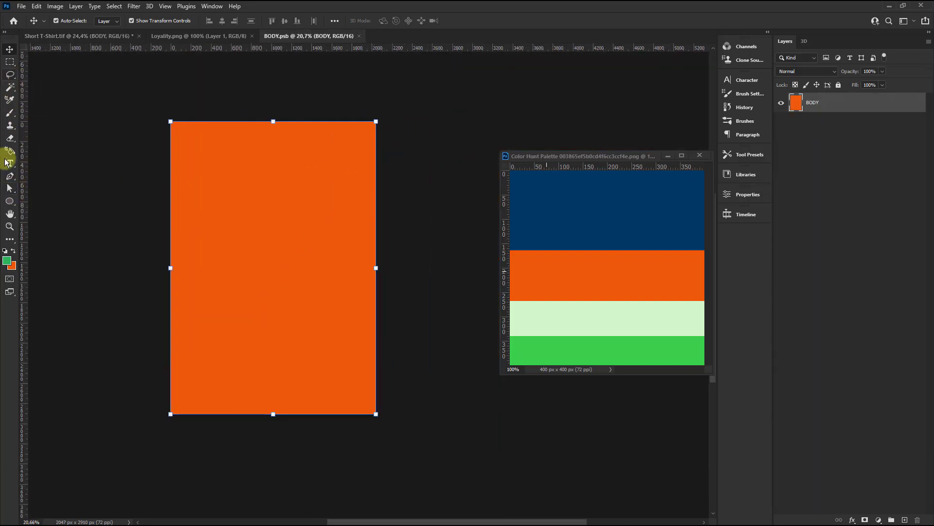
right_click(10, 207)
click(64, 202)
Draw a rectangle across the top of the orange body and fill it navy #003865.
drag(153, 104, 403, 224)
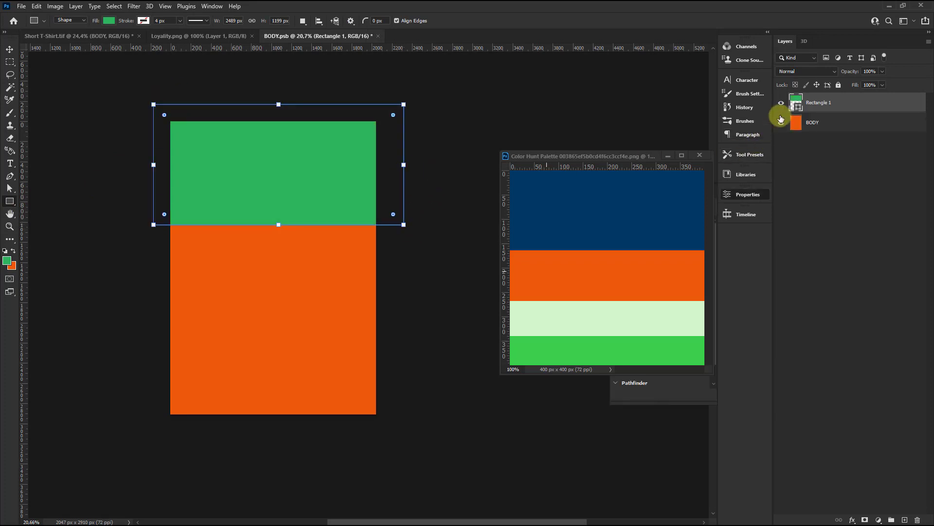
double_click(798, 108)
click(573, 202)
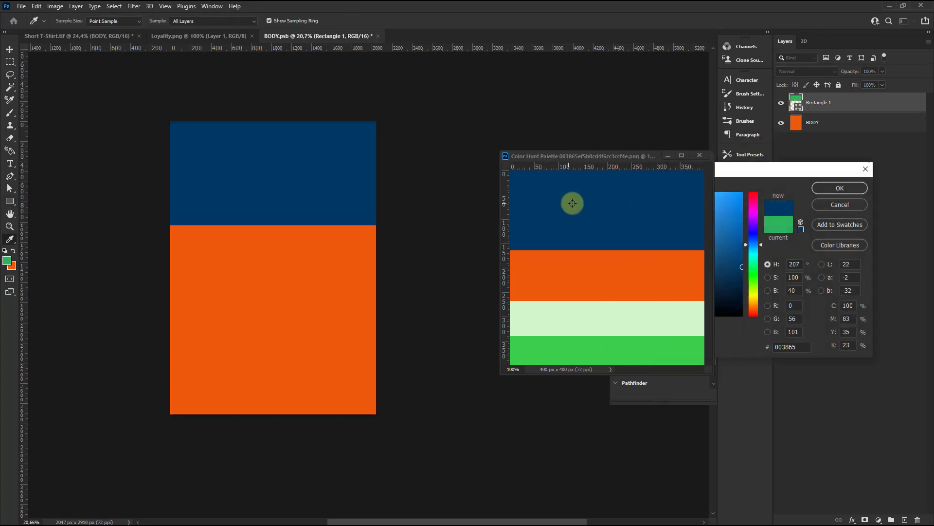
click(847, 188)
click(9, 50)
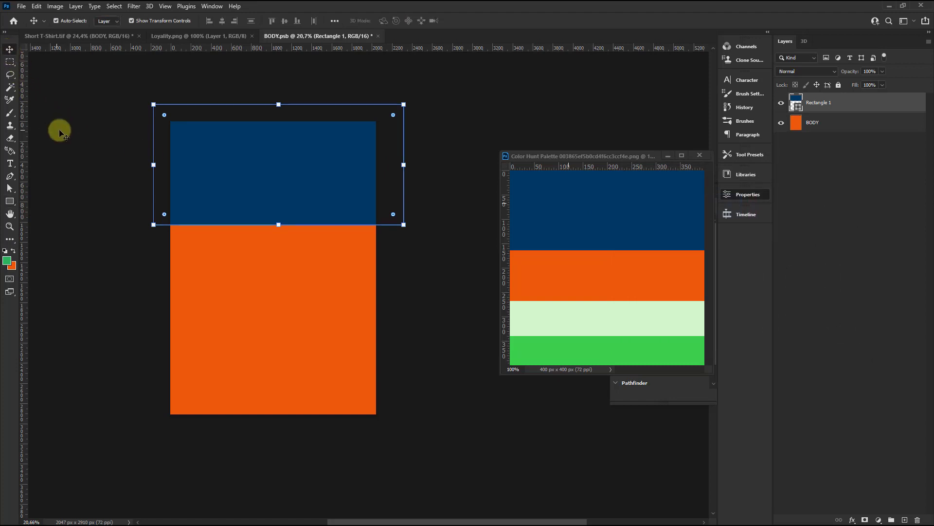
click(58, 129)
scroll(246, 163, up, 1)
click(252, 172)
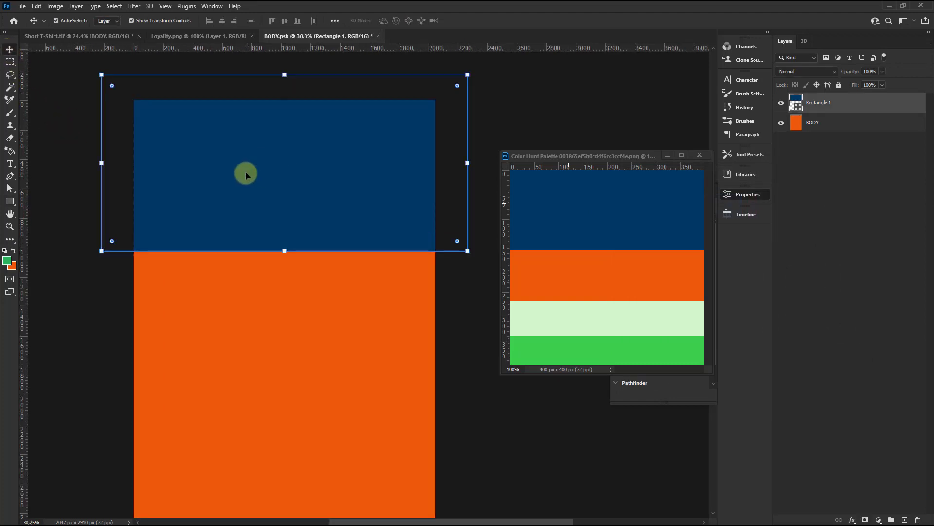
scroll(292, 181, down, 2)
click(444, 143)
scroll(319, 186, up, 1)
click(313, 186)
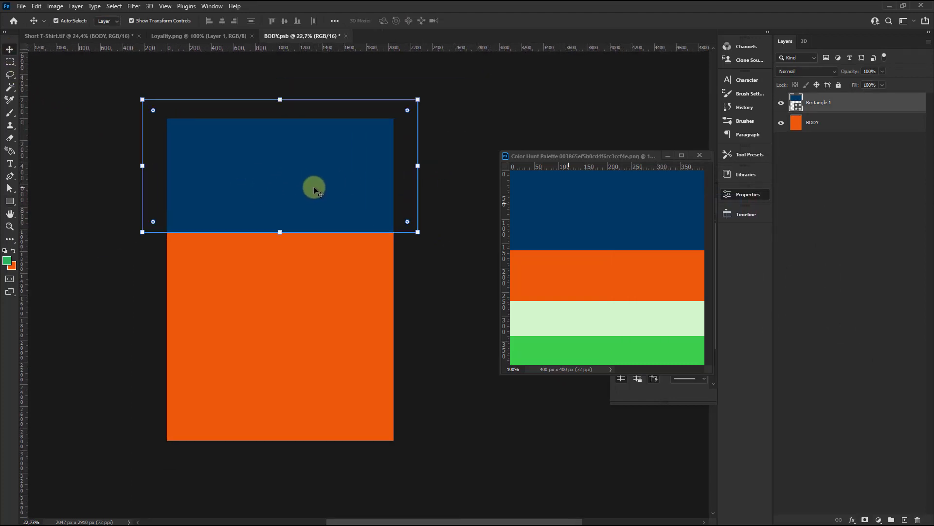
Duplicate the navy rectangle, squash the copy into a thin band below, and fill it mint #d4f6cc.
right_click(837, 102)
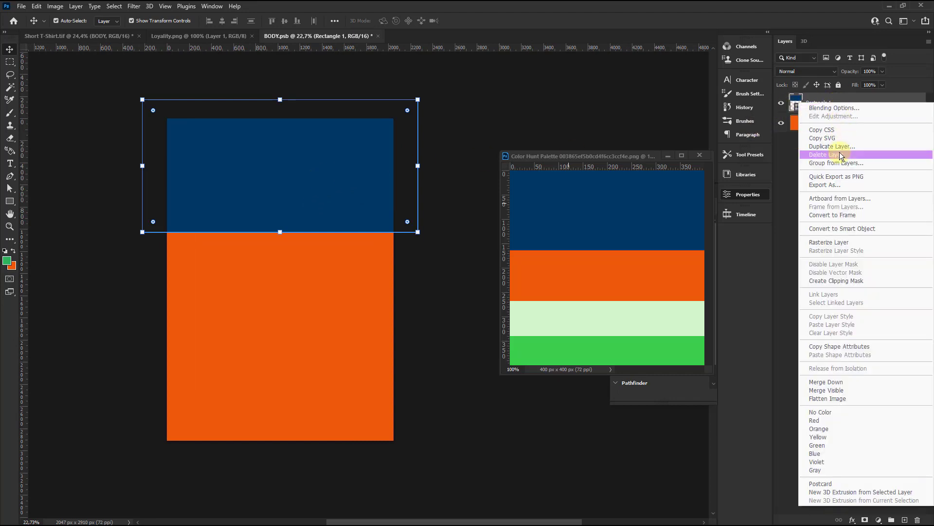
click(839, 147)
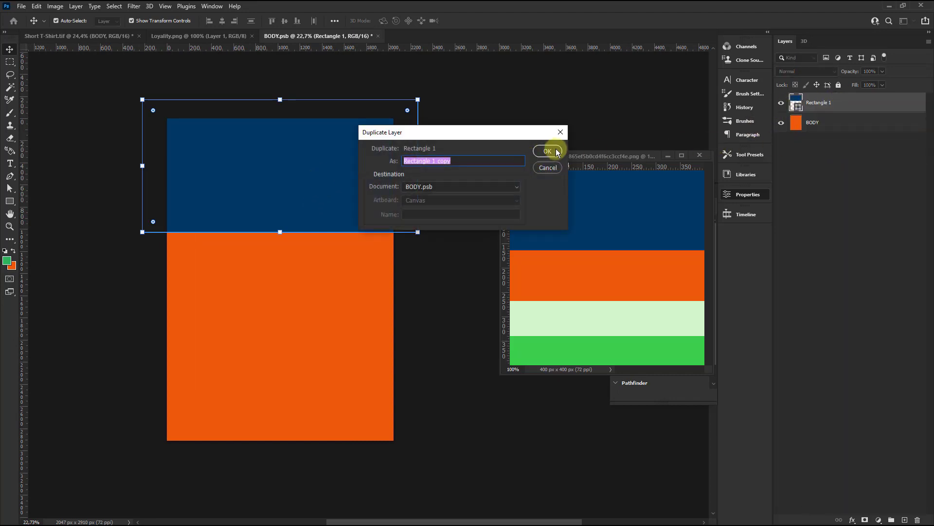
click(553, 149)
mouse_move(276, 174)
mouse_down()
mouse_move(275, 272)
mouse_move(285, 237)
mouse_move(294, 236)
mouse_move(295, 267)
mouse_move(296, 250)
mouse_up()
scroll(294, 226, up, 3)
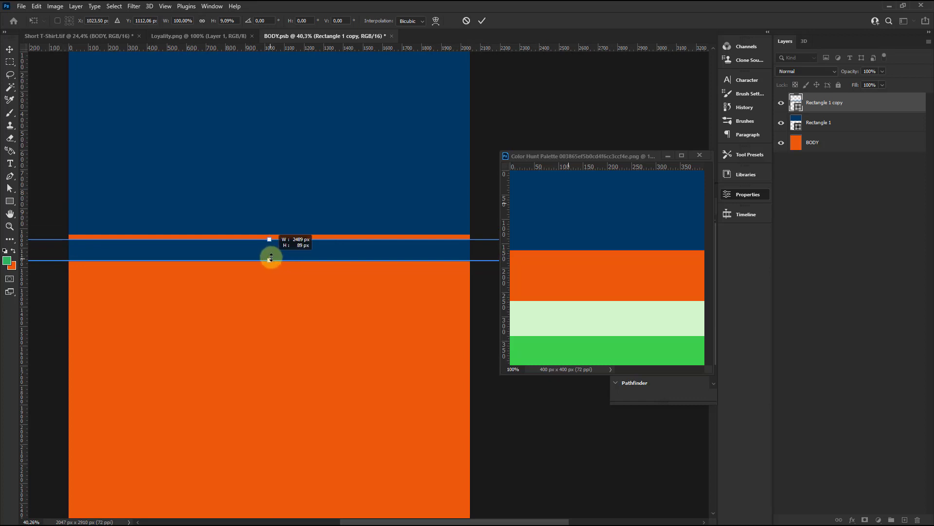
drag(271, 257, 286, 238)
scroll(284, 255, up, 2)
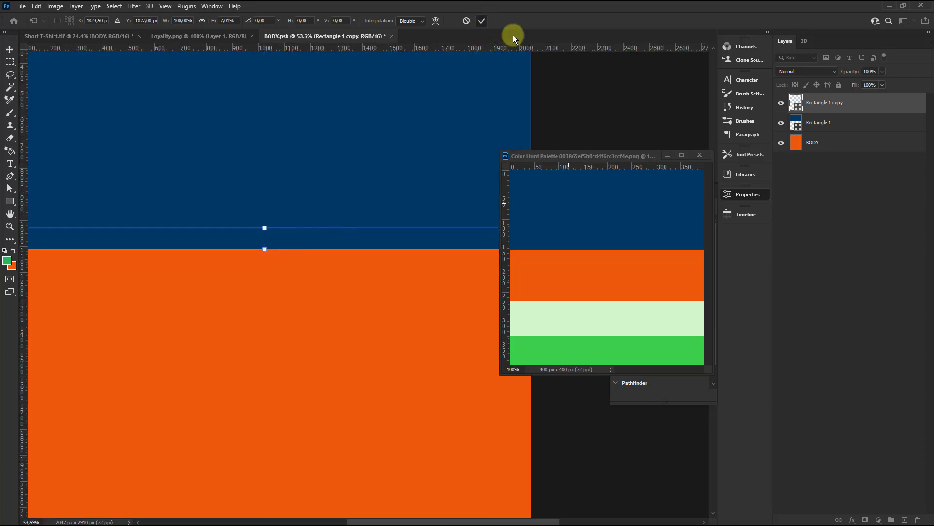
key(Return)
double_click(799, 107)
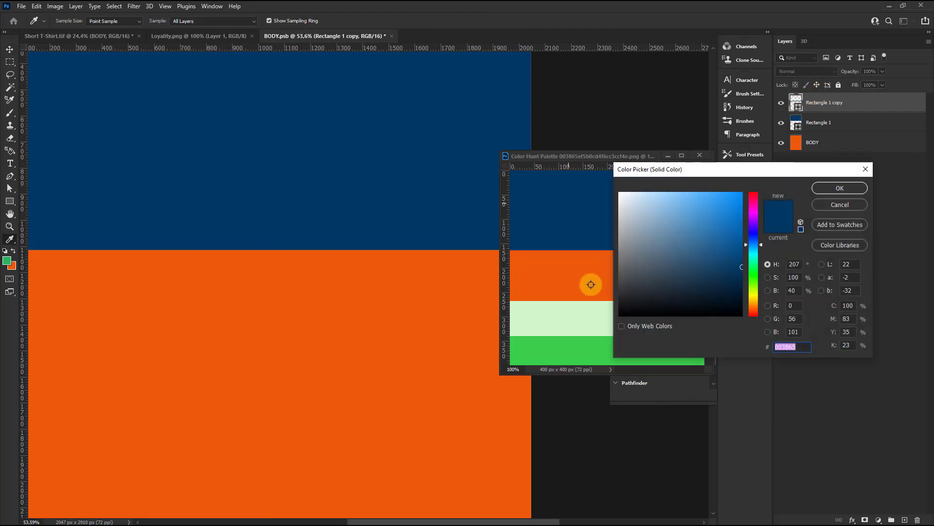
click(560, 313)
click(840, 189)
Alt-drag a second mint stripe slightly lower, leaving an orange gap between them.
key(v)
key(ctrl+0)
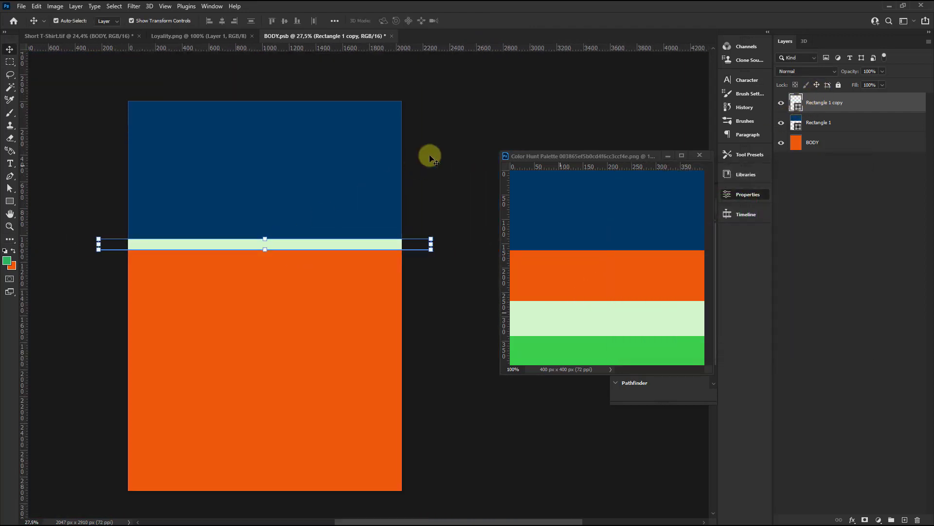
click(428, 154)
click(260, 244)
drag(260, 244, 261, 258)
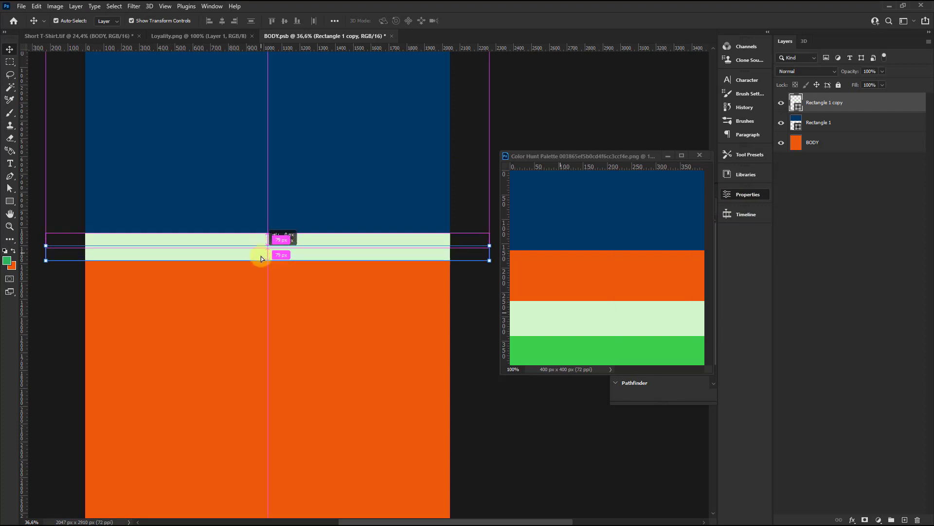
scroll(268, 263, down, 3)
scroll(292, 258, down, 1)
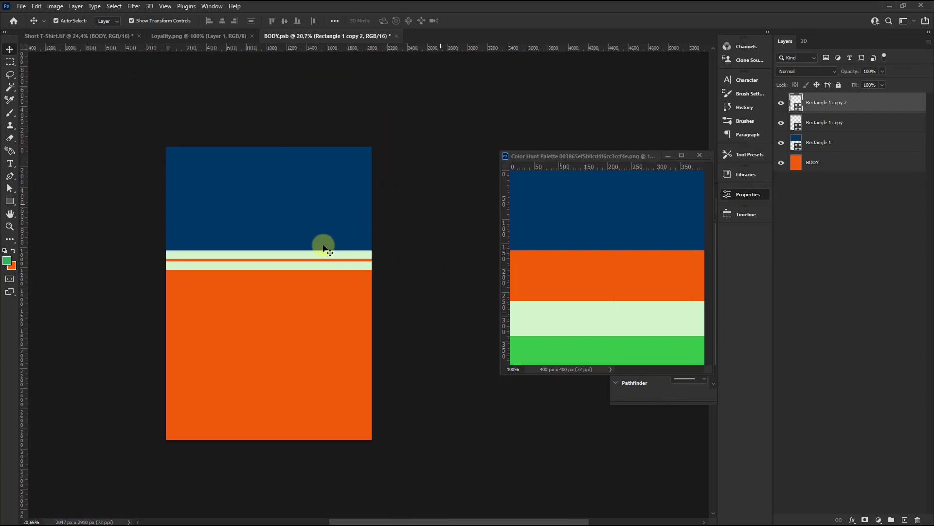
scroll(312, 254, up, 2)
click(303, 225)
scroll(316, 258, down, 1)
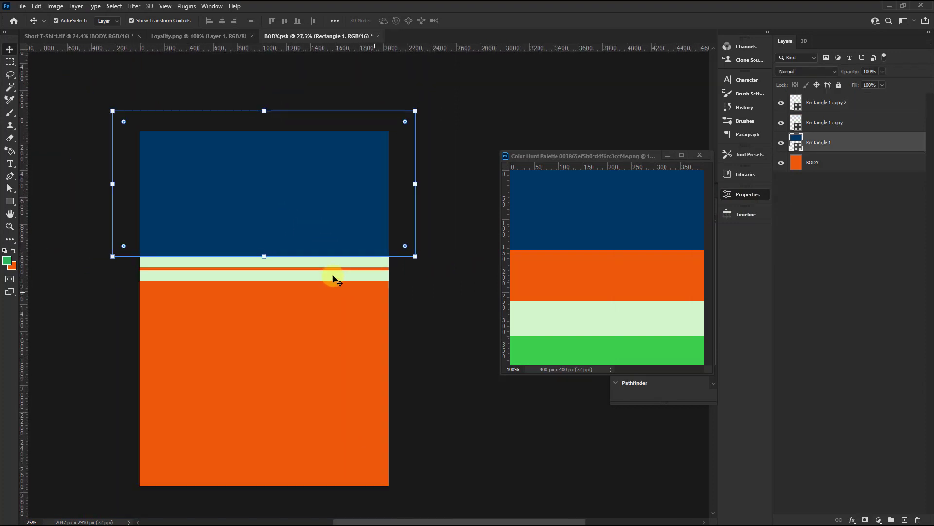
Recolour the top rectangle mint and rotate it about -29° into a left corner wedge.
drag(293, 206, 293, 173)
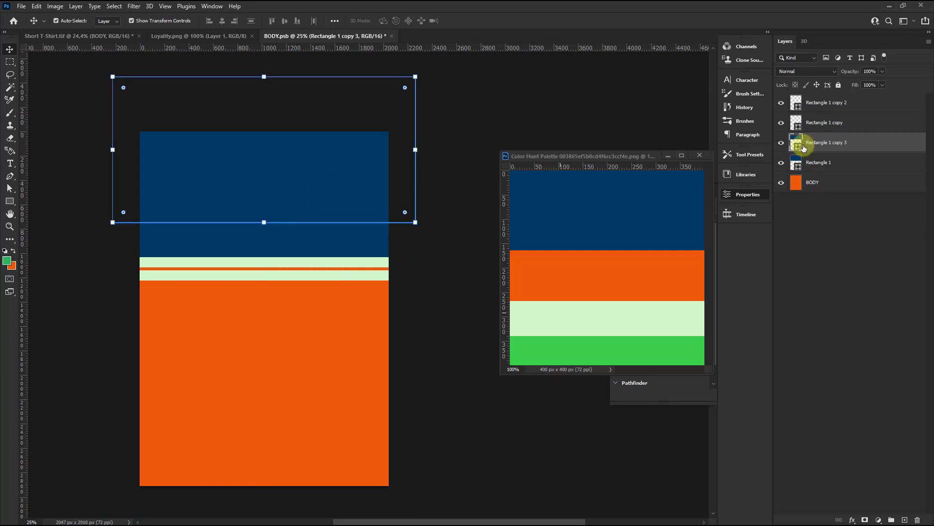
double_click(796, 144)
click(547, 326)
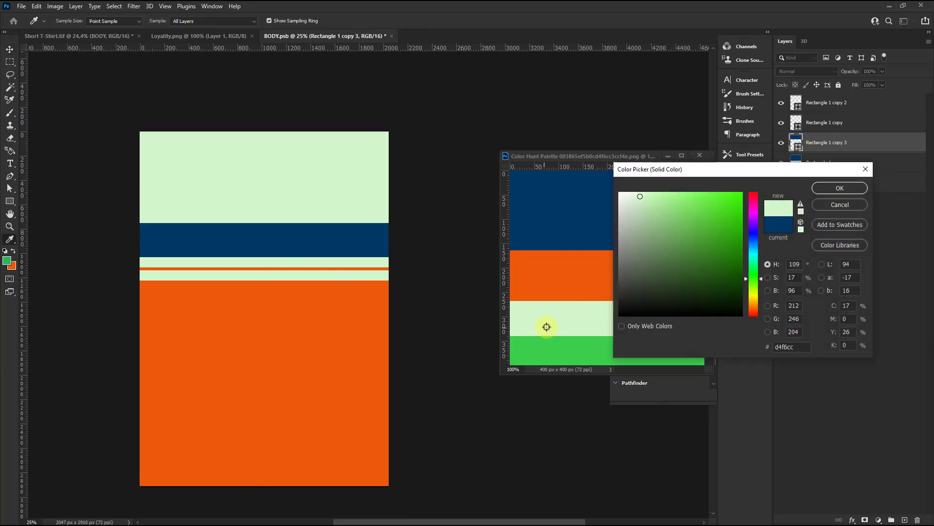
click(840, 188)
scroll(354, 171, down, 1)
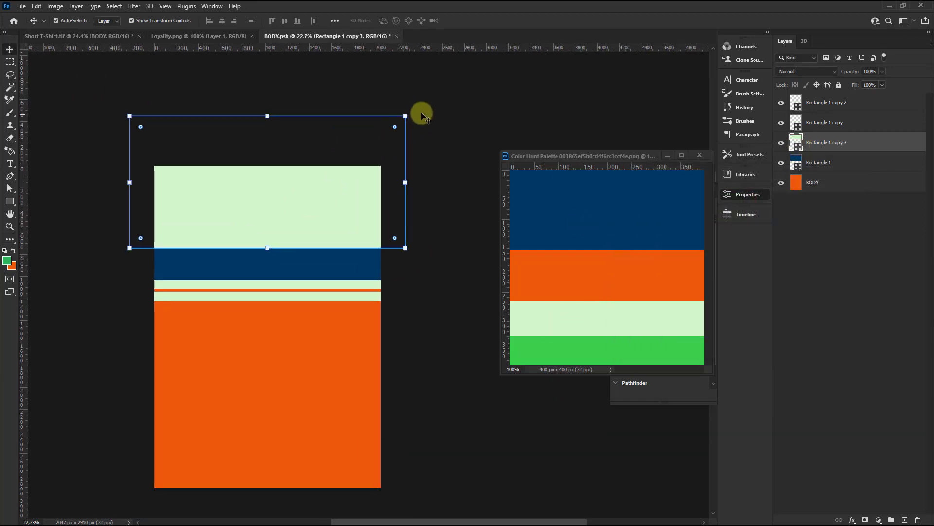
drag(412, 106, 365, 87)
drag(313, 167, 225, 152)
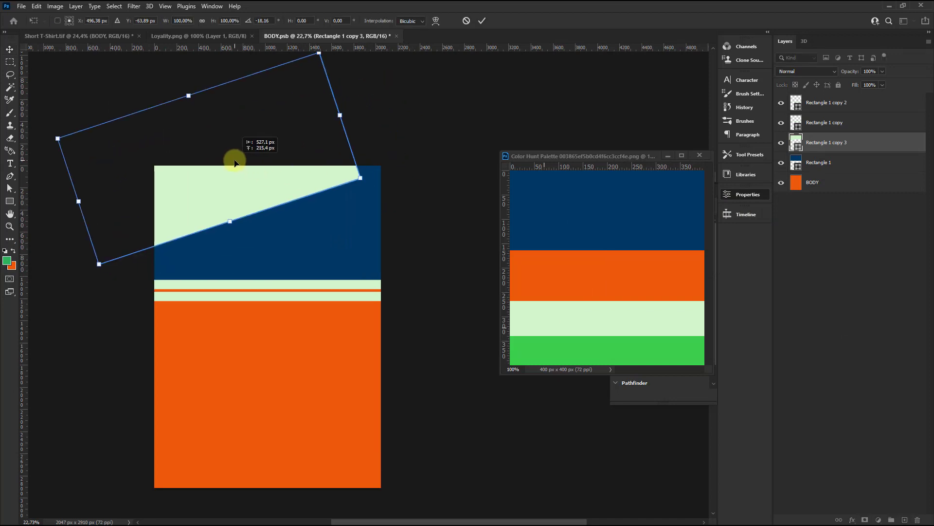
drag(386, 152, 340, 126)
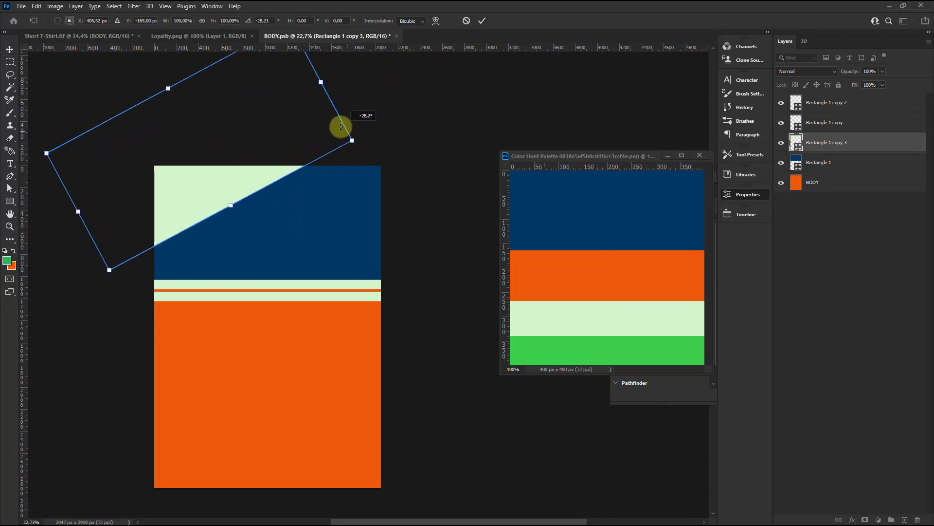
scroll(236, 179, up, 2)
drag(235, 179, 215, 181)
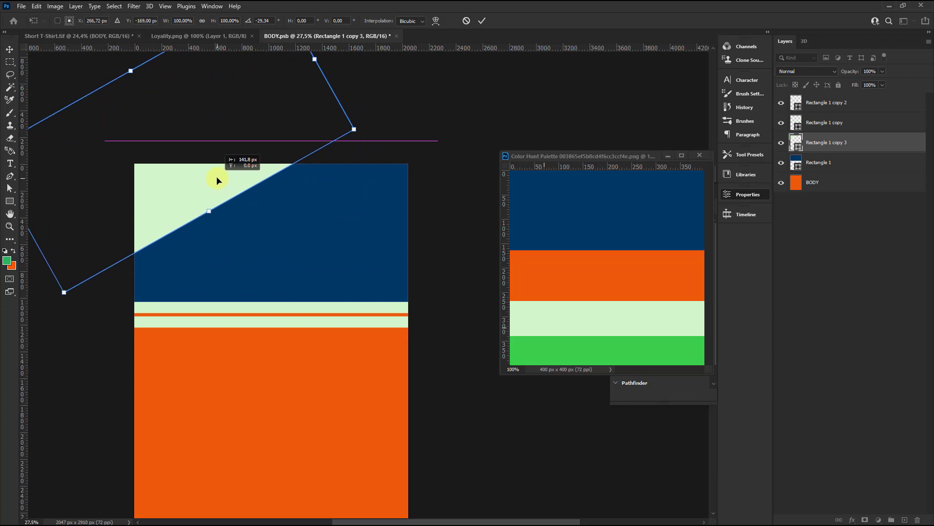
click(480, 20)
Add vertical guides and shift the tilted mint shape sideways into the left corner.
scroll(471, 69, down, 2)
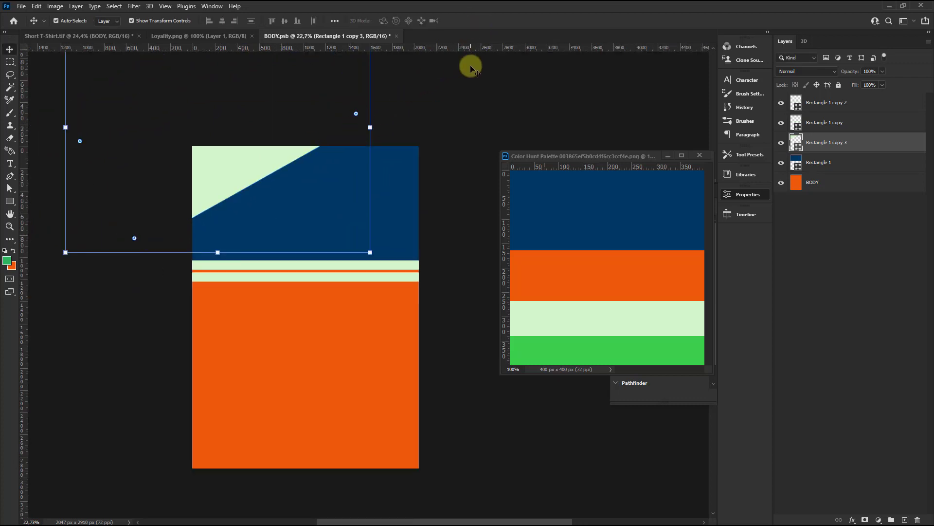
click(798, 192)
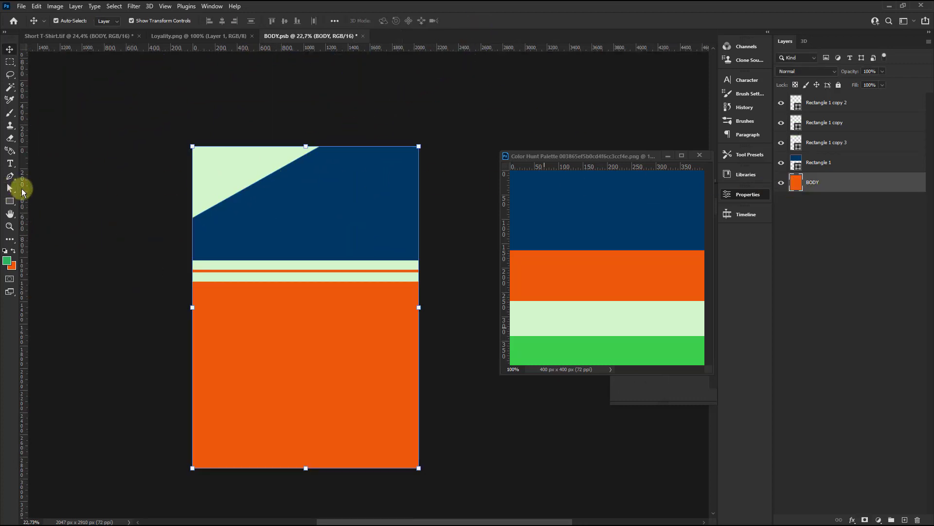
mouse_move(22, 192)
mouse_down()
mouse_move(304, 226)
mouse_move(359, 194)
mouse_up()
click(292, 159)
scroll(293, 157, up, 1)
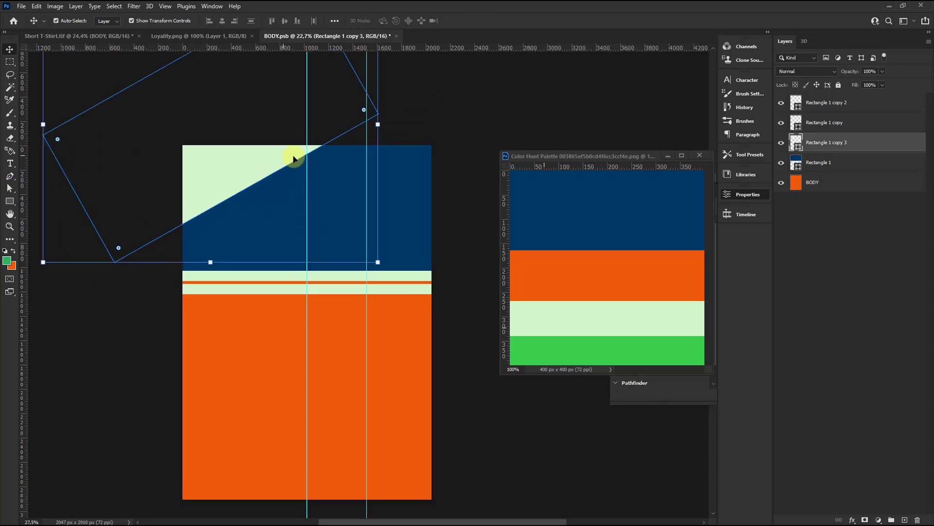
drag(293, 159, 270, 155)
scroll(282, 209, down, 2)
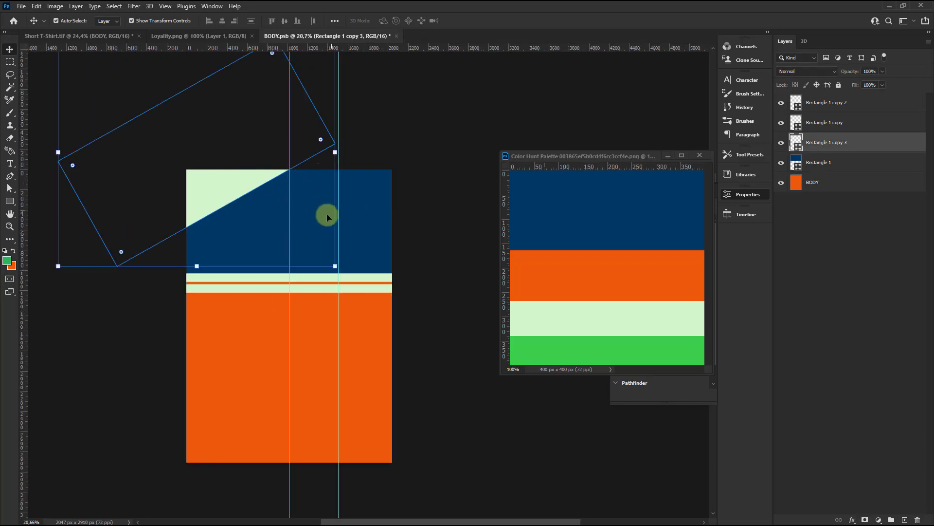
scroll(311, 224, down, 2)
click(377, 204)
scroll(221, 266, up, 1)
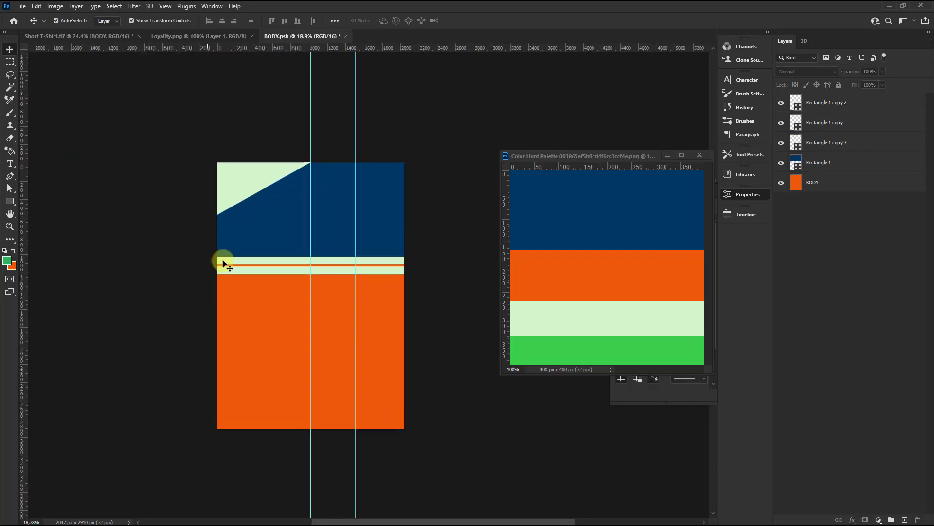
click(251, 181)
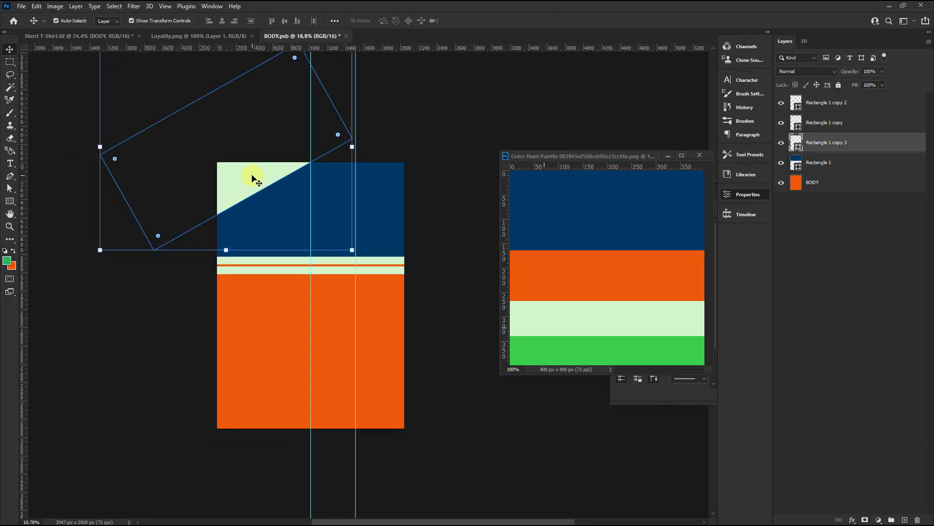
Rasterize the triangle layer and crop to the canvas to trim the overhanging parts.
right_click(837, 146)
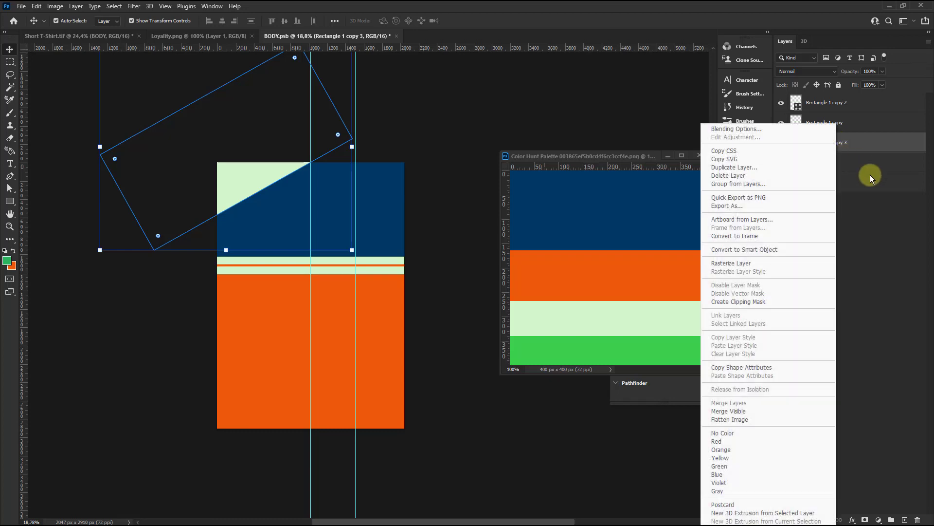
click(717, 264)
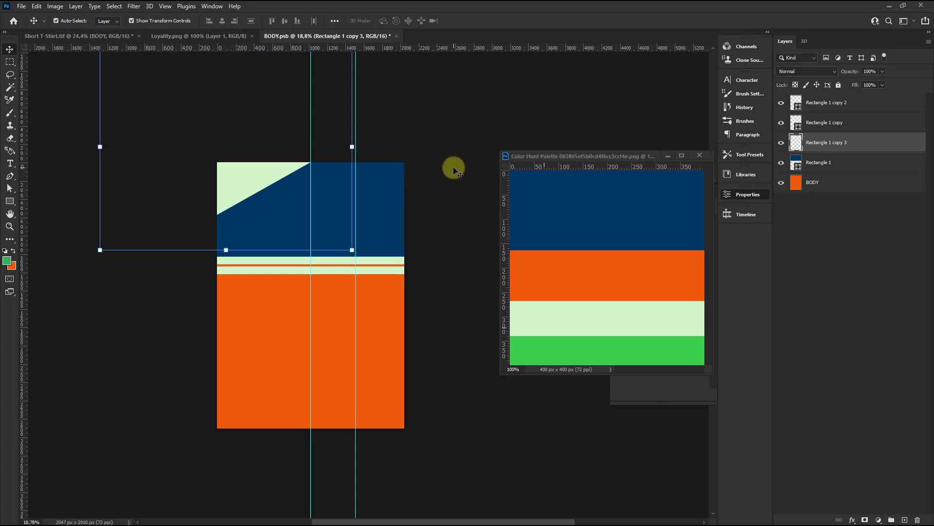
key(c)
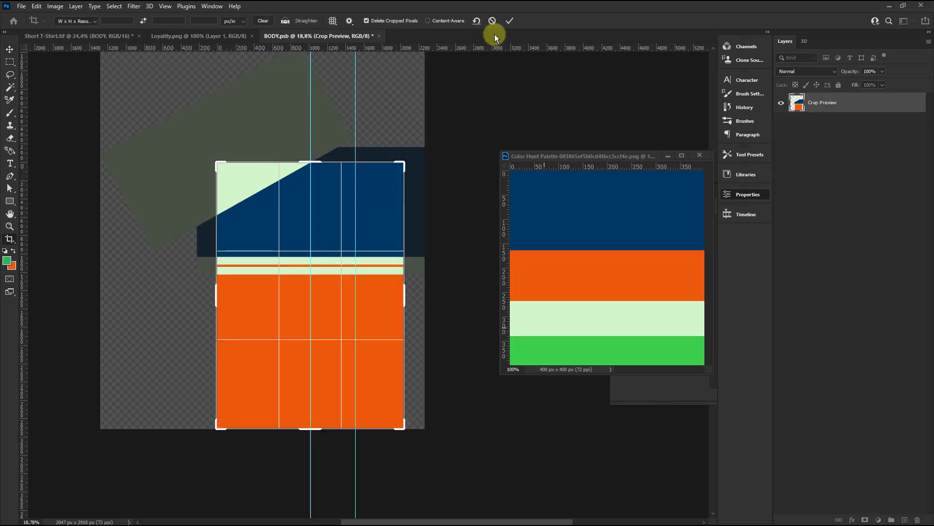
click(508, 22)
Alt-drag a copy of the light corner triangle to the right.
click(15, 51)
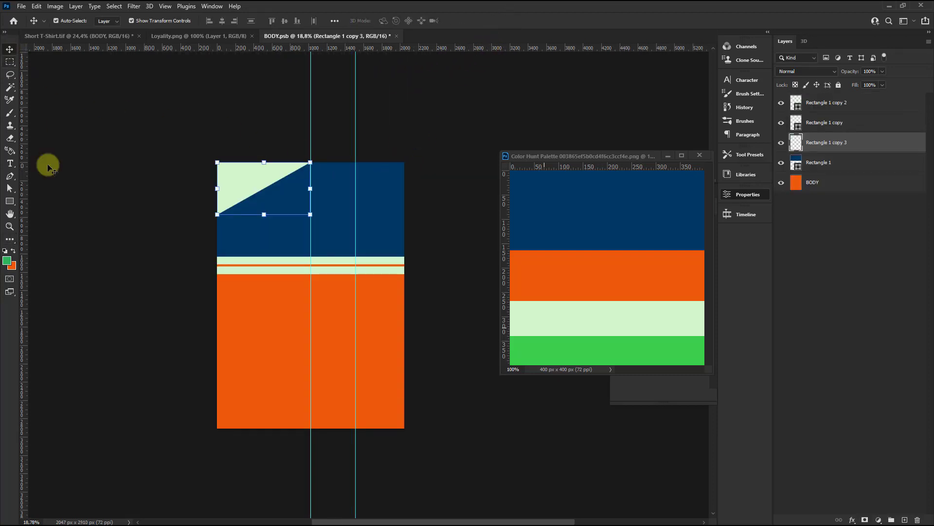
click(245, 175)
scroll(267, 166, up, 2)
scroll(135, 152, down, 2)
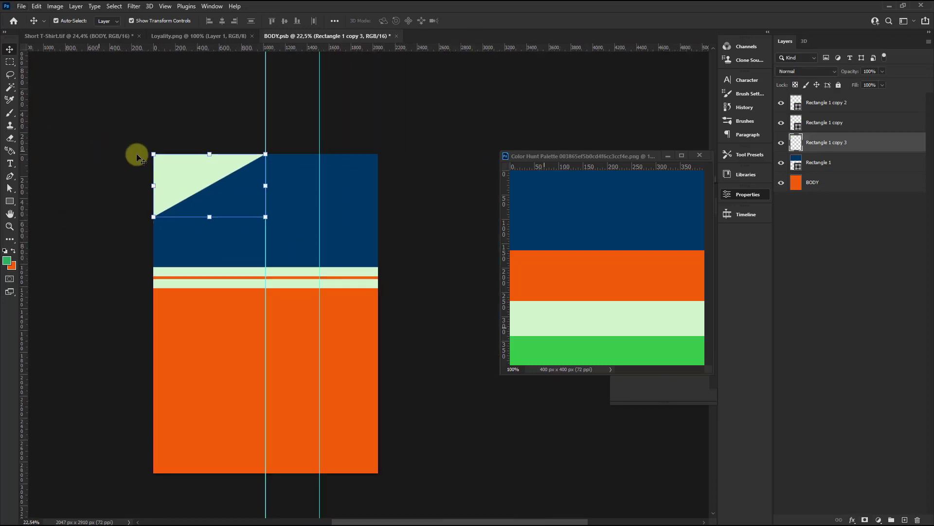
scroll(227, 170, up, 2)
drag(204, 169, 310, 175)
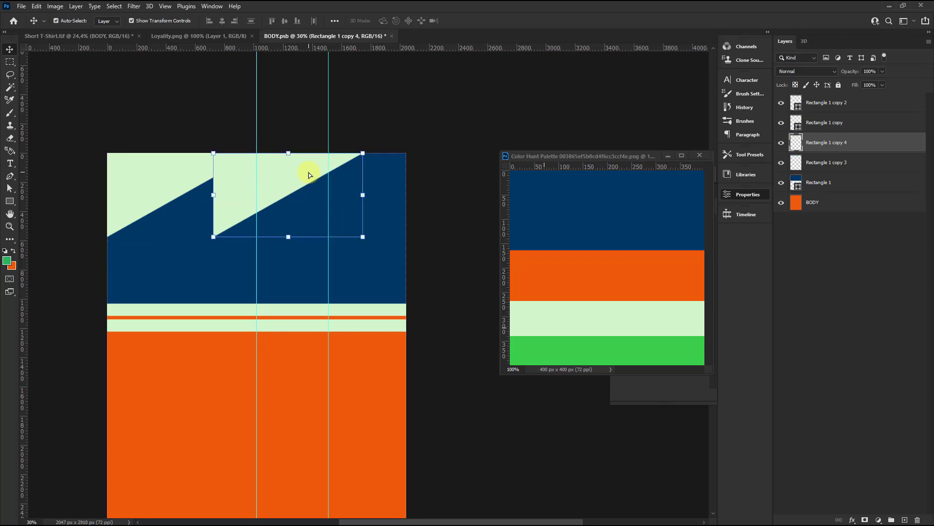
Flip the copied triangle horizontally and place it in the top-right corner.
key(ctrl+t)
right_click(309, 172)
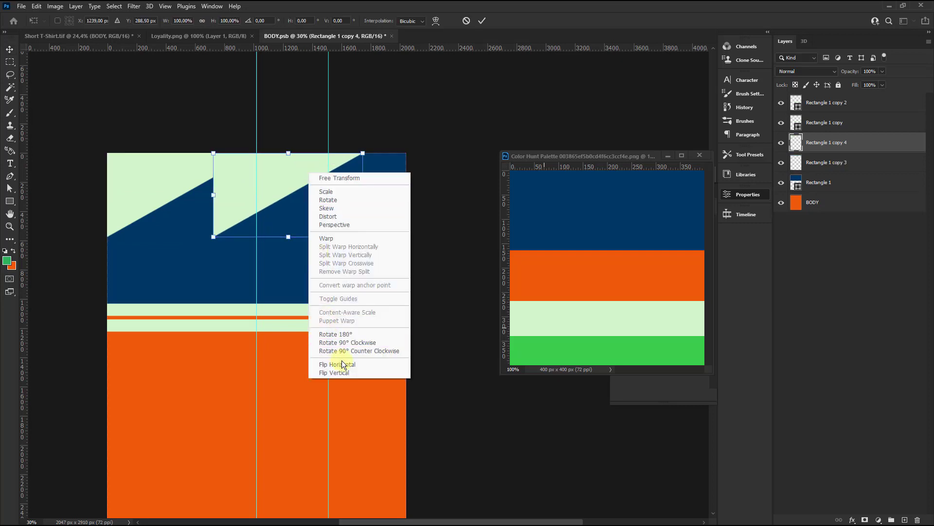
click(336, 364)
drag(309, 198, 347, 203)
scroll(355, 192, down, 1)
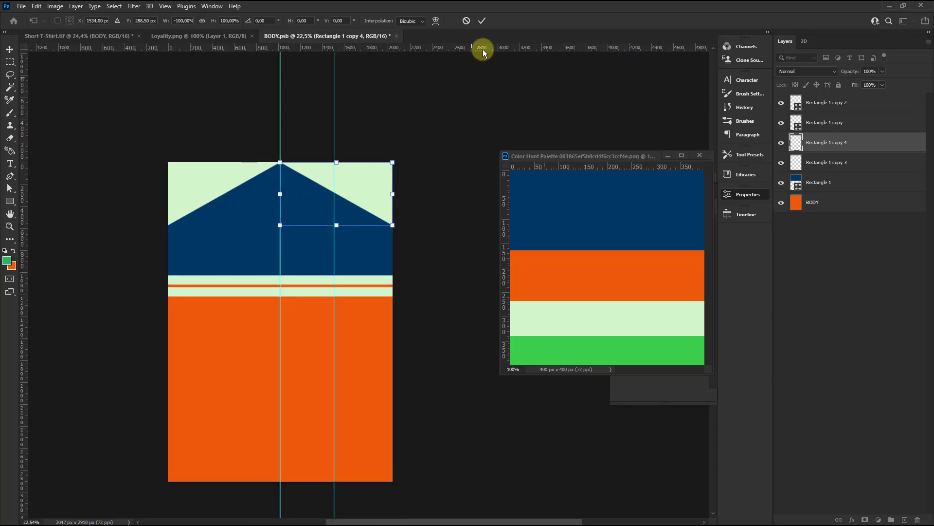
click(482, 20)
click(461, 111)
scroll(354, 234, down, 3)
scroll(351, 303, up, 2)
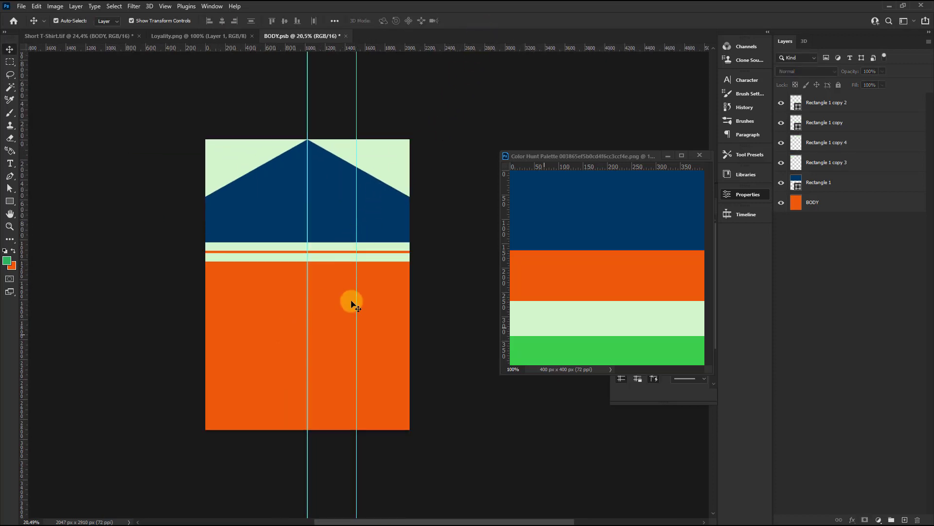
scroll(332, 181, up, 2)
Bring the Loyality.png logo into BODY.psb and move it up into the navy area.
click(165, 37)
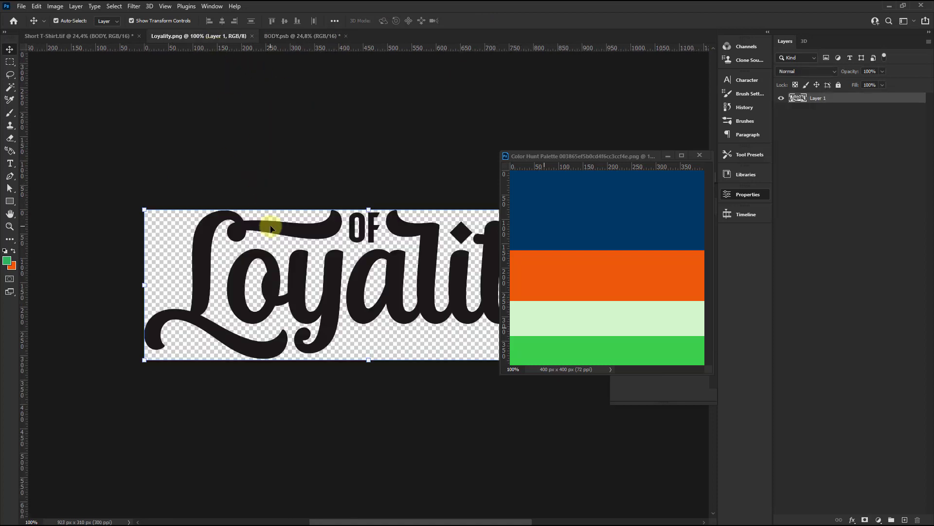
mouse_move(271, 226)
mouse_down()
mouse_move(186, 38)
mouse_move(330, 226)
mouse_up()
click(456, 206)
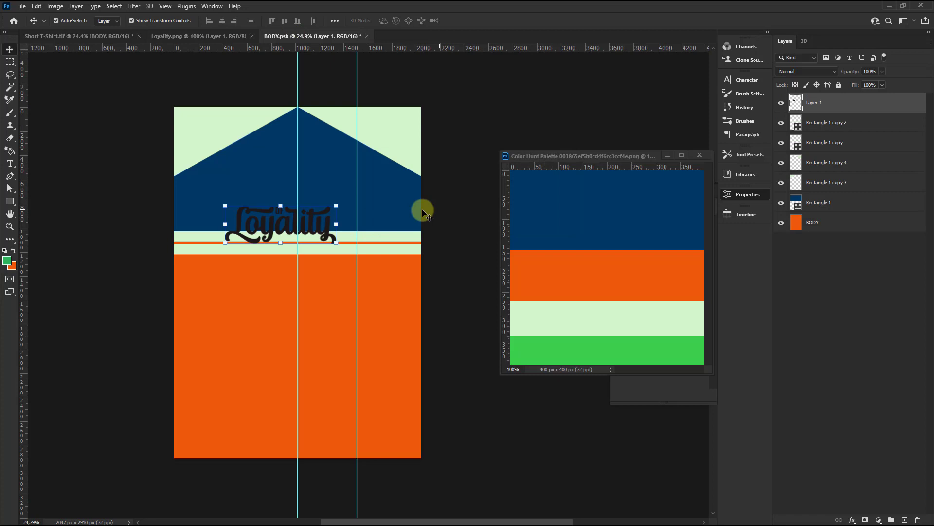
click(317, 223)
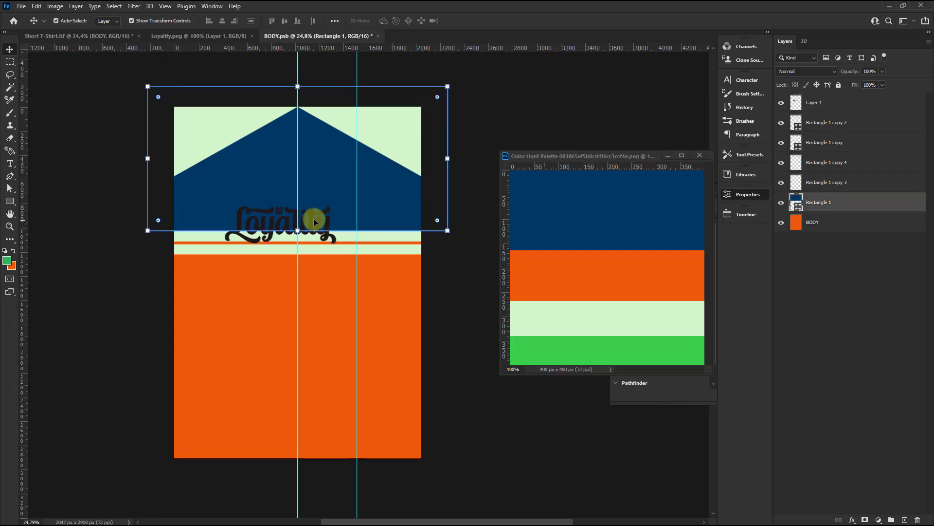
mouse_move(311, 218)
mouse_down()
mouse_move(323, 179)
mouse_move(331, 181)
mouse_up()
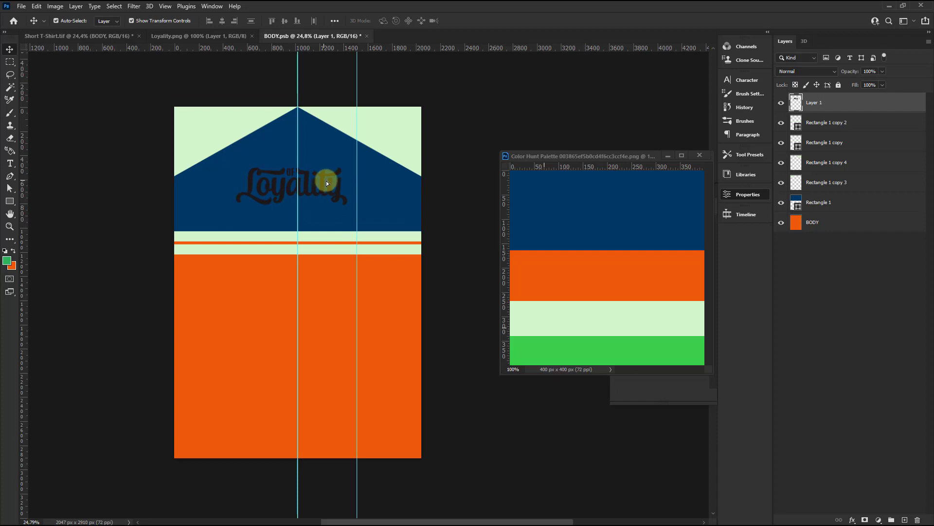
Give the logo layer a green Gradient Overlay style.
right_click(826, 112)
click(828, 110)
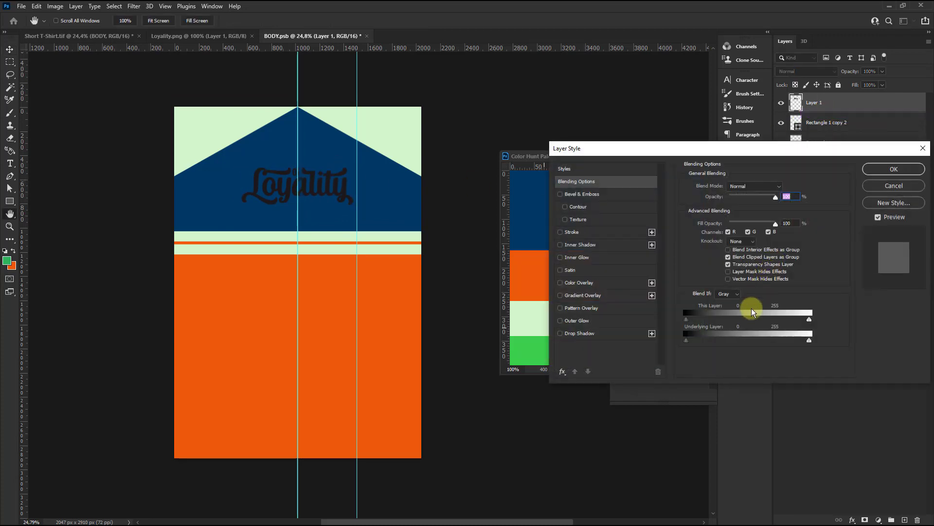
click(578, 285)
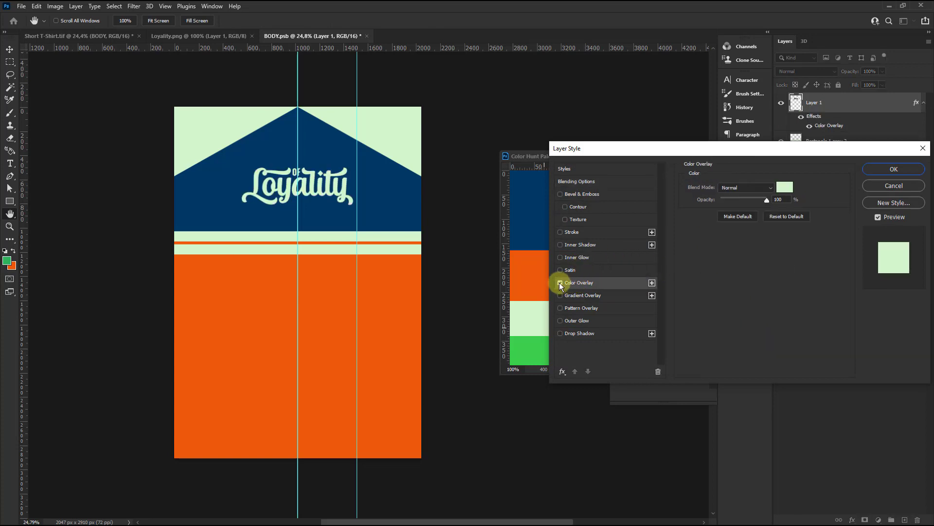
click(560, 282)
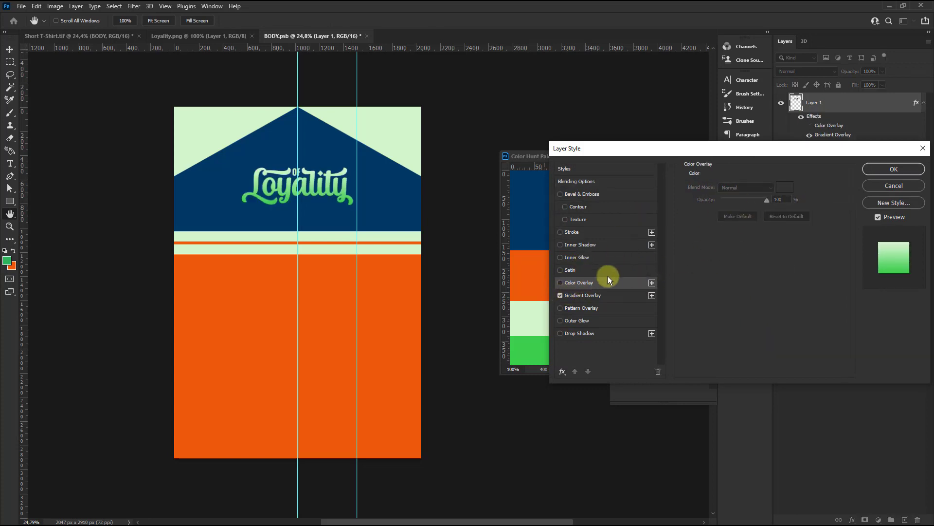
click(601, 295)
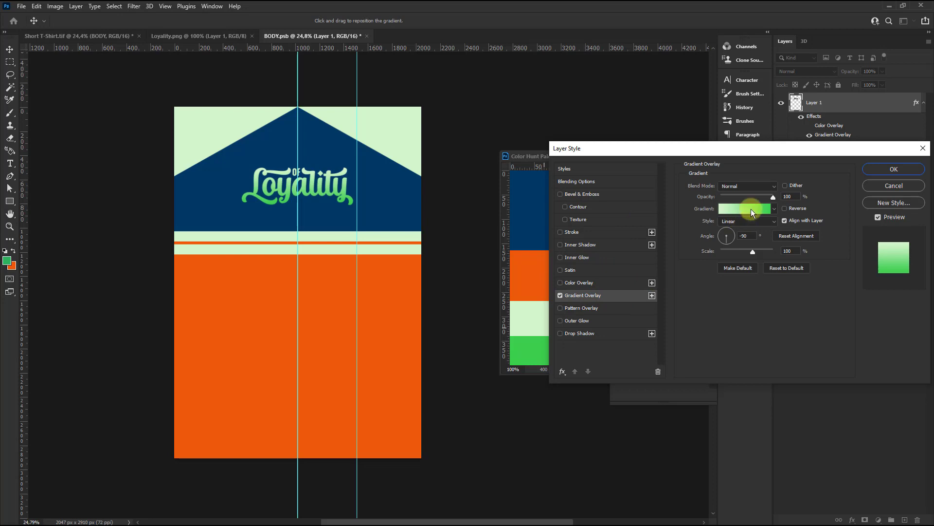
click(895, 169)
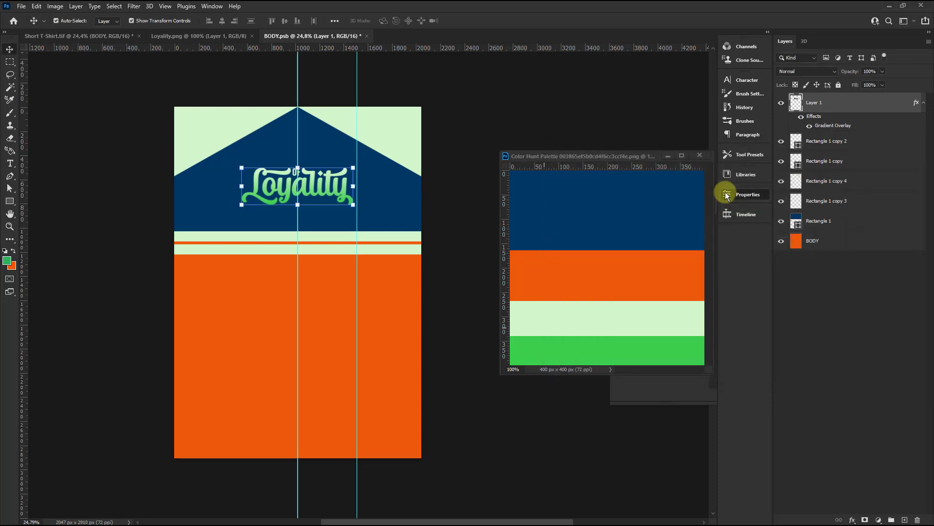
click(436, 181)
scroll(346, 220, down, 1)
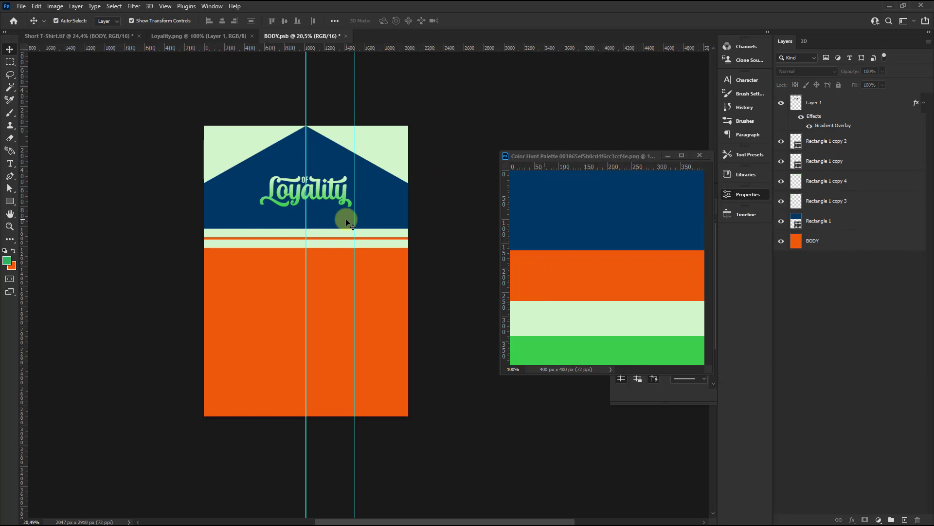
scroll(336, 250, up, 1)
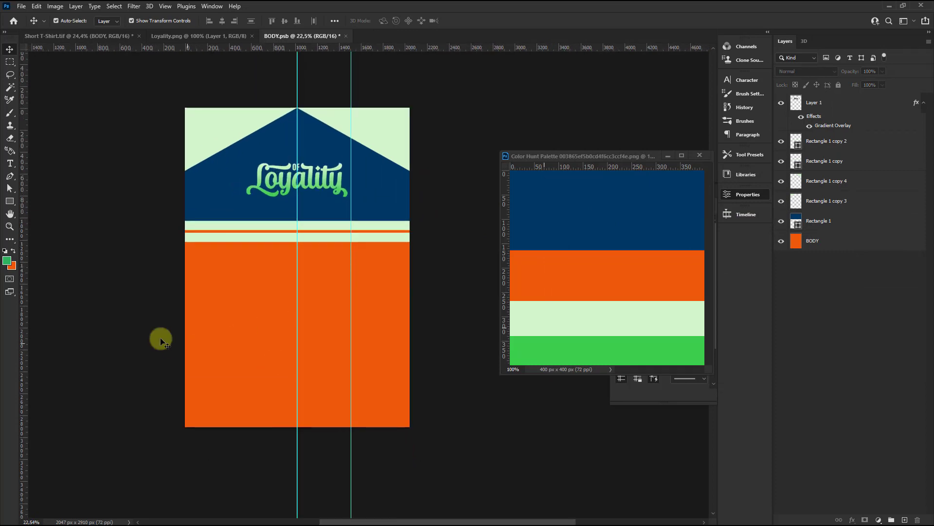
right_click(6, 202)
Draw a tall ellipse over the shirt's left side and fill it navy.
click(54, 211)
scroll(249, 211, down, 1)
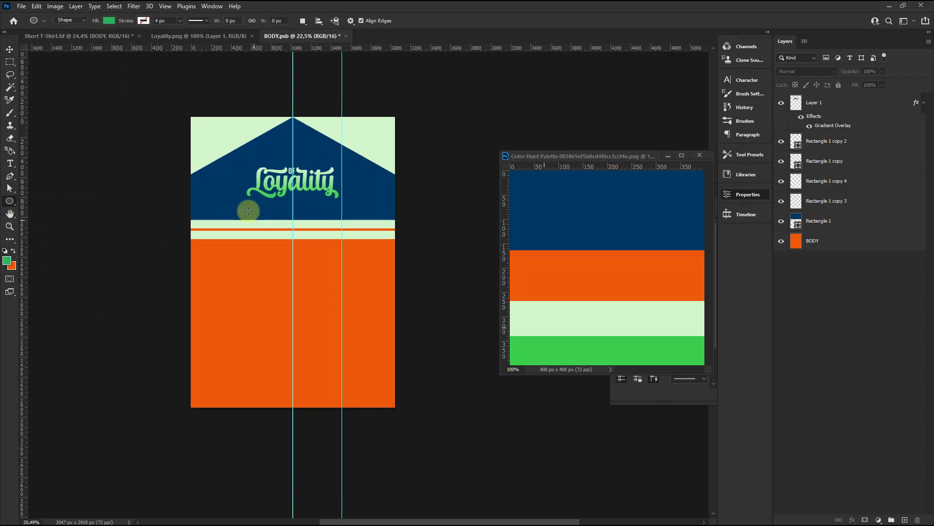
scroll(222, 299, up, 1)
scroll(239, 242, up, 2)
scroll(257, 158, down, 3)
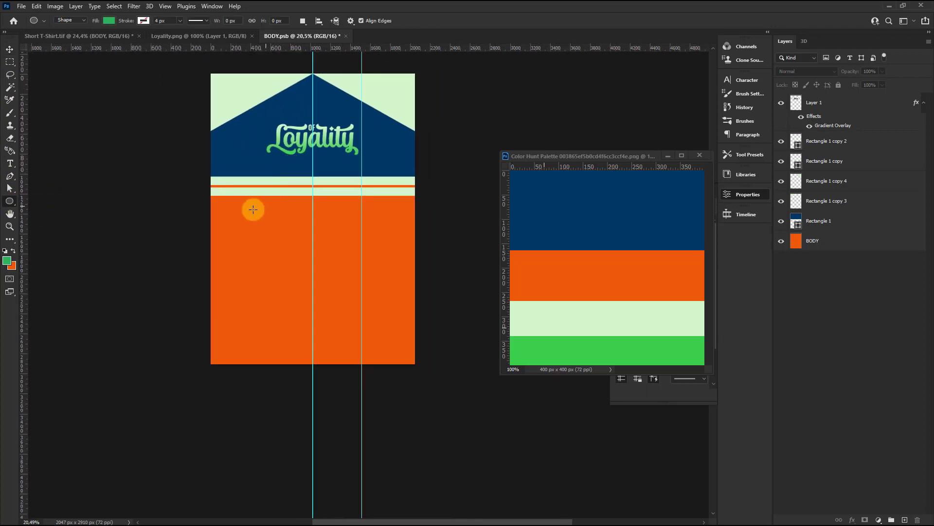
drag(198, 178, 273, 396)
scroll(279, 249, up, 2)
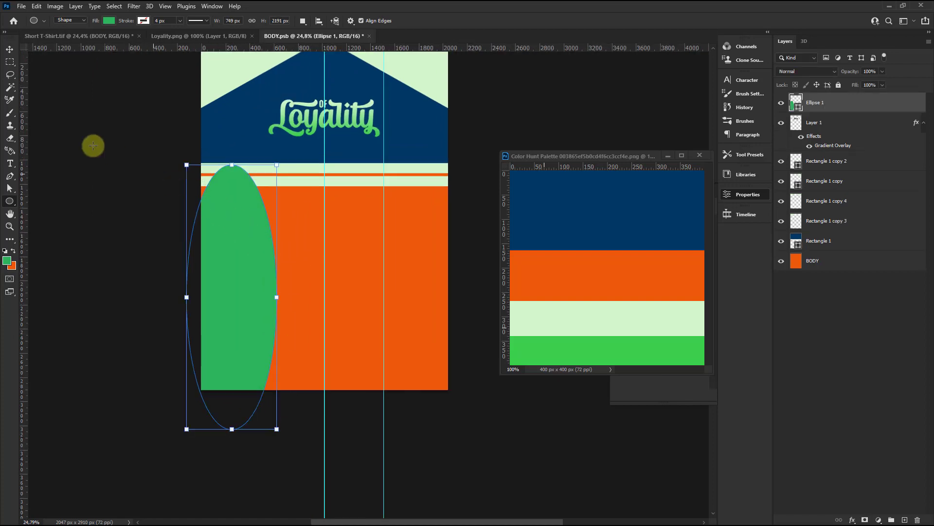
click(9, 49)
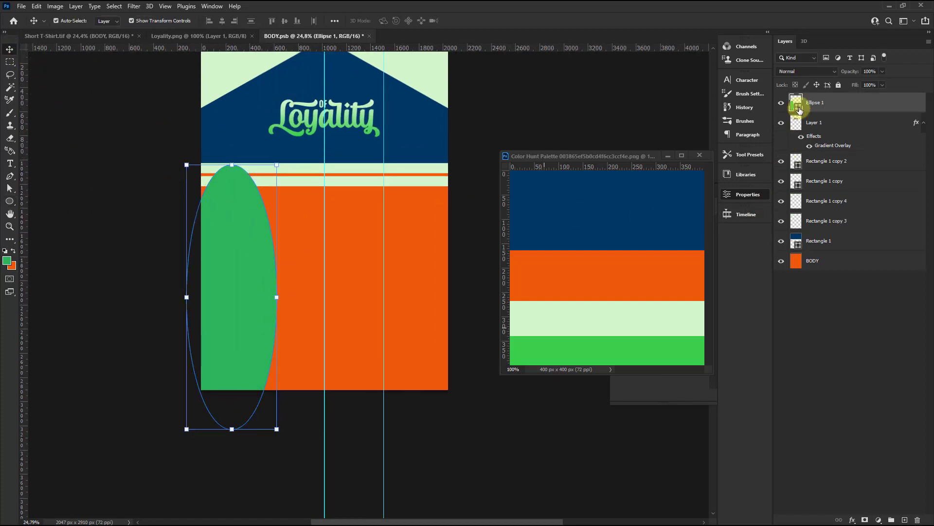
double_click(798, 108)
click(563, 212)
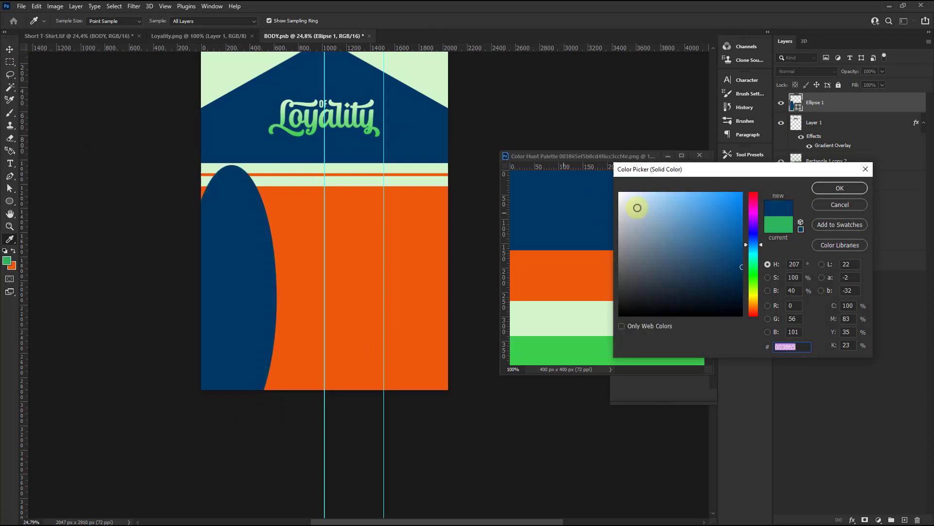
click(869, 192)
Stack the navy ellipse below the stripes and position it partly off the left edge.
key(v)
scroll(256, 203, up, 3)
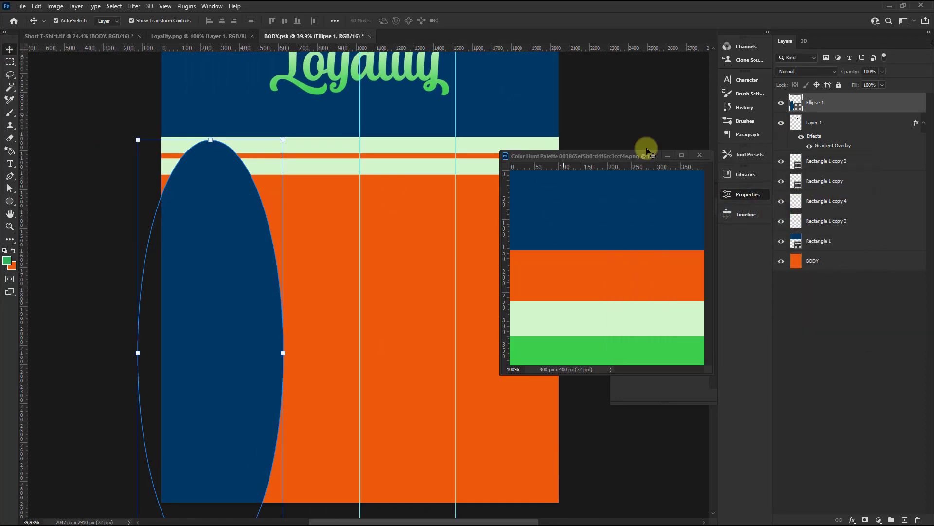
drag(811, 102, 819, 189)
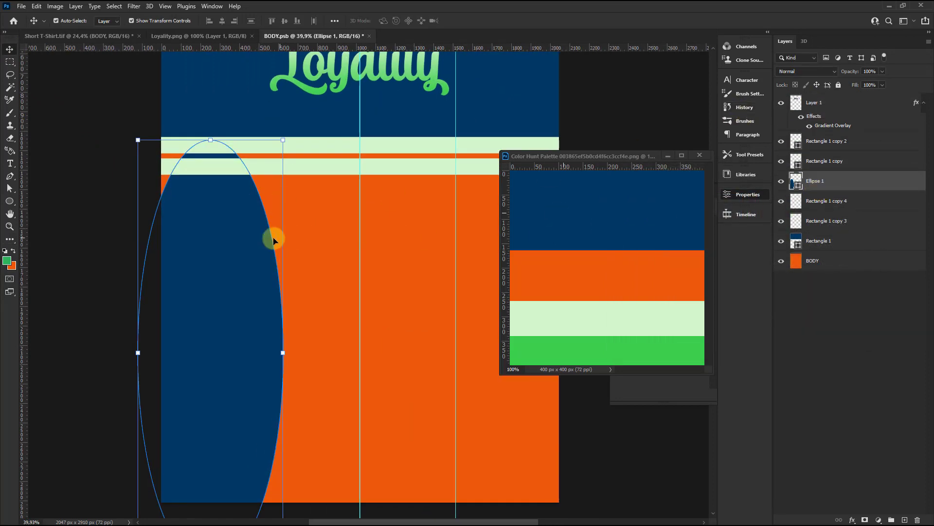
drag(273, 240, 206, 232)
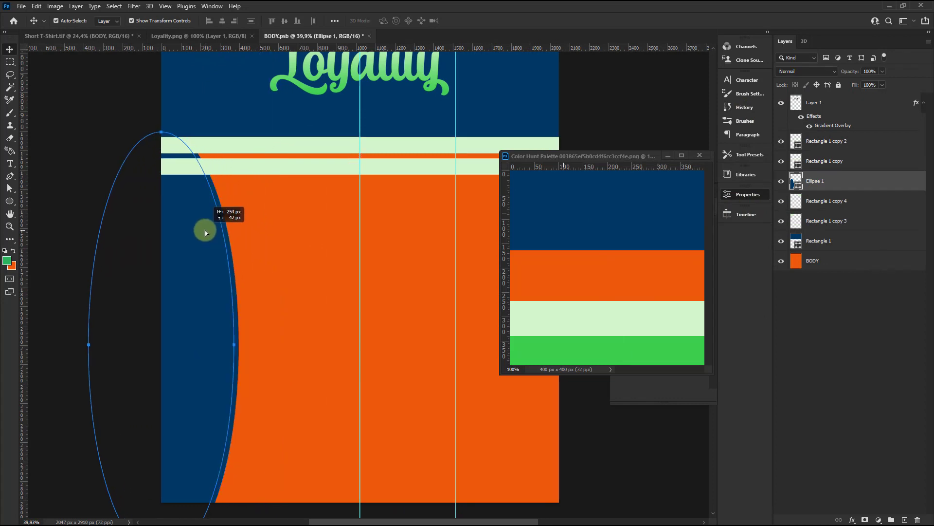
drag(206, 232, 206, 236)
scroll(265, 270, down, 3)
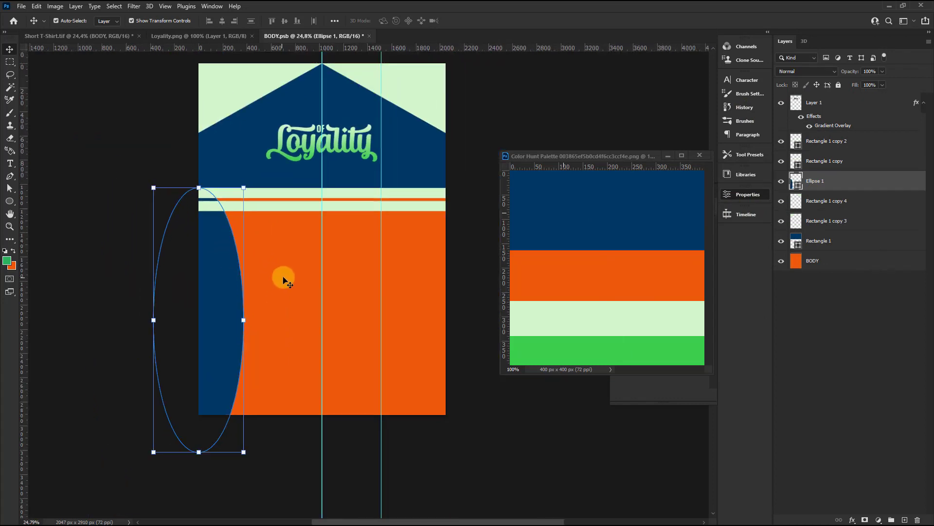
scroll(284, 281, down, 2)
scroll(183, 308, up, 3)
drag(276, 288, 280, 288)
scroll(279, 288, down, 1)
Alt-drag the ellipse slightly left to create Ellipse 1 copy.
click(161, 227)
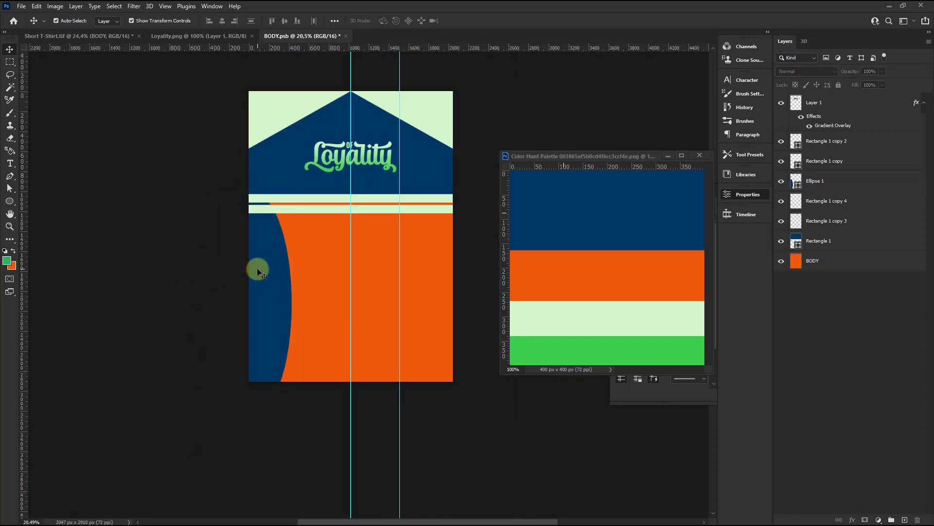
click(258, 271)
scroll(277, 300, up, 2)
scroll(278, 290, up, 2)
scroll(275, 284, up, 1)
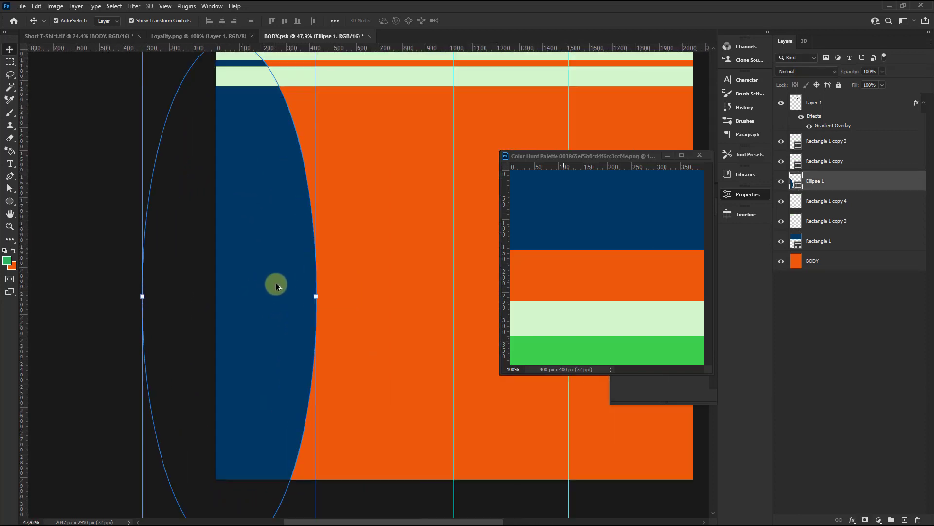
drag(280, 283, 256, 284)
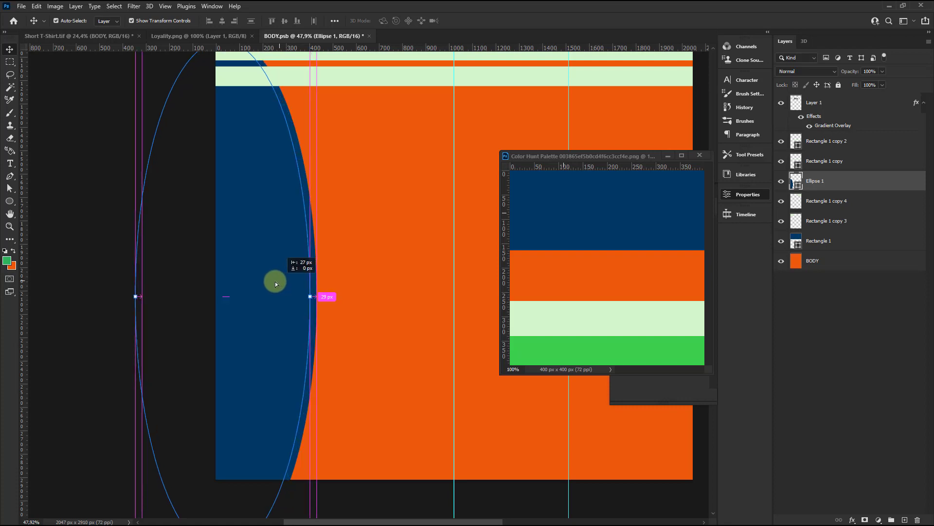
scroll(293, 273, down, 2)
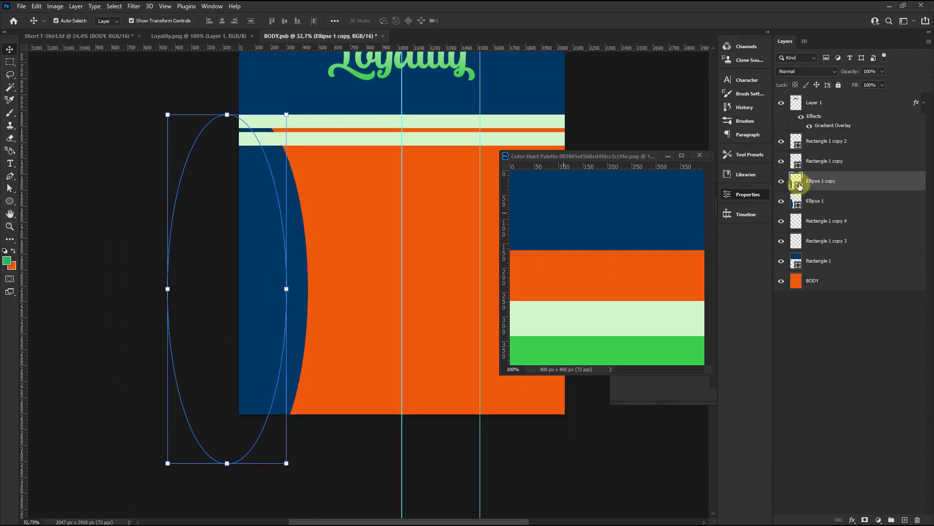
Fill the Ellipse 1 copy shape with light mint #d4f6cc.
double_click(800, 187)
click(577, 323)
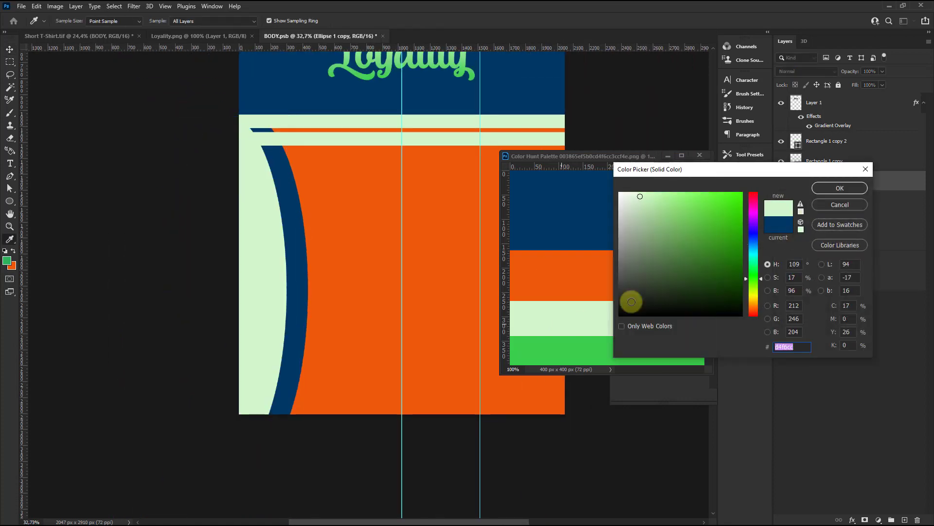
click(828, 189)
scroll(292, 233, down, 3)
click(312, 351)
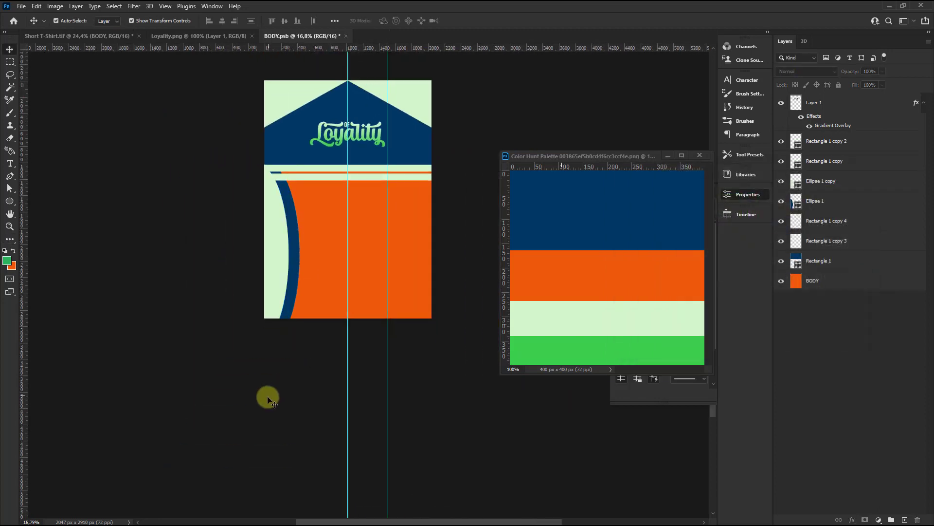
scroll(314, 285, up, 2)
scroll(143, 216, down, 2)
Crop the overflowing shapes to the canvas and rasterize both ellipse layers.
click(839, 197)
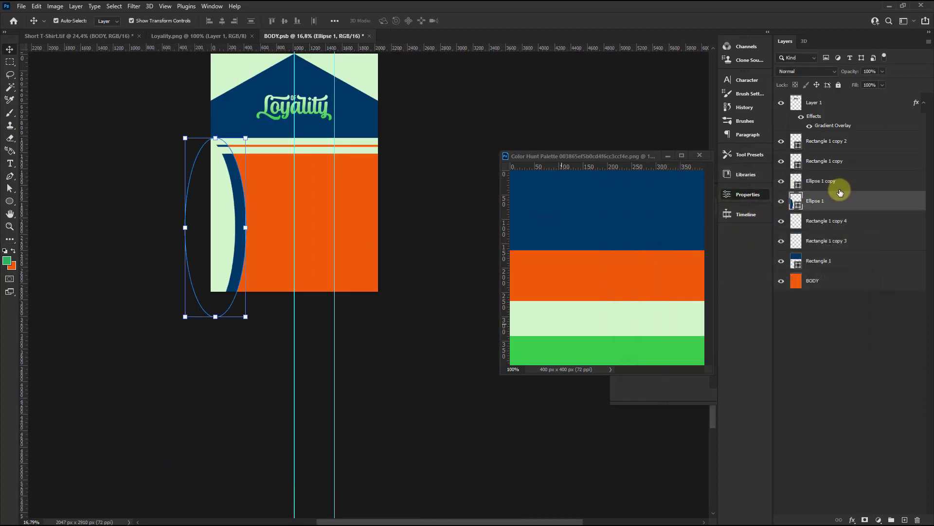
key(c)
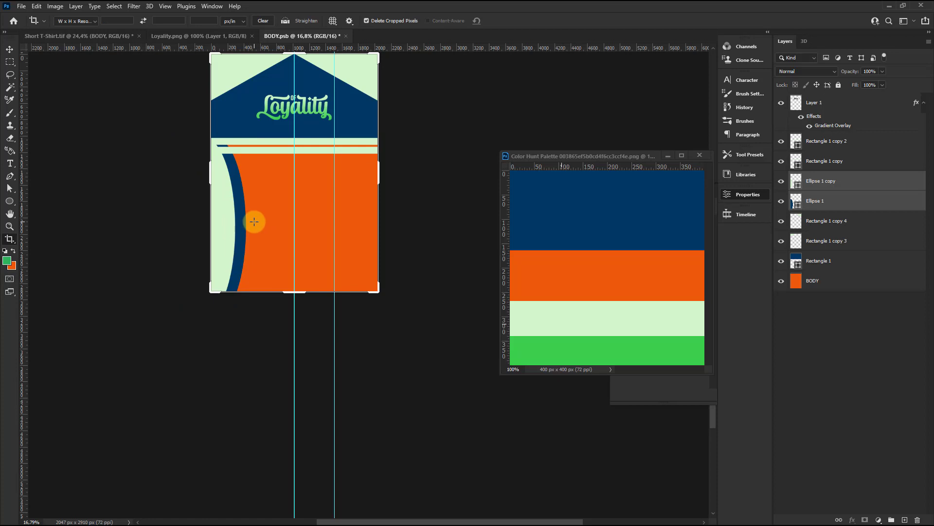
click(254, 221)
click(508, 21)
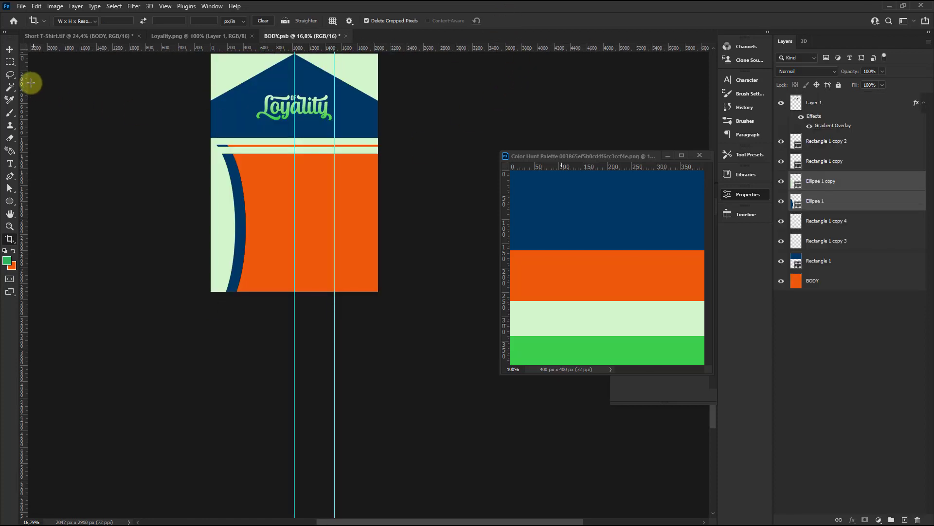
click(9, 49)
right_click(834, 195)
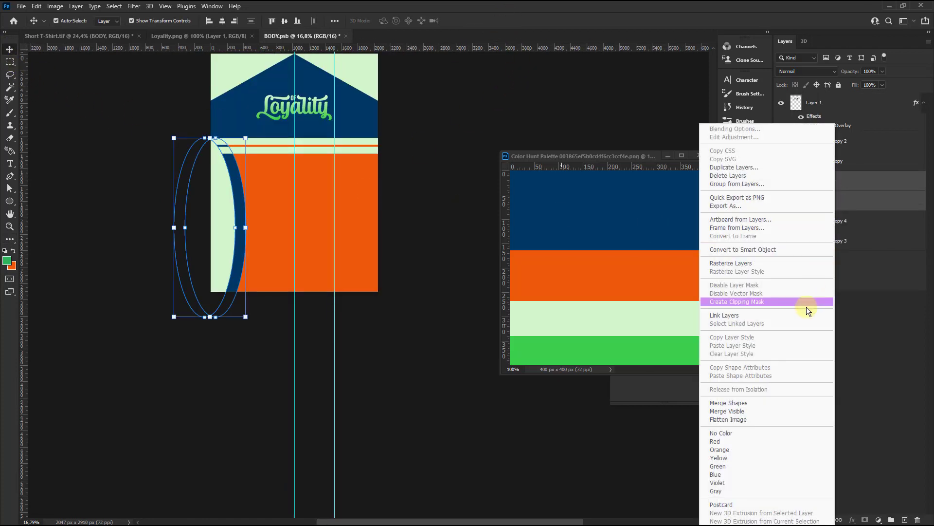
click(724, 266)
scroll(370, 197, up, 2)
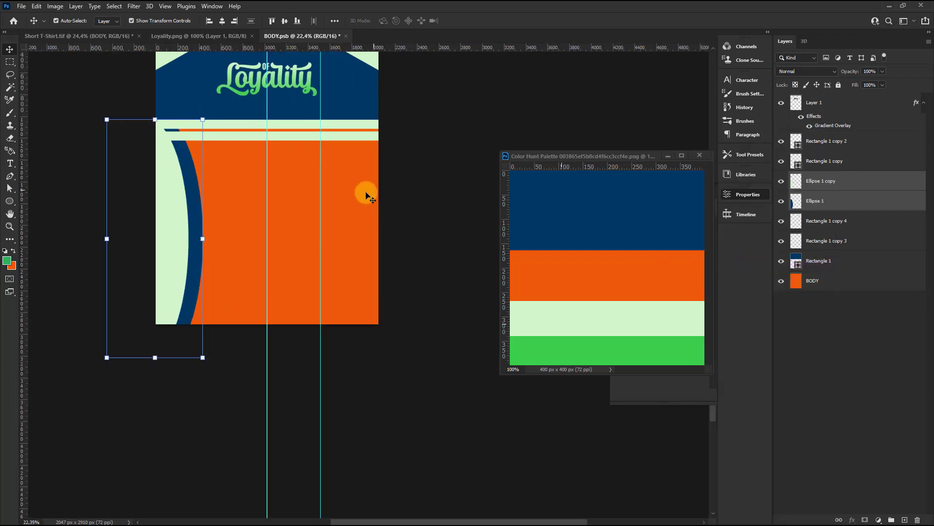
key(c)
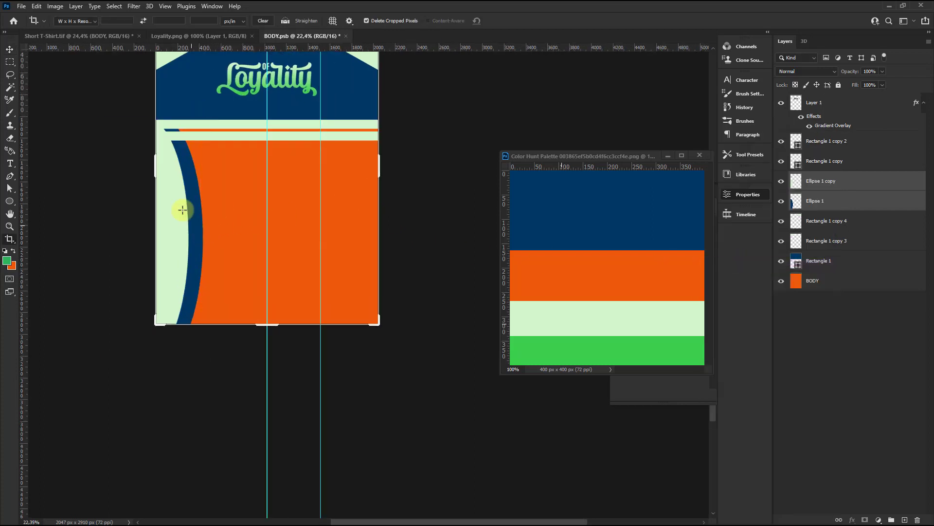
drag(401, 142, 446, 36)
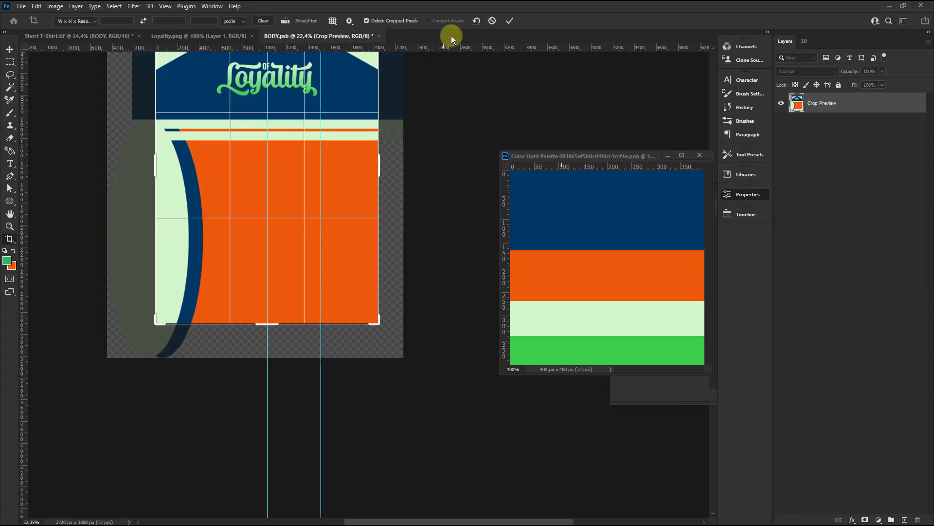
click(501, 21)
click(10, 49)
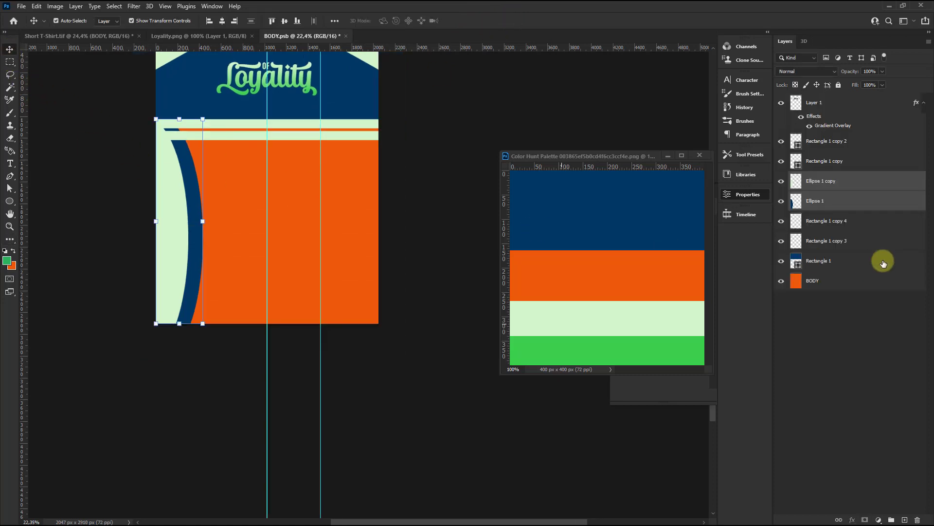
Duplicate the curved stripe, flip it horizontally and place it at the right edge.
drag(174, 196, 312, 200)
key(ctrl+t)
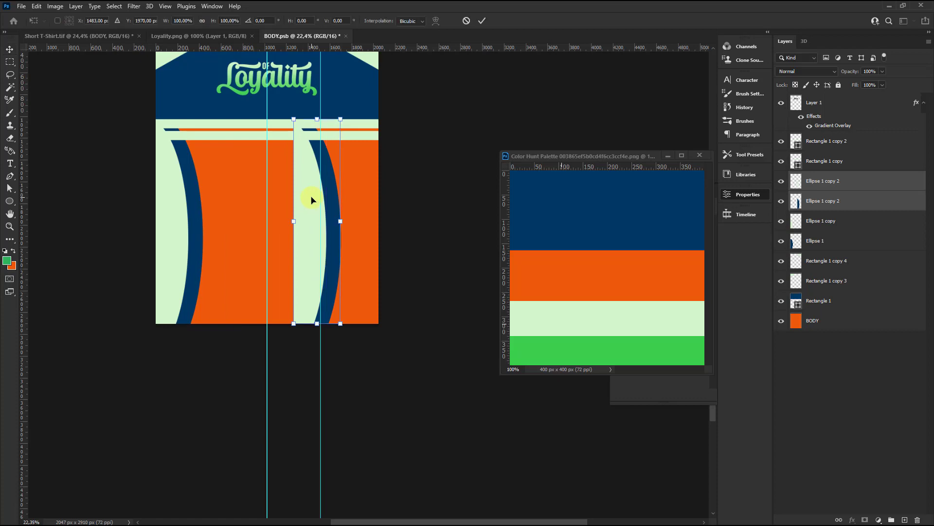
right_click(312, 200)
click(324, 389)
scroll(323, 240, up, 2)
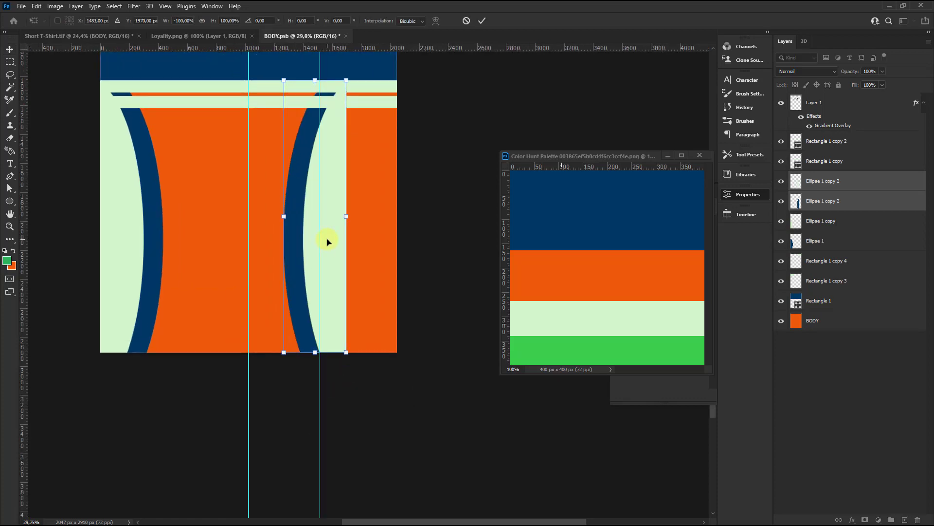
drag(328, 241, 377, 240)
scroll(170, 352, down, 3)
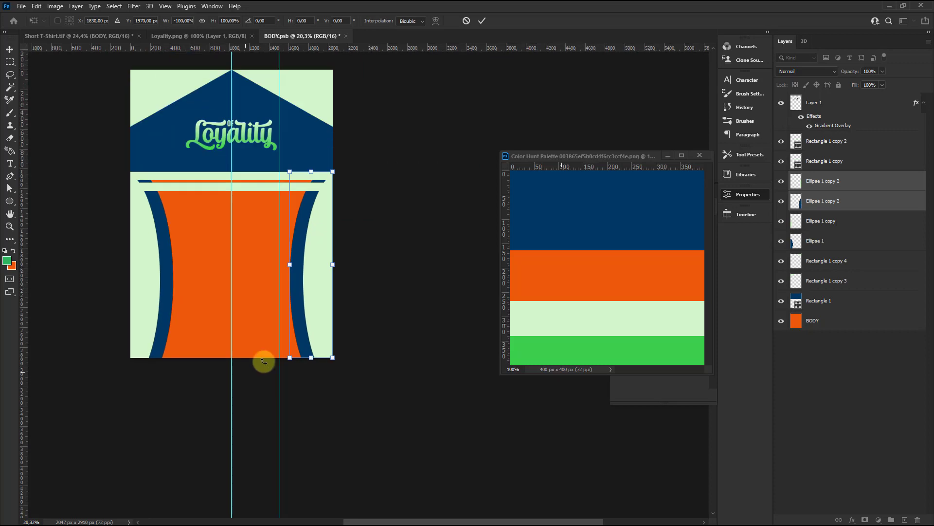
click(482, 21)
Save BODY.psb and view the Short T-Shirt mockup.
scroll(425, 254, down, 2)
scroll(344, 272, up, 3)
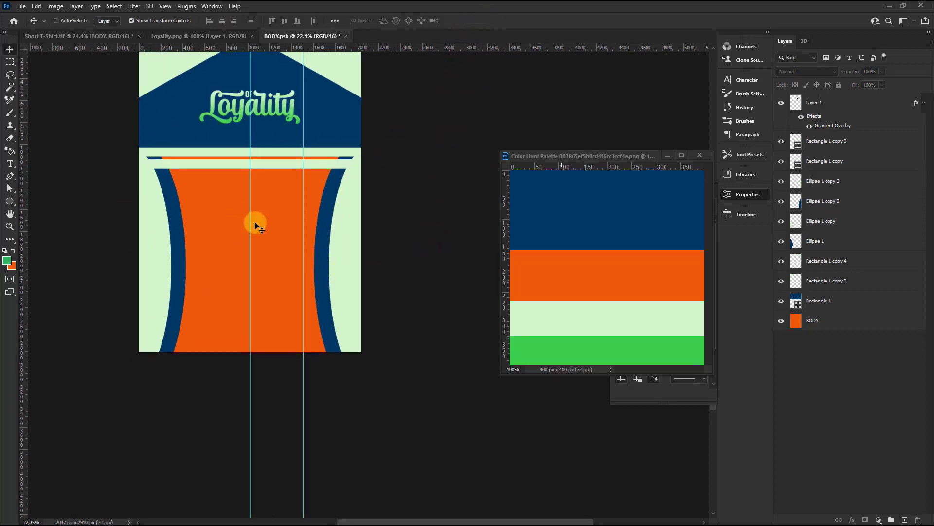
key(ctrl+s)
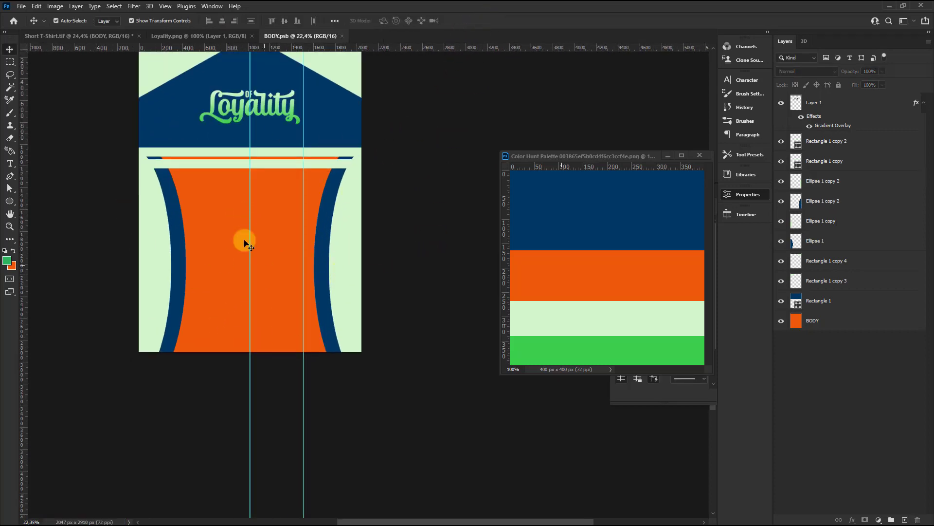
click(100, 36)
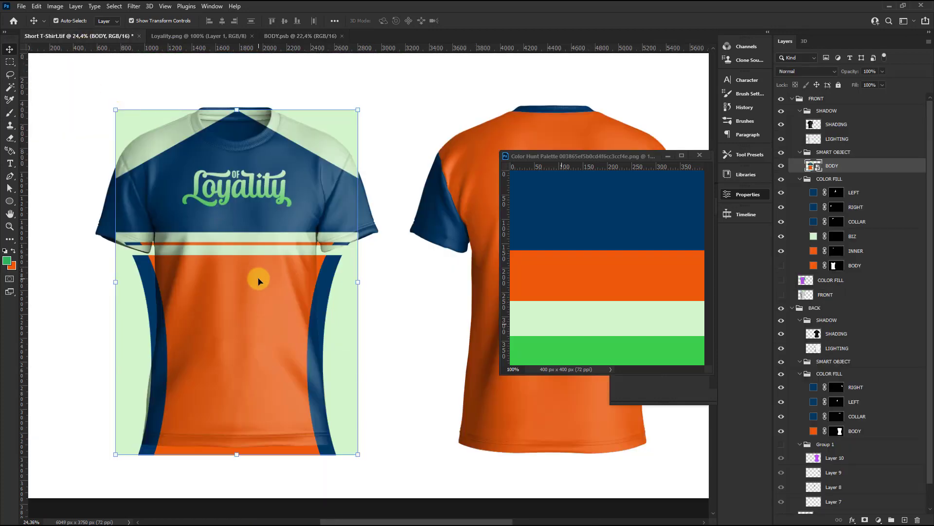
Scroll over the T-shirt mockup to inspect the updated front design.
scroll(261, 285, down, 2)
scroll(258, 283, up, 2)
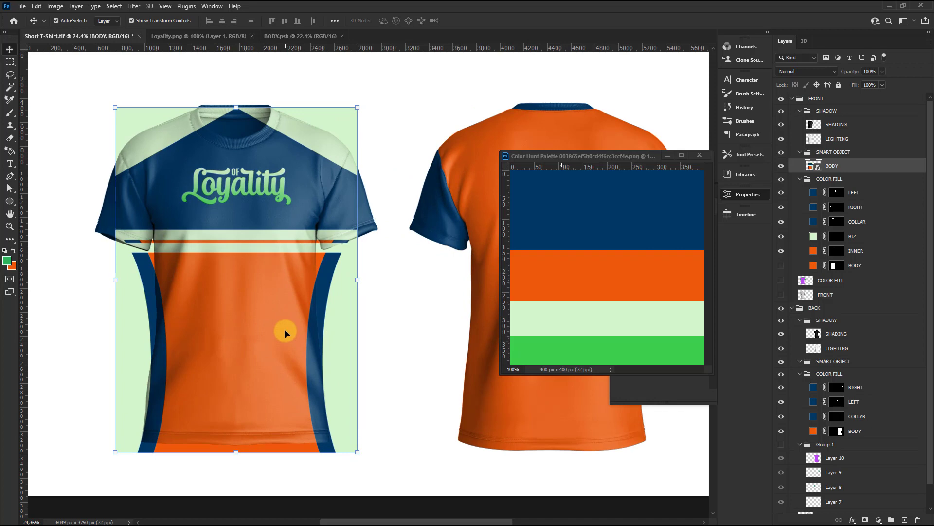
In BODY.psb, try stretching the light stripe taller, save, then undo the stretch.
click(285, 36)
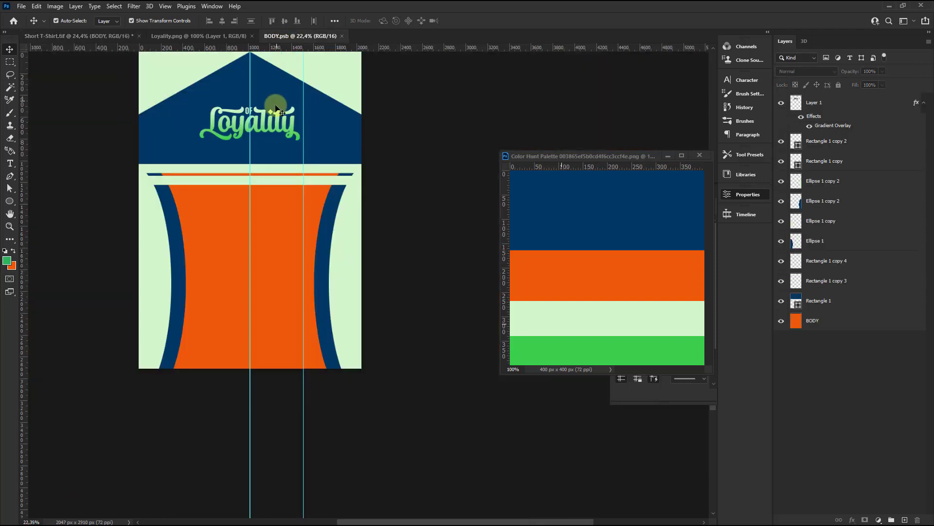
click(229, 175)
drag(250, 176, 254, 224)
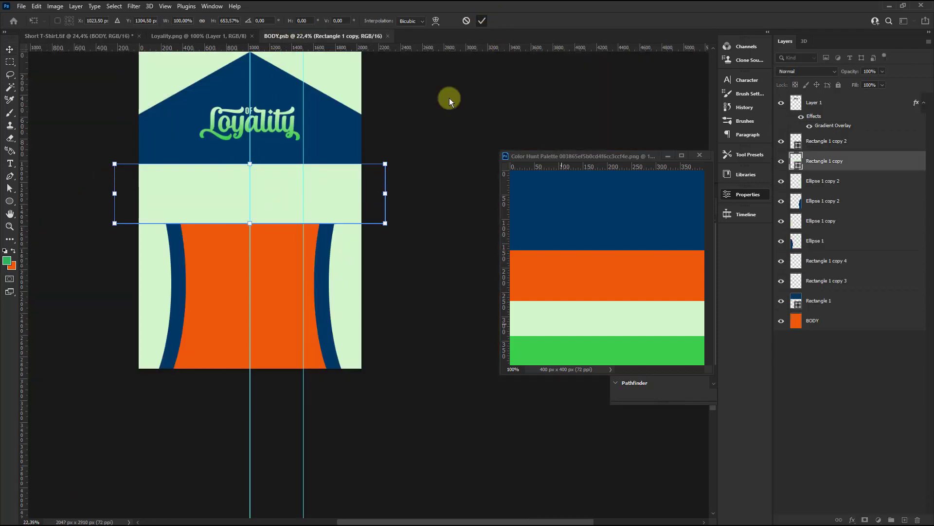
key(Return)
key(ctrl+s)
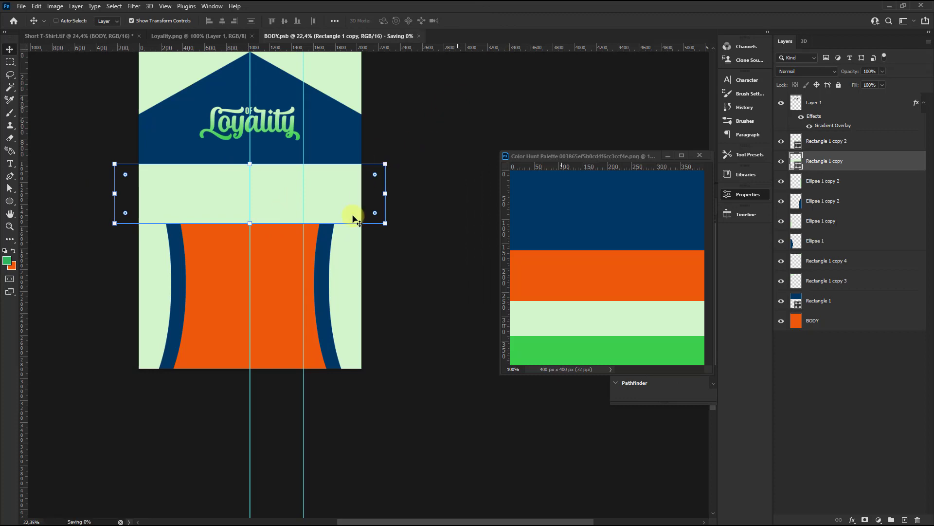
key(ctrl+z)
key(ctrl+z)
key(ctrl+z)
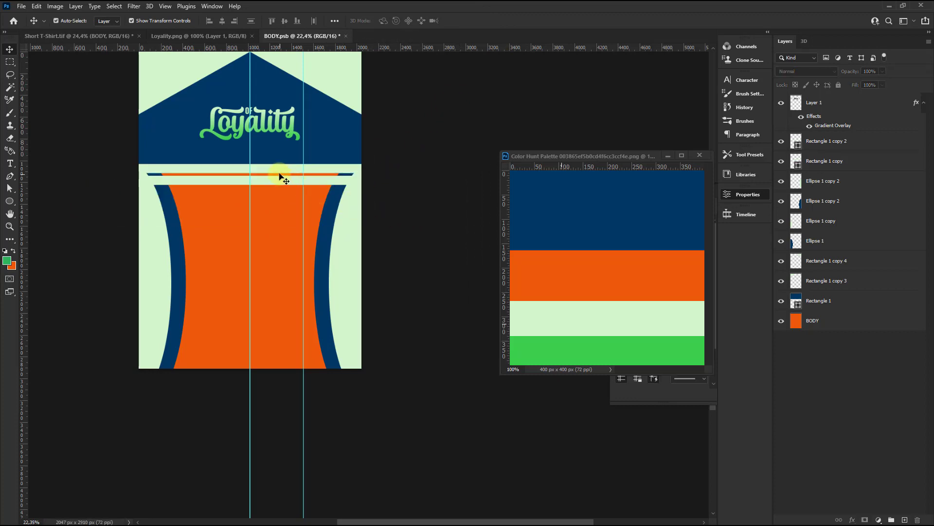
Duplicate the light stripe into the orange area and rotate the copy vertical.
drag(276, 168, 277, 229)
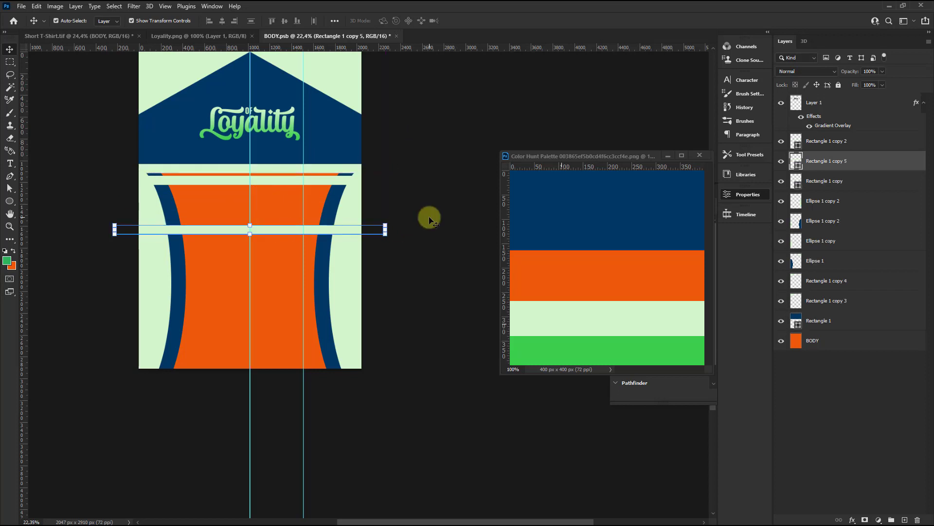
scroll(368, 249, down, 3)
scroll(385, 256, up, 3)
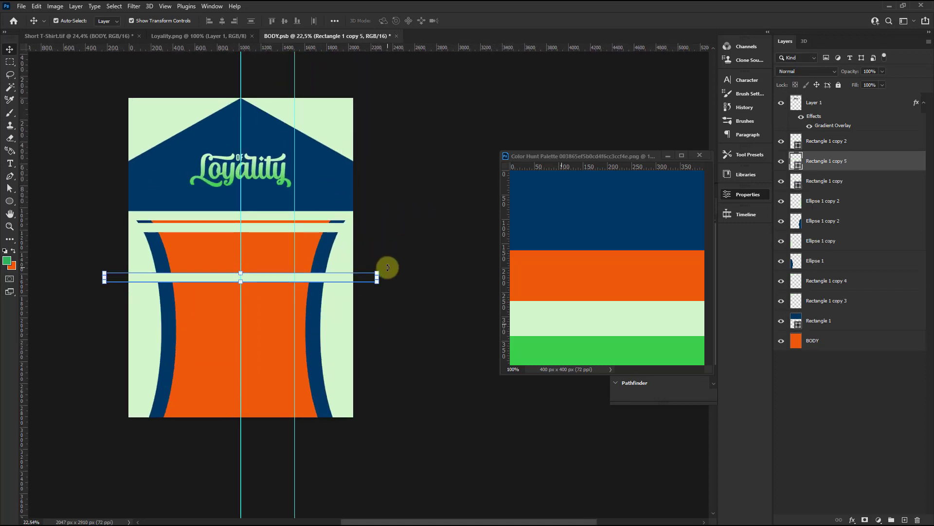
mouse_move(388, 267)
mouse_down()
mouse_move(243, 141)
mouse_move(240, 77)
mouse_up()
scroll(245, 267, down, 1)
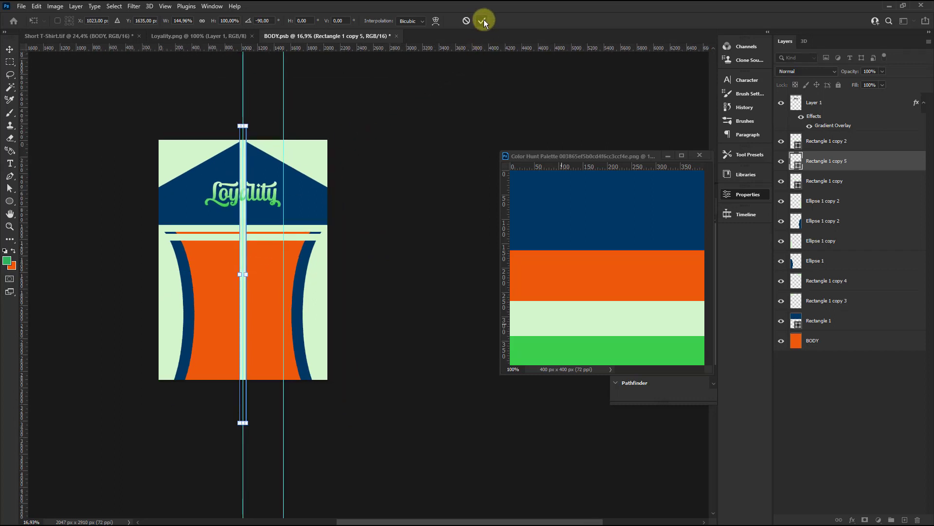
click(484, 20)
Fill the new stripe bright yellow and move its layer above the logo.
double_click(796, 160)
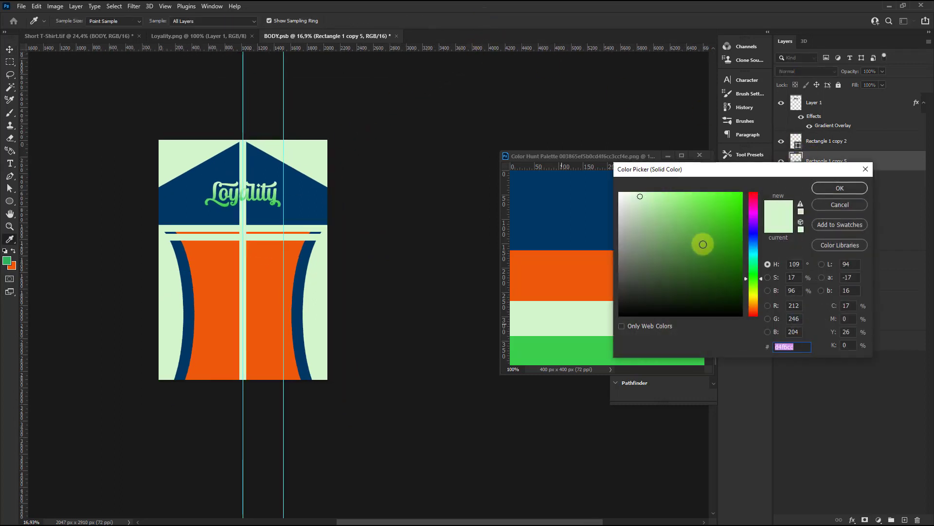
click(753, 300)
drag(721, 261, 829, 176)
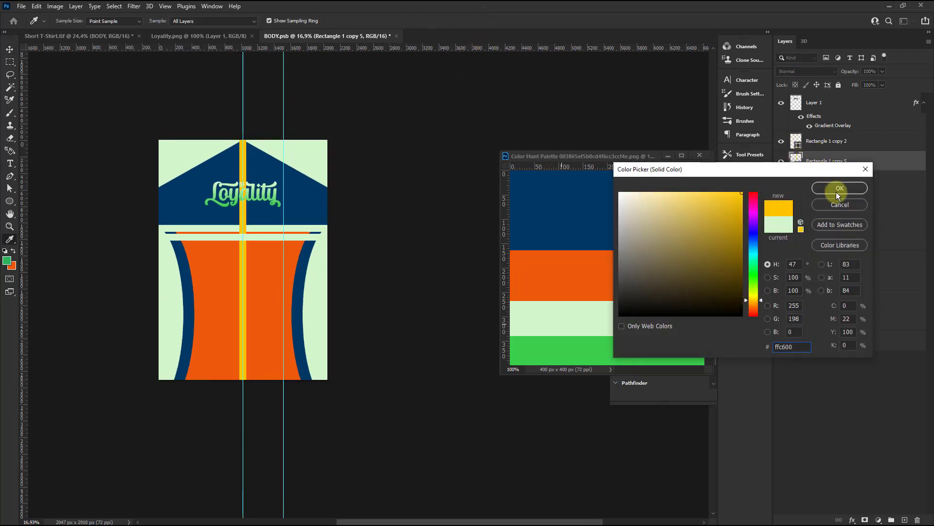
click(838, 188)
key(v)
scroll(229, 272, up, 2)
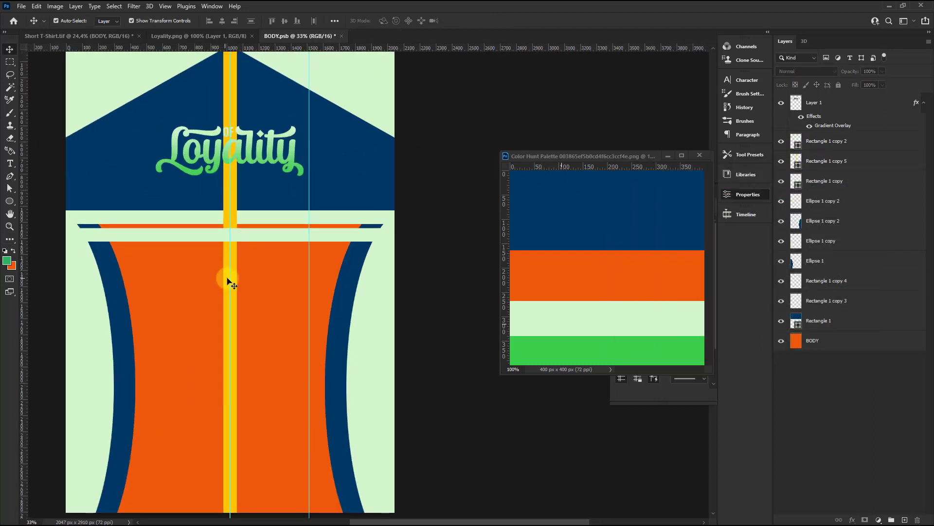
drag(824, 166, 825, 98)
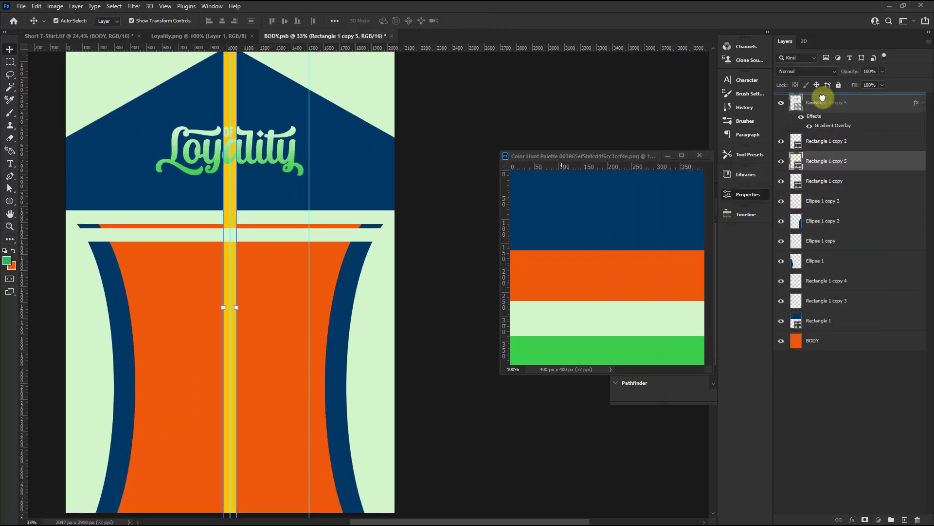
Narrow the yellow stripe, save the body design, and view the T-shirt mockup.
click(238, 309)
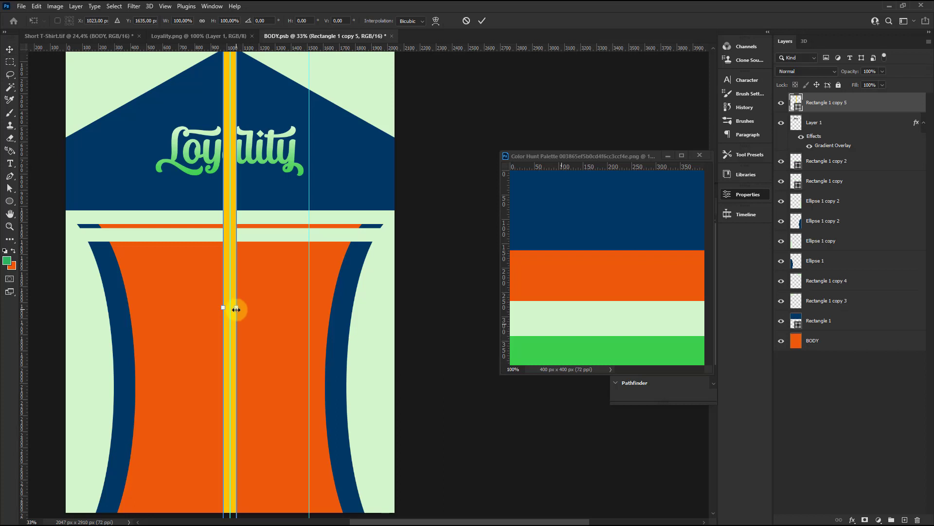
drag(236, 309, 234, 309)
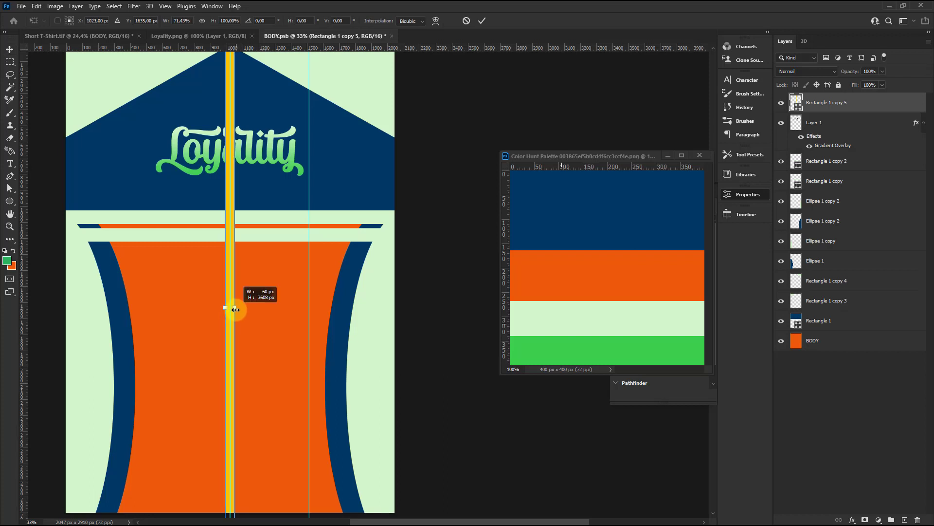
click(482, 20)
key(ctrl+s)
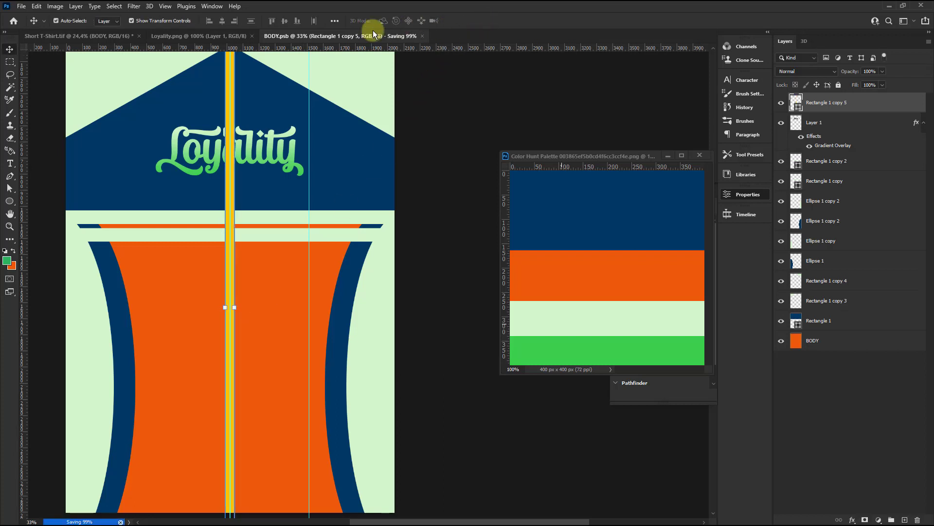
click(102, 38)
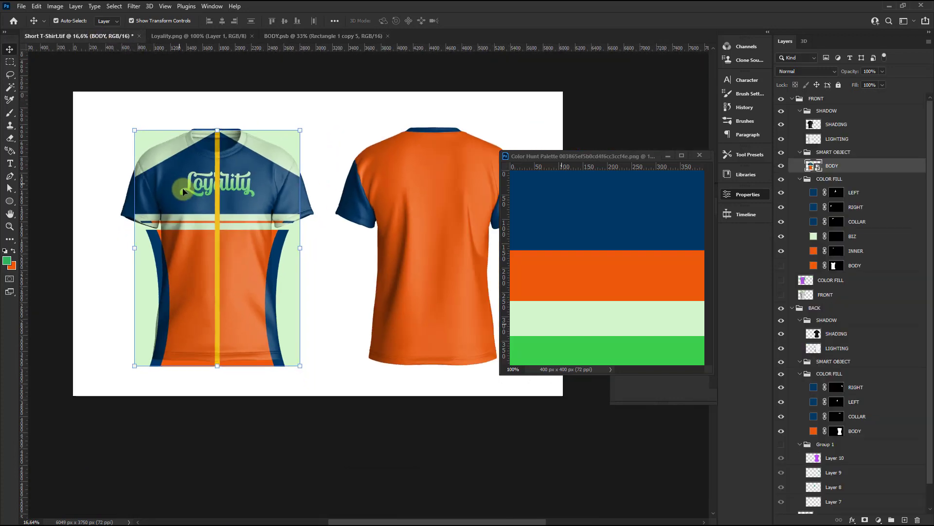
scroll(200, 217, up, 2)
Scale the BODY design on the mockup shirt down to about 97% with Free Transform.
scroll(214, 224, up, 1)
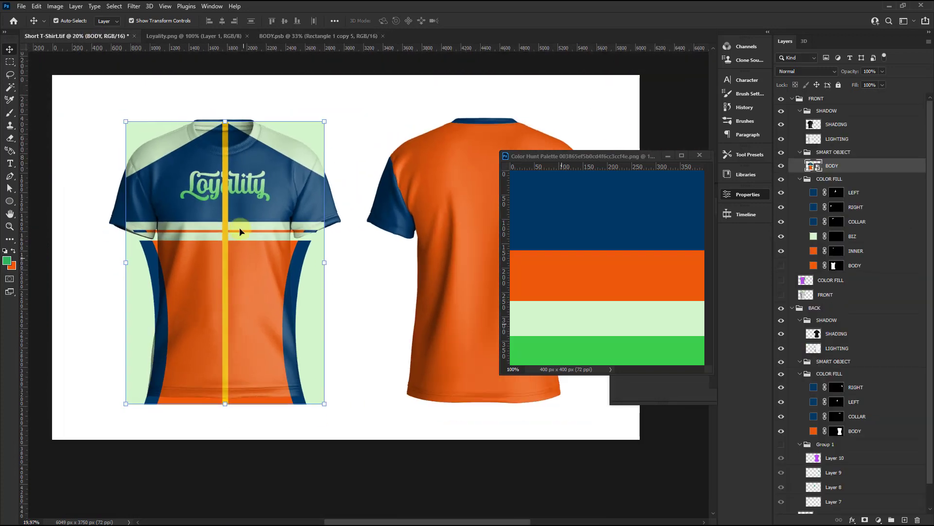
scroll(234, 226, up, 1)
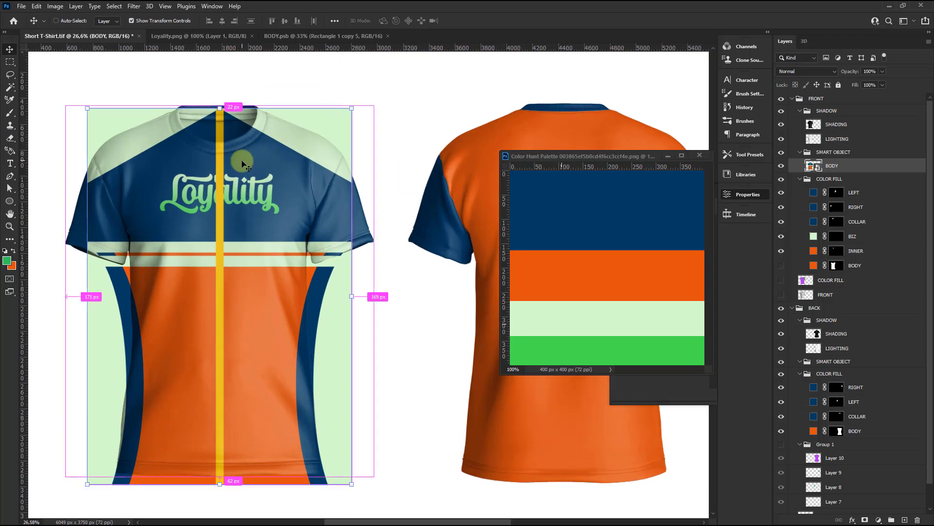
key(ctrl+t)
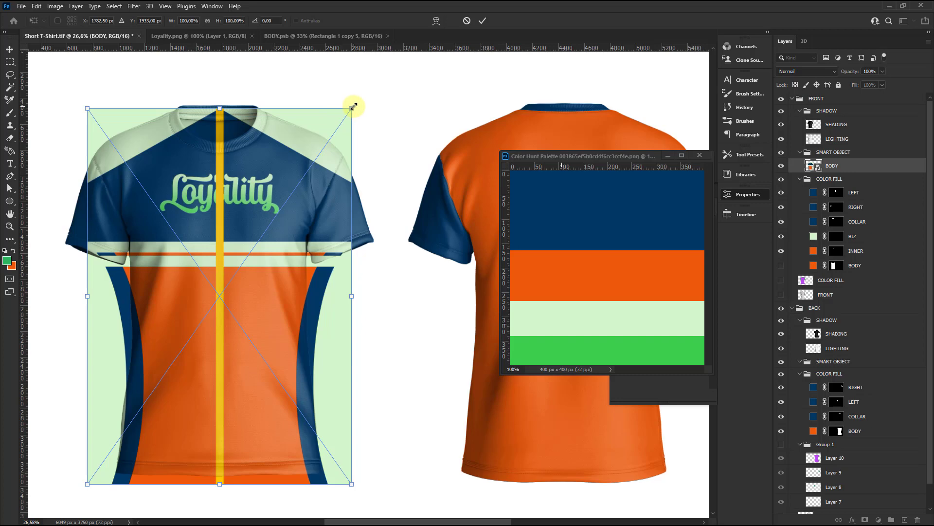
drag(354, 106, 351, 113)
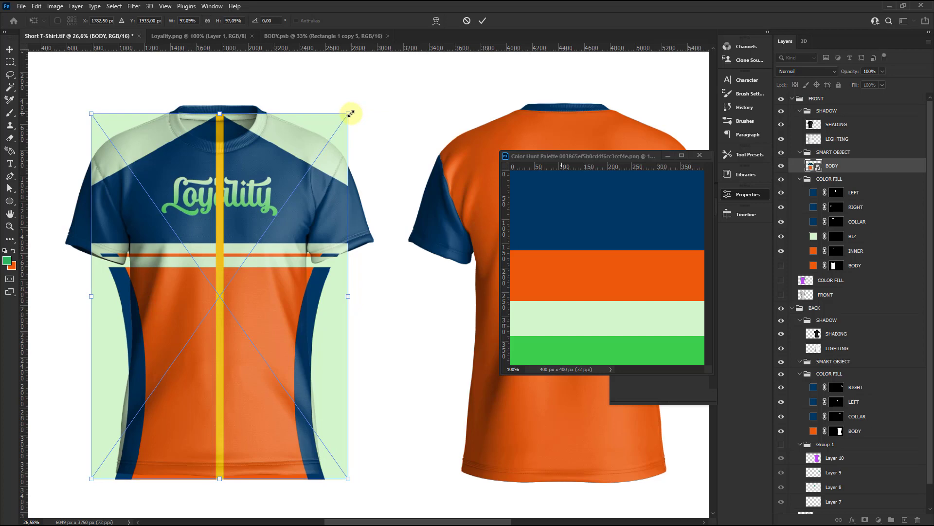
scroll(292, 261, up, 1)
Warp the design's top edge around the collar and bend its left side to the shirt.
click(431, 21)
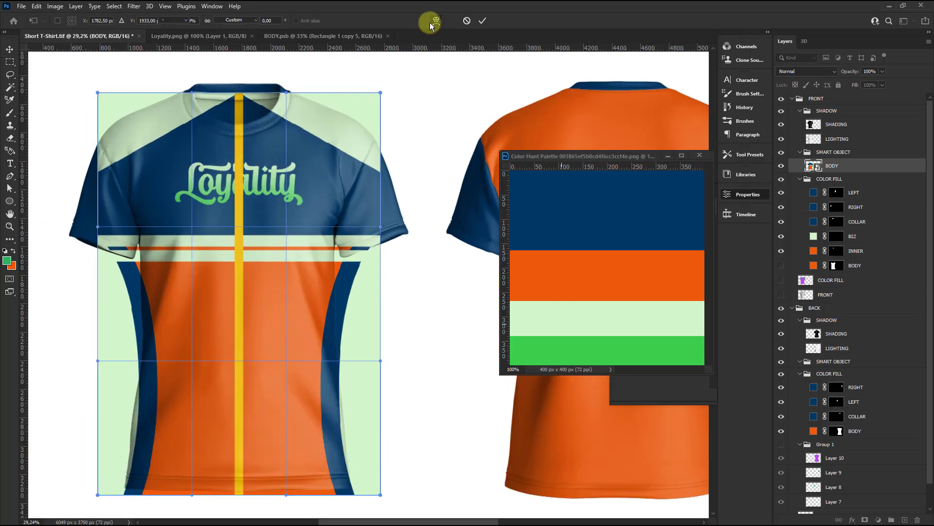
scroll(256, 106, up, 3)
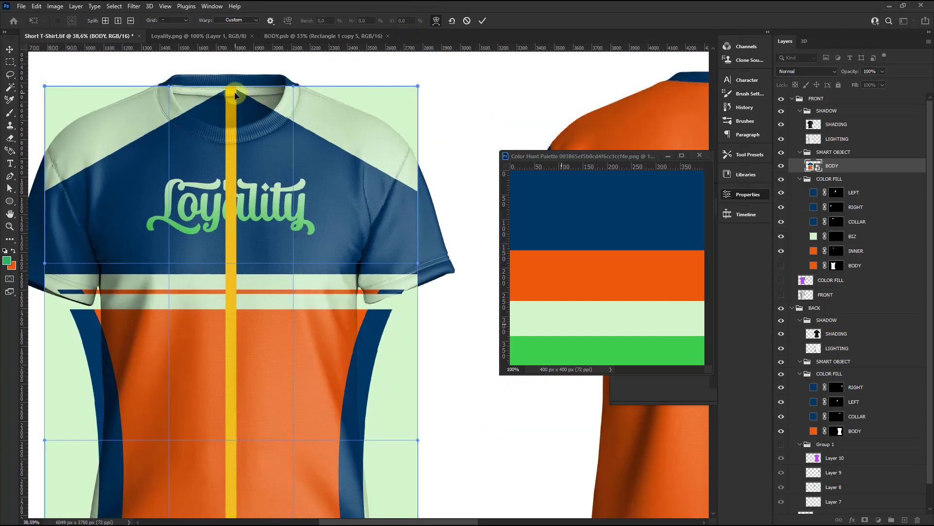
drag(234, 93, 234, 92)
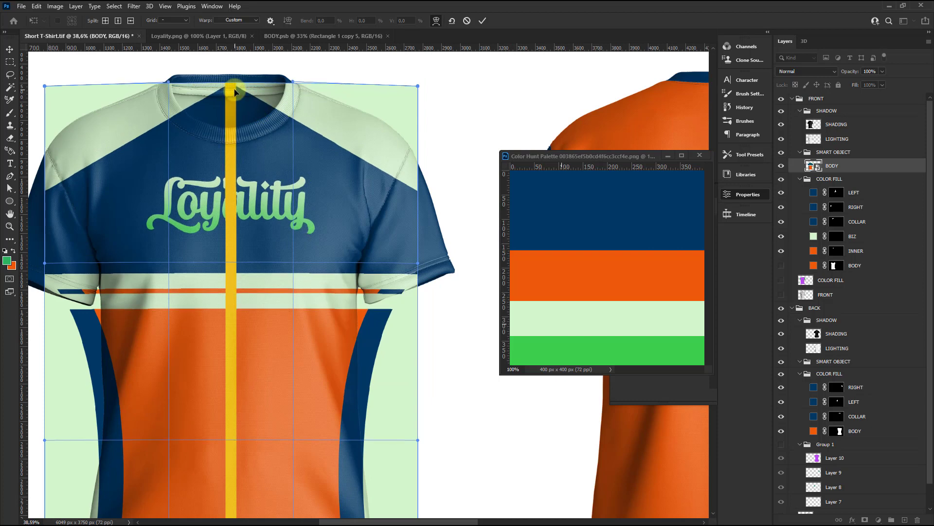
scroll(234, 92, down, 3)
scroll(152, 246, up, 2)
scroll(151, 249, up, 1)
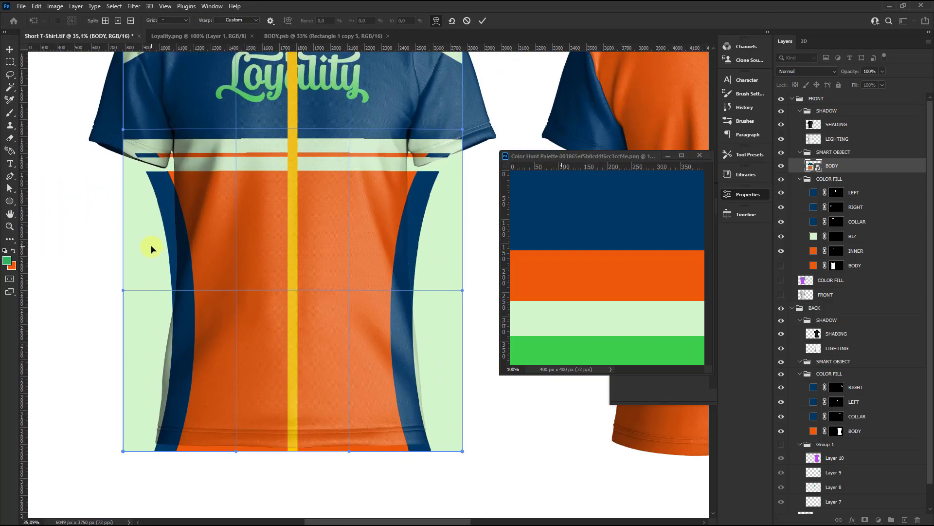
drag(152, 246, 169, 244)
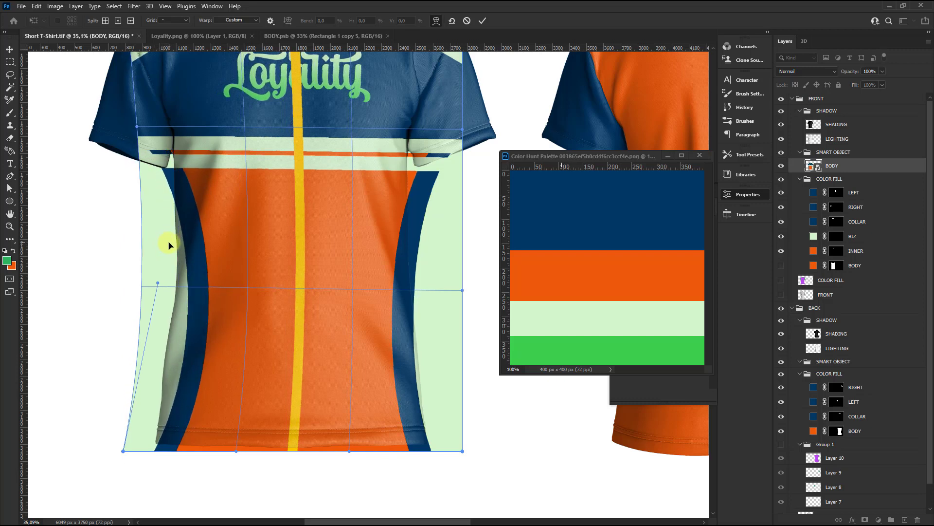
drag(170, 244, 182, 240)
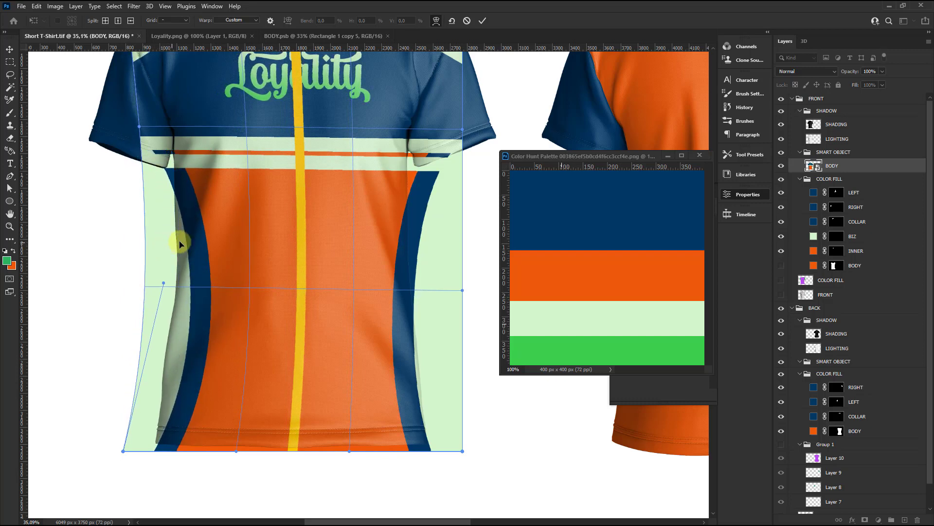
Pull the right side inward and the top-right corner to the shoulder, then commit the warp.
scroll(181, 240, down, 2)
scroll(157, 88, up, 2)
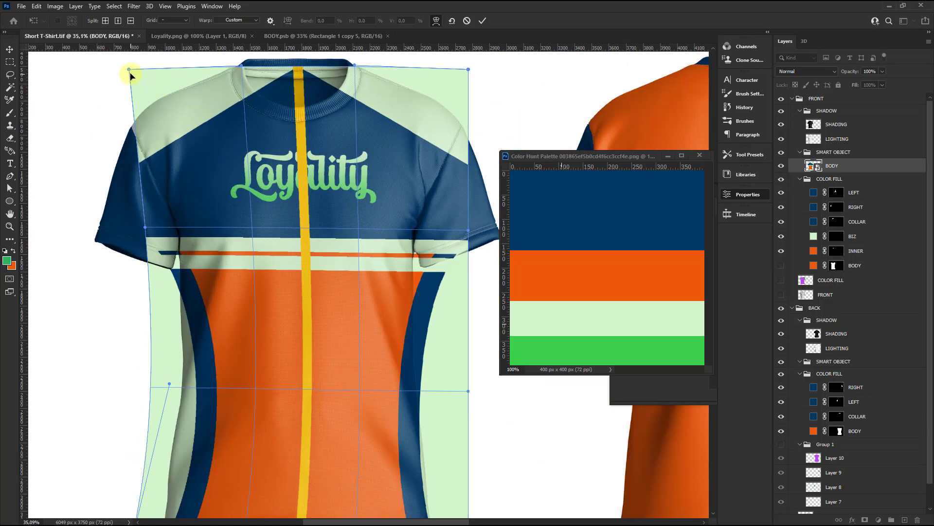
scroll(219, 170, down, 2)
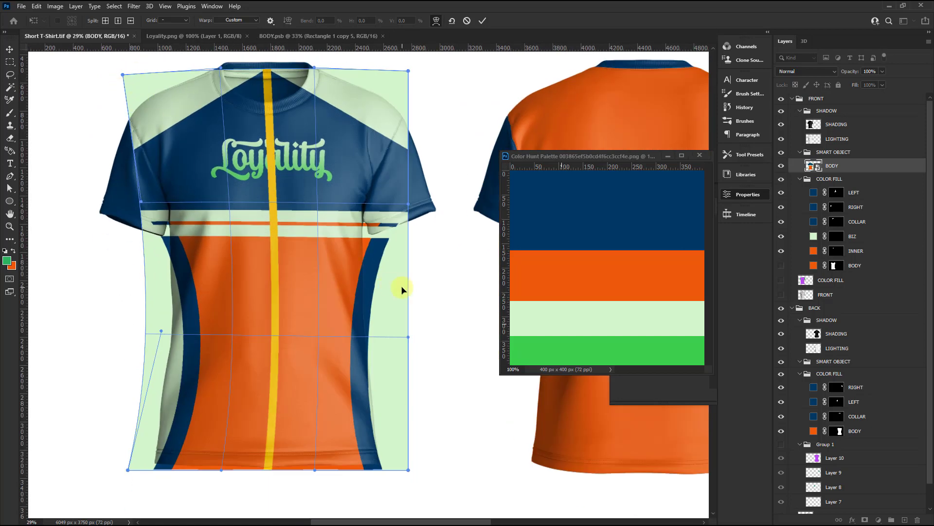
scroll(398, 292, up, 2)
drag(398, 292, 374, 289)
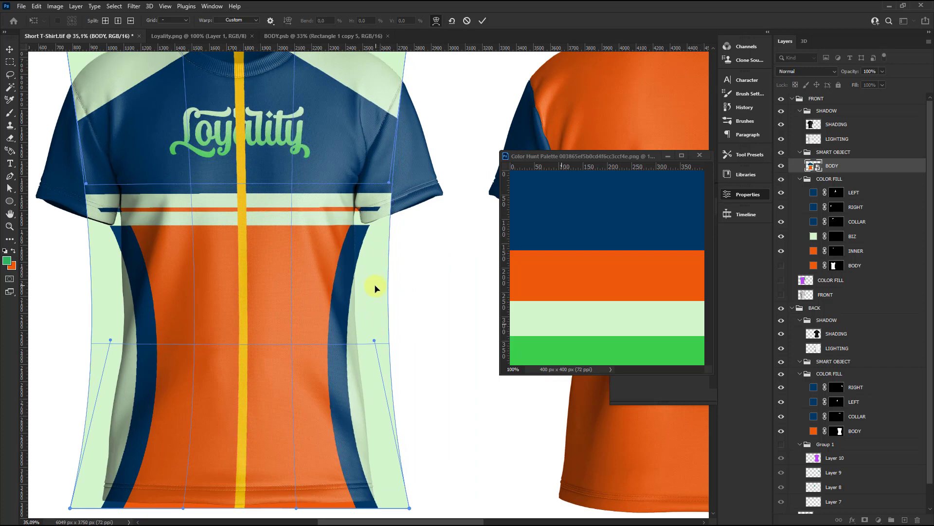
scroll(374, 288, down, 2)
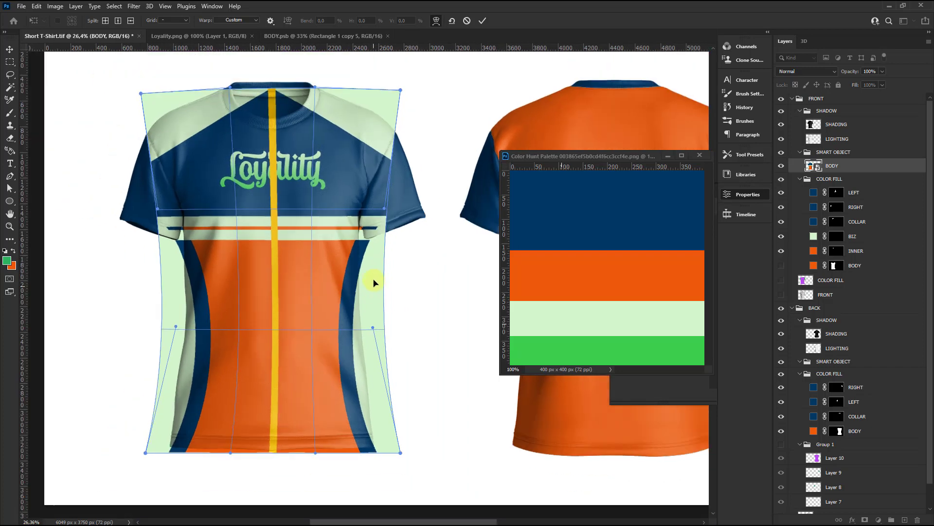
scroll(390, 88, up, 1)
drag(402, 91, 407, 95)
scroll(406, 95, down, 2)
scroll(303, 108, up, 3)
scroll(282, 100, up, 1)
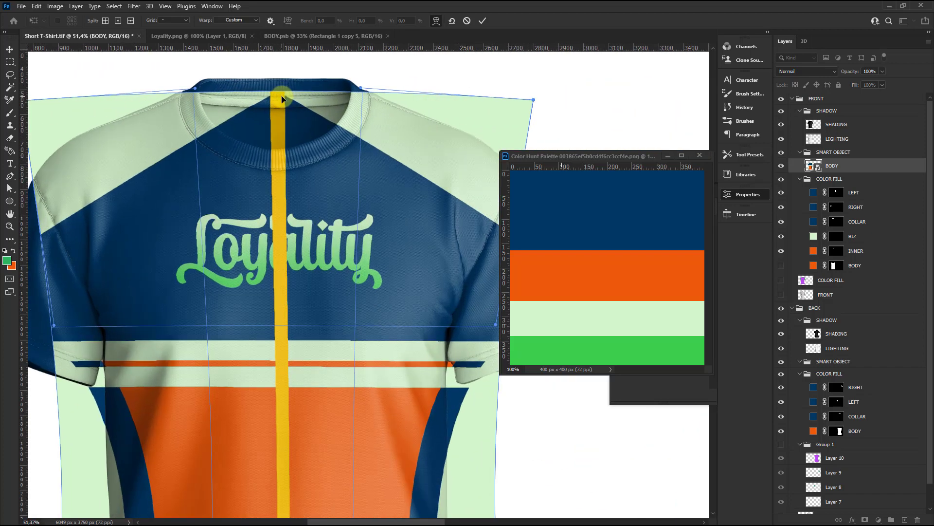
scroll(282, 97, down, 1)
scroll(282, 97, down, 2)
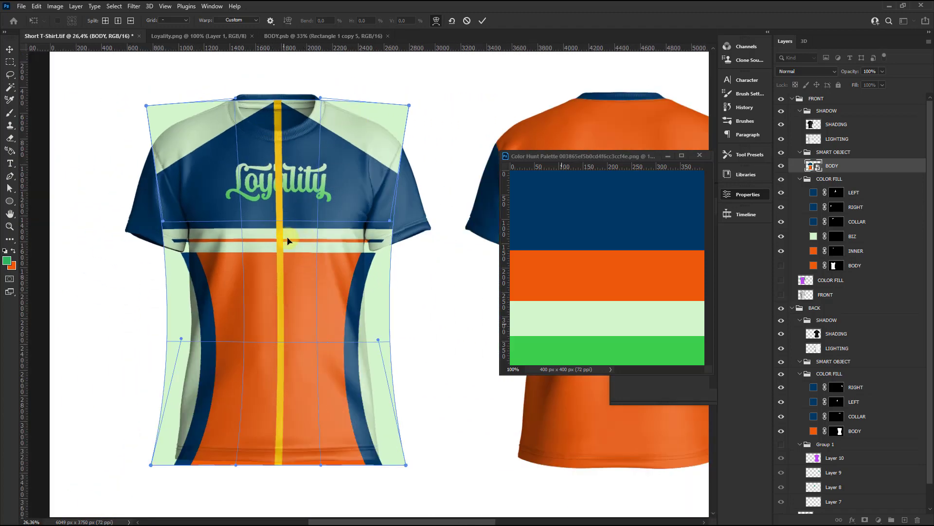
scroll(177, 245, up, 1)
scroll(271, 246, up, 1)
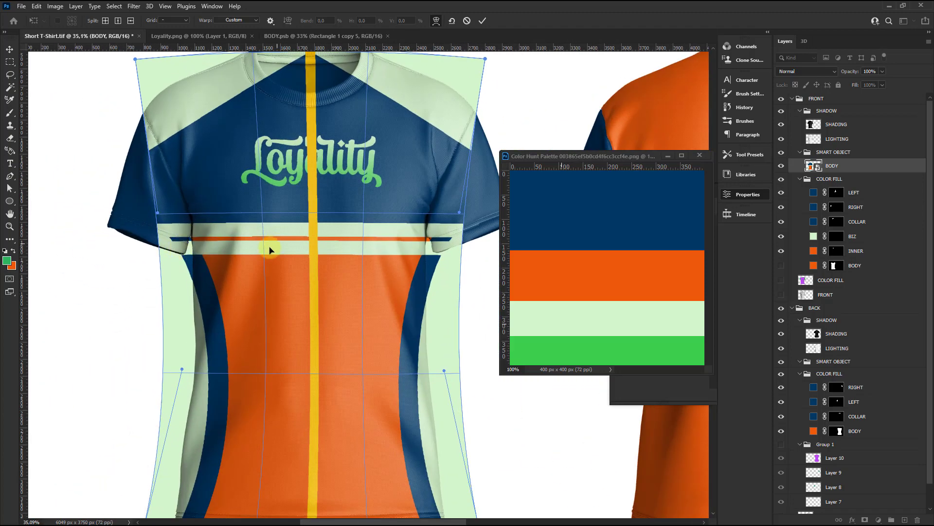
scroll(341, 146, down, 2)
click(478, 22)
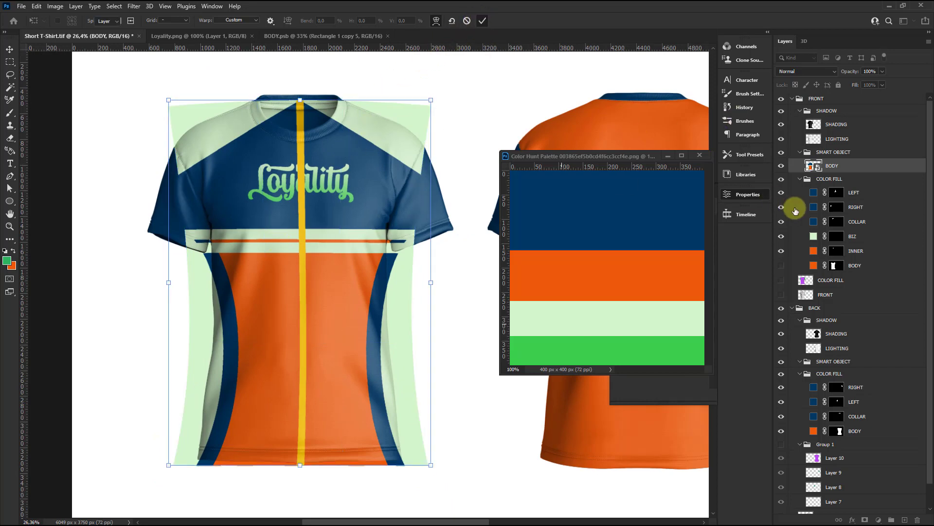
Mask the BODY smart object with the shirt body selection so the design stays inside the shirt.
ctrl+click(836, 266)
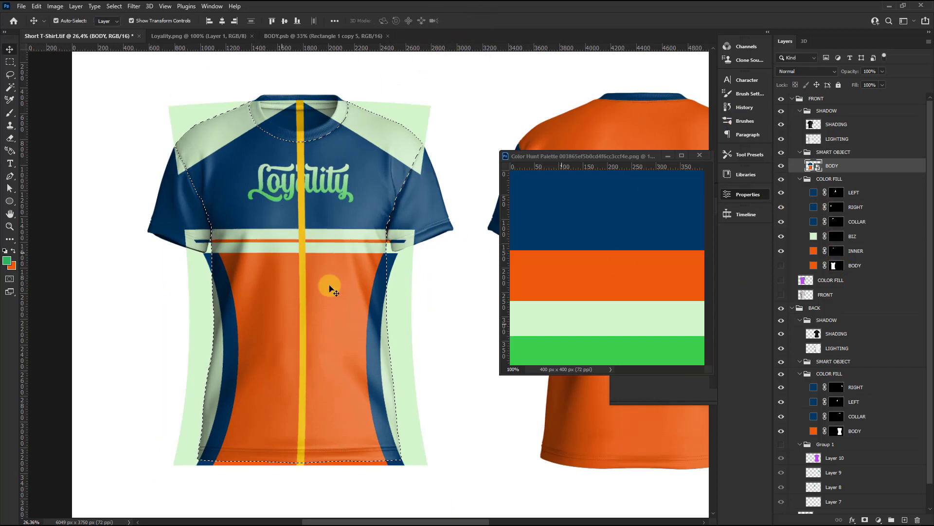
click(865, 519)
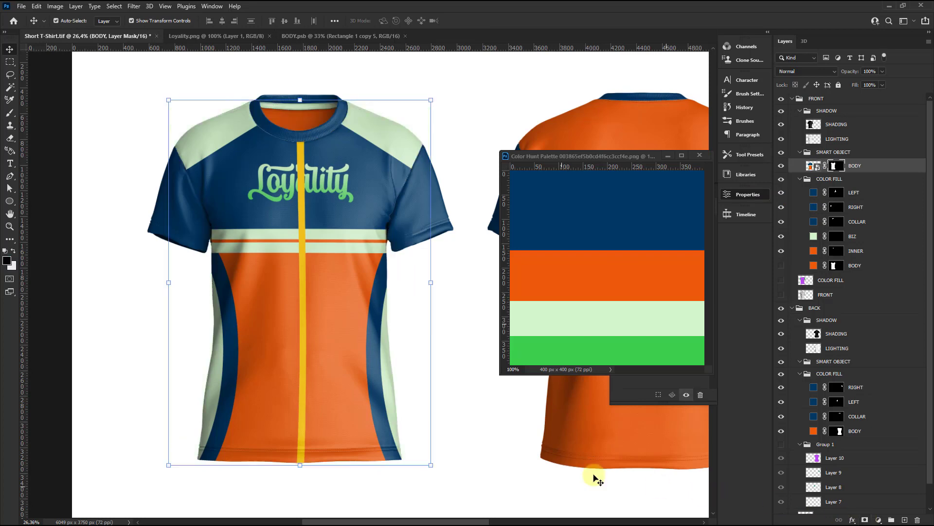
scroll(358, 333, down, 1)
scroll(358, 333, up, 2)
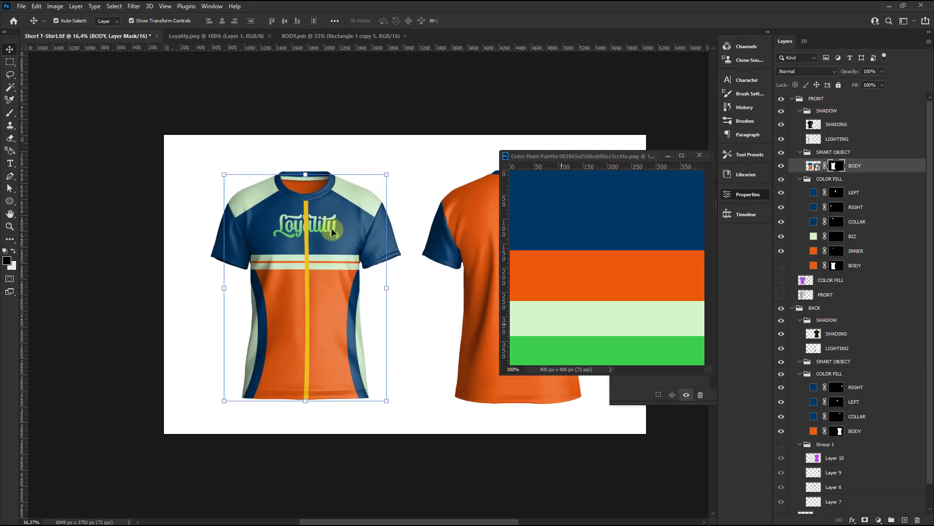
scroll(345, 199, up, 1)
scroll(384, 204, down, 1)
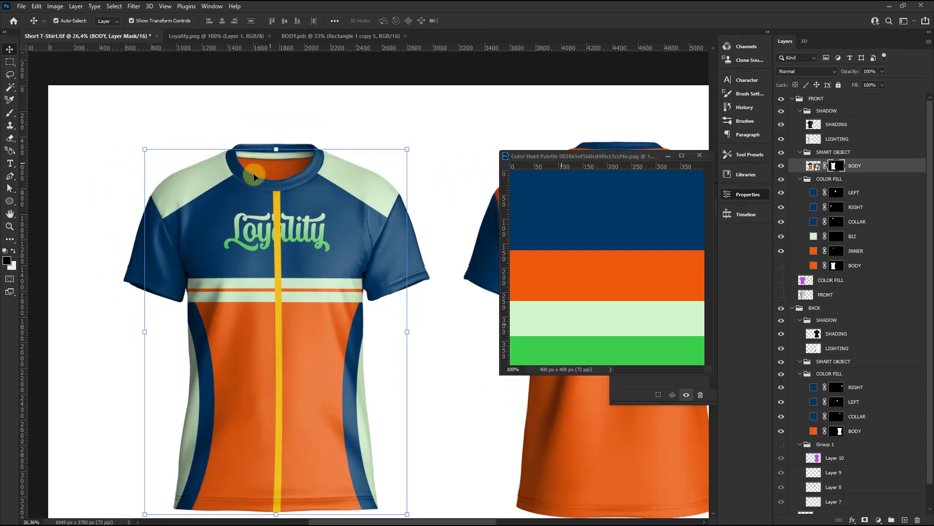
scroll(299, 183, down, 1)
scroll(321, 81, down, 1)
click(321, 80)
scroll(319, 306, up, 1)
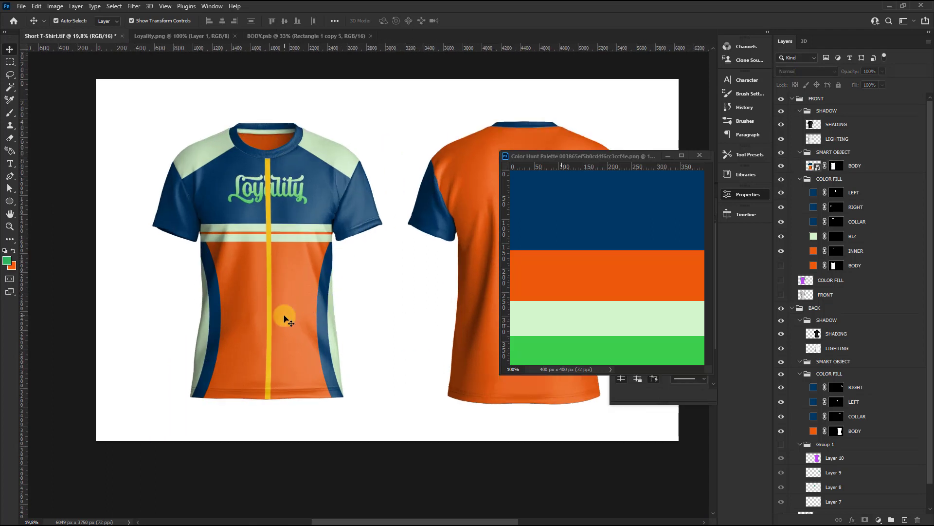
scroll(267, 312, up, 1)
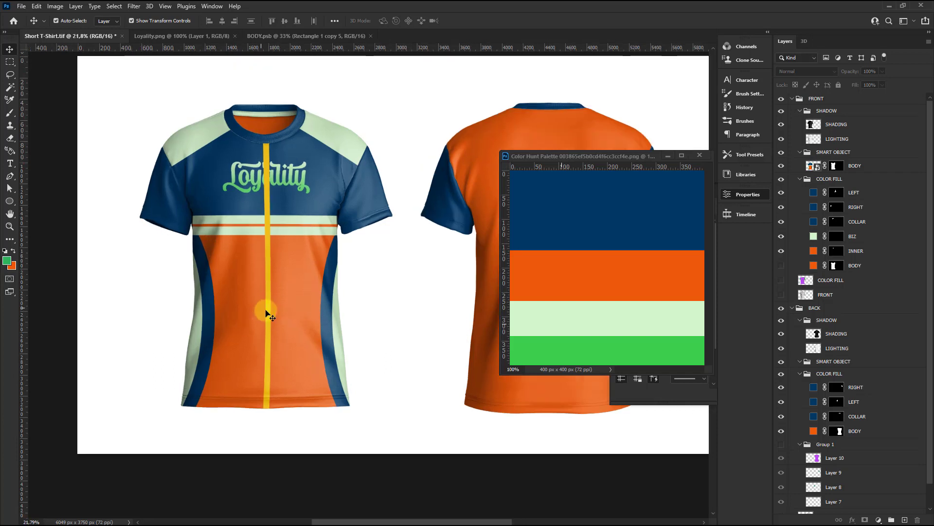
In BODY.psb, delete the yellow vertical centre stripe.
click(299, 36)
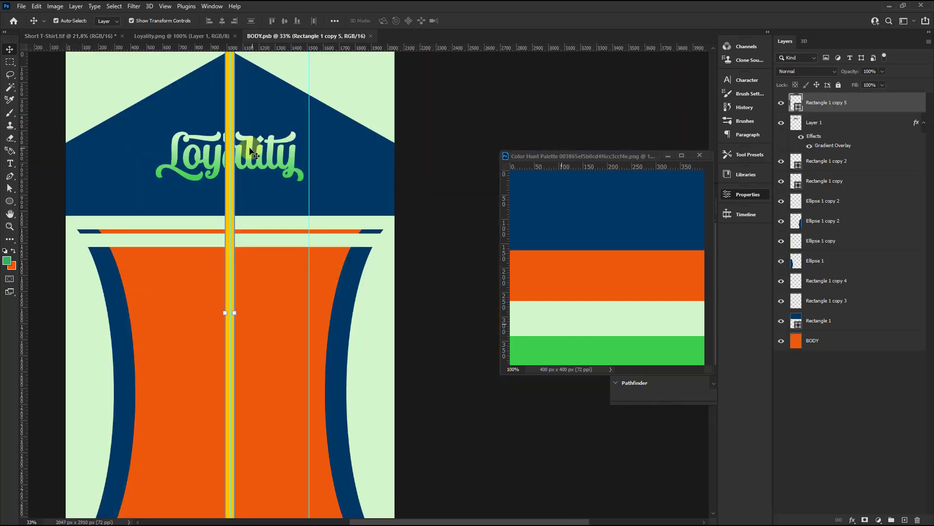
key(Delete)
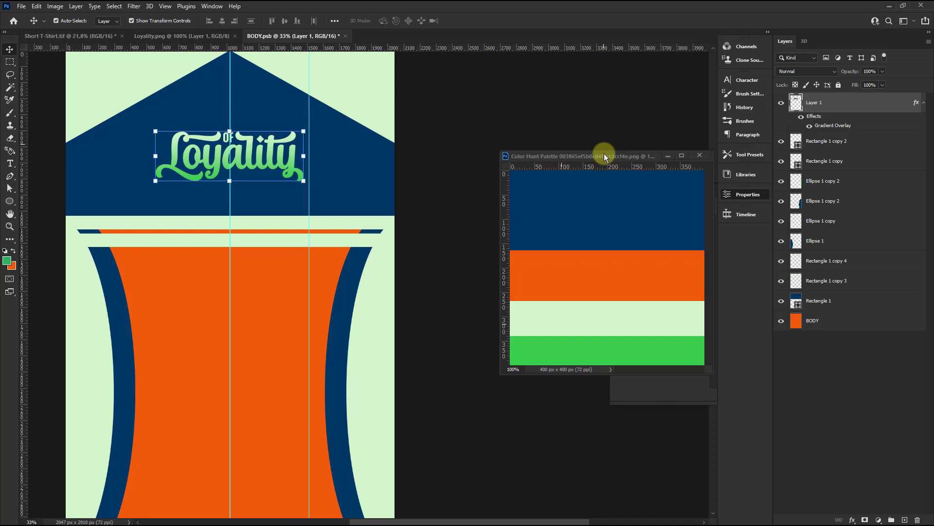
scroll(463, 111, down, 2)
click(302, 104)
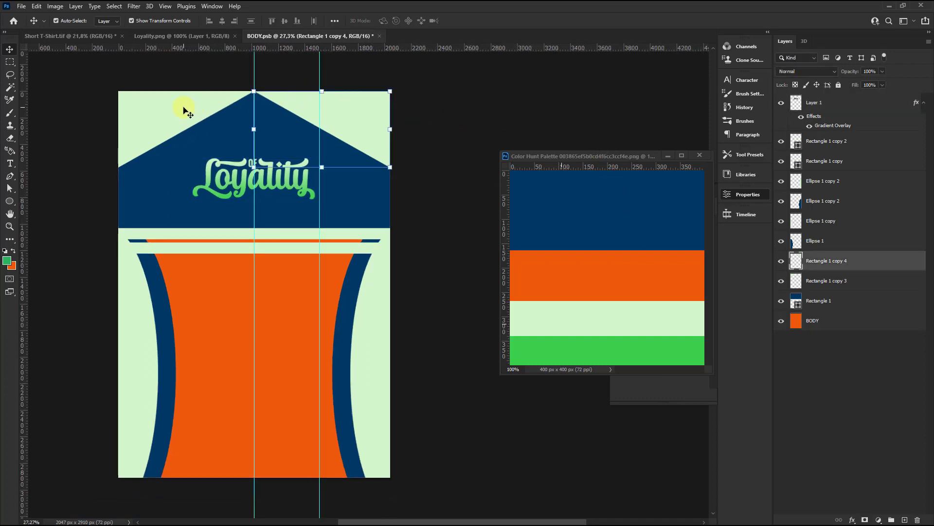
click(402, 108)
scroll(191, 110, up, 1)
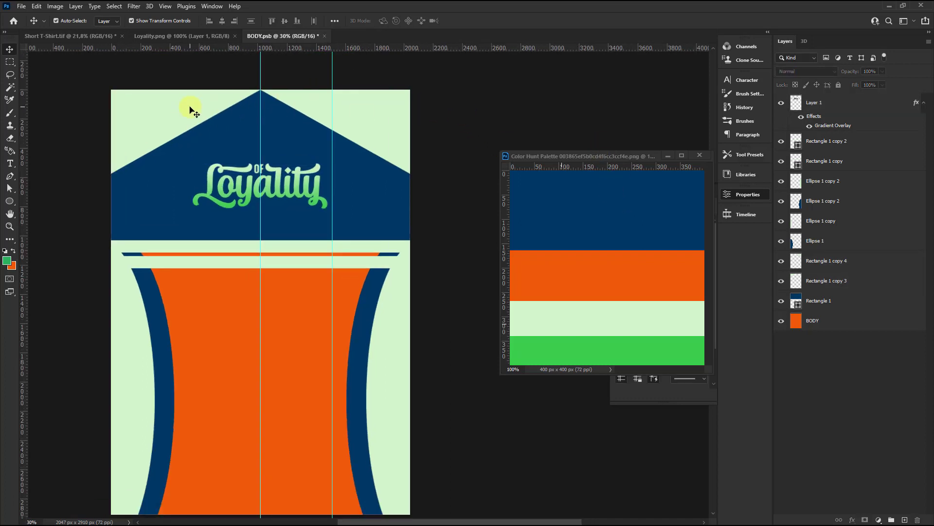
Rotate the top-left mint triangle about 4 degrees and shift it up and left.
click(191, 109)
scroll(289, 210, up, 3)
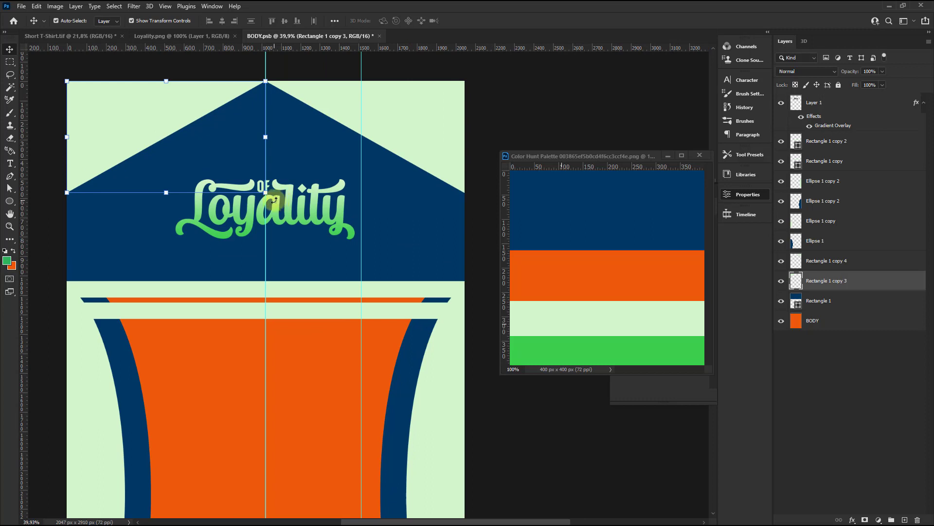
drag(274, 200, 252, 179)
drag(186, 117, 181, 110)
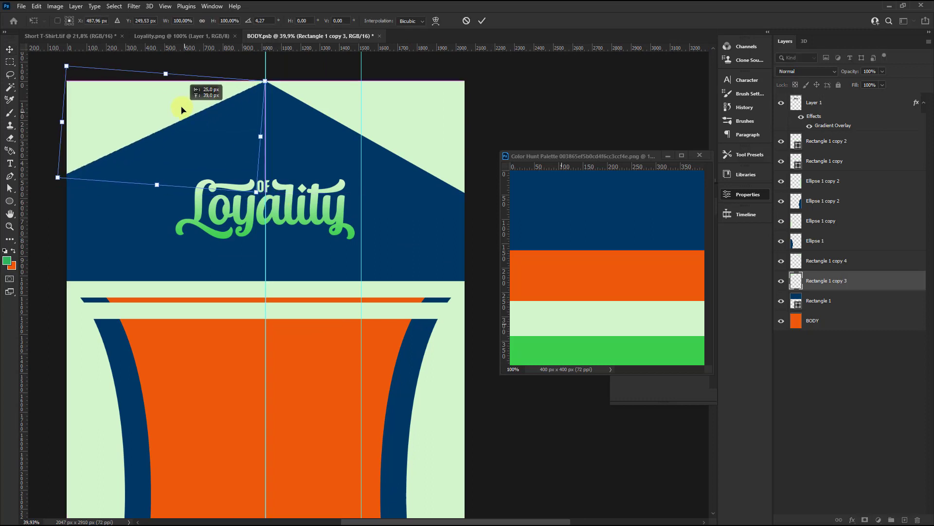
click(482, 21)
Delete the right triangle, crop overflow to the canvas, and duplicate the left triangle rightward.
click(449, 114)
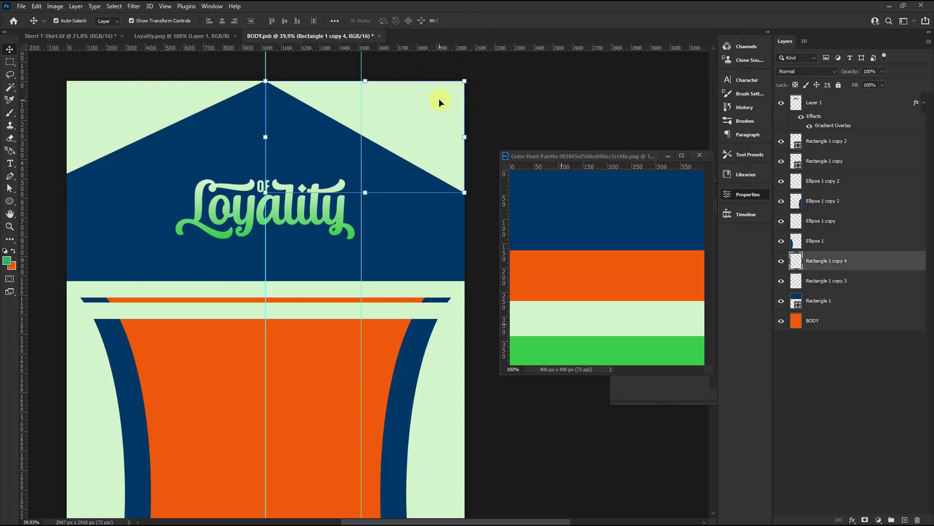
key(Delete)
key(c)
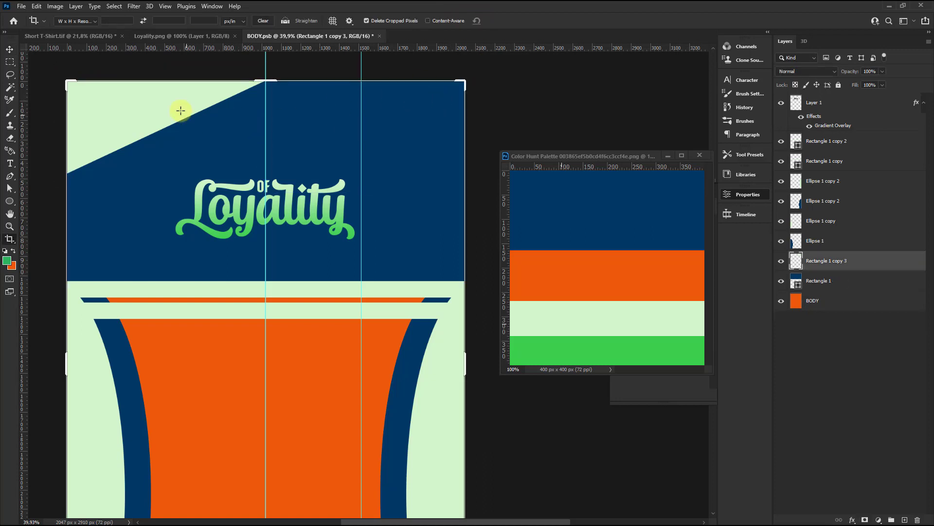
click(181, 110)
click(510, 21)
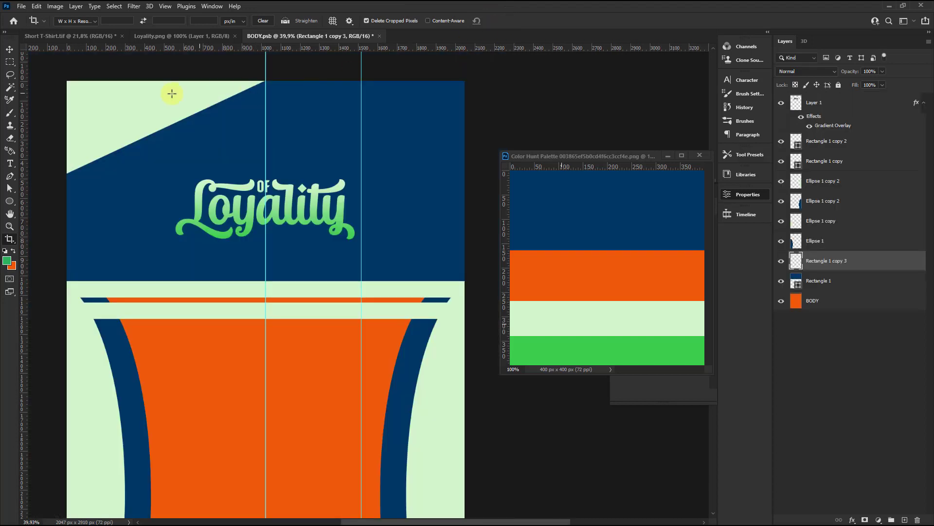
key(v)
drag(166, 109, 336, 88)
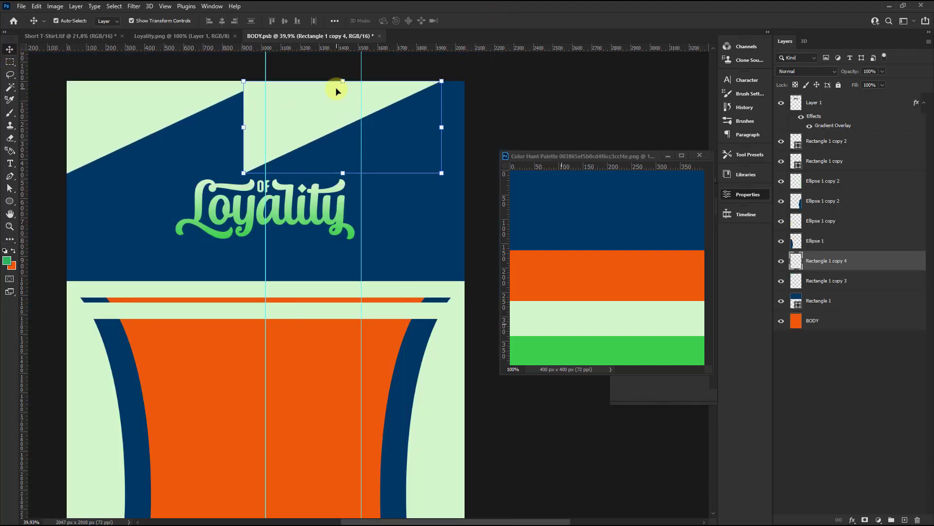
Flip the triangle copy horizontally and place it flush in the top-right corner.
key(ctrl+t)
right_click(332, 107)
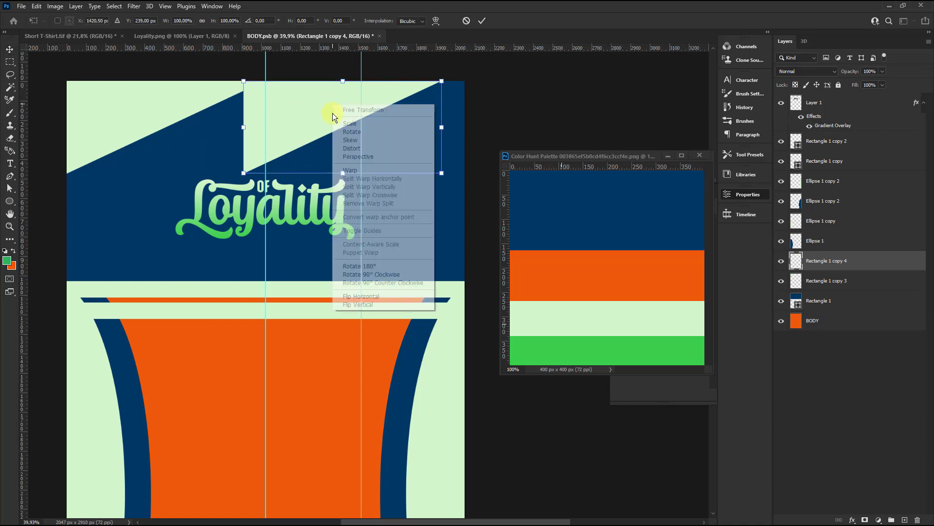
click(366, 300)
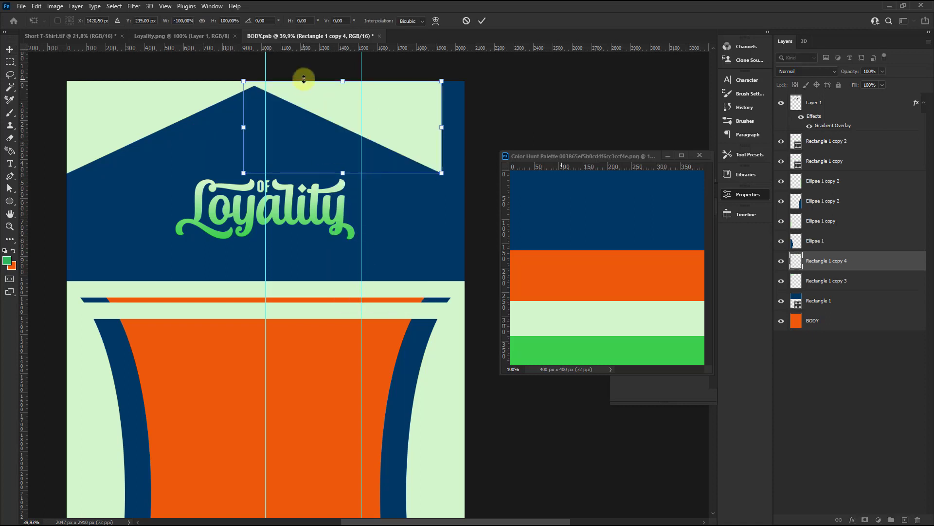
drag(302, 90, 323, 95)
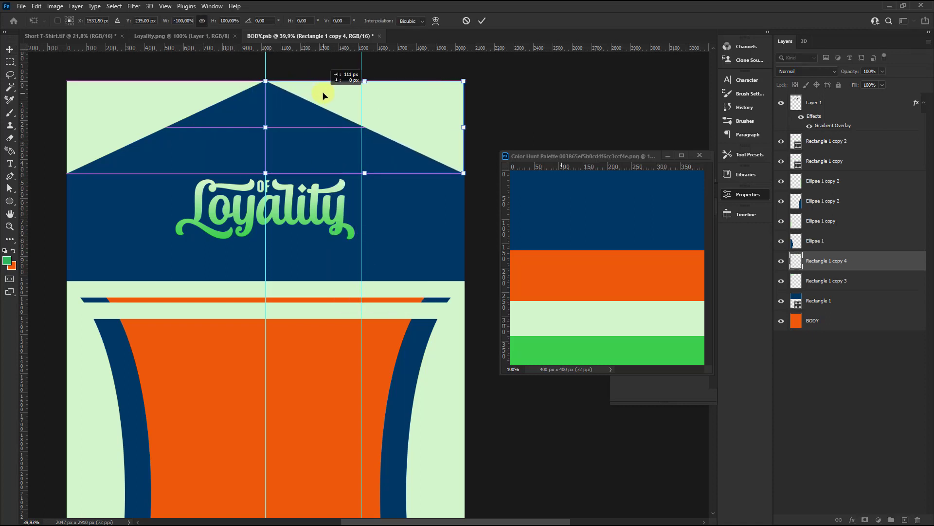
scroll(517, 77, up, 1)
scroll(518, 77, up, 3)
scroll(353, 170, up, 3)
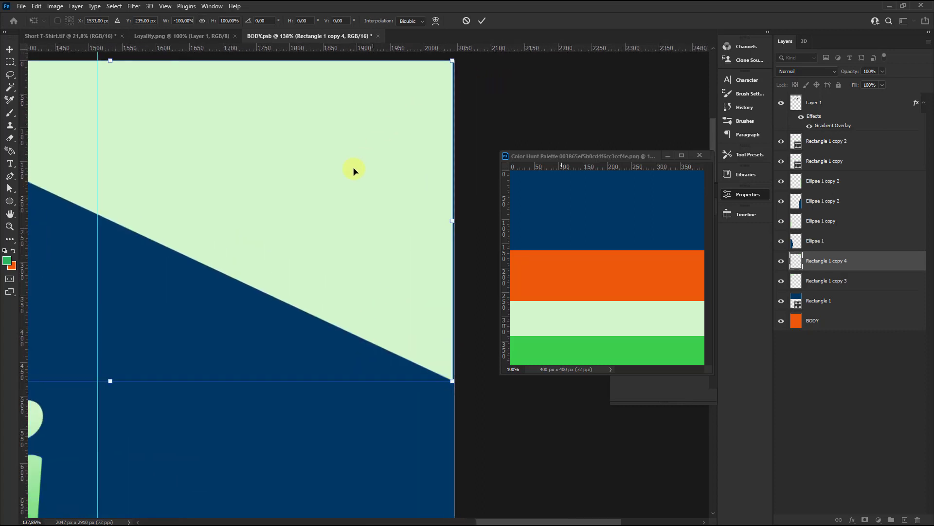
drag(353, 171, 365, 170)
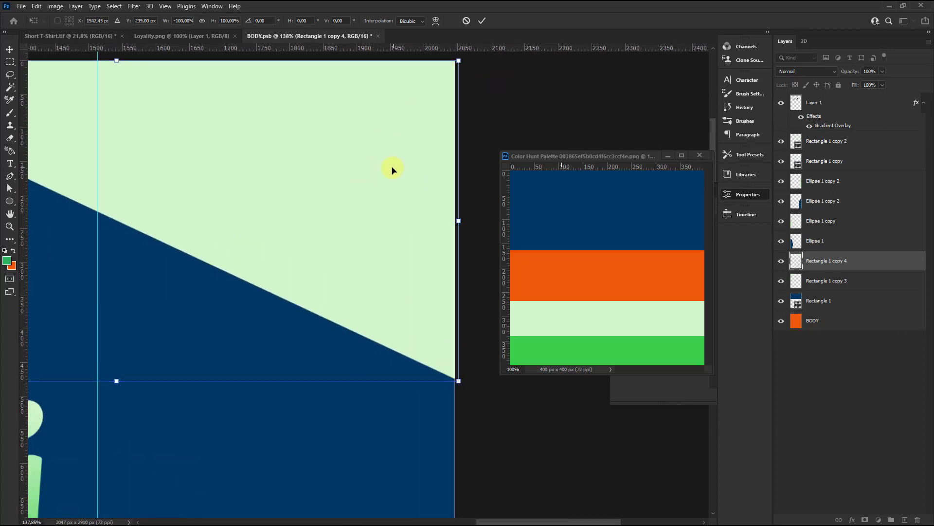
click(482, 20)
Save BODY.psb and view the updated Short T-Shirt mockup.
scroll(395, 176, down, 2)
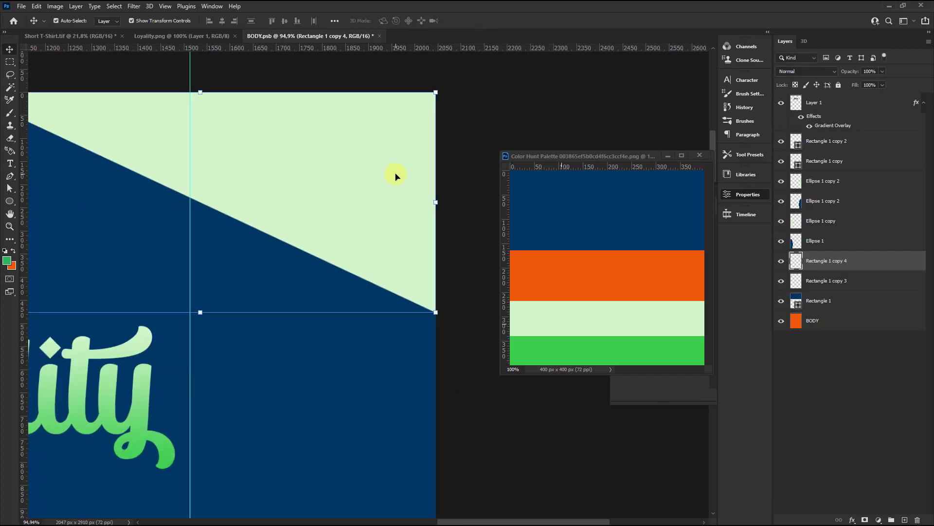
scroll(395, 177, down, 2)
click(366, 83)
key(ctrl+s)
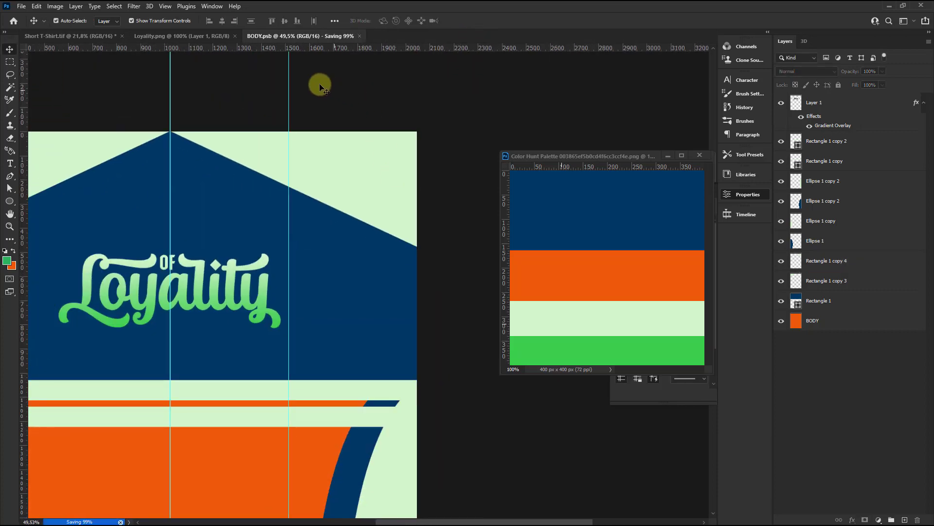
click(106, 37)
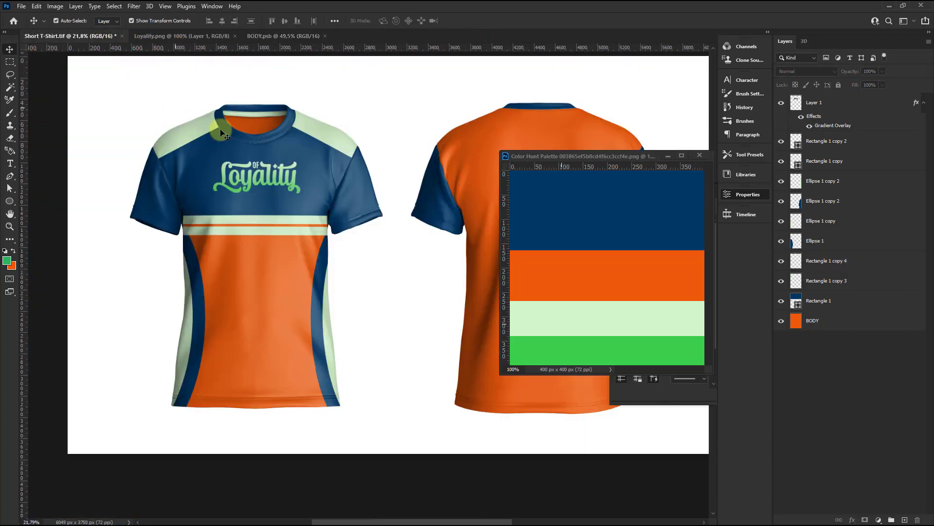
Add a new layer named INNER above the BODY smart object layer.
scroll(267, 171, down, 2)
scroll(267, 171, up, 1)
scroll(243, 146, up, 2)
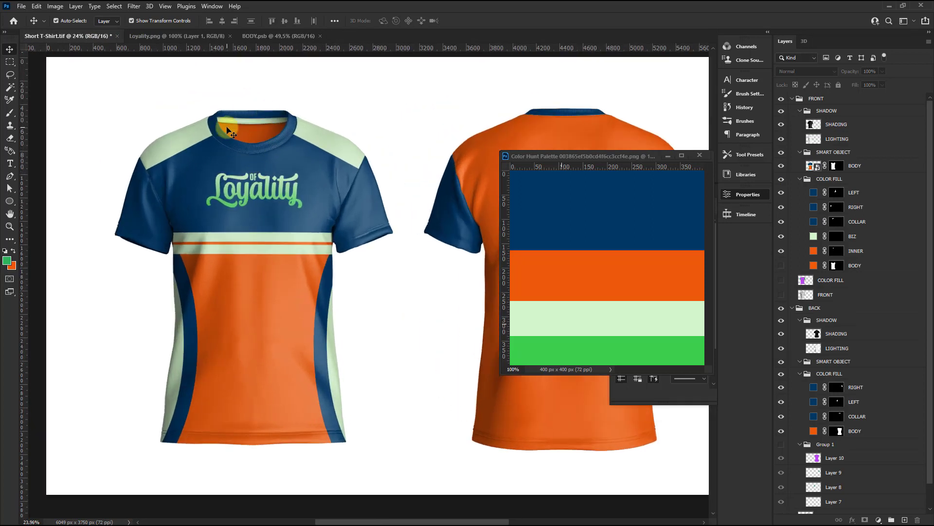
scroll(244, 146, up, 1)
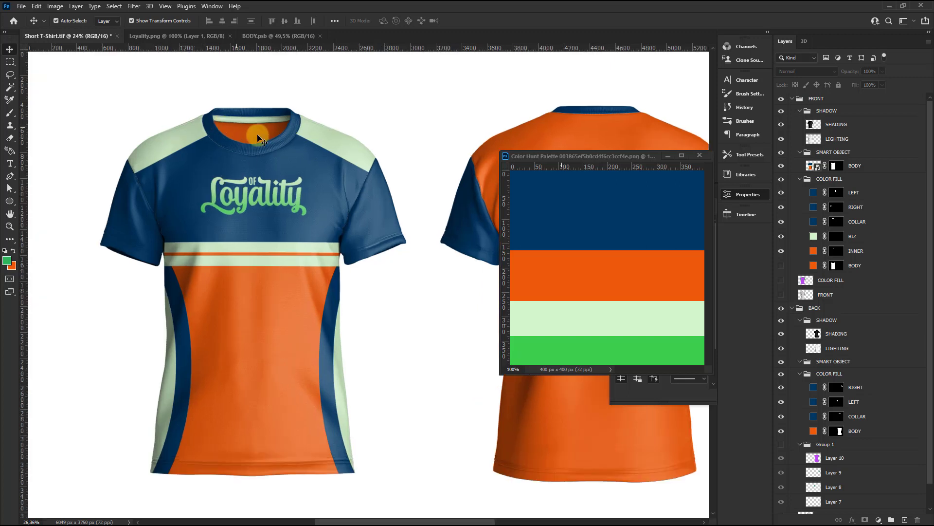
scroll(263, 168, up, 1)
click(872, 166)
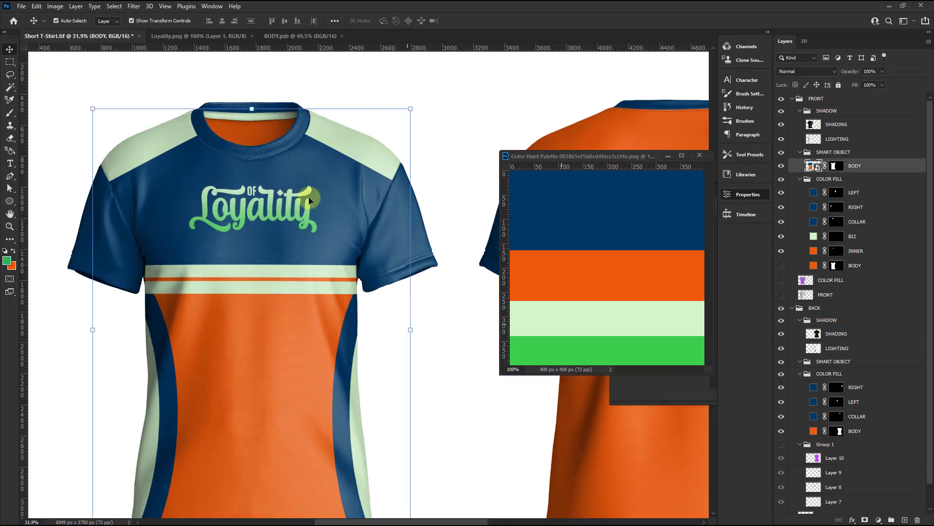
click(904, 520)
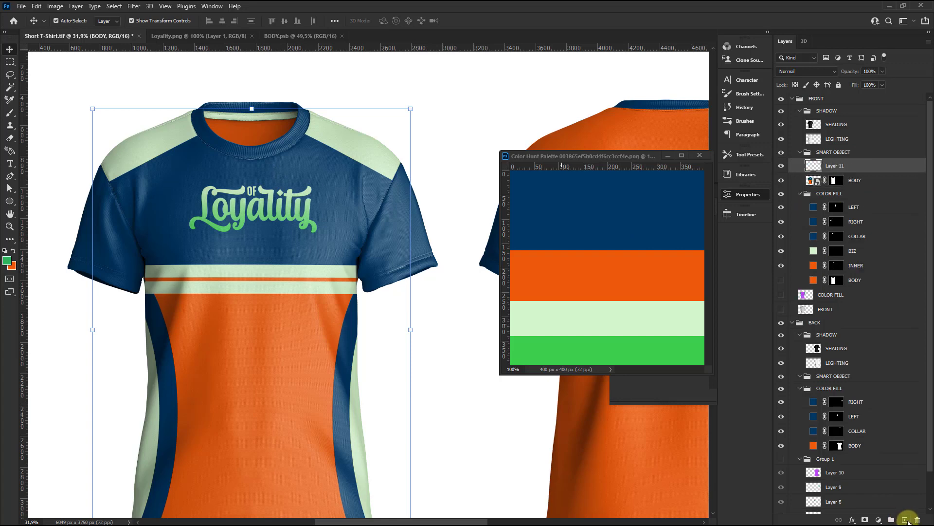
double_click(834, 166)
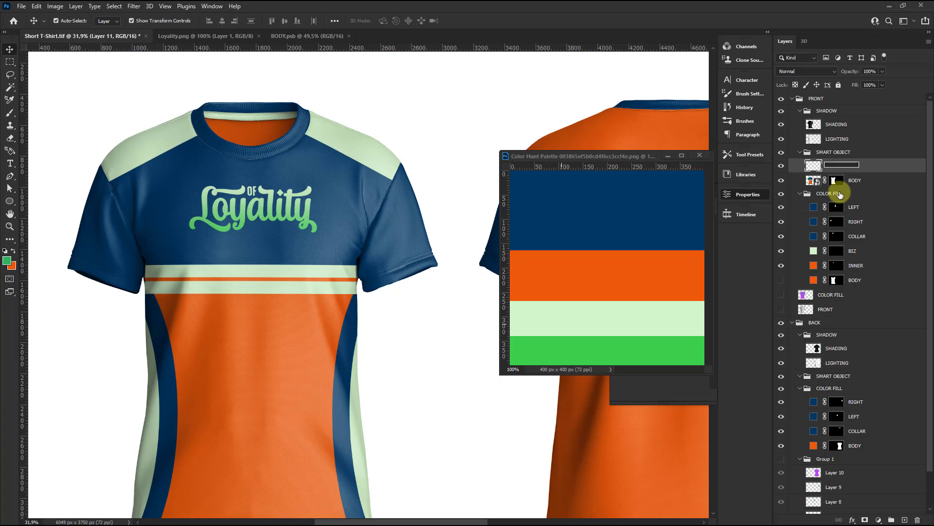
click(865, 519)
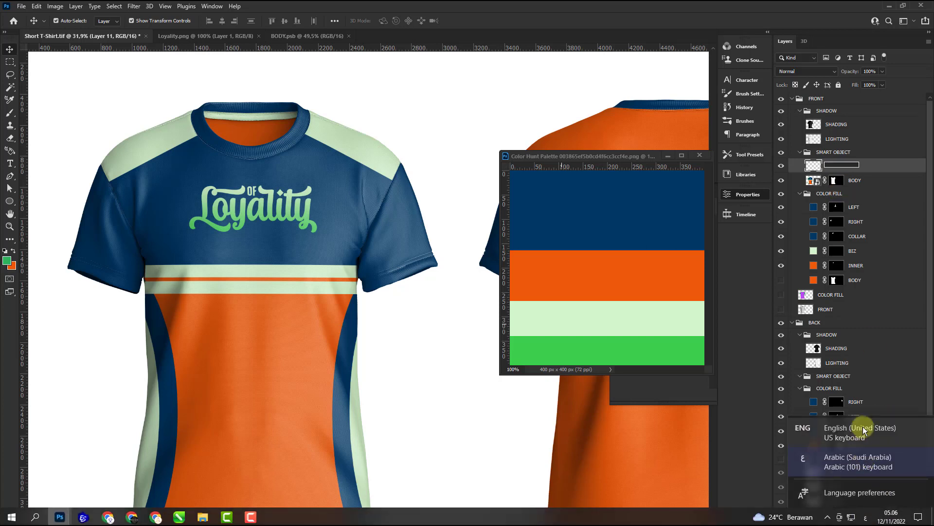
click(857, 428)
text(INNER)
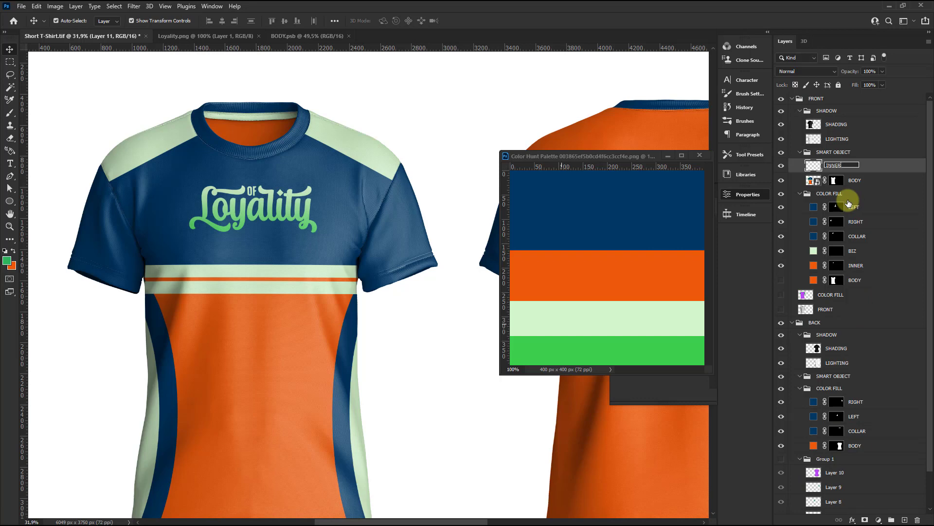
key(Return)
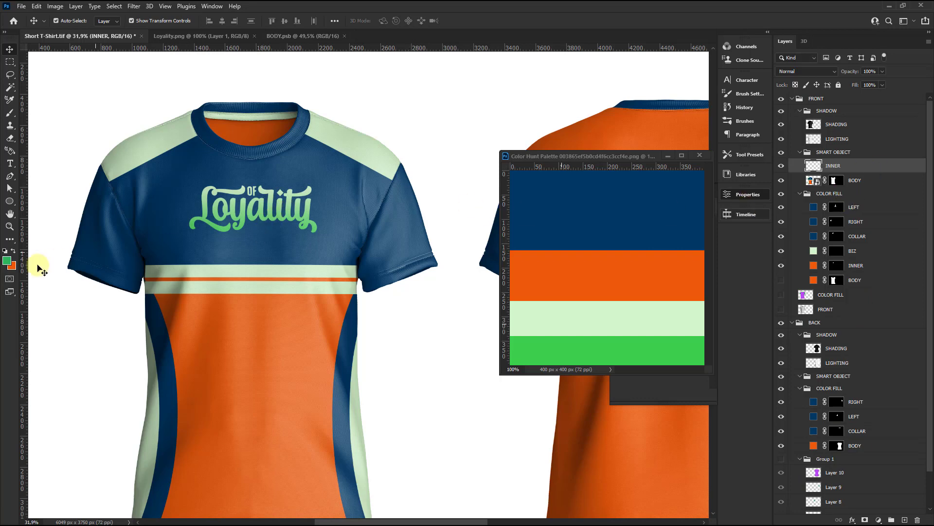
Fill the collar interior on INNER with navy sampled from the palette.
click(11, 265)
click(579, 216)
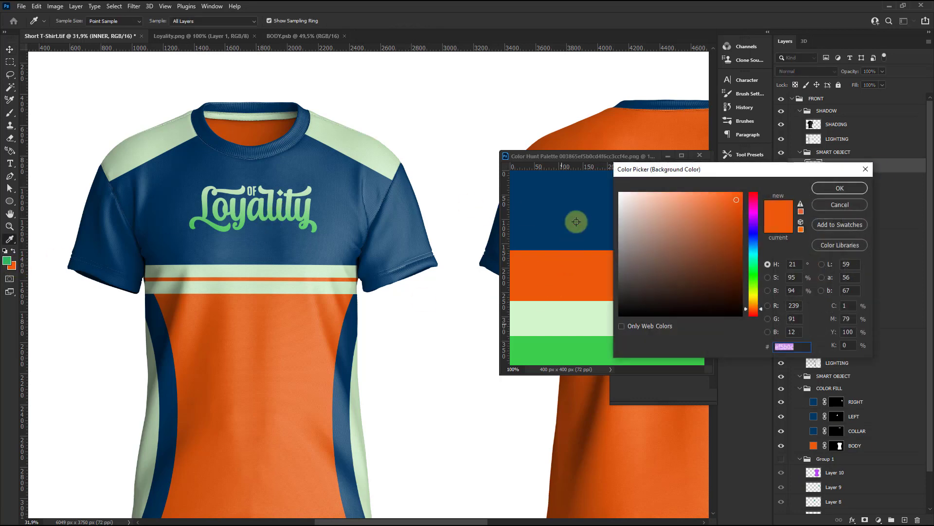
click(839, 189)
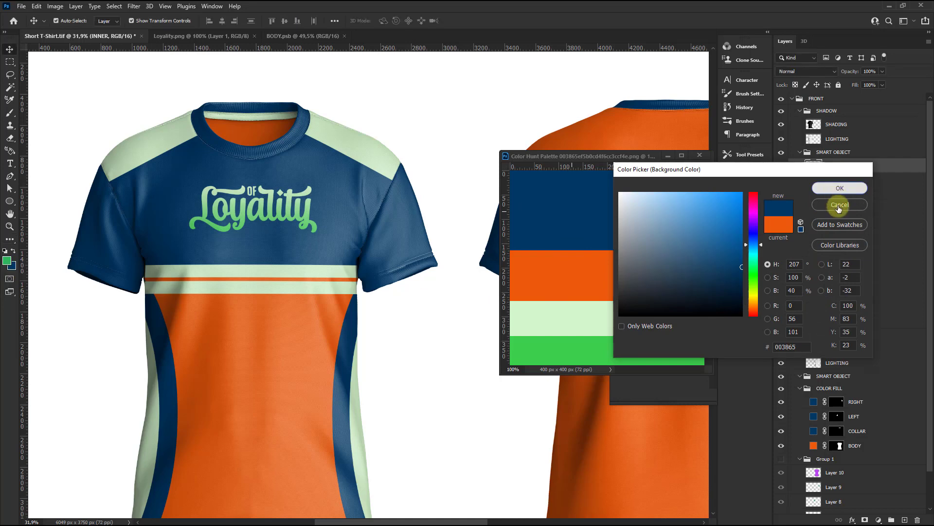
click(10, 62)
scroll(205, 100, up, 5)
drag(201, 127, 391, 201)
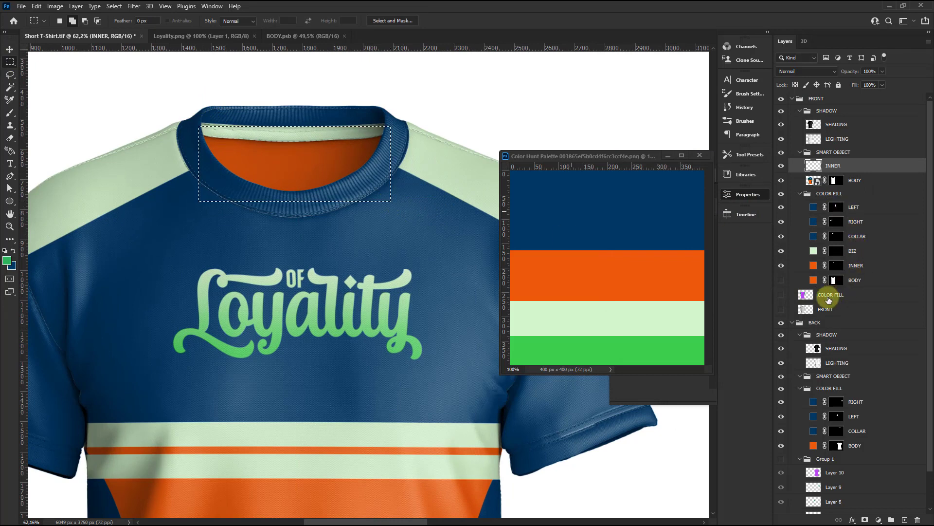
key(Delete)
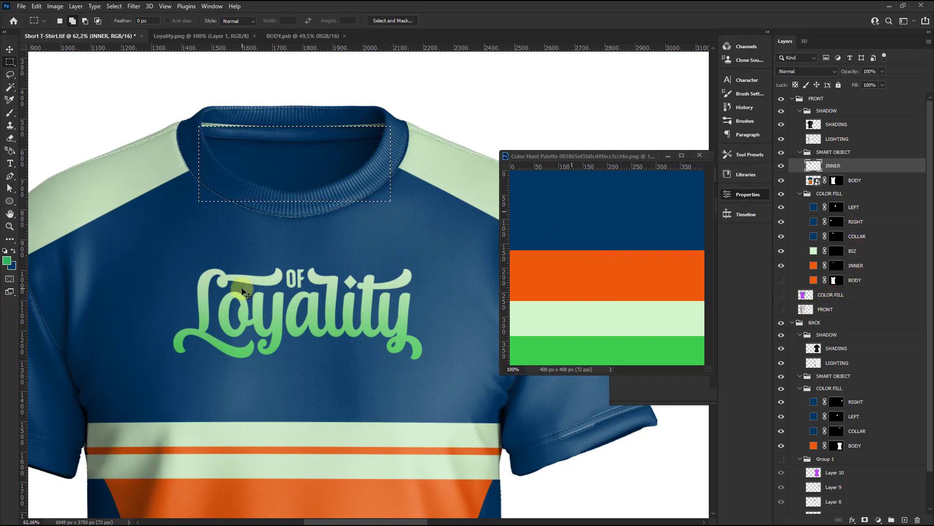
key(ctrl+d)
Hide the INNER colour fill layer and bring up the INNER layer's options.
click(7, 48)
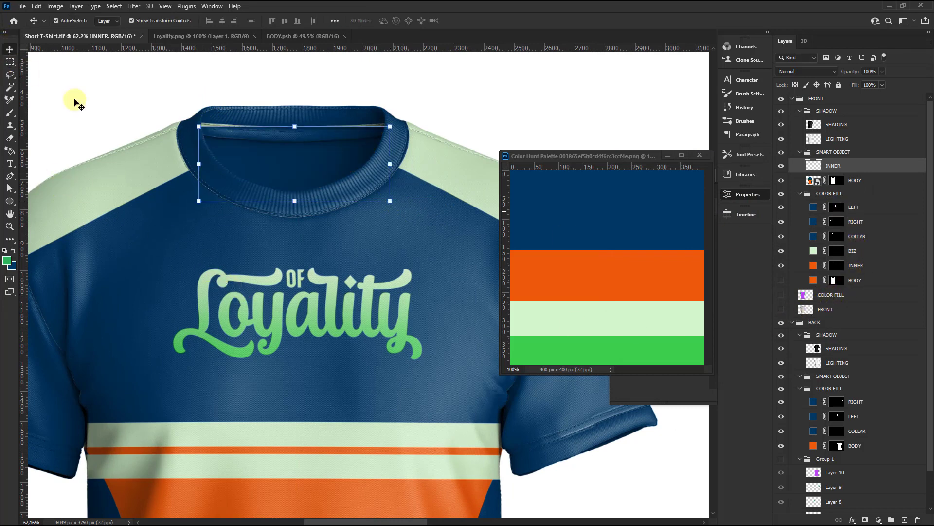
click(781, 265)
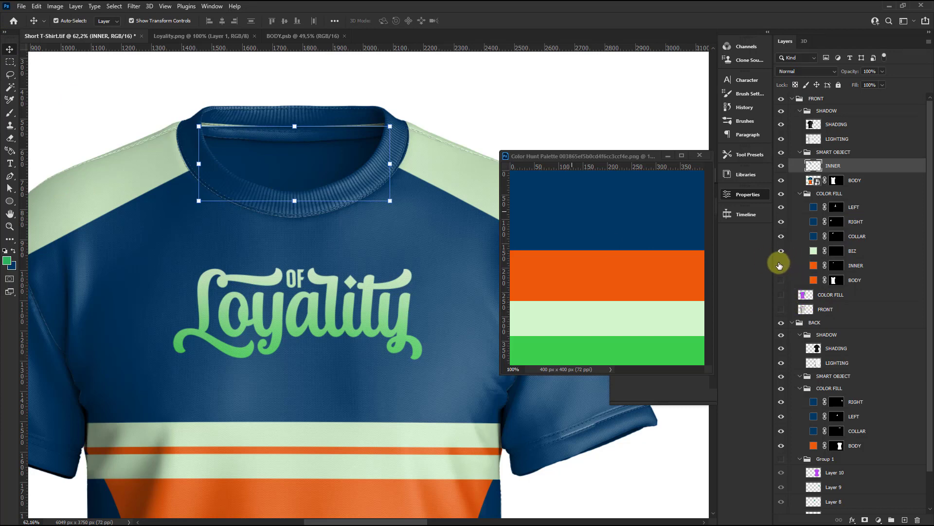
right_click(851, 166)
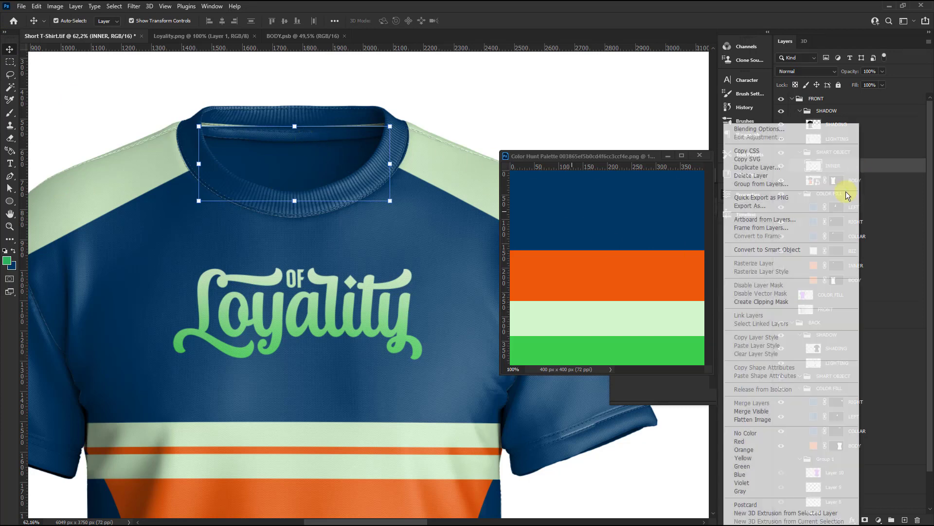
click(788, 250)
Open the INNER smart object and place enlarged placeholder text at the banner's left edge.
double_click(817, 169)
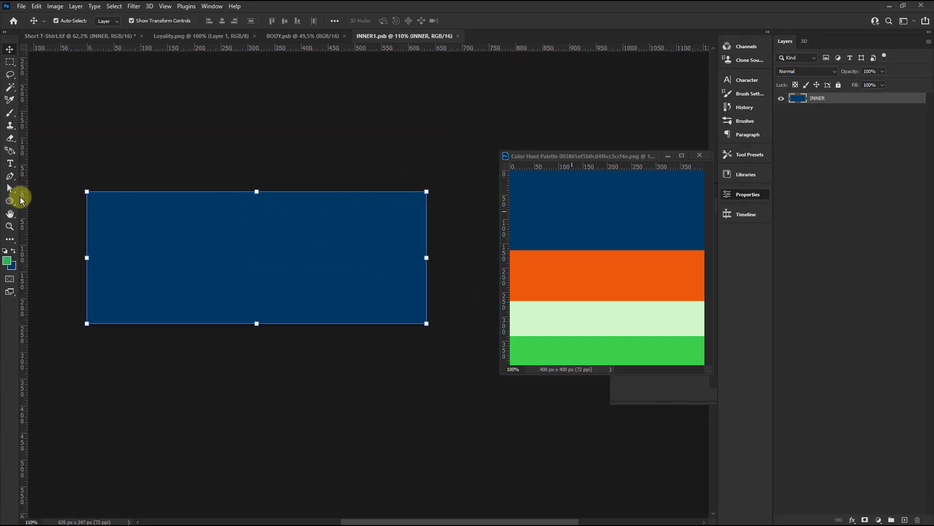
click(10, 164)
click(181, 259)
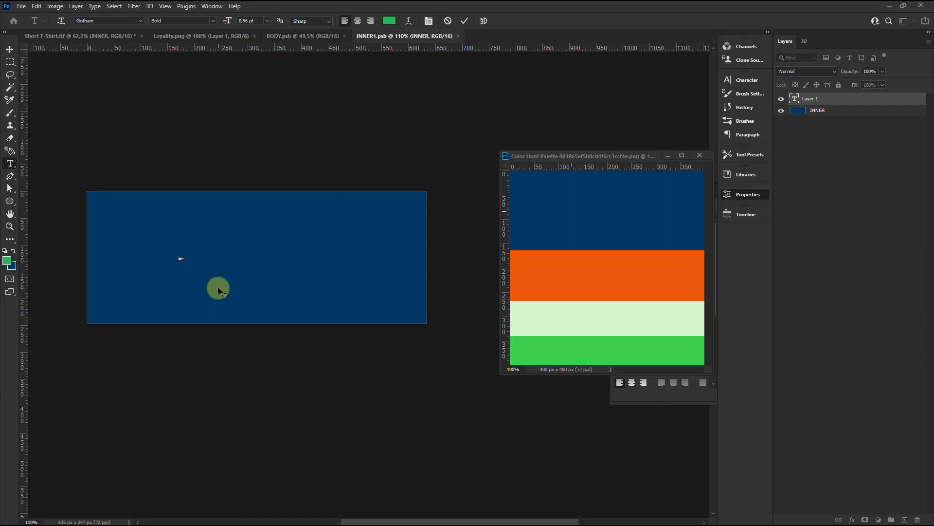
click(608, 159)
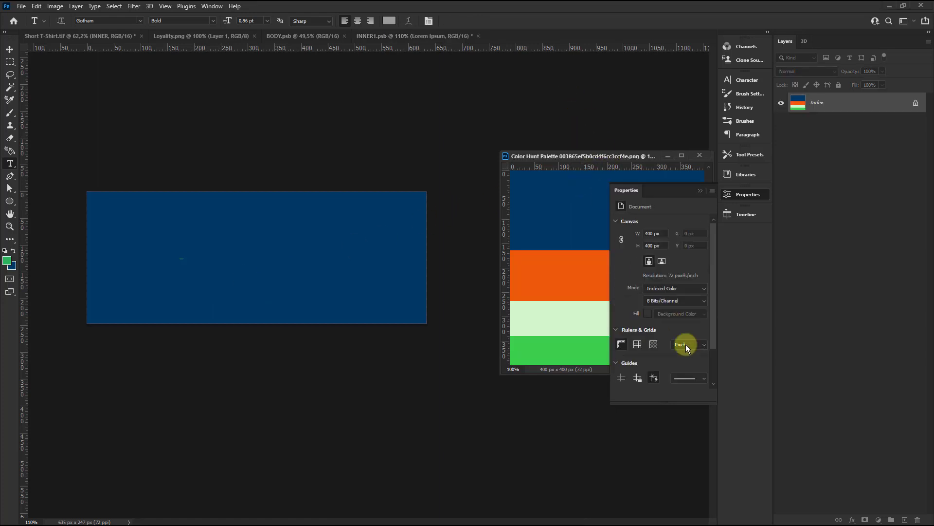
click(183, 262)
click(9, 49)
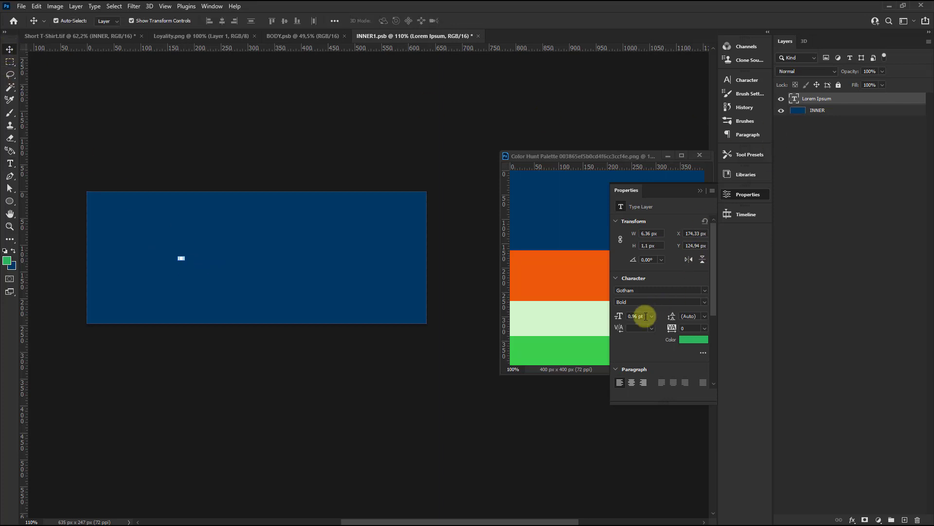
drag(618, 316, 664, 316)
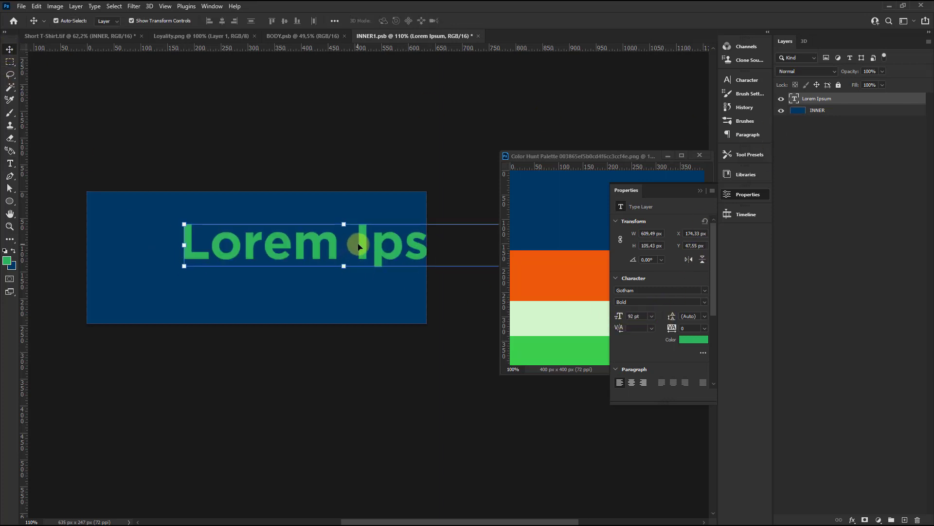
drag(359, 244, 265, 250)
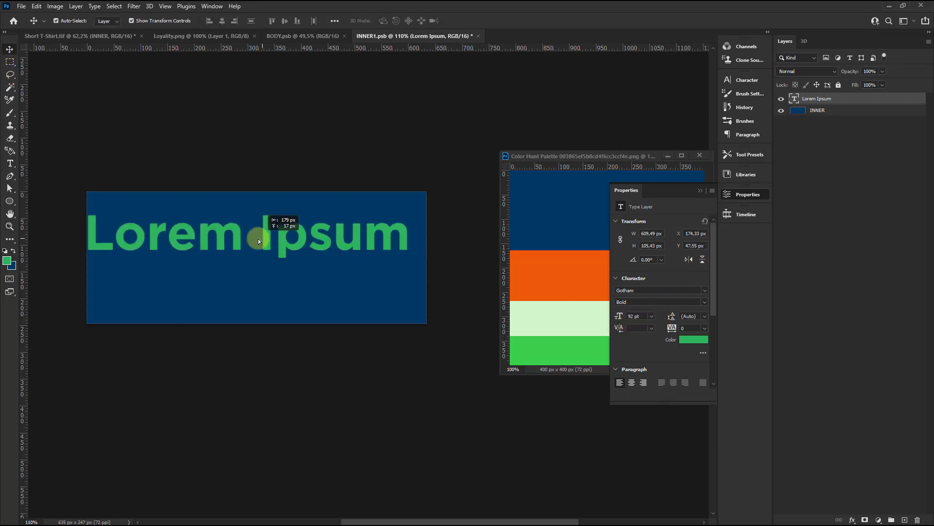
Replace the placeholder with 'SMALL HIGH' at 70 pt, centred on the banner.
double_click(792, 99)
text(SMA)
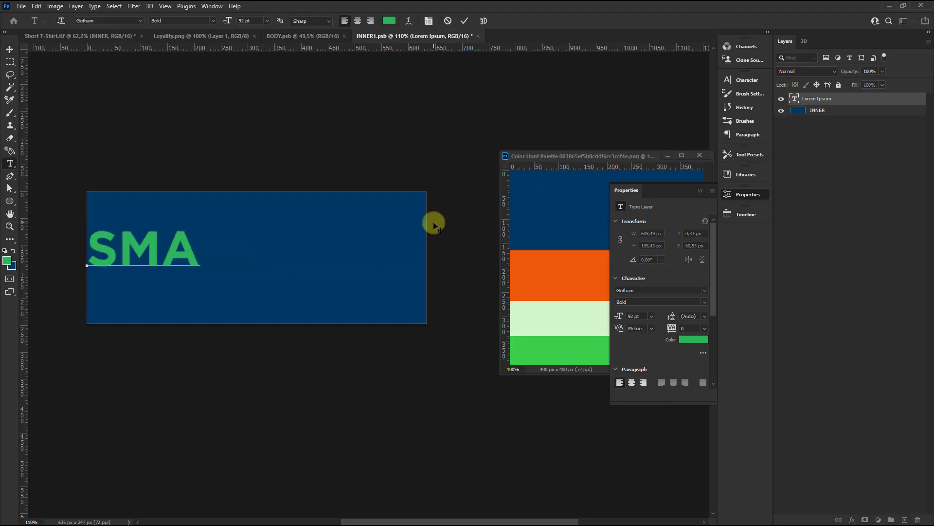
text(LL HIG)
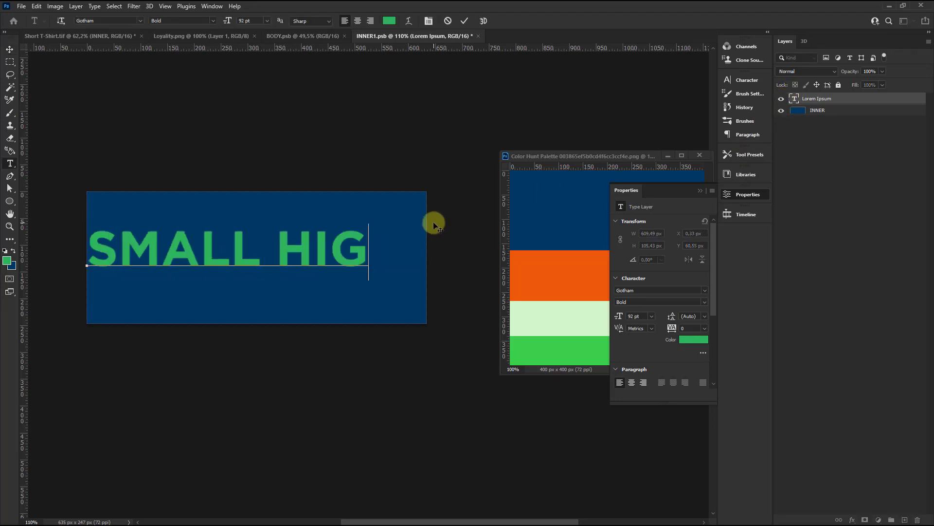
text(H)
key(ctrl+Return)
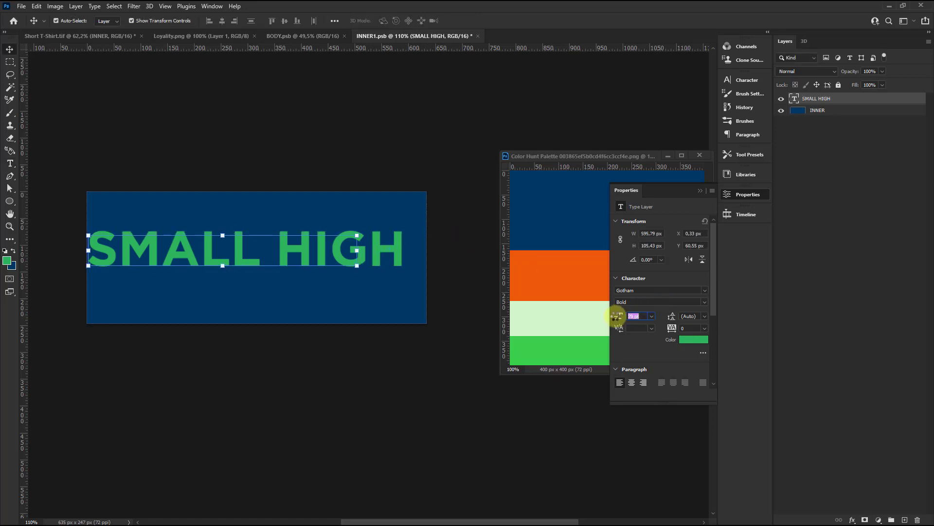
drag(621, 317, 614, 317)
drag(273, 255, 314, 259)
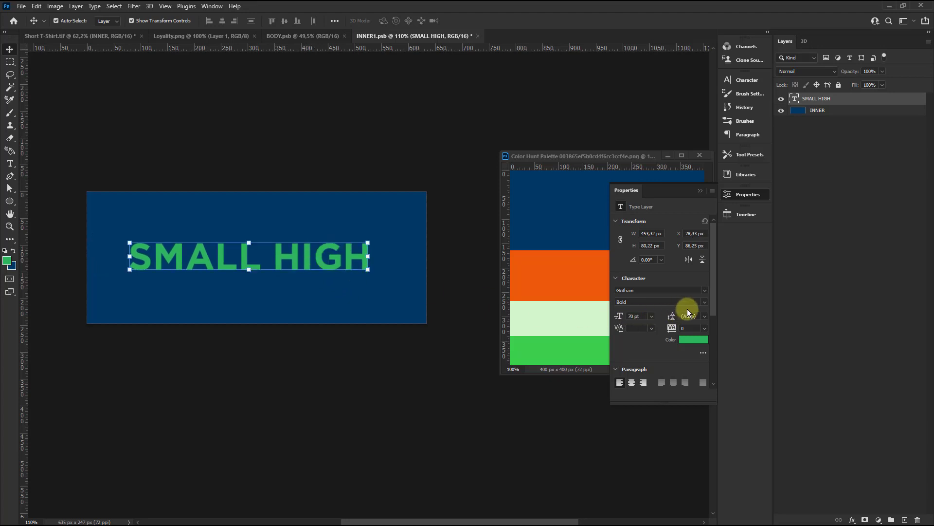
Retype the banner text as 'Small Size' and commit it.
scroll(644, 351, down, 1)
scroll(644, 354, down, 2)
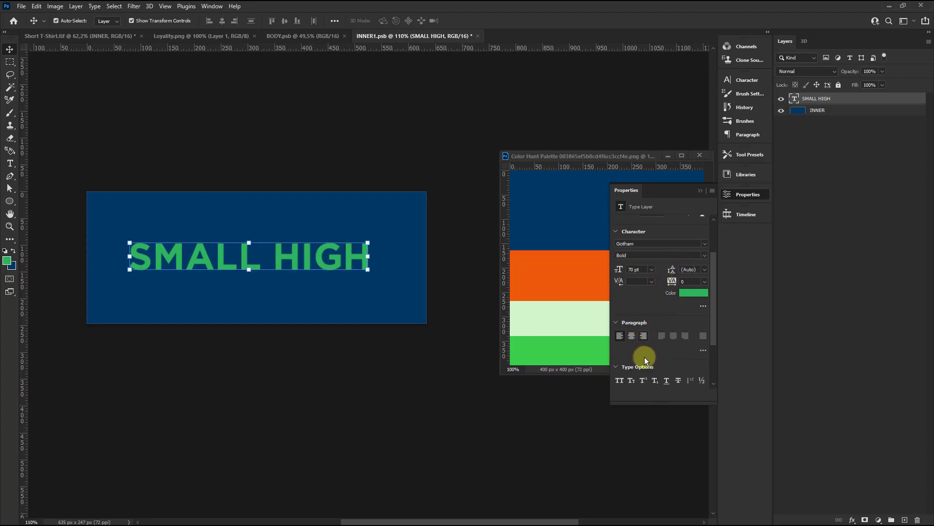
scroll(644, 357, down, 2)
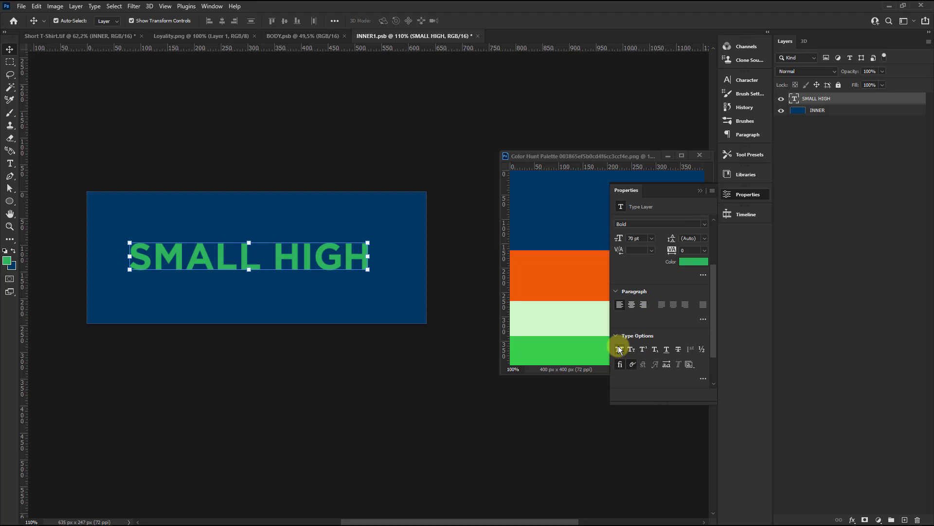
double_click(795, 99)
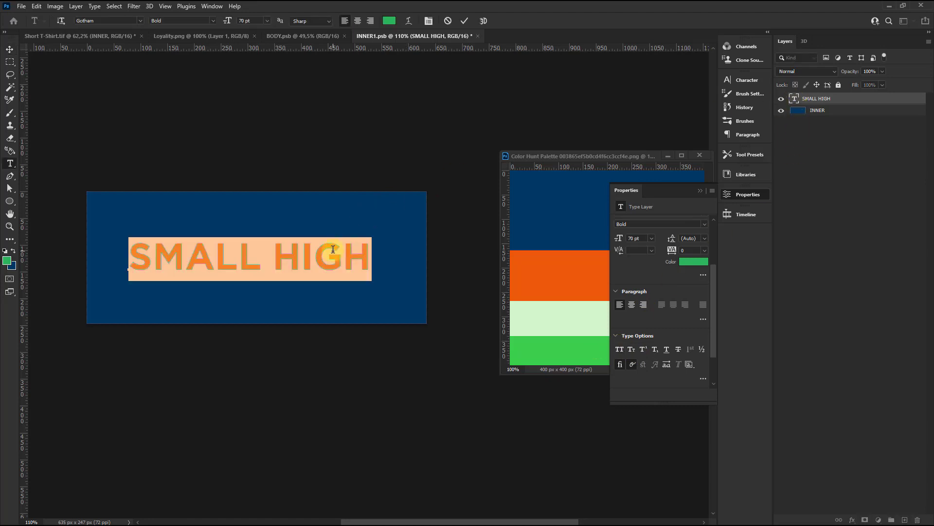
text(S)
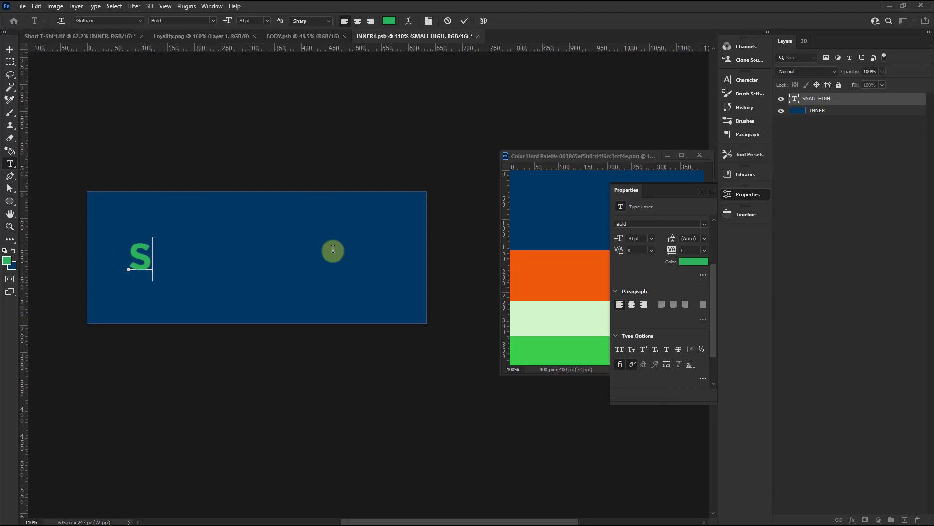
text(mall Size)
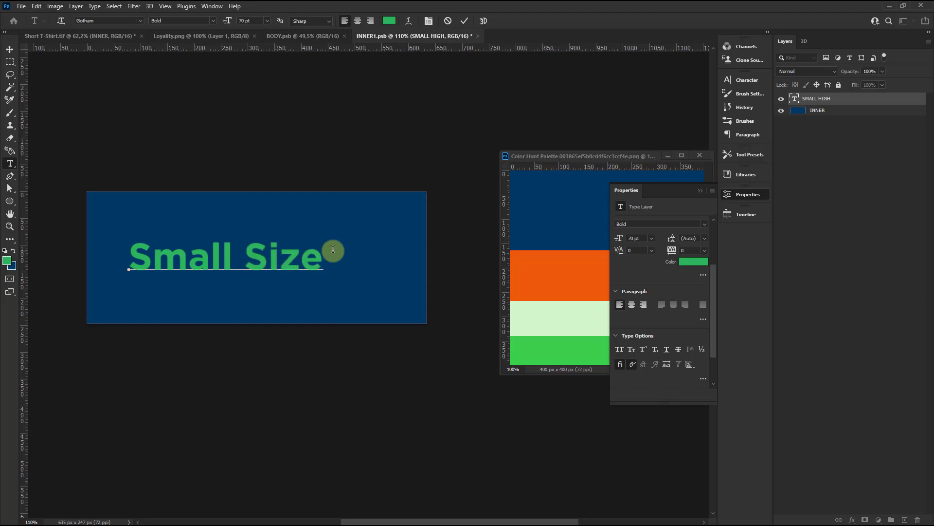
click(465, 20)
key(v)
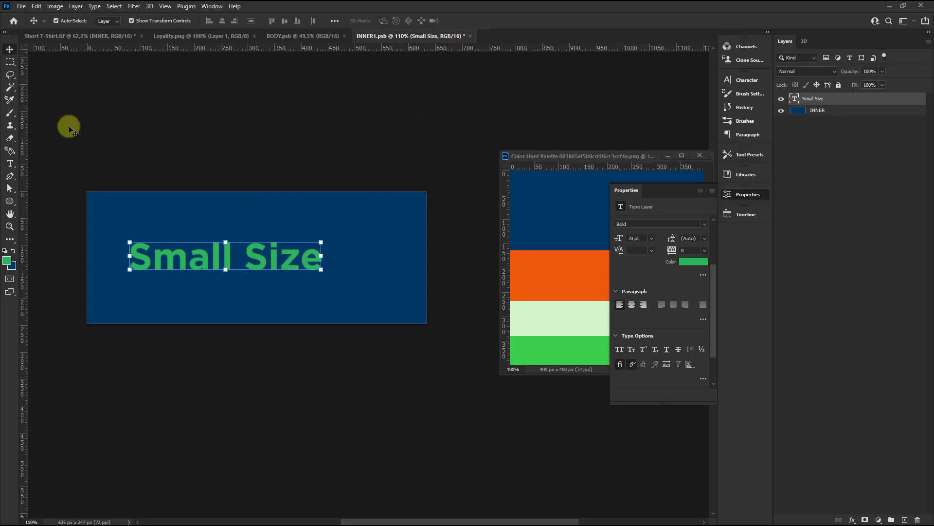
scroll(681, 224, up, 3)
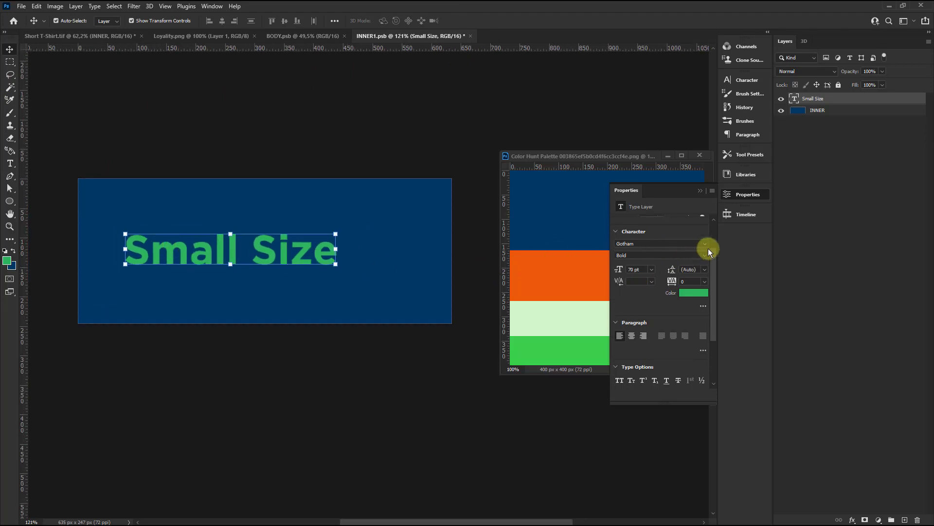
Change the Small Size font to Bulletto Killa with 103 pt line spacing.
click(705, 246)
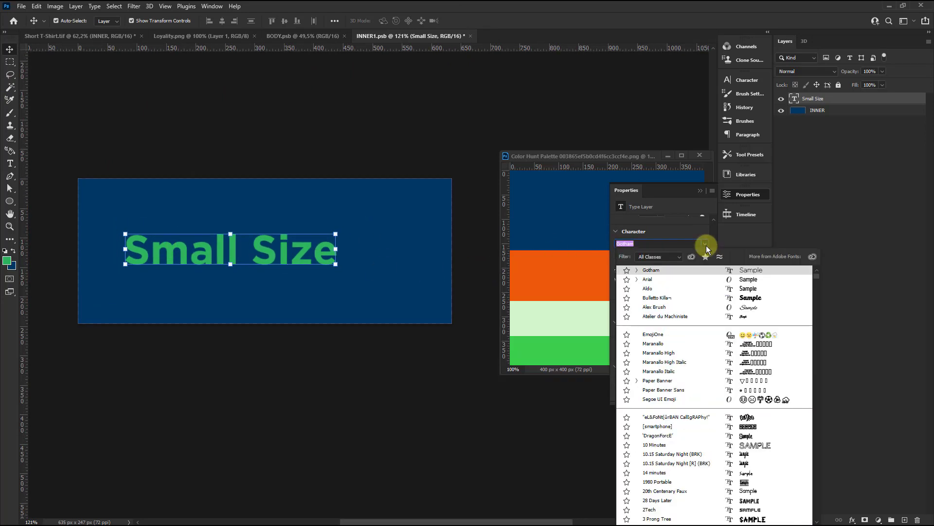
click(676, 299)
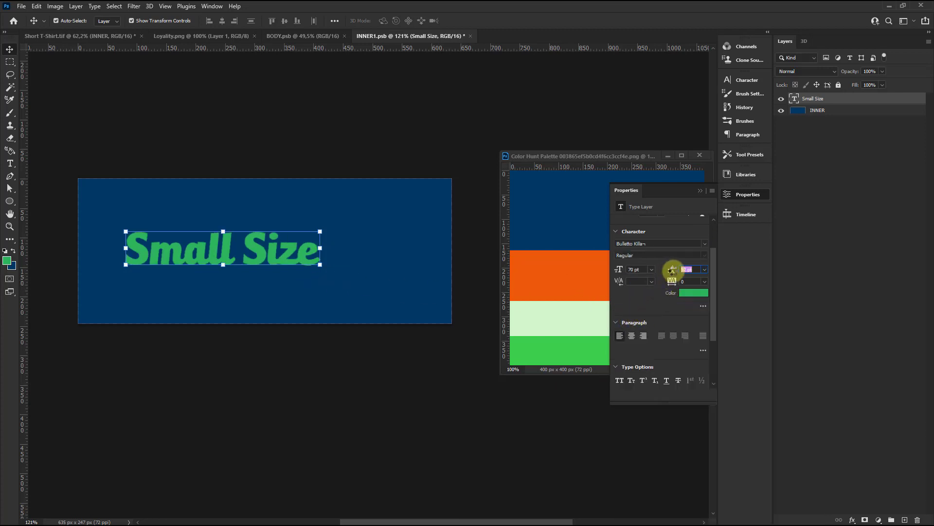
click(409, 316)
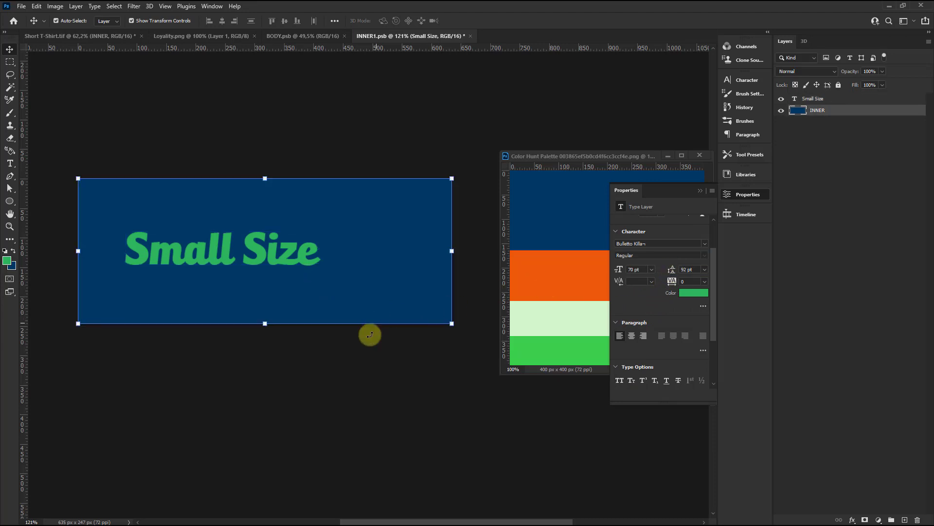
click(296, 269)
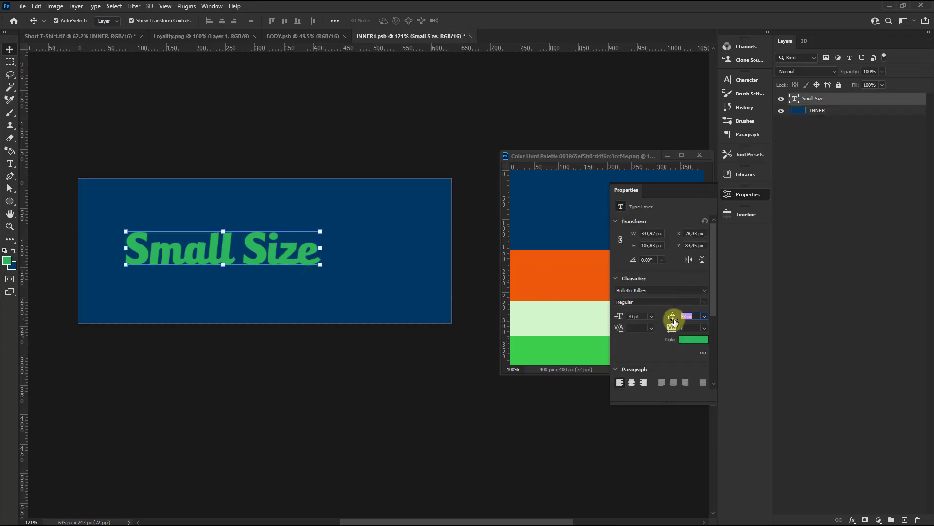
click(627, 330)
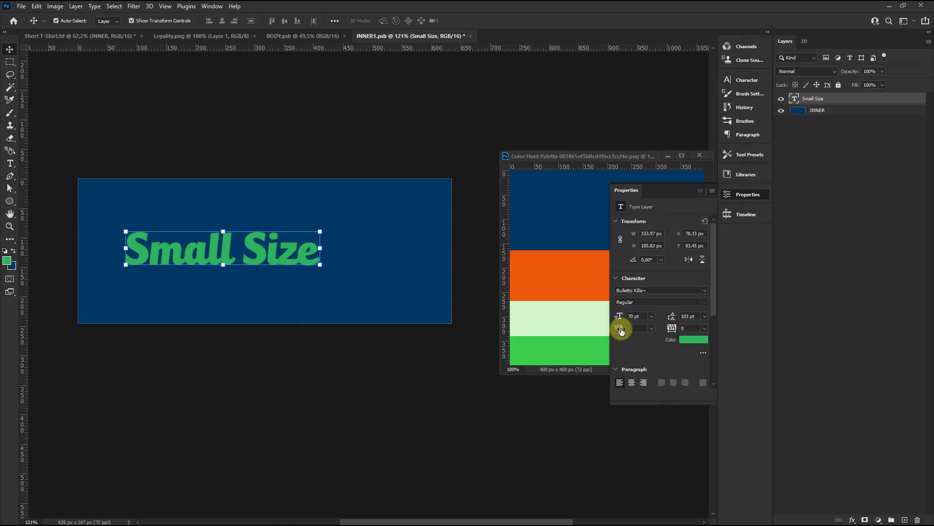
click(307, 292)
click(289, 258)
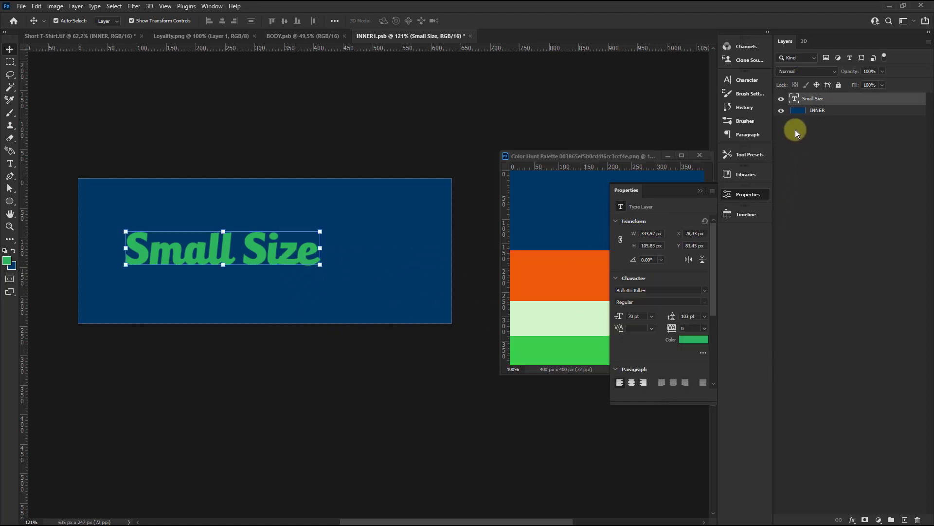
Colour the label light mint and centre it on the banner using a guide.
click(686, 340)
click(567, 317)
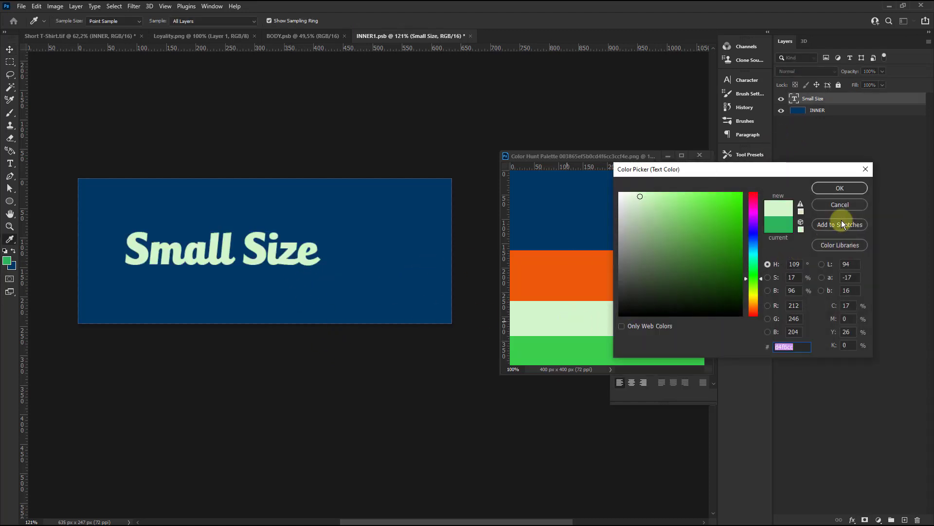
click(835, 189)
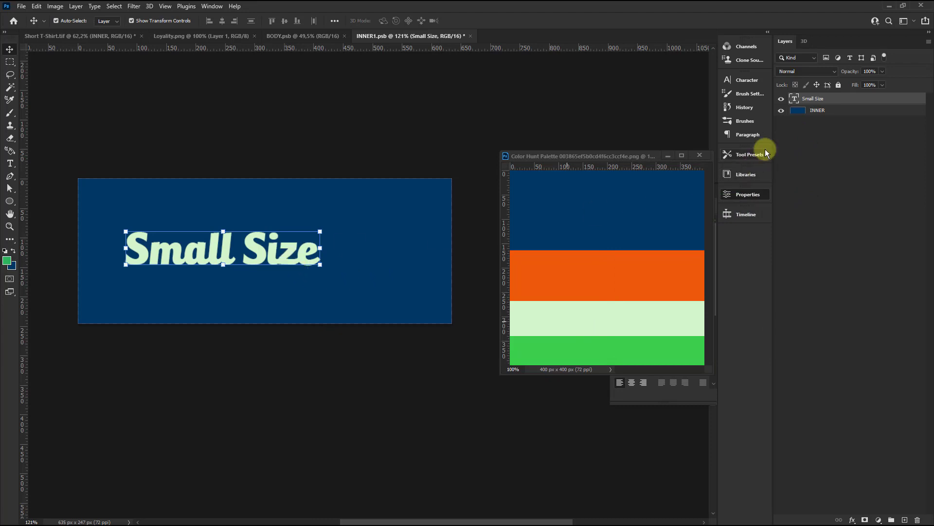
click(827, 110)
mouse_move(23, 241)
mouse_down()
mouse_move(266, 254)
mouse_move(249, 258)
mouse_up()
click(211, 258)
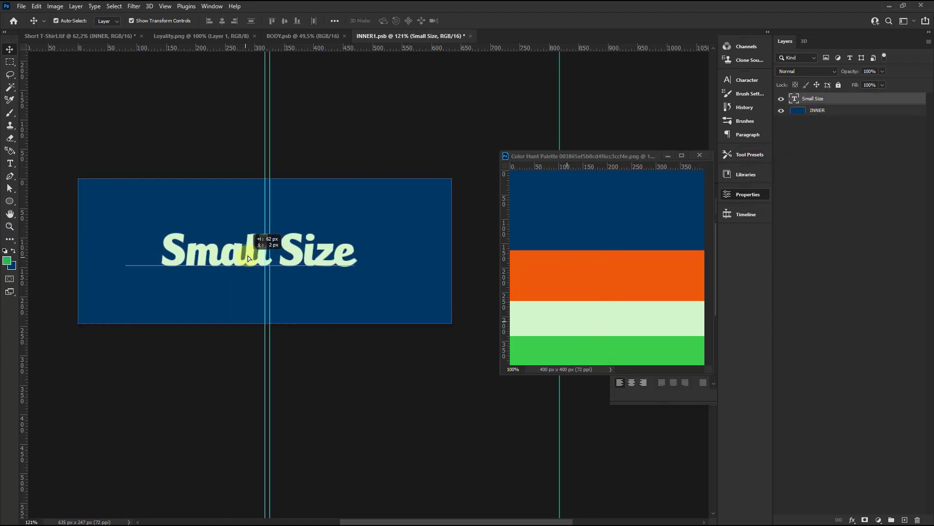
key(ctrl+1)
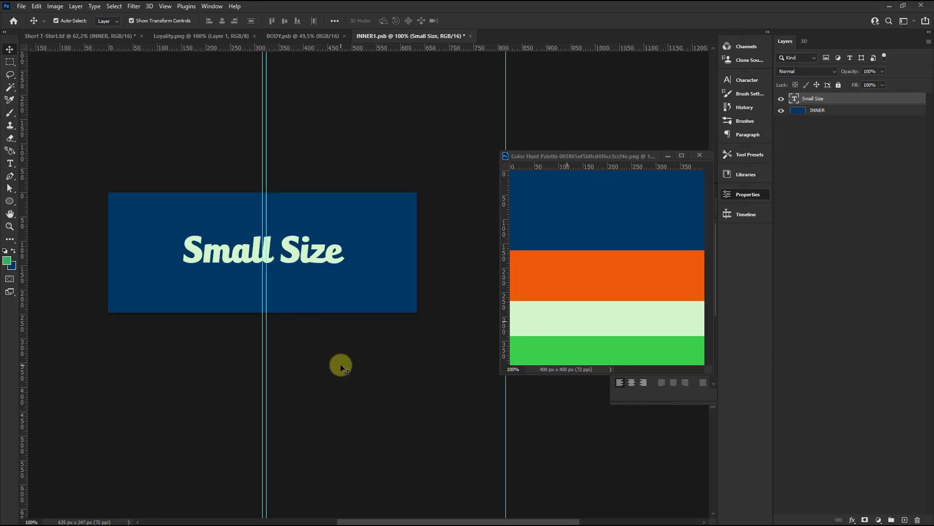
click(341, 364)
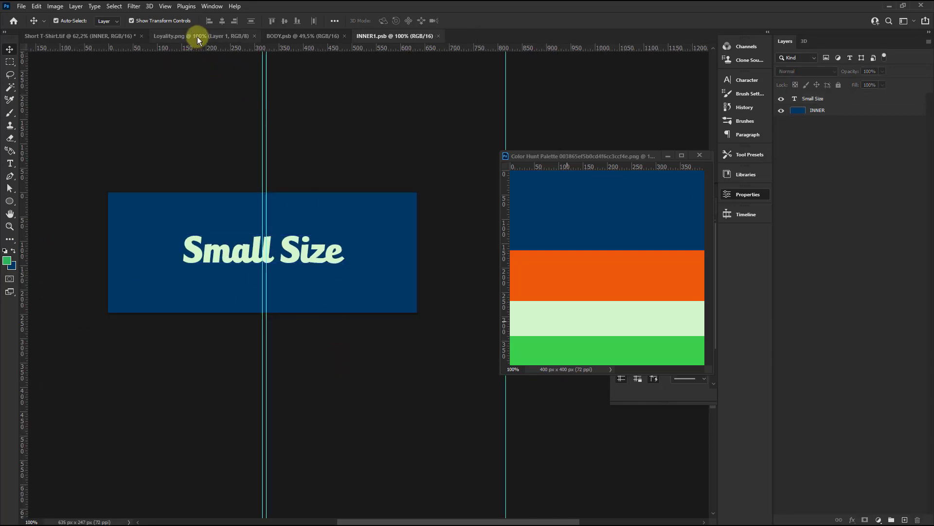
Warp the Small Size label in the shirt mockup to follow the inner neckline.
click(95, 35)
scroll(315, 168, up, 2)
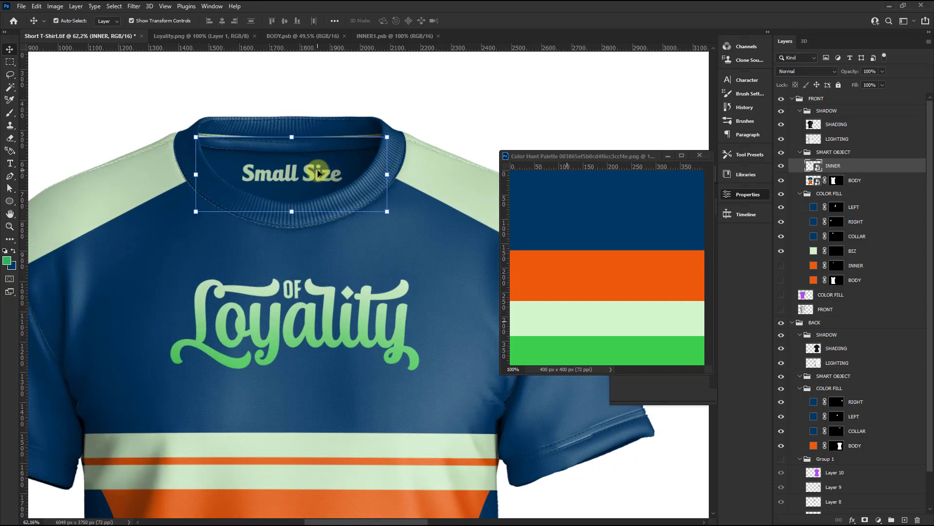
key(ctrl+t)
click(436, 21)
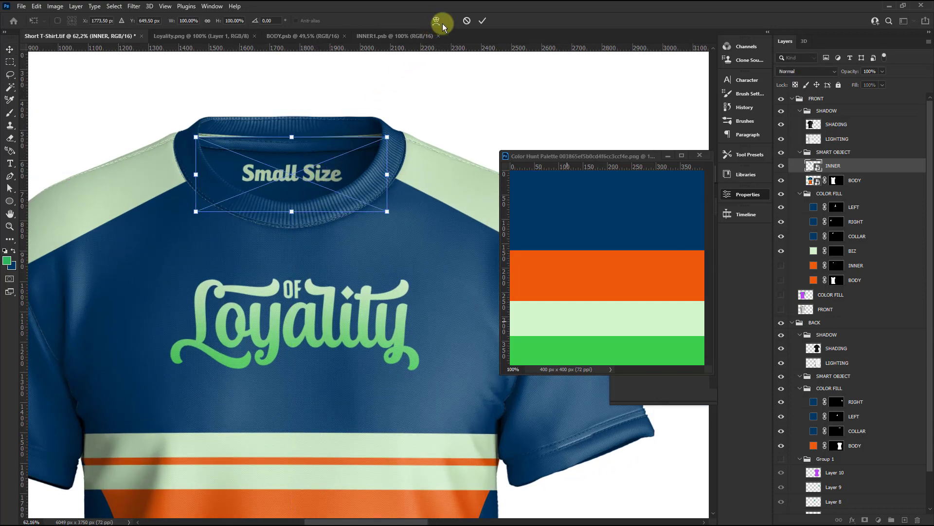
scroll(278, 200, up, 3)
scroll(277, 198, up, 1)
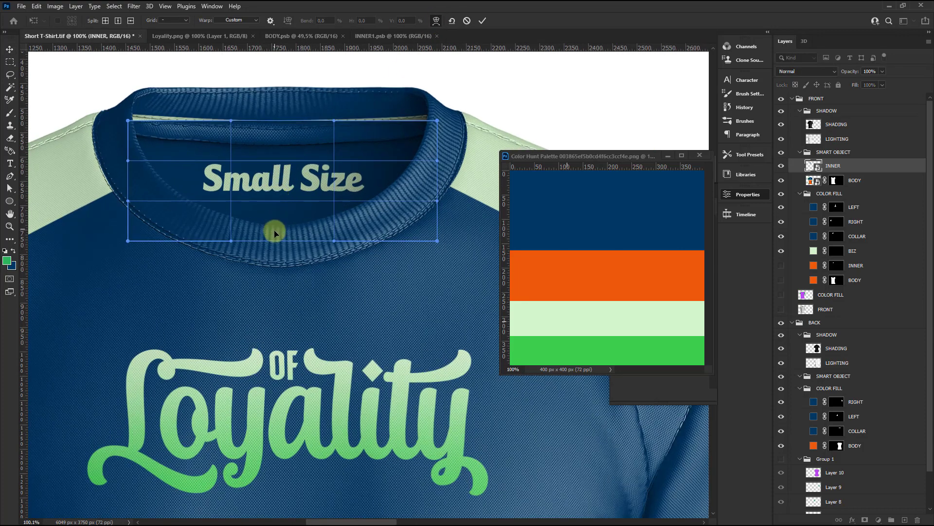
drag(275, 233, 273, 240)
drag(283, 141, 281, 145)
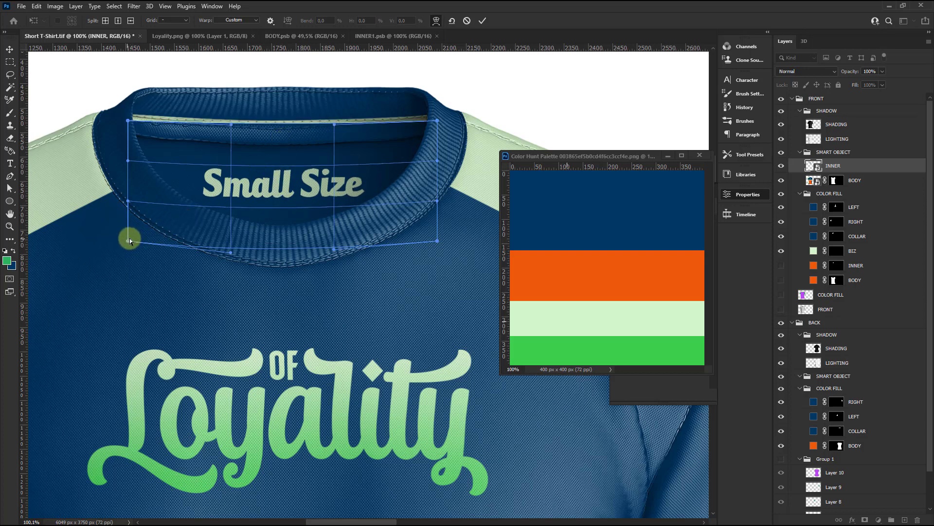
drag(130, 238, 131, 236)
drag(437, 241, 431, 243)
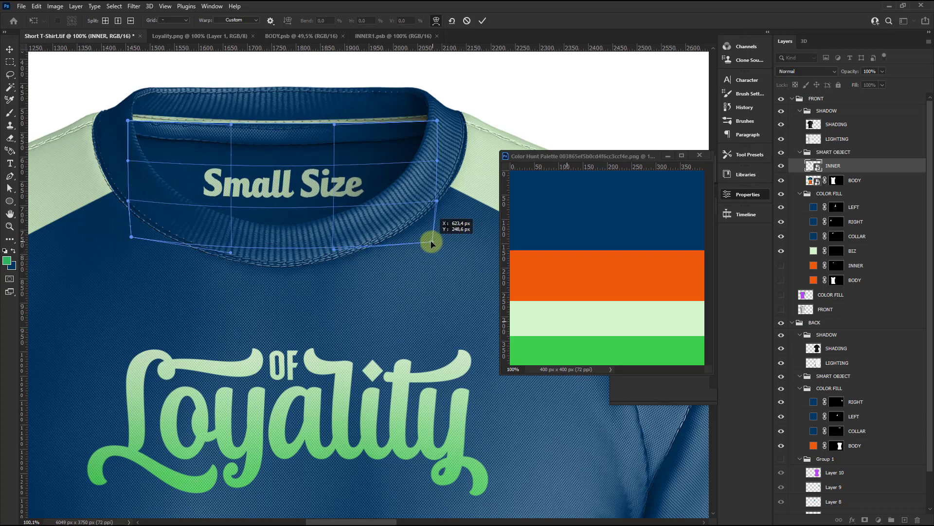
scroll(321, 216, down, 3)
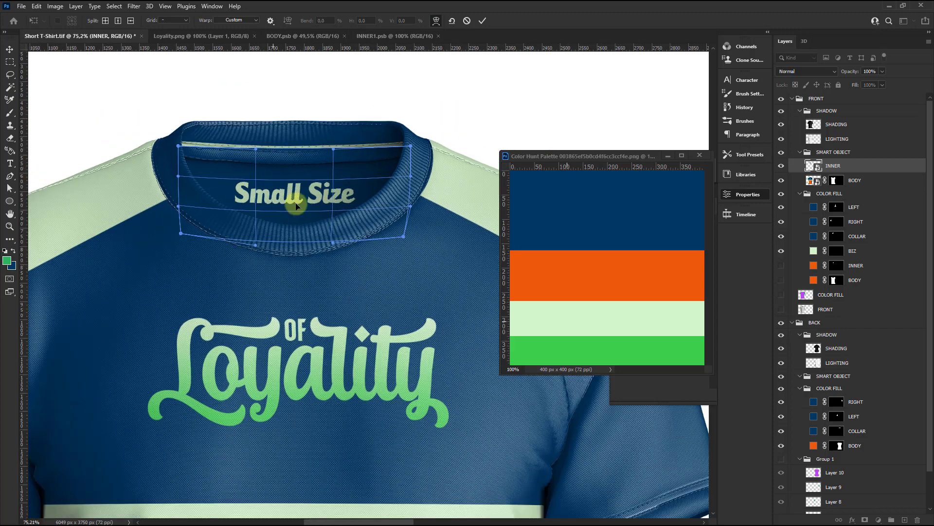
click(477, 20)
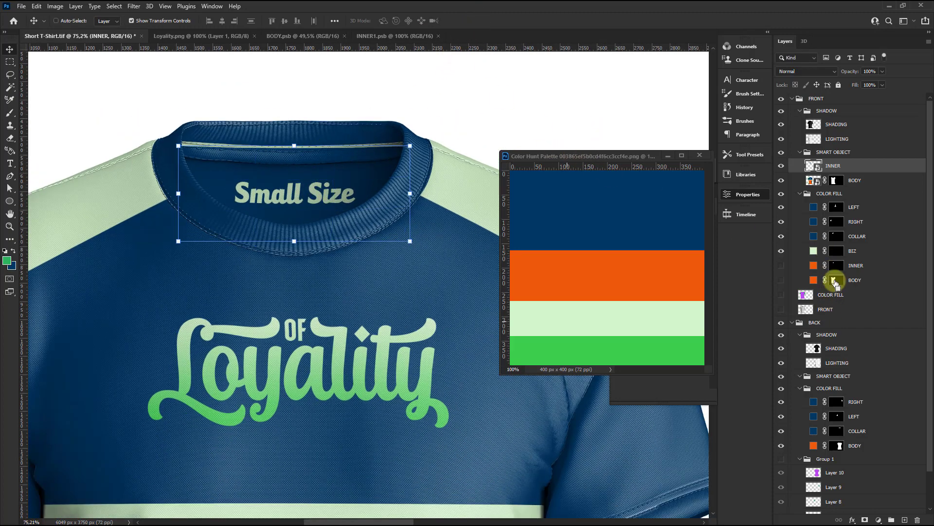
Mask the INNER label to the inner collar area.
ctrl+click(836, 265)
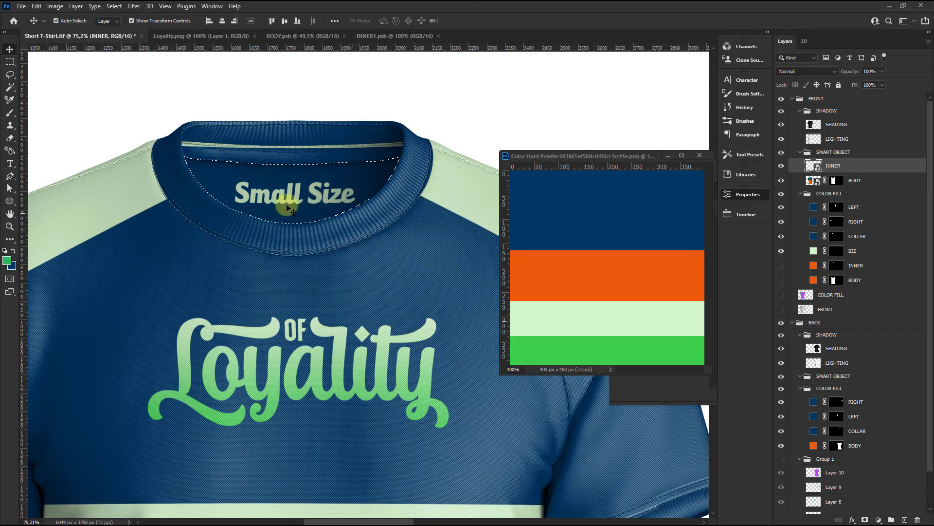
click(864, 519)
scroll(344, 259, down, 2)
scroll(344, 239, down, 1)
scroll(349, 245, down, 2)
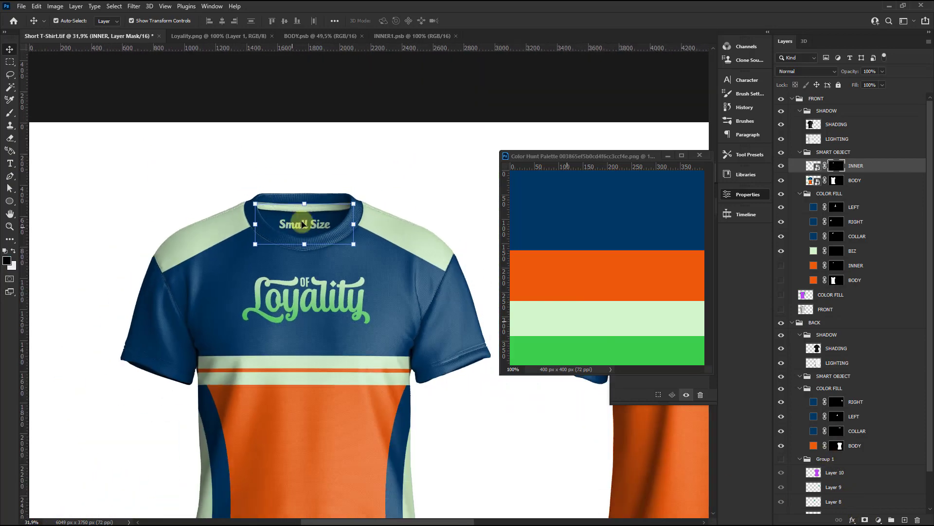
click(371, 115)
scroll(325, 241, up, 3)
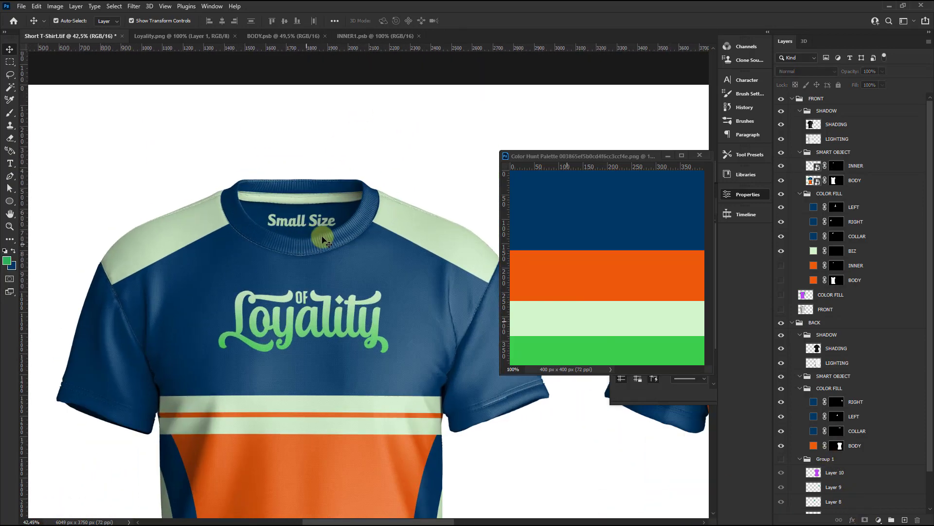
Set the COLLAR fill to pale mint #d4f6cc and bring both shirts into view.
double_click(813, 238)
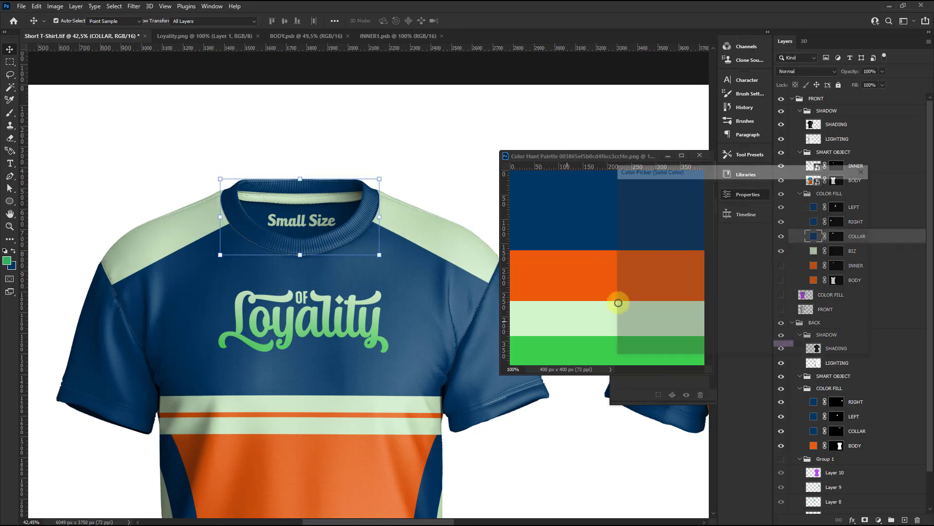
click(569, 310)
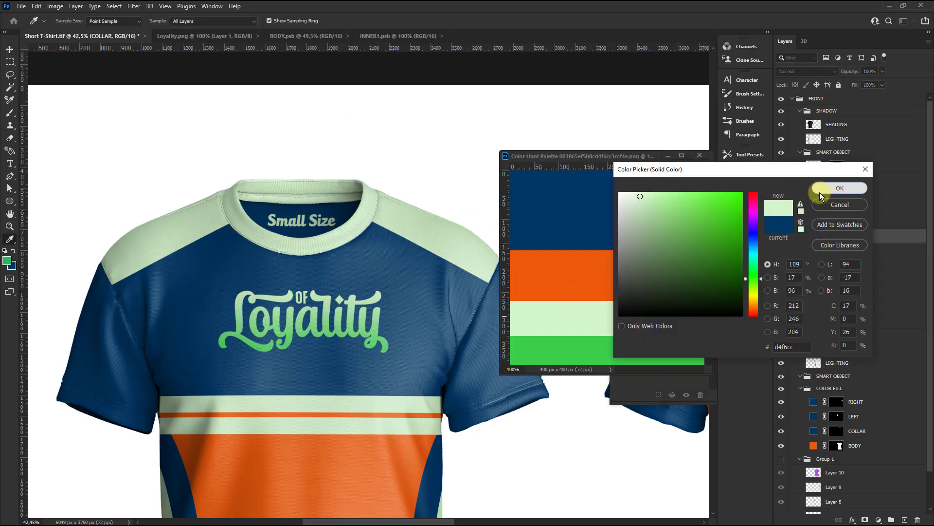
click(840, 188)
key(v)
scroll(313, 151, down, 3)
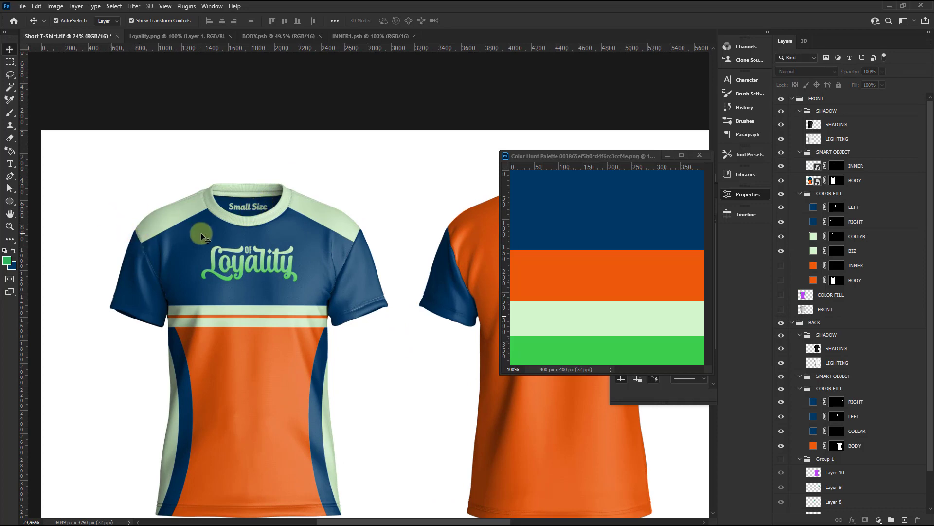
scroll(273, 210, down, 2)
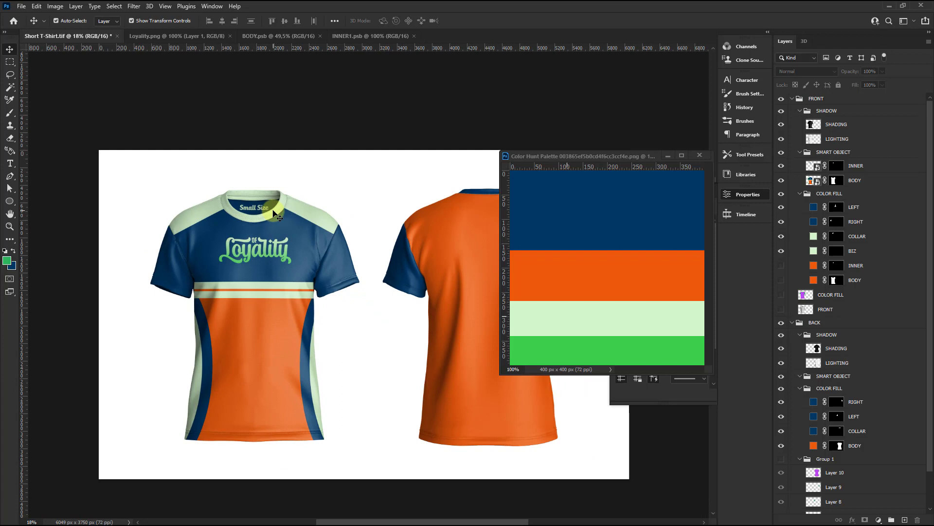
scroll(273, 210, up, 2)
drag(272, 309, 284, 252)
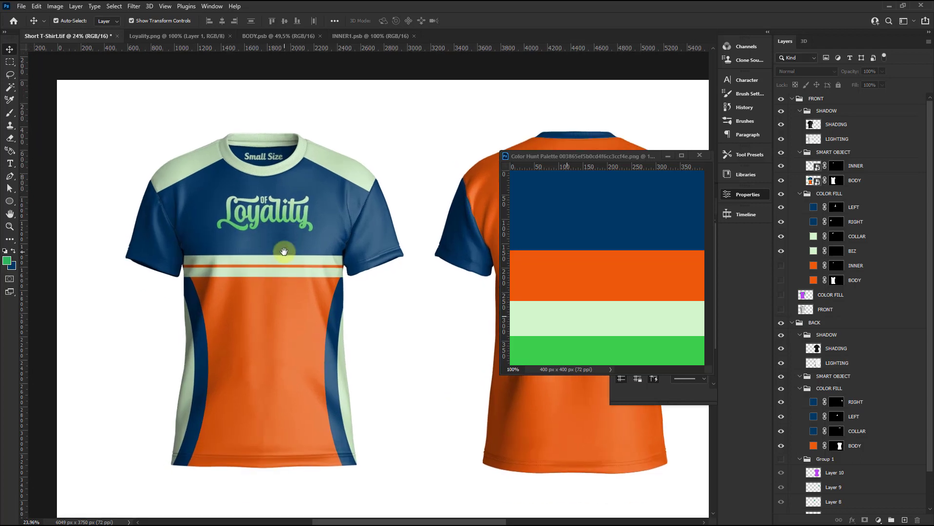
click(869, 167)
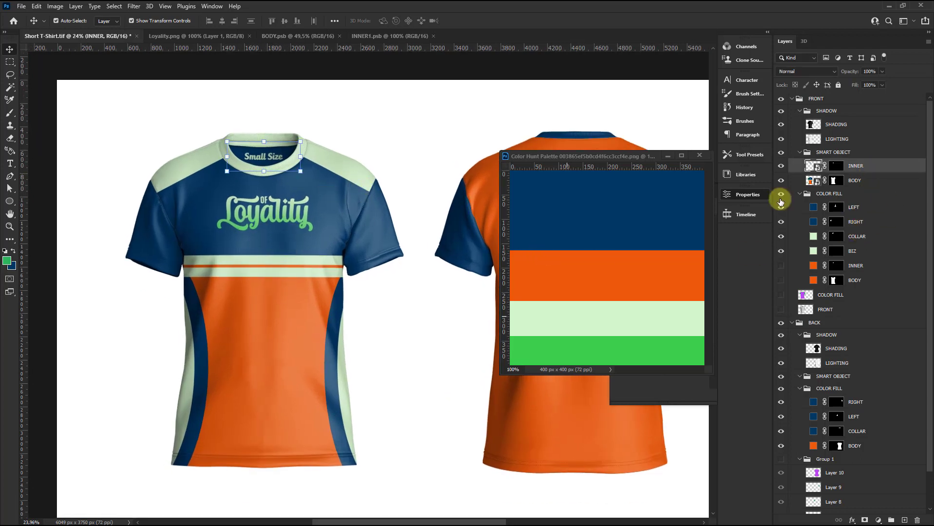
Add a new layer named BIZ above INNER.
click(904, 518)
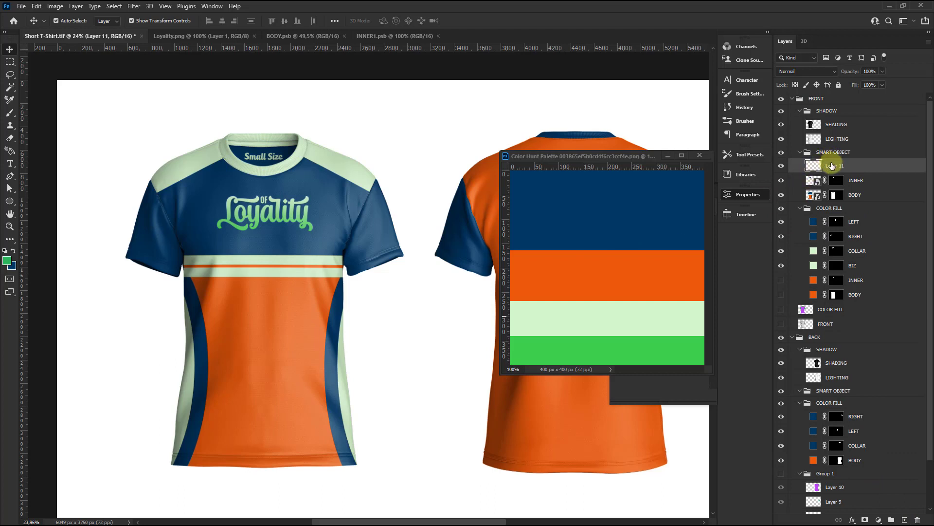
double_click(832, 166)
text(BIZ)
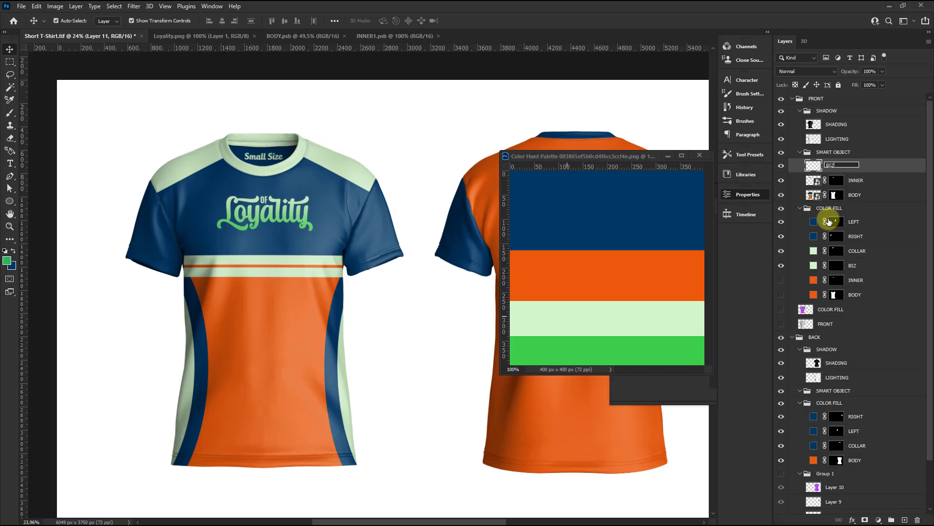
key(Return)
scroll(243, 167, up, 3)
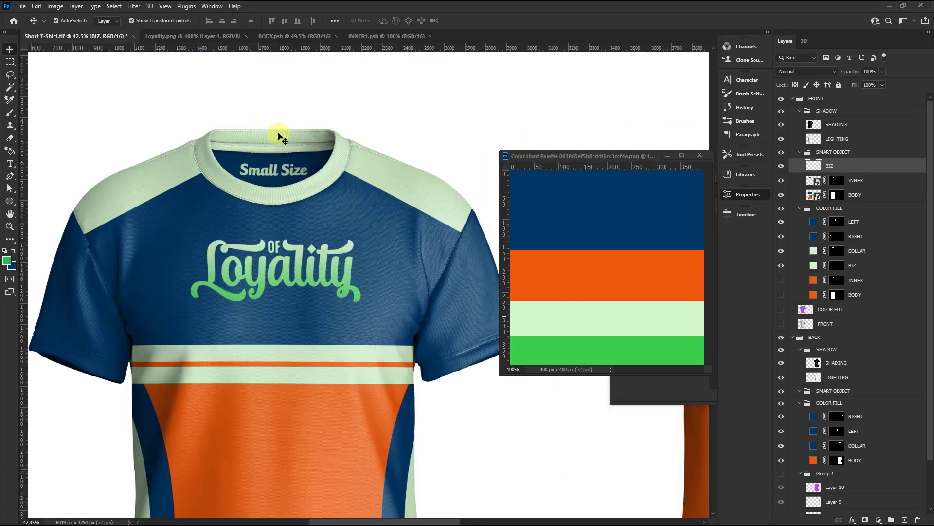
scroll(277, 130, up, 3)
Fill a band across the inside back collar with green and convert BIZ to a smart object.
click(8, 65)
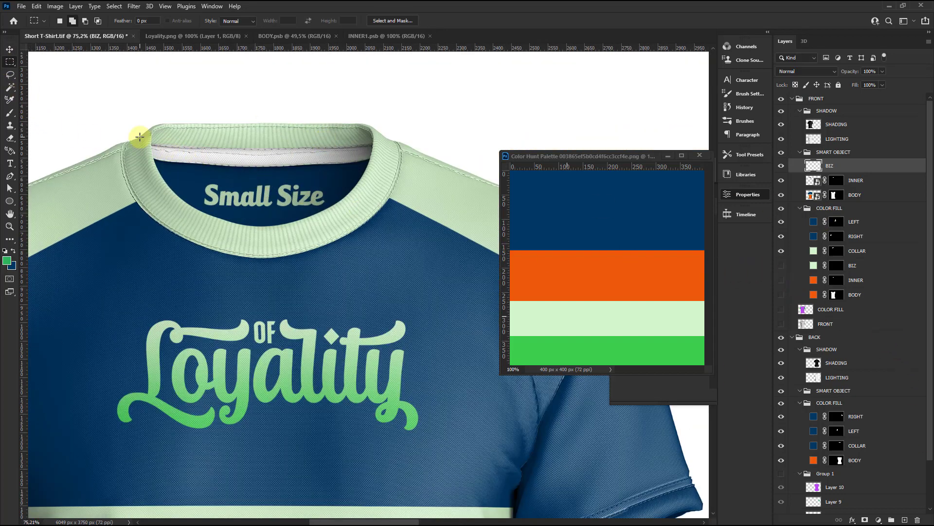
drag(139, 137, 380, 173)
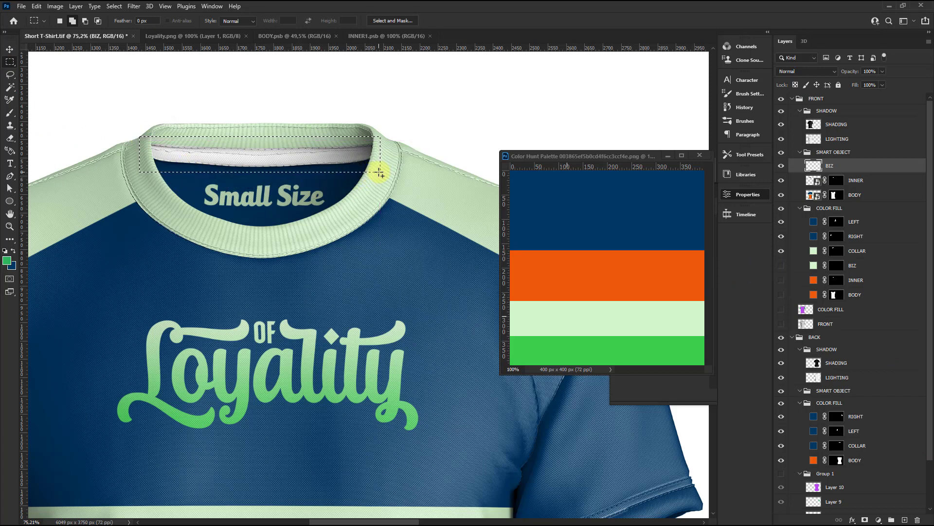
click(13, 250)
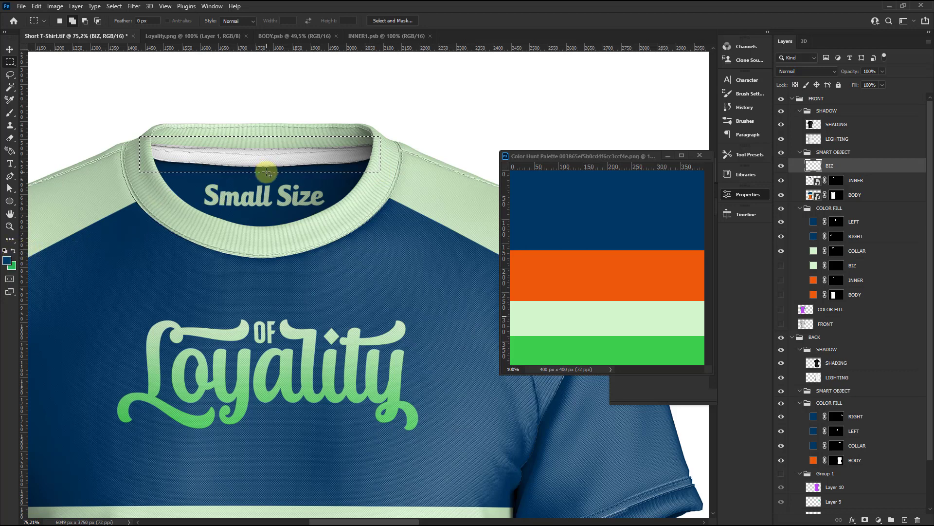
key(ctrl+BackSpace)
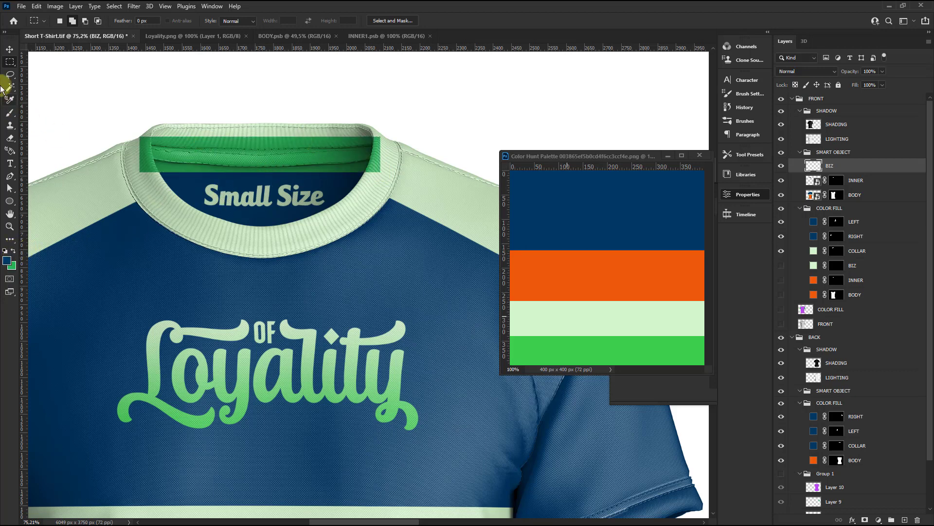
click(10, 49)
scroll(319, 133, up, 1)
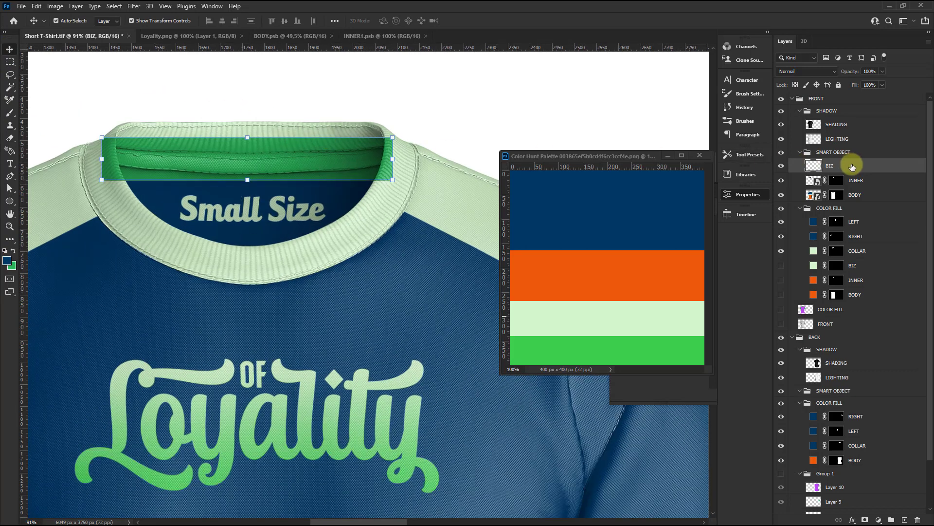
right_click(852, 165)
click(779, 250)
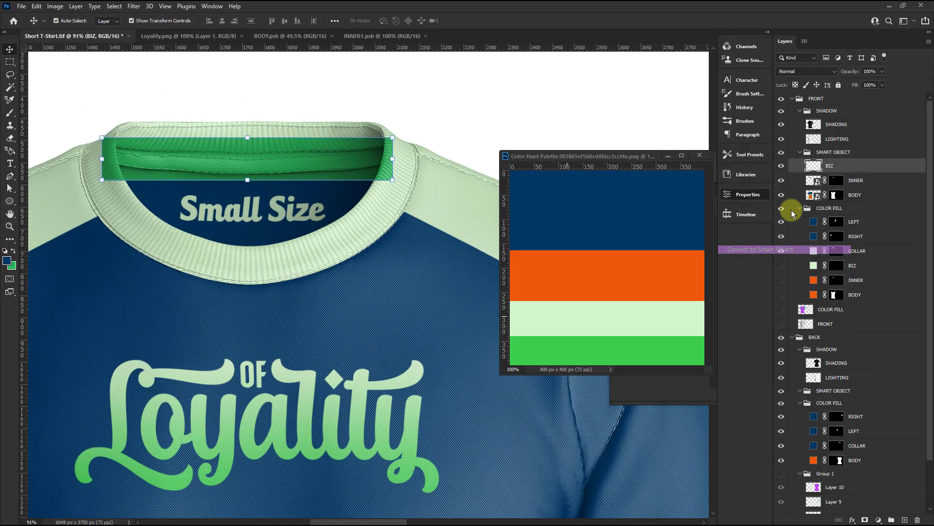
Open the BIZ smart object and add SIZE text on the green band.
double_click(819, 168)
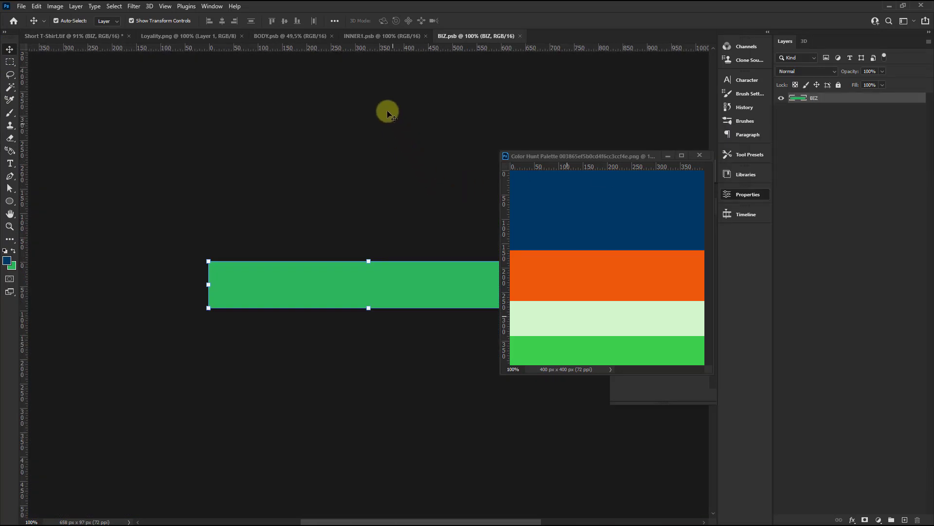
scroll(269, 165, right, 5)
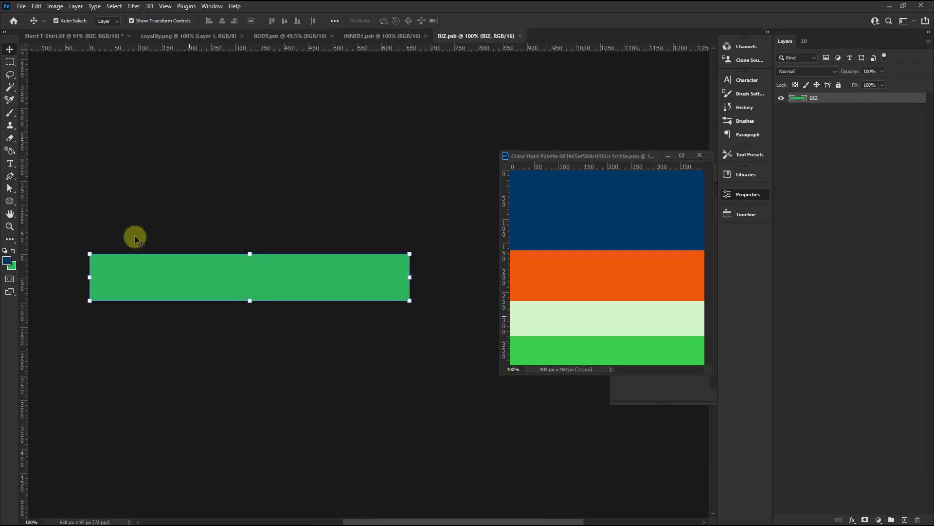
click(10, 164)
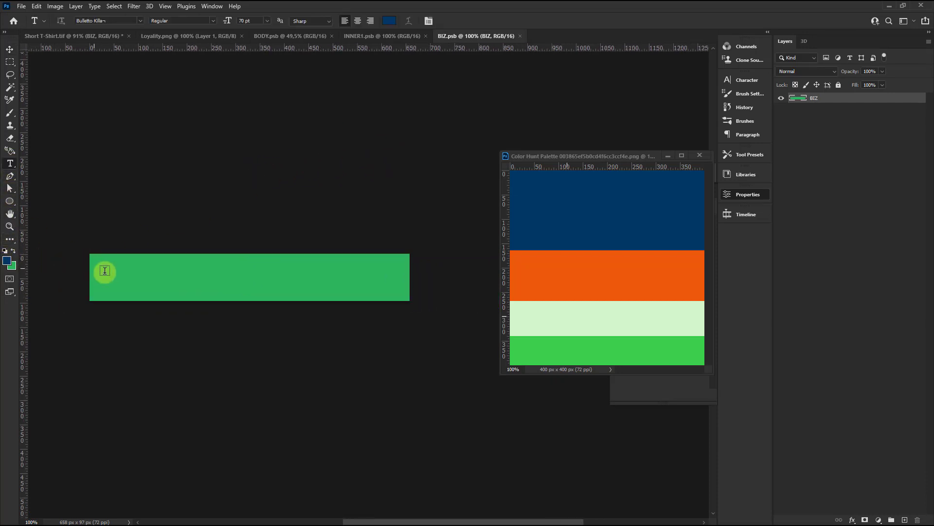
click(145, 310)
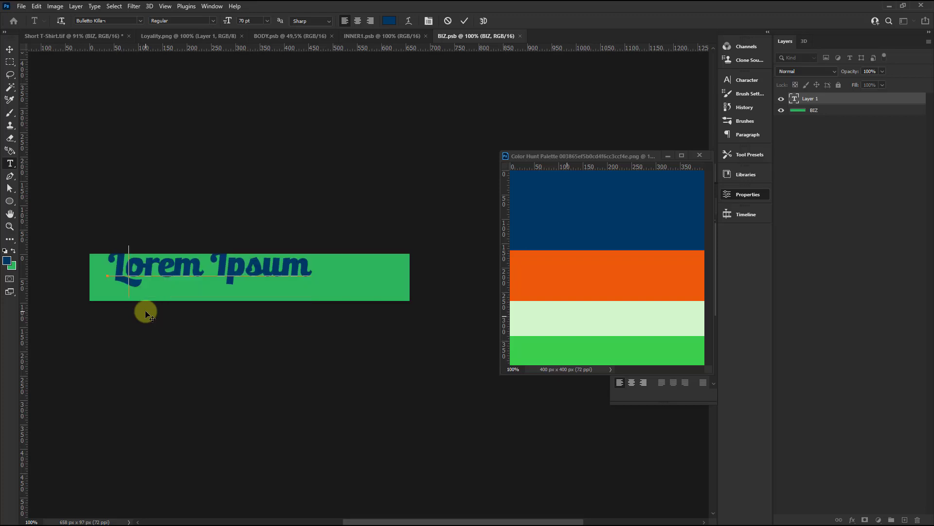
text(SIZE)
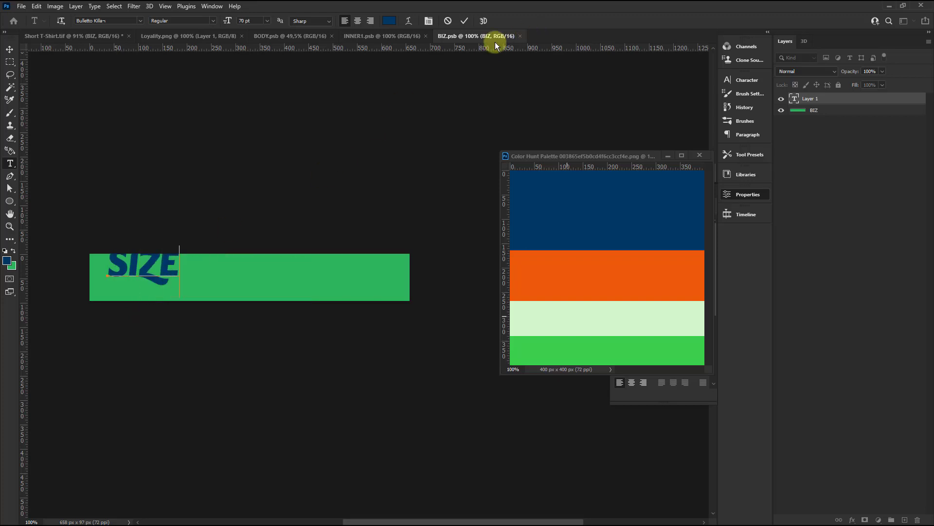
click(467, 21)
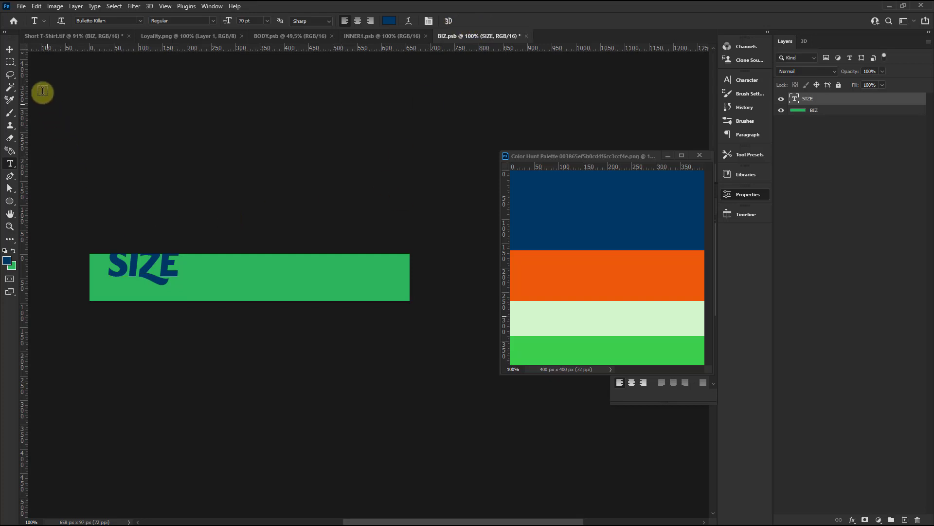
click(10, 49)
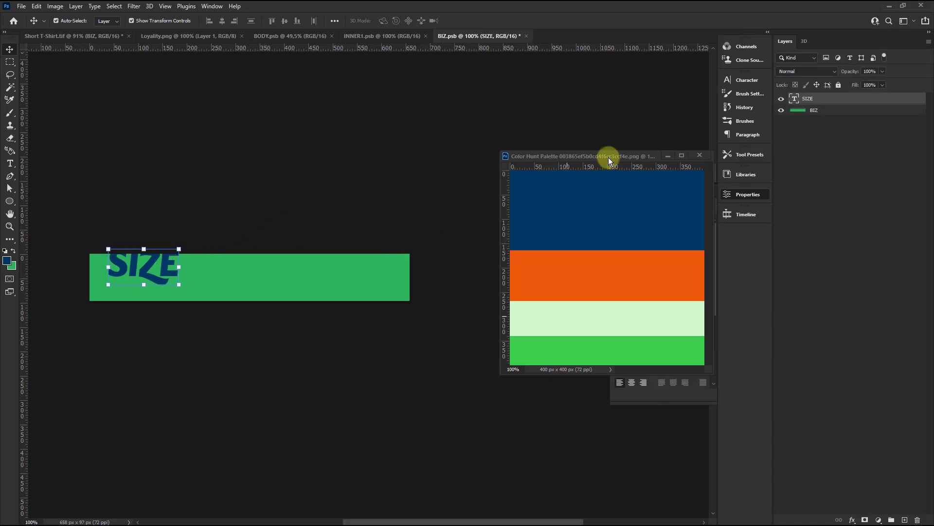
drag(609, 156, 578, 144)
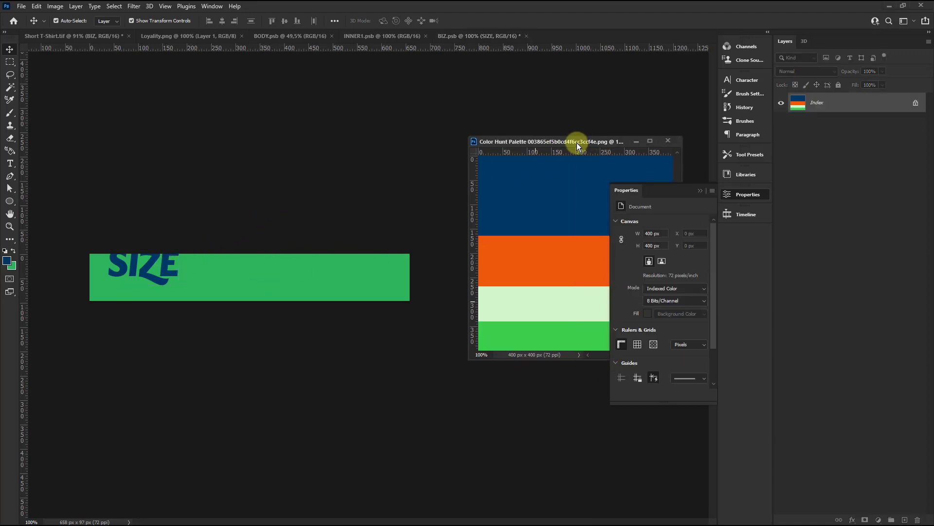
click(143, 261)
Set the SIZE text to Bebas Kai and move it lower on the bar.
scroll(106, 264, up, 2)
scroll(105, 264, up, 2)
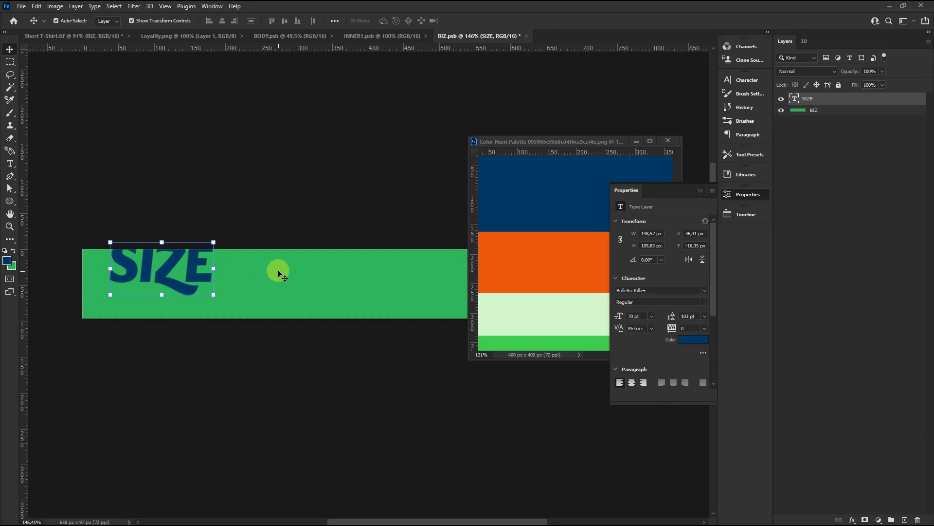
scroll(277, 267, down, 3)
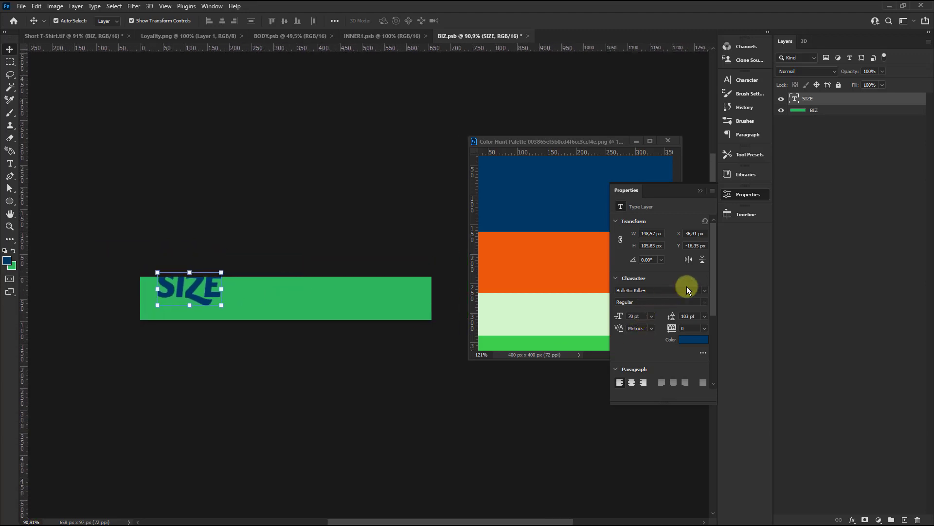
click(705, 290)
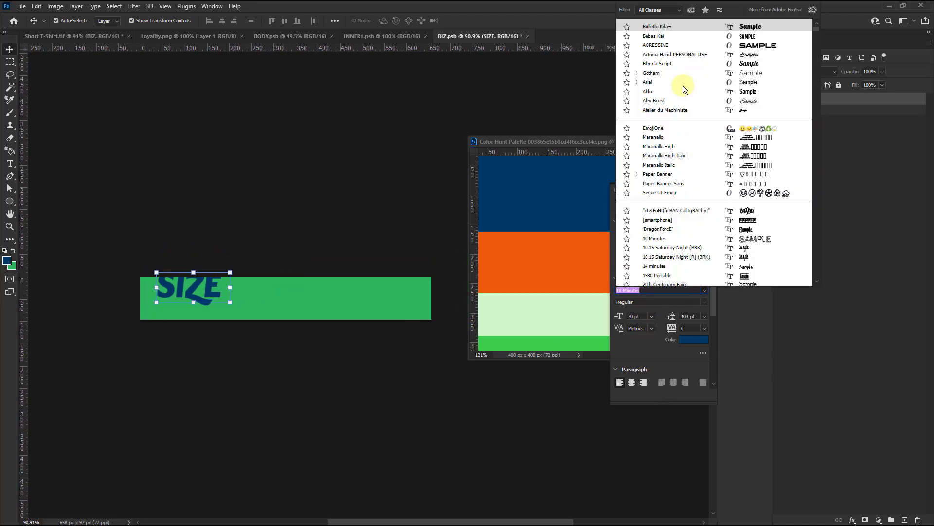
click(664, 36)
scroll(195, 287, up, 2)
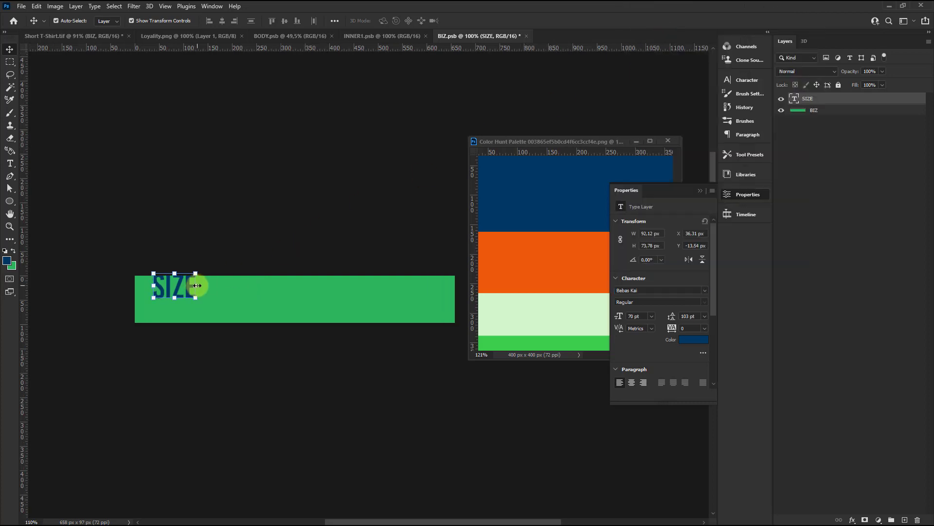
drag(181, 291, 181, 302)
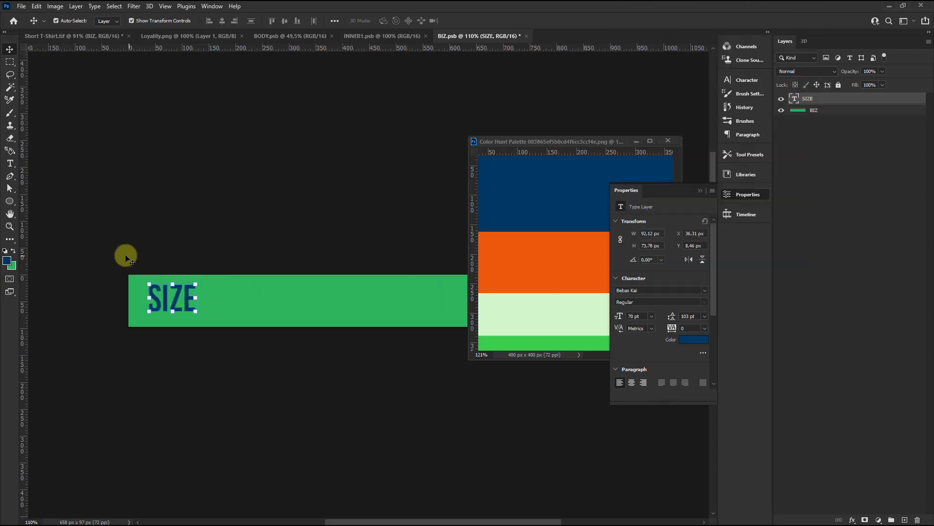
scroll(125, 255, down, 1)
scroll(298, 286, up, 1)
Colour SIZE light mint sampled from the palette and resize it.
click(696, 343)
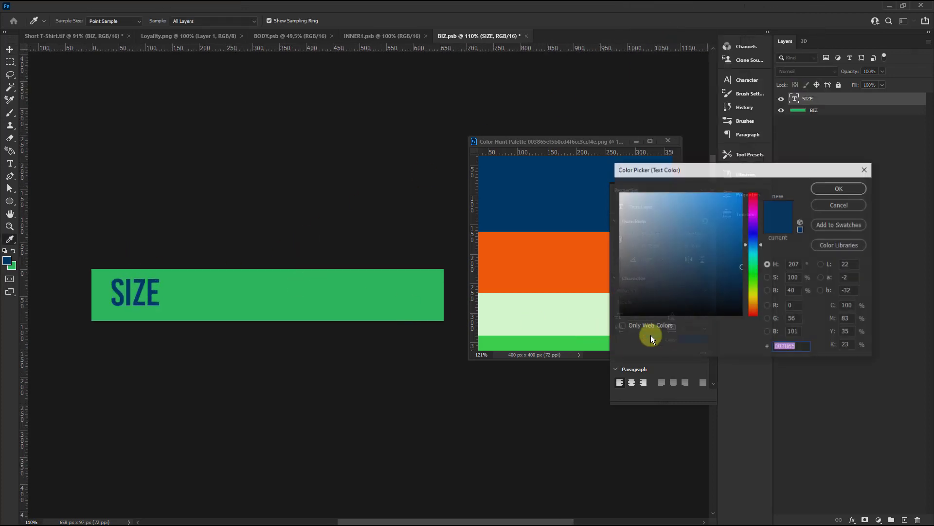
click(552, 312)
click(832, 189)
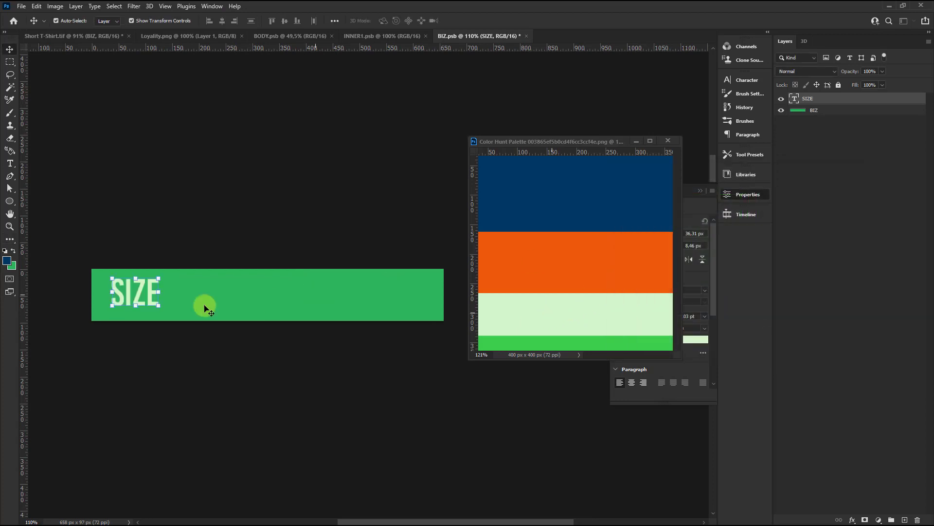
key(v)
scroll(174, 306, up, 1)
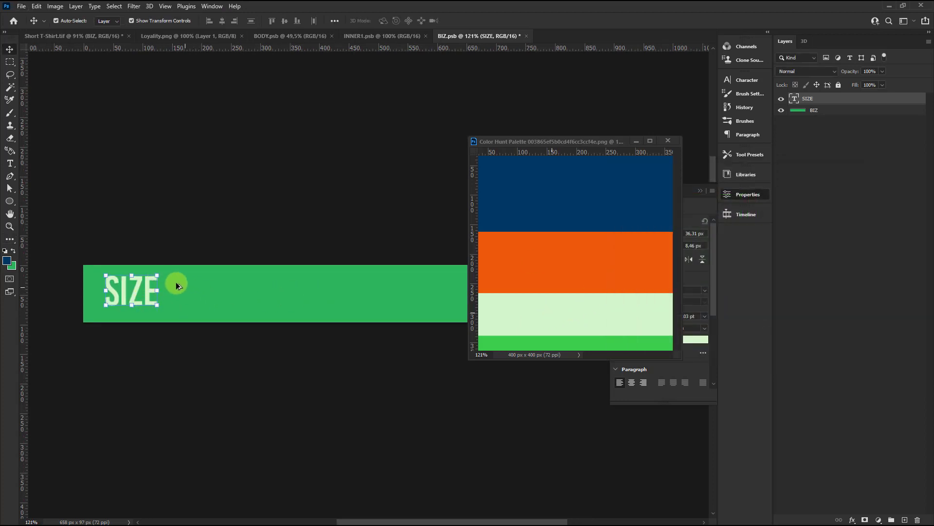
drag(157, 275, 153, 273)
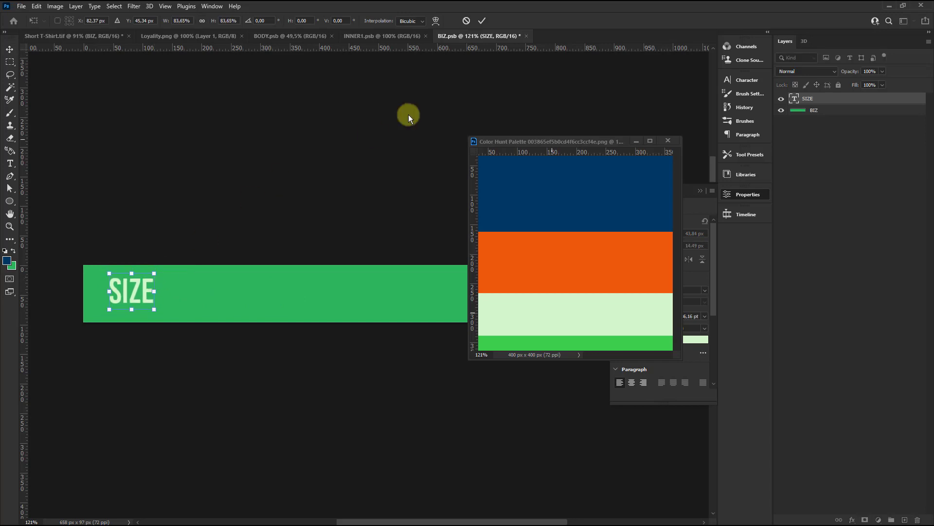
click(482, 20)
scroll(123, 215, down, 2)
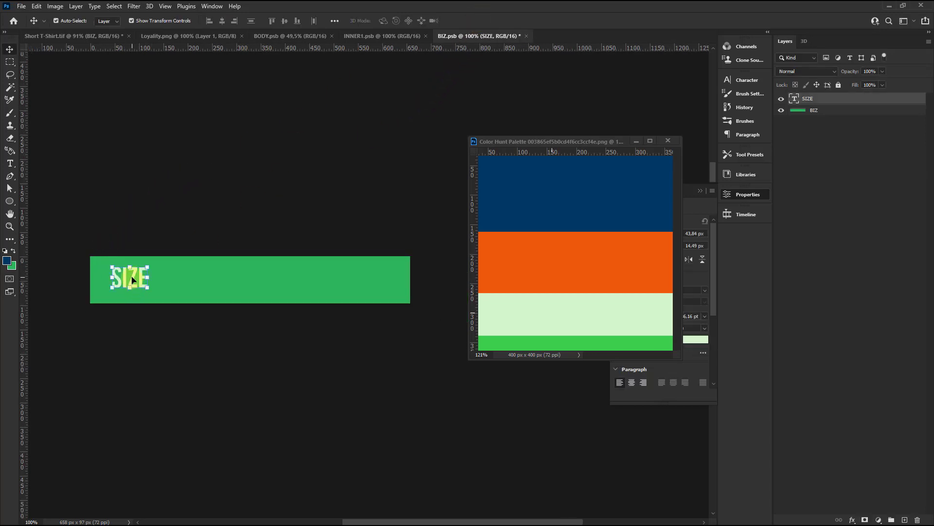
Duplicate the SIZE text along the green bar until six SIZE words span it.
mouse_move(138, 291)
mouse_down()
mouse_move(121, 280)
mouse_move(170, 274)
mouse_up()
drag(168, 272, 215, 271)
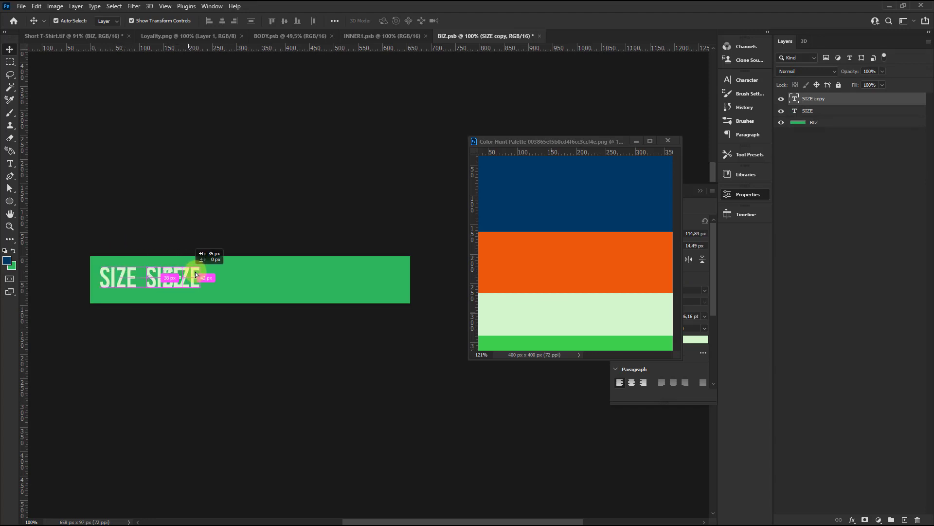
shift+click(162, 276)
shift+click(126, 276)
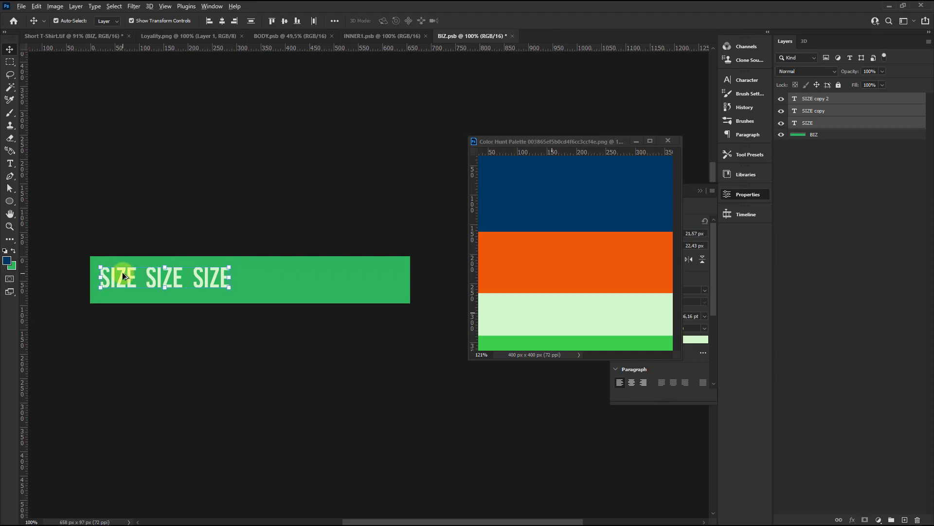
drag(124, 275, 267, 274)
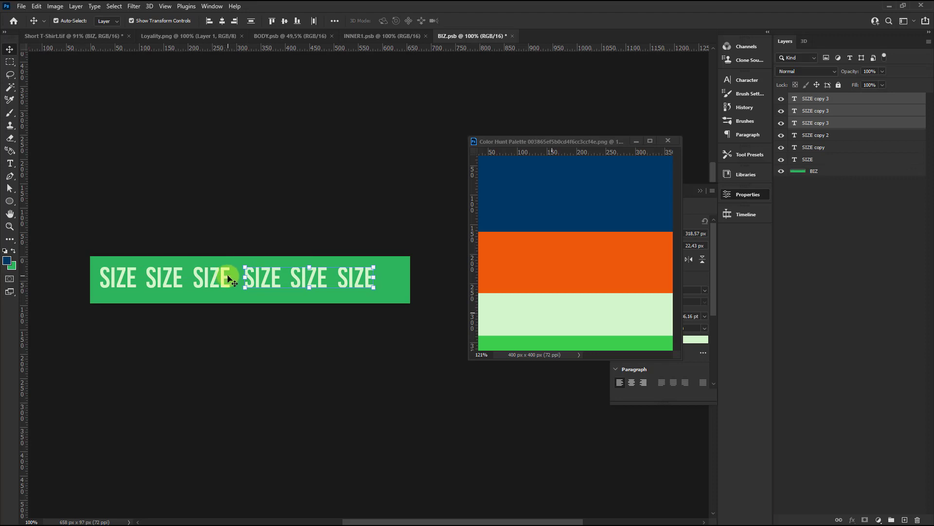
Merge all six SIZE layers into a single layer.
click(832, 159)
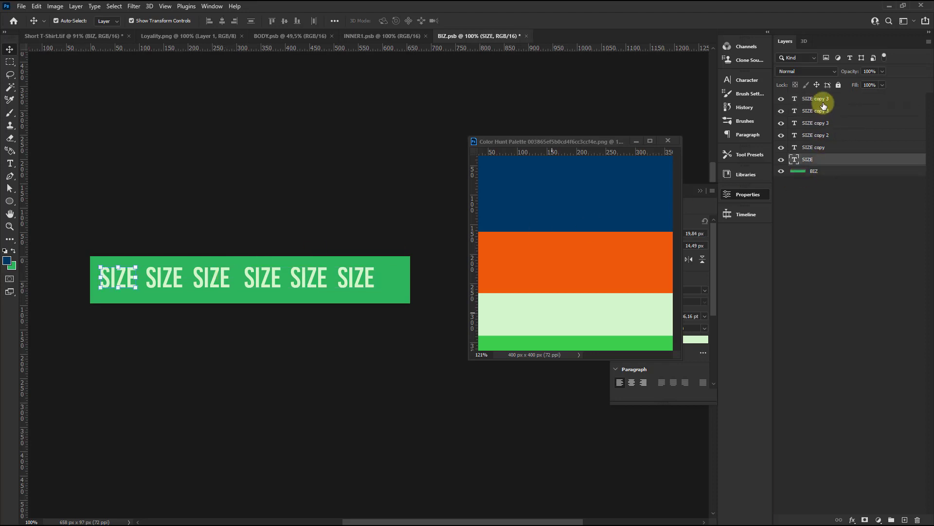
shift+click(813, 100)
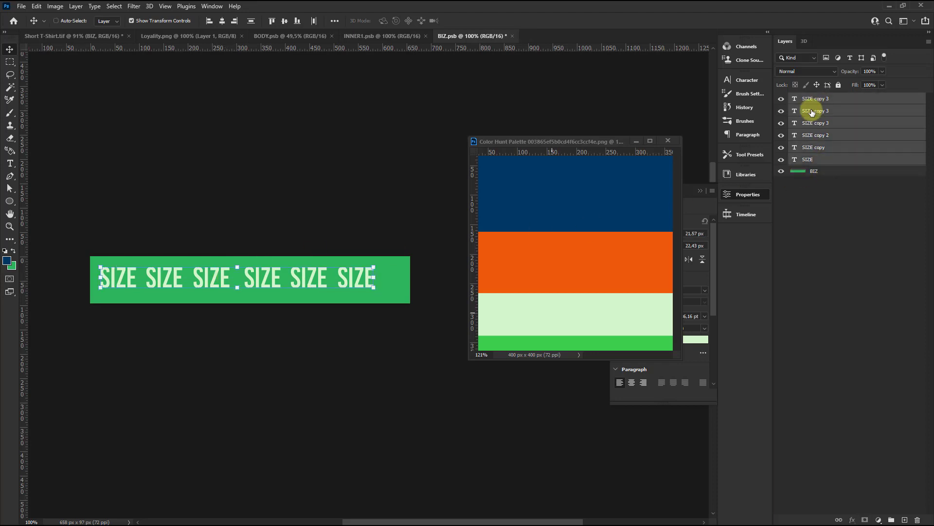
key(ctrl+e)
Centre the merged SIZE layer horizontally and vertically on the green BIZ bar.
shift+click(812, 110)
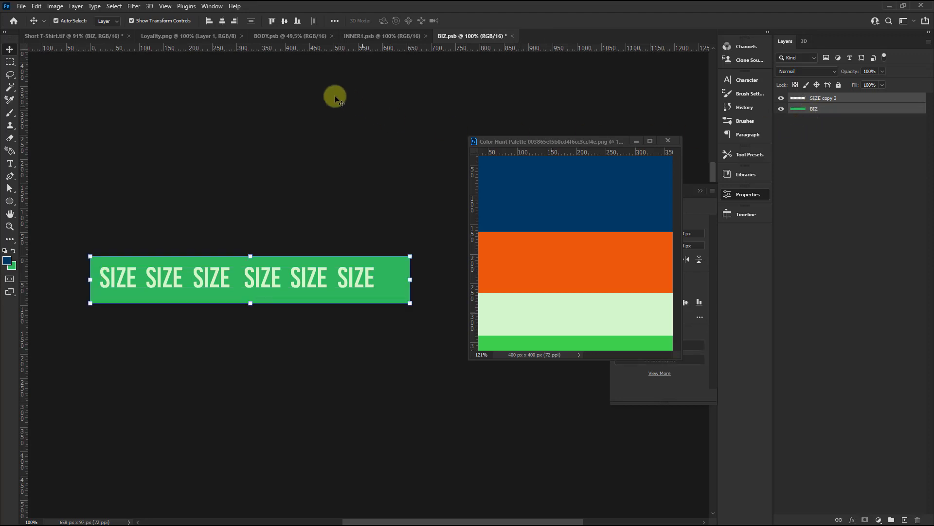
click(222, 21)
click(268, 109)
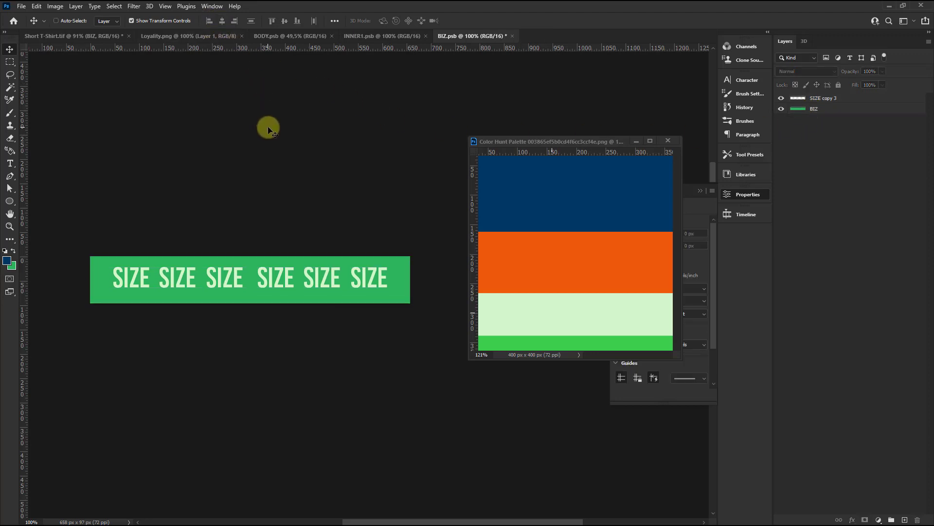
click(261, 277)
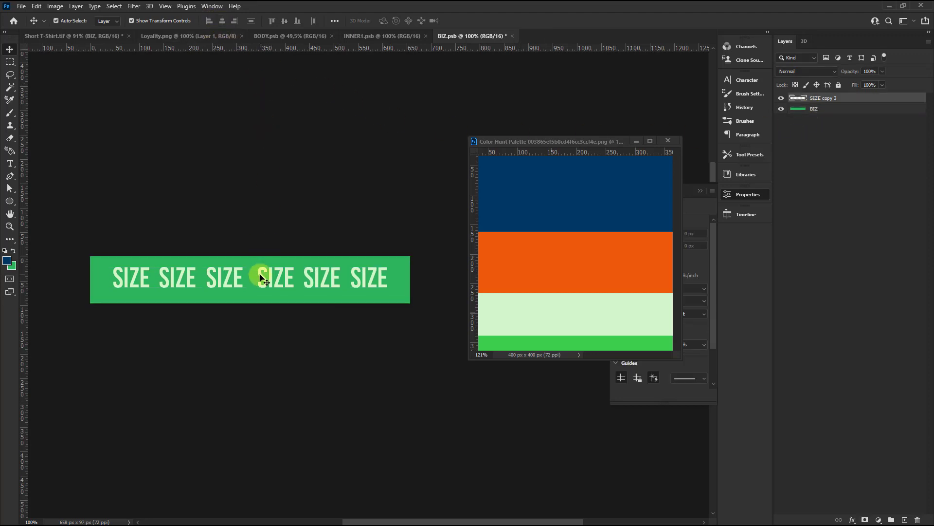
shift+click(834, 108)
click(284, 21)
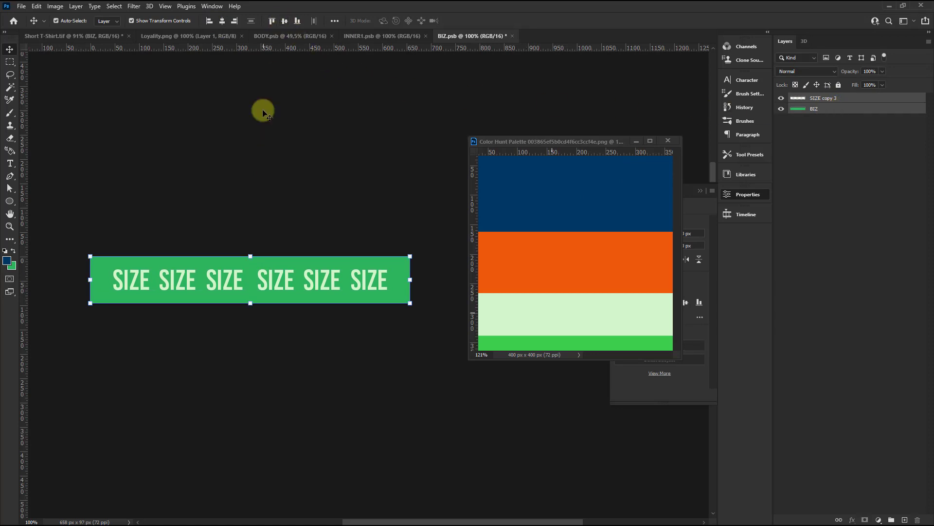
click(263, 109)
Save the BIZ banner document and view the updated Short T-Shirt.tif mockup.
click(19, 6)
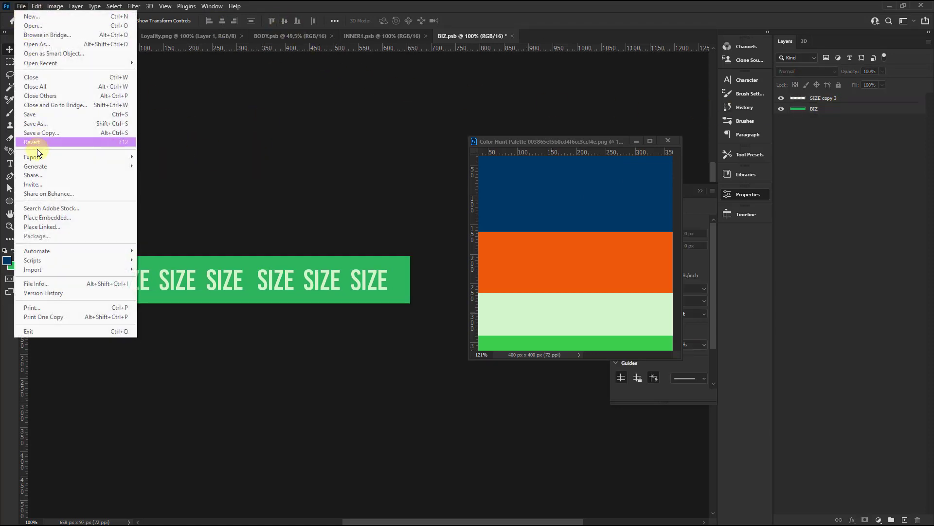
click(36, 115)
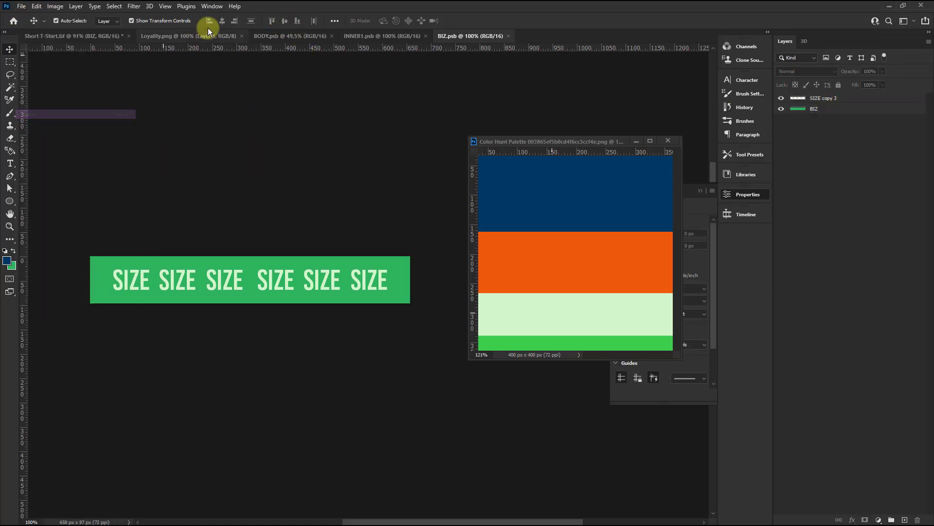
click(97, 37)
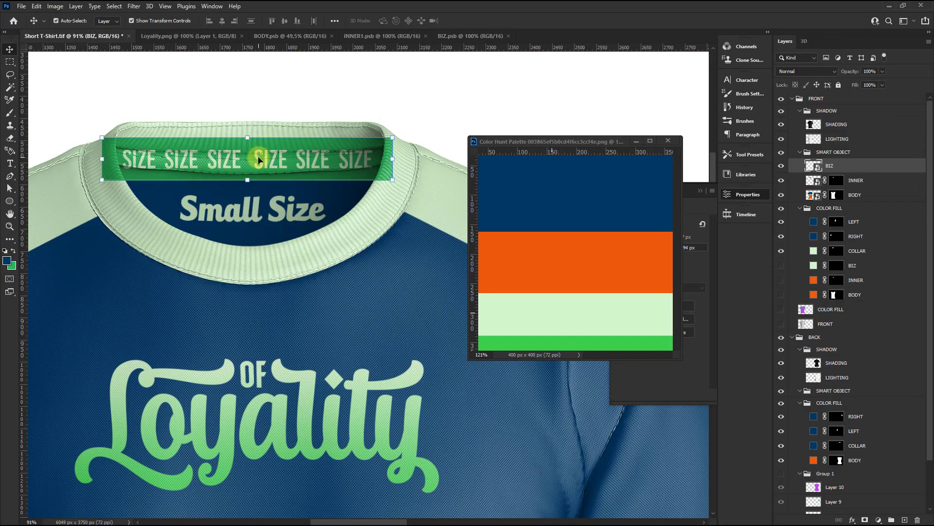
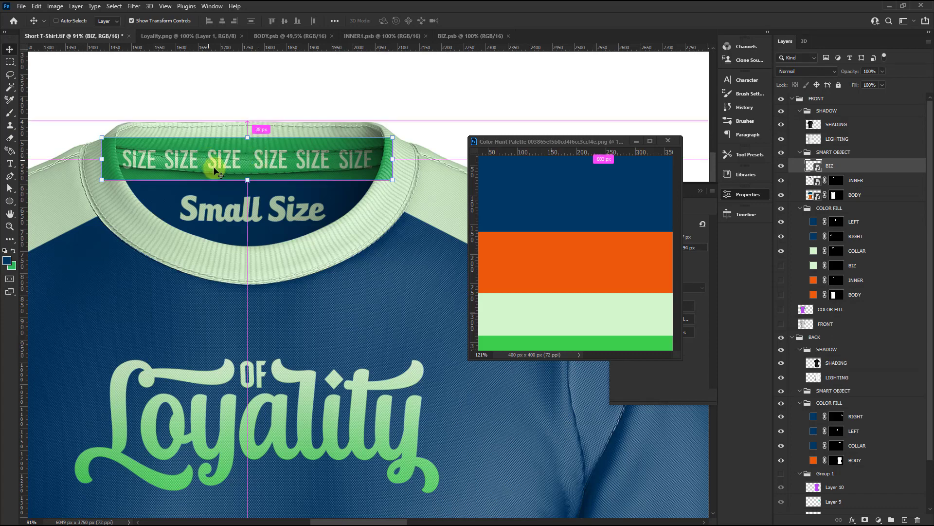
Warp the SIZE label band: pull its edges down and lift its right corners to the collar.
key(ctrl+t)
scroll(260, 146, up, 1)
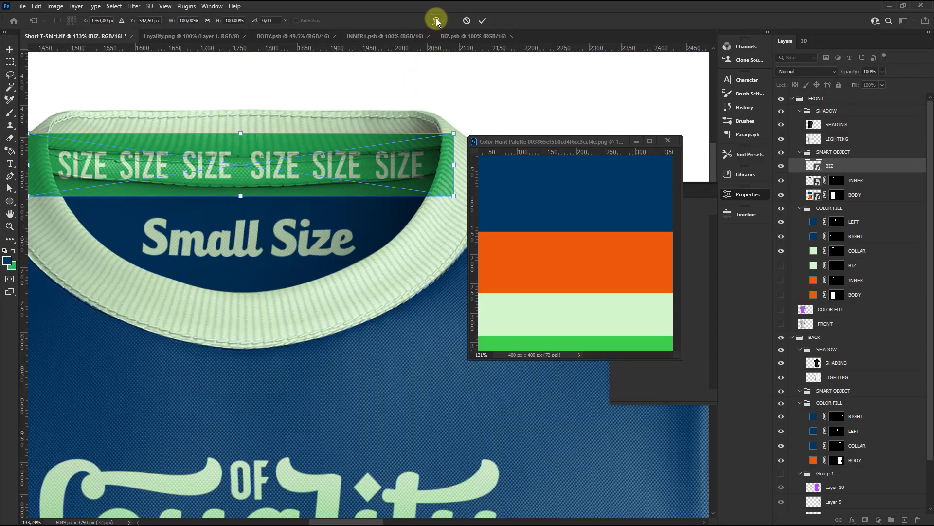
click(436, 21)
scroll(237, 208, up, 2)
drag(244, 190, 244, 194)
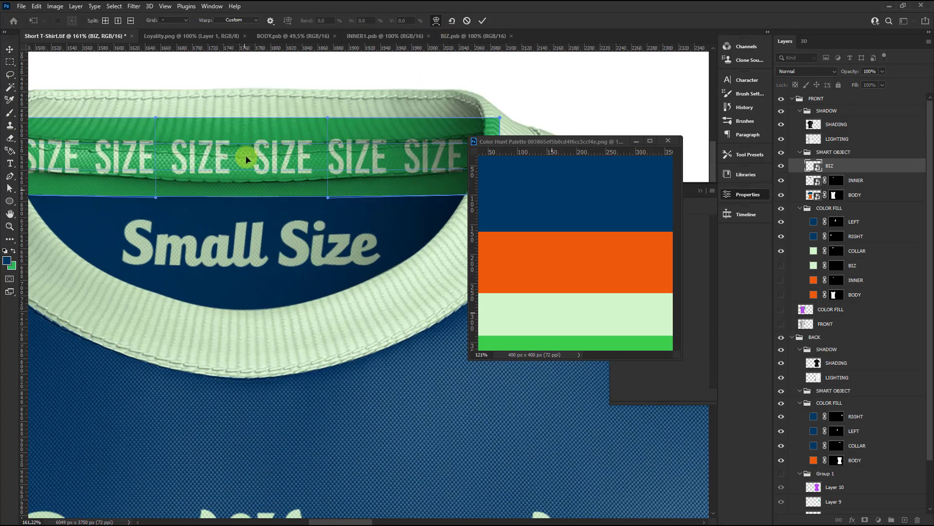
drag(239, 129, 240, 136)
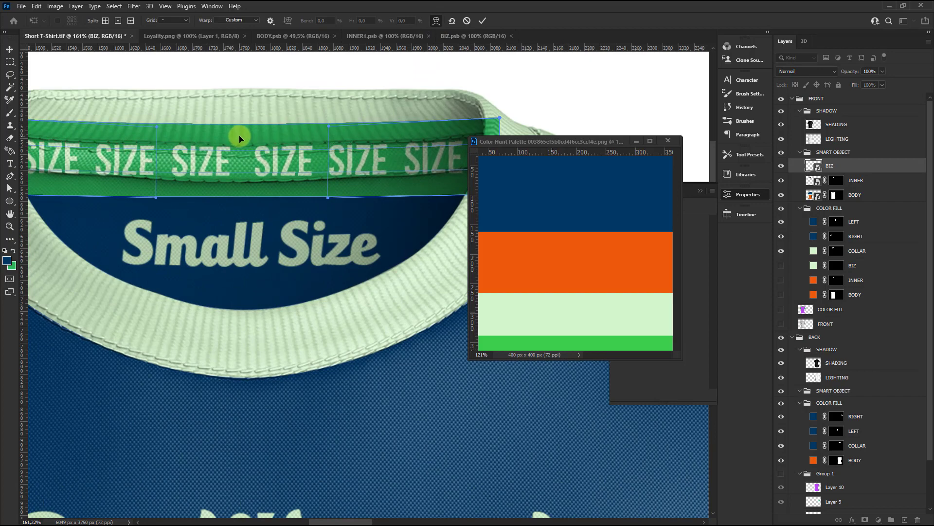
scroll(240, 136, down, 2)
scroll(386, 174, up, 2)
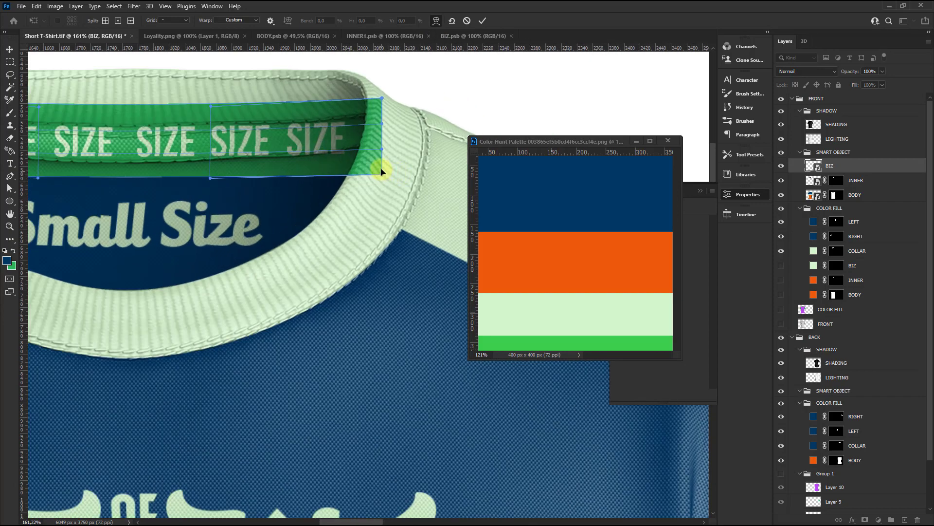
drag(381, 171, 380, 160)
drag(384, 100, 378, 98)
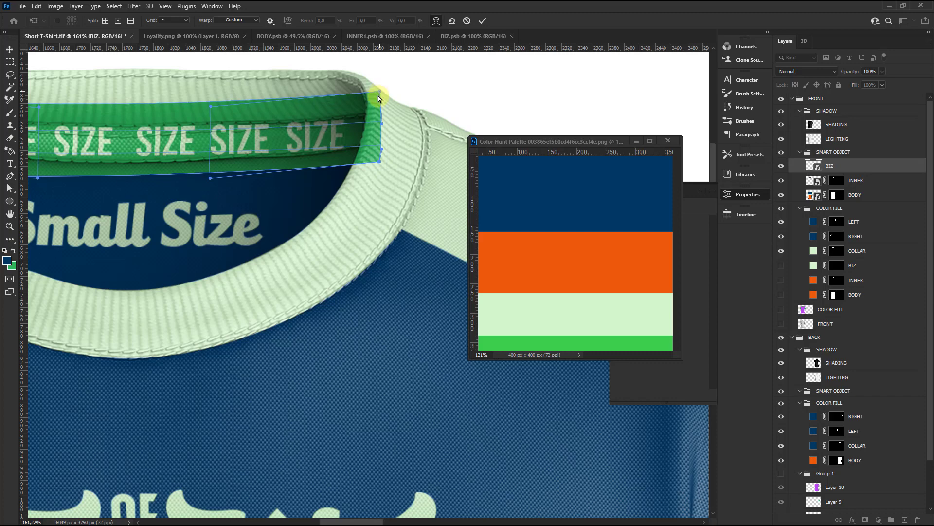
Raise the band's left corners, dip its bottom middle slightly, and apply the warp.
scroll(379, 97, down, 3)
scroll(104, 136, up, 1)
scroll(81, 152, up, 1)
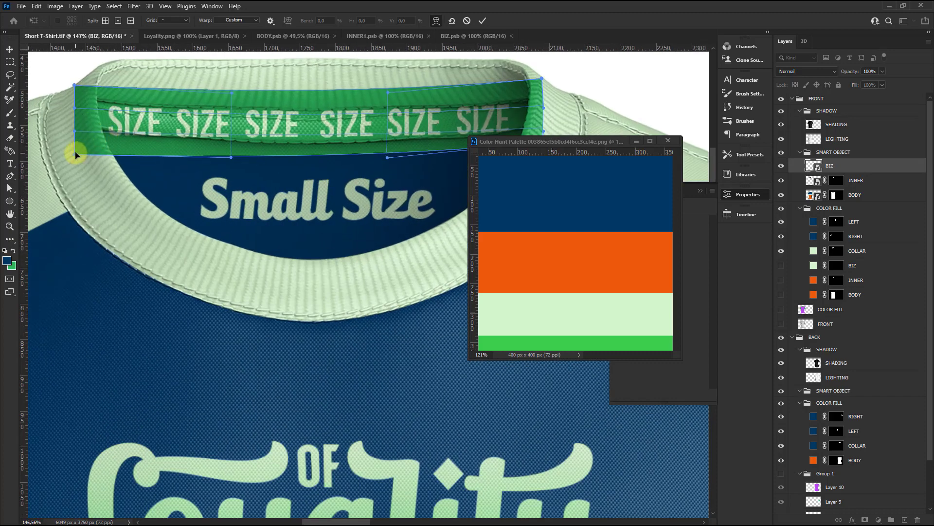
drag(76, 155, 74, 144)
drag(74, 86, 74, 78)
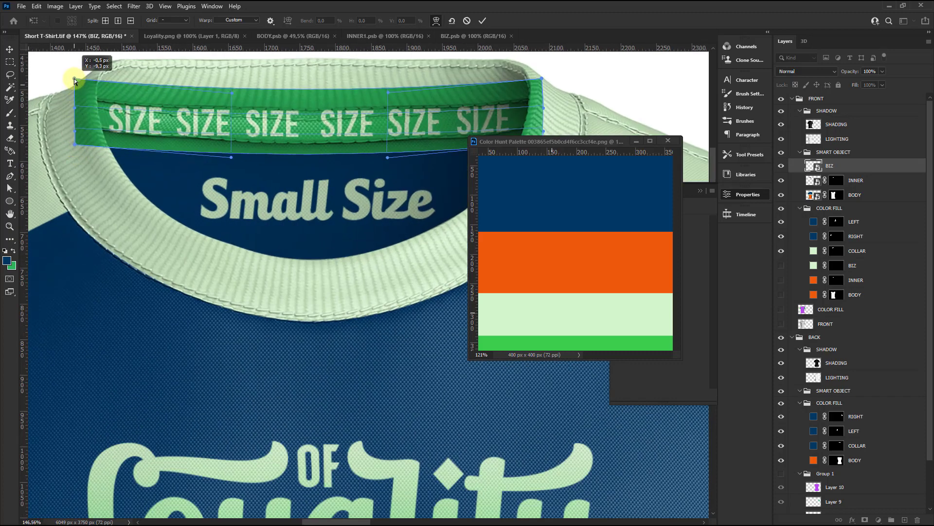
drag(74, 144, 71, 132)
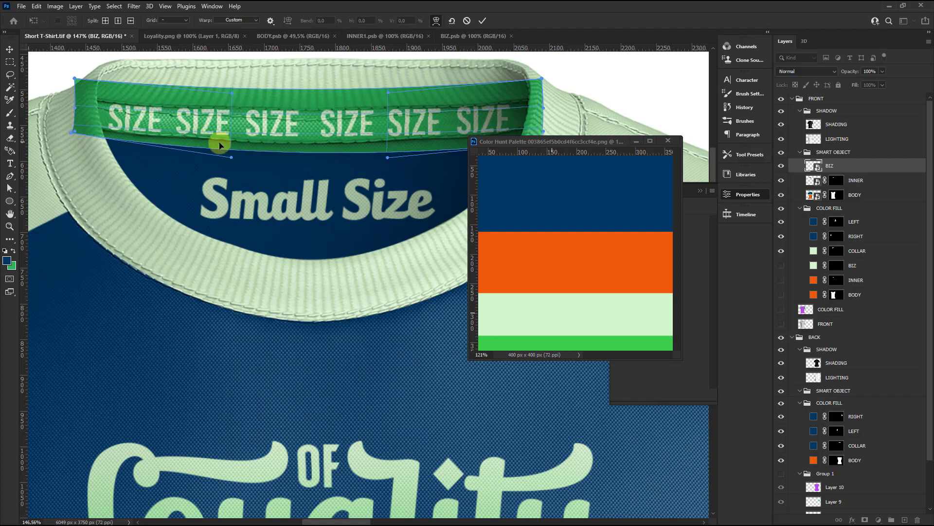
drag(231, 158, 231, 162)
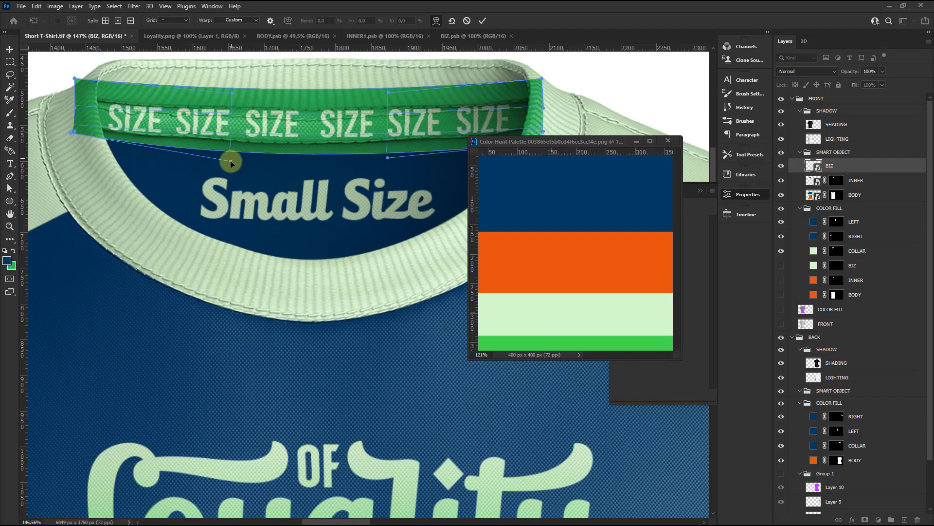
scroll(229, 168, down, 5)
scroll(408, 117, up, 4)
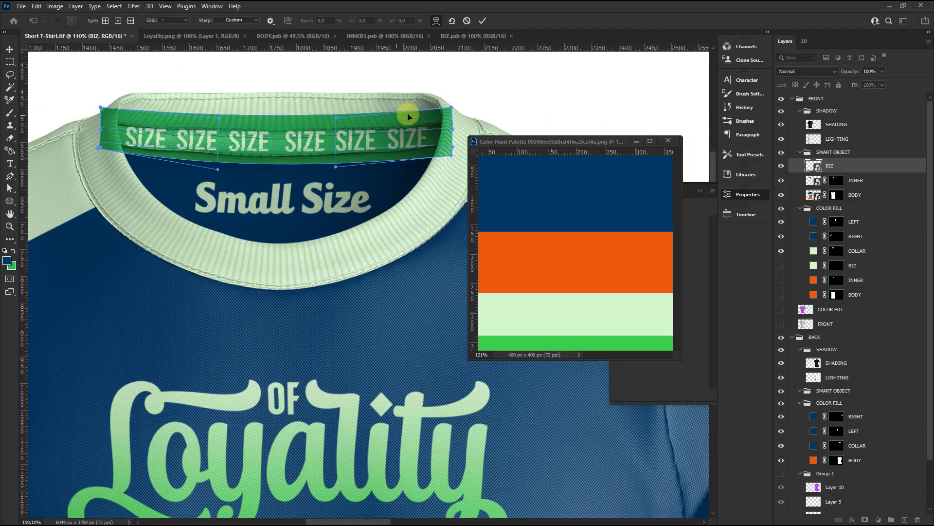
click(482, 23)
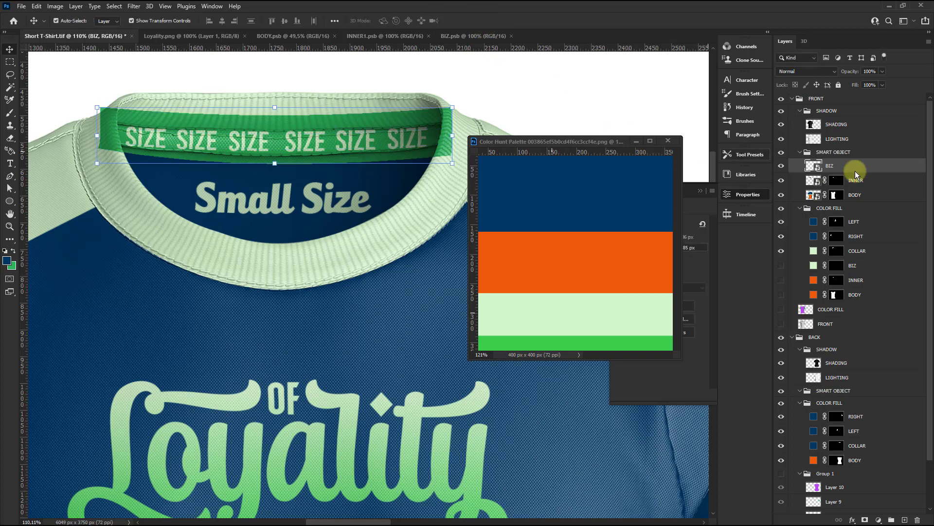
Mask the warped band to the BIZ label area with a layer mask.
ctrl+click(835, 267)
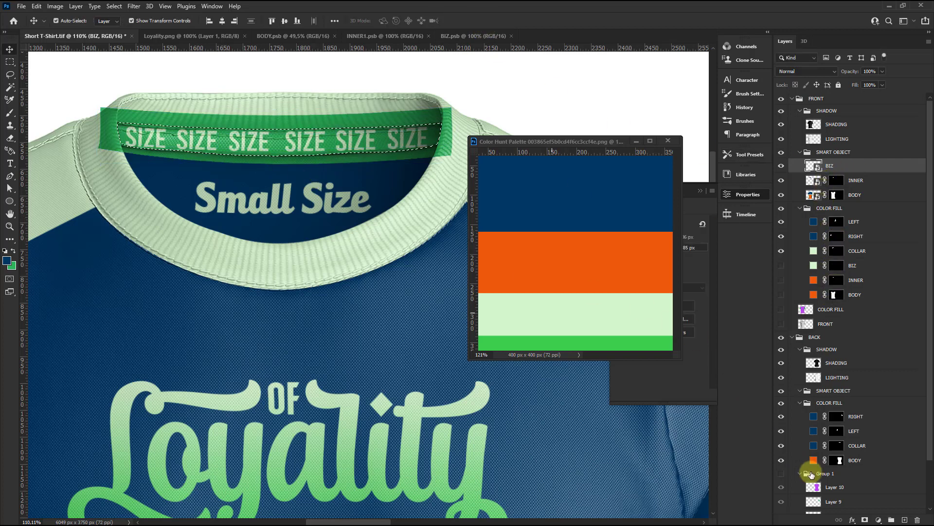
click(861, 519)
scroll(267, 265, down, 3)
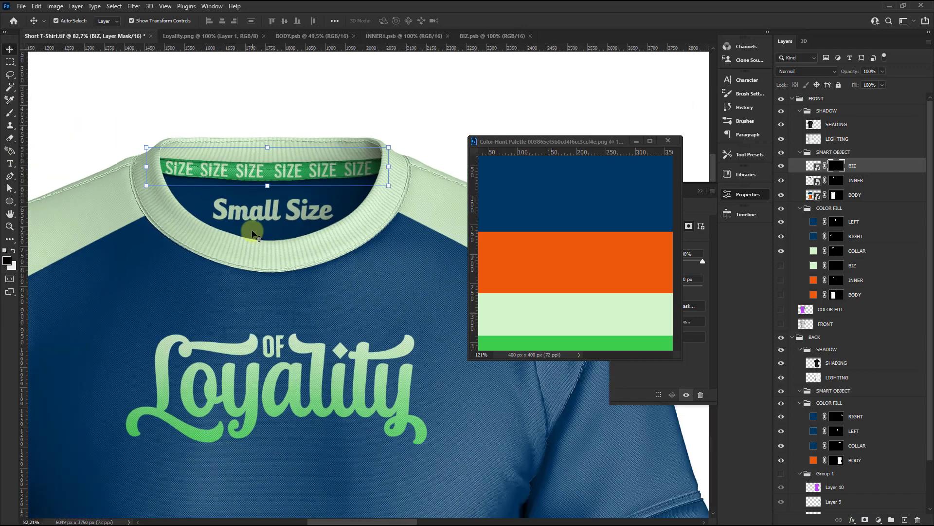
scroll(258, 232, down, 2)
scroll(258, 232, down, 4)
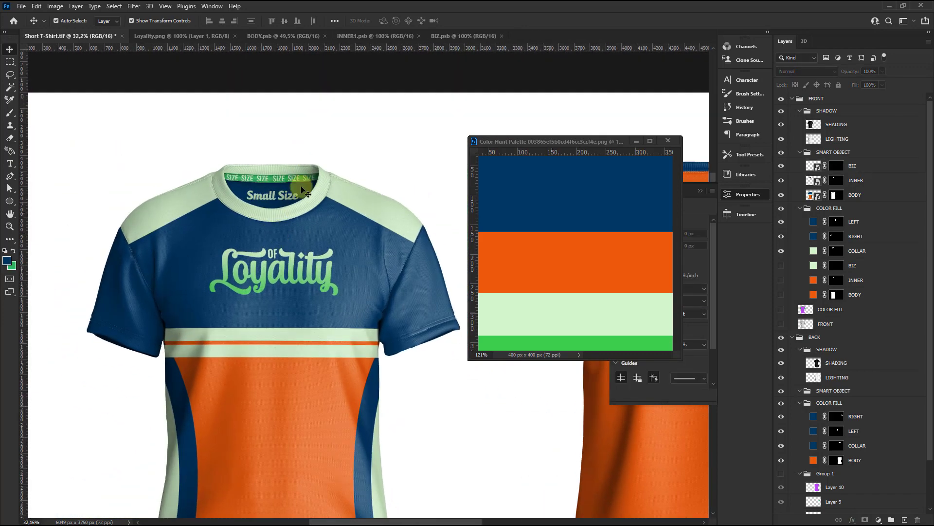
scroll(260, 236, up, 2)
scroll(242, 190, down, 1)
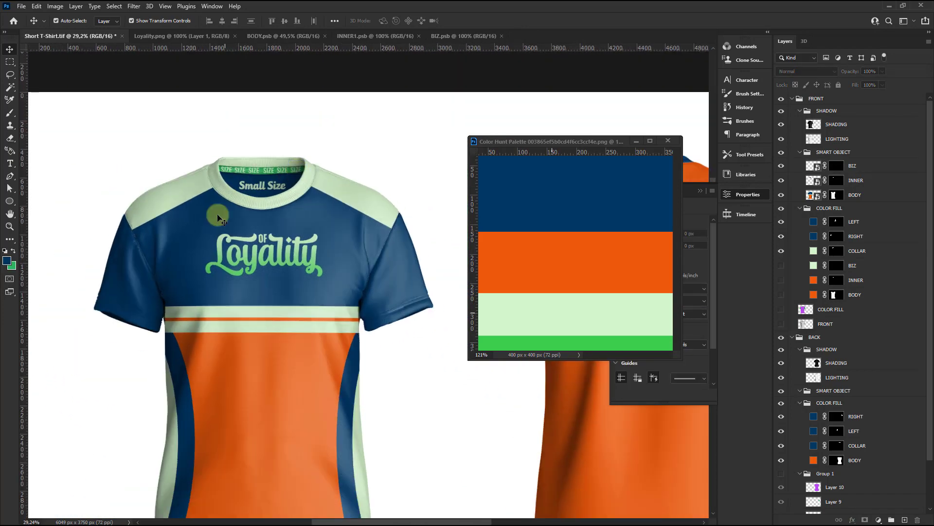
scroll(276, 183, down, 1)
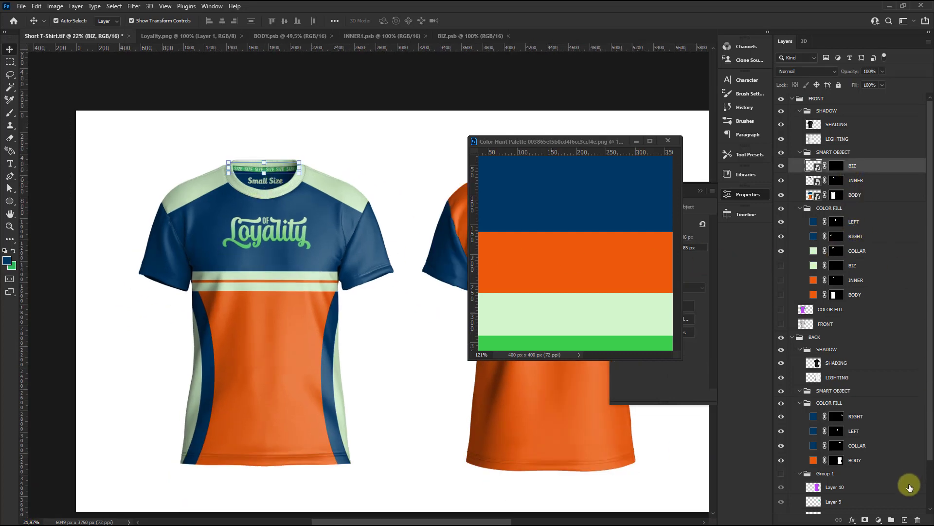
Add a new layer and set the background colour to the palette's light mint green.
click(905, 520)
scroll(192, 299, up, 1)
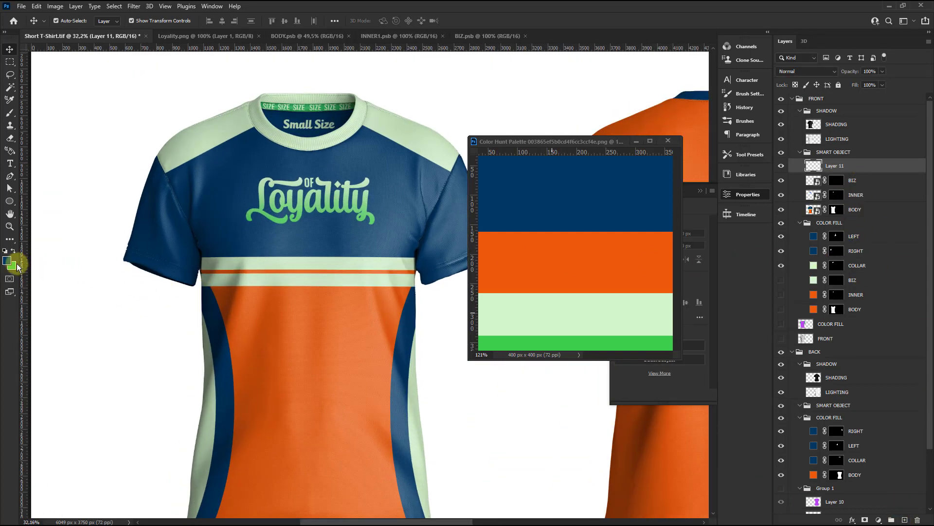
click(16, 268)
click(544, 304)
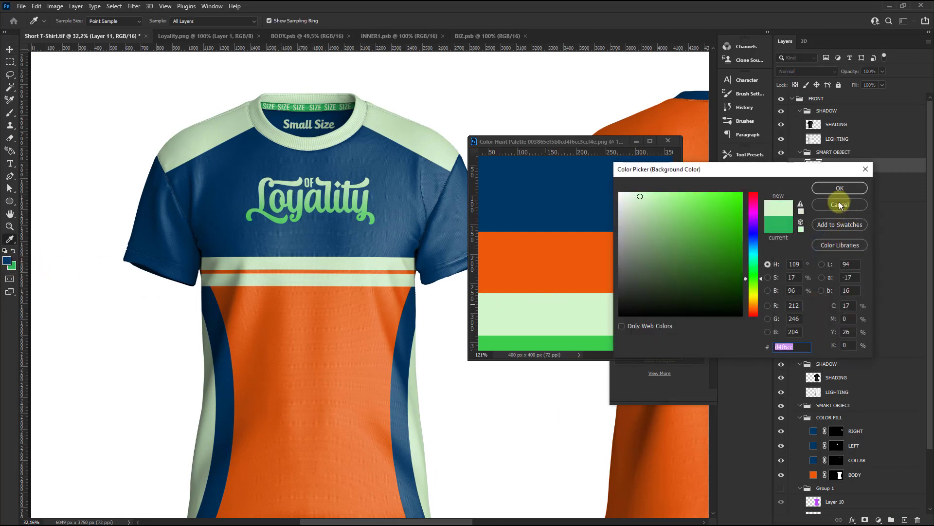
click(812, 193)
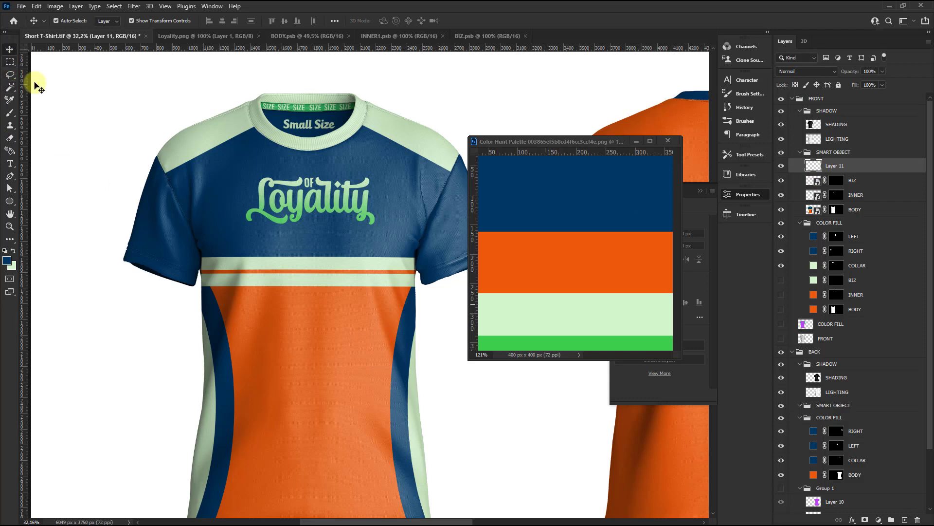
Fill a rectangle over the left sleeve with mint green and deselect it.
click(9, 62)
drag(100, 135, 222, 294)
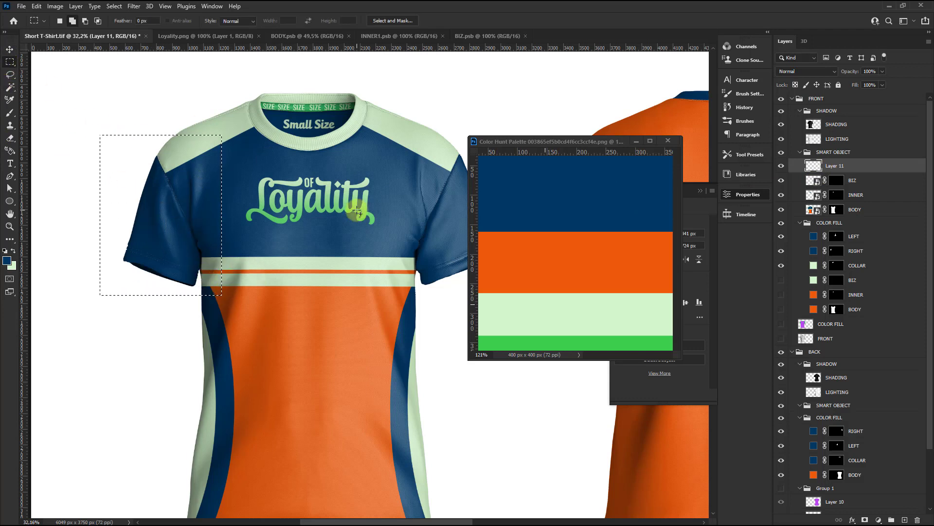
key(ctrl+BackSpace)
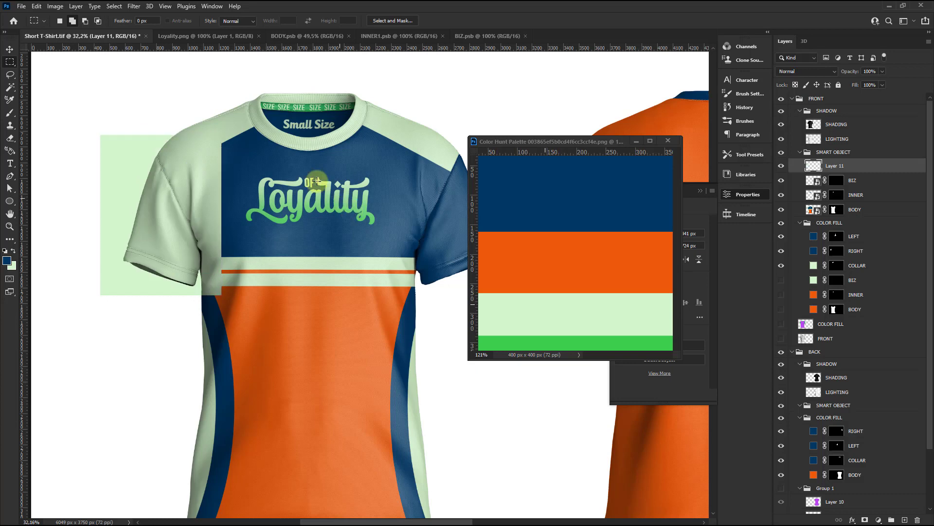
click(9, 49)
key(ctrl+d)
Resize the mint rectangle to the sleeve by trimming its left, right and top edges.
scroll(131, 258, up, 3)
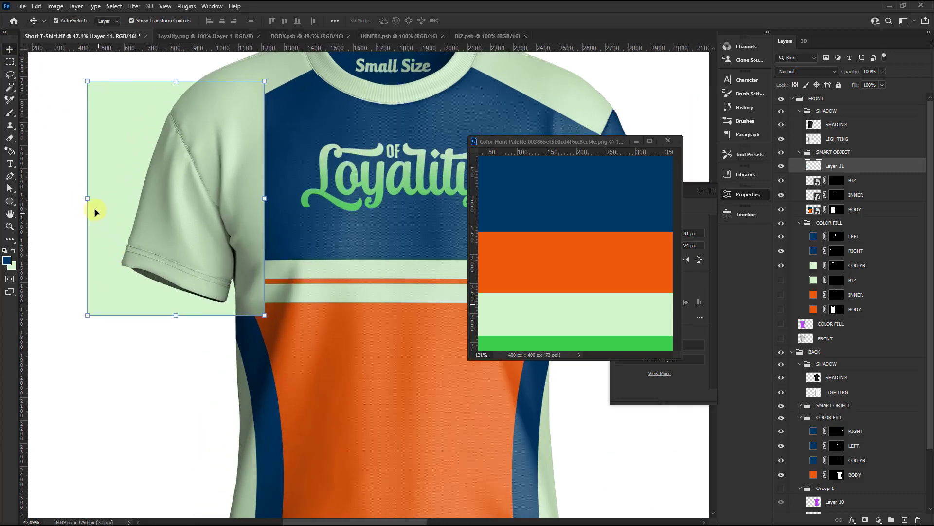
drag(87, 200, 117, 198)
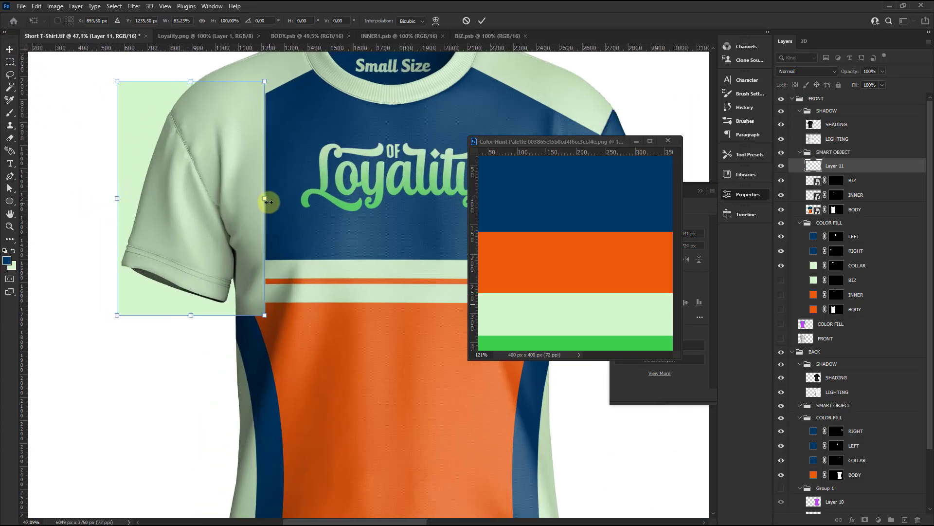
drag(265, 198, 263, 201)
drag(192, 82, 188, 96)
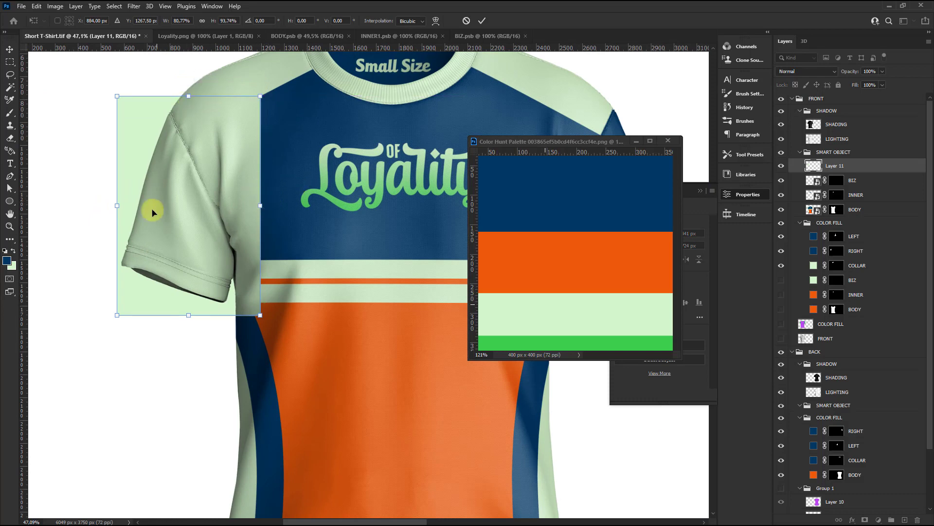
scroll(164, 235, down, 3)
scroll(168, 284, up, 2)
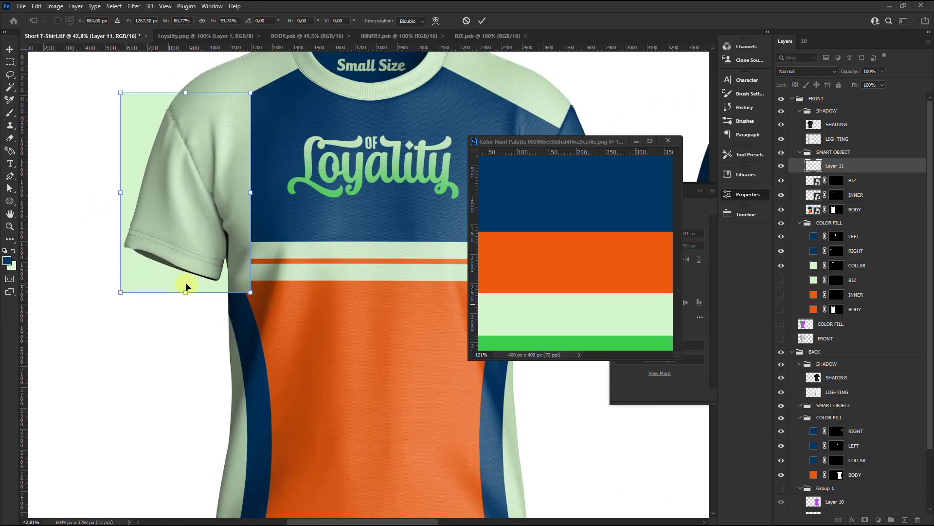
click(485, 20)
text(RIGHT)
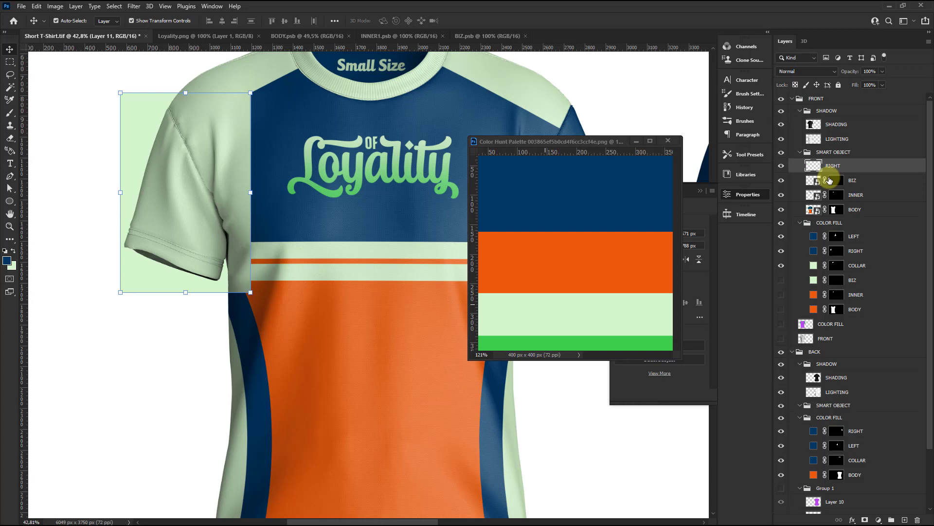
Name the sleeve layer RIGHT and duplicate it as LEFT.
key(Return)
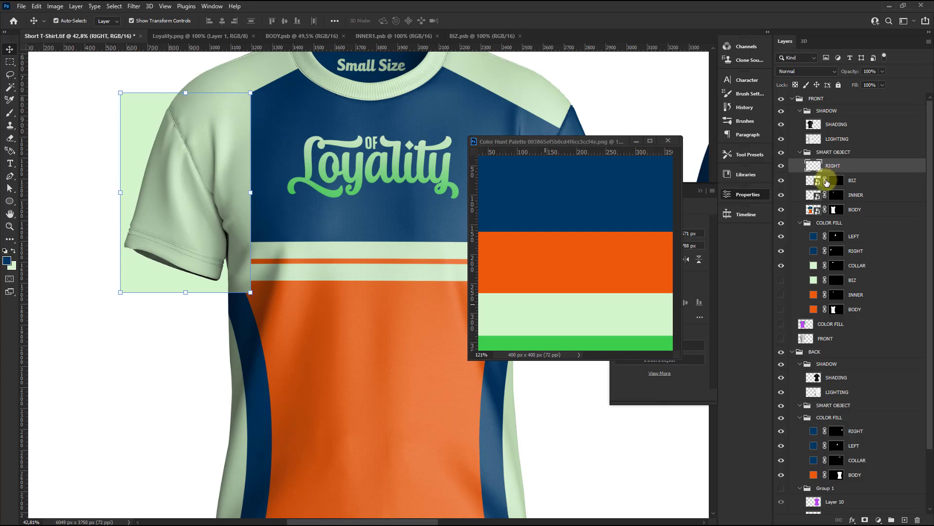
right_click(831, 172)
click(731, 168)
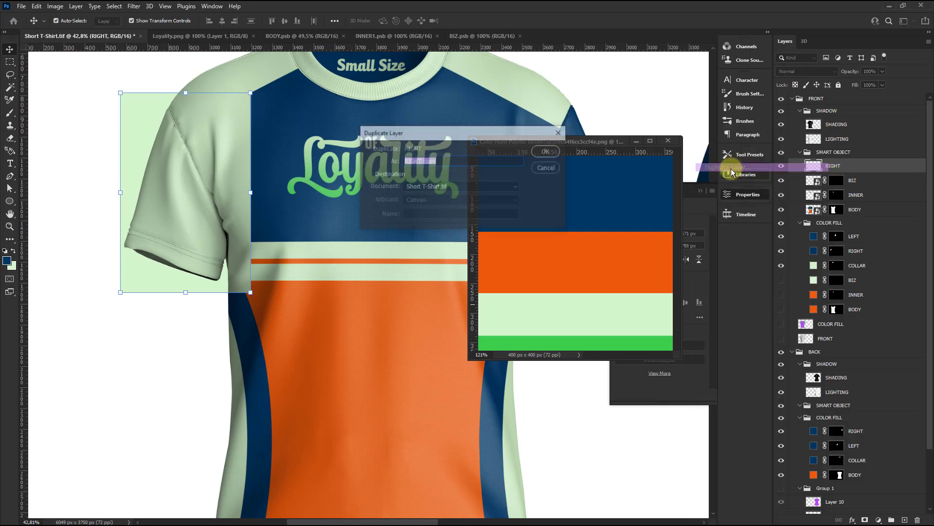
text(LEFT)
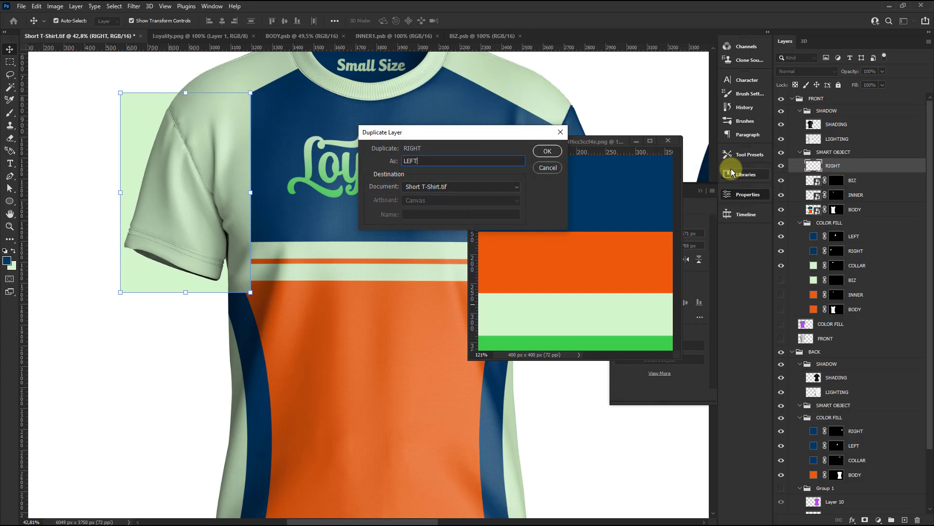
key(Return)
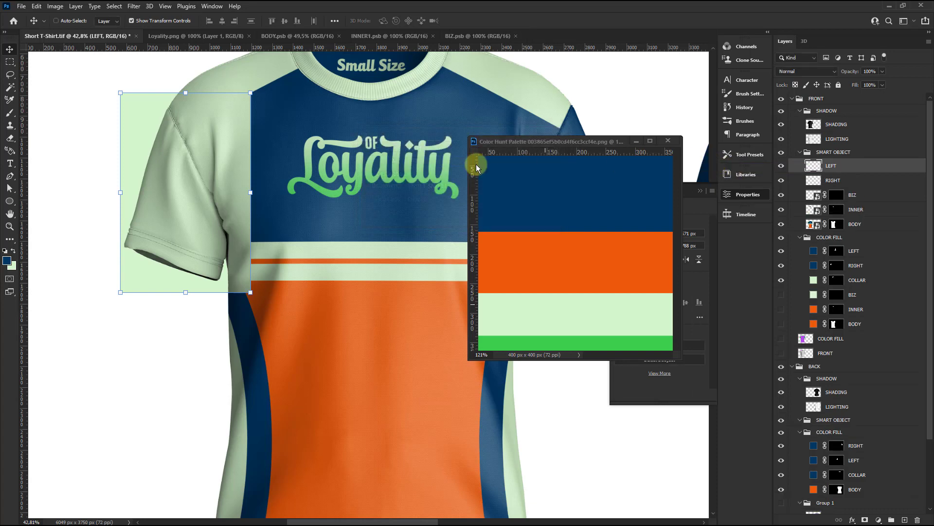
Move the LEFT mint panel onto the opposite front sleeve.
key(ctrl+t)
alt+scroll(188, 157, down, 3)
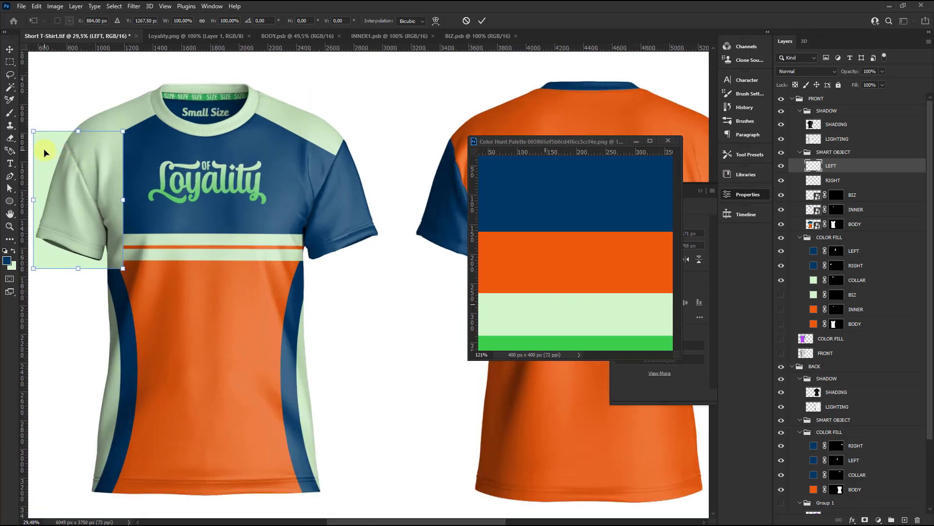
drag(43, 153, 301, 146)
alt+scroll(250, 156, down, 3)
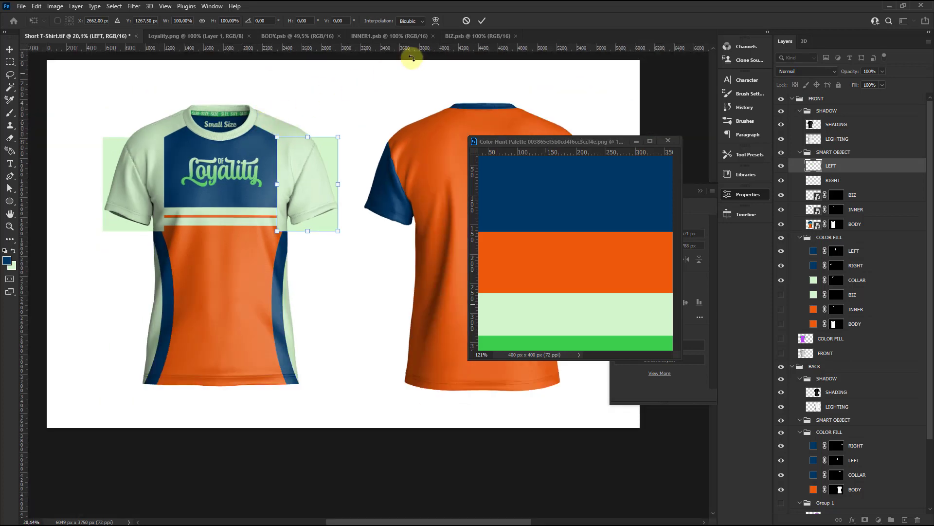
click(483, 22)
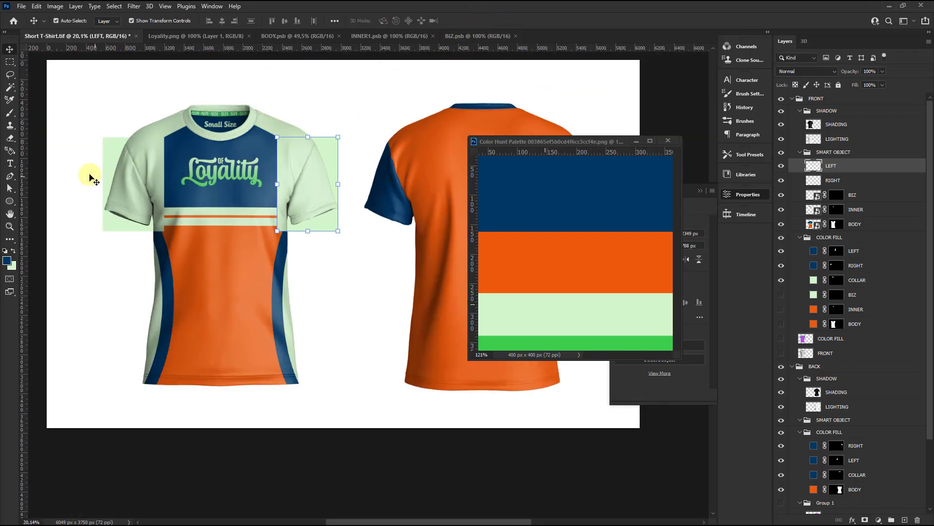
click(110, 152)
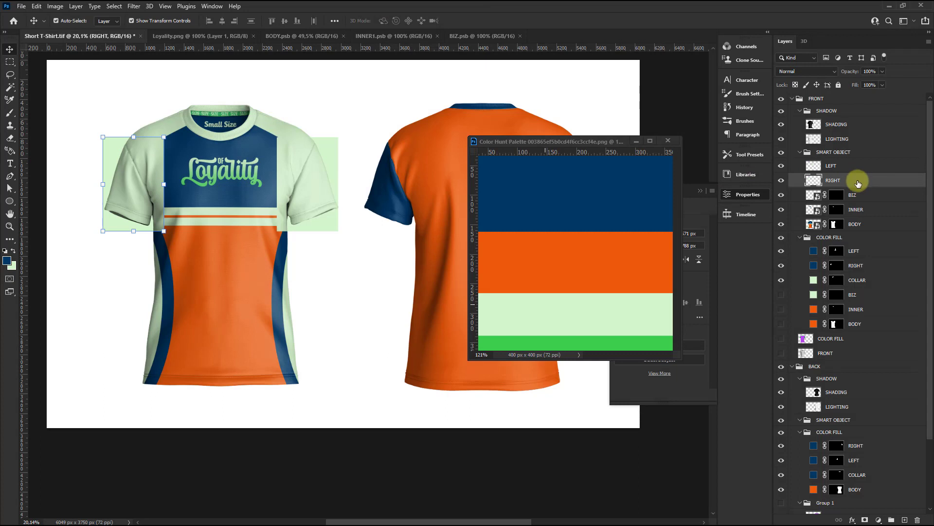
Convert the RIGHT sleeve layer to a smart object.
right_click(858, 183)
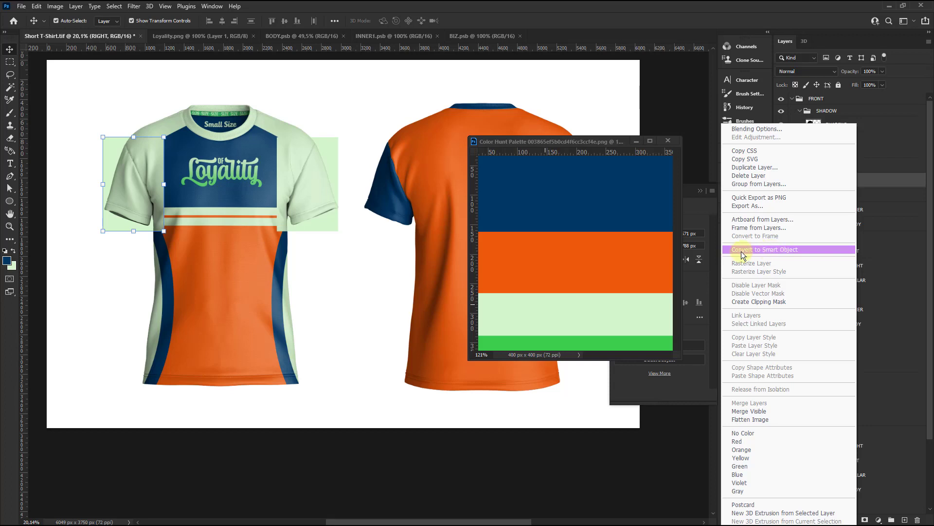
click(770, 249)
scroll(92, 166, down, 1)
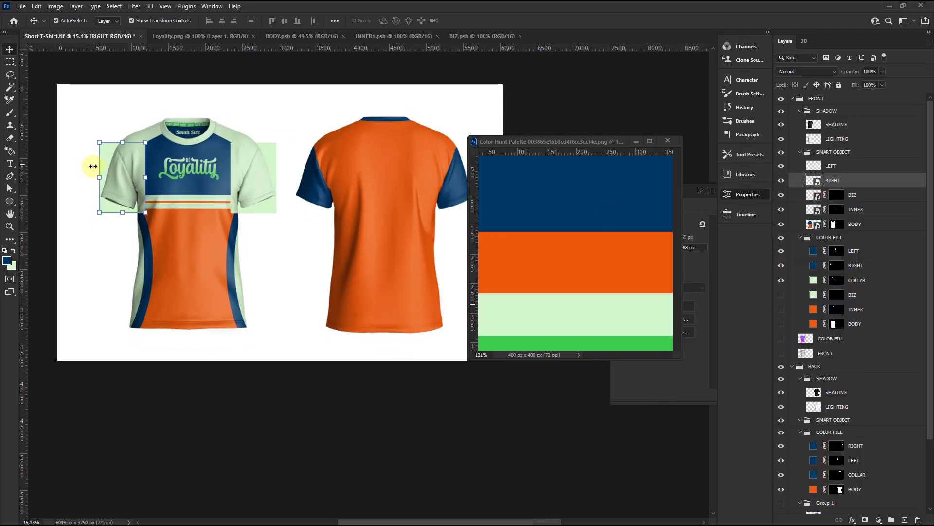
scroll(93, 166, down, 1)
Duplicate the RIGHT smart object, keeping the name RIGHT.
right_click(838, 178)
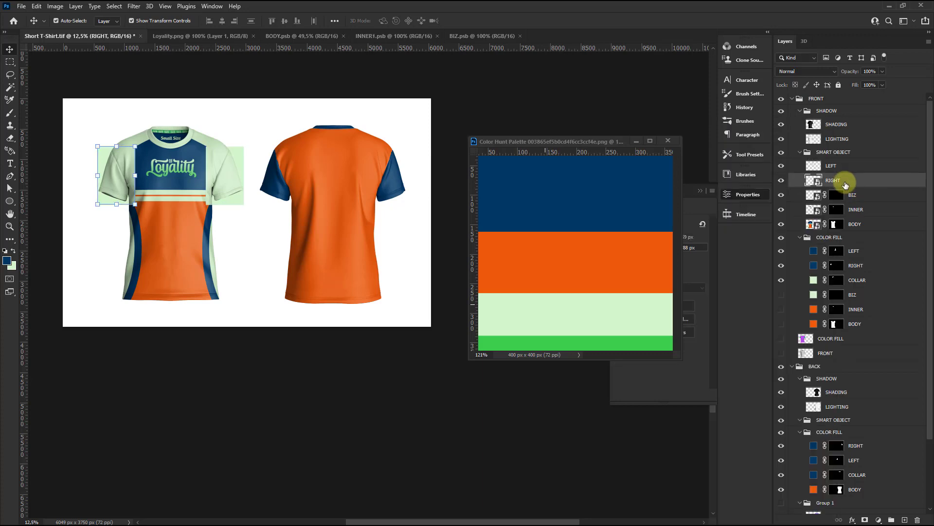
right_click(845, 184)
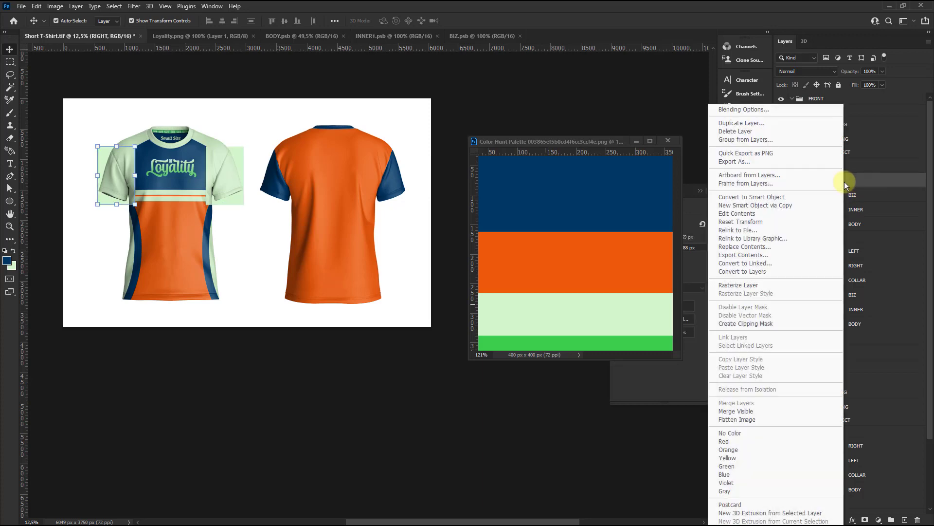
click(738, 123)
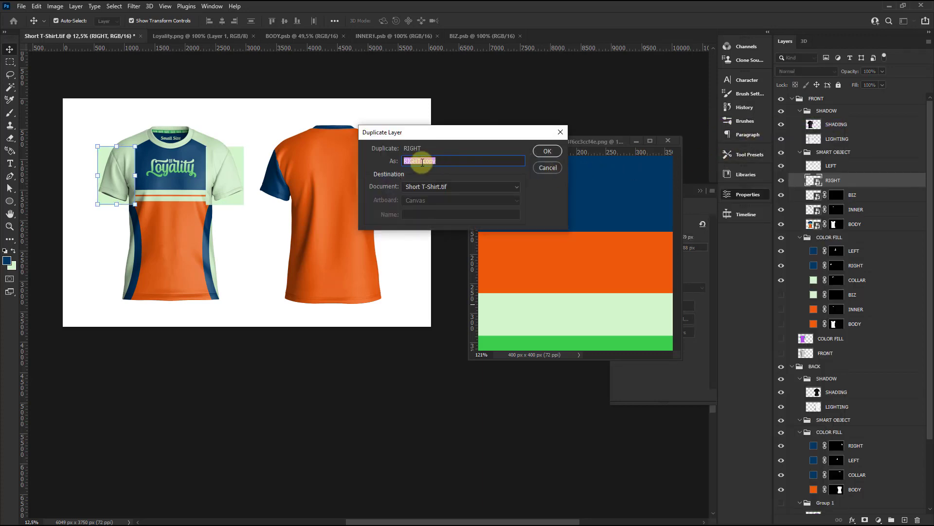
drag(423, 162, 480, 162)
key(Return)
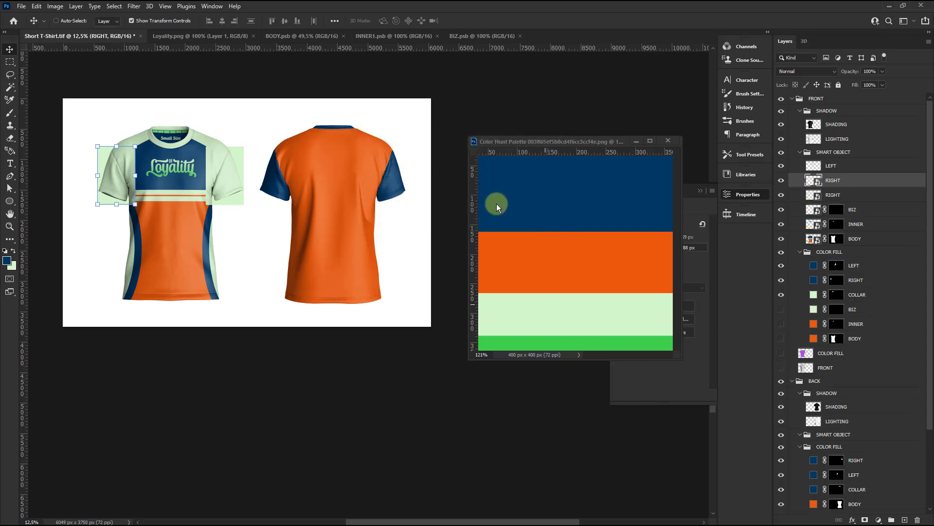
Move the duplicate onto the back shirt's sleeve and file it in BACK > SMART OBJECT.
key(ctrl+t)
drag(109, 166, 383, 166)
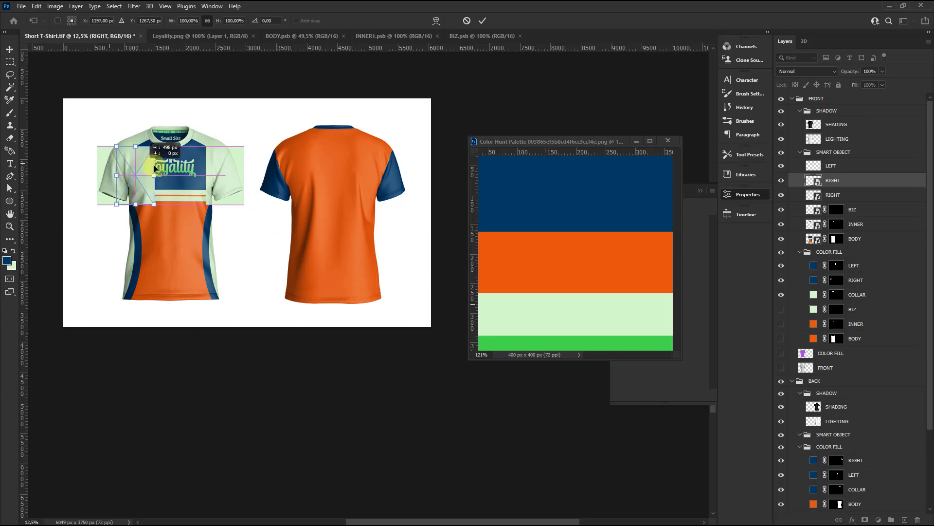
click(483, 20)
drag(843, 184, 841, 424)
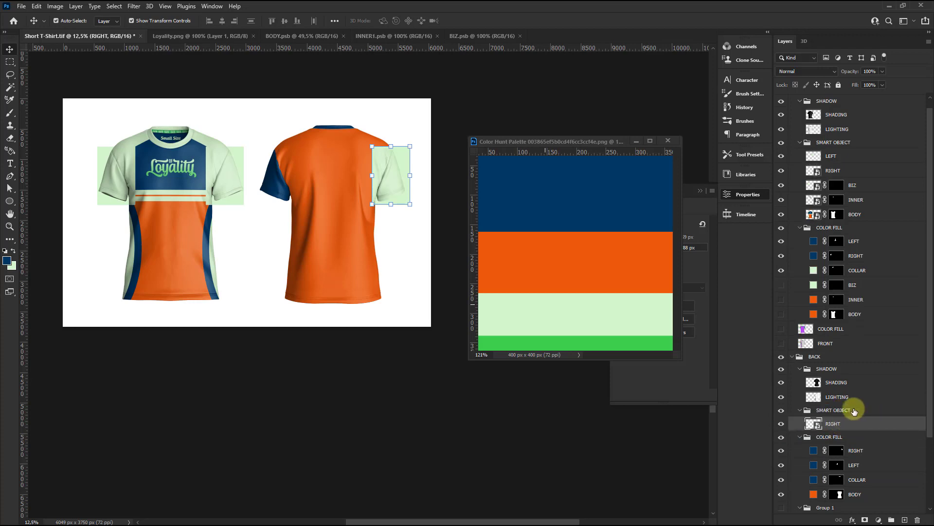
scroll(127, 153, up, 3)
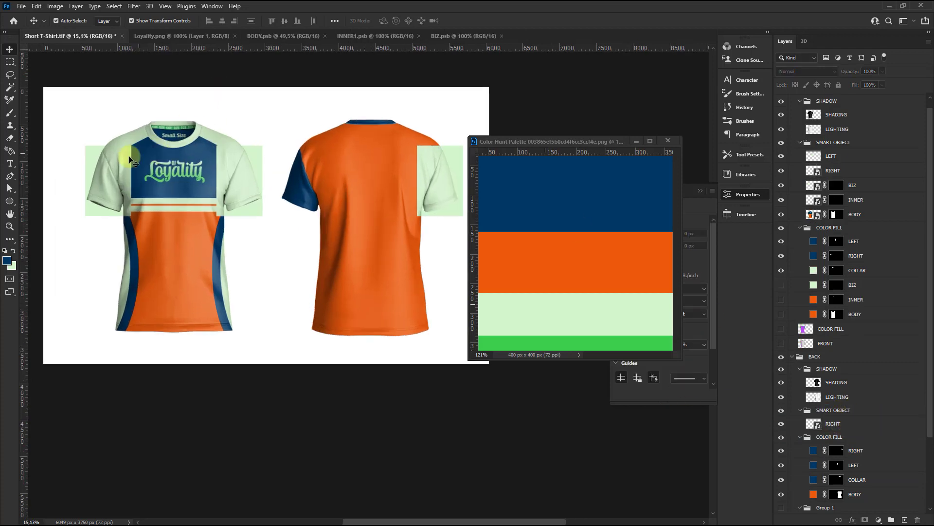
click(111, 155)
scroll(111, 155, up, 1)
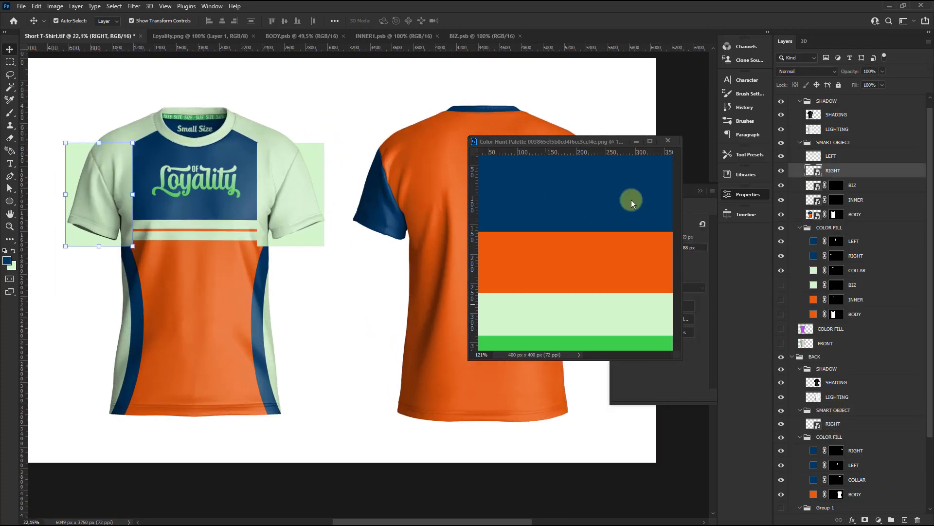
Open the RIGHT smart object's contents and dock the colour palette as its own tab.
double_click(820, 170)
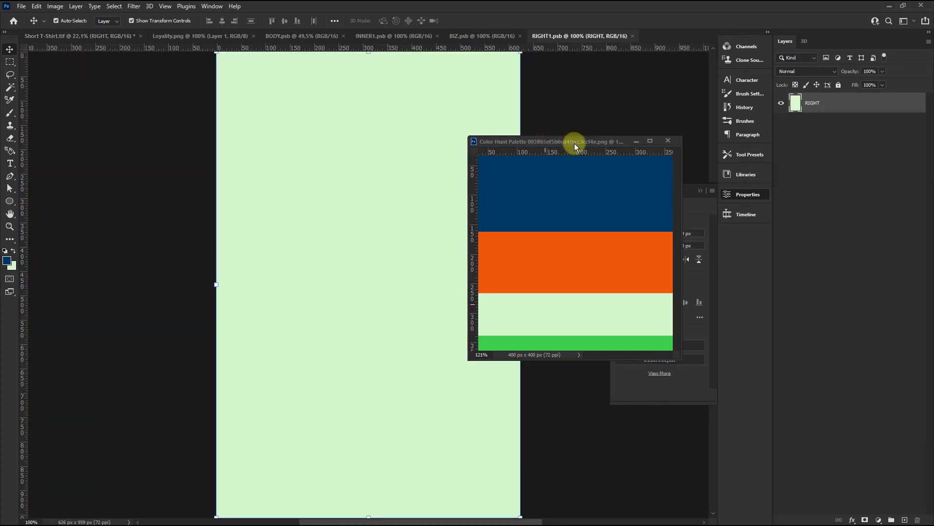
drag(574, 143, 632, 24)
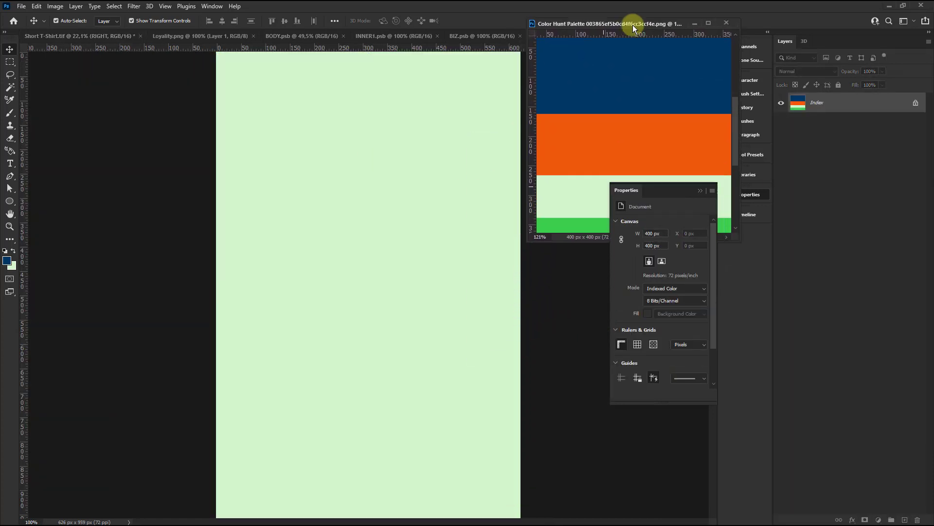
drag(633, 25, 637, 37)
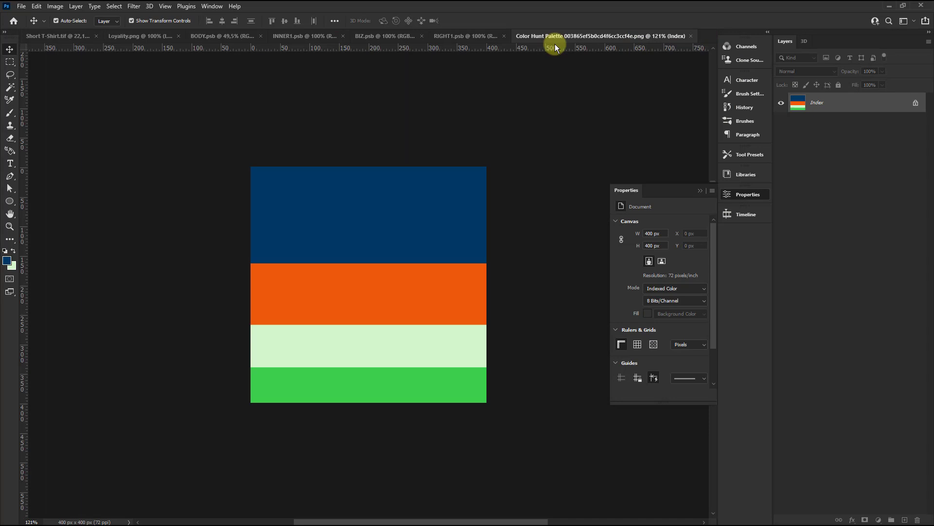
click(447, 37)
scroll(209, 217, down, 4)
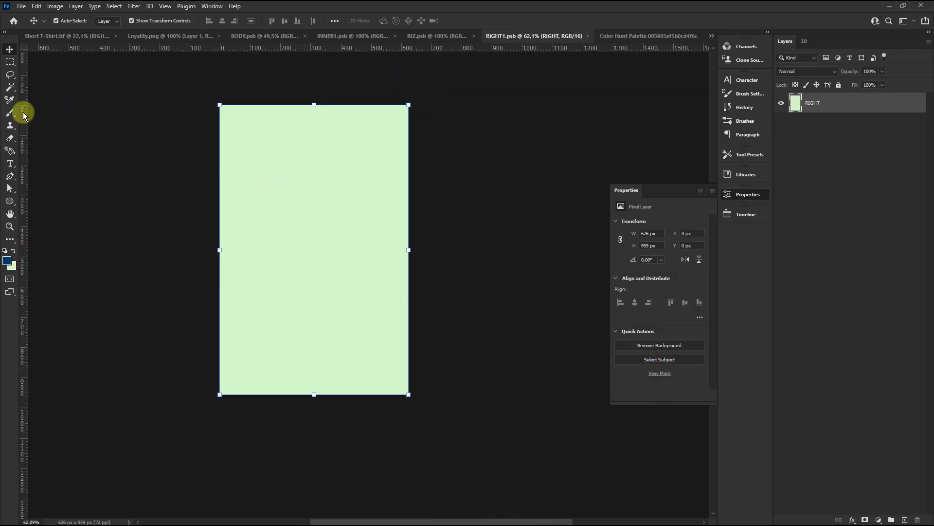
Draw a navy rectangle, widen it to 442 px, and move it to the right half.
right_click(7, 203)
click(70, 200)
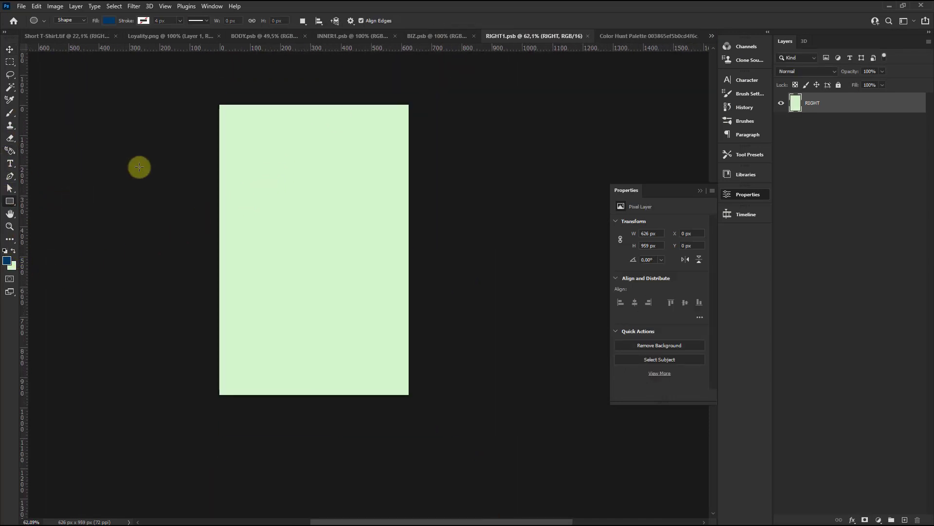
mouse_move(198, 91)
mouse_down()
mouse_move(329, 405)
mouse_move(328, 437)
mouse_up()
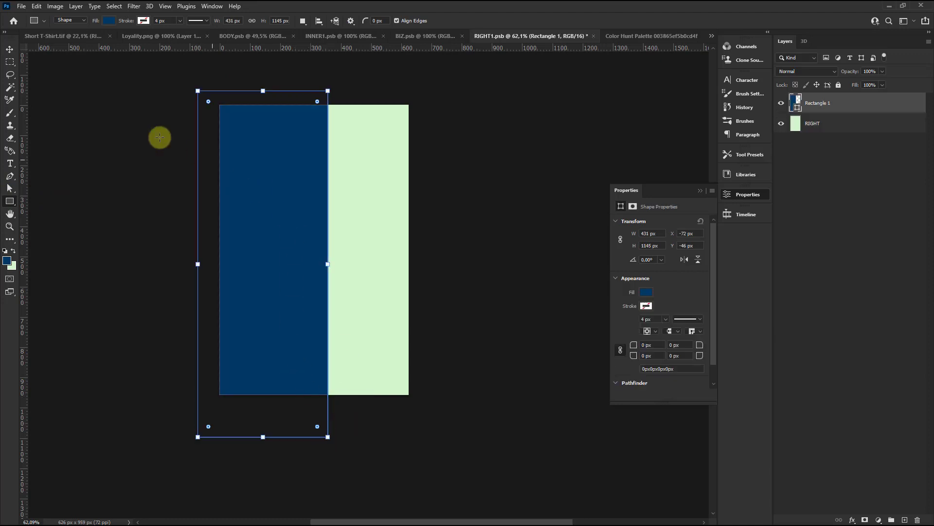
click(9, 50)
click(327, 194)
click(282, 192)
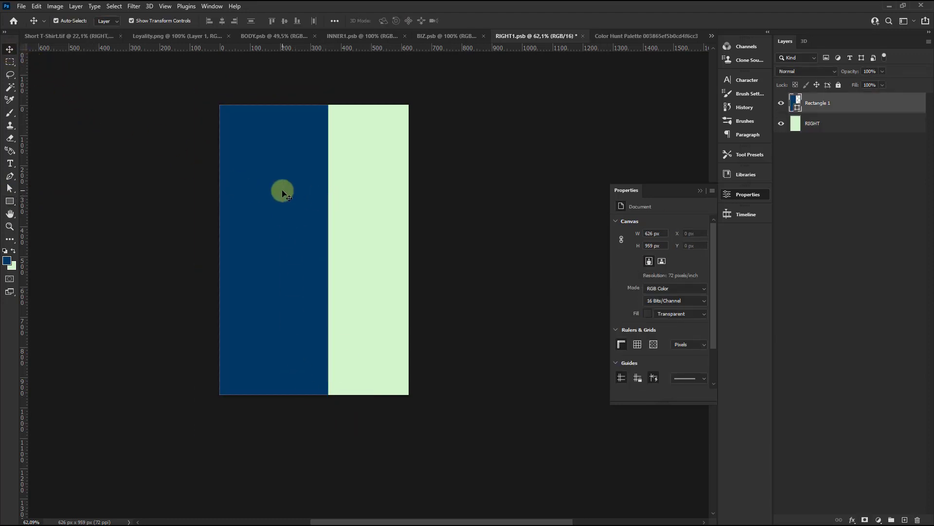
drag(327, 264, 331, 264)
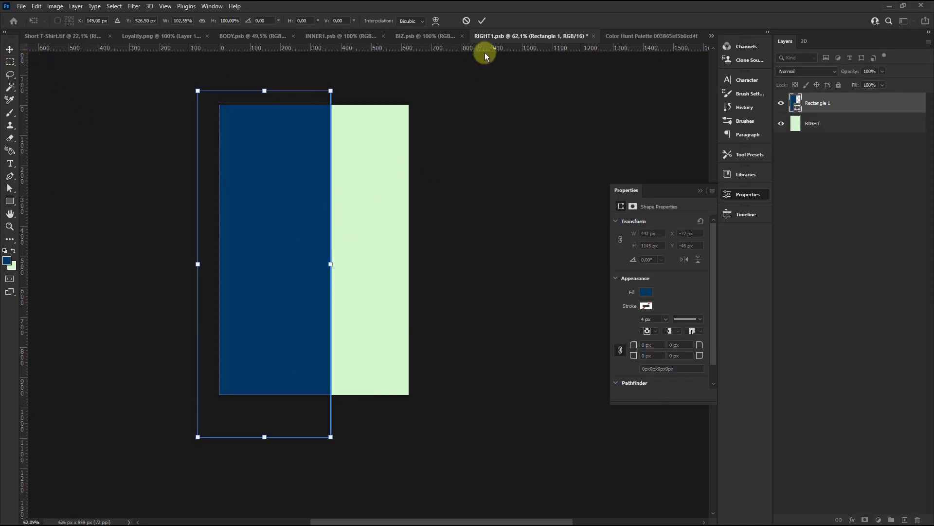
click(474, 137)
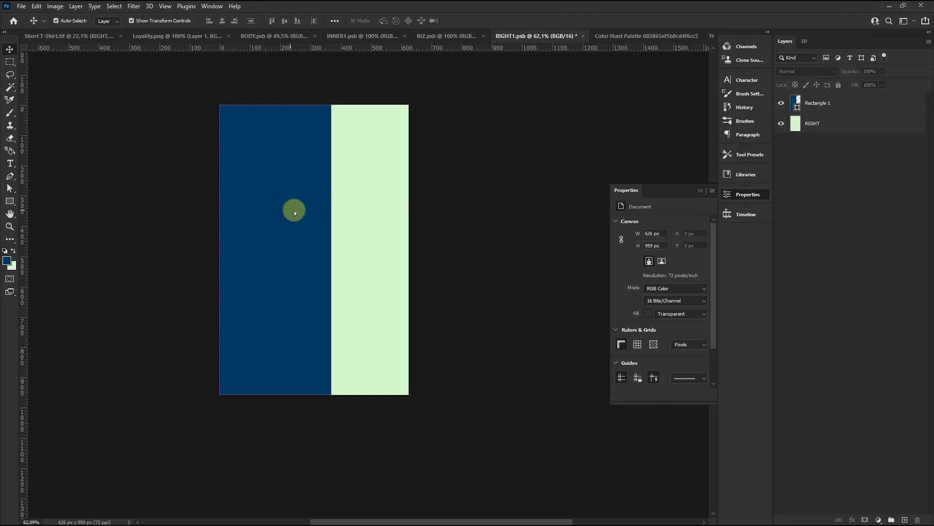
drag(294, 210, 419, 209)
Save the smart object contents and return to the Short T-Shirt.tif mockup.
key(ctrl+s)
click(536, 189)
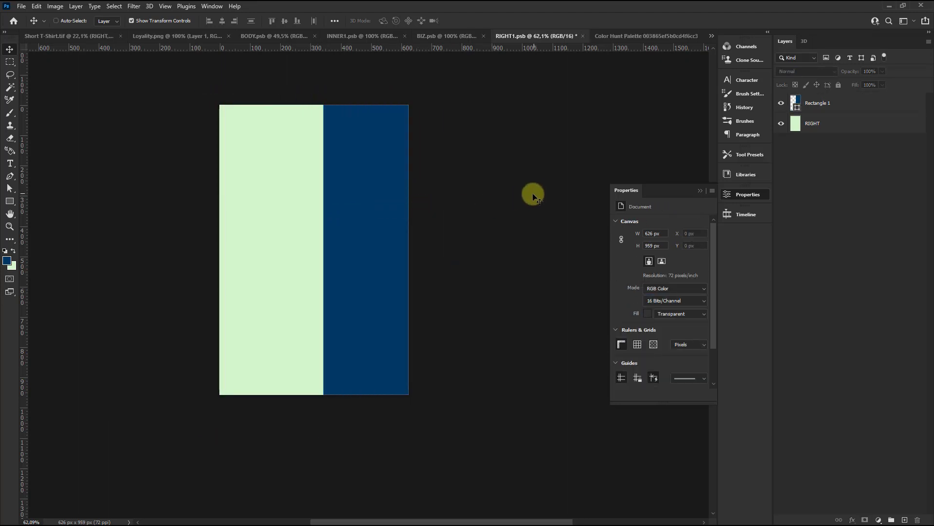
drag(519, 38, 510, 74)
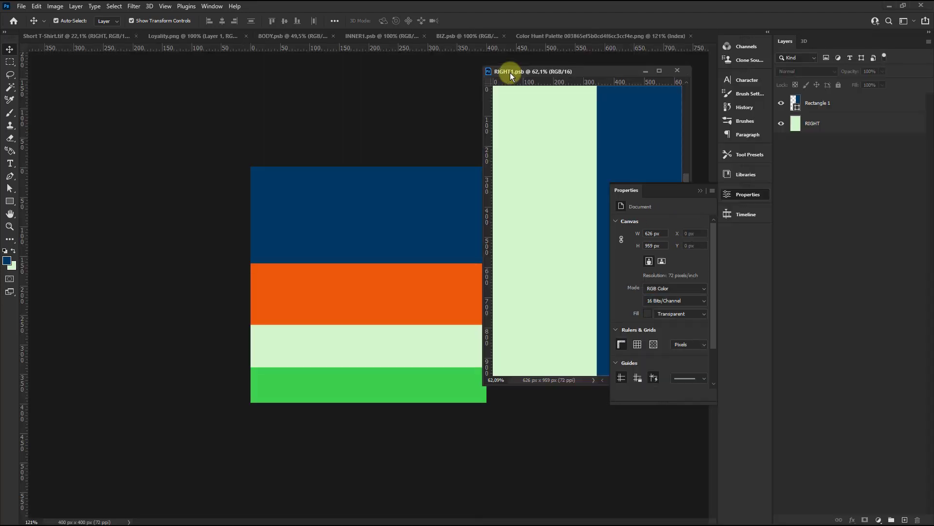
click(89, 38)
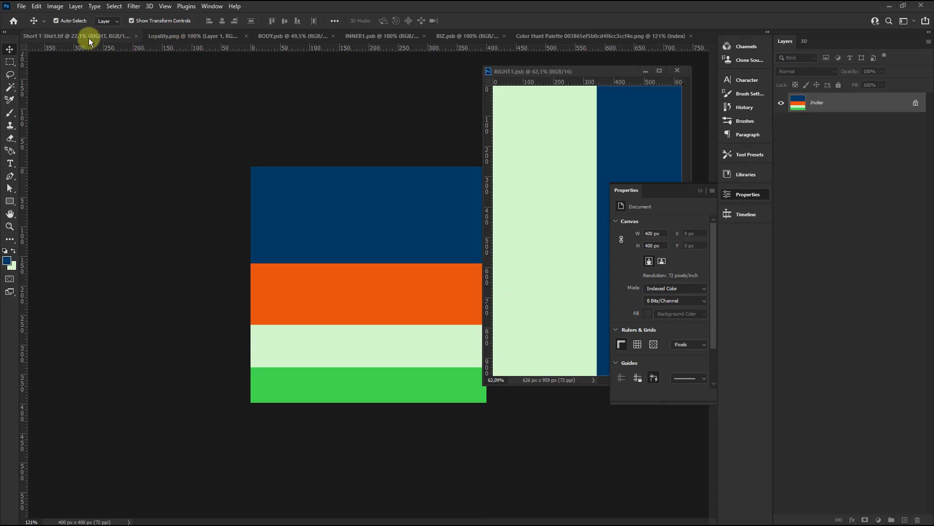
scroll(127, 150, up, 2)
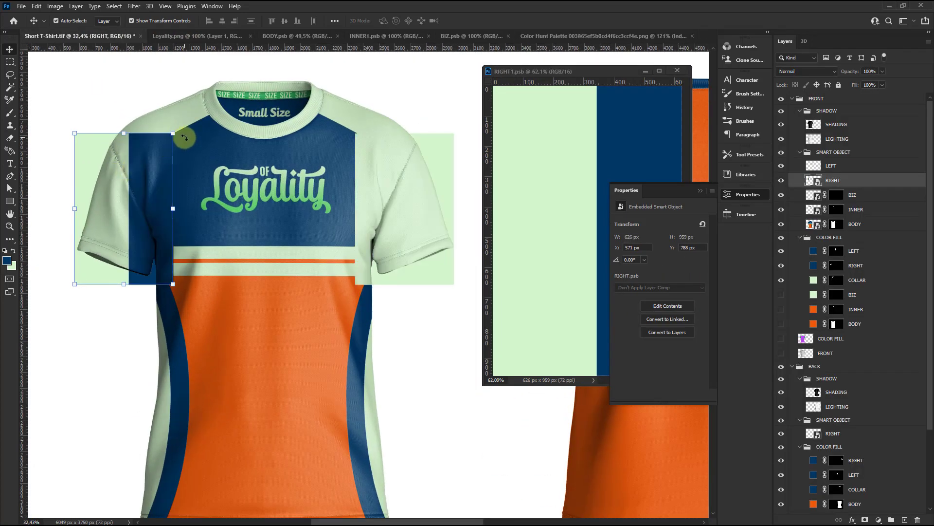
Position the RIGHT1 window beside the shirt and make a thin stripe from the navy rectangle.
mouse_move(552, 73)
mouse_down()
mouse_move(473, 98)
mouse_move(585, 104)
mouse_up()
click(703, 190)
scroll(589, 222, down, 3)
click(591, 223)
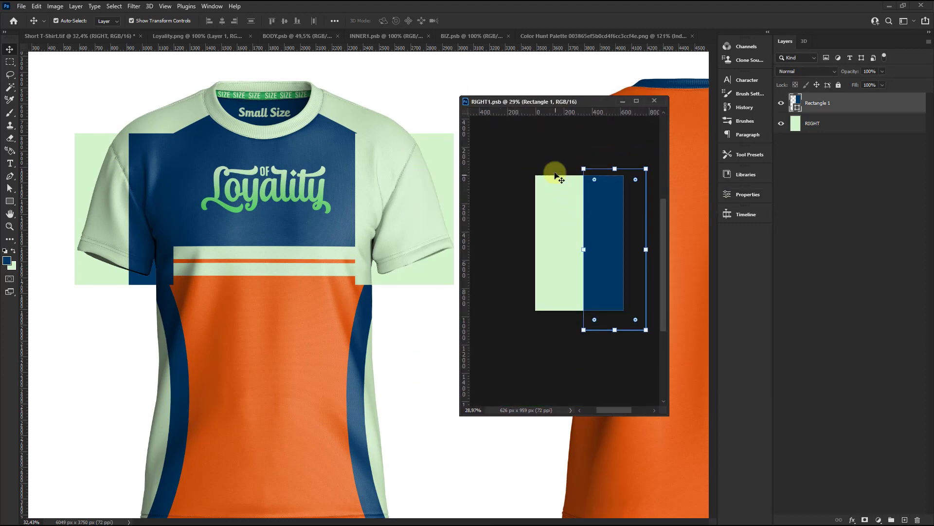
key(ctrl+t)
mouse_move(604, 215)
mouse_down()
mouse_move(590, 223)
mouse_move(587, 249)
mouse_up()
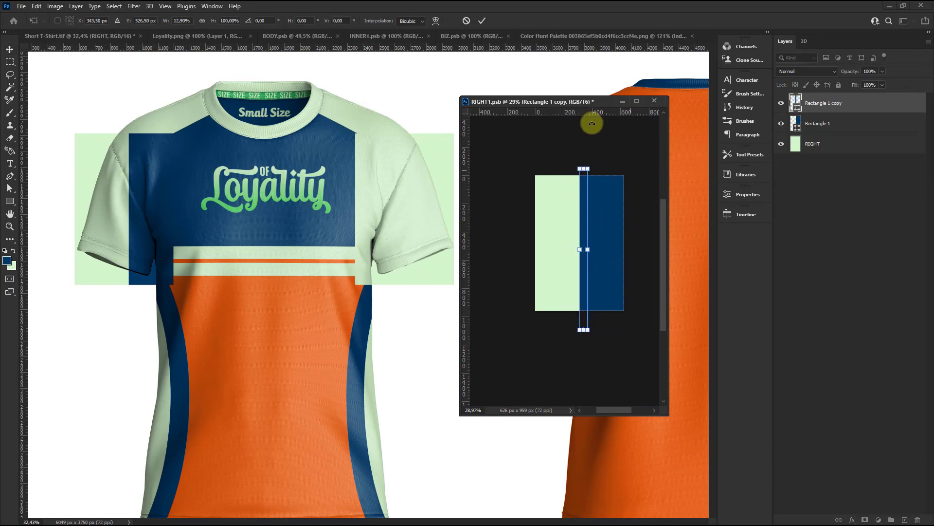
click(481, 20)
Change the stripe's colour to bright yellow ffd800.
double_click(796, 105)
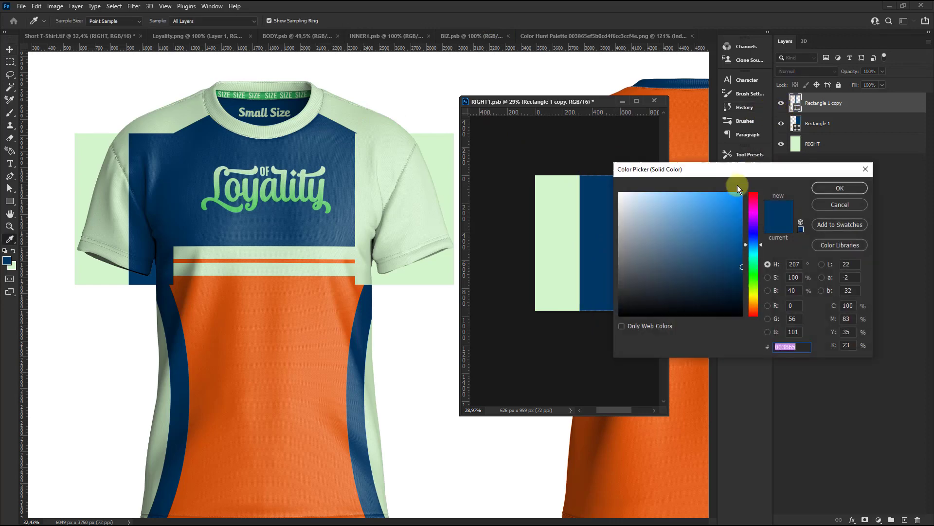
drag(759, 282, 752, 299)
drag(713, 257, 773, 127)
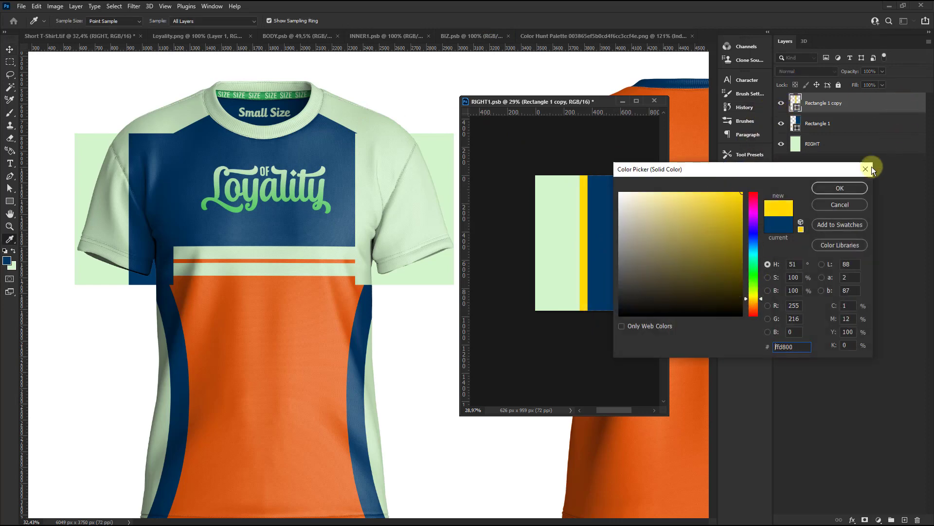
click(838, 188)
scroll(647, 233, up, 2)
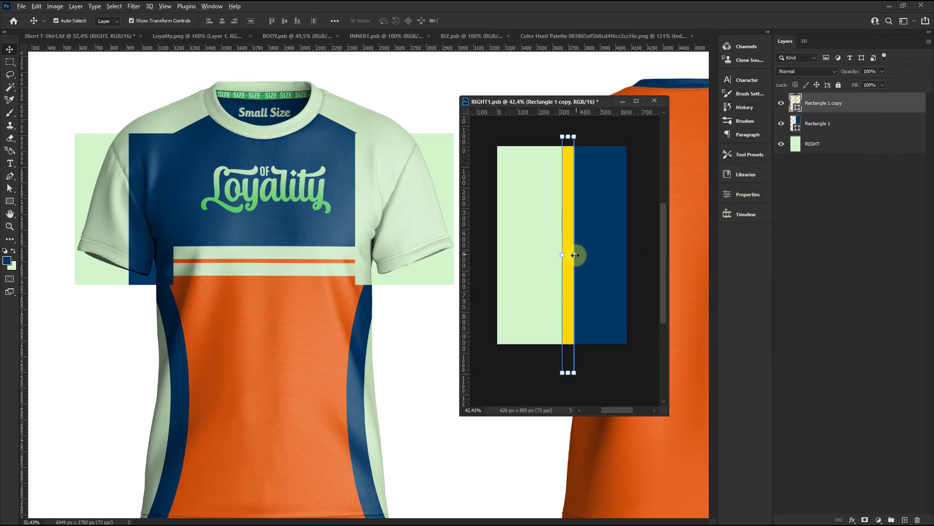
Narrow the yellow strip further and nudge it left against the mint area.
drag(574, 255, 574, 240)
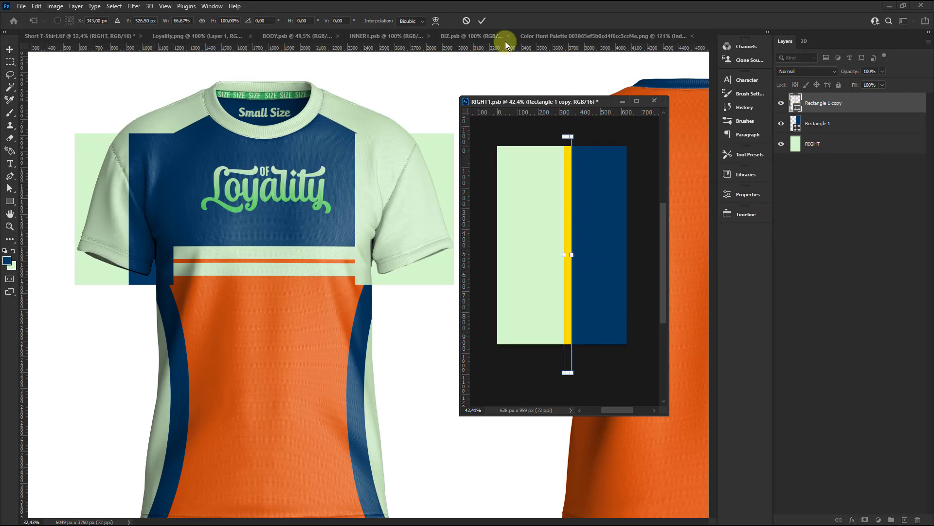
text(343)
key(Return)
click(815, 145)
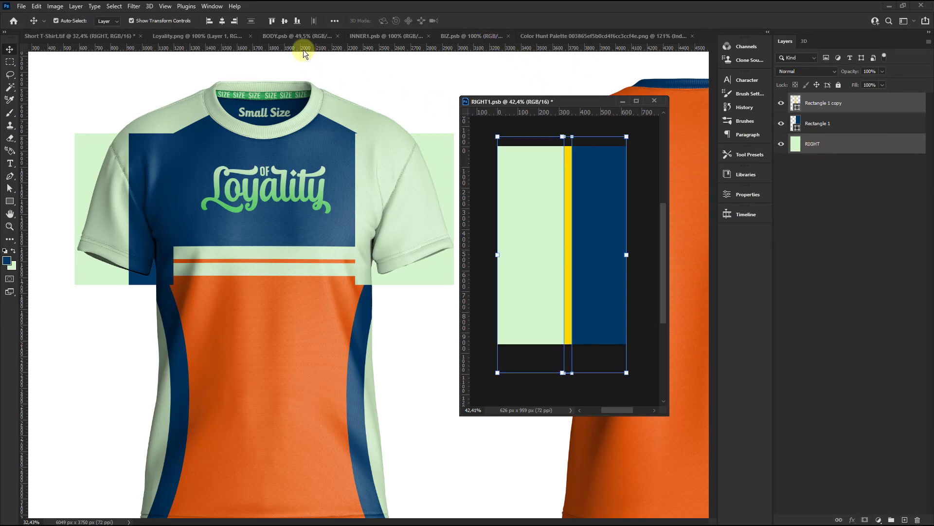
key(shift+Left)
key(shift+Left)
key(shift+Left)
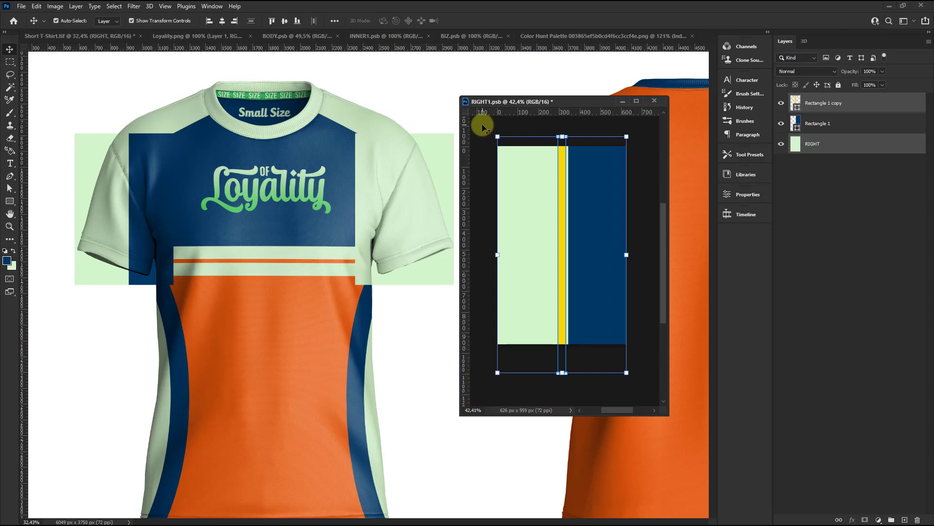
click(482, 121)
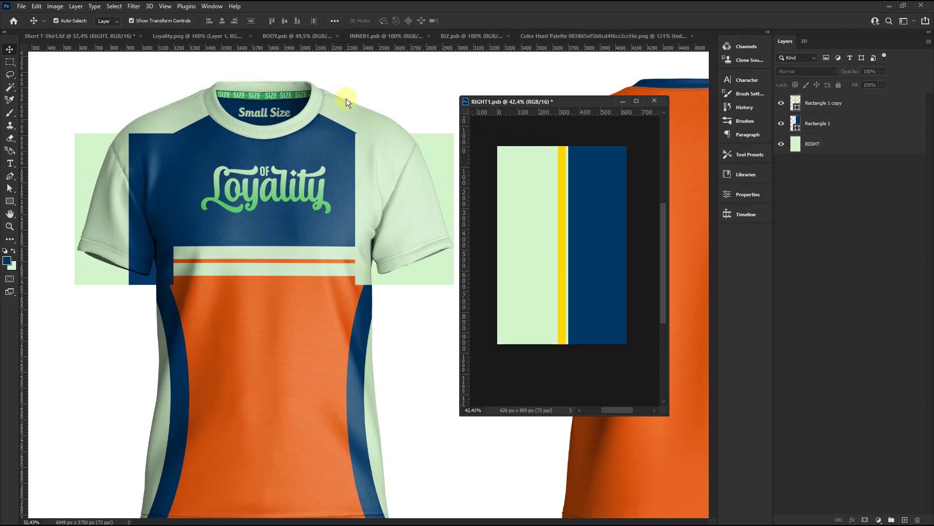
click(570, 230)
click(21, 6)
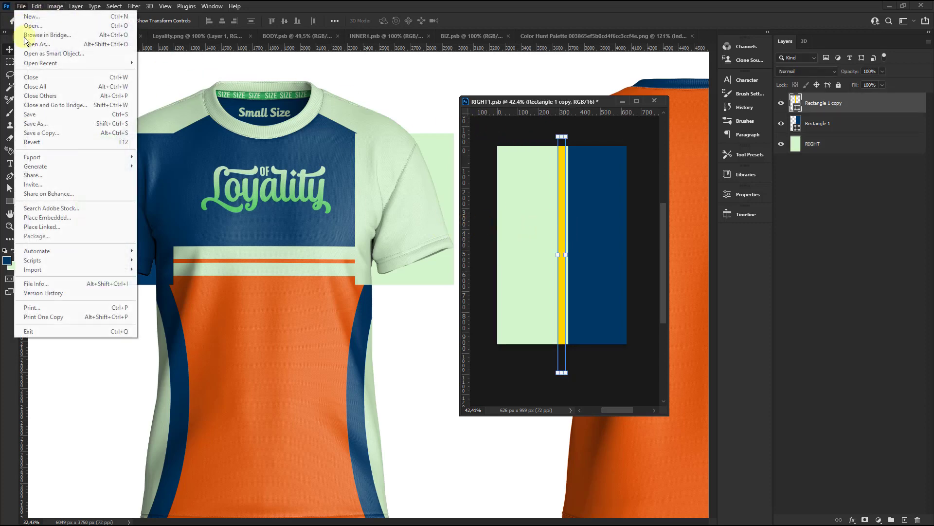
Save the striped design and rotate it to match the front right sleeve's angle.
click(36, 115)
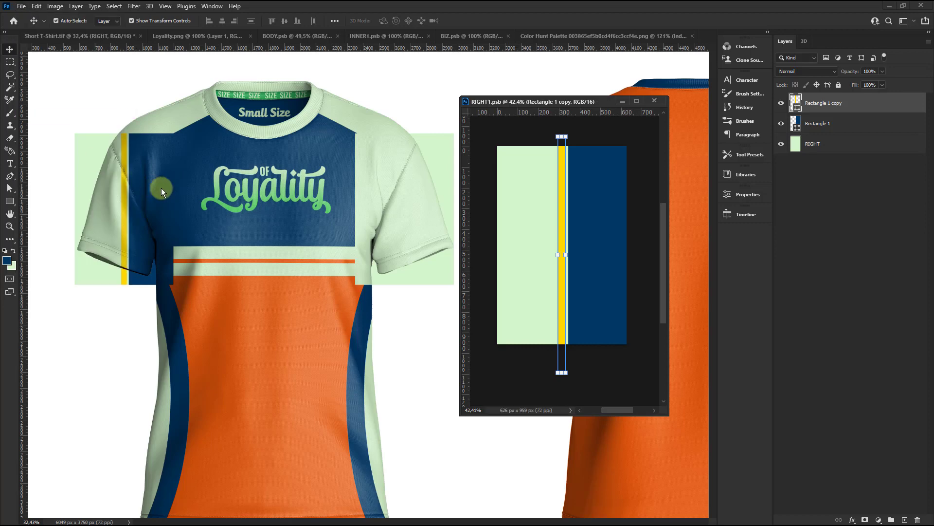
click(83, 154)
scroll(115, 171, down, 2)
scroll(104, 192, down, 3)
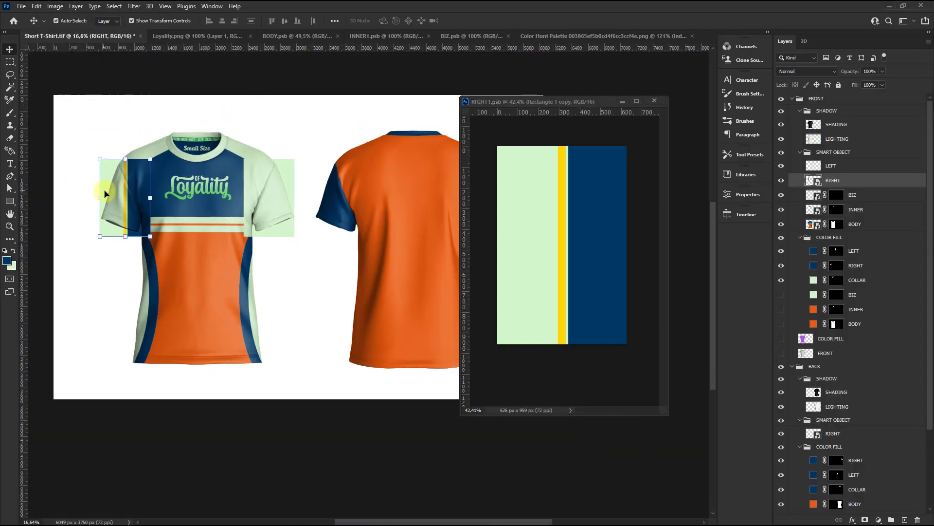
scroll(114, 199, down, 2)
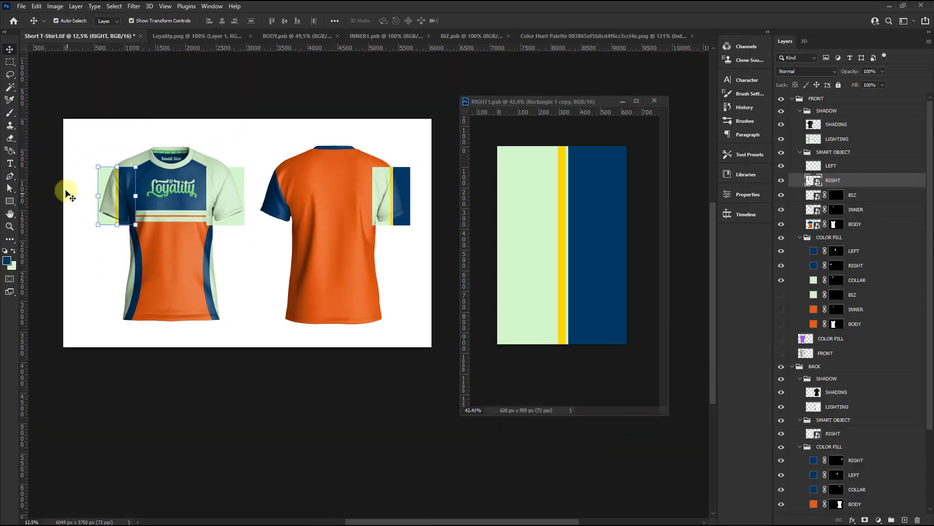
scroll(116, 198, up, 3)
scroll(116, 198, up, 2)
drag(191, 282, 157, 287)
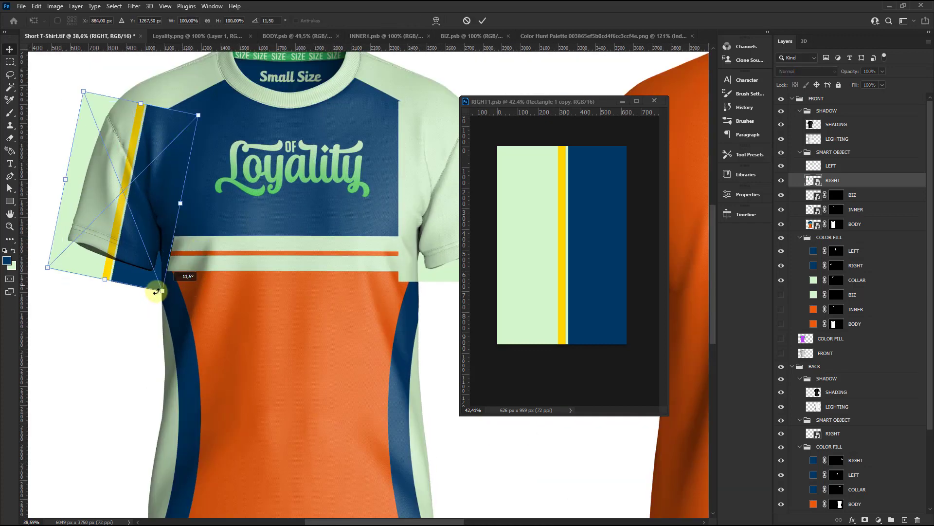
Warp the graphic's corners, bottom and left edge to start wrapping the right sleeve.
scroll(95, 186, up, 1)
scroll(103, 185, down, 1)
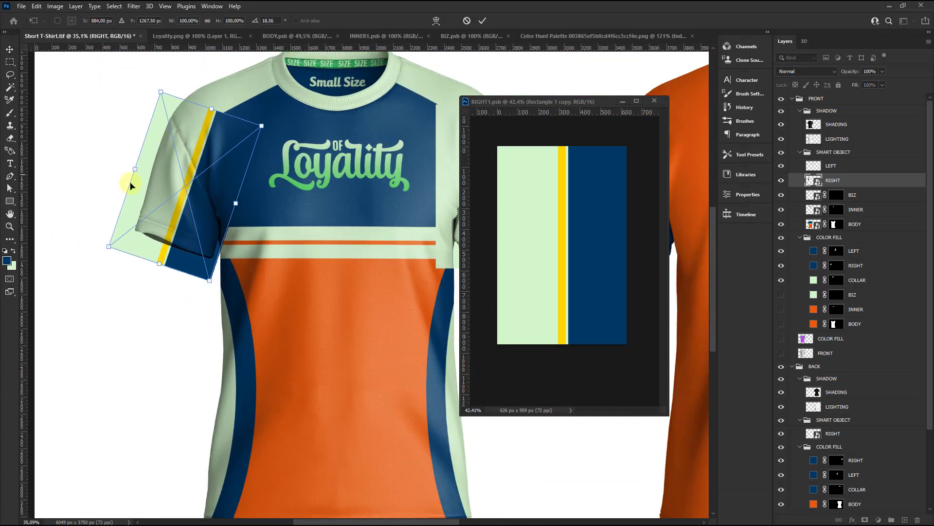
scroll(110, 183, up, 1)
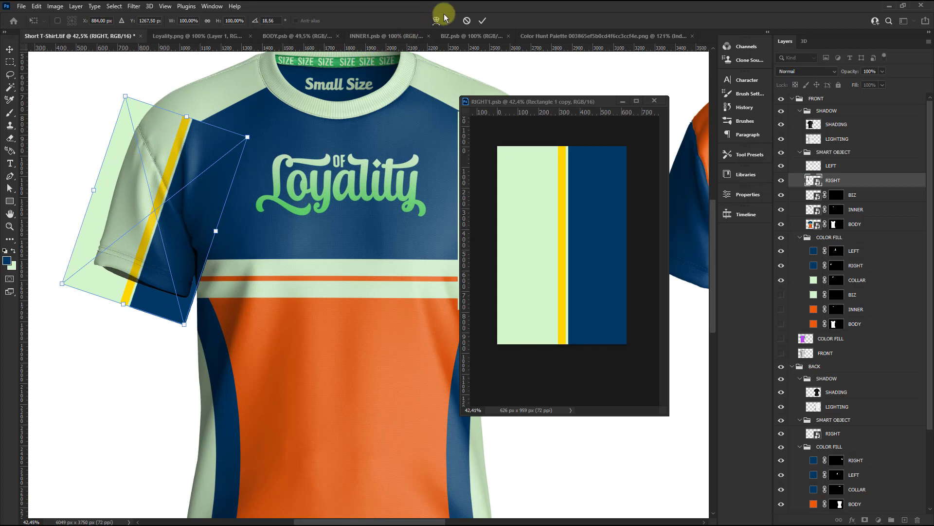
click(440, 18)
scroll(119, 215, up, 1)
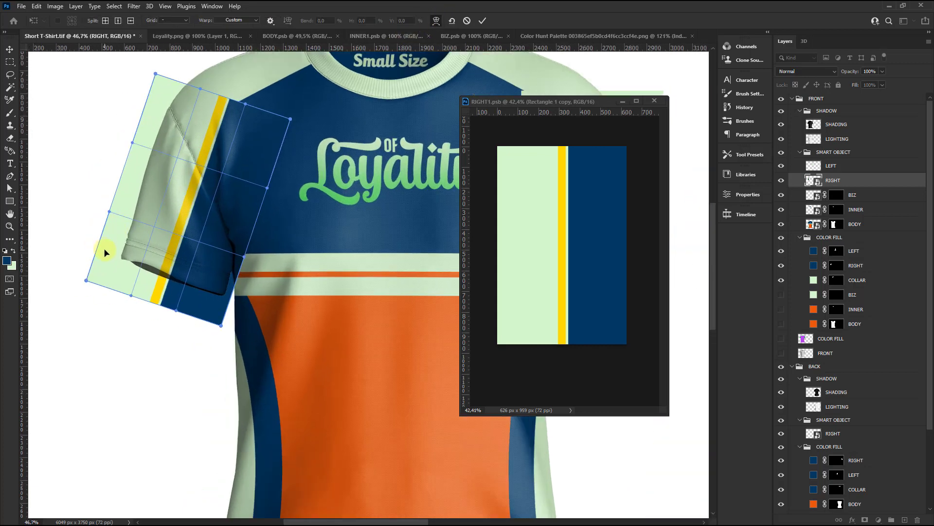
drag(86, 280, 78, 276)
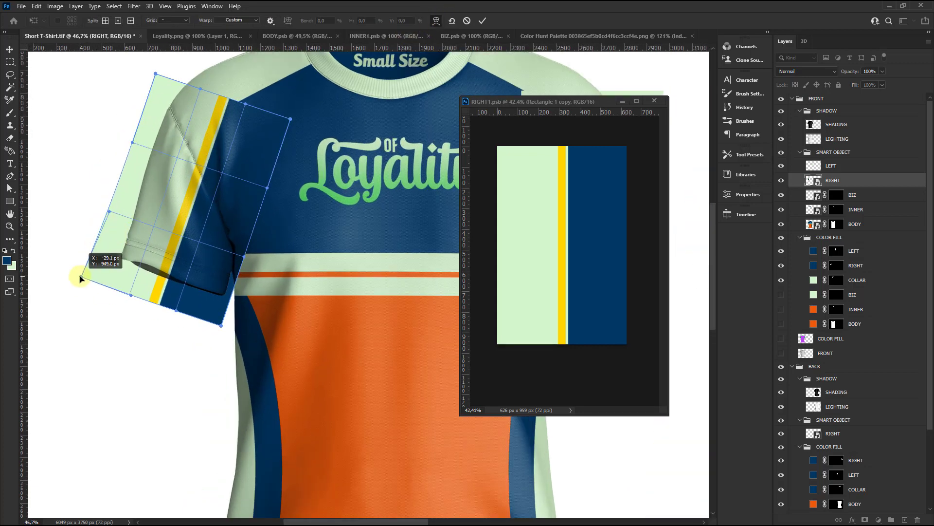
scroll(130, 142, down, 3)
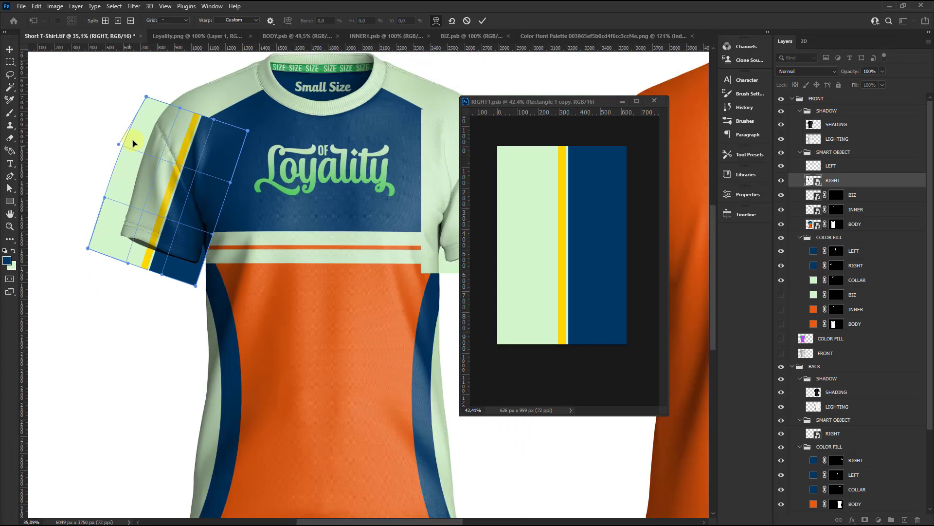
drag(246, 132, 247, 144)
scroll(127, 207, up, 2)
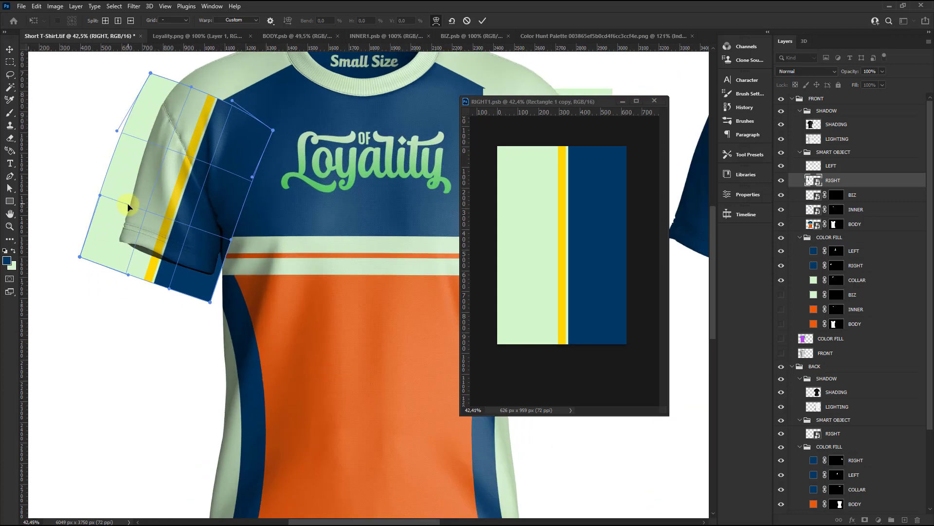
drag(114, 273, 116, 239)
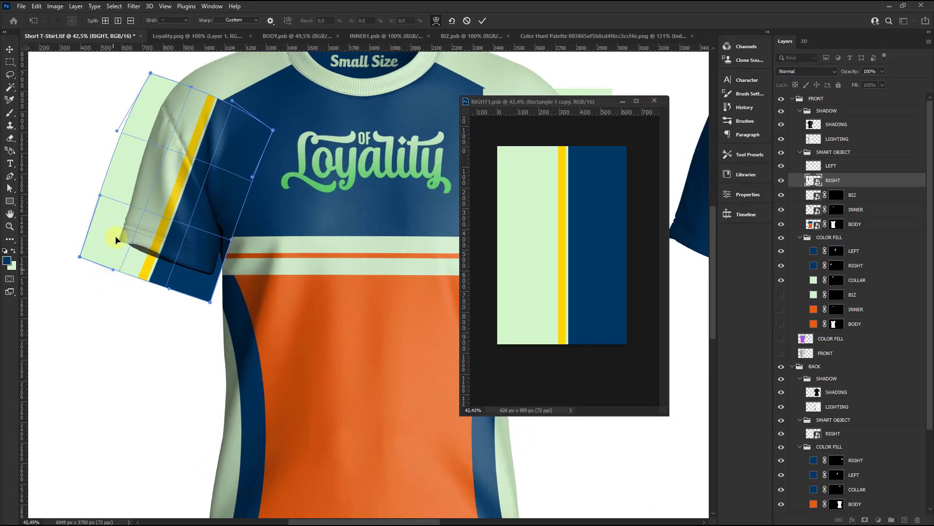
drag(118, 186, 104, 199)
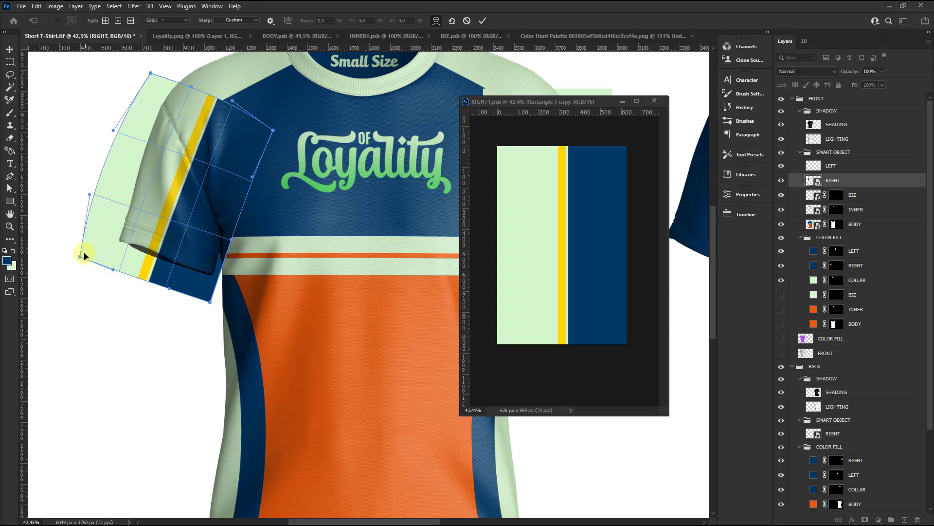
drag(80, 256, 63, 248)
Refine the warp along the top edge, yellow stripe and shoulder seam, then commit it.
drag(150, 74, 132, 65)
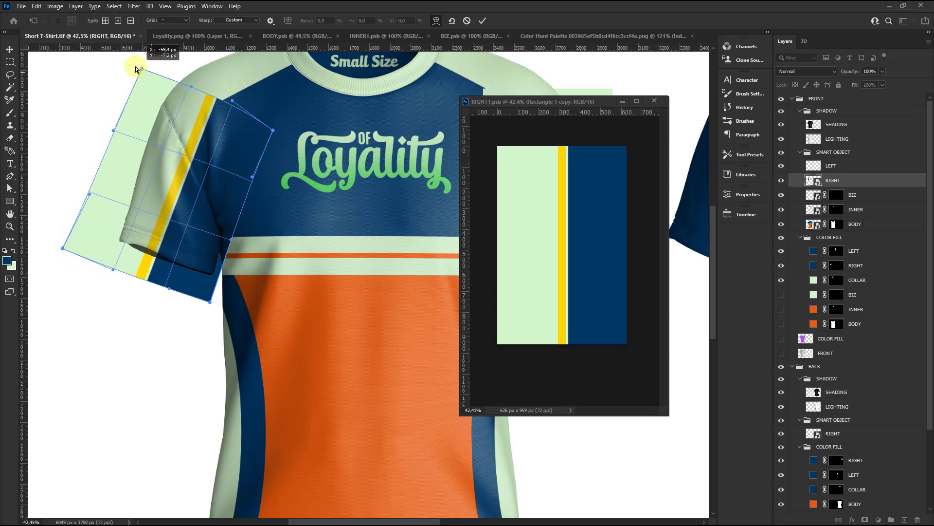
drag(104, 147, 90, 139)
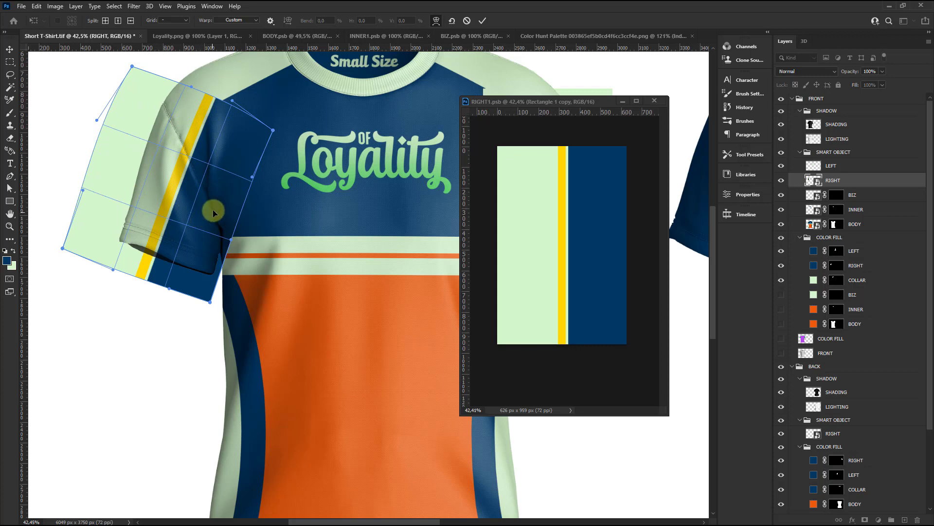
drag(213, 212, 209, 203)
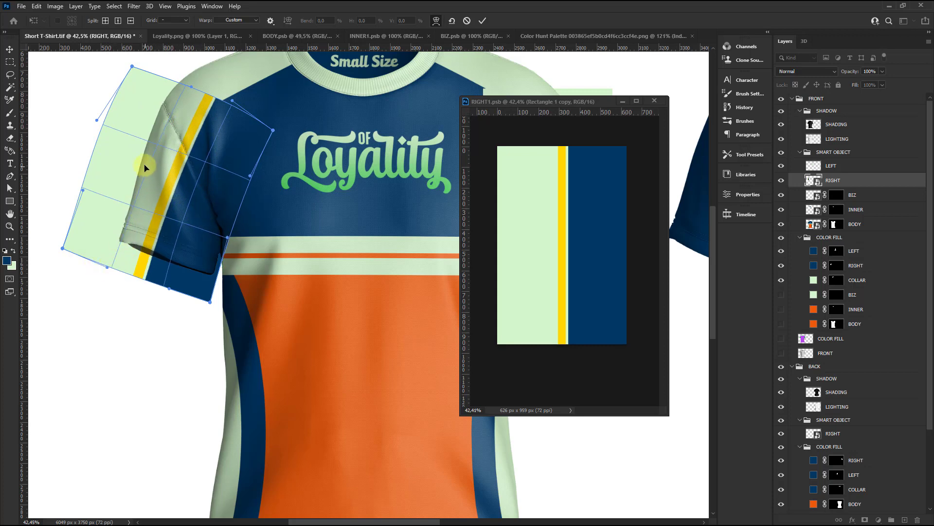
drag(142, 163, 136, 163)
drag(233, 101, 240, 104)
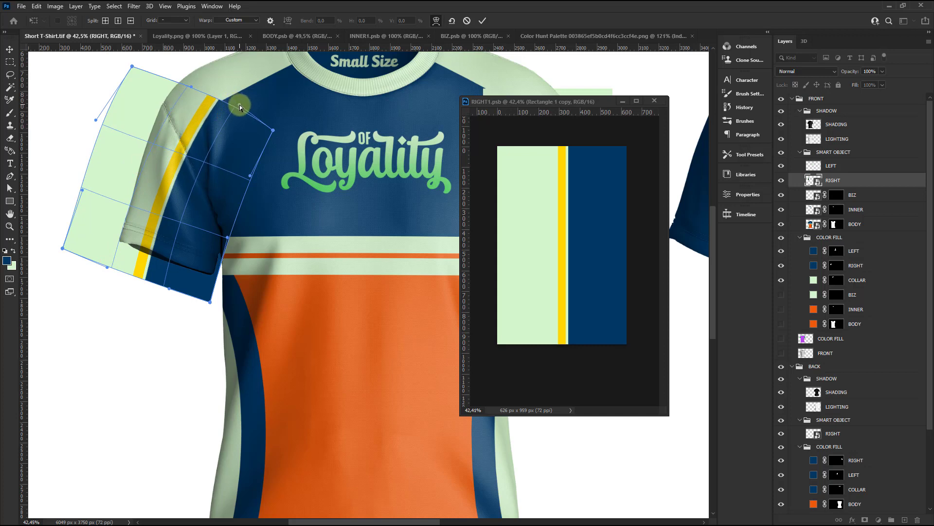
drag(273, 130, 275, 137)
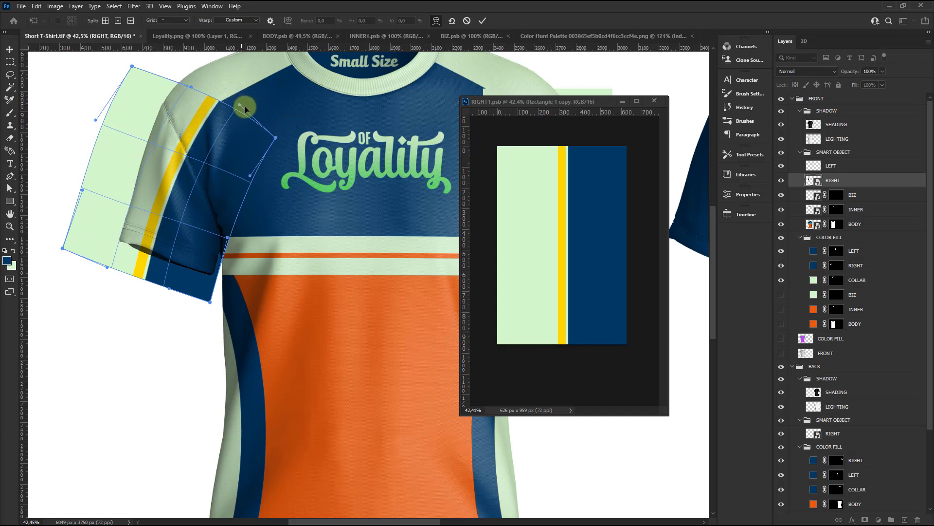
drag(242, 107, 249, 110)
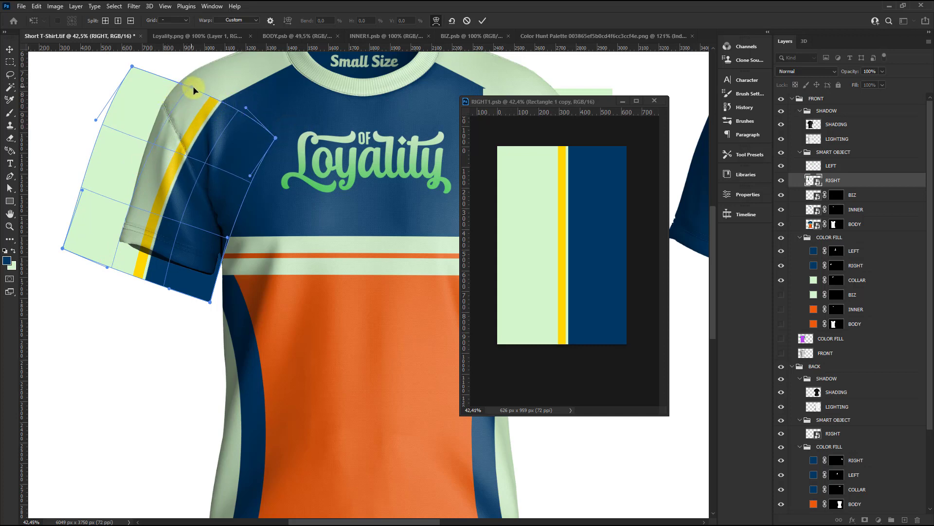
click(483, 20)
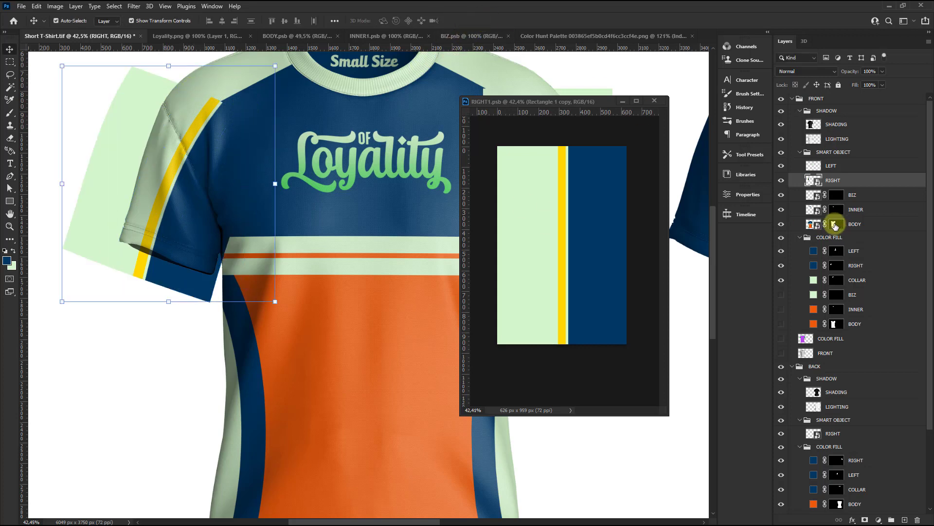
Mask the RIGHT sleeve graphic to the sleeve shape, then disable that mask.
ctrl+click(838, 266)
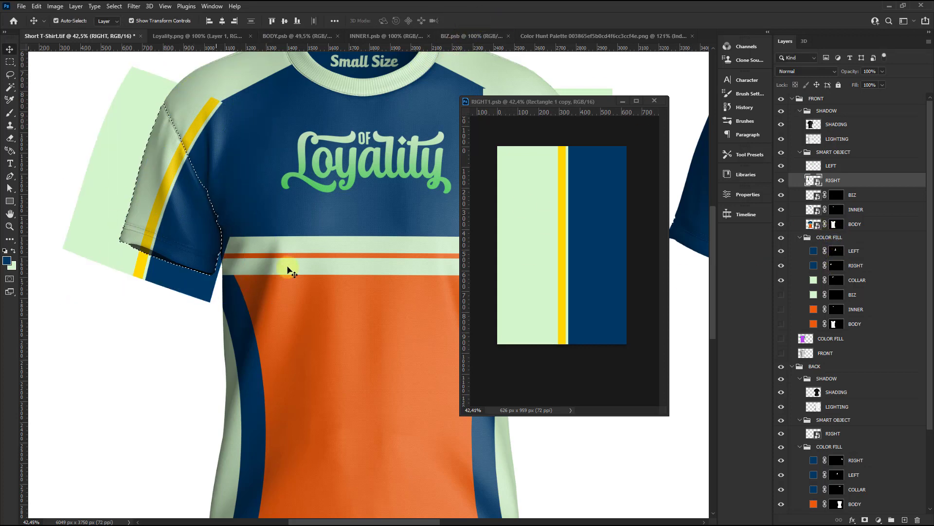
click(864, 520)
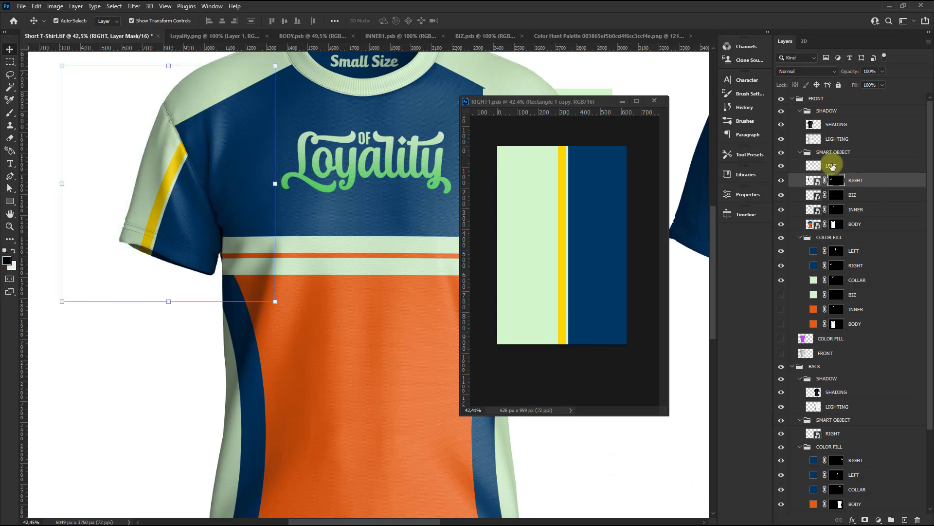
right_click(830, 183)
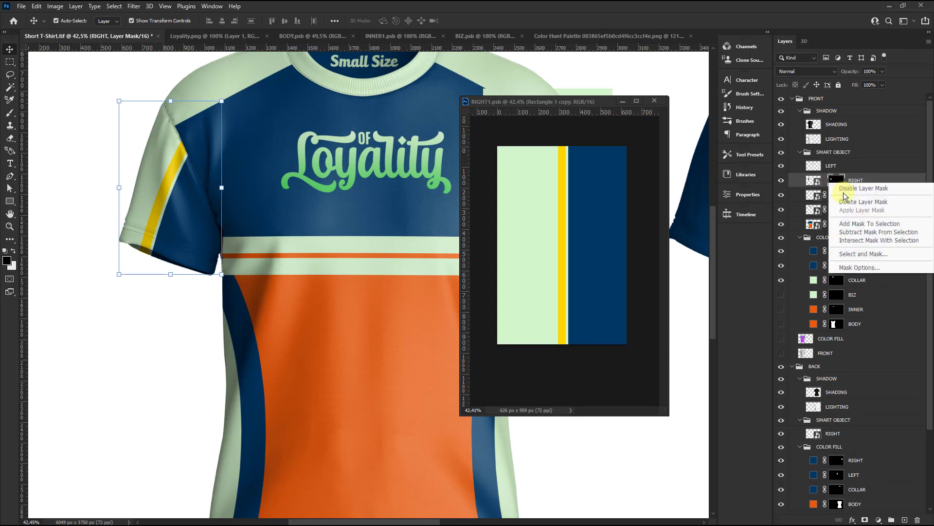
click(846, 189)
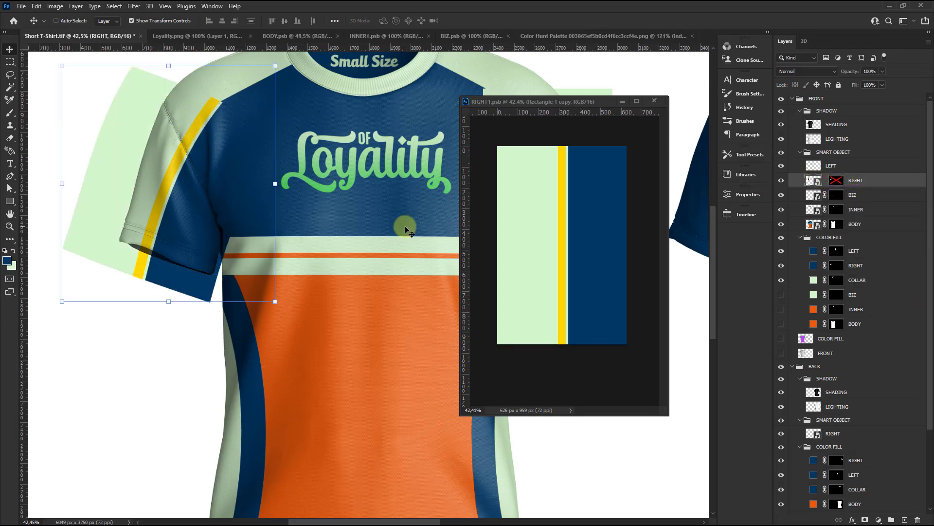
key(ctrl+t)
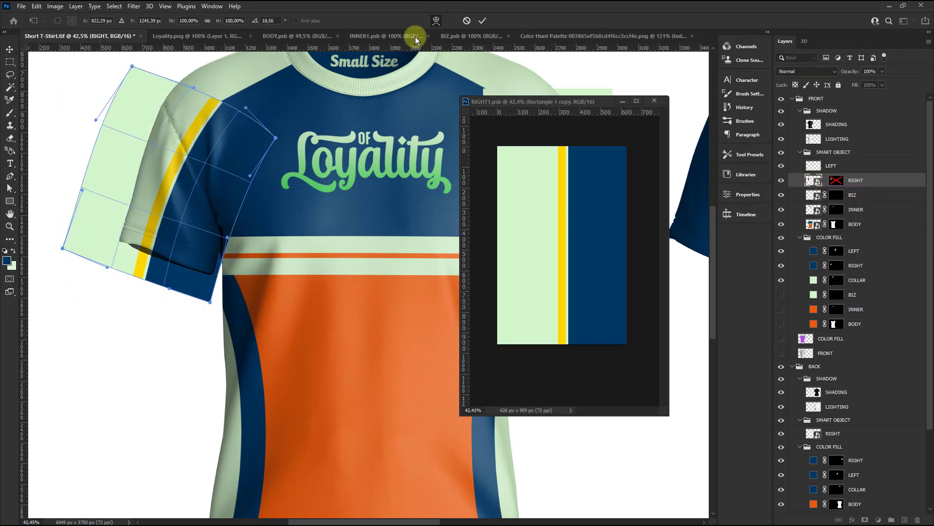
Re-warp the sleeve art, pulling its left edge and top-left corner outward.
click(436, 20)
scroll(132, 166, up, 2)
drag(129, 166, 146, 101)
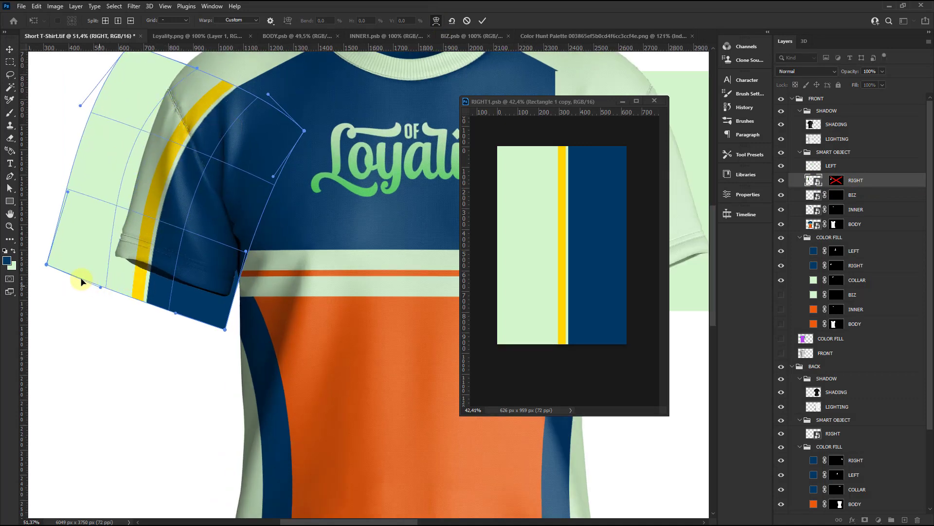
drag(81, 282, 126, 278)
scroll(125, 277, down, 2)
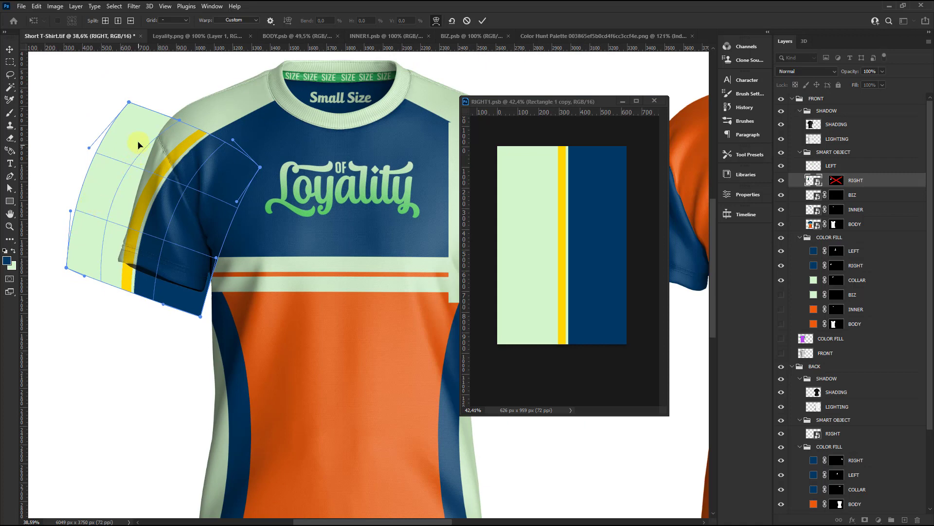
mouse_move(138, 144)
mouse_down()
mouse_move(134, 117)
mouse_move(106, 98)
mouse_up()
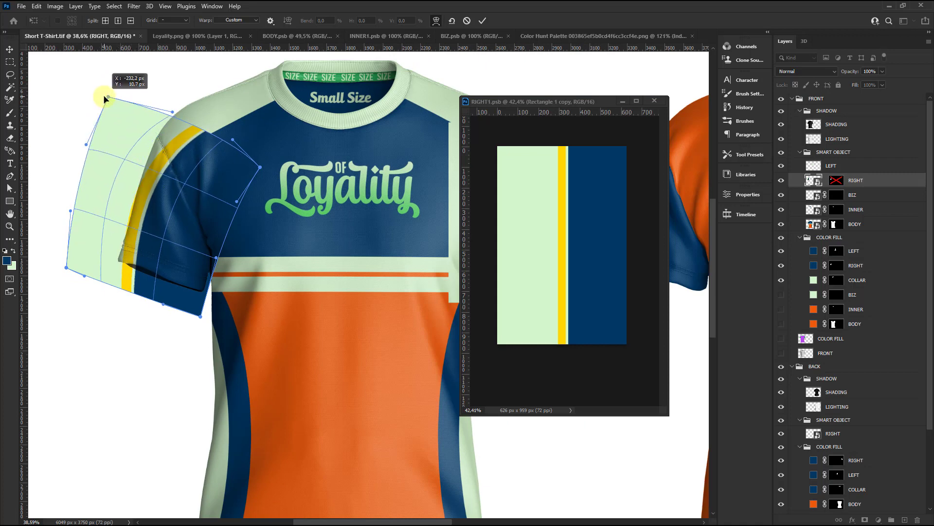
drag(172, 111, 153, 104)
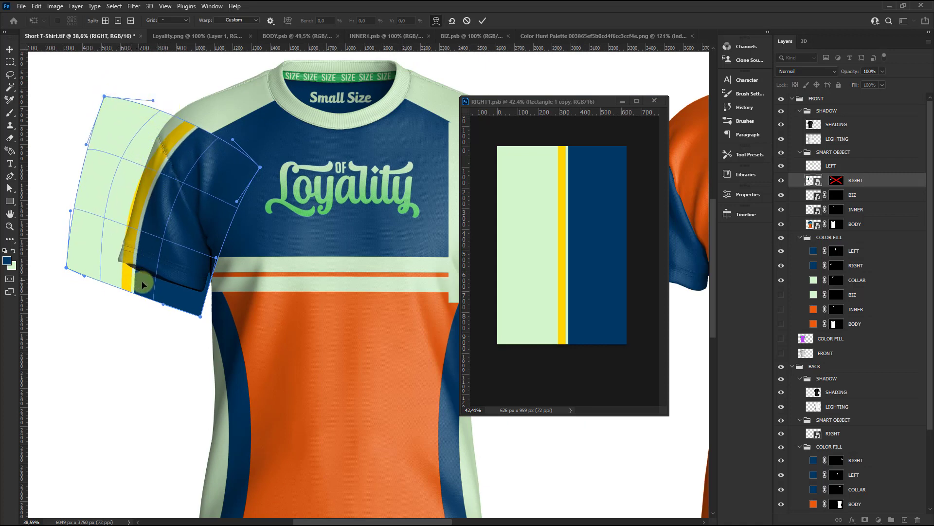
Fine-tune the bottom edge and yellow stripe curve along the sleeve, then apply the warp.
drag(164, 304, 141, 299)
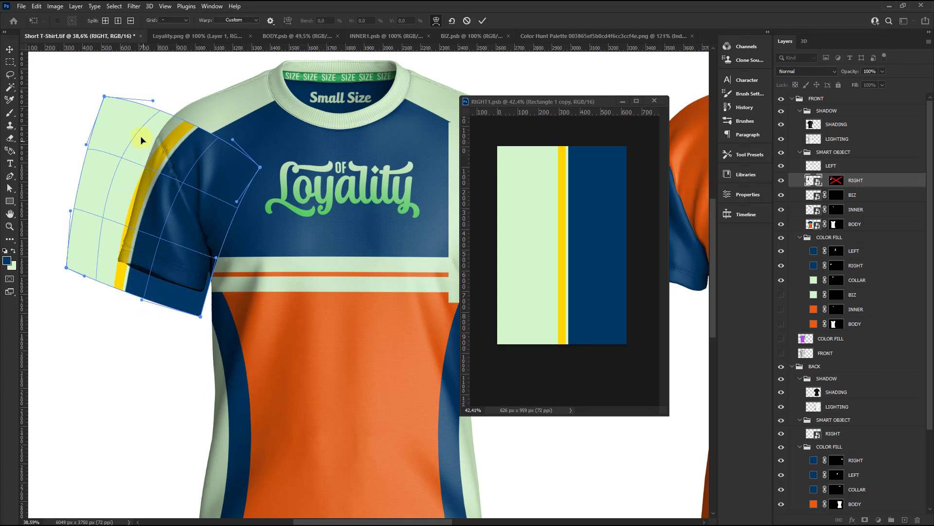
drag(66, 267, 48, 259)
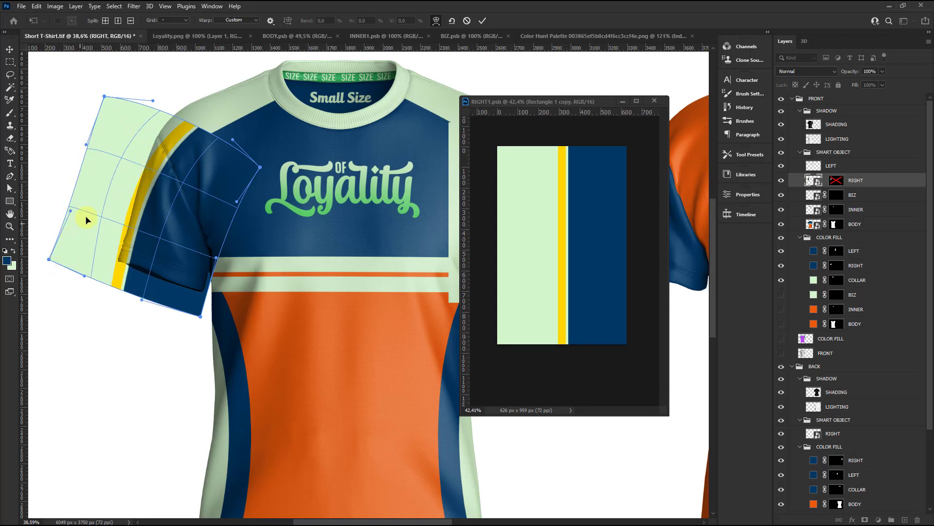
drag(132, 124, 127, 120)
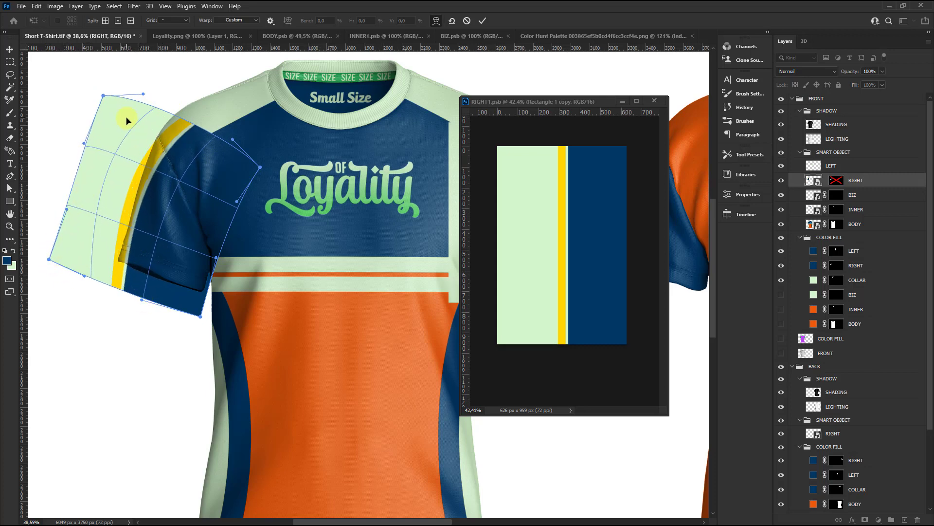
drag(118, 215, 132, 214)
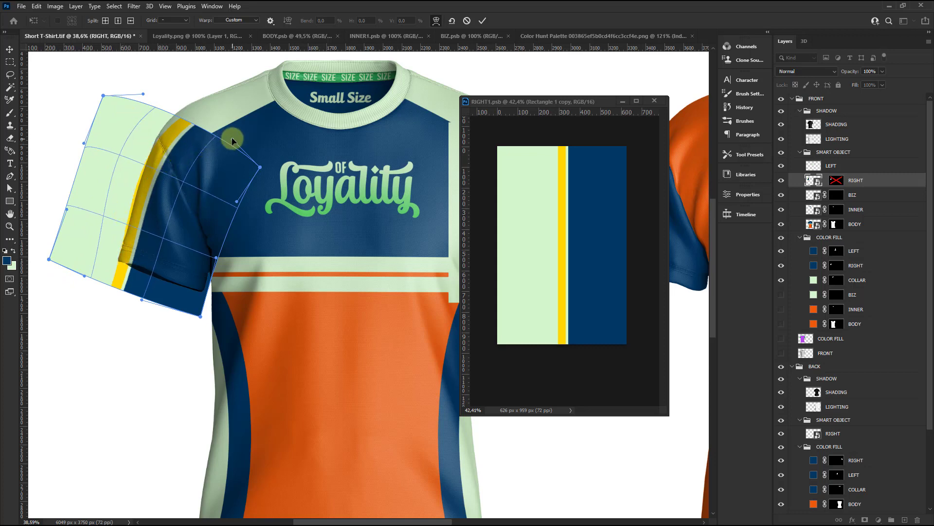
drag(232, 141, 226, 135)
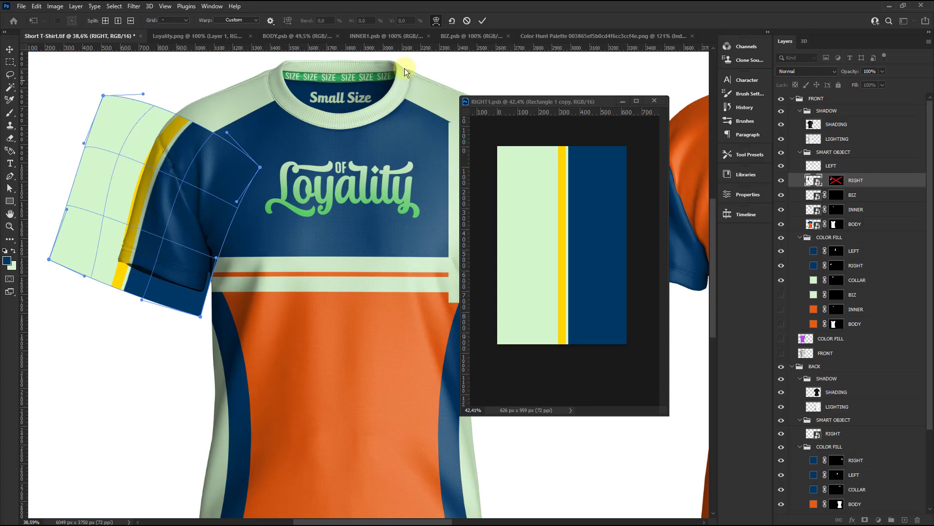
click(483, 21)
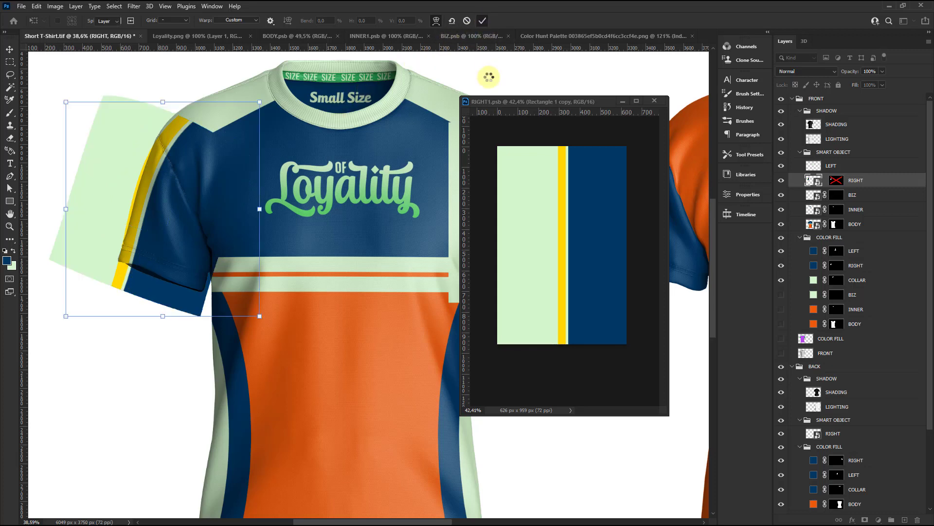
Disable the RIGHT layer mask to reveal the full sleeve art.
click(836, 181)
scroll(249, 246, down, 2)
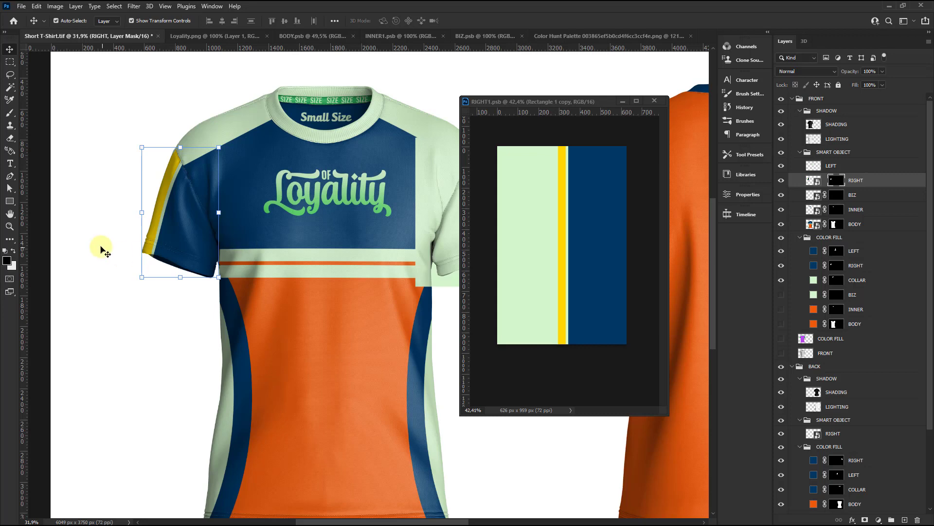
scroll(204, 180, up, 4)
scroll(231, 183, up, 2)
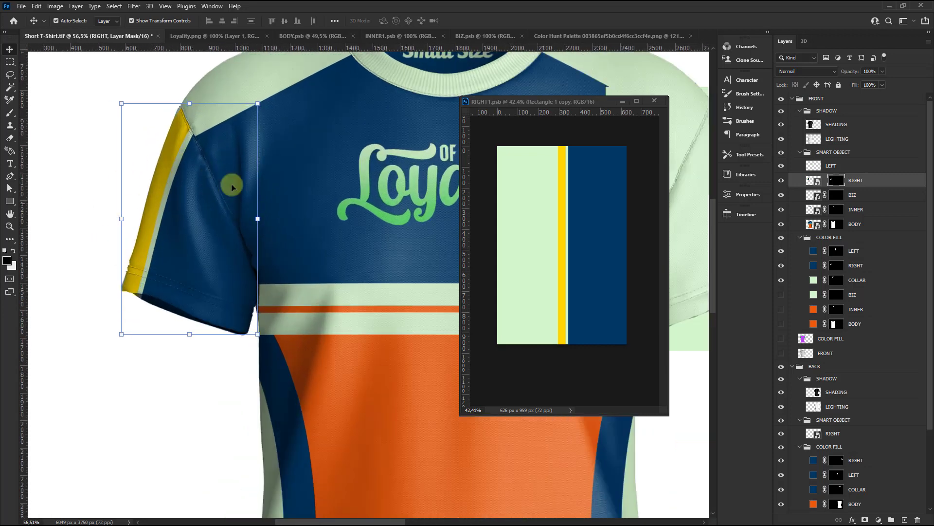
right_click(835, 181)
click(829, 186)
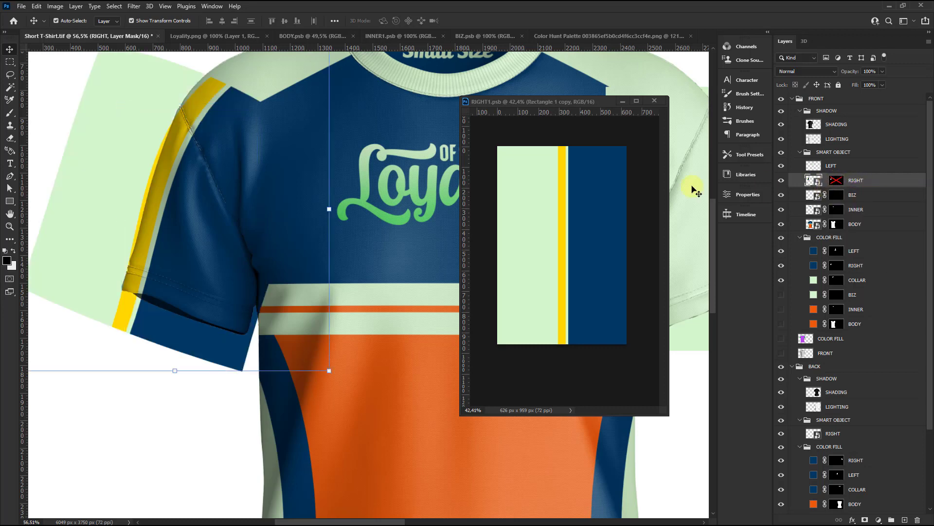
scroll(168, 200, down, 3)
Nudge the sleeve art slightly down and right, then re-enable the RIGHT mask.
key(shift+Down)
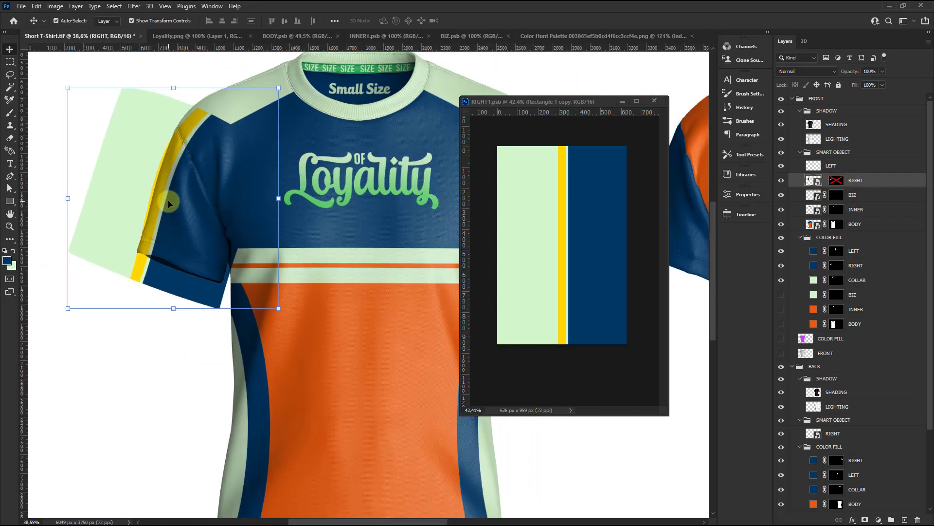
key(shift+Right)
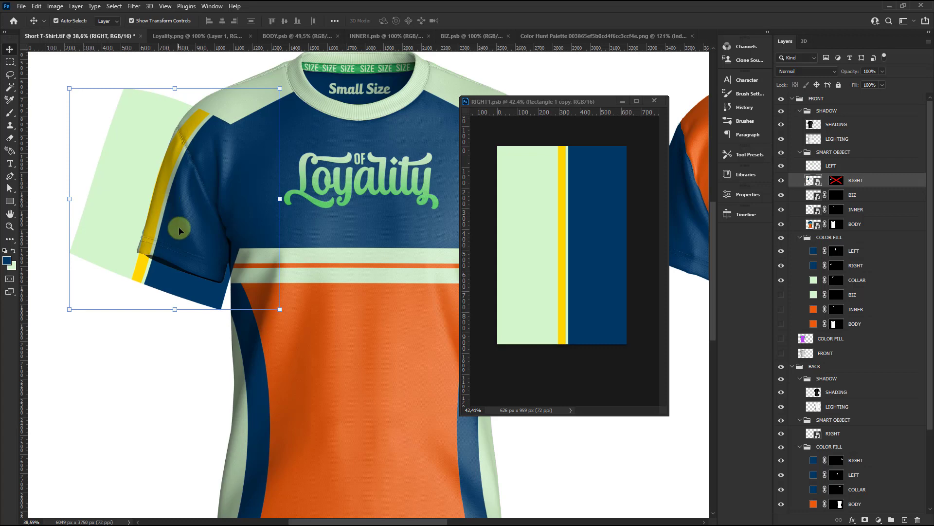
shift+click(831, 183)
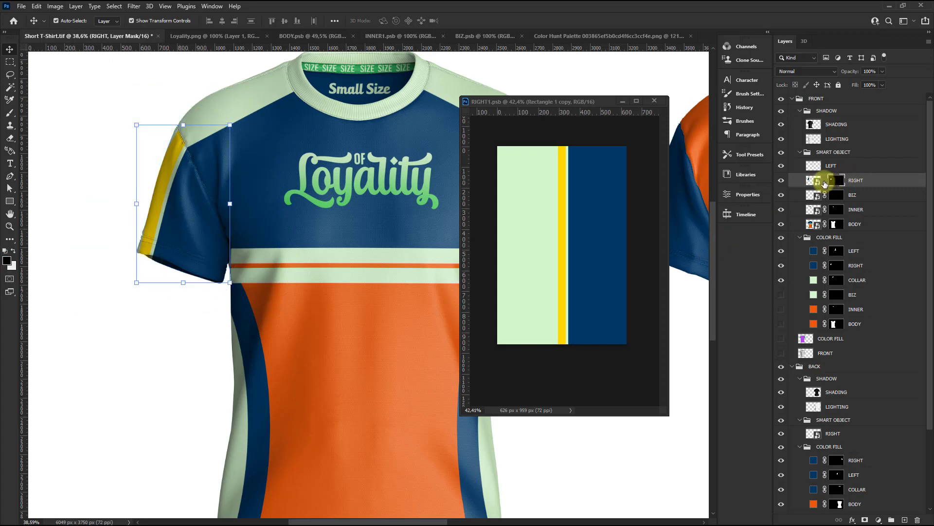
shift+click(831, 181)
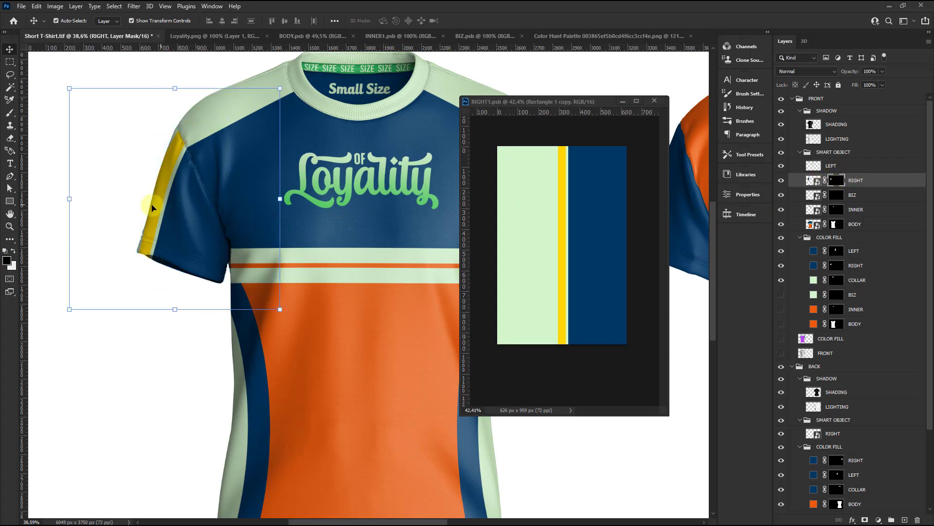
scroll(151, 205, down, 5)
scroll(274, 204, up, 1)
click(550, 213)
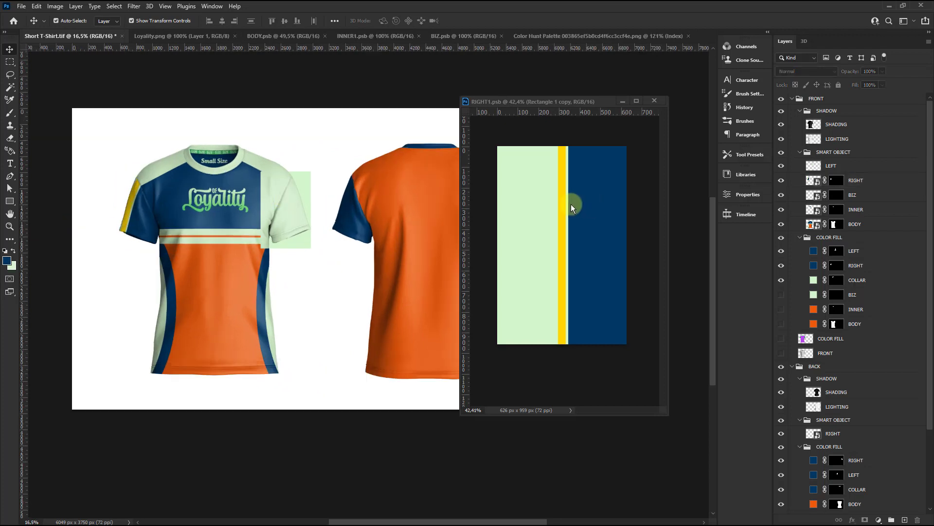
Delete the yellow stripe layer from RIGHT1 and save the sleeve file.
scroll(500, 203, down, 2)
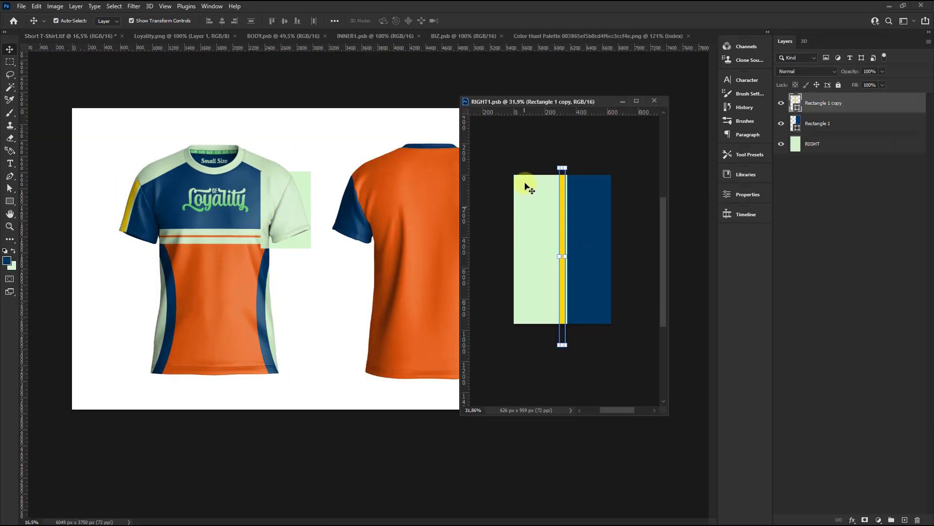
key(Delete)
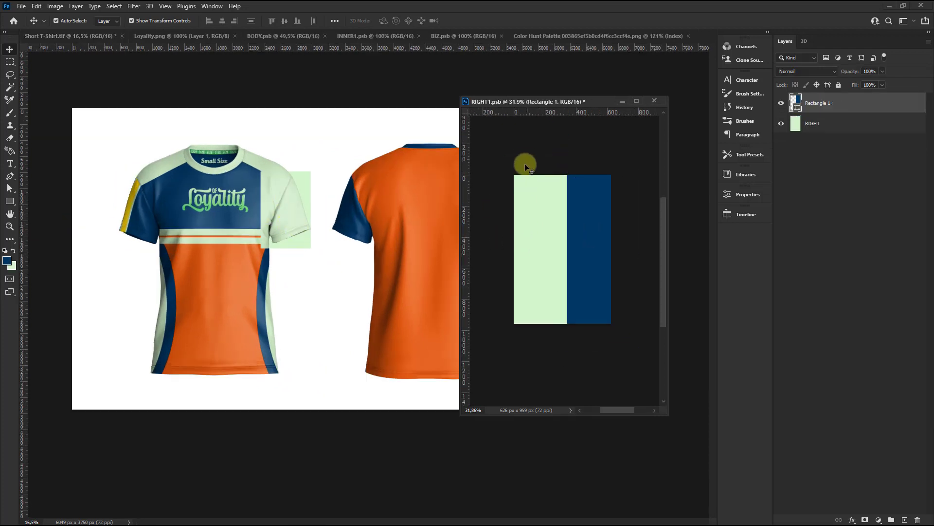
click(527, 168)
key(ctrl+s)
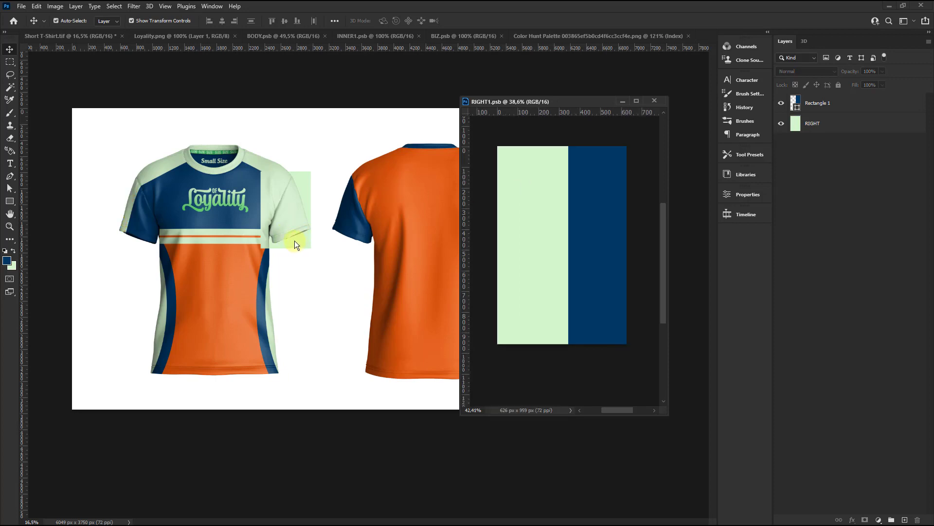
click(255, 198)
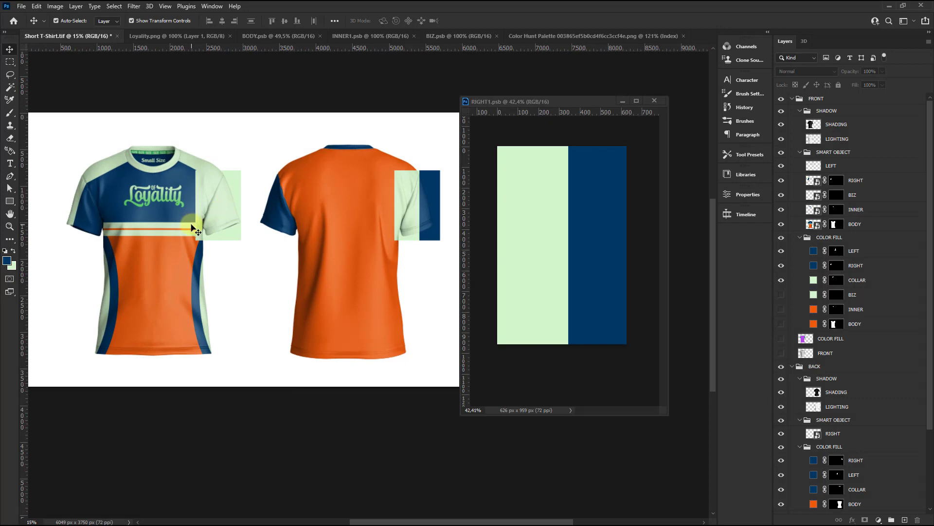
Convert the LEFT sleeve layer to a smart object and open its contents.
click(239, 200)
scroll(238, 199, up, 1)
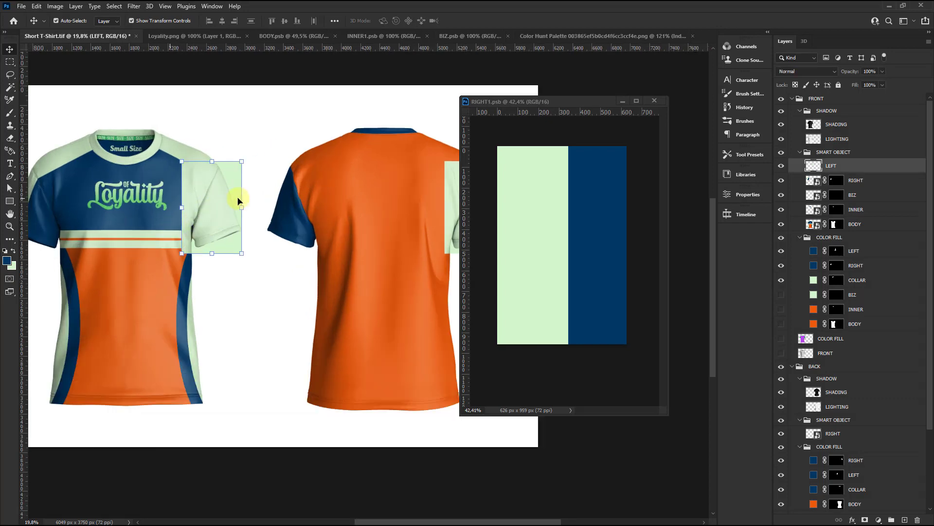
right_click(839, 167)
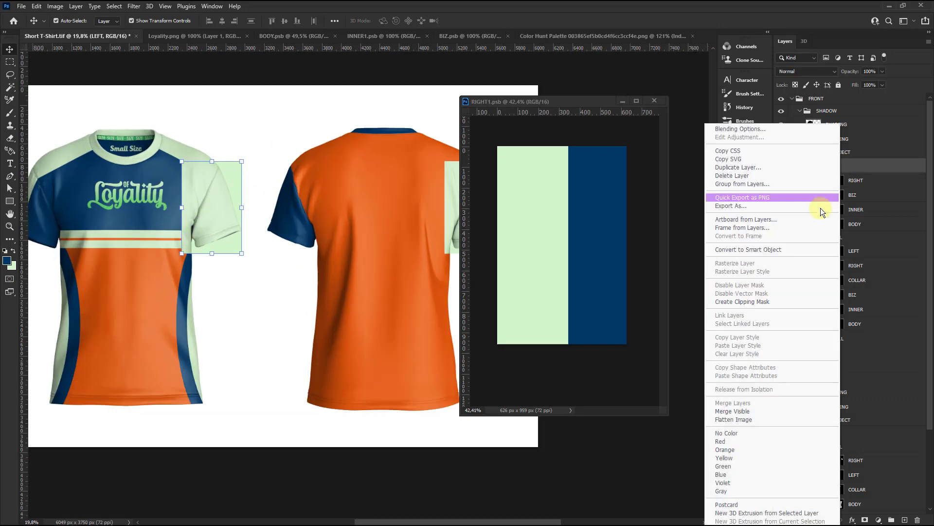
click(741, 250)
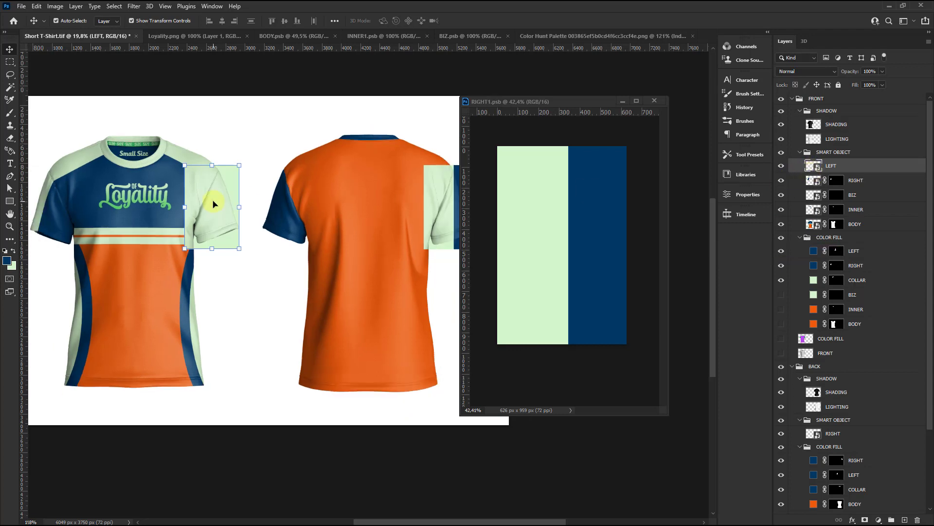
scroll(213, 202, down, 1)
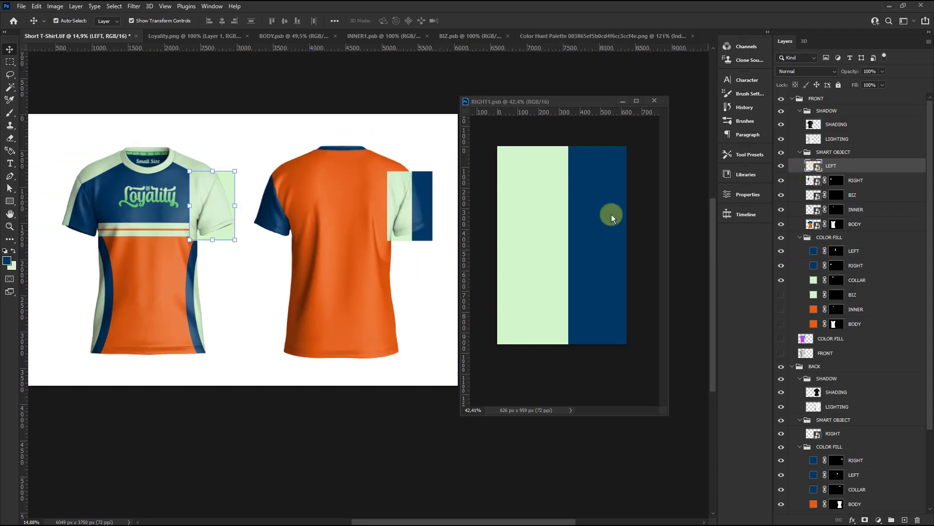
double_click(817, 166)
scroll(230, 135, down, 2)
scroll(215, 167, down, 1)
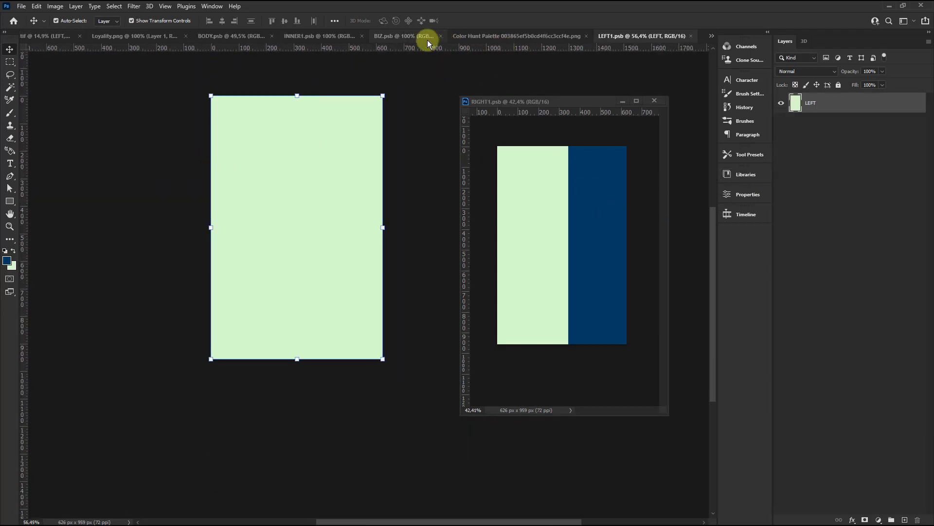
In RIGHT1, rasterize Rectangle 1 and crop away the navy overflow beyond the canvas.
click(554, 194)
click(823, 124)
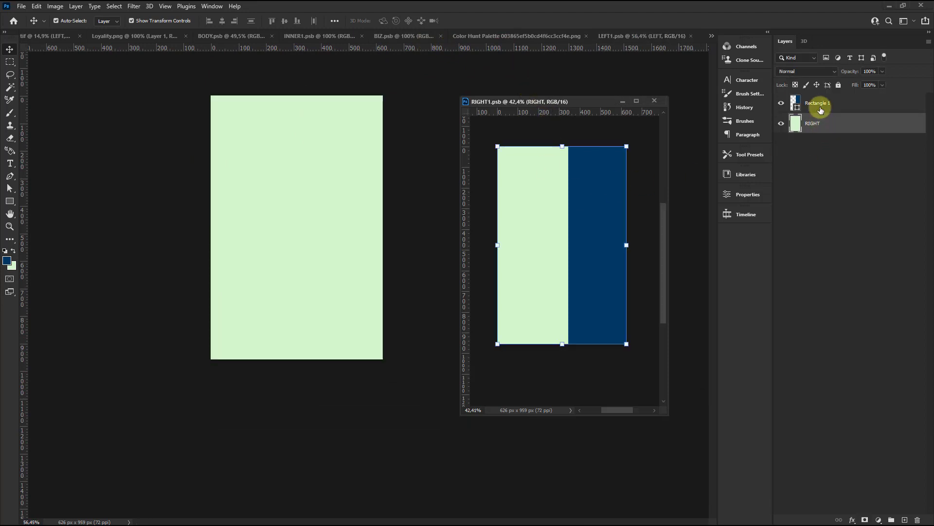
right_click(821, 108)
click(777, 185)
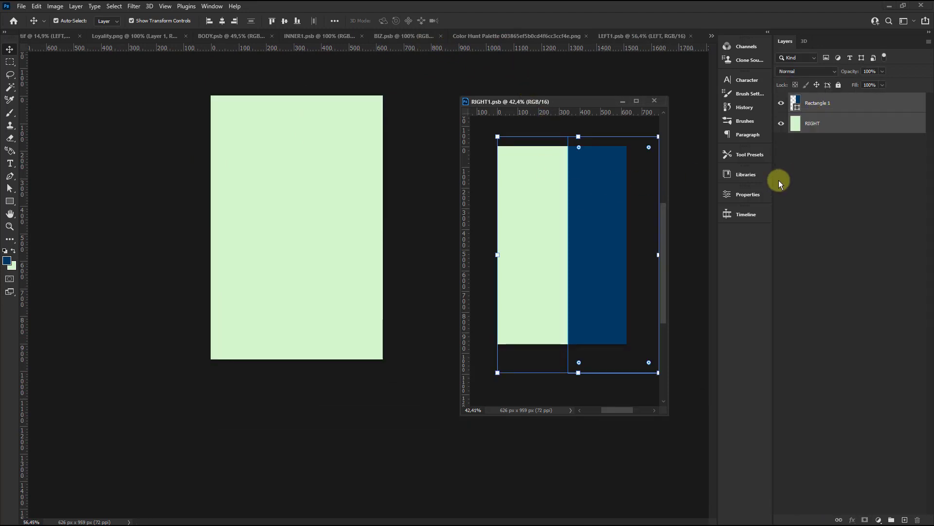
click(822, 102)
right_click(822, 103)
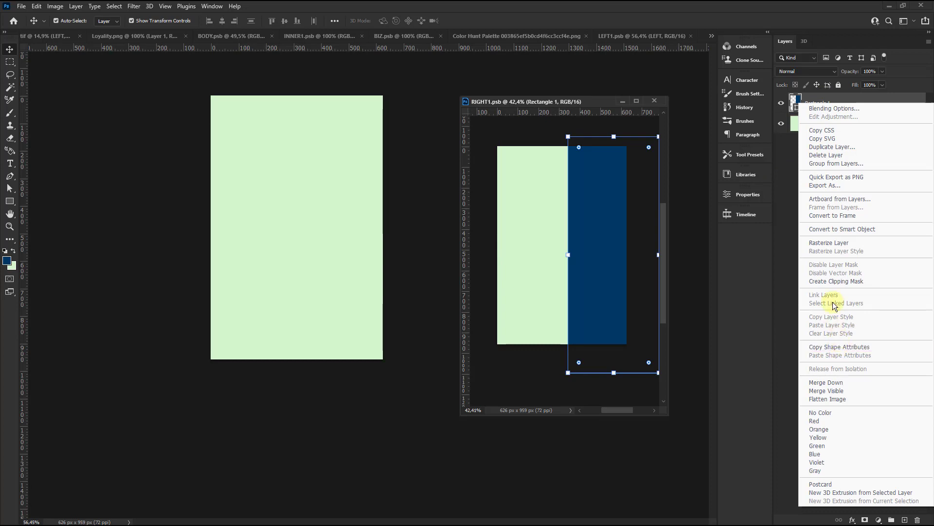
click(831, 244)
key(c)
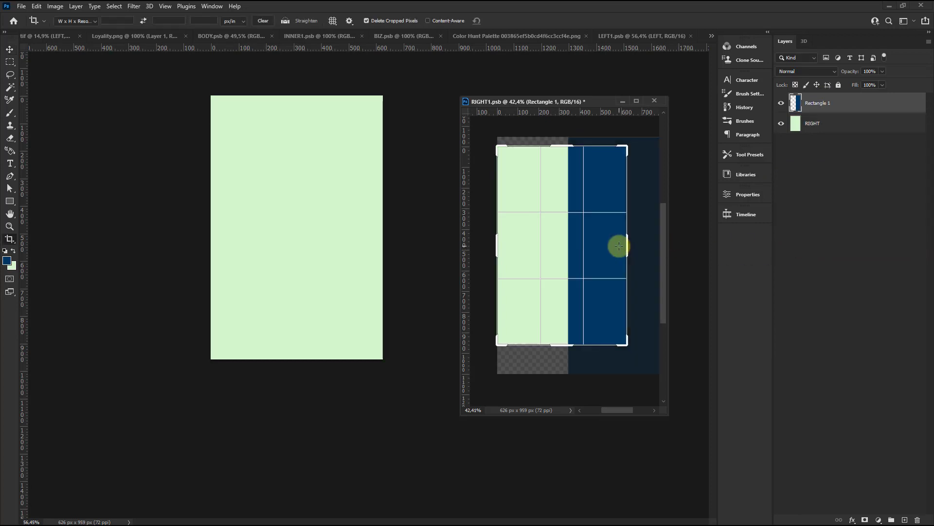
click(619, 247)
click(512, 18)
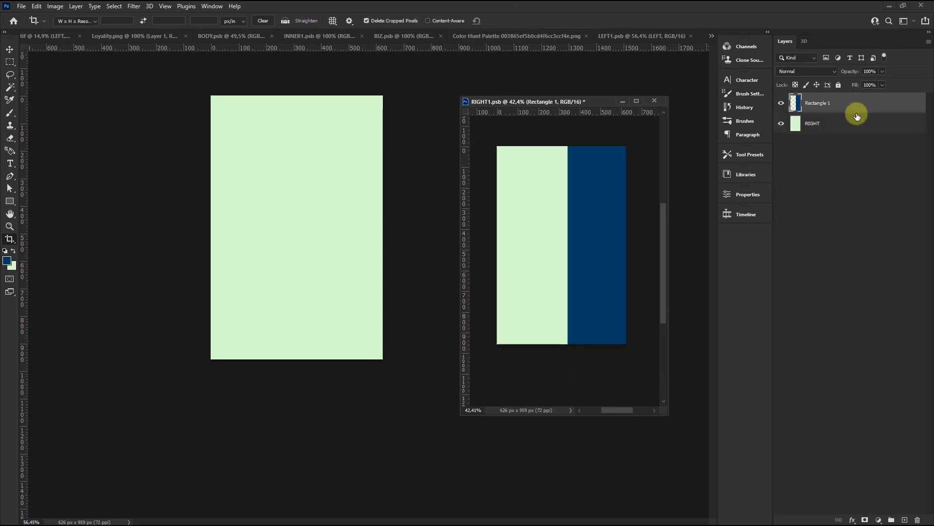
Merge the mint and navy rectangles and copy the result into LEFT1.
right_click(824, 120)
click(843, 397)
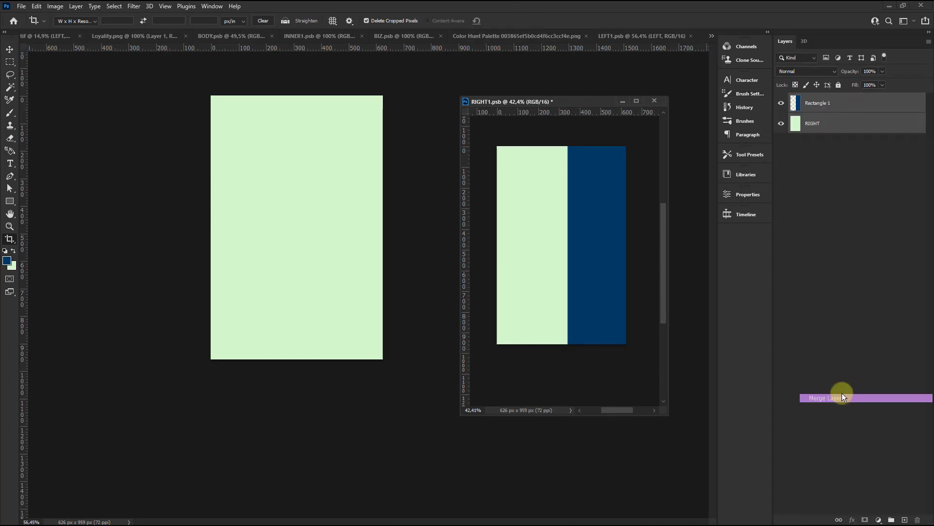
click(9, 49)
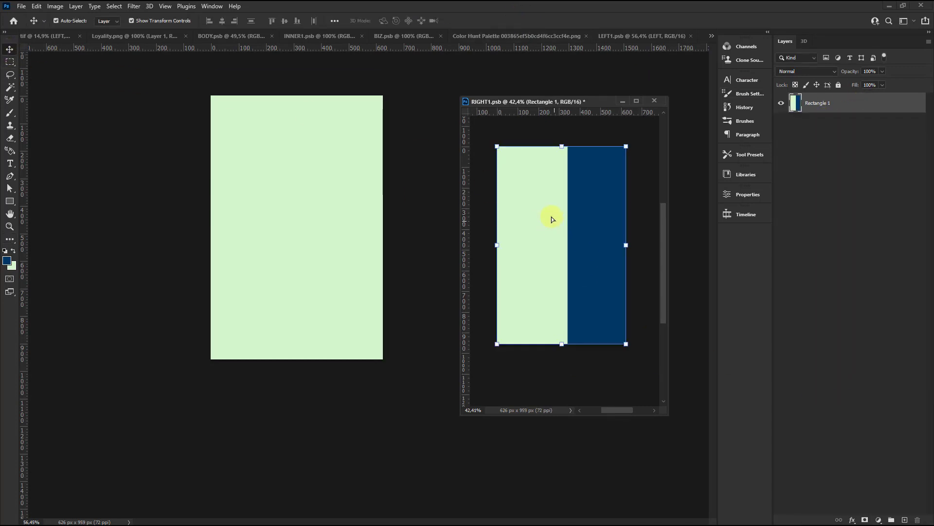
mouse_move(551, 217)
mouse_down()
mouse_move(302, 215)
mouse_move(309, 199)
mouse_up()
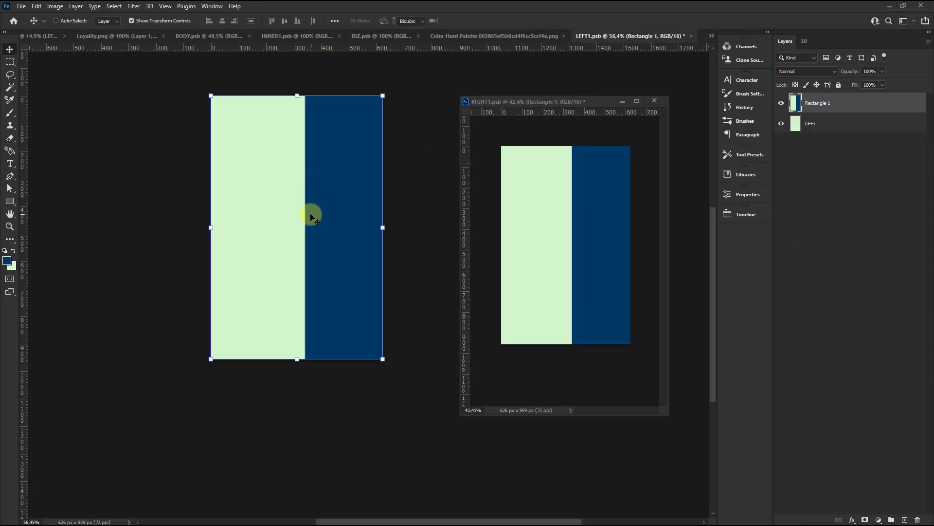
Flip the two-tone rectangle horizontally and save LEFT1.
key(ctrl+t)
right_click(310, 215)
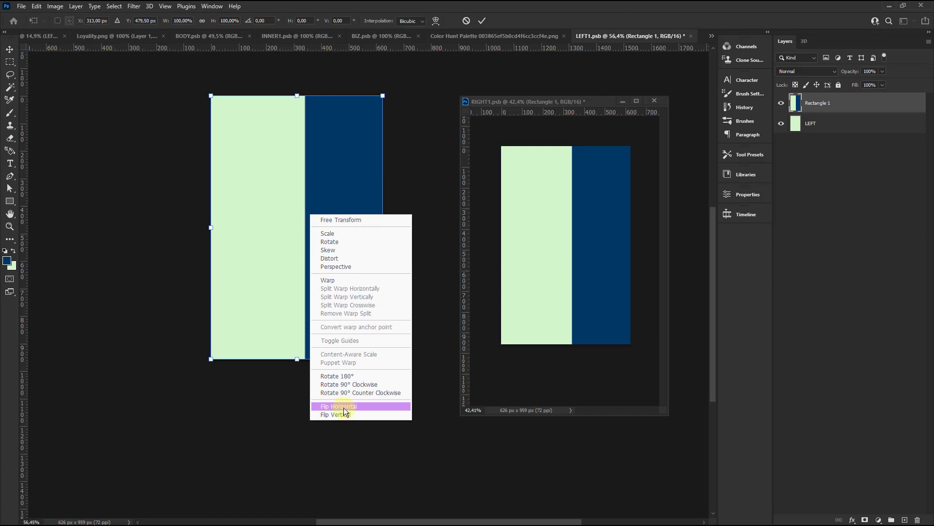
click(344, 408)
click(482, 21)
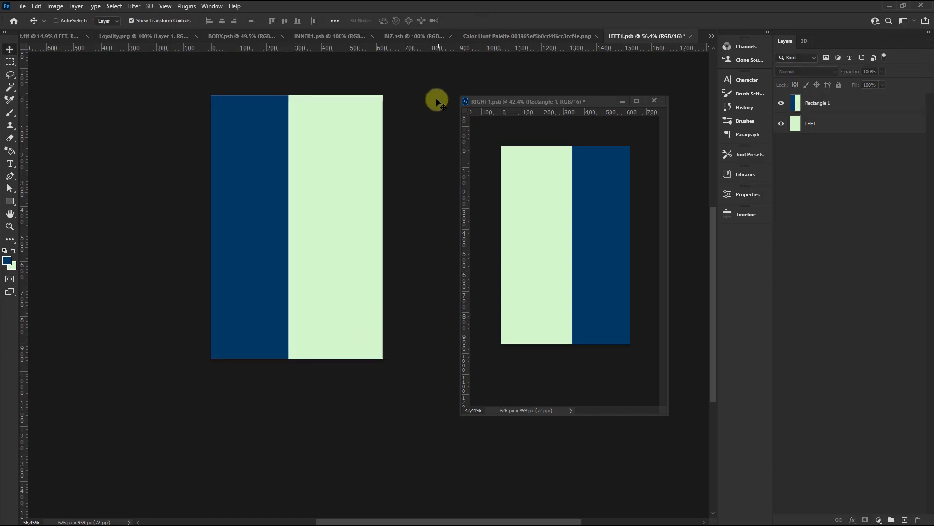
key(ctrl+s)
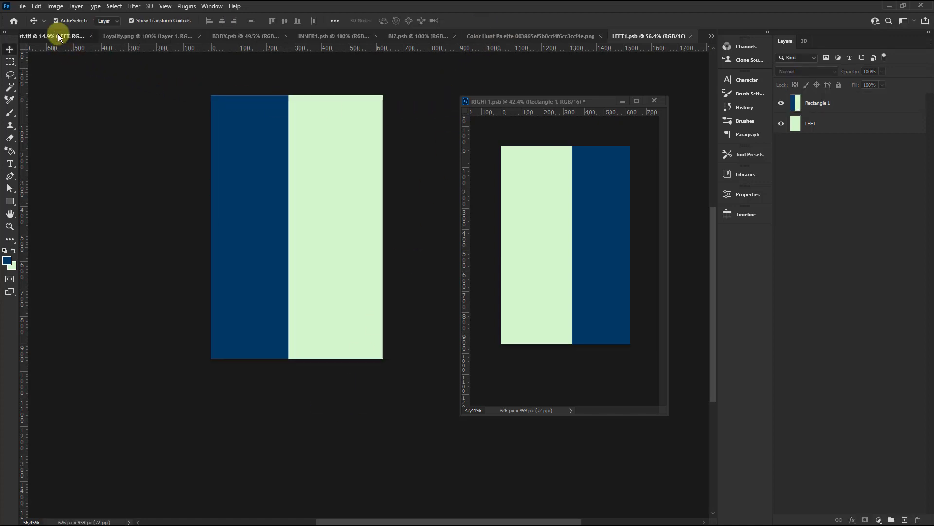
Close the RIGHT1 sleeve document, keeping its changes.
click(58, 35)
scroll(202, 214, up, 3)
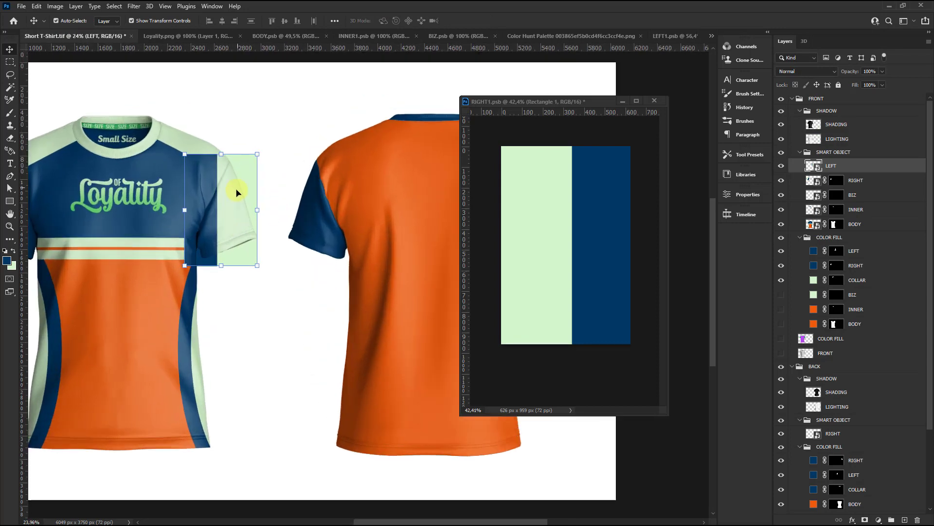
click(654, 101)
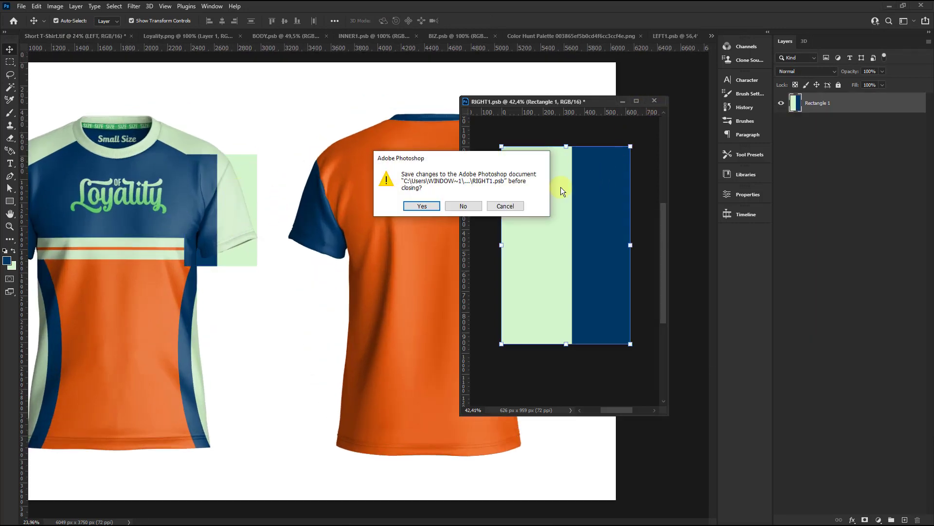
click(421, 206)
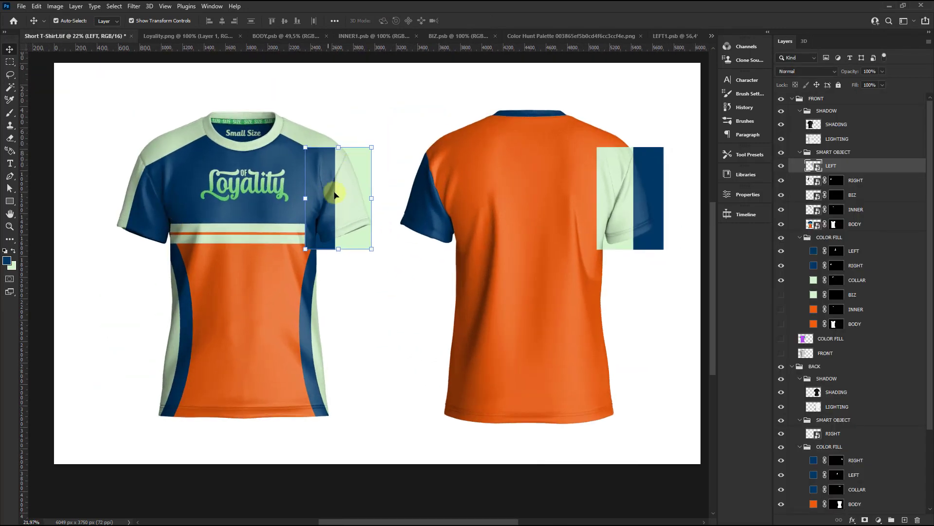
scroll(362, 190, up, 2)
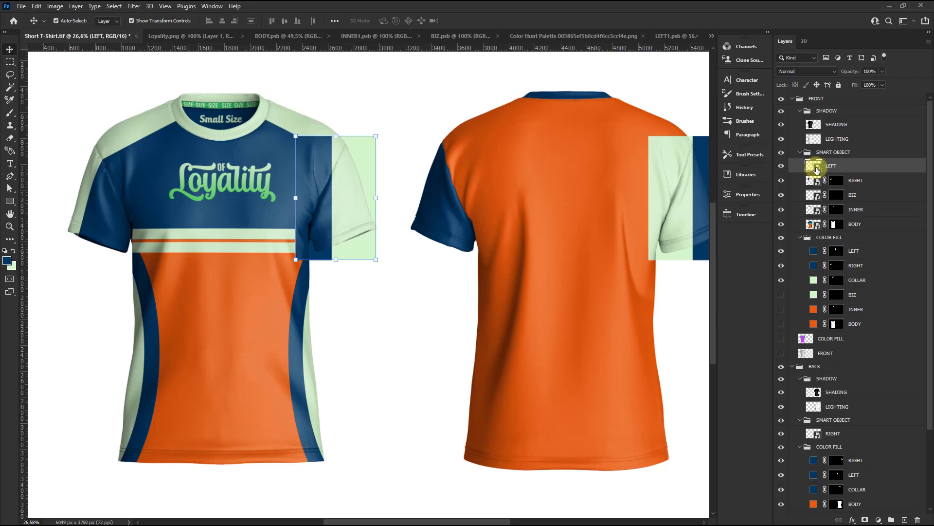
In the LEFT smart object, draw a thin vertical strip and fill it yellow.
double_click(816, 168)
click(10, 201)
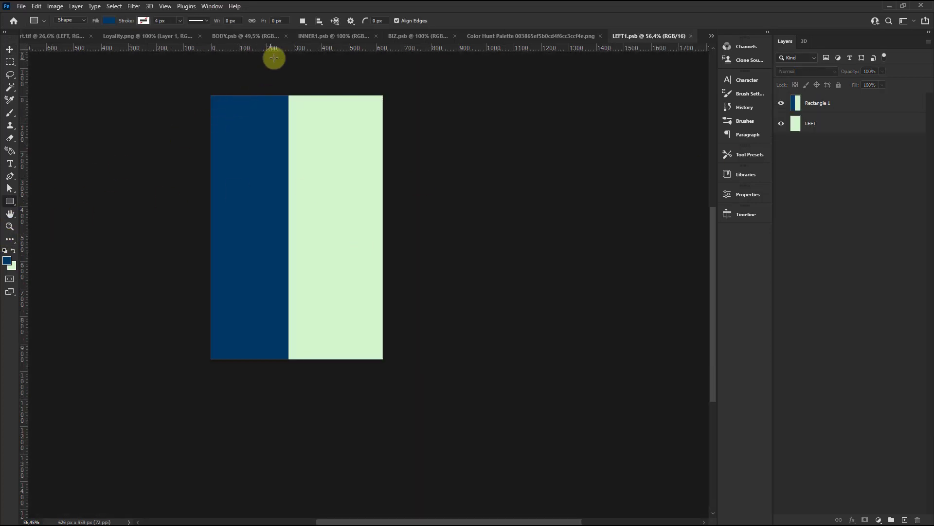
drag(274, 57, 275, 376)
click(643, 293)
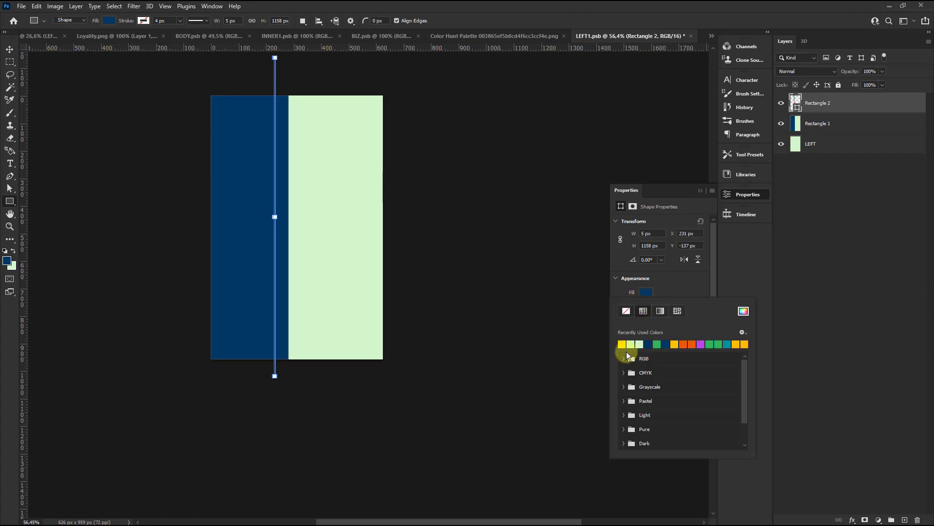
Widen the yellow strip, centre it horizontally on the canvas, and save LEFT1.
click(9, 50)
scroll(257, 213, up, 3)
scroll(290, 224, up, 1)
drag(285, 220, 295, 220)
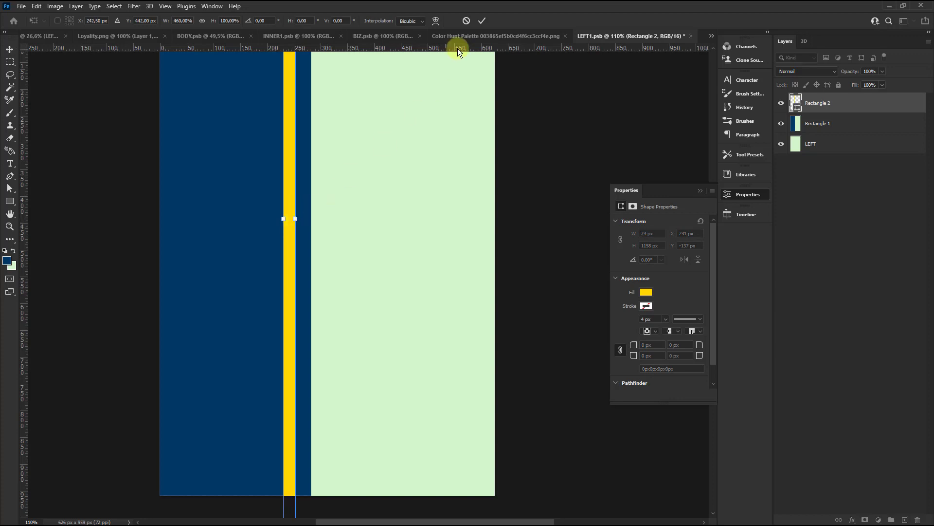
text(242)
key(Return)
scroll(333, 222, down, 3)
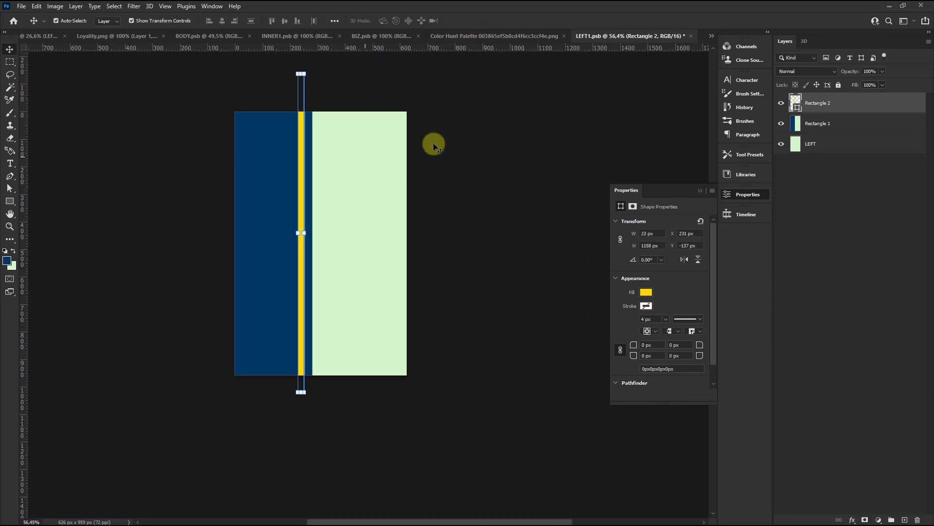
click(223, 21)
click(483, 148)
key(ctrl+s)
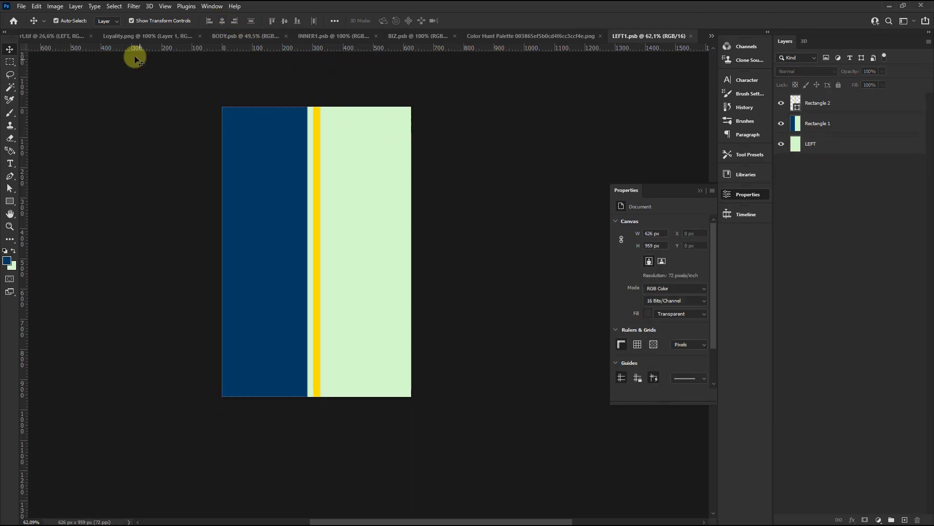
click(48, 36)
Rotate the left sleeve artwork to about -20°.
scroll(341, 160, up, 2)
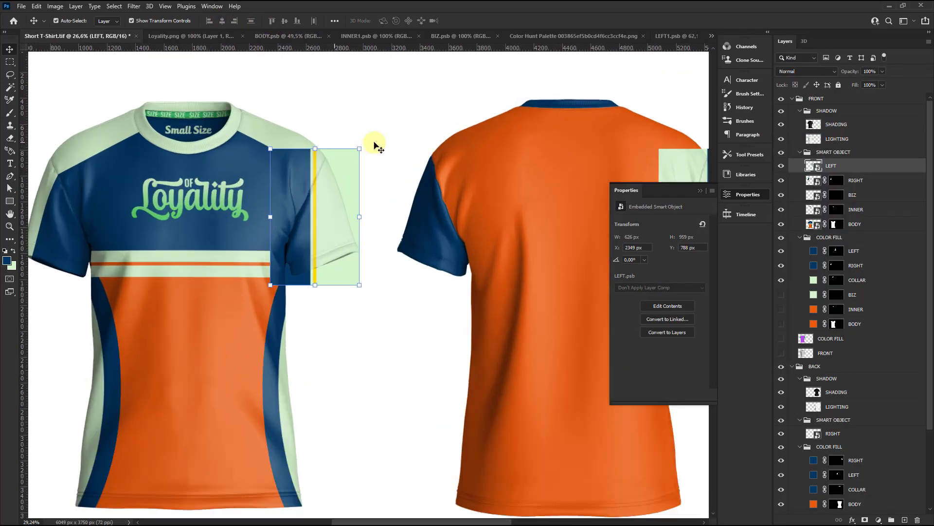
key(ctrl+t)
drag(365, 141, 340, 121)
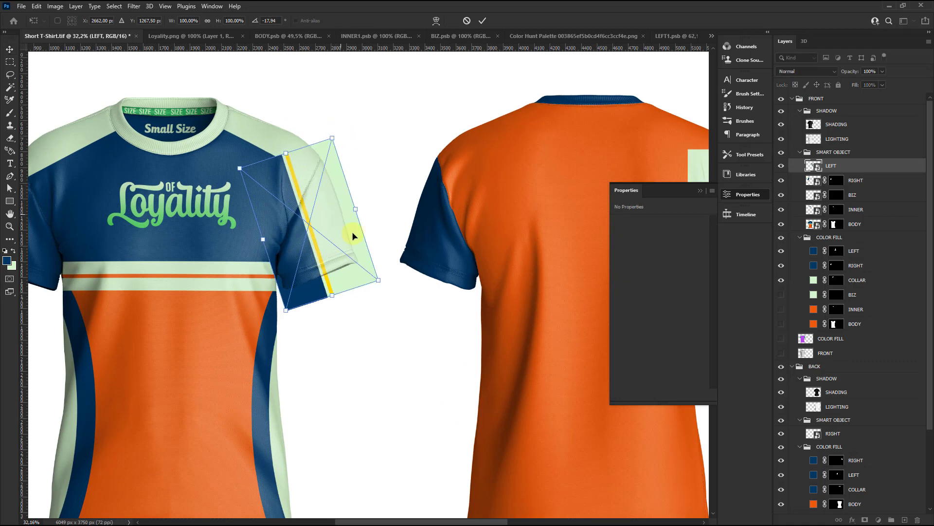
drag(392, 285, 394, 281)
scroll(392, 280, down, 2)
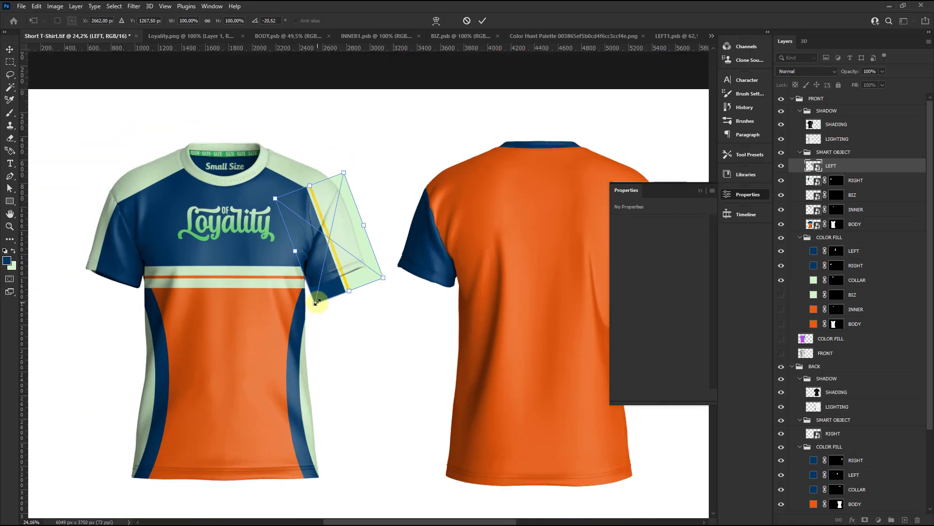
Warp the artwork's right edge, top corner and bottom edge onto the sleeve.
click(437, 21)
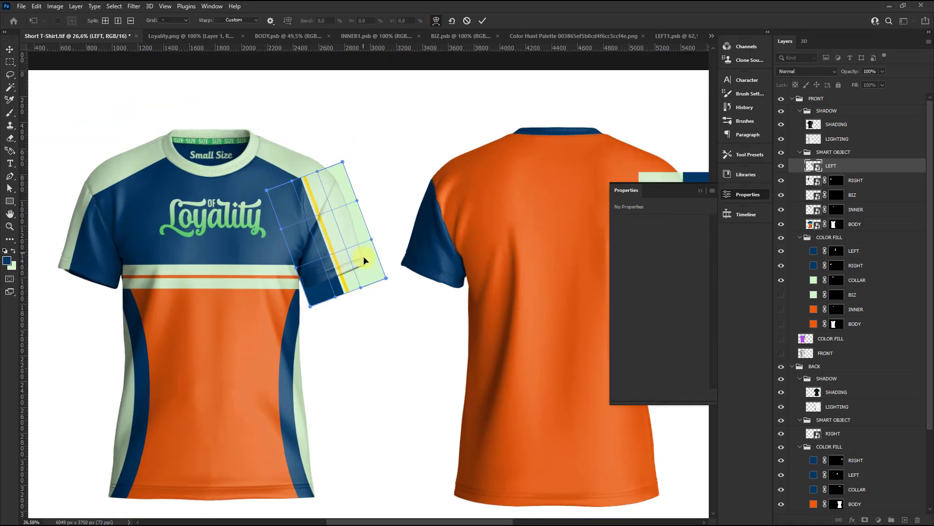
scroll(370, 273, up, 2)
drag(389, 284, 400, 277)
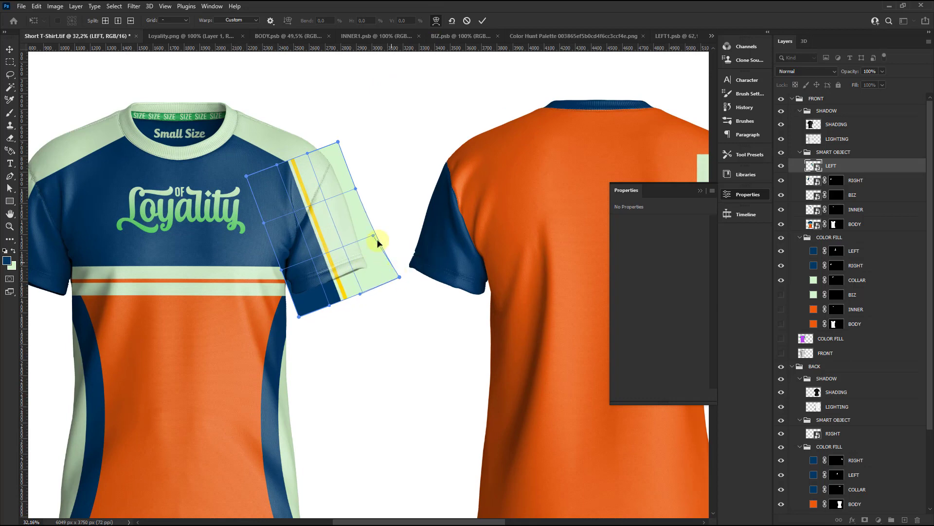
scroll(352, 195, up, 2)
drag(357, 202, 374, 196)
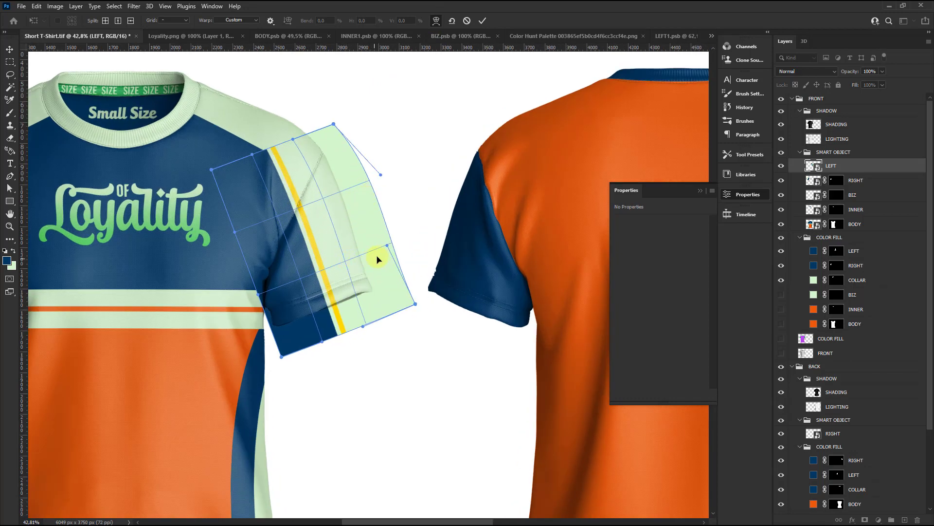
drag(377, 259, 382, 250)
drag(342, 155, 344, 154)
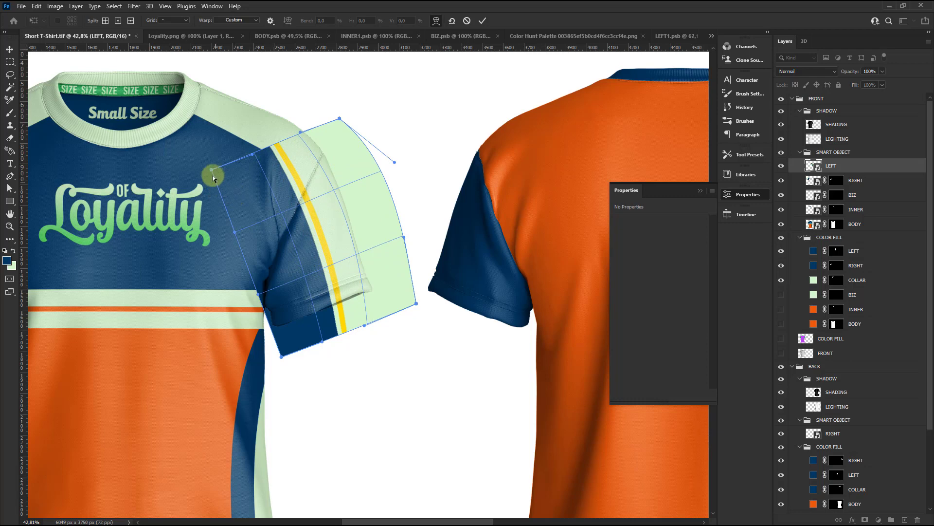
drag(213, 181, 217, 196)
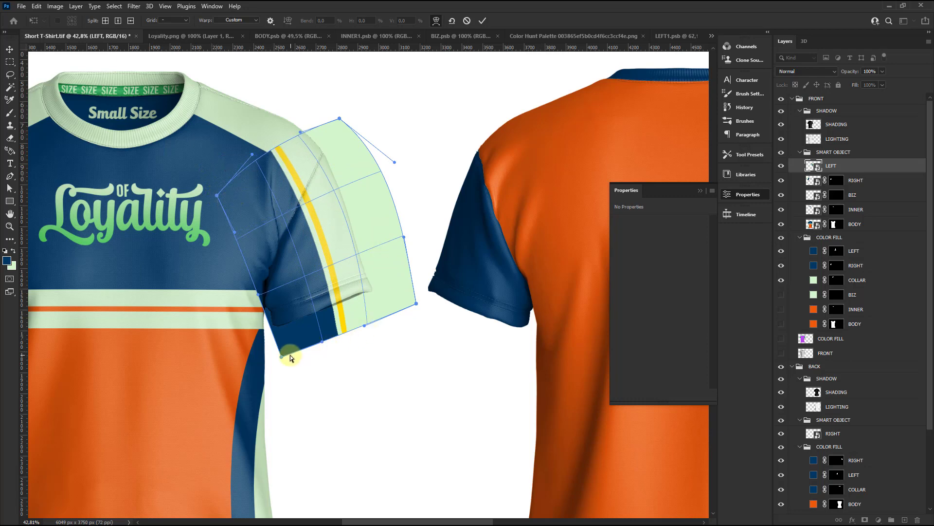
drag(340, 334, 435, 294)
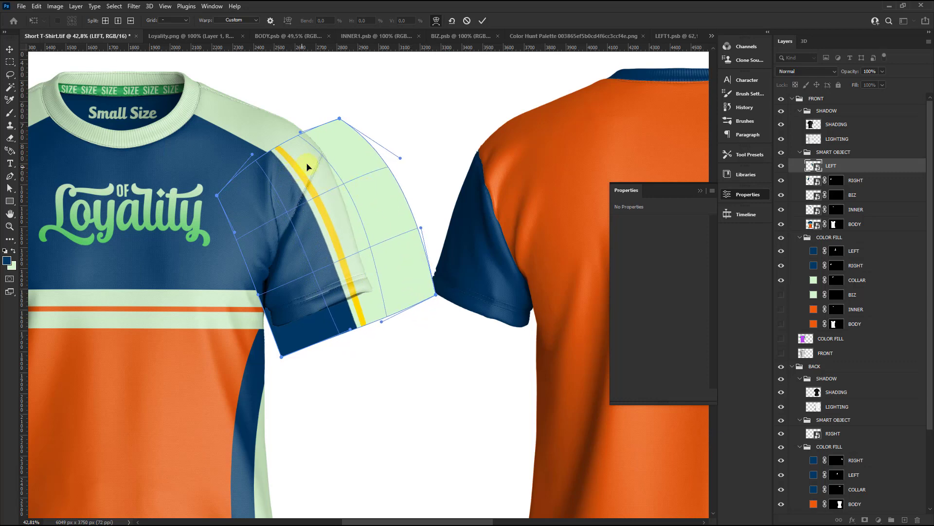
Bend the yellow stripe rightward along the sleeve and over the shoulder seam.
drag(306, 167, 353, 149)
drag(342, 117, 366, 110)
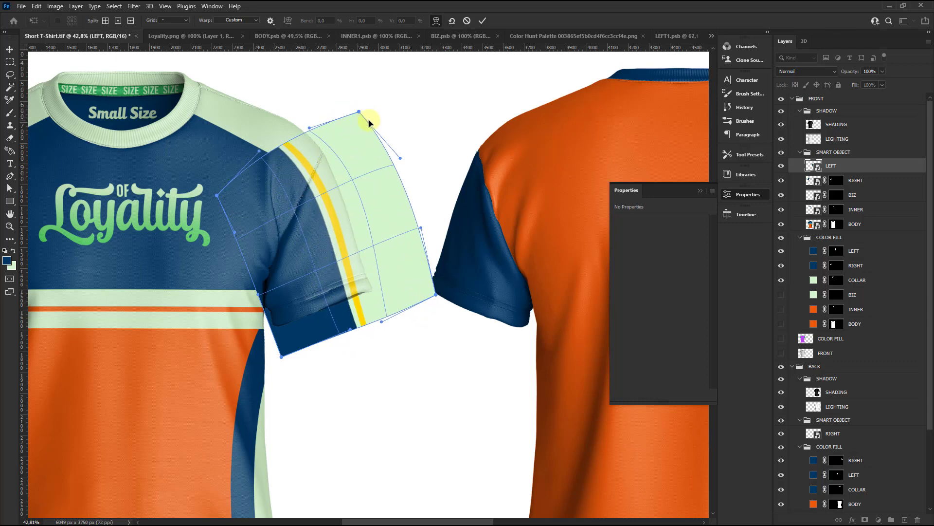
drag(393, 228, 398, 220)
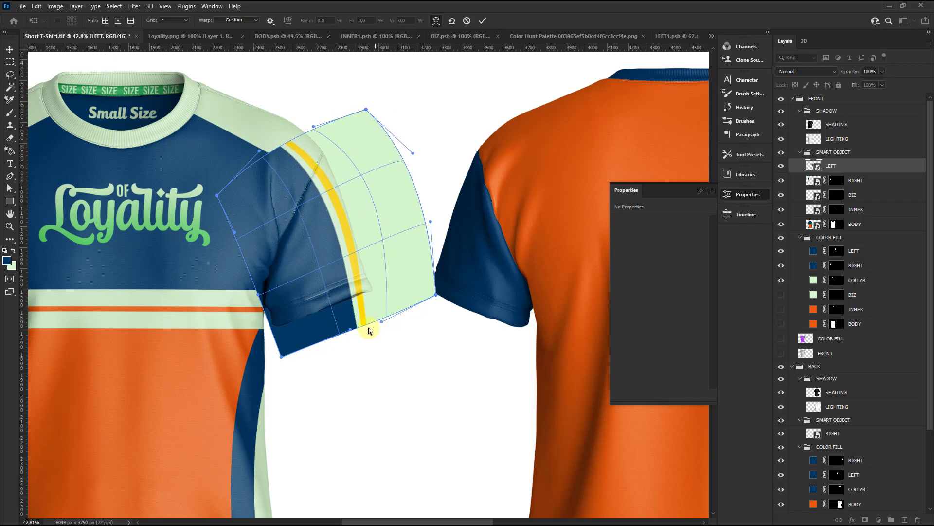
drag(357, 329, 438, 294)
scroll(314, 154, up, 1)
scroll(319, 141, up, 1)
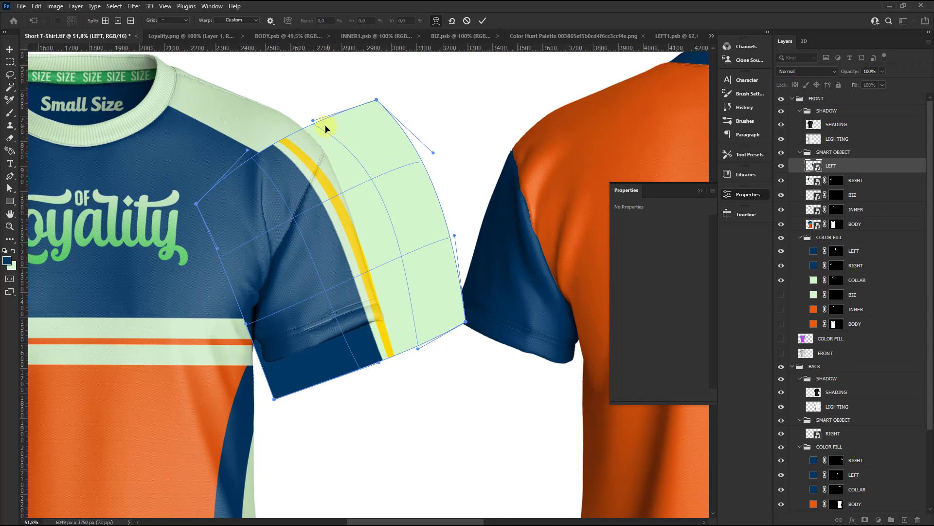
Refine the upper-left area and left corner to follow the seam, then commit the warp.
drag(320, 119, 394, 93)
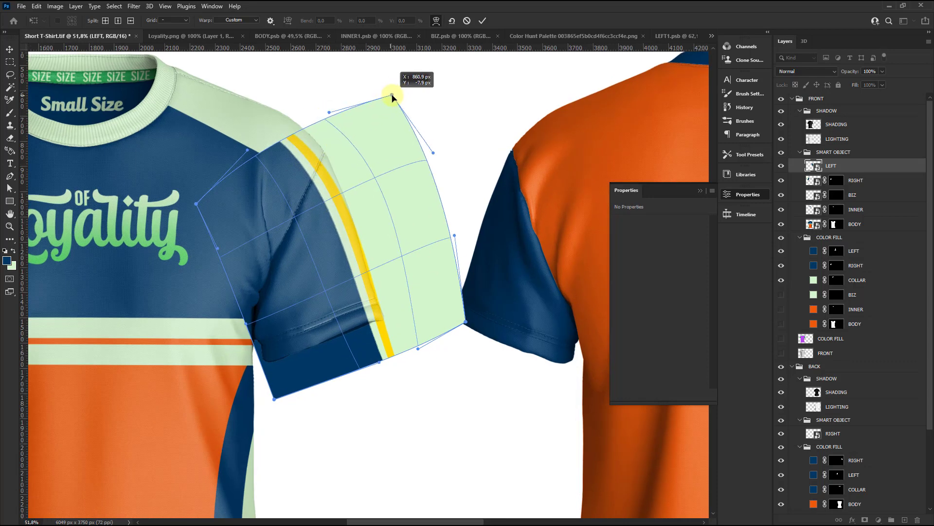
drag(365, 133, 370, 130)
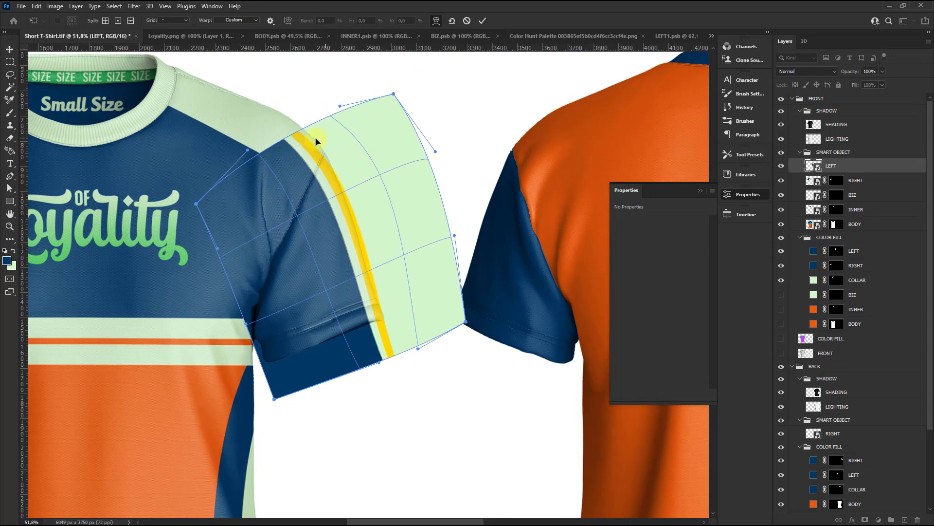
drag(250, 155, 257, 143)
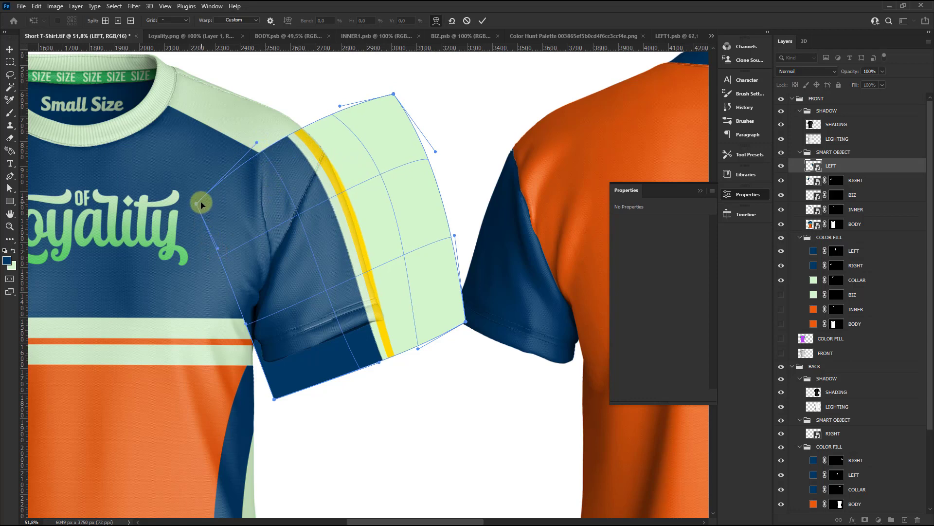
drag(201, 204, 204, 215)
scroll(331, 272, down, 2)
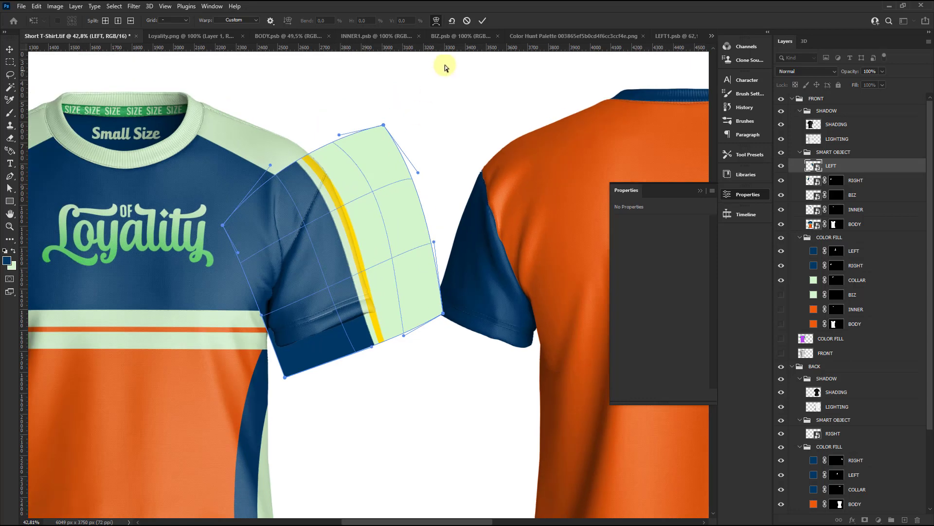
click(482, 21)
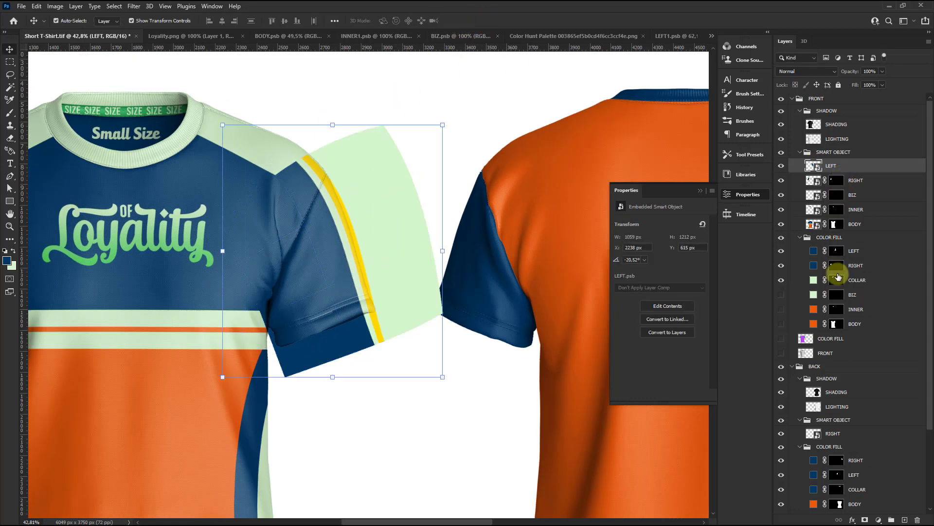
Mask the sleeve design to the front left sleeve shape, then temporarily disable the mask.
ctrl+click(837, 251)
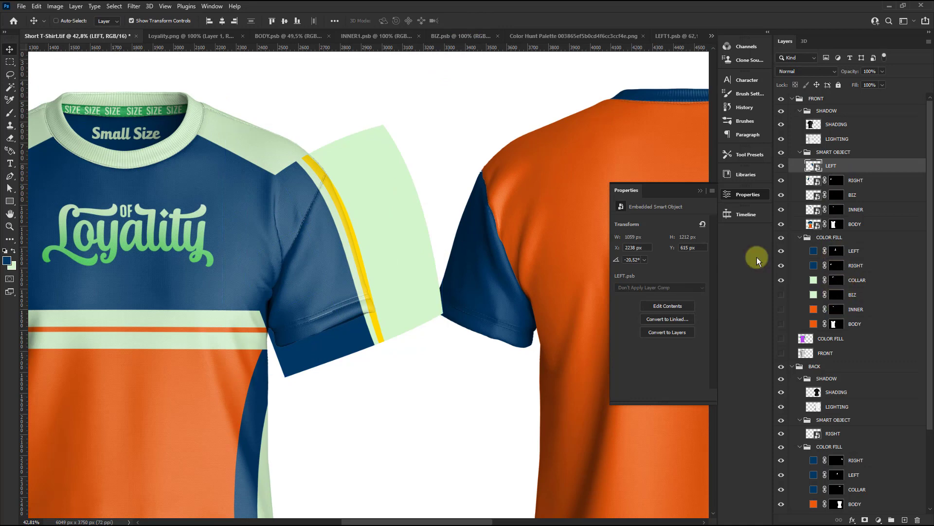
click(865, 519)
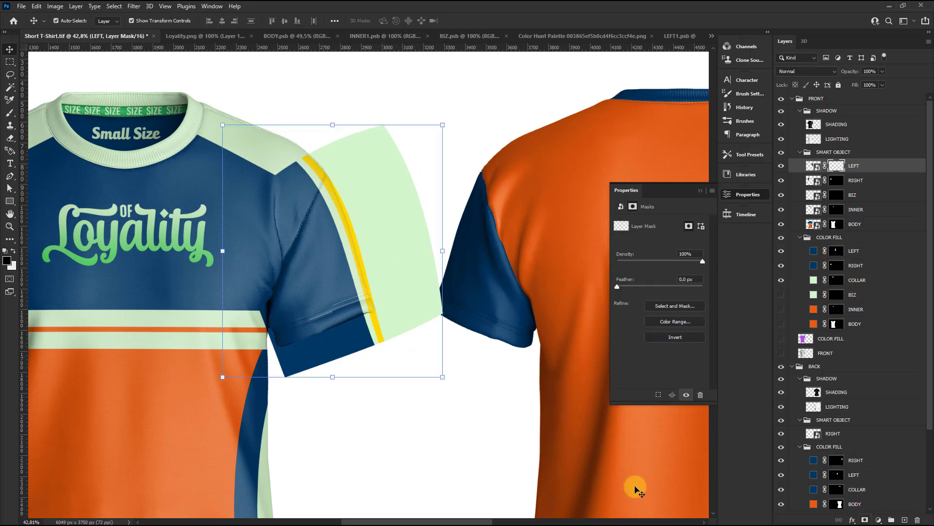
scroll(333, 246, down, 2)
scroll(382, 227, down, 1)
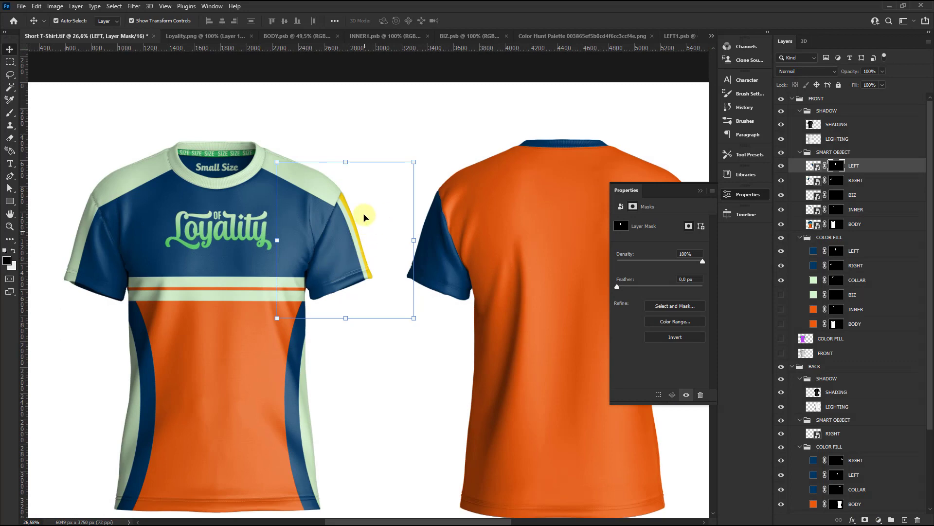
right_click(834, 166)
click(852, 178)
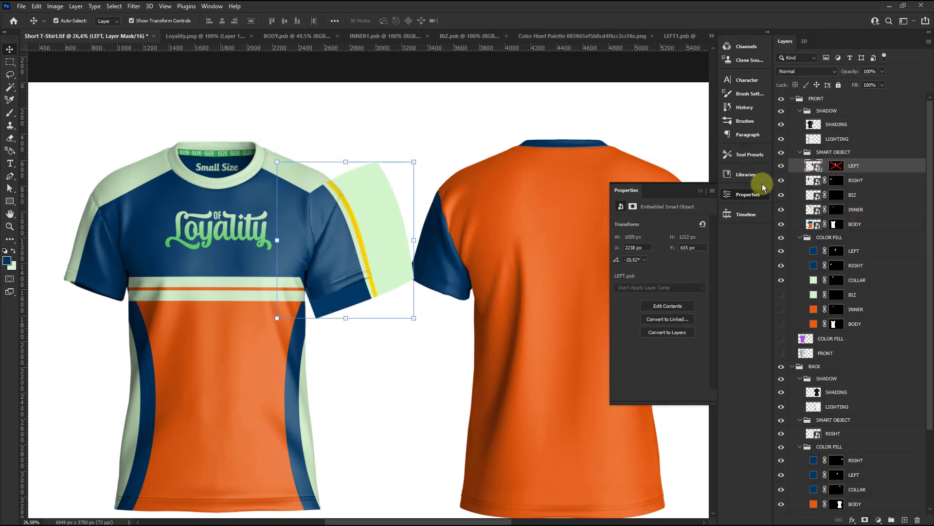
scroll(372, 258, up, 2)
Nudge the sleeve design down and left to fit the sleeve, then re-enable its mask.
key(Down)
key(Down)
key(Down)
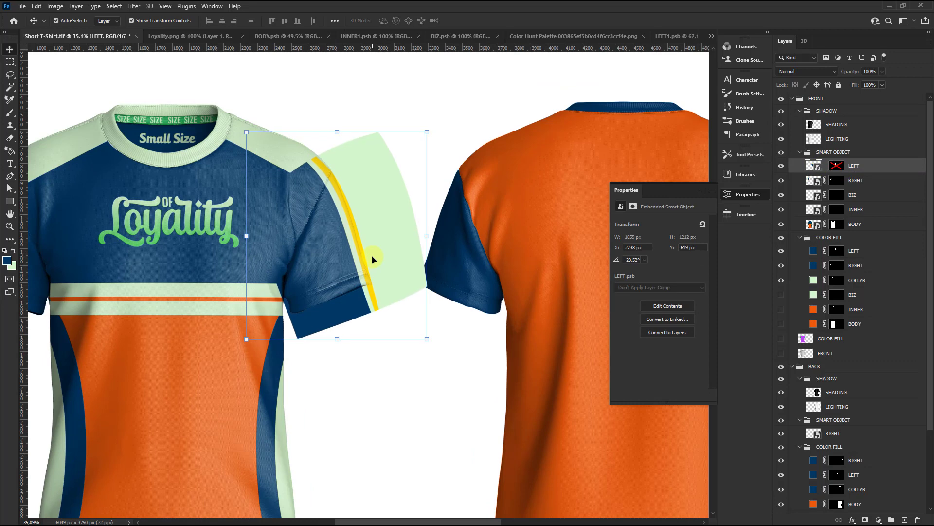
key(Down)
key(Down)
key(Down)
key(Down)
key(Down)
key(Down)
key(Down)
key(Down)
key(Down)
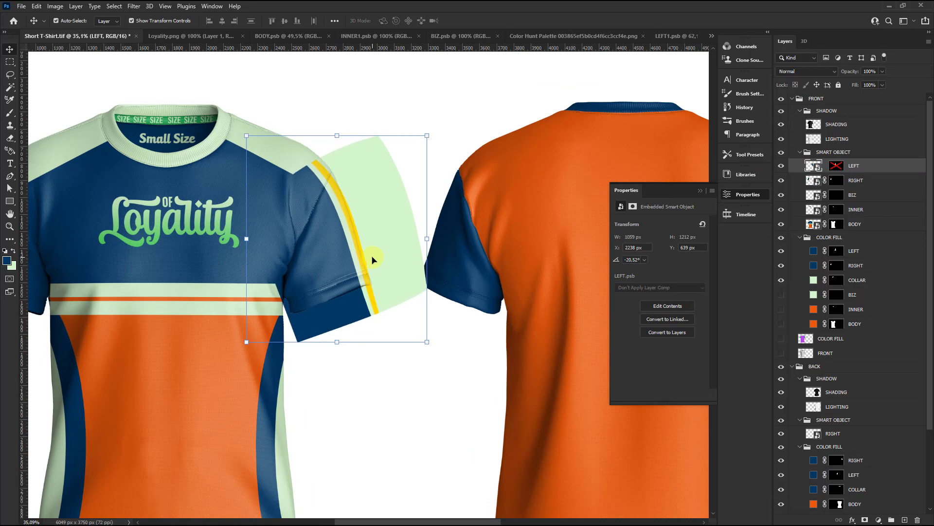
key(Down)
key(Down)
key(Down)
key(Left)
key(Left)
key(Left)
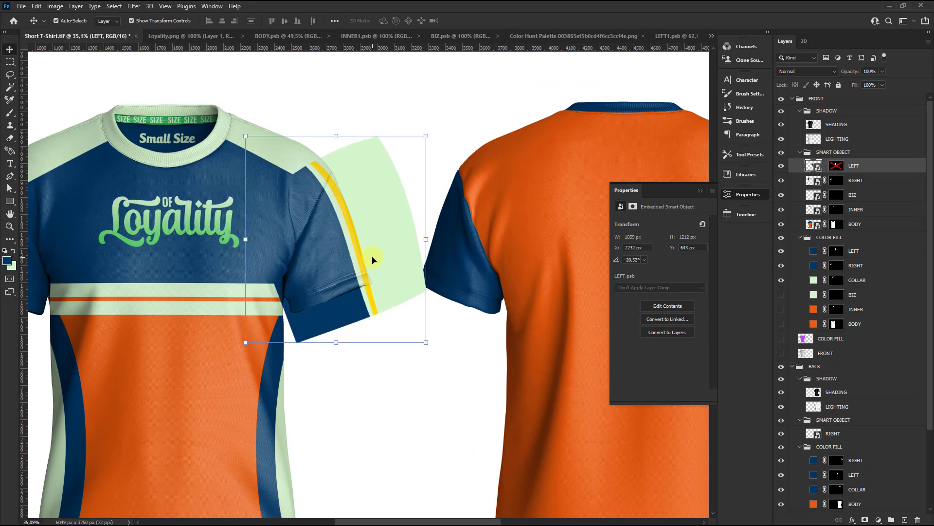
click(834, 167)
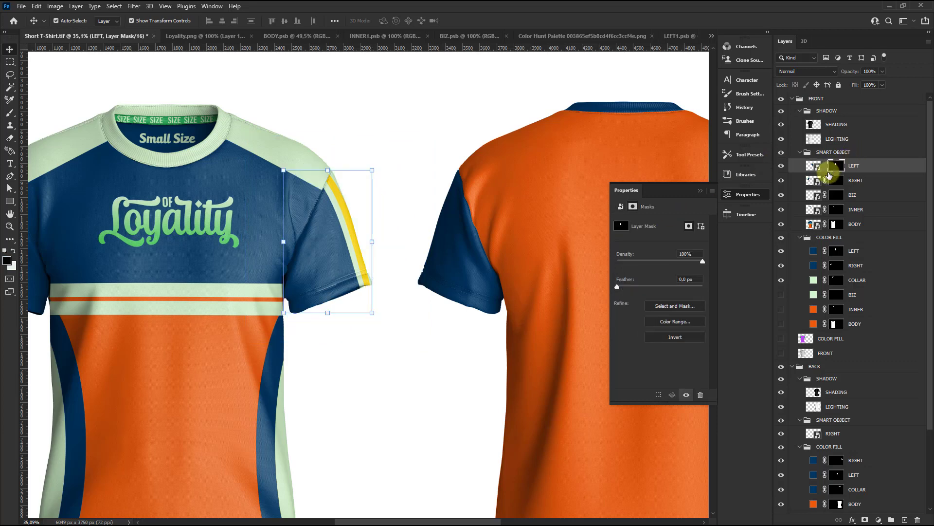
click(813, 166)
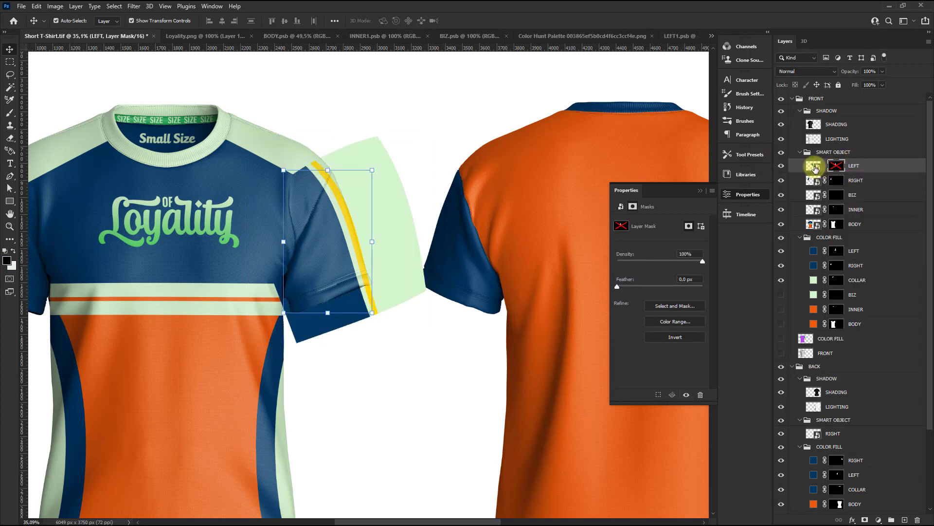
key(Down)
key(Down)
key(Down)
key(Down)
key(Down)
key(Down)
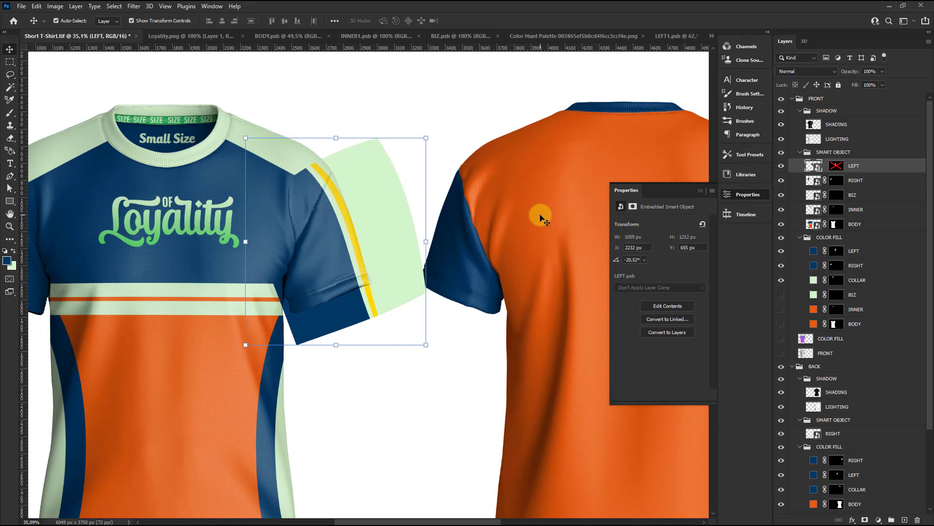
key(Left)
key(Left)
key(Left)
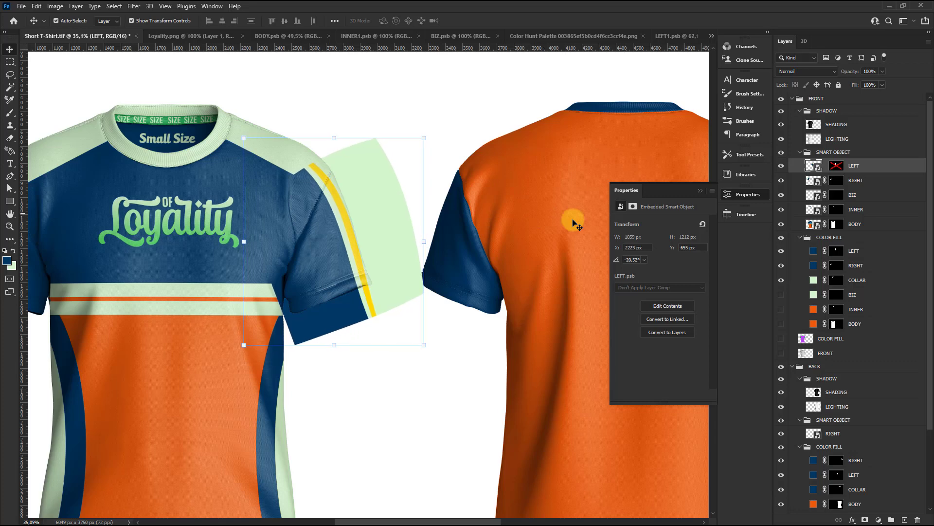
click(836, 166)
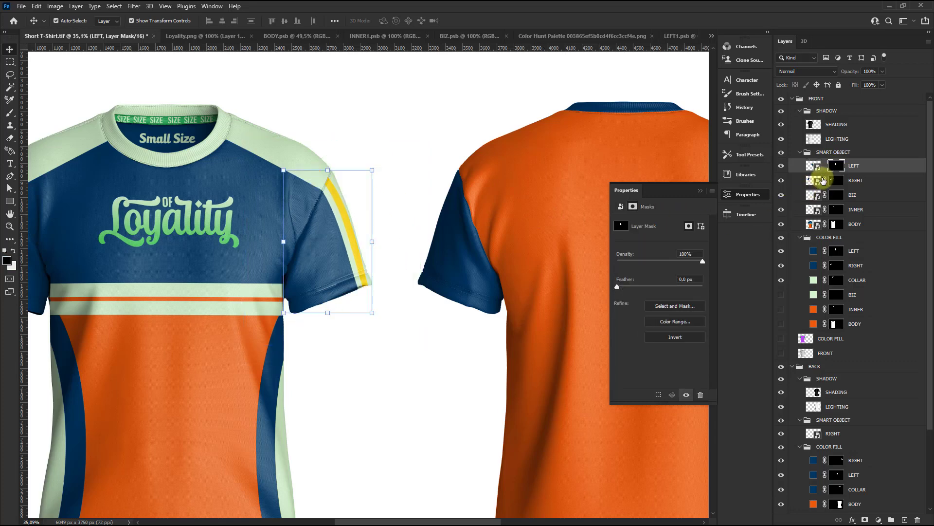
Delete the yellow stripe from LEFT1.psb, then save and close it.
key(ctrl+minus)
key(ctrl+minus)
key(ctrl+minus)
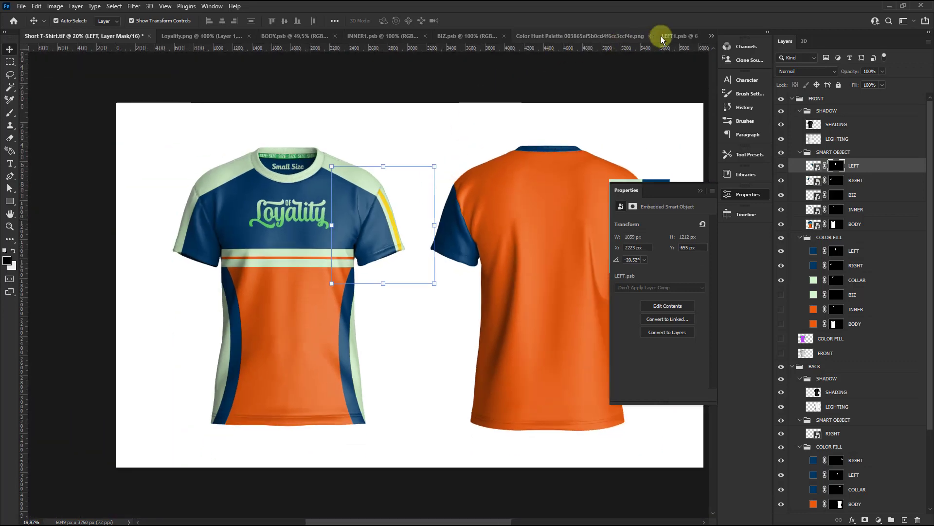
click(671, 36)
click(317, 203)
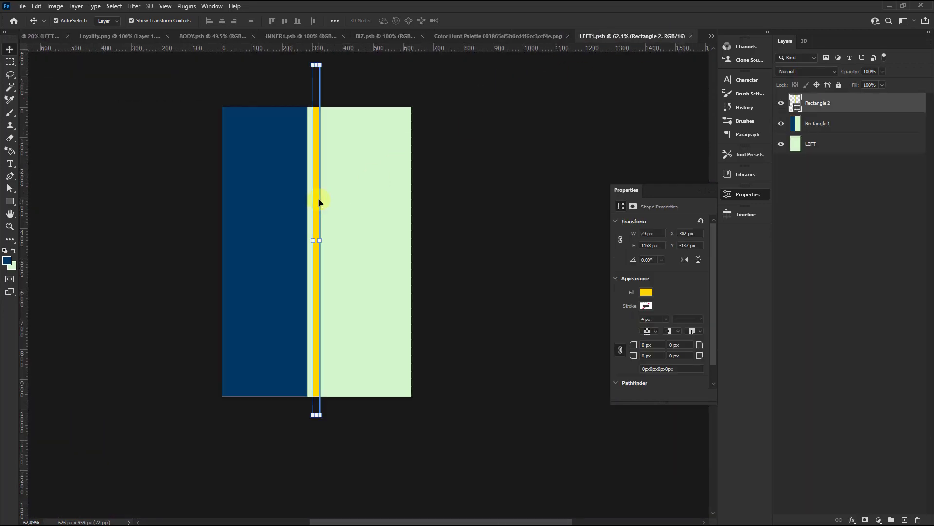
key(Delete)
key(ctrl+s)
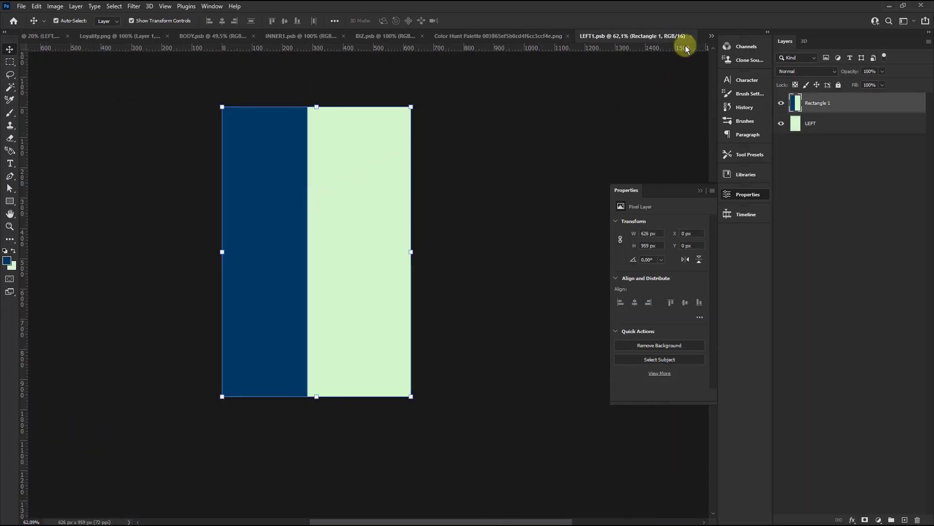
click(690, 37)
Clear the floating panel off the canvas and select the front shirt's LIGHTING layer.
click(392, 122)
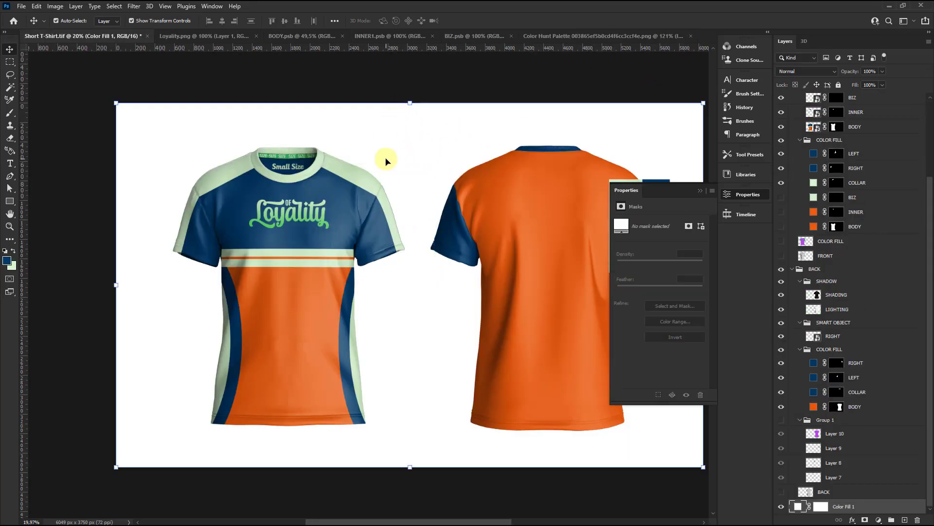
scroll(341, 155, up, 1)
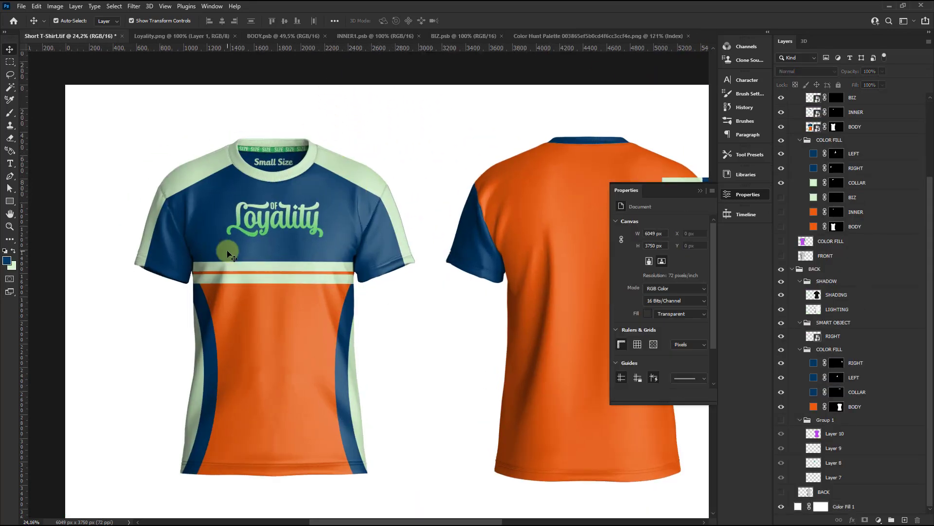
scroll(300, 335, up, 1)
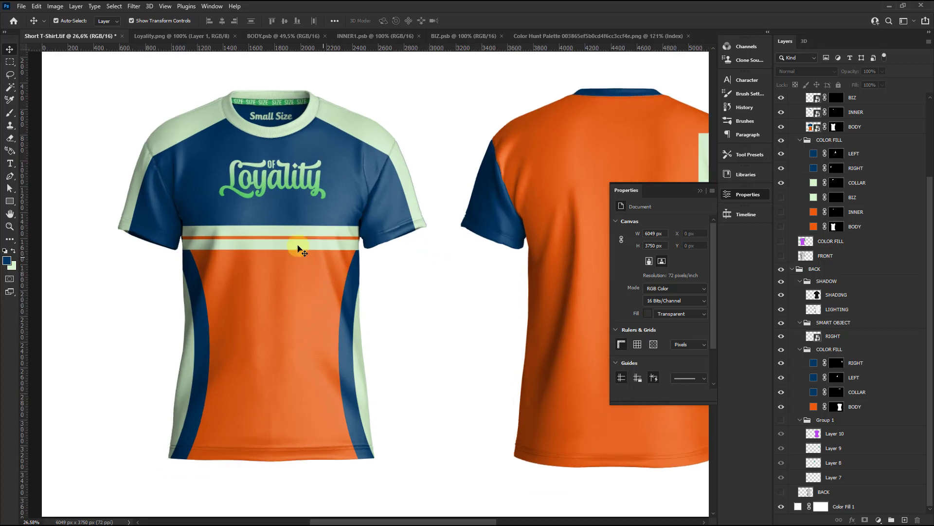
click(699, 190)
scroll(365, 224, down, 2)
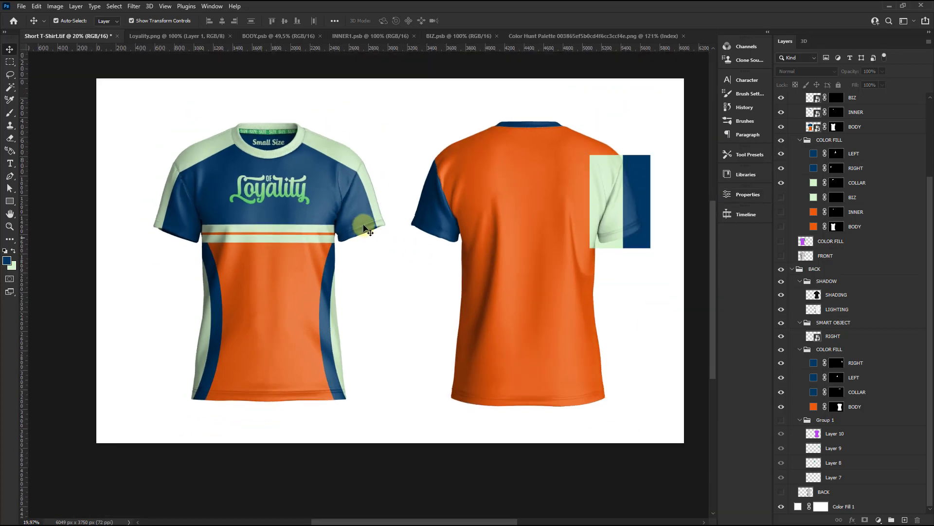
scroll(774, 185, up, 5)
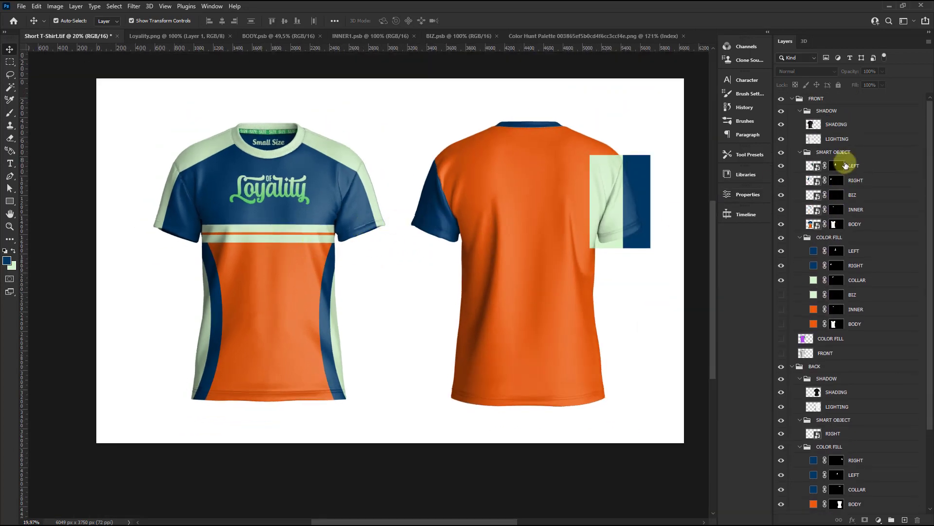
click(837, 139)
scroll(213, 244, up, 2)
Apply Levels to the front LIGHTING layer with midtones set to 0.91.
click(55, 5)
mouse_move(70, 45)
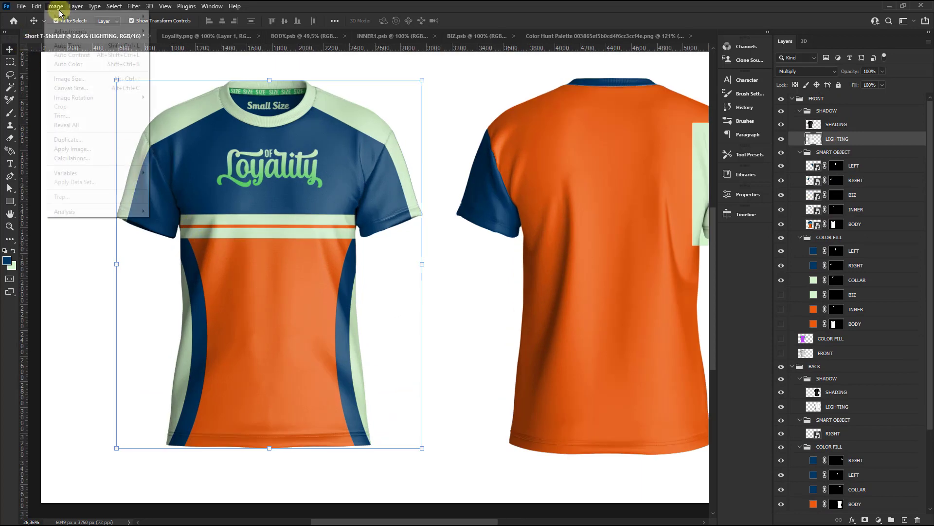
click(179, 40)
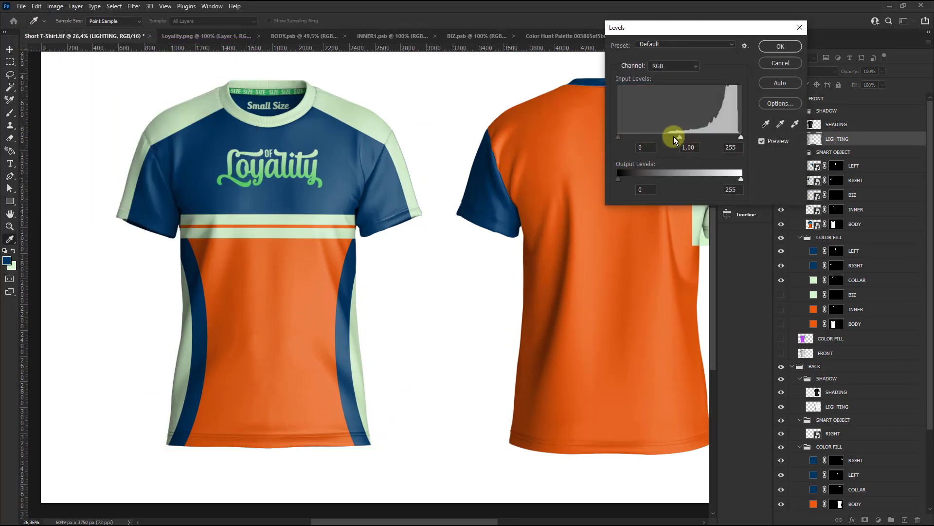
drag(680, 136, 685, 135)
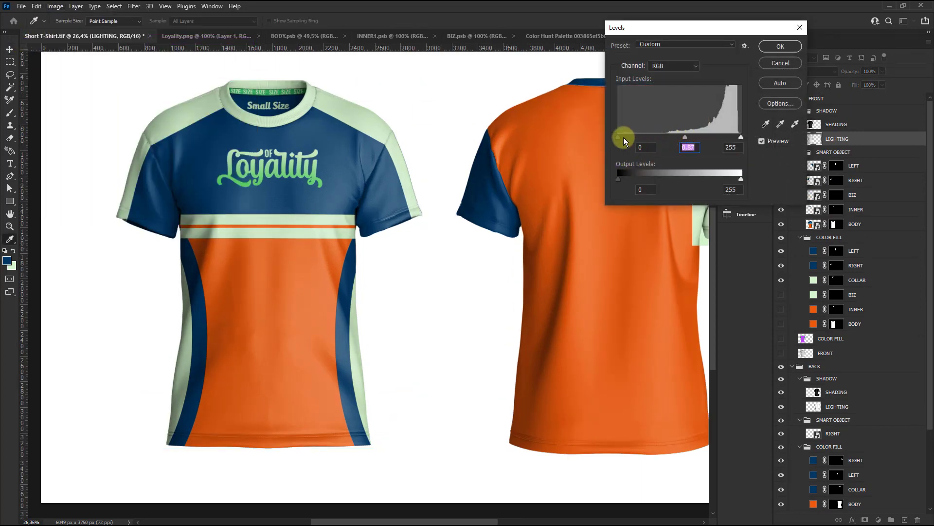
click(776, 48)
Deselect the LIGHTING layer and switch to the BODY.psb back design.
scroll(200, 169, down, 3)
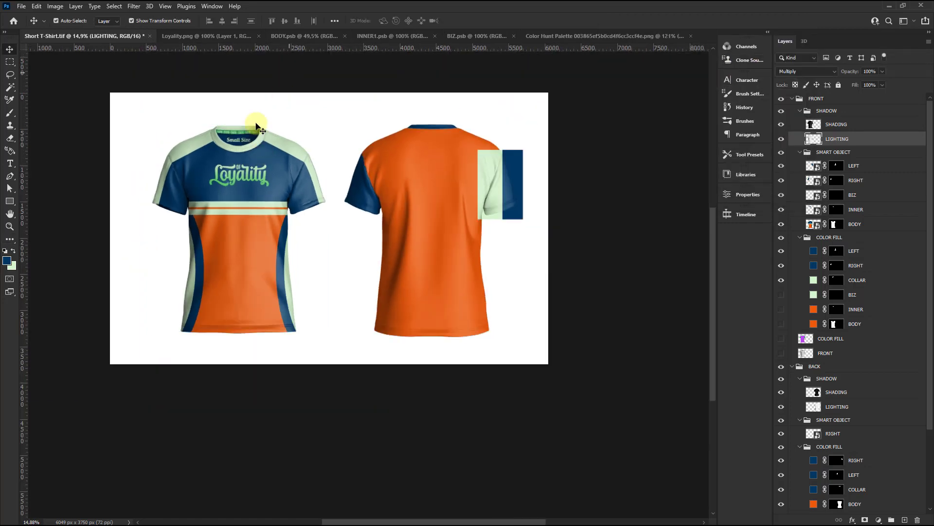
click(250, 125)
scroll(209, 224, up, 1)
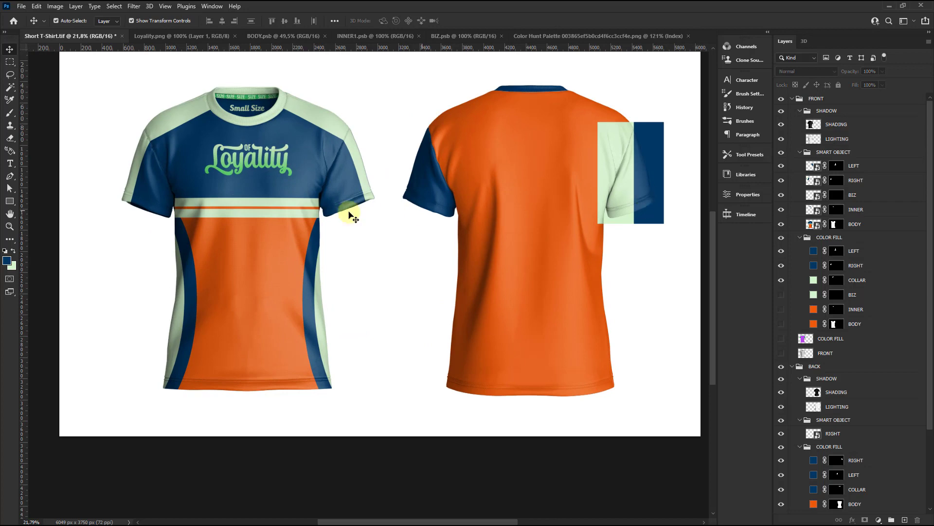
click(261, 43)
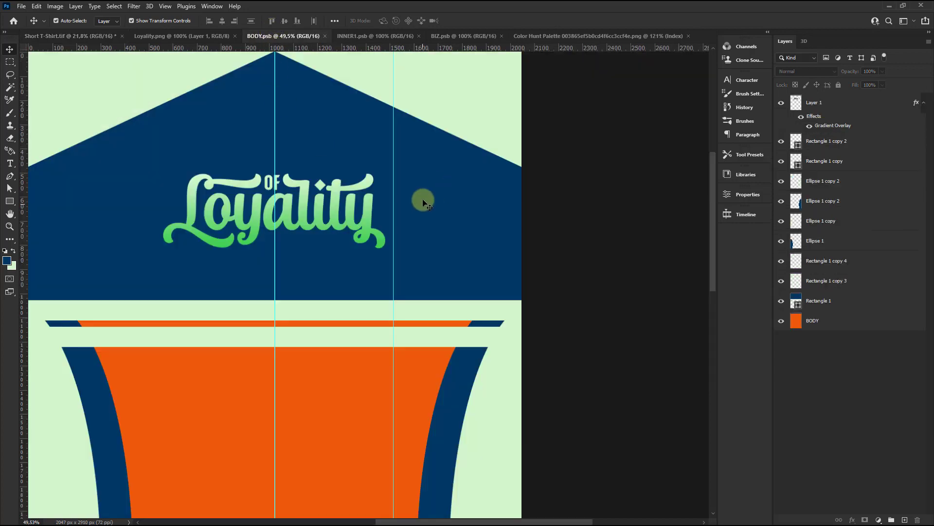
Hide the guides and delete the Loyality logo layer from the BODY design.
scroll(424, 200, down, 4)
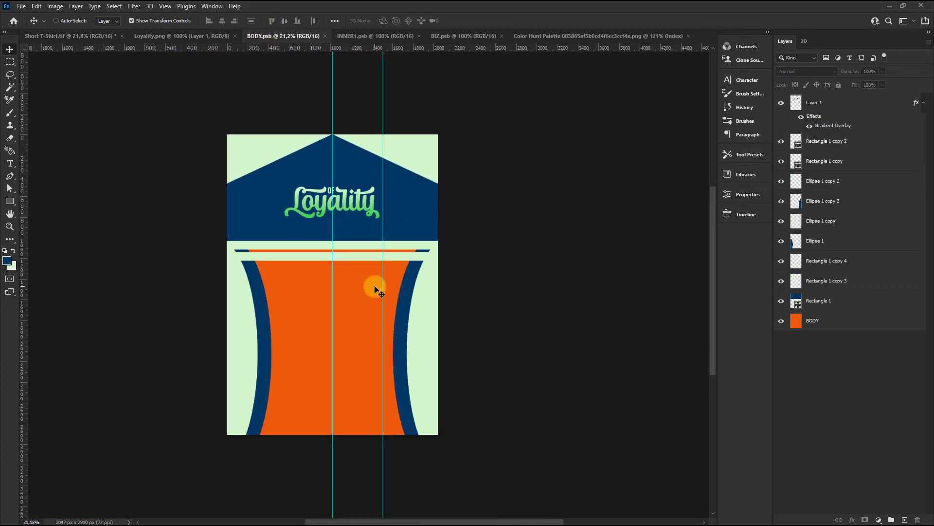
key(ctrl+semicolon)
click(863, 328)
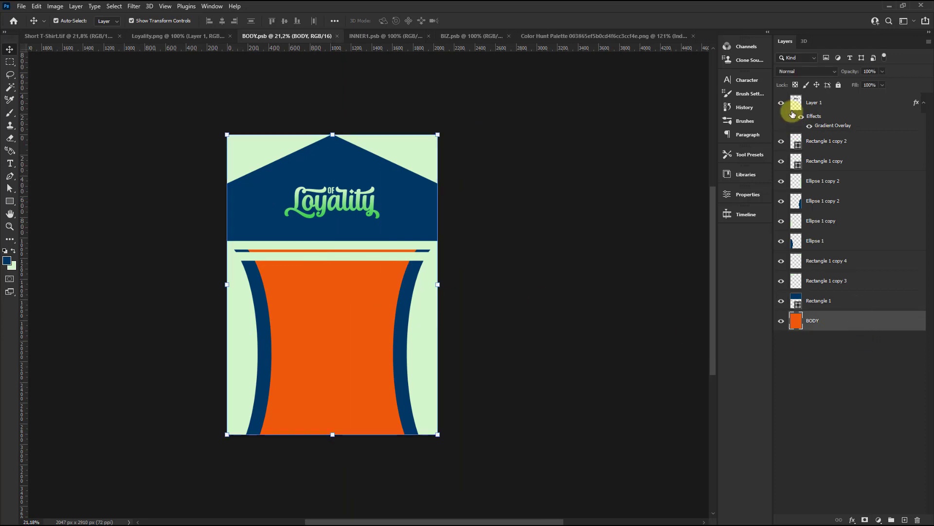
click(827, 102)
key(Delete)
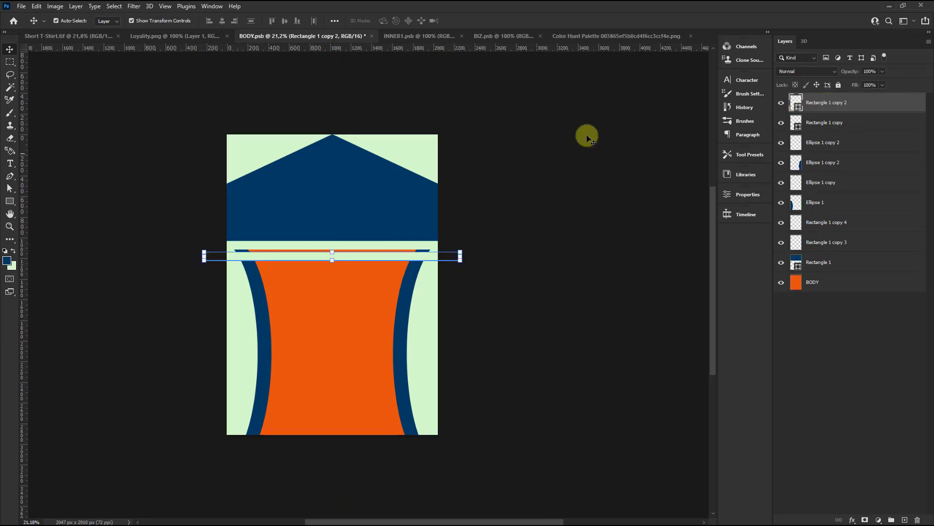
Rasterize the design layers, crop to the canvas, and merge all layers into one.
shift+click(809, 287)
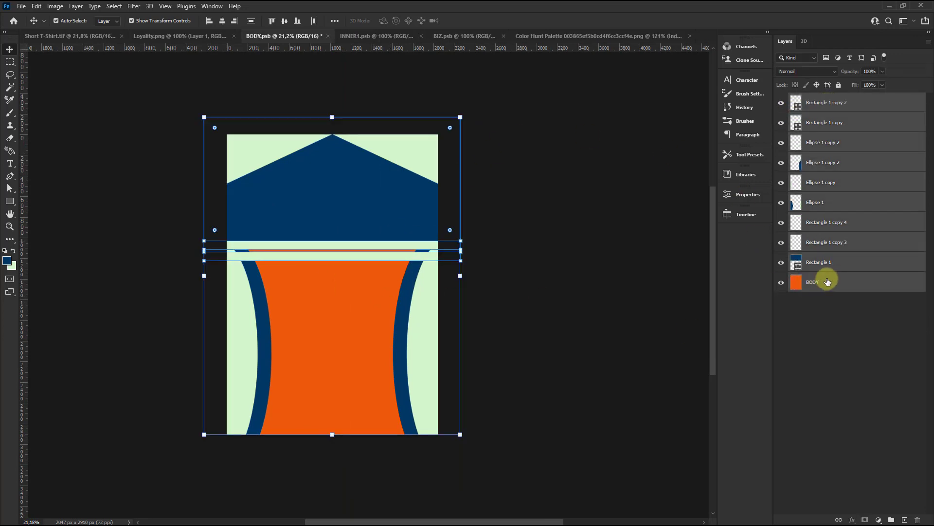
right_click(827, 281)
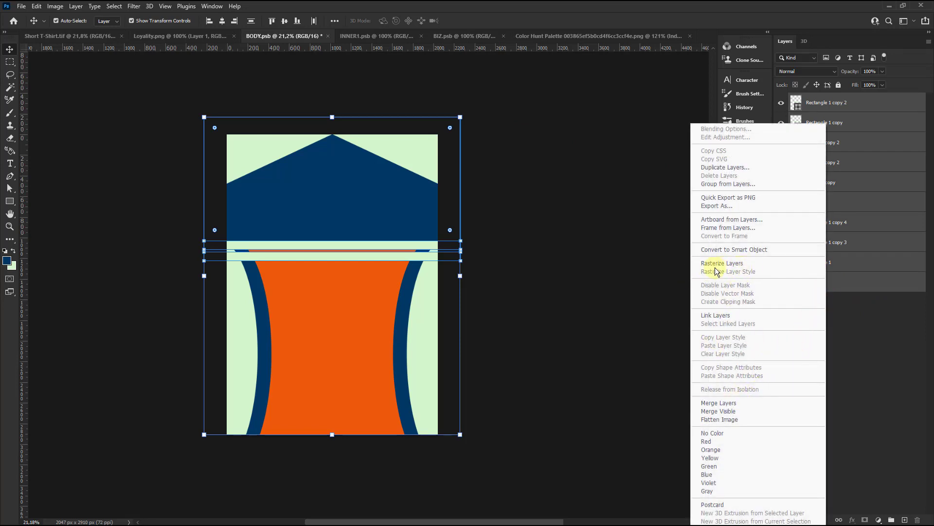
click(747, 266)
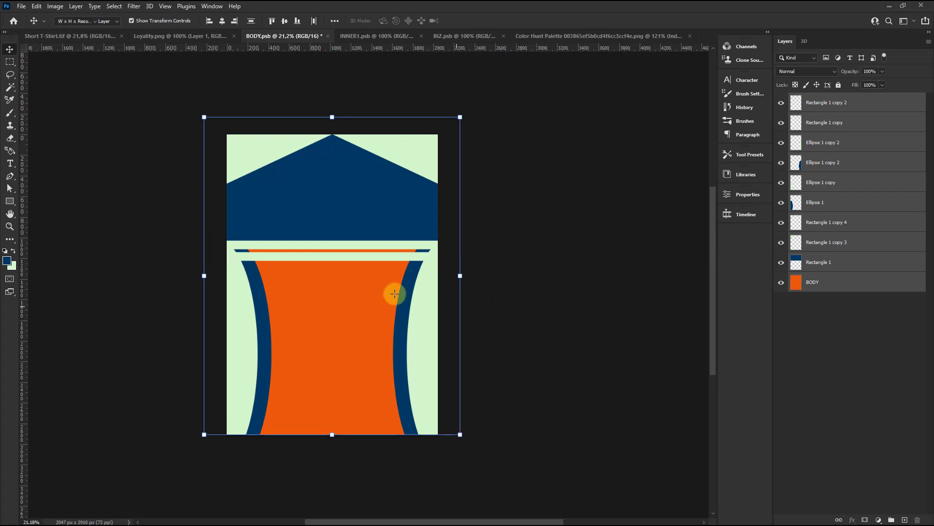
key(c)
click(510, 16)
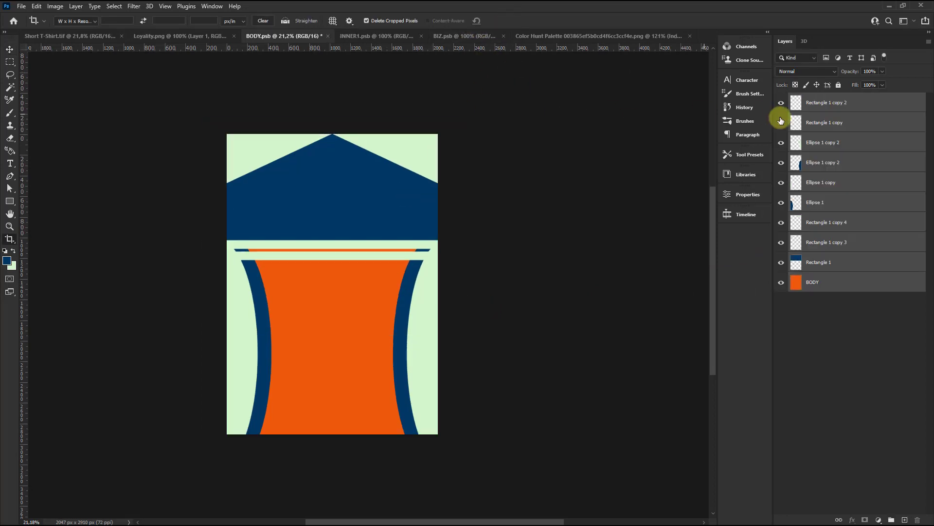
right_click(822, 175)
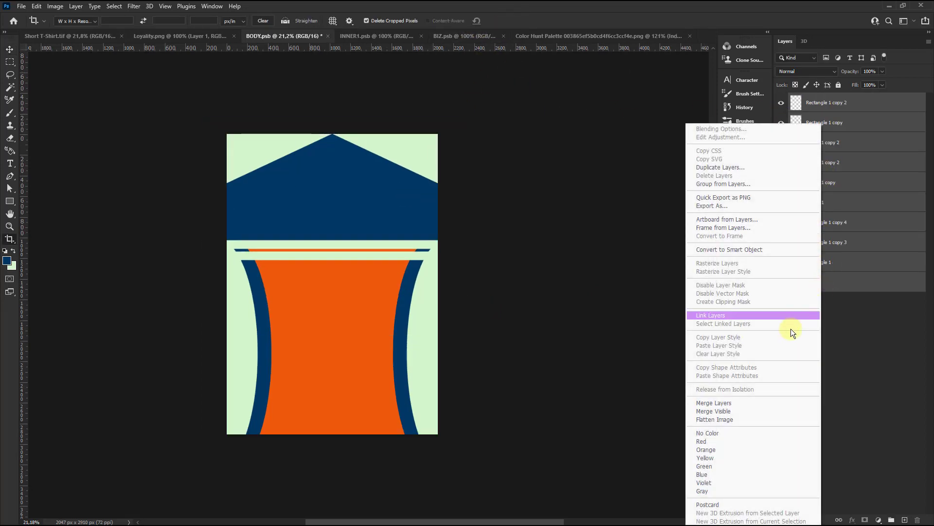
click(708, 402)
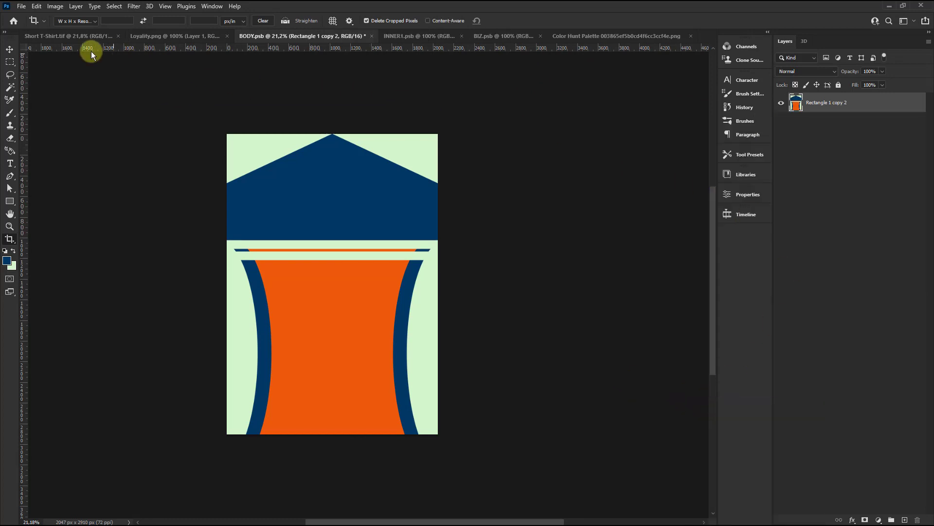
click(13, 48)
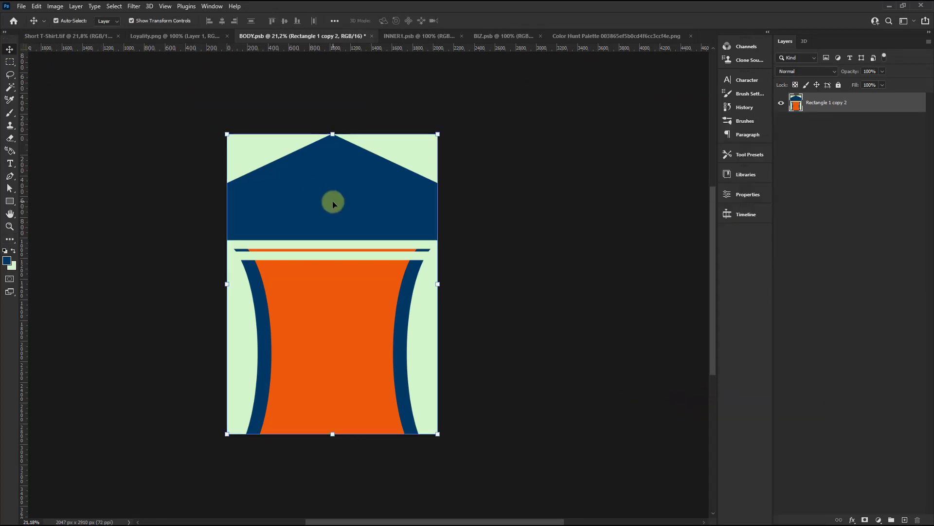
Bring the merged design into the mockup over the back shirt and rename it BODY.
drag(336, 206, 387, 212)
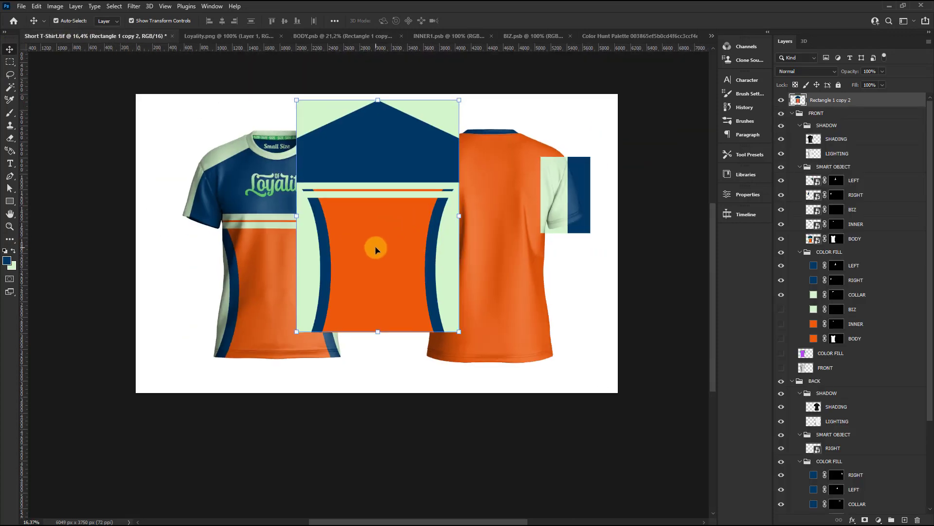
mouse_move(383, 250)
mouse_down()
mouse_move(504, 274)
mouse_move(503, 282)
mouse_up()
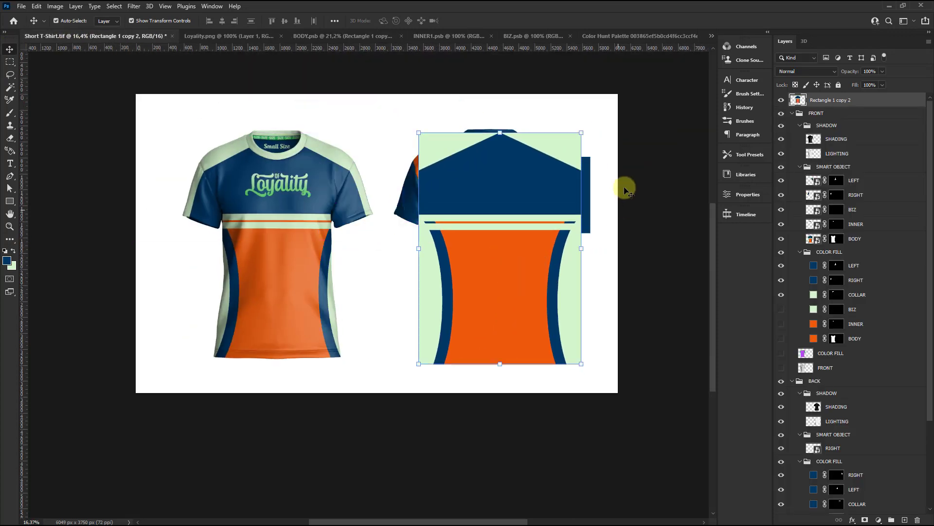
drag(831, 100, 835, 440)
text(BODY)
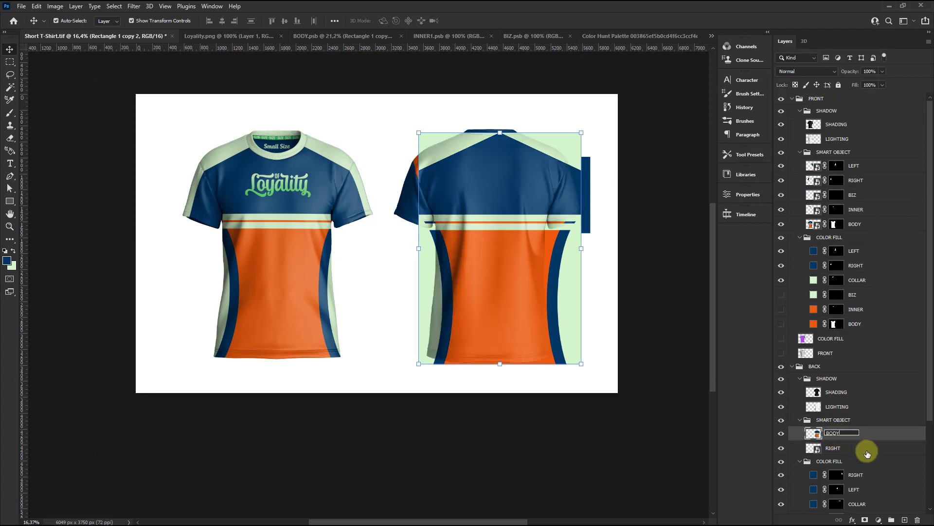
key(Return)
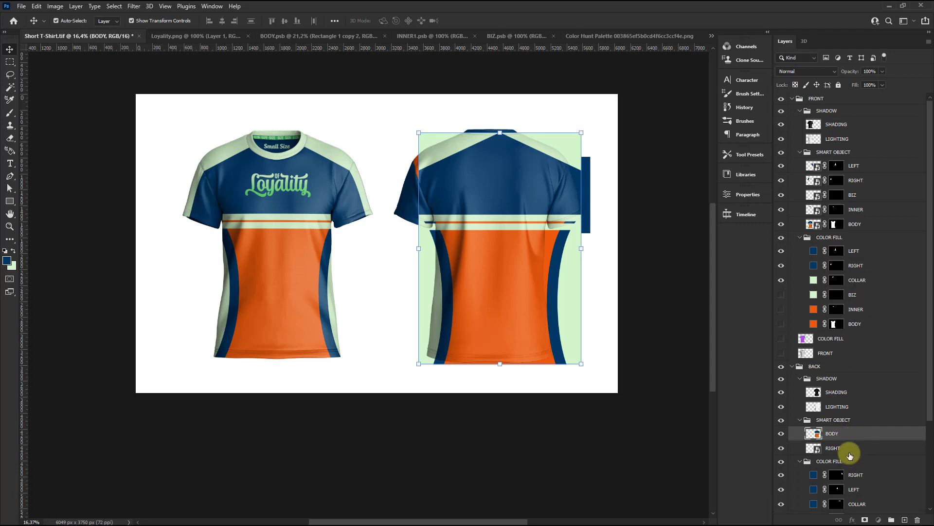
Move RIGHT above BODY in the back group and hide it.
drag(850, 455, 859, 426)
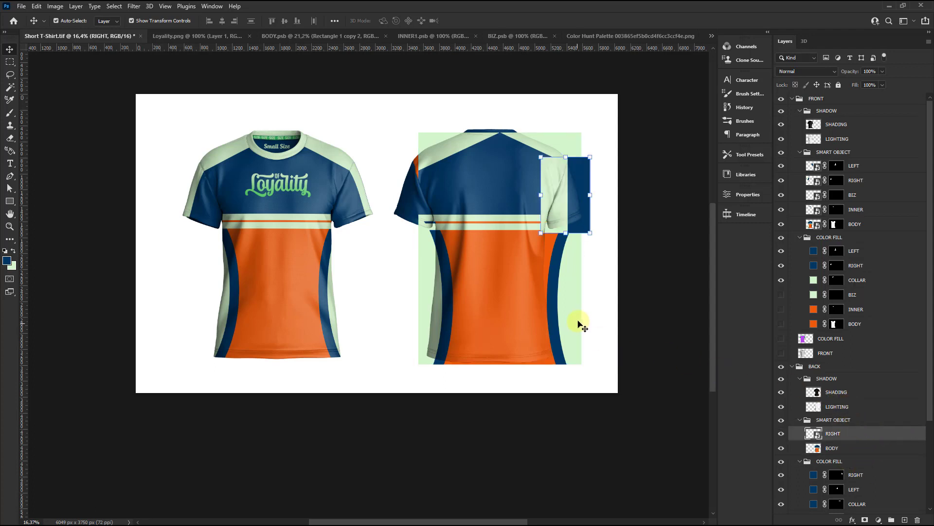
click(781, 433)
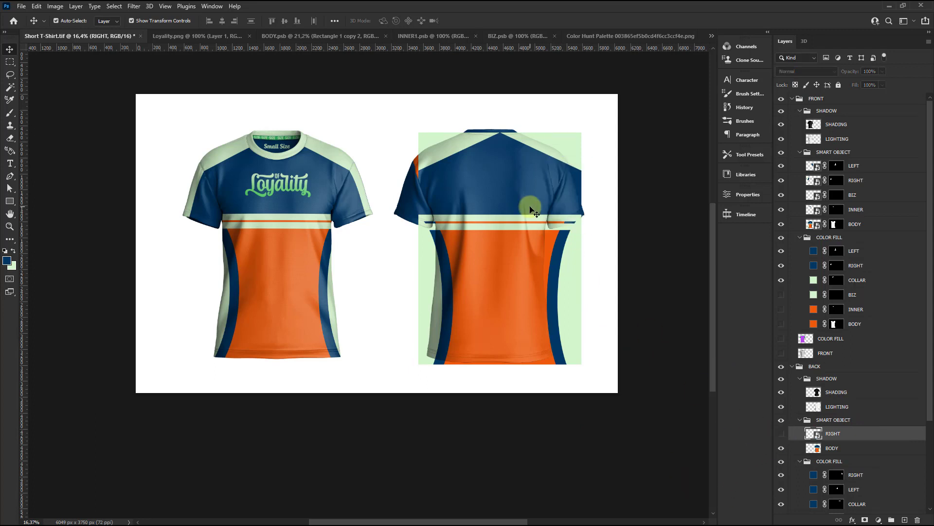
click(558, 265)
scroll(550, 168, up, 2)
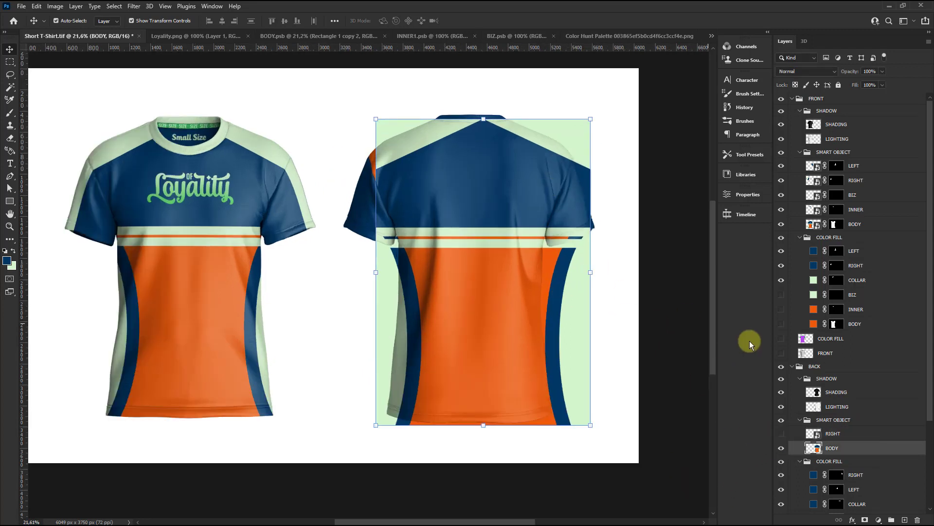
Show guides and place a vertical guide at the back shirt's centre.
click(836, 409)
key(ctrl+semicolon)
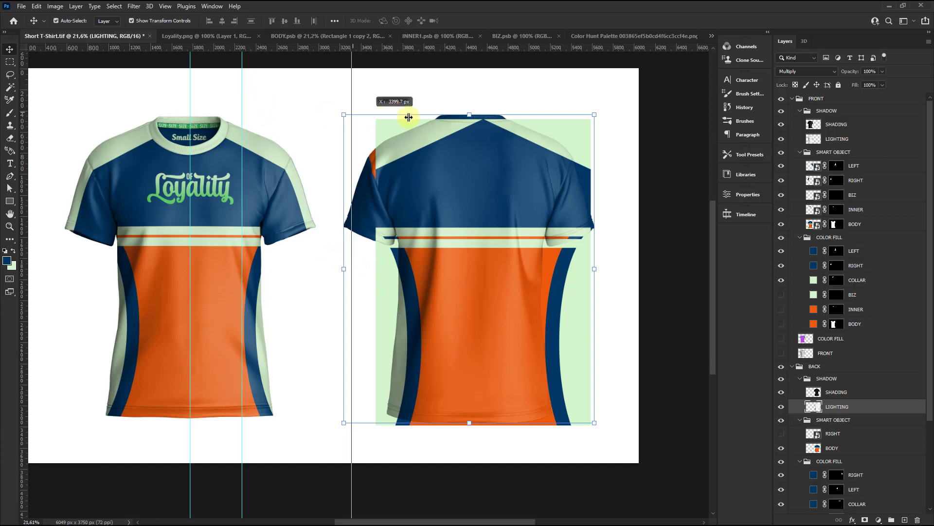
drag(242, 86, 469, 117)
Snap the BODY design to the centre guide and nudge it down two steps.
click(582, 141)
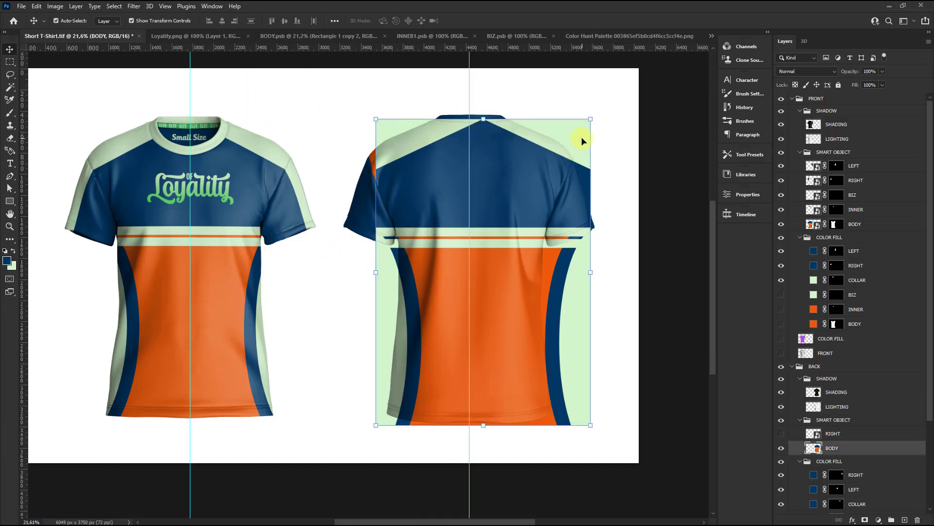
scroll(582, 141, up, 3)
scroll(579, 129, up, 2)
drag(578, 123, 556, 123)
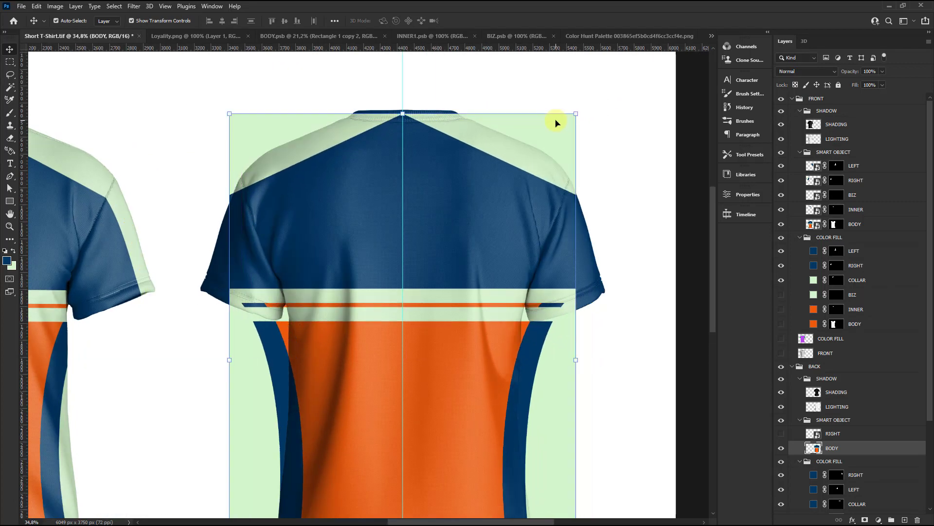
scroll(494, 155, down, 3)
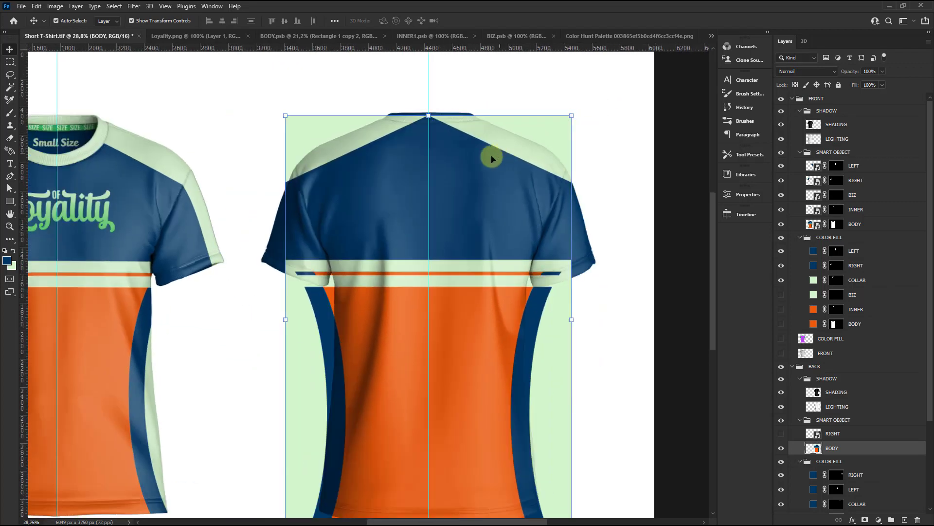
scroll(497, 243, down, 2)
key(Down)
key(Down)
key(Down)
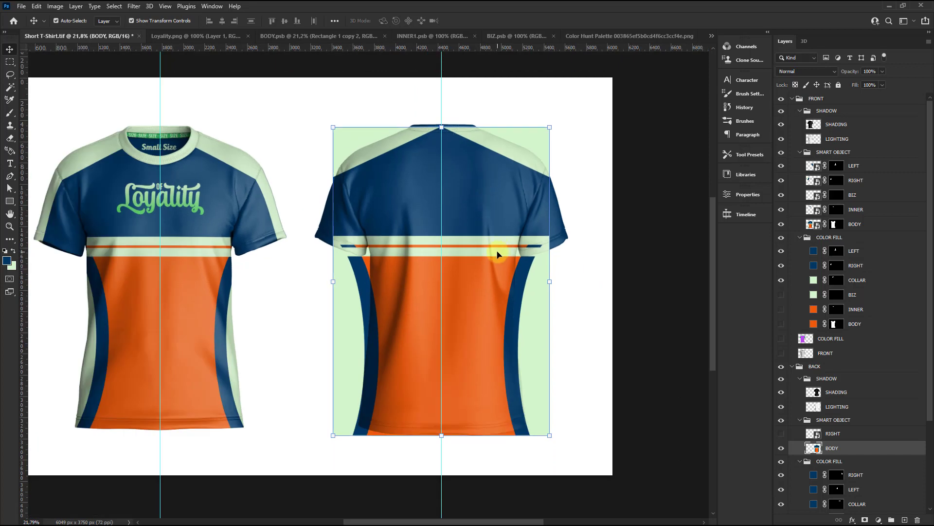
key(Down)
key(Down)
key(Down)
scroll(489, 250, right, 1)
scroll(523, 271, right, 1)
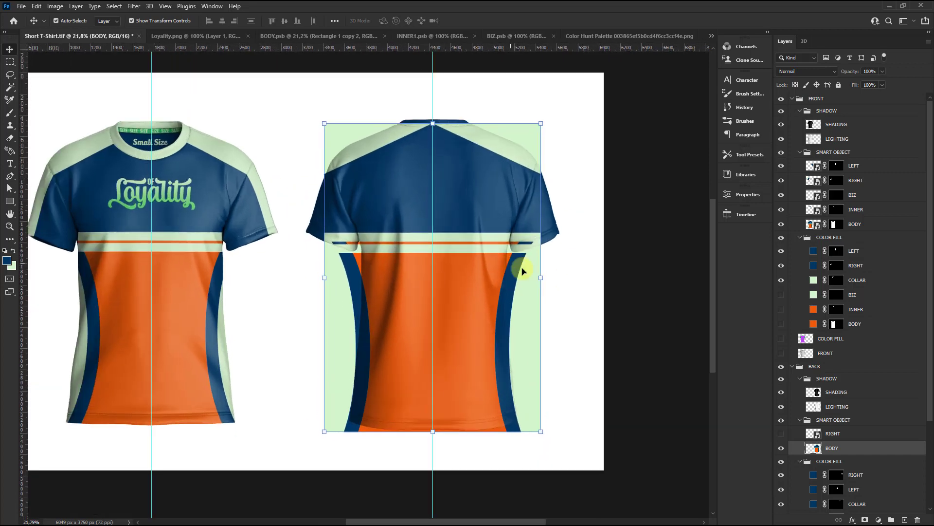
Convert the back BODY layer to a smart object and open it as BODY1.psb.
scroll(886, 408, down, 1)
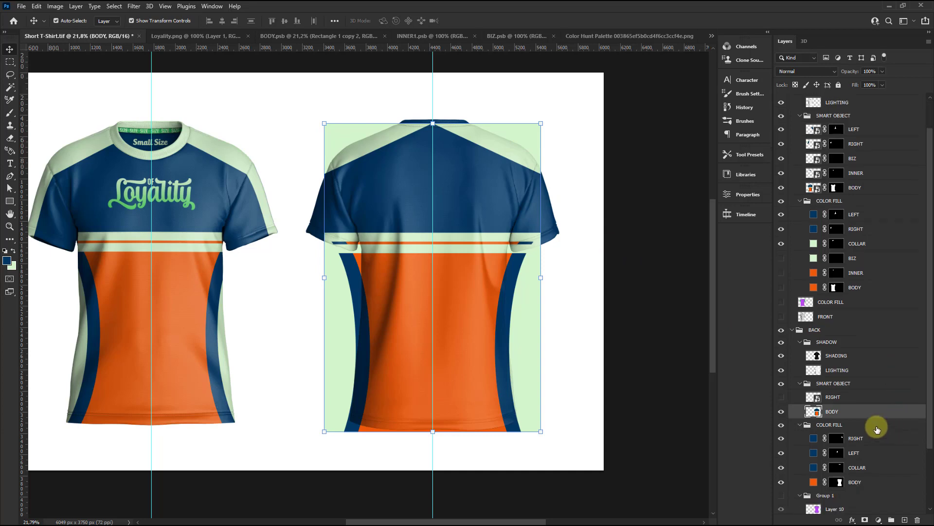
right_click(849, 414)
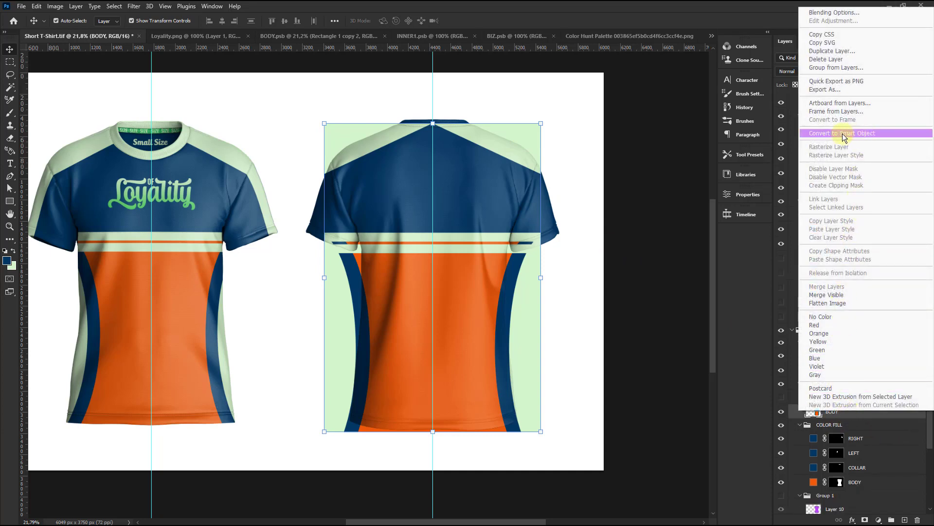
click(818, 136)
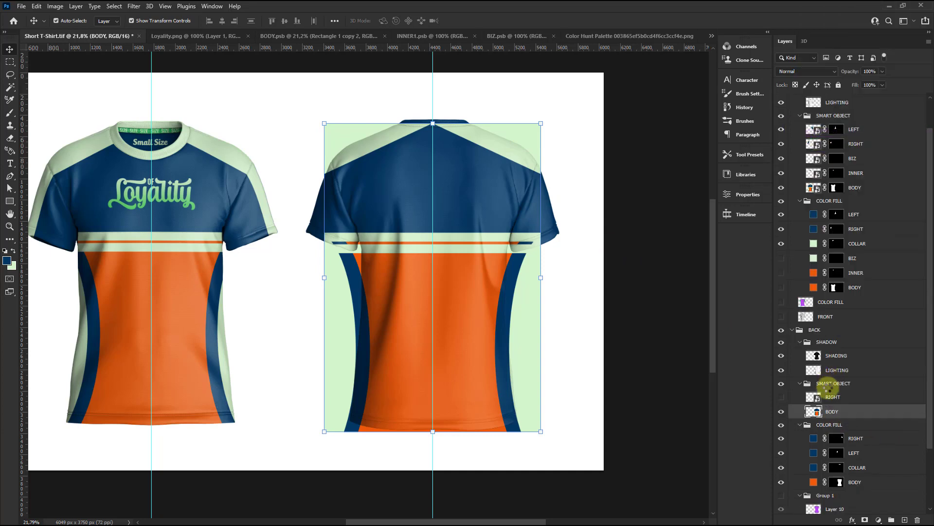
double_click(818, 413)
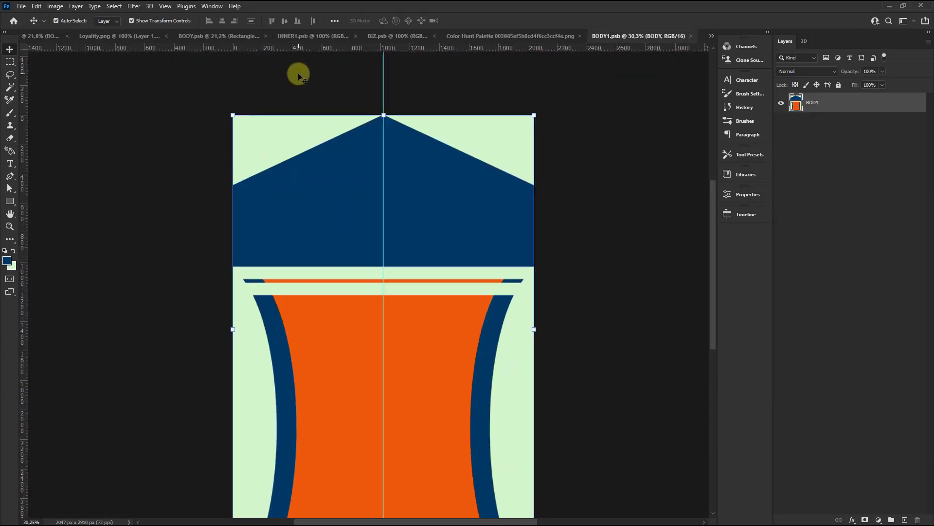
Fill the top area of BODY1.psb light green over the navy triangle.
click(298, 72)
click(809, 104)
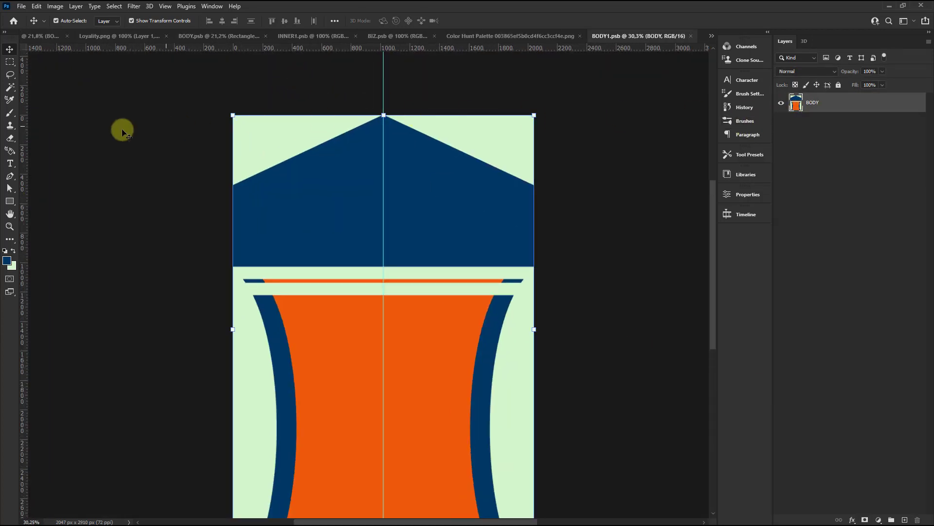
click(10, 62)
drag(232, 102, 560, 194)
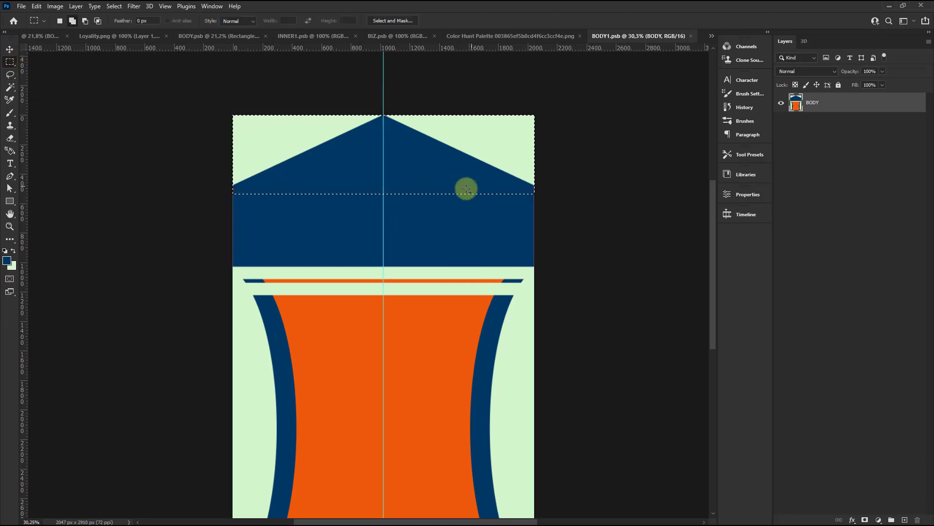
key(ctrl+BackSpace)
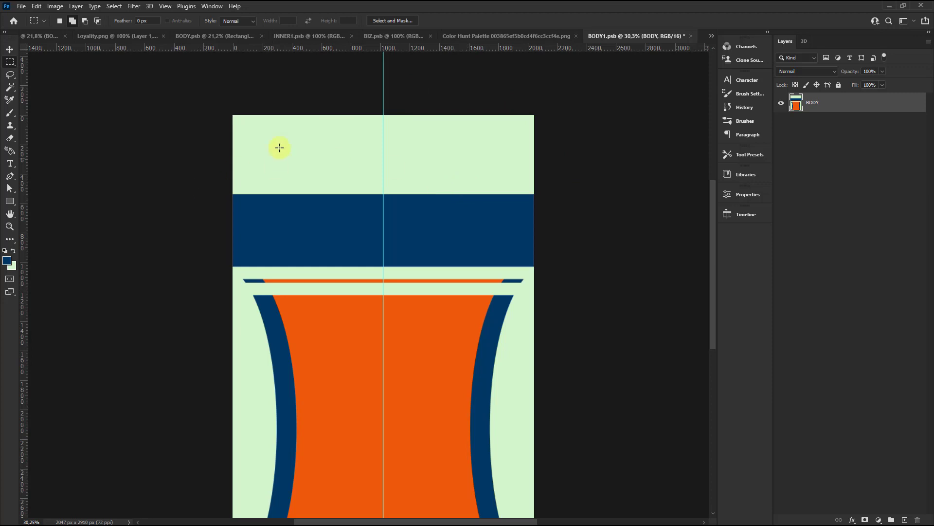
Return to the Move tool, deselect BODY, and switch to the Loyality.png document.
click(9, 49)
scroll(350, 98, down, 2)
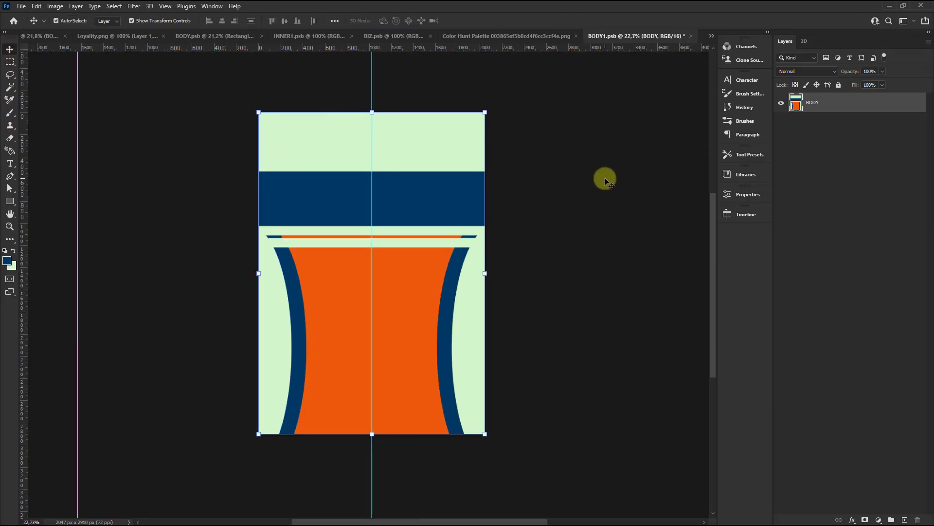
click(605, 179)
scroll(506, 190, up, 1)
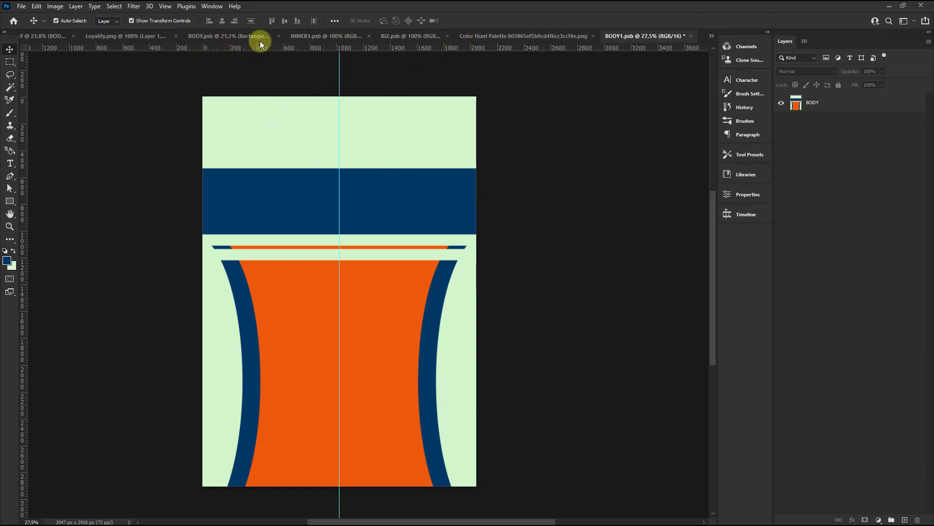
click(153, 38)
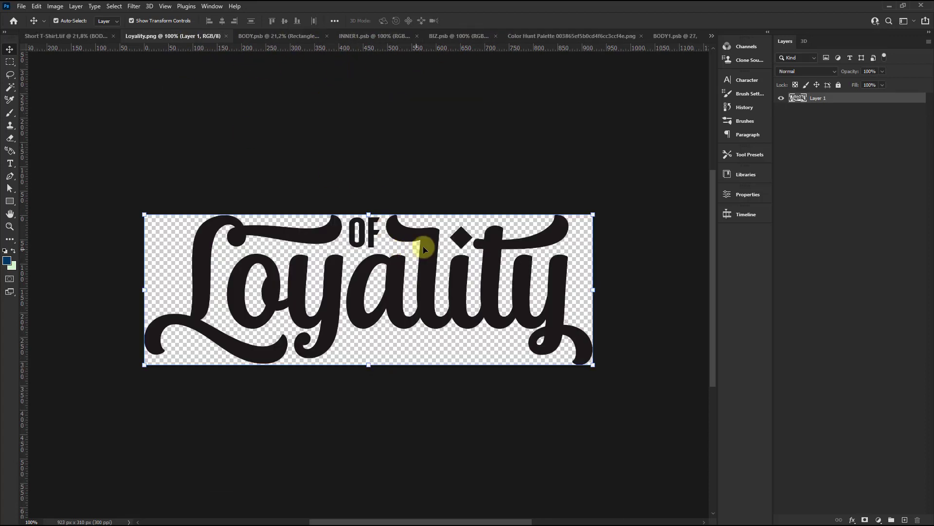
Place the Loyality logo in BODY1.psb with a light green colour overlay and save.
mouse_move(424, 248)
mouse_down()
mouse_move(461, 166)
mouse_move(368, 208)
mouse_move(380, 207)
mouse_up()
click(465, 205)
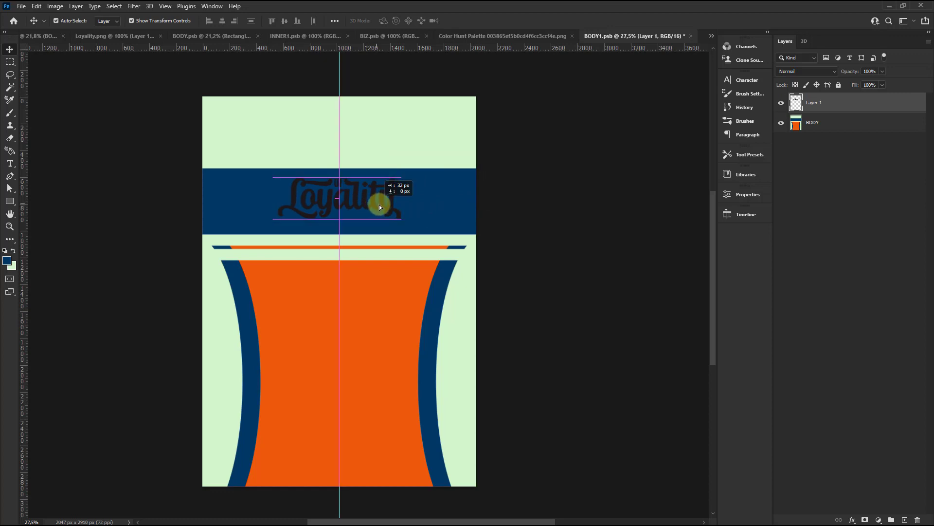
right_click(826, 102)
click(830, 113)
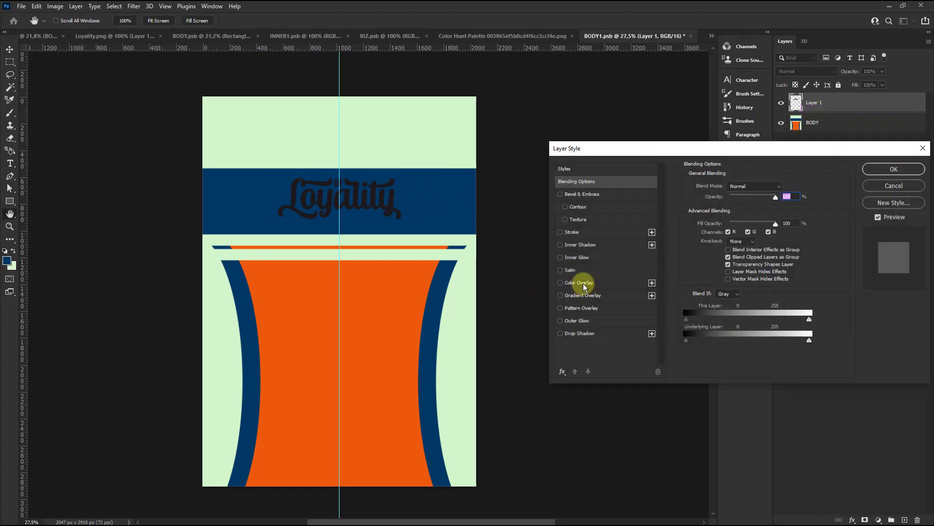
click(580, 283)
click(893, 170)
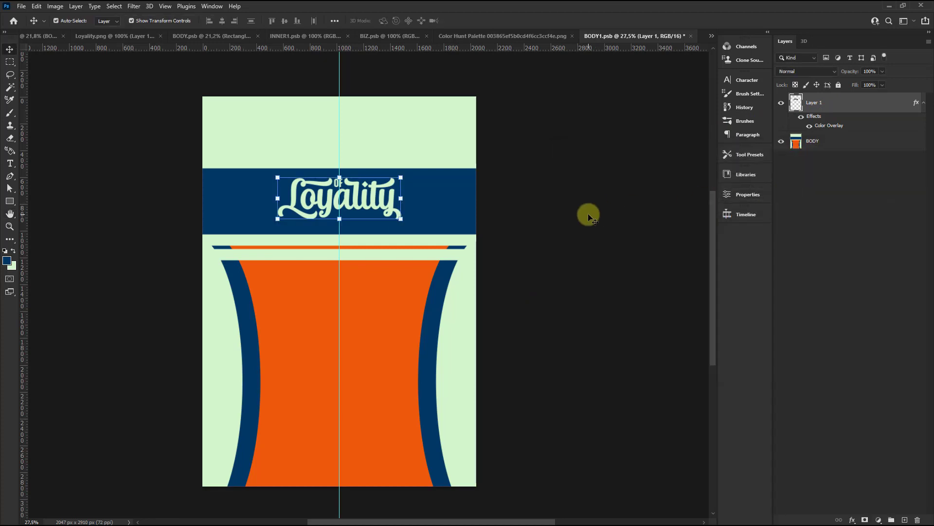
key(ctrl+s)
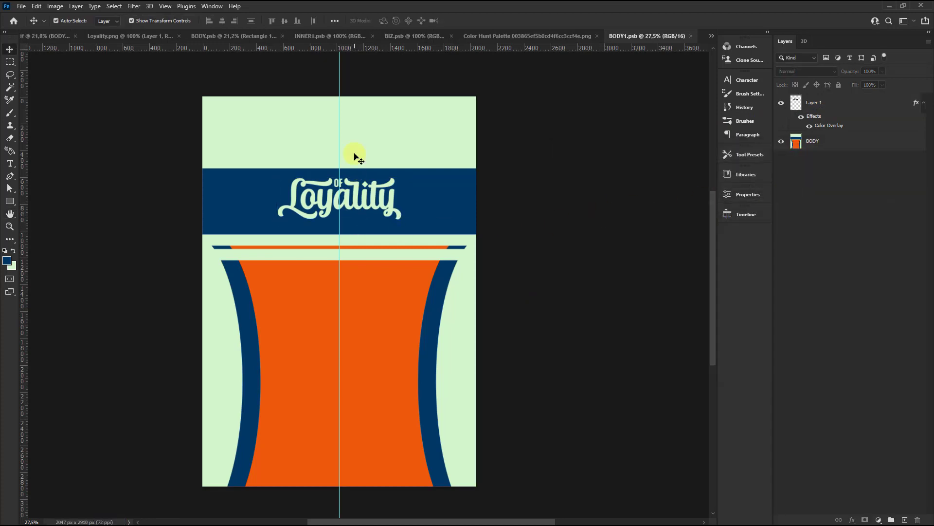
click(45, 37)
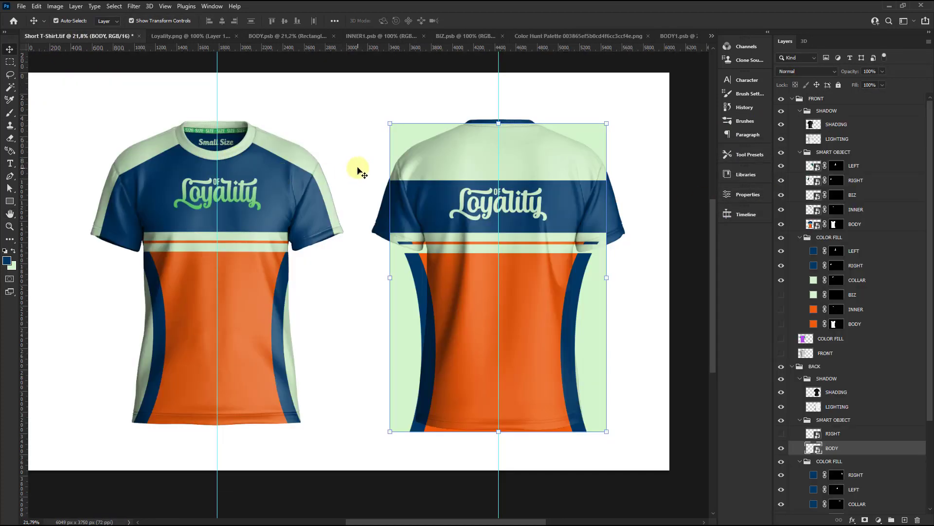
Change the logo's colour overlay to navy 003865, sampled from the band.
scroll(359, 167, down, 2)
scroll(450, 190, up, 2)
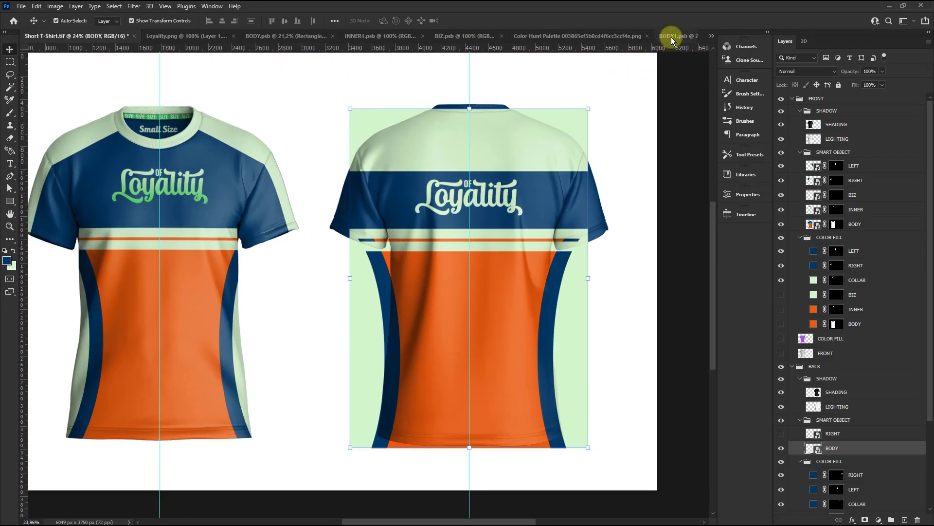
click(674, 36)
click(375, 202)
double_click(815, 126)
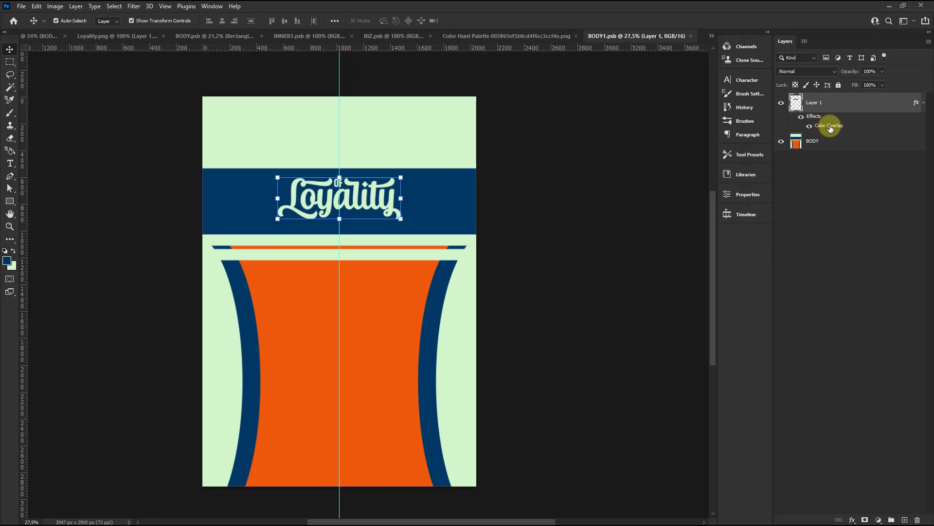
click(784, 187)
click(261, 200)
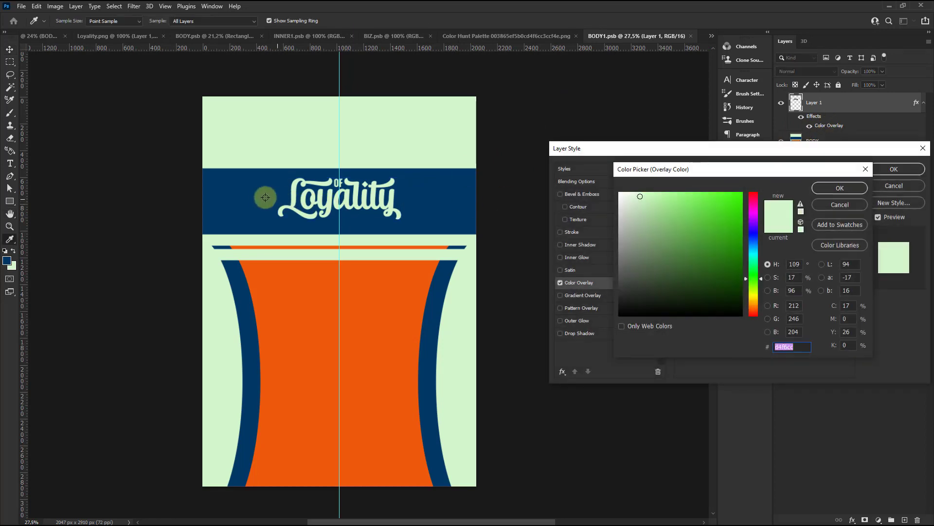
click(841, 187)
click(880, 169)
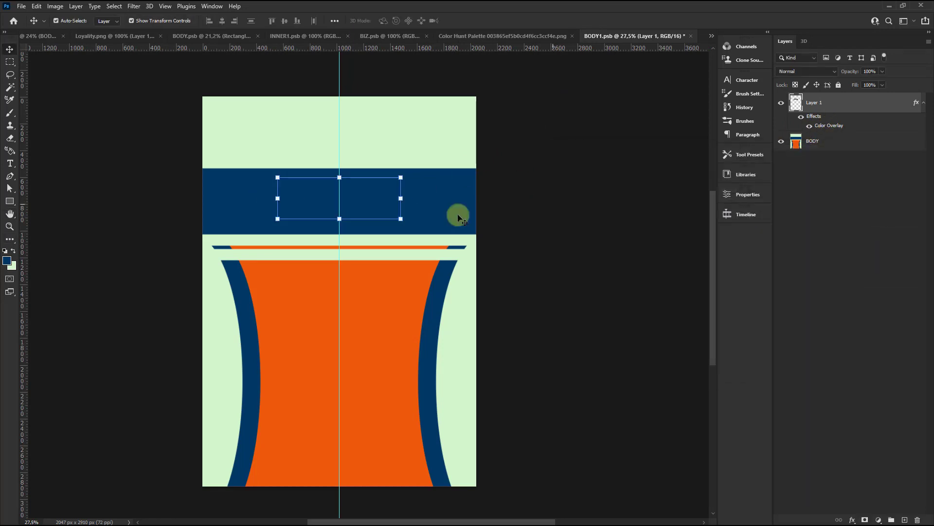
Move the navy logo up into the mint top area and save BODY1.psb.
key(ctrl)
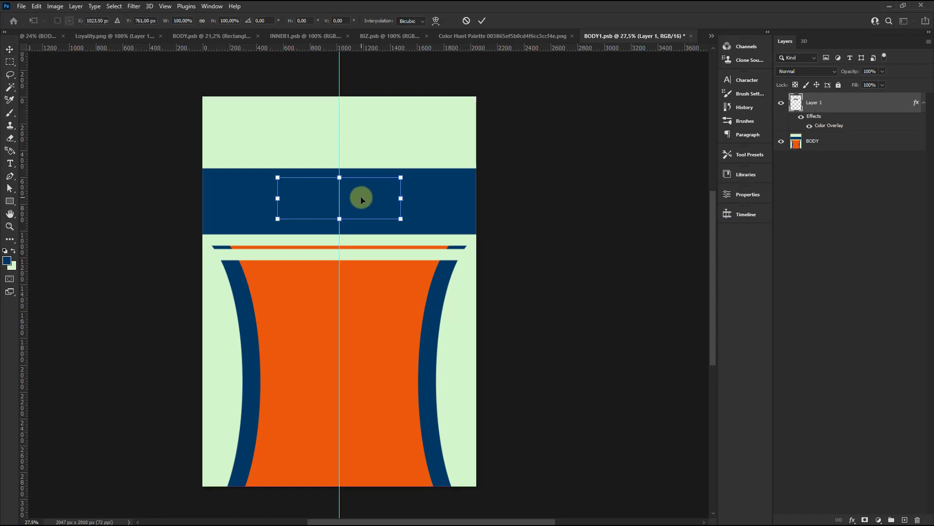
drag(366, 205, 357, 138)
key(Return)
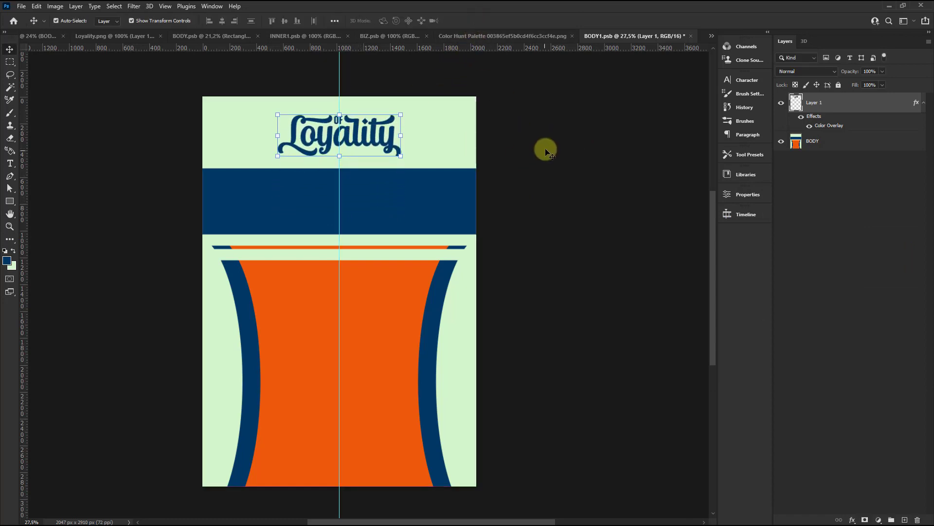
key(ctrl+s)
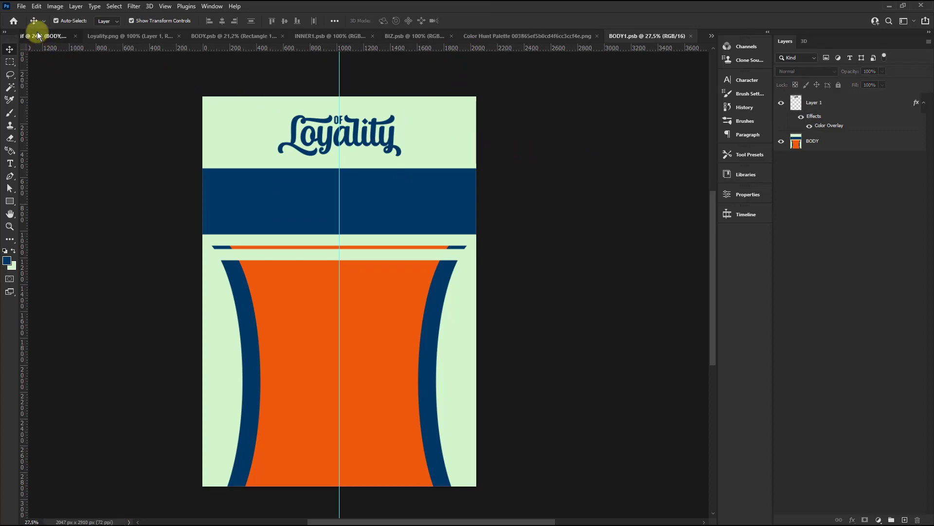
click(36, 36)
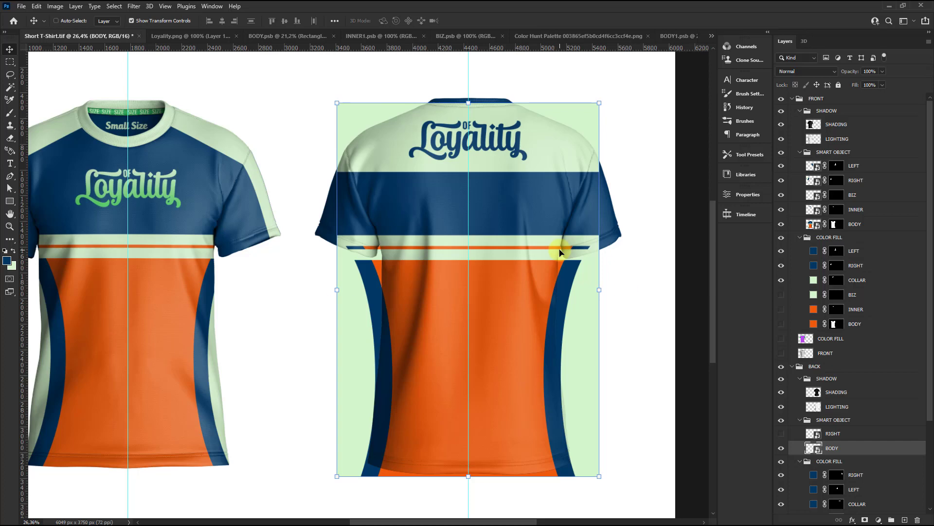
Warp the back BODY design, pulling its left and right sides inward.
key(ctrl+t)
scroll(491, 119, up, 1)
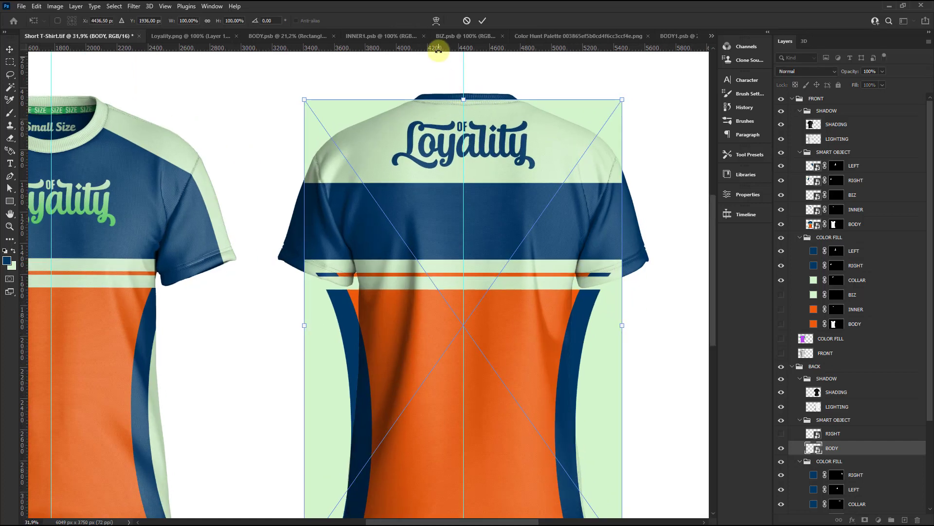
click(435, 20)
scroll(493, 114, up, 1)
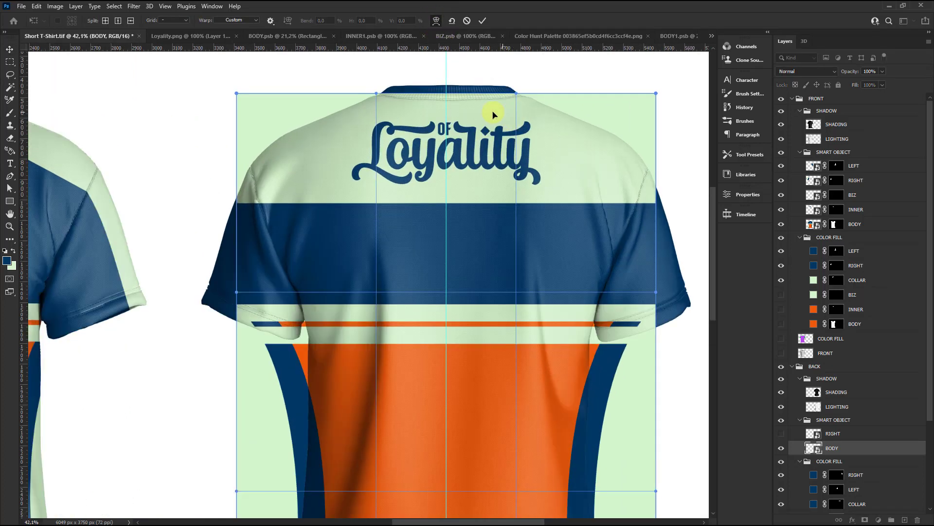
scroll(409, 146, down, 2)
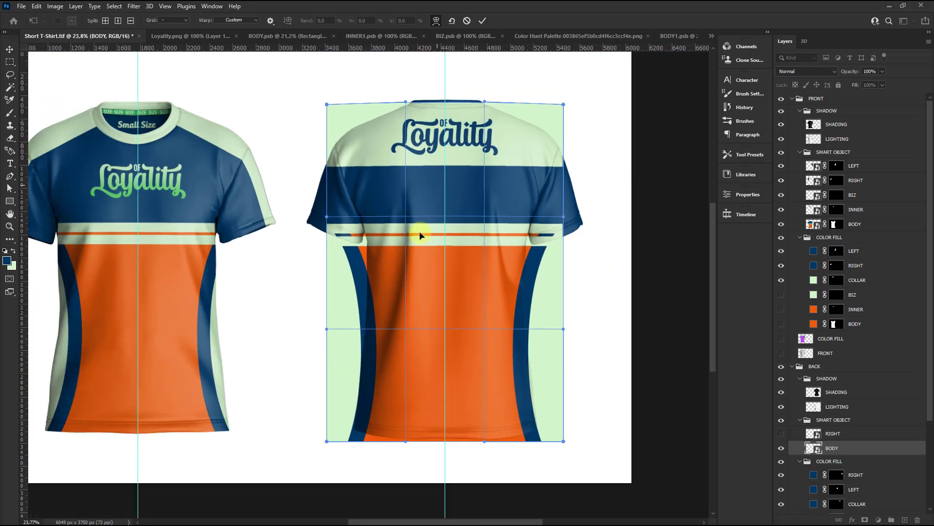
scroll(340, 298, up, 1)
drag(330, 294, 343, 294)
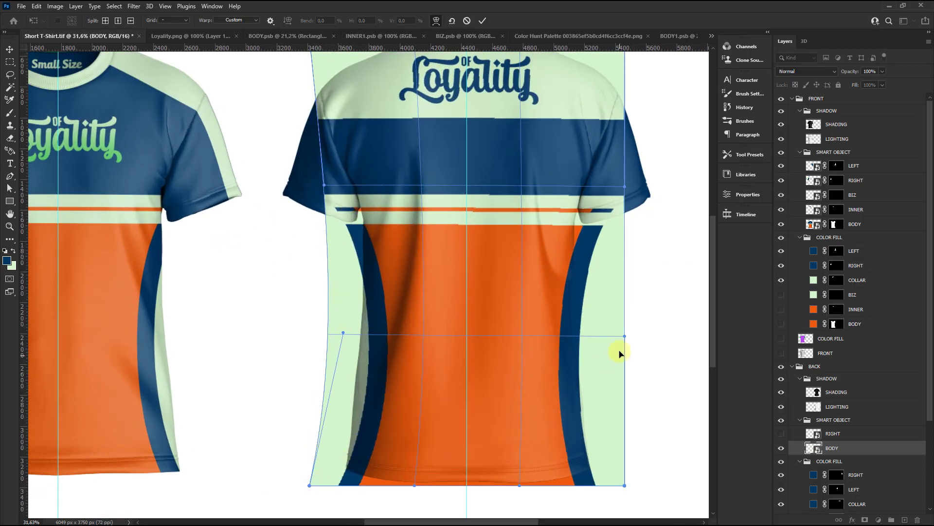
drag(607, 317, 598, 313)
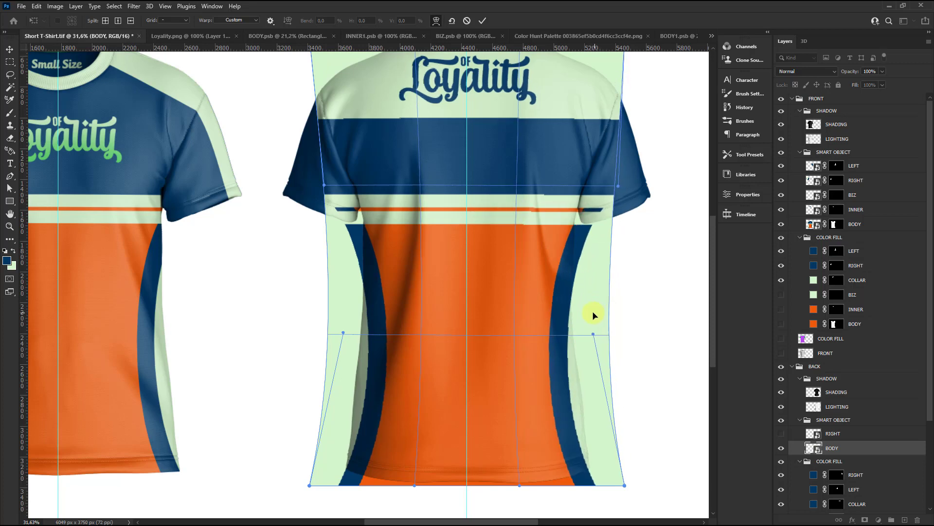
scroll(598, 313, down, 1)
scroll(490, 146, up, 1)
Move the warp's top corners onto the shoulders and pull the sides in at the waist.
mouse_move(357, 99)
mouse_down()
mouse_move(369, 99)
mouse_move(366, 112)
mouse_up()
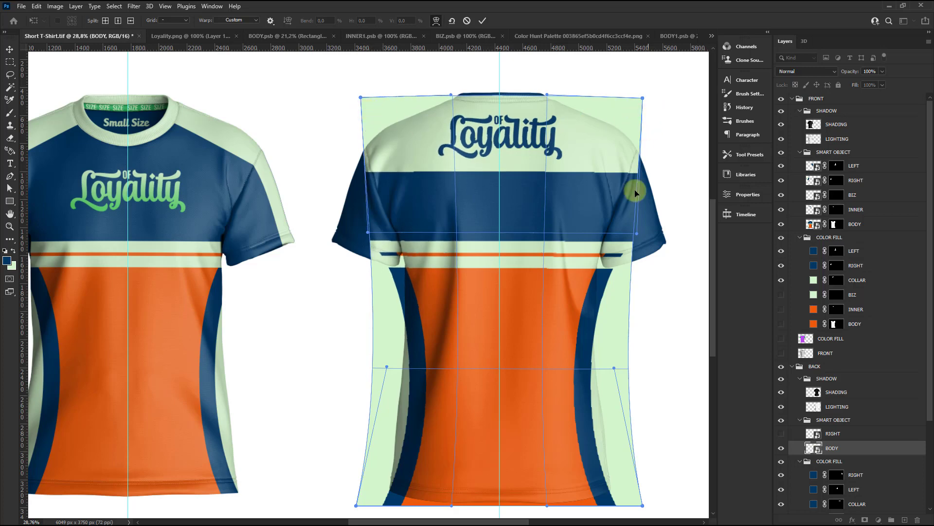
drag(616, 284, 608, 273)
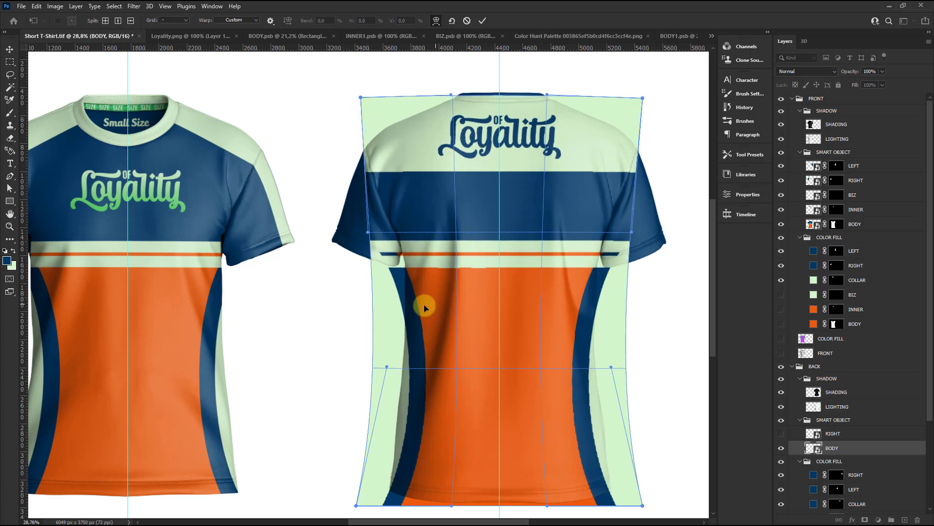
drag(424, 305, 420, 308)
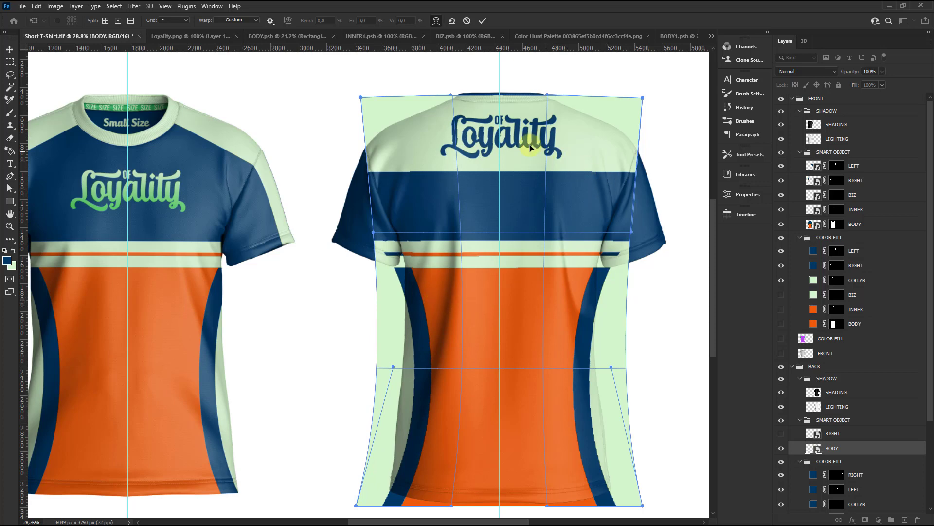
drag(643, 98, 644, 104)
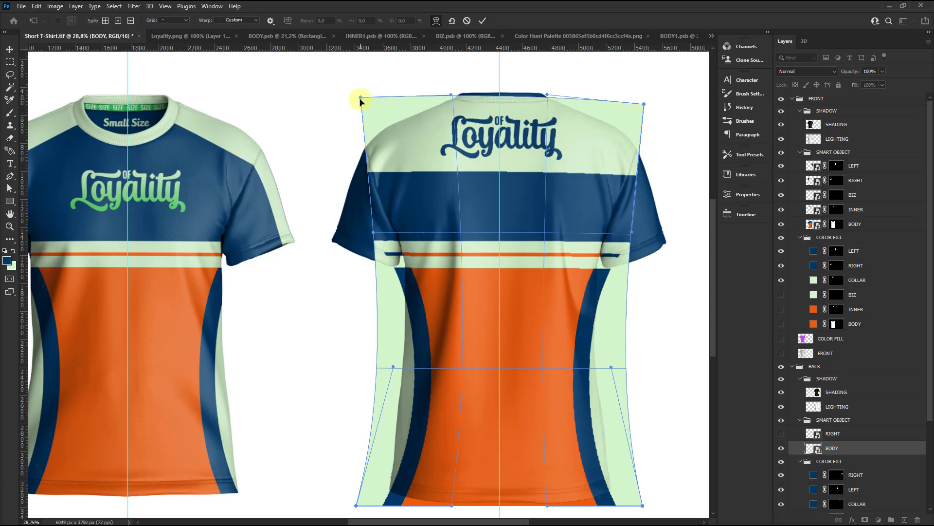
drag(361, 98, 357, 103)
scroll(452, 105, down, 2)
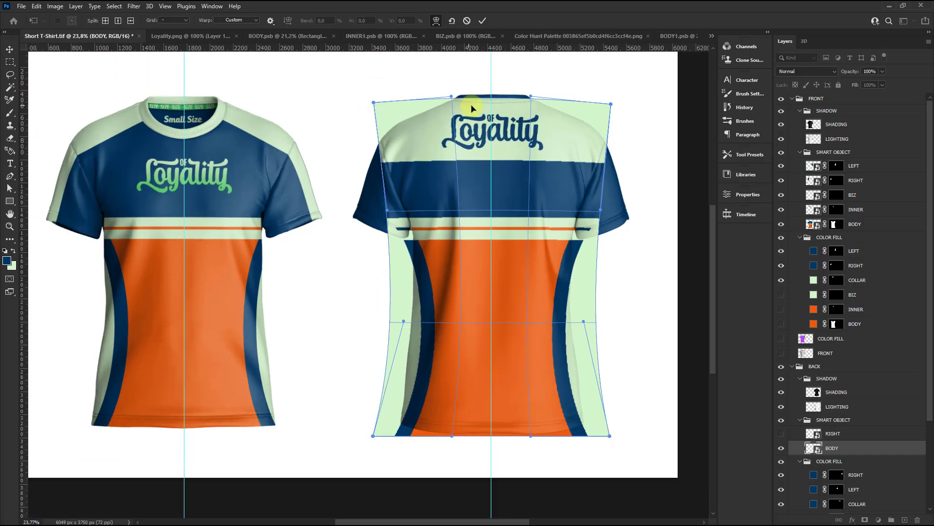
scroll(383, 105, up, 1)
scroll(373, 105, up, 3)
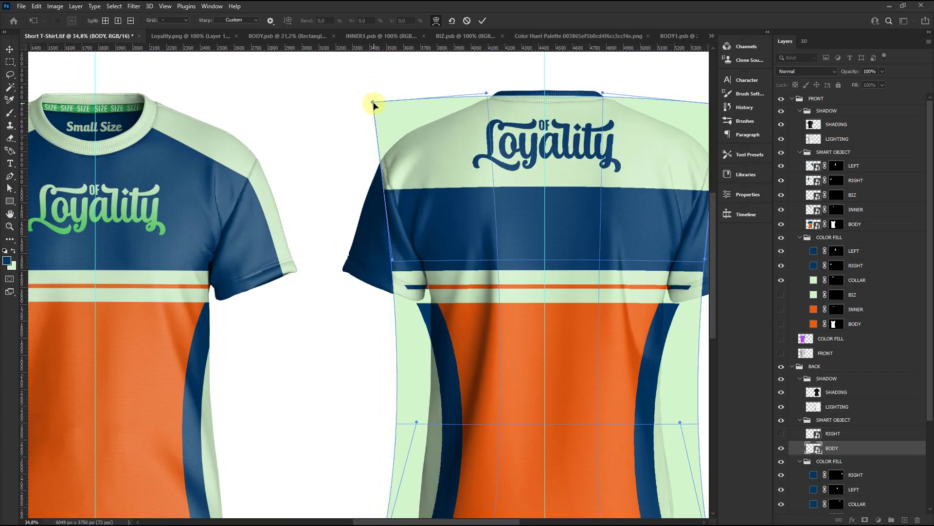
Fine-tune the top corners and collar edge, commit the warp, and load the torso selection.
drag(374, 102, 373, 100)
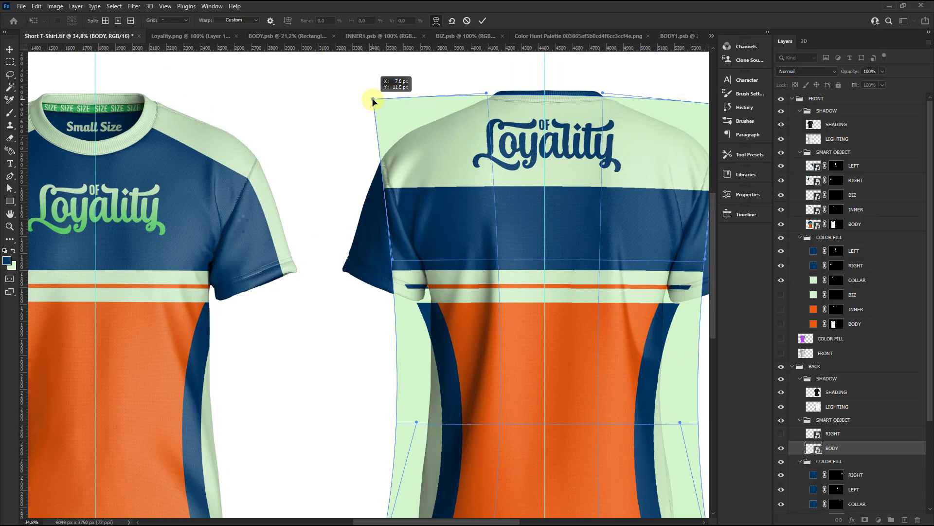
scroll(375, 101, down, 3)
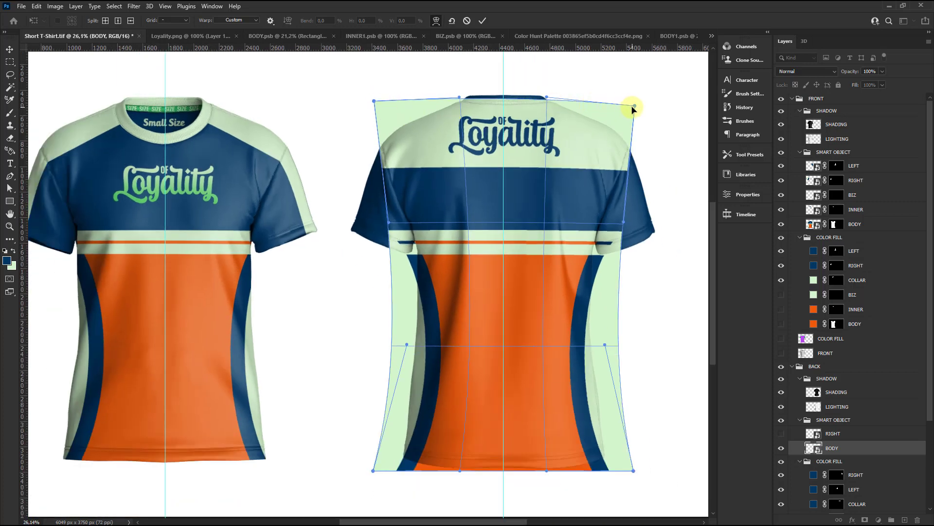
drag(633, 107, 635, 104)
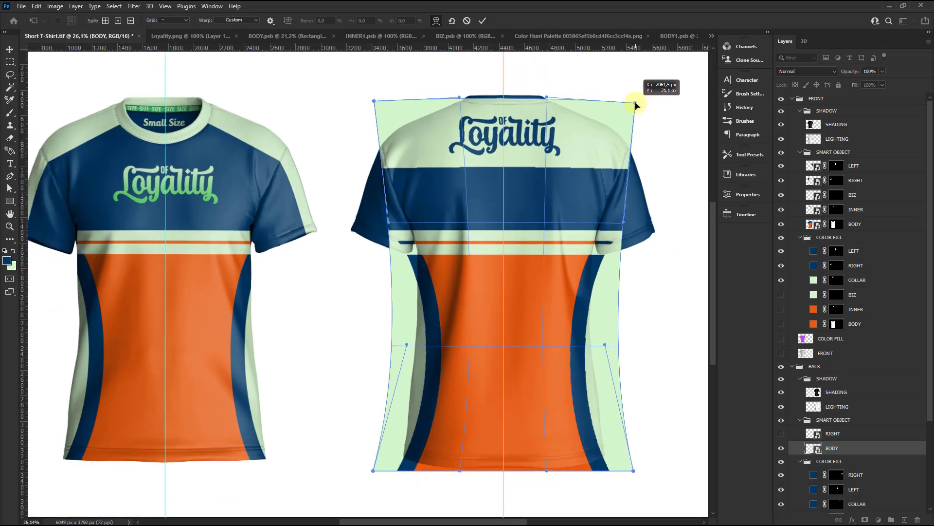
scroll(538, 199, down, 2)
scroll(555, 200, up, 2)
scroll(505, 109, up, 2)
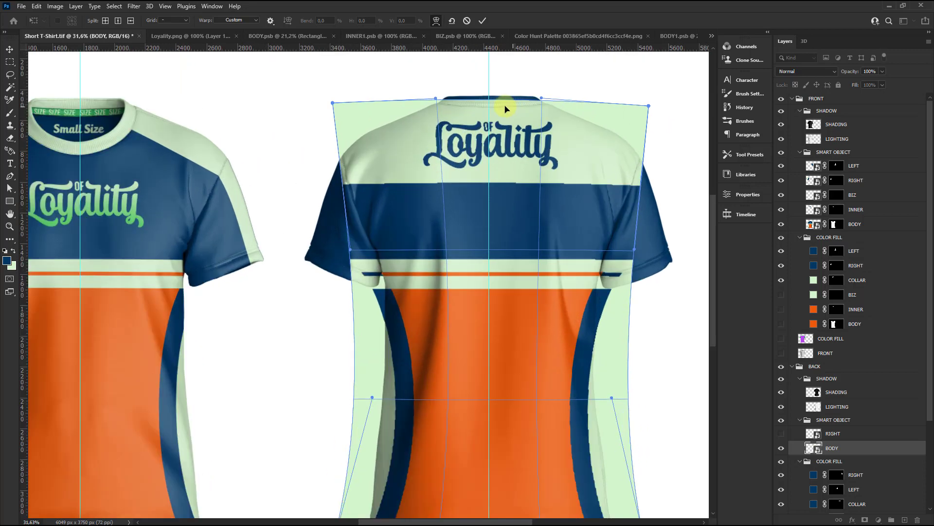
mouse_move(505, 109)
mouse_down()
mouse_move(500, 94)
mouse_move(504, 103)
mouse_up()
scroll(503, 102, down, 2)
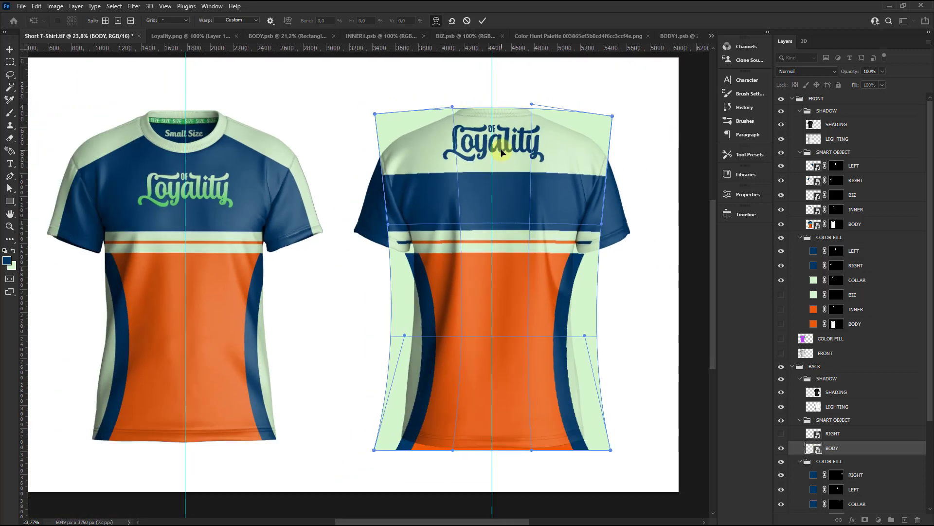
scroll(506, 146, down, 2)
click(488, 20)
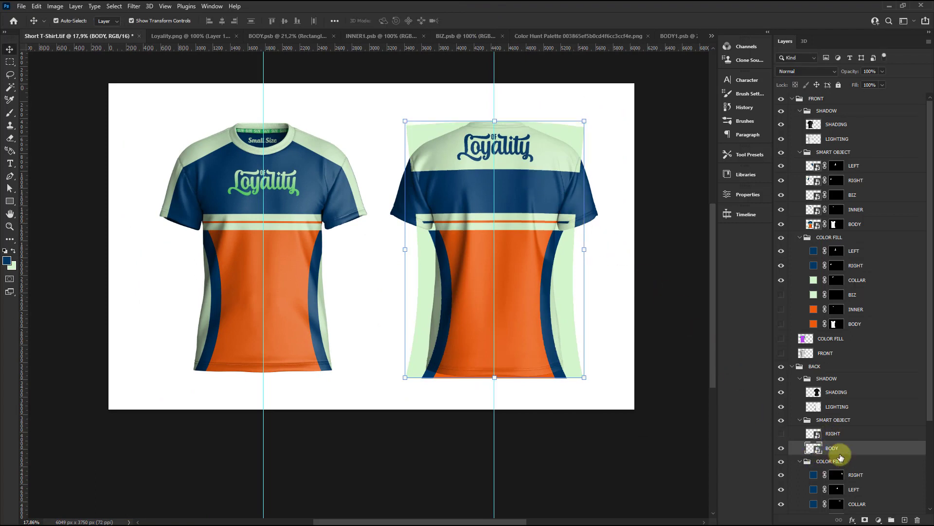
scroll(832, 437, down, 5)
ctrl+click(839, 433)
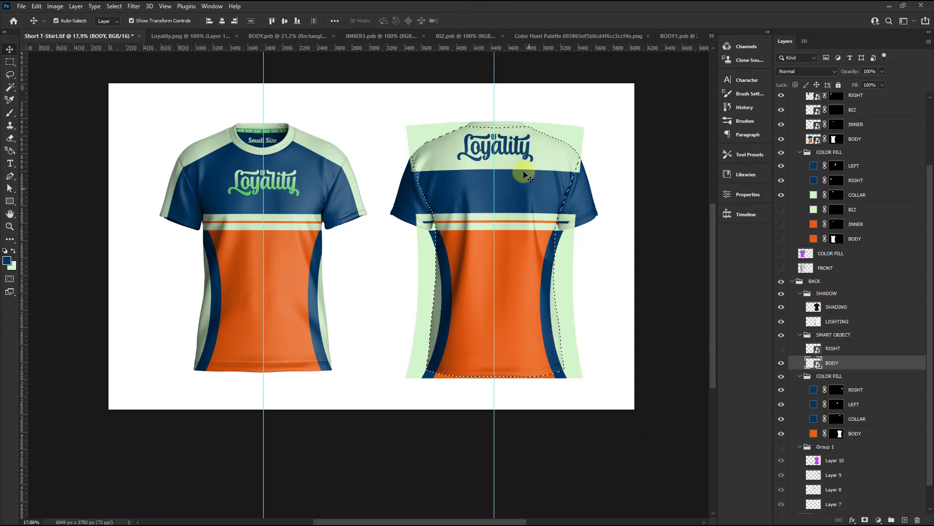
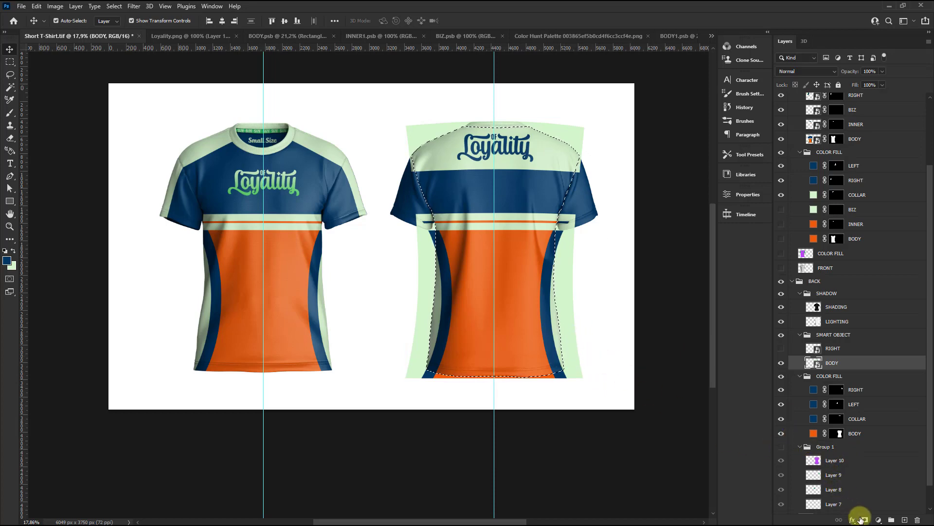
Add a layer mask to the BODY layer so the back design fits the shirt shape.
click(864, 520)
scroll(564, 253, down, 3)
scroll(568, 233, up, 1)
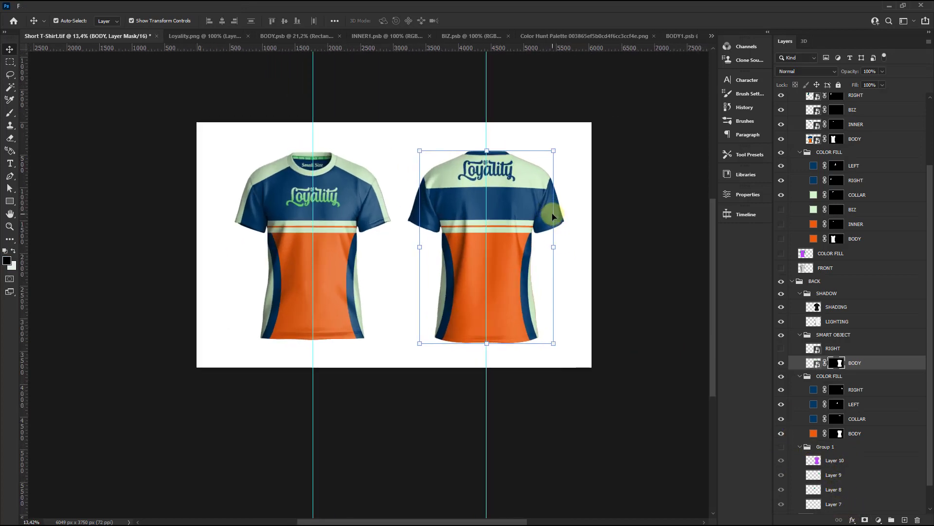
scroll(501, 188, up, 2)
scroll(500, 188, up, 2)
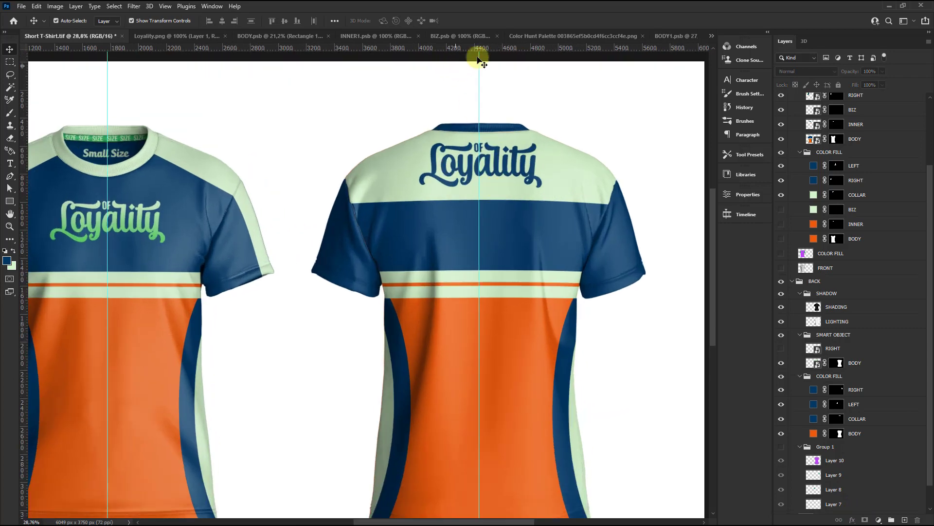
scroll(502, 122, down, 2)
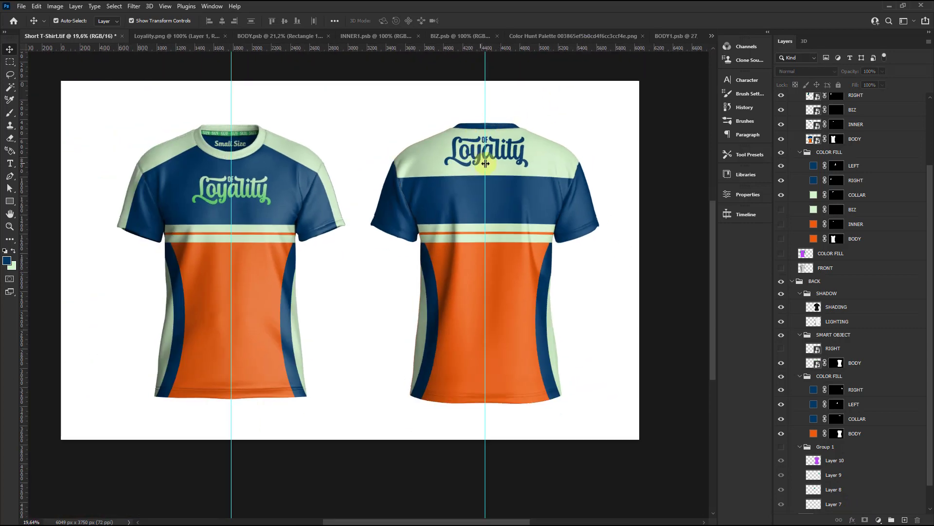
scroll(485, 160, up, 2)
scroll(516, 131, down, 1)
scroll(515, 138, down, 1)
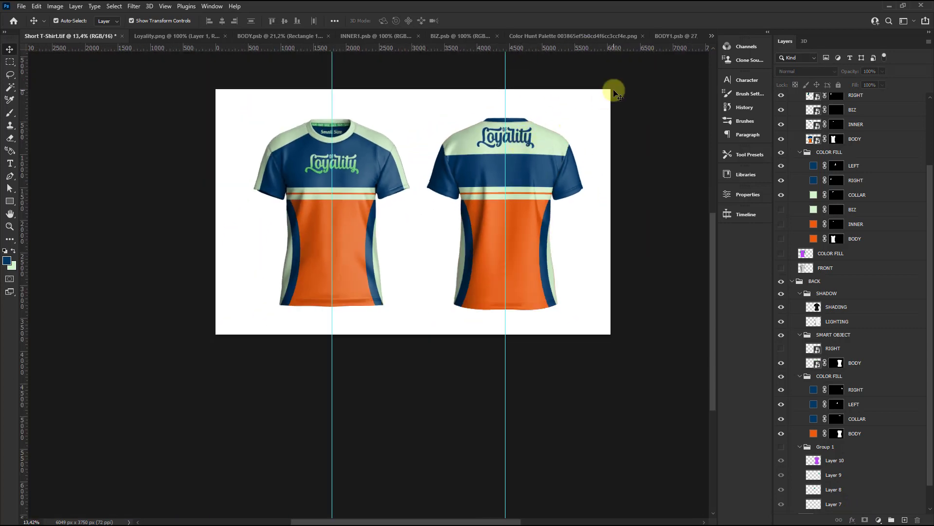
In BODY1.psb, rasterize the Loyality logo layer's style, save, and return to Short T-Shirt.tif.
click(669, 36)
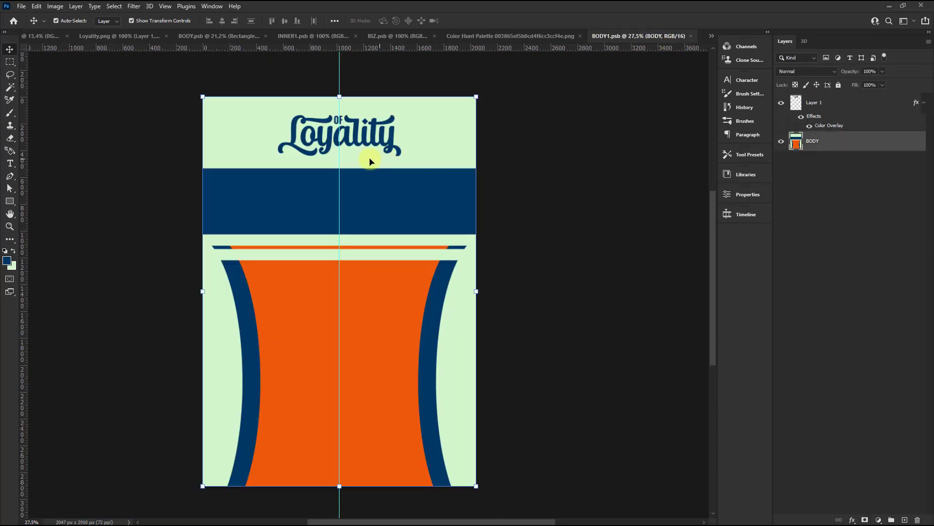
click(829, 123)
right_click(833, 109)
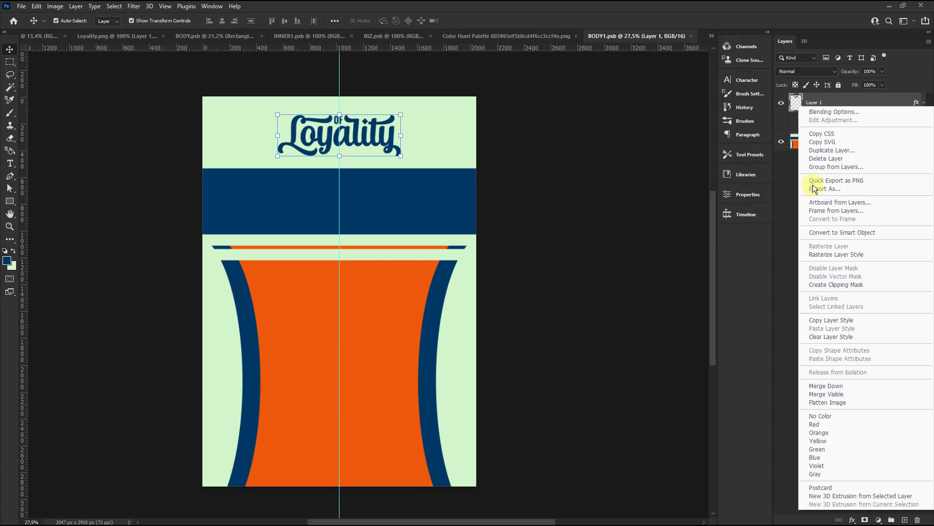
click(837, 254)
scroll(544, 188, down, 3)
scroll(314, 192, up, 2)
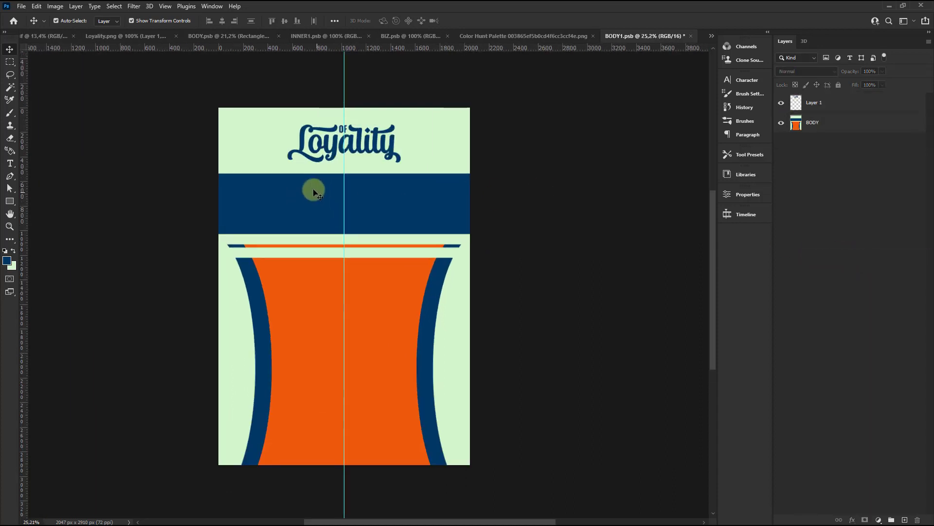
key(ctrl+s)
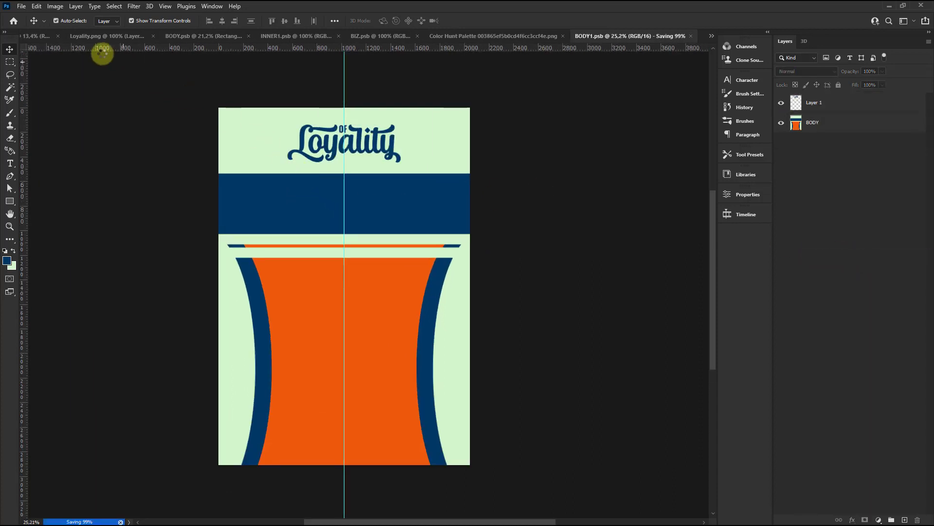
click(39, 38)
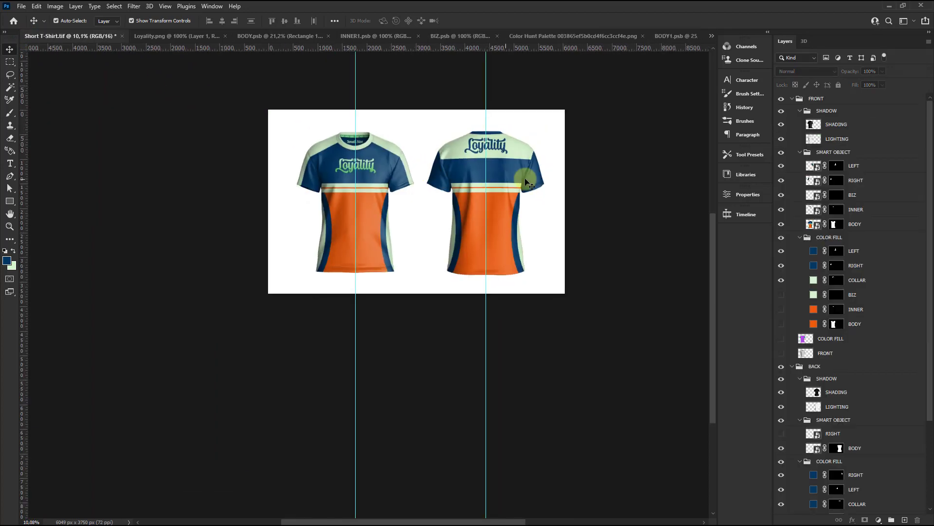
Turn on visibility of the RIGHT sleeve layer in the BACK > SMART OBJECT group.
scroll(413, 178, down, 1)
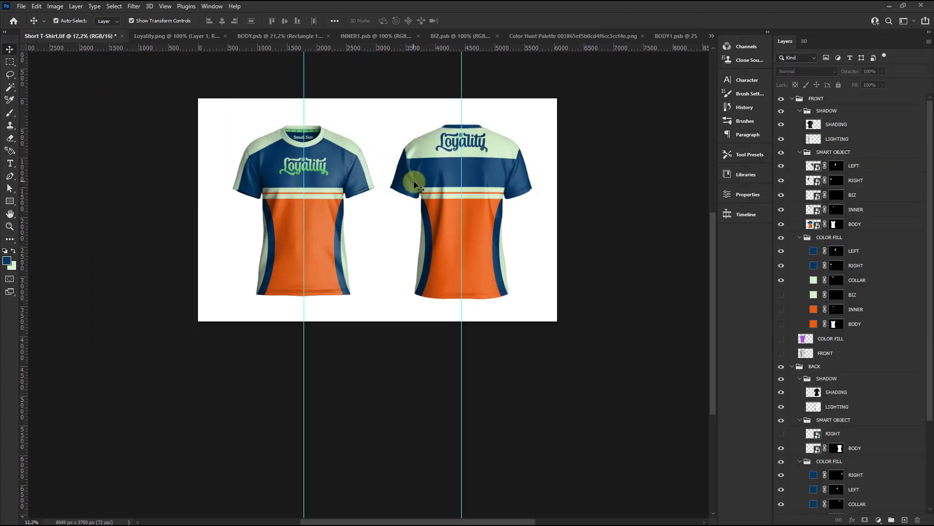
scroll(417, 177, down, 2)
scroll(454, 188, up, 1)
scroll(454, 188, up, 1)
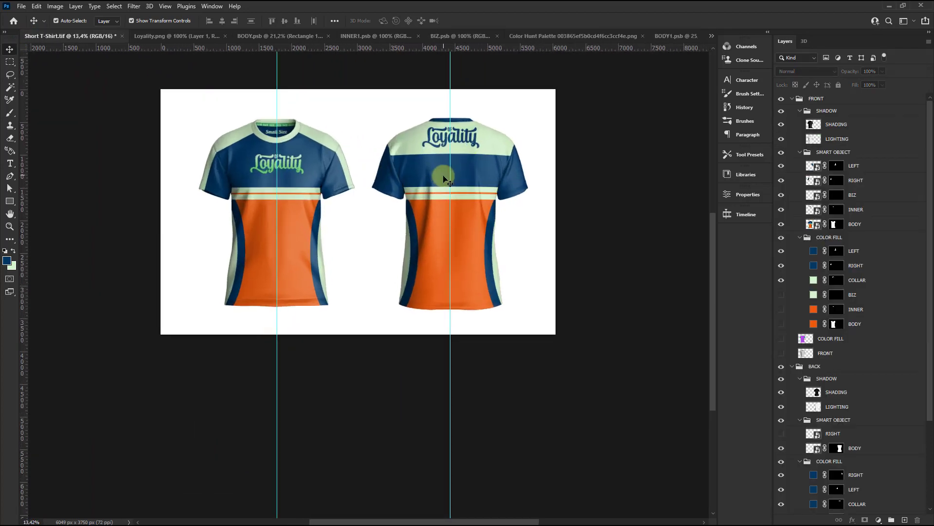
scroll(455, 194, up, 1)
scroll(455, 117, up, 1)
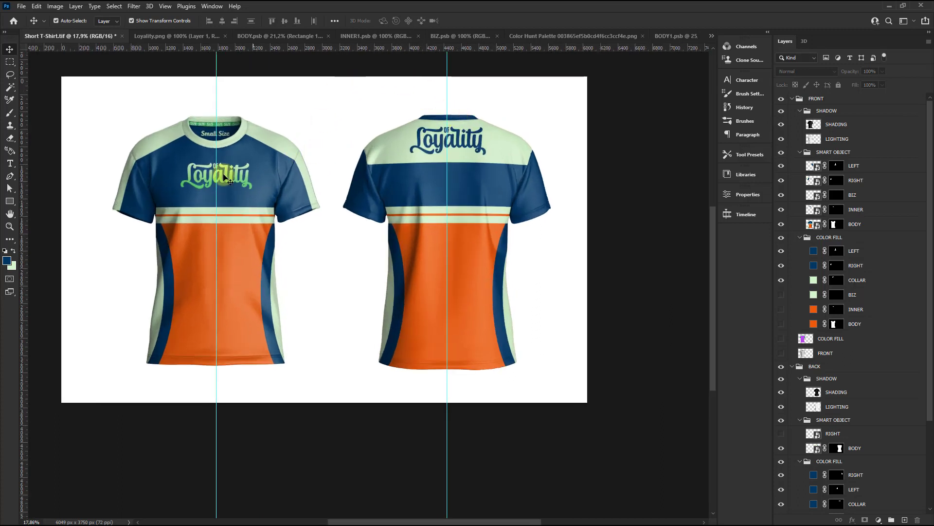
scroll(224, 174, up, 1)
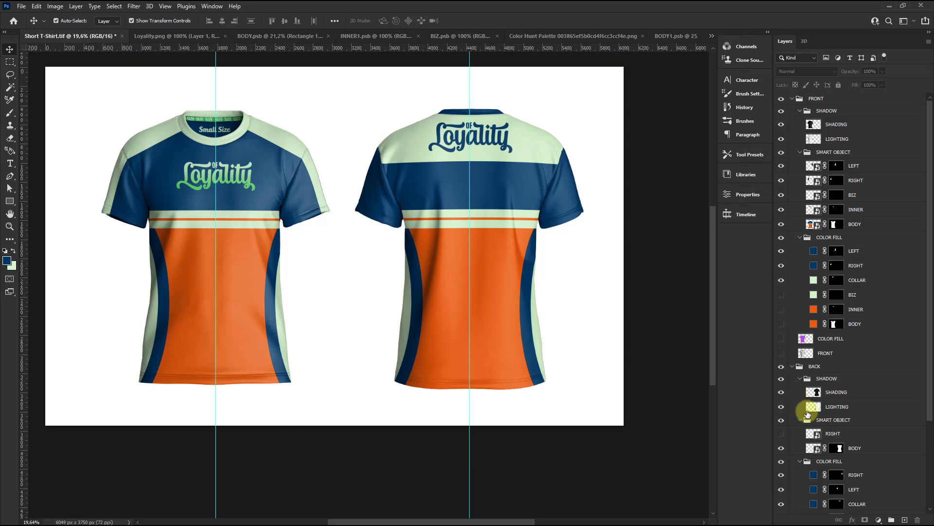
click(782, 434)
Select the RIGHT, front SHADING and front LEFT sleeve layers in turn.
scroll(630, 349, down, 2)
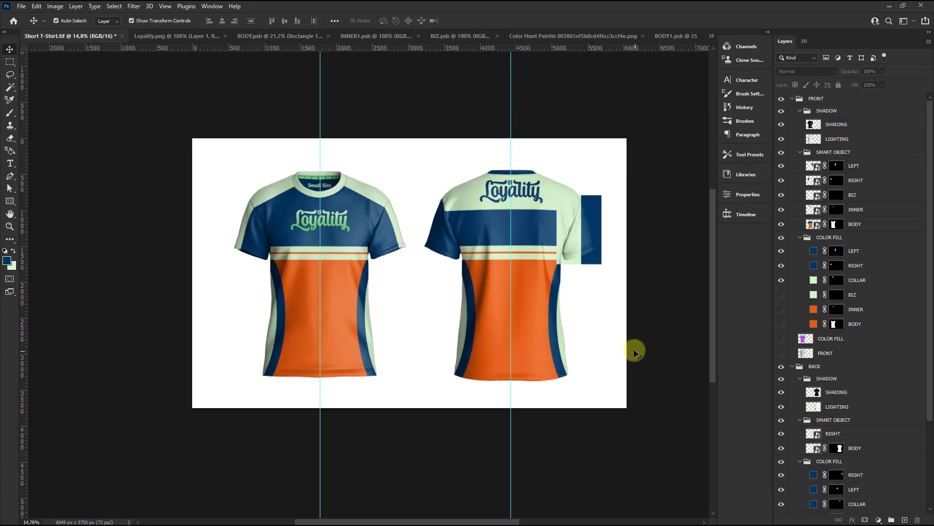
scroll(619, 339, up, 1)
scroll(480, 266, up, 1)
click(608, 170)
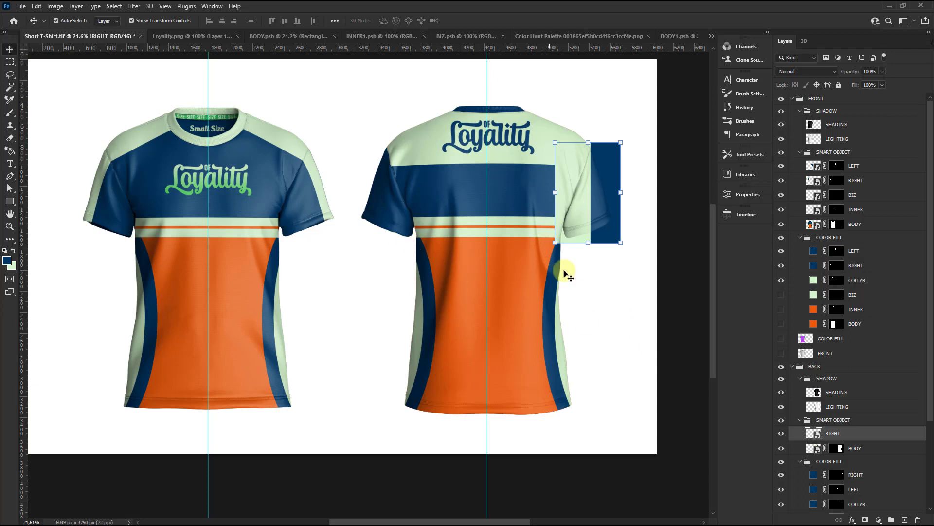
click(308, 190)
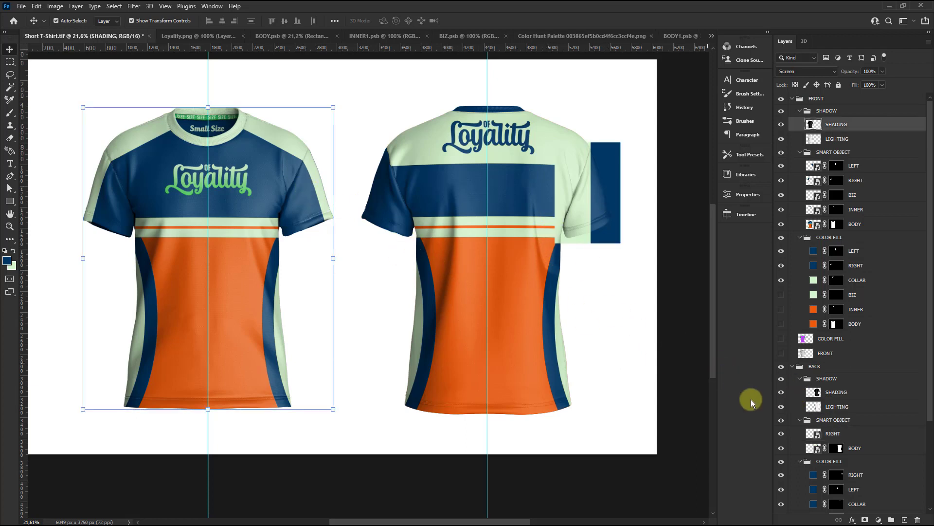
click(831, 167)
Duplicate the front LEFT mint sleeve onto the back shirt as a maskless LEFT copy in the back group.
right_click(831, 167)
click(859, 179)
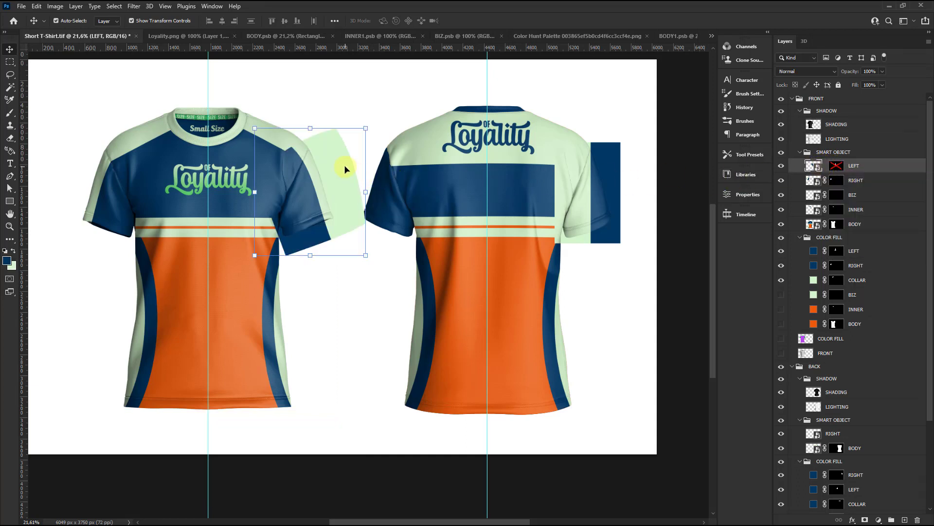
drag(336, 151, 428, 151)
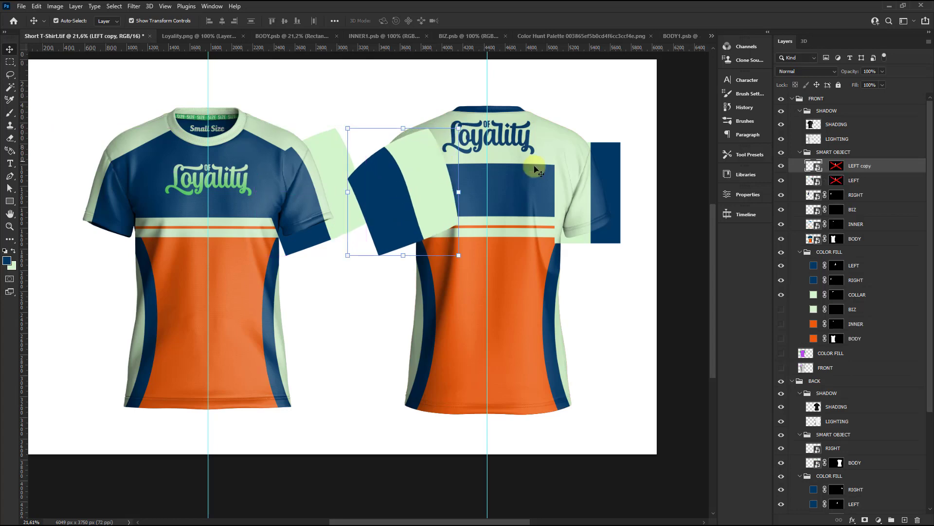
mouse_move(859, 168)
mouse_down()
mouse_move(851, 370)
mouse_move(835, 441)
mouse_up()
right_click(835, 436)
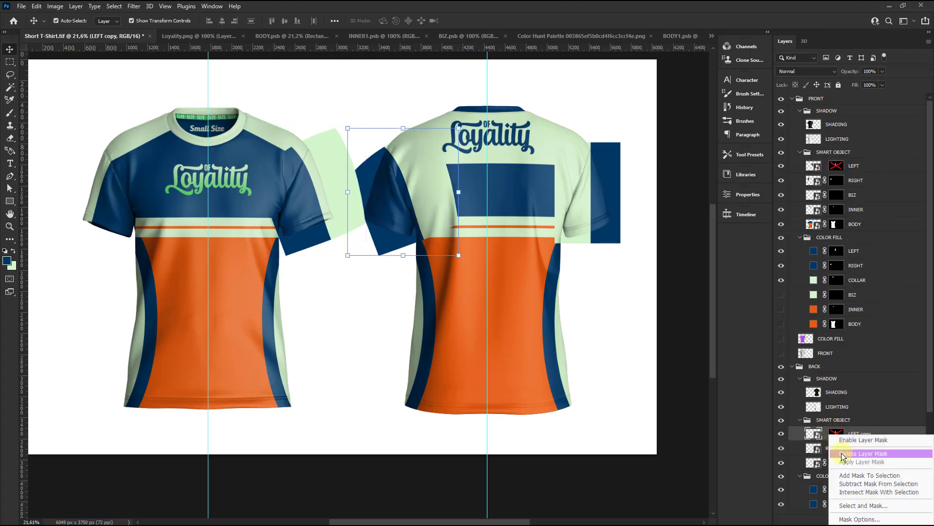
click(843, 455)
Reset the LEFT copy's warp and rotate it about 14.5 degrees.
scroll(431, 212, up, 1)
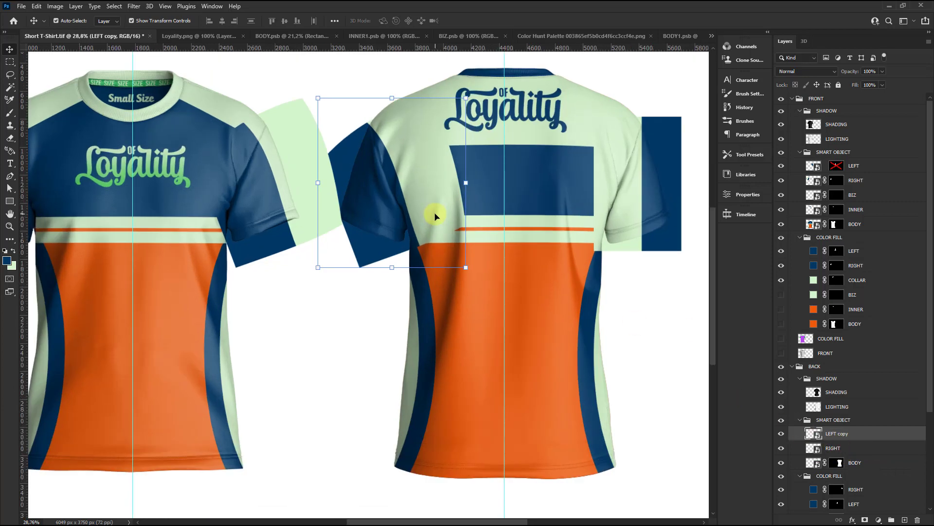
click(435, 21)
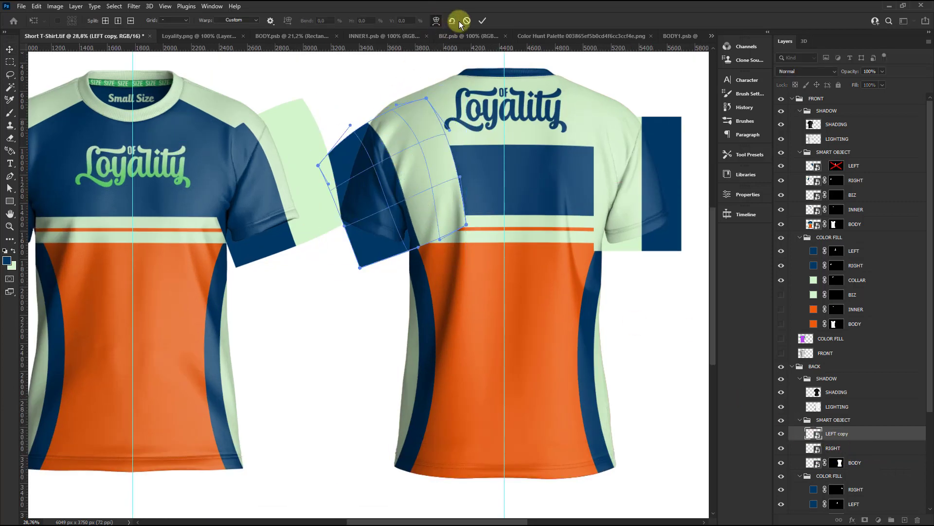
click(452, 20)
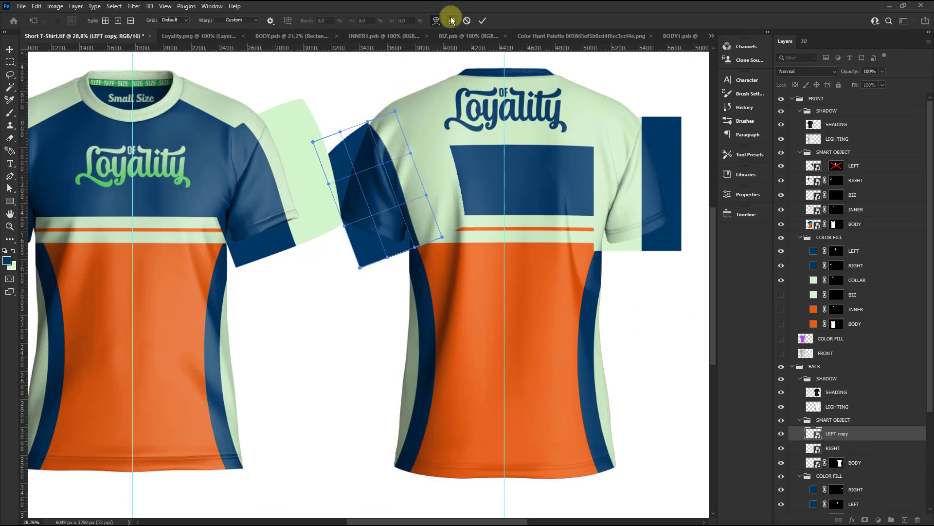
click(483, 20)
scroll(431, 101, up, 1)
drag(460, 106, 494, 176)
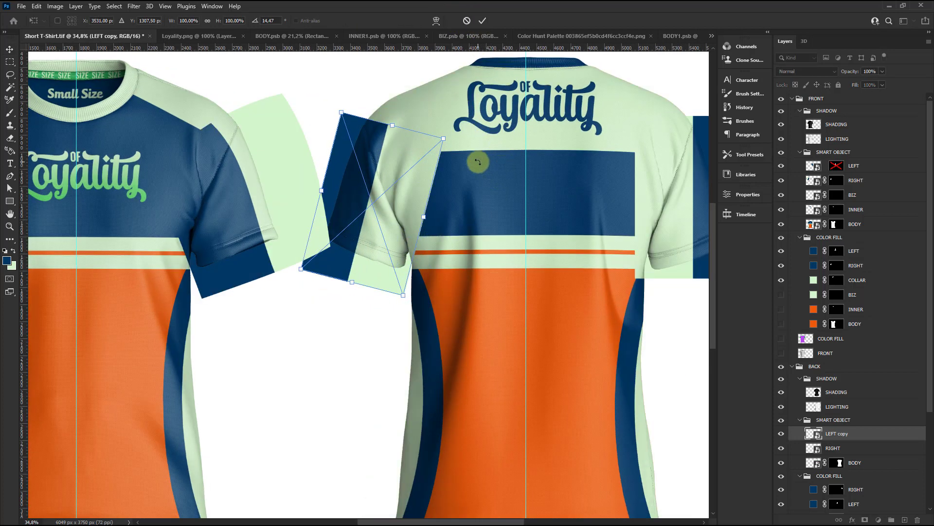
scroll(479, 156, down, 1)
click(482, 20)
Re-enable the front LEFT sleeve's layer mask and deselect the mask.
shift+click(837, 167)
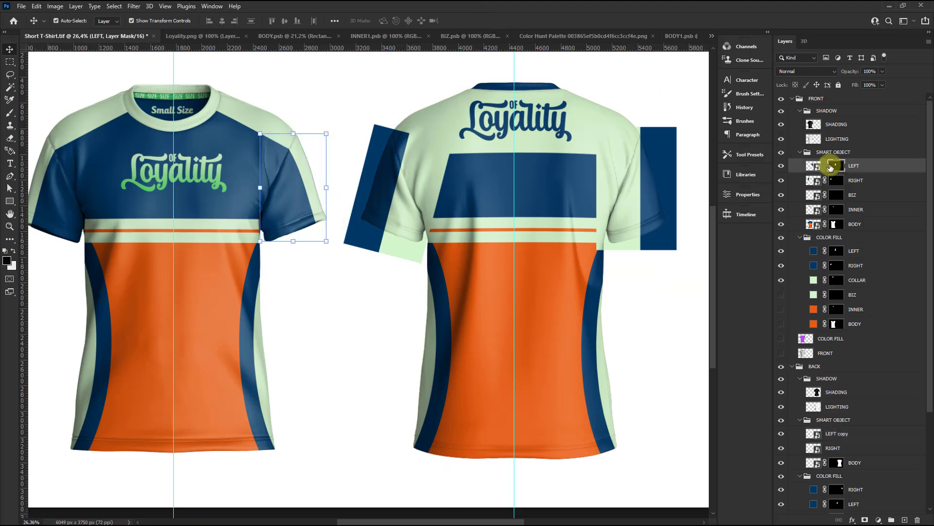
scroll(444, 203, down, 1)
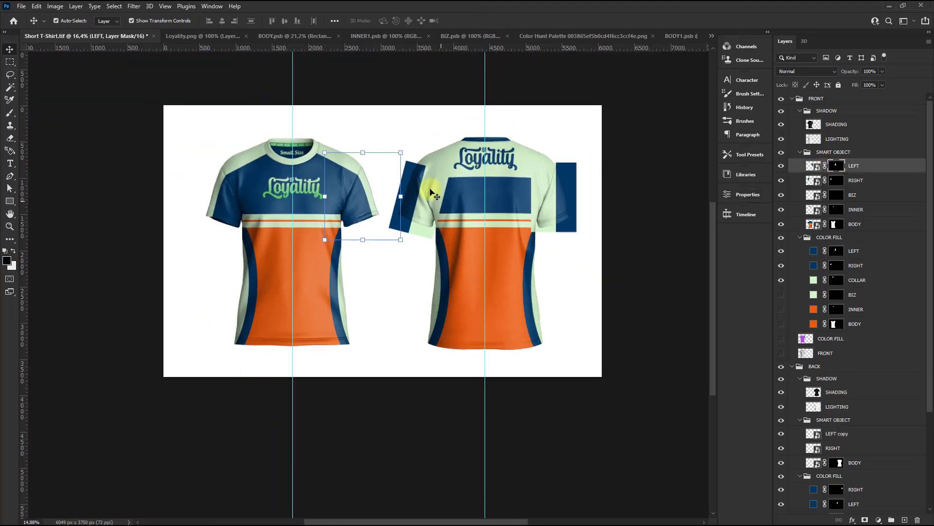
click(396, 83)
scroll(414, 186, up, 1)
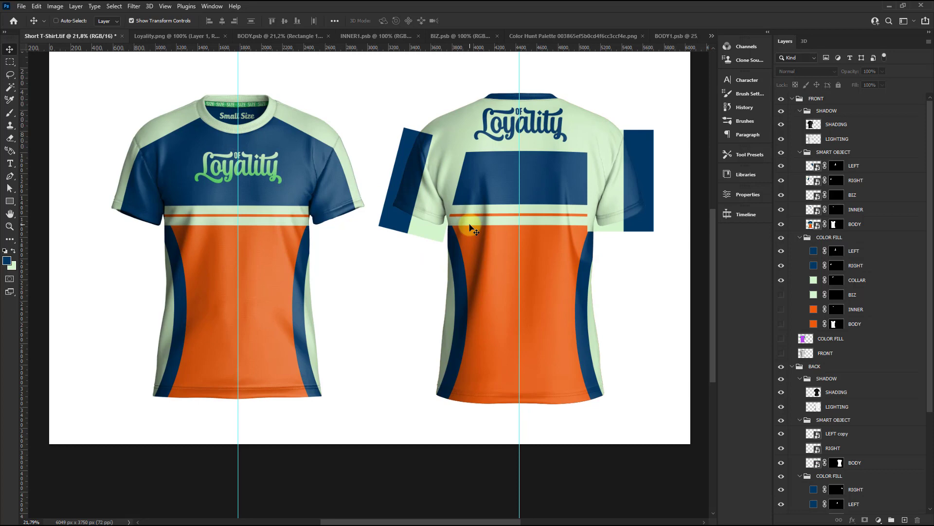
Hide guides, then tilt the LEFT copy about 18° and move it up onto the back-left shoulder.
key(ctrl+semicolon)
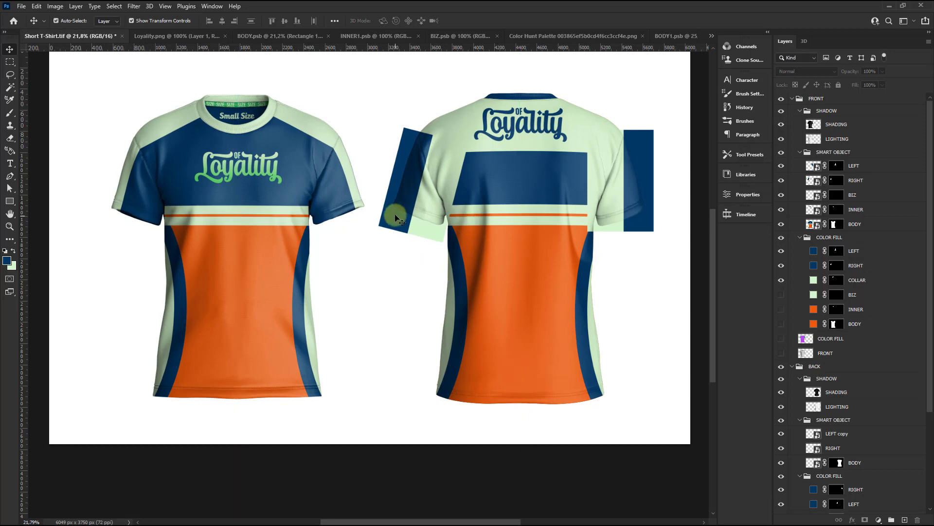
click(405, 160)
scroll(424, 155, up, 1)
scroll(424, 155, up, 1)
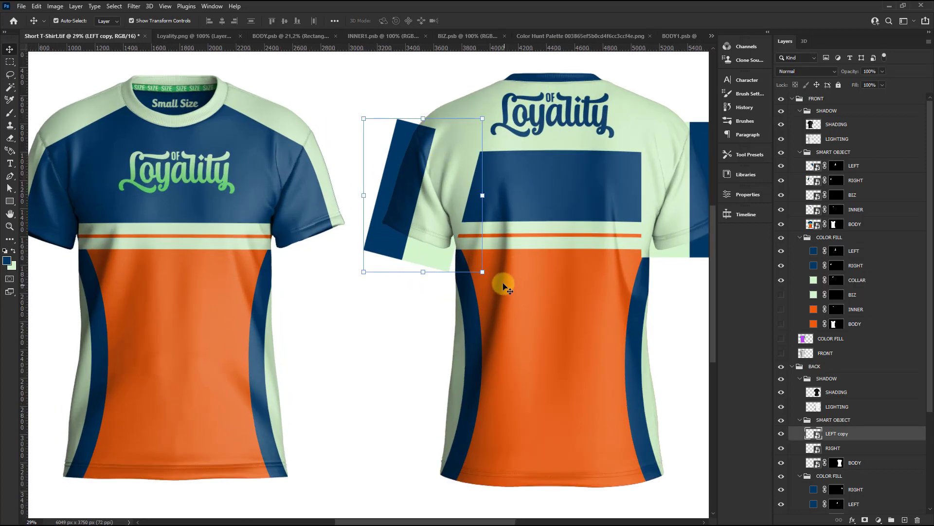
drag(493, 278, 486, 273)
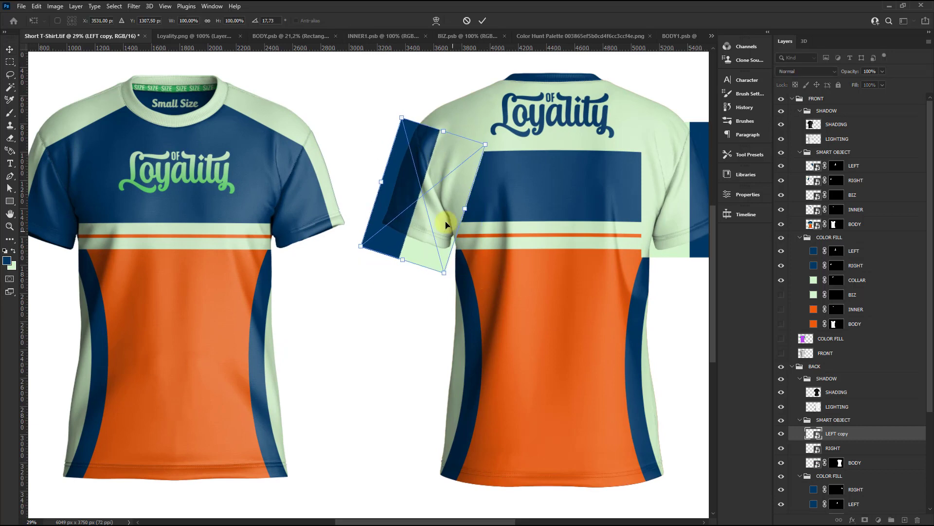
scroll(398, 188, up, 2)
drag(397, 188, 396, 179)
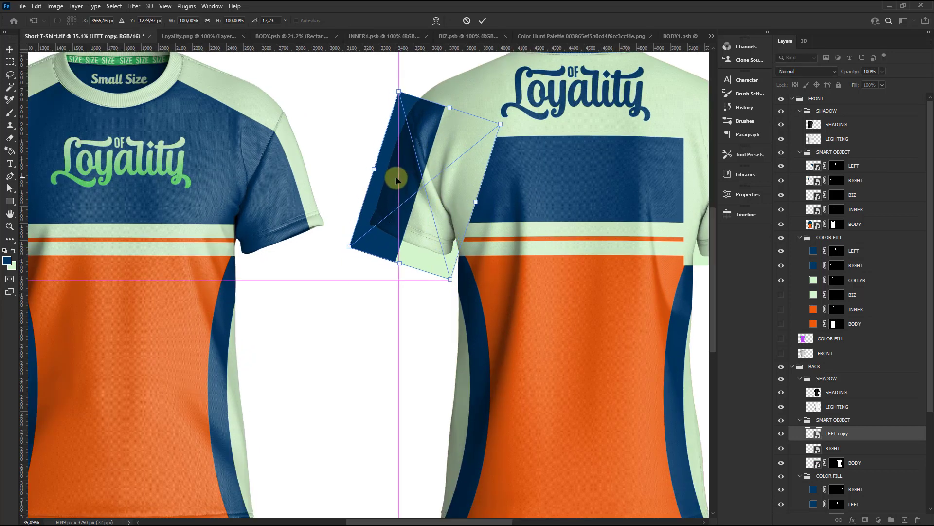
scroll(432, 209, down, 2)
scroll(539, 204, down, 2)
scroll(441, 203, up, 3)
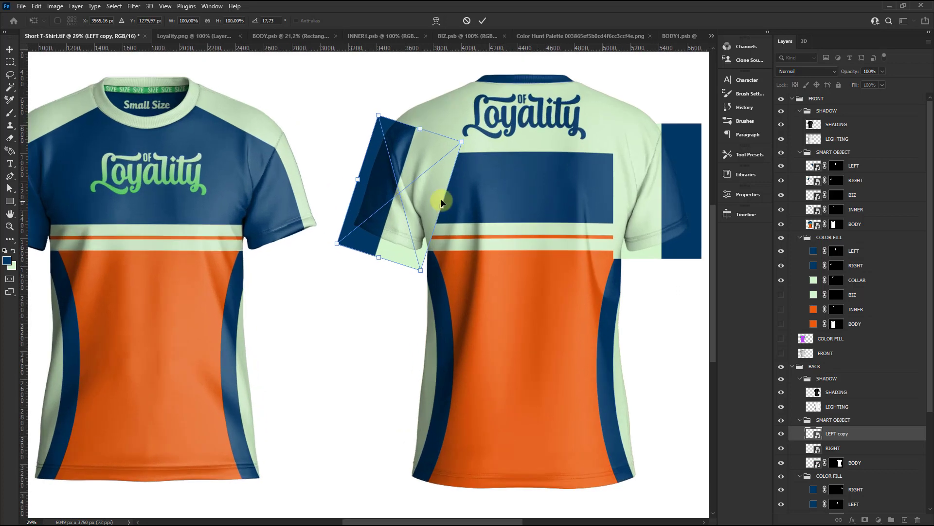
scroll(442, 203, down, 2)
Apply the left sleeve transform, then rotate the right sleeve block about -17° and nudge it left.
key(Return)
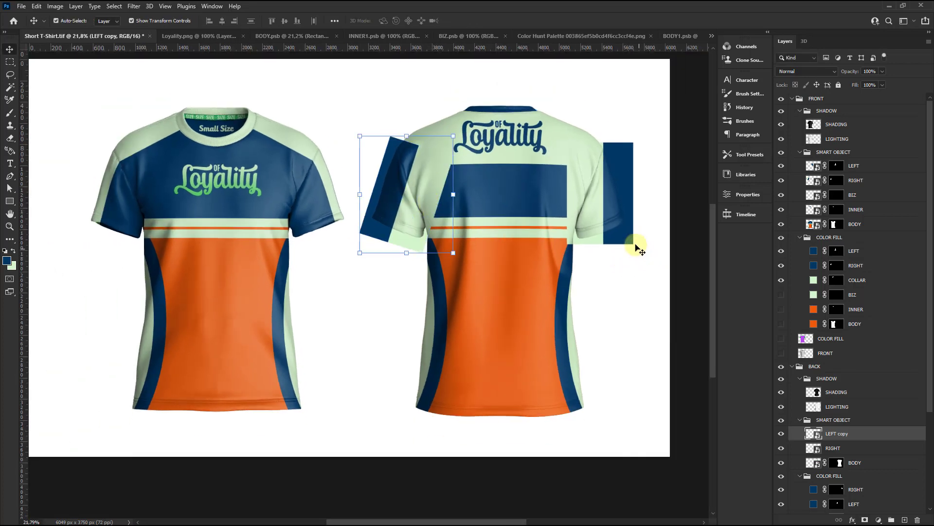
click(631, 240)
drag(642, 250, 655, 242)
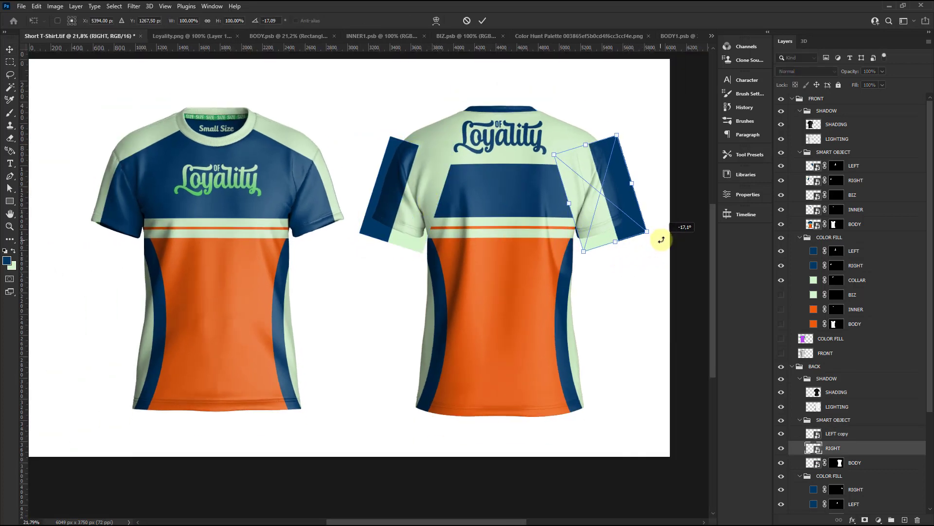
scroll(626, 200, up, 2)
drag(615, 194, 604, 196)
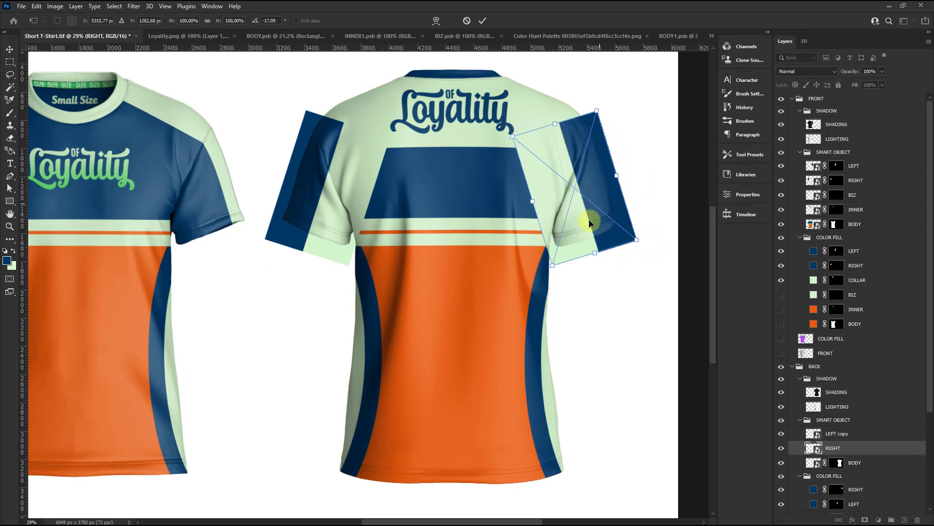
scroll(595, 219, down, 2)
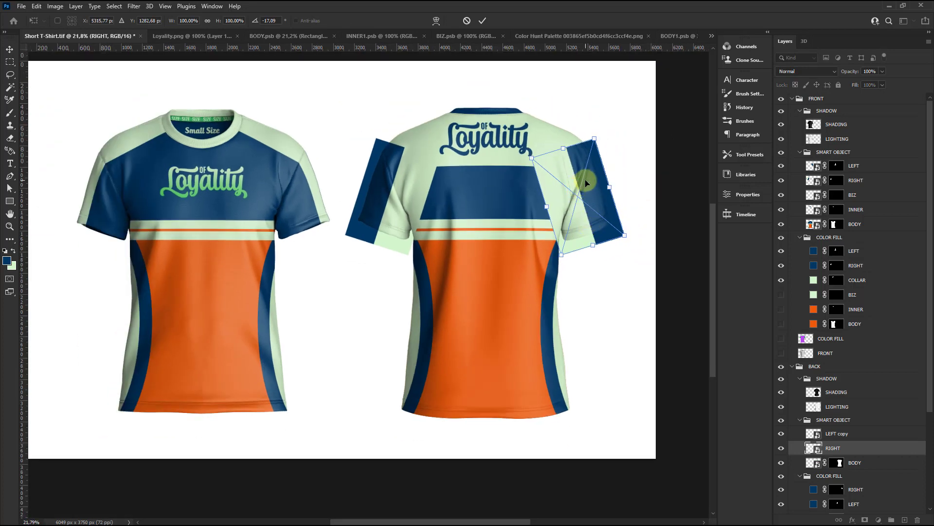
Flip the right sleeve block horizontally and rotate it to about 158° to match the shoulder.
right_click(586, 183)
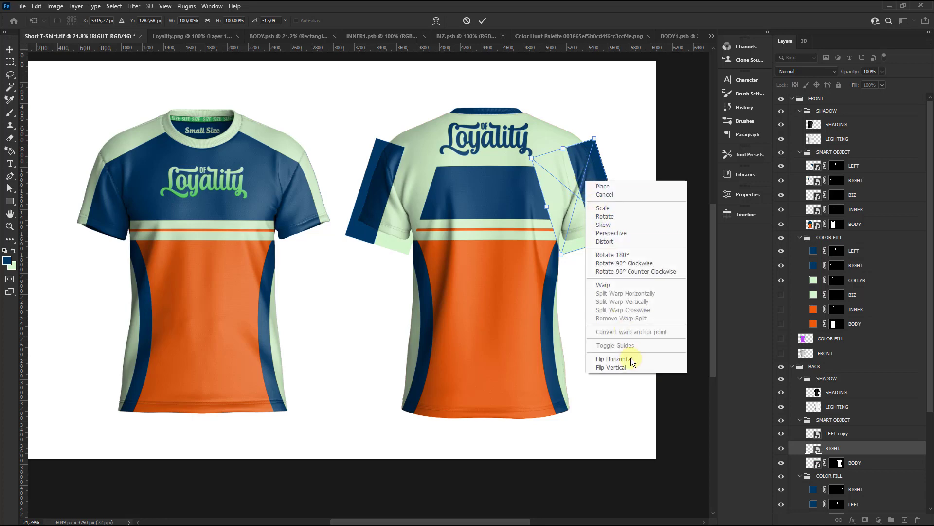
click(606, 360)
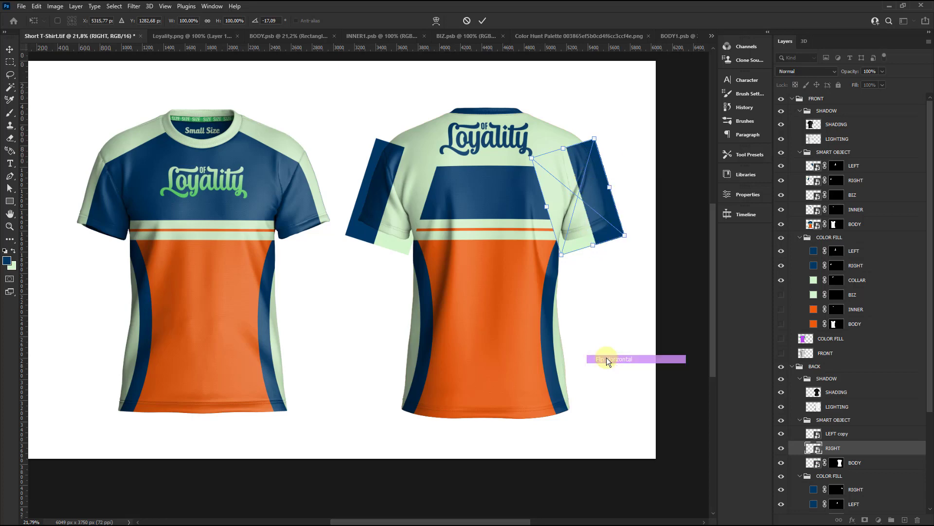
drag(631, 155, 612, 180)
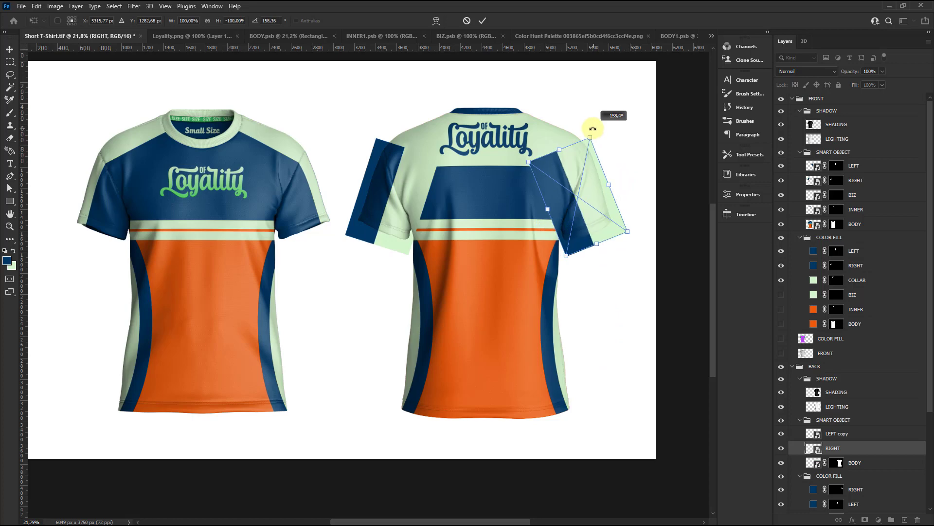
scroll(611, 180, up, 2)
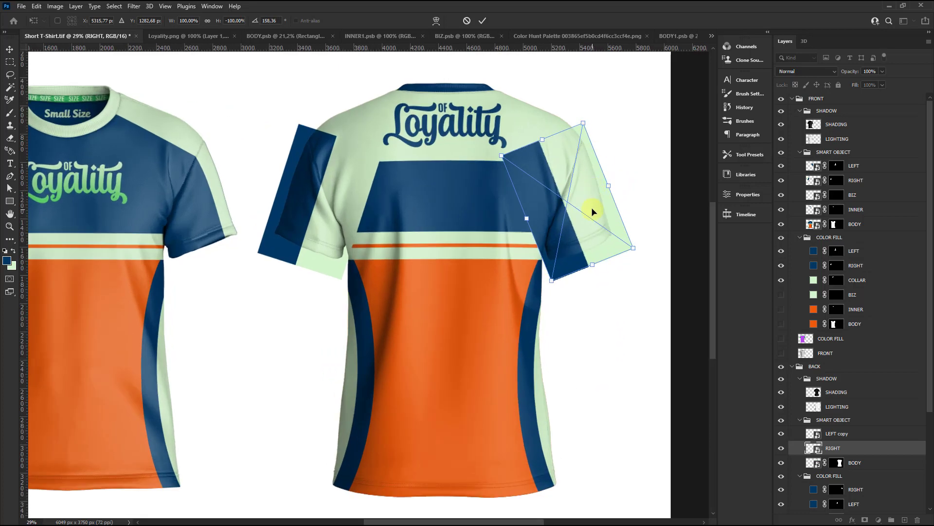
click(482, 21)
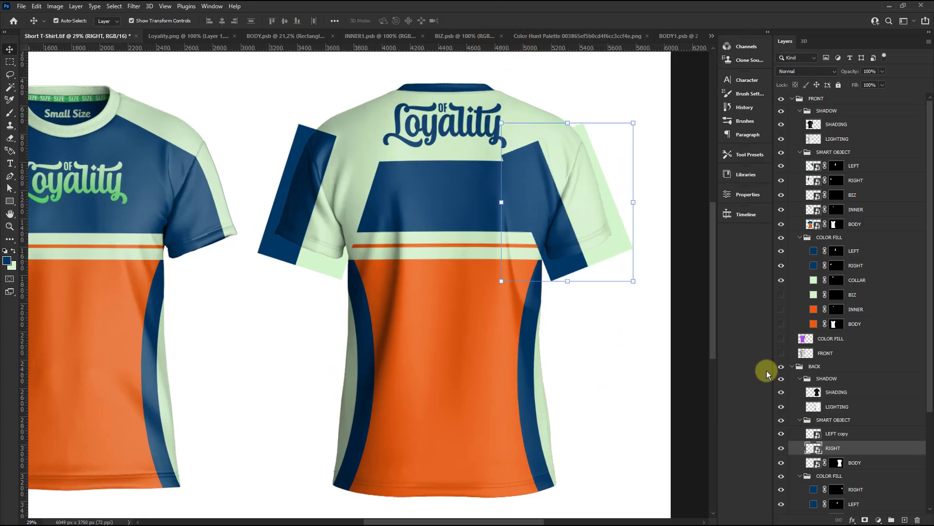
Warp the right sleeve block's corners and edges so it curves over the shoulder seam.
key(ctrl+t)
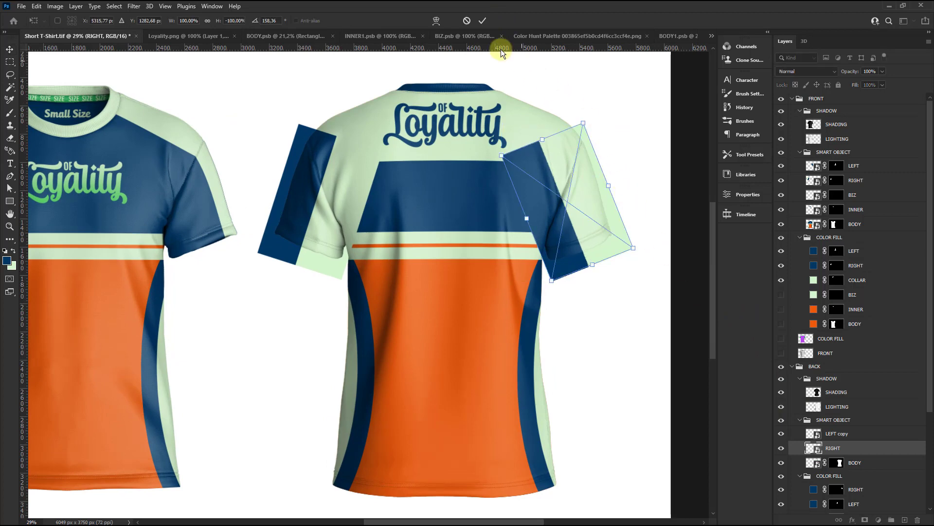
click(436, 21)
scroll(551, 141, up, 1)
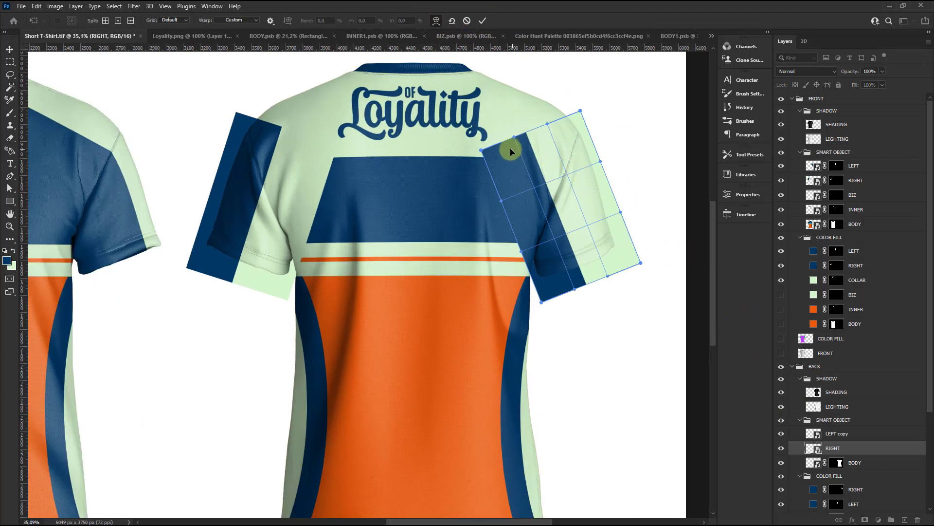
drag(484, 154, 515, 186)
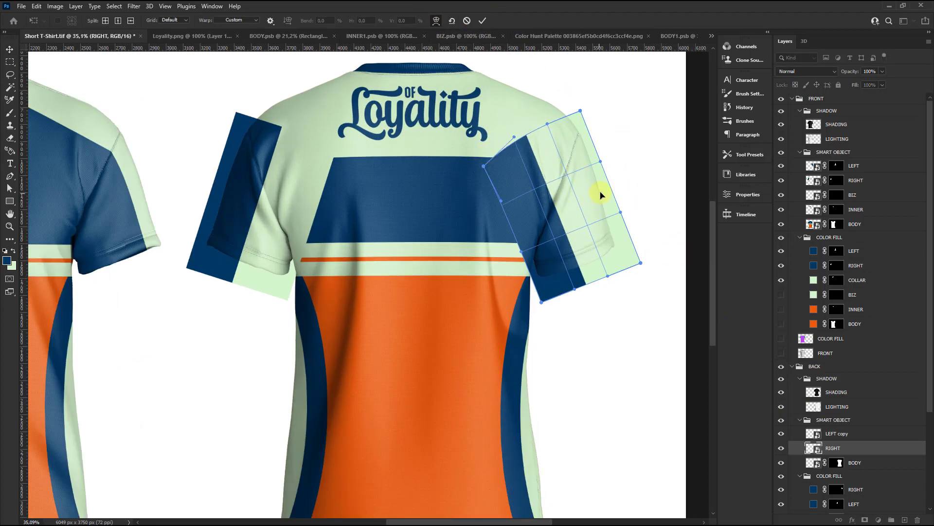
drag(601, 195, 613, 191)
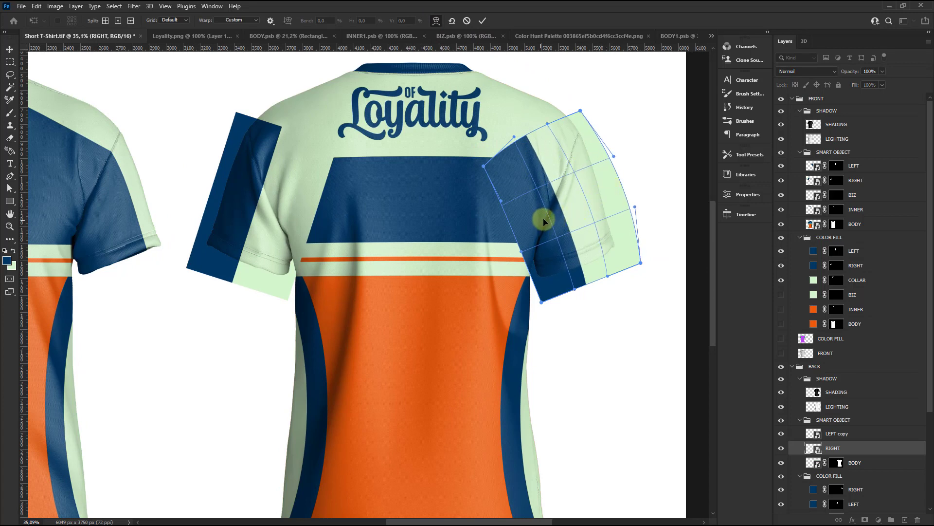
drag(543, 217, 546, 215)
mouse_move(562, 166)
mouse_down()
mouse_move(594, 151)
mouse_move(590, 237)
mouse_up()
drag(545, 301, 530, 290)
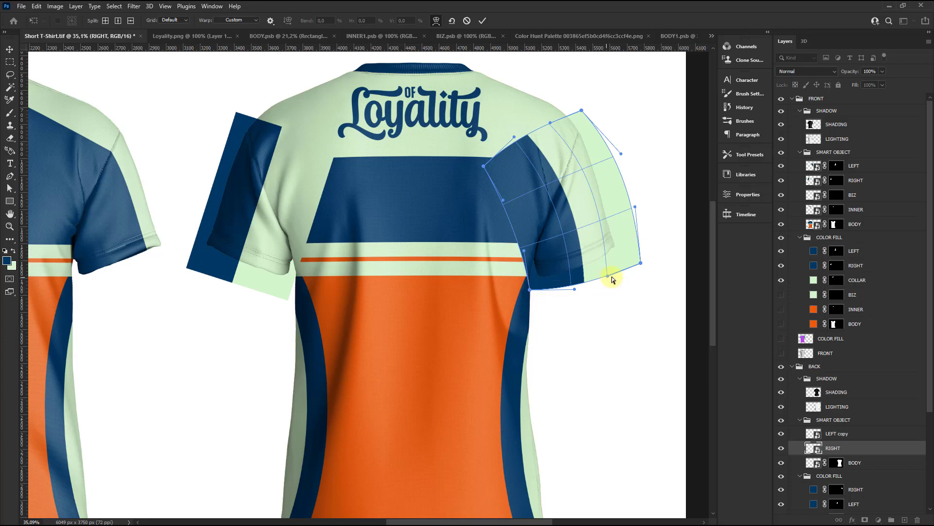
drag(642, 263, 638, 248)
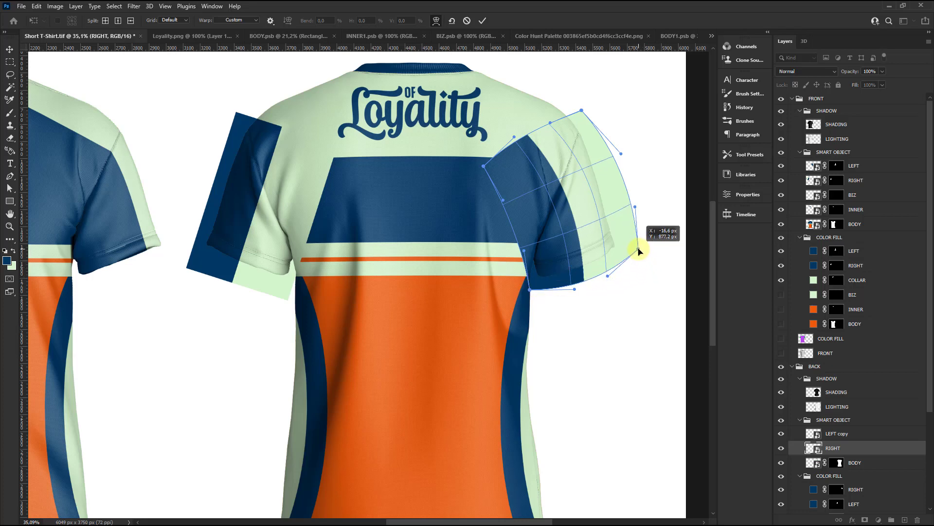
click(482, 20)
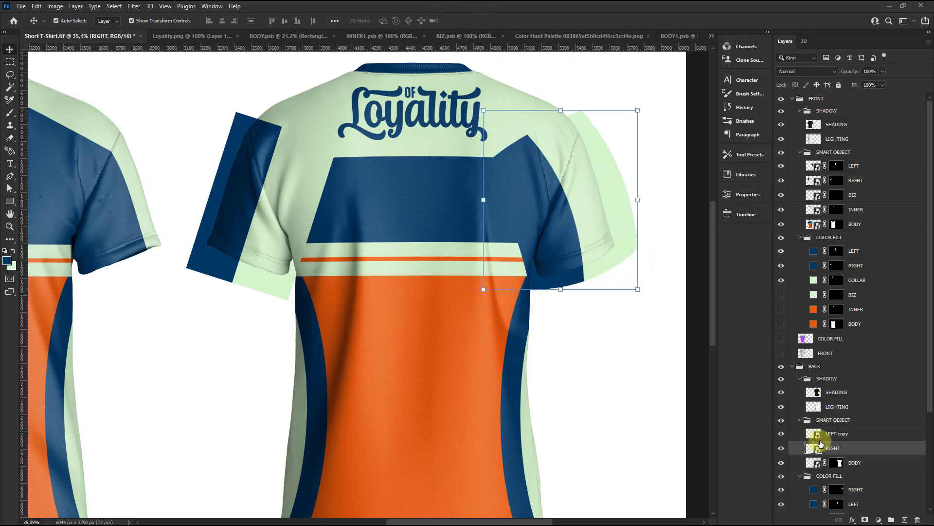
Mask the RIGHT layer to the sleeve shape, then unlink and temporarily disable that mask.
ctrl+click(837, 489)
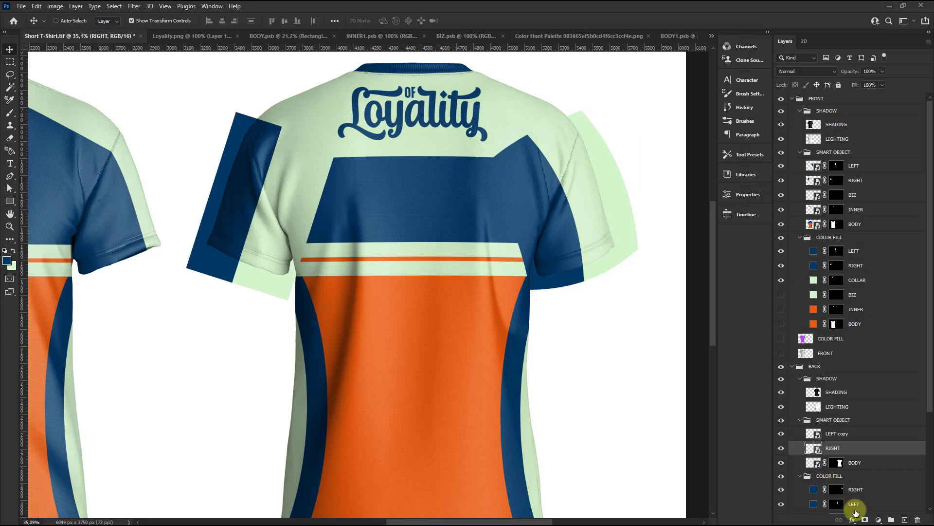
click(865, 519)
scroll(573, 234, down, 2)
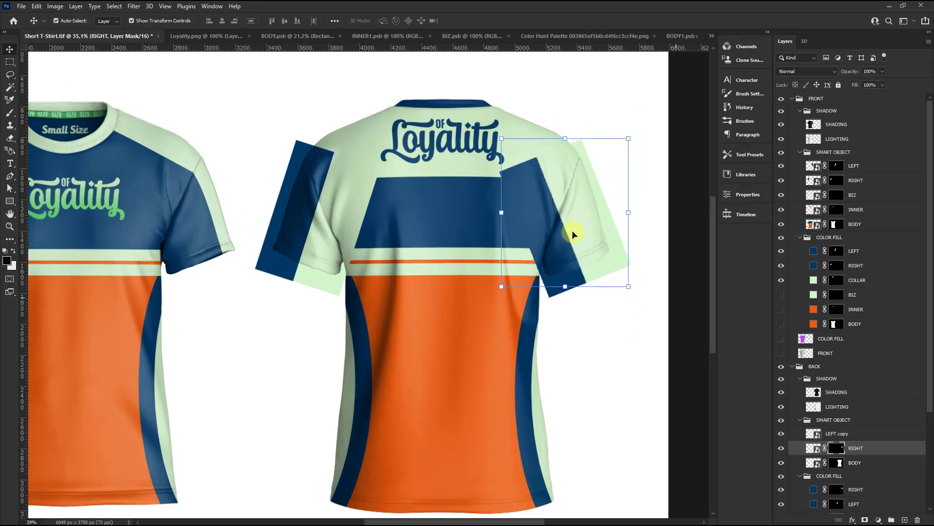
scroll(553, 218, down, 1)
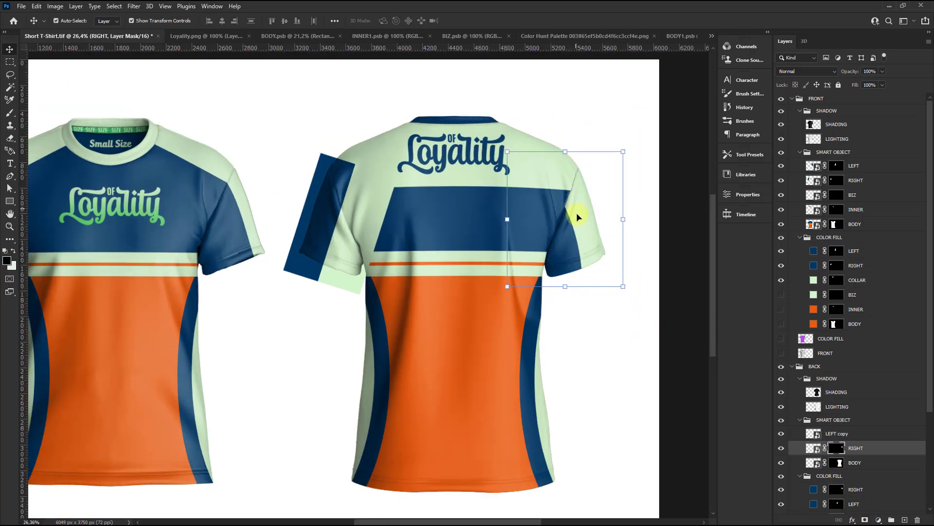
click(825, 448)
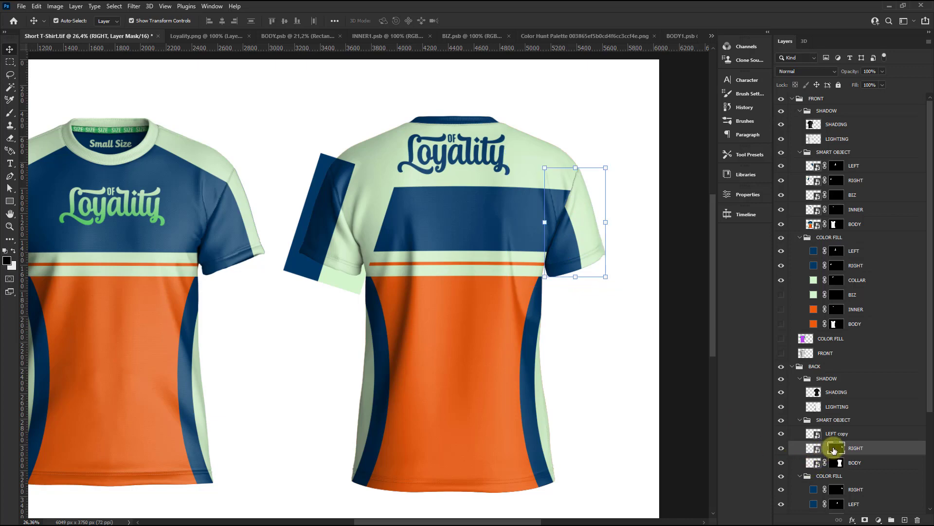
right_click(834, 448)
click(847, 362)
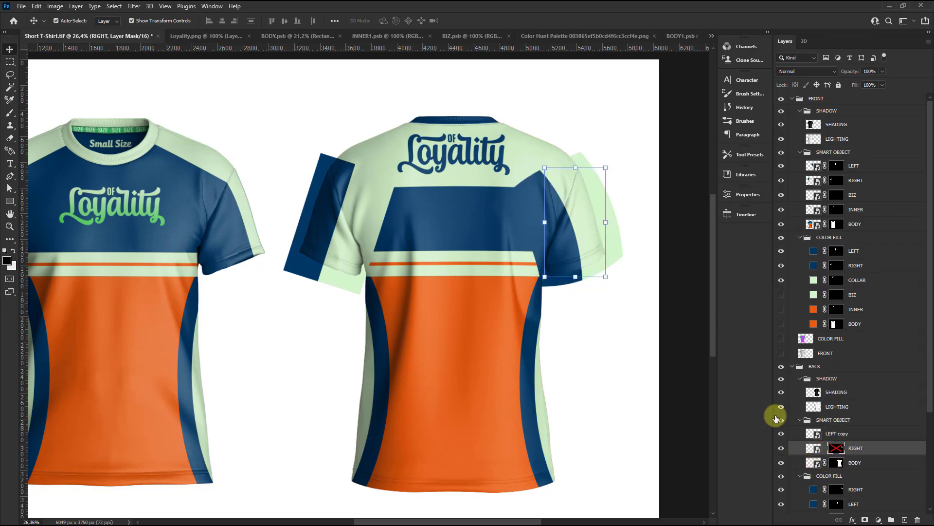
scroll(626, 265, up, 1)
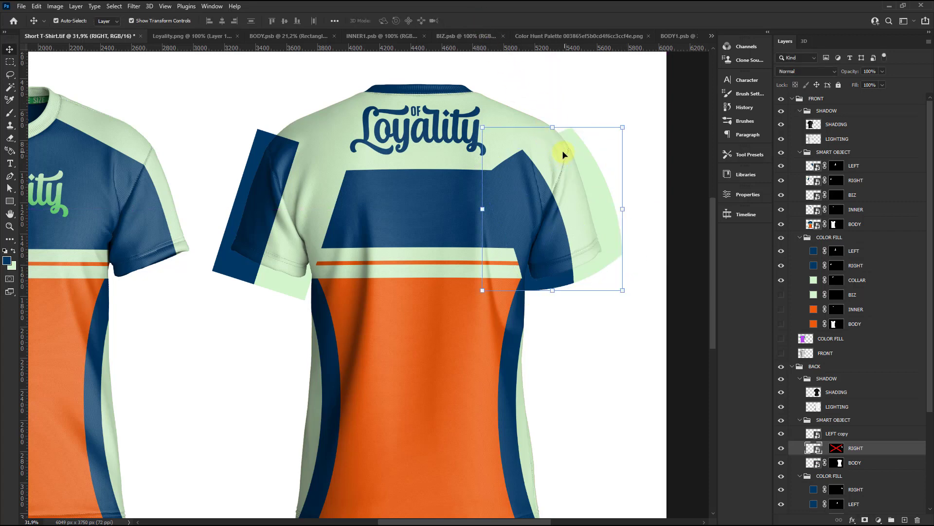
Warp the RIGHT sleeve artwork's mesh to bulge outward and bend toward the cuff.
key(ctrl+t)
click(436, 20)
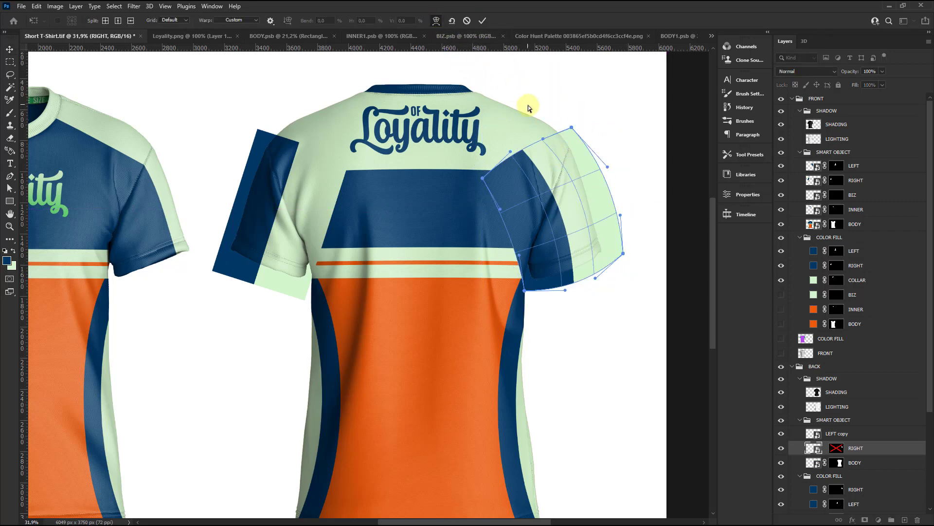
mouse_move(597, 197)
mouse_down()
mouse_move(612, 188)
mouse_move(566, 218)
mouse_up()
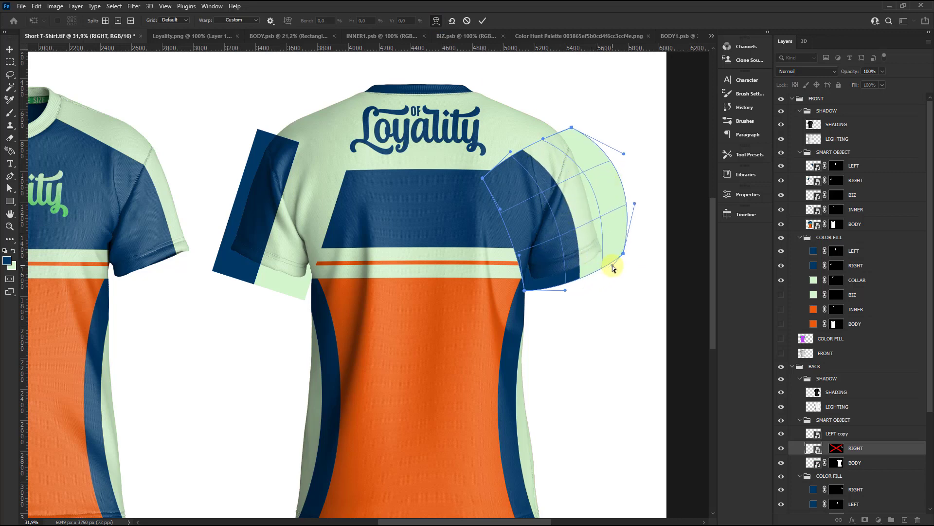
drag(623, 253, 648, 233)
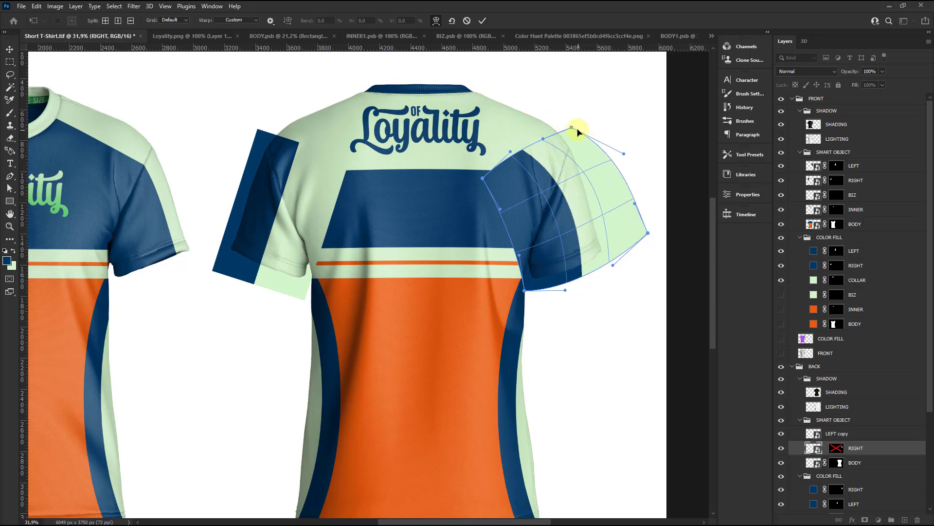
drag(580, 125, 594, 115)
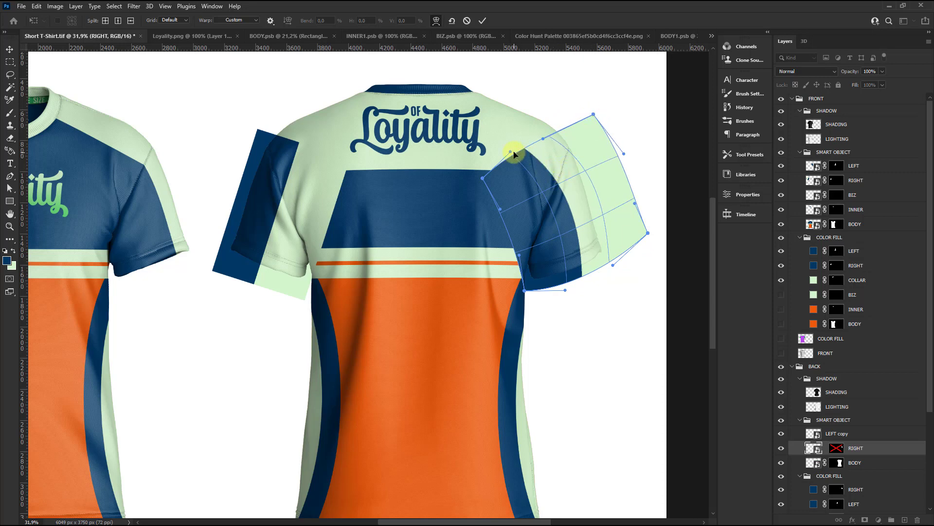
drag(514, 154, 534, 141)
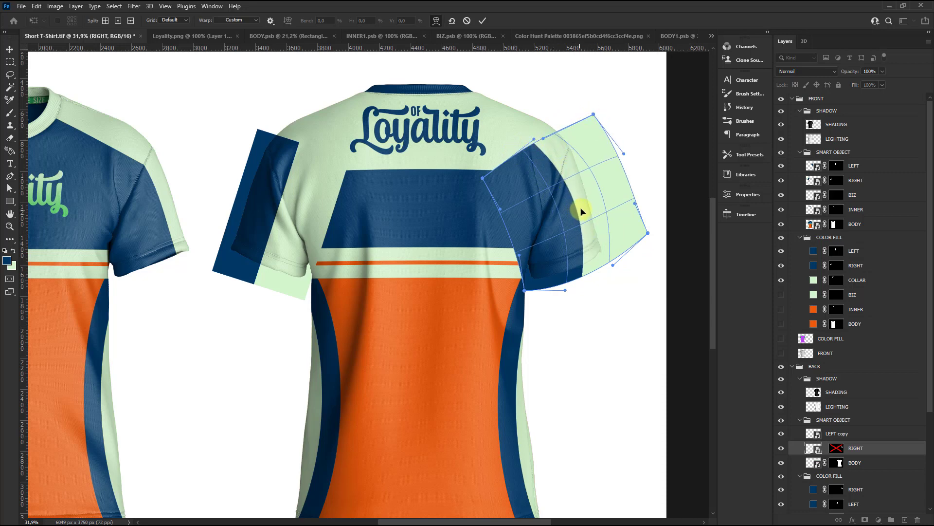
mouse_move(576, 215)
mouse_down()
mouse_move(569, 275)
mouse_move(584, 281)
mouse_up()
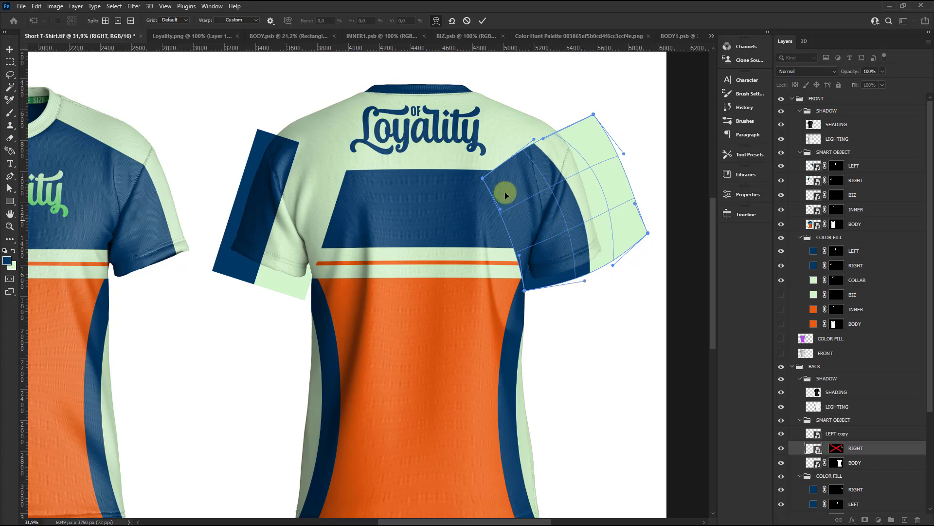
mouse_move(484, 179)
mouse_down()
mouse_move(485, 169)
mouse_move(480, 177)
mouse_up()
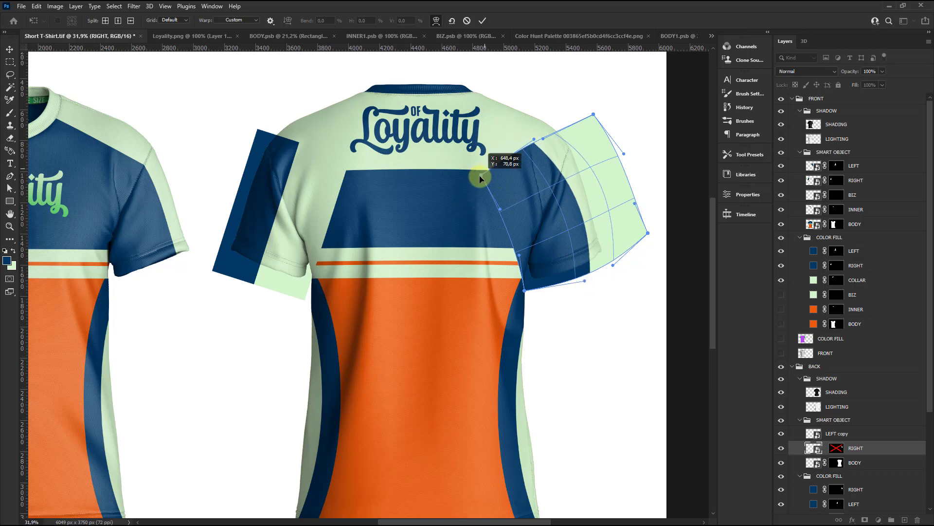
click(483, 21)
Toggle the RIGHT layer mask back on, then off again, and target the layer's artwork.
shift+click(835, 448)
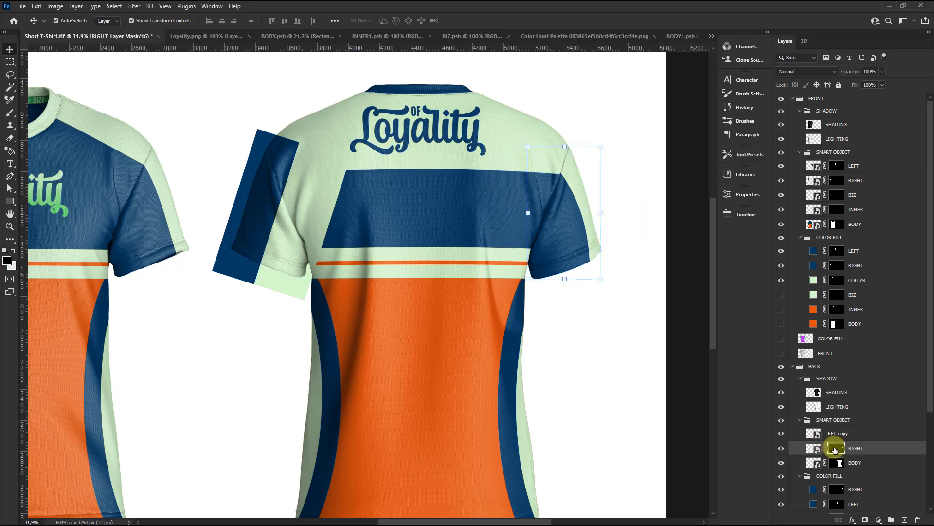
scroll(406, 228, down, 1)
scroll(536, 202, up, 3)
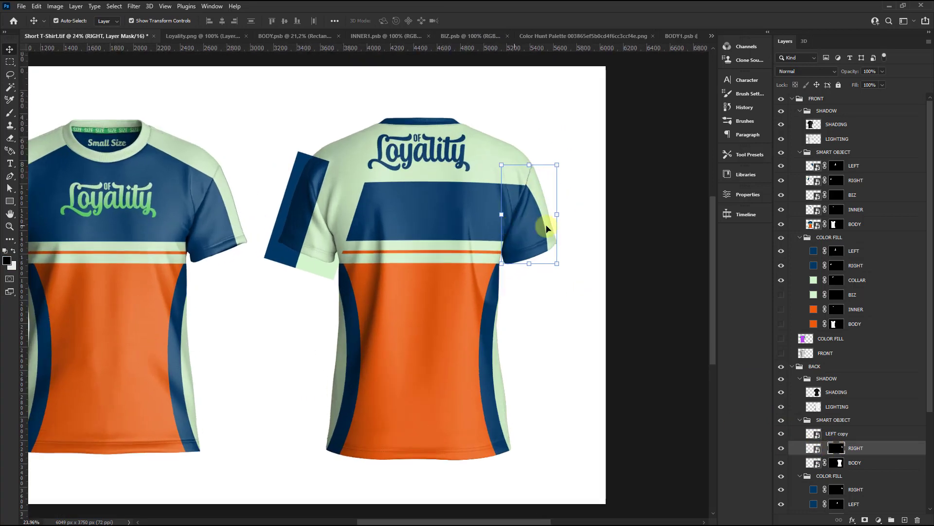
scroll(542, 226, up, 2)
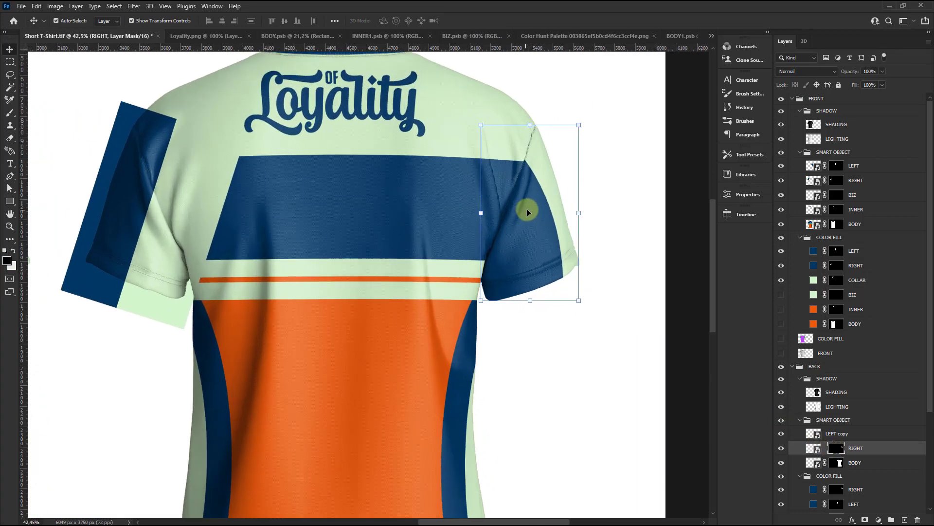
right_click(836, 448)
click(833, 358)
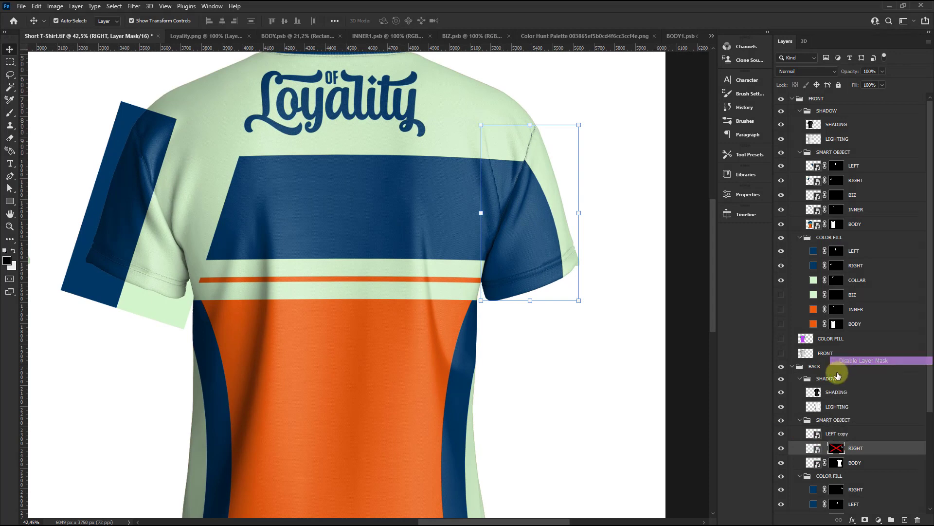
click(813, 448)
Nudge the right sleeve artwork down and left, then re-enable the RIGHT mask to clip it.
key(Down)
key(Down)
key(Down)
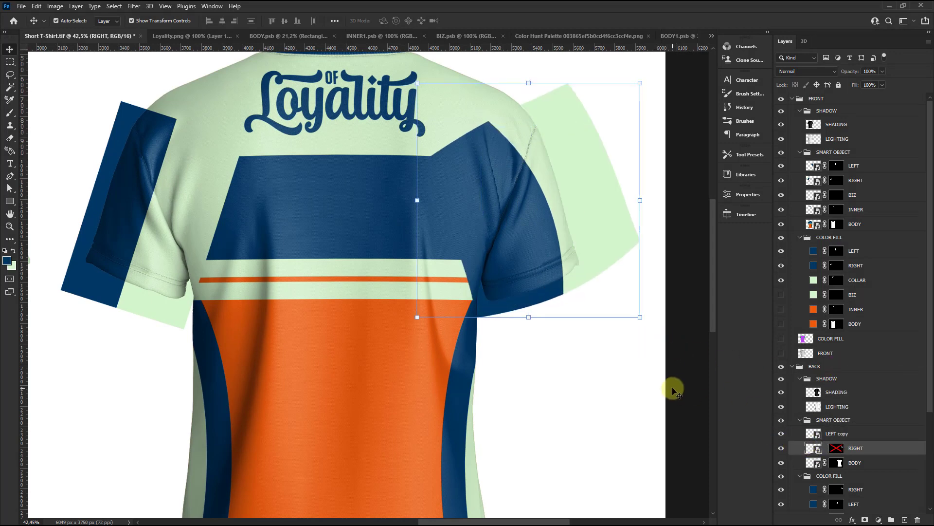
key(Down)
key(Down)
key(Down)
key(Left)
key(Left)
key(Left)
key(Down)
key(Down)
key(Down)
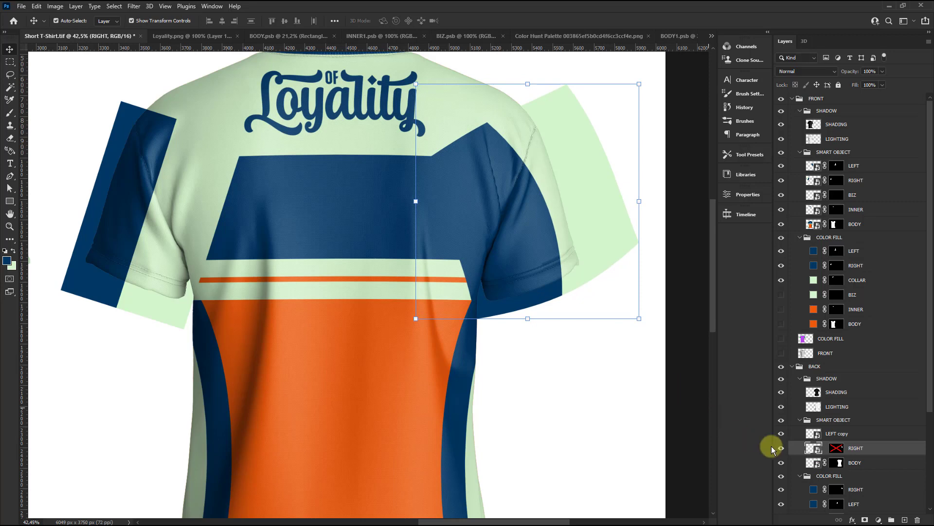
click(834, 447)
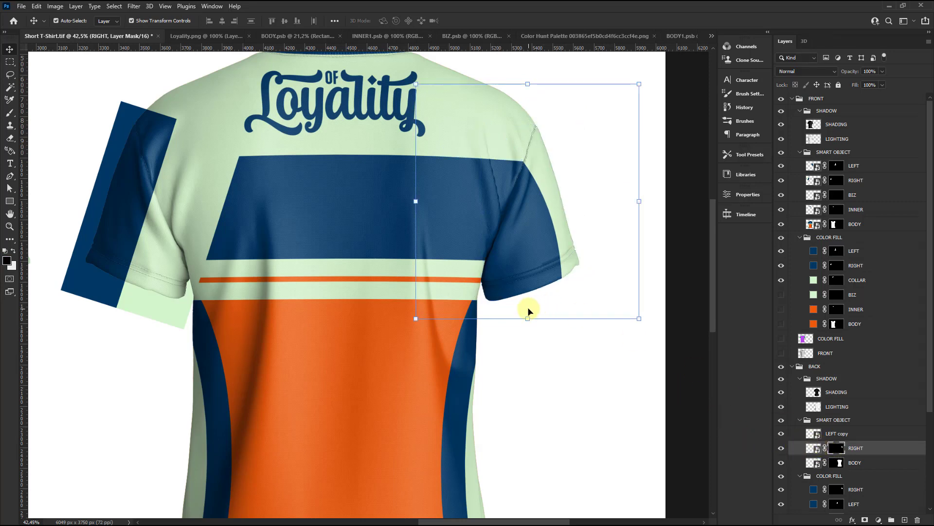
scroll(528, 308, down, 2)
scroll(511, 286, down, 1)
click(630, 286)
scroll(390, 240, up, 1)
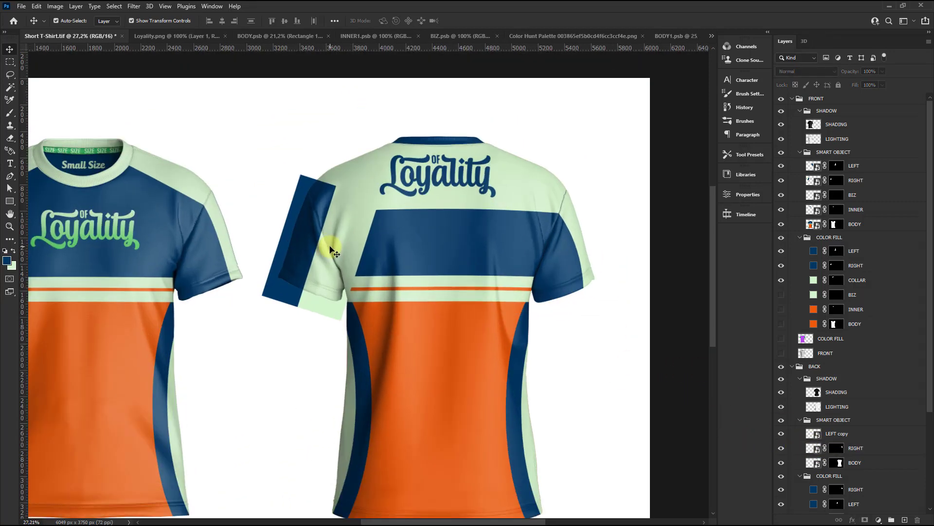
scroll(302, 214, up, 1)
Flip the LEFT copy sleeve artwork, rotate it about -155°, and move it onto the left sleeve.
click(298, 203)
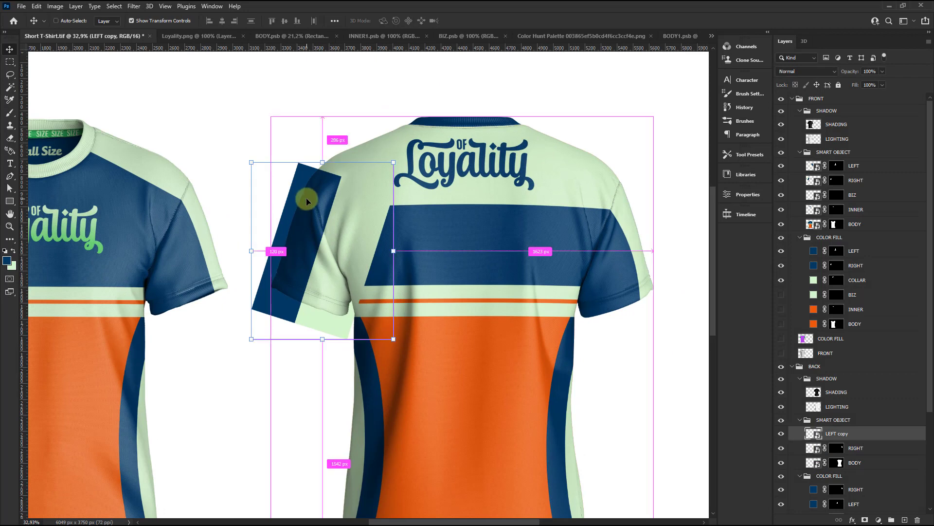
key(ctrl+t)
right_click(306, 200)
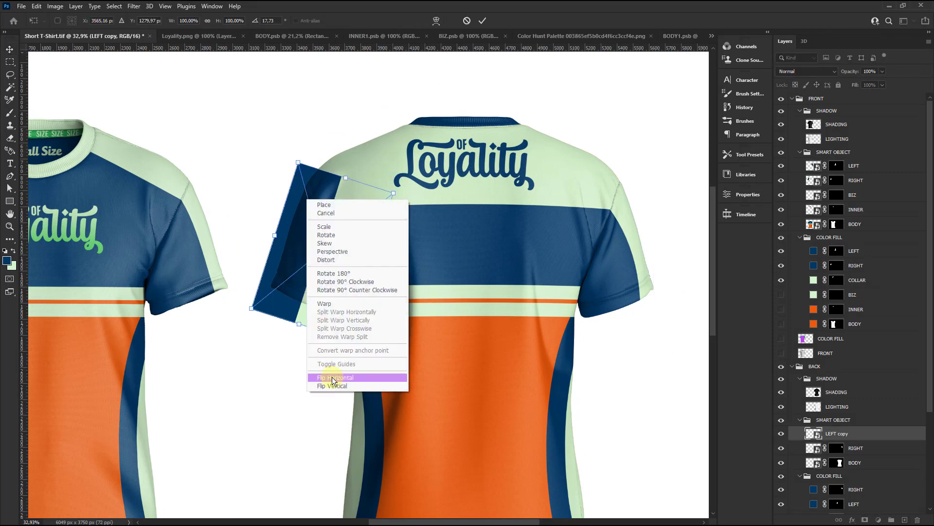
click(332, 378)
drag(367, 151, 412, 216)
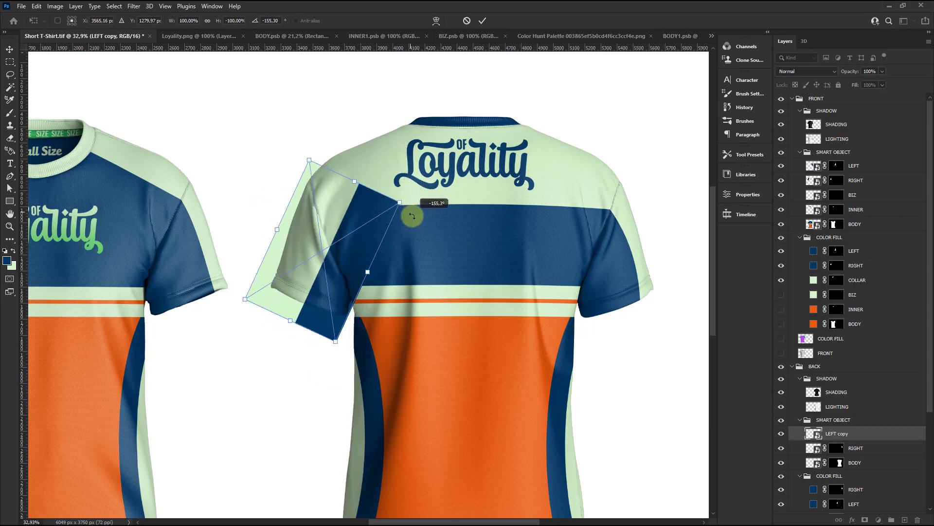
scroll(313, 209, up, 1)
mouse_move(303, 198)
mouse_down()
mouse_move(294, 197)
mouse_move(313, 199)
mouse_up()
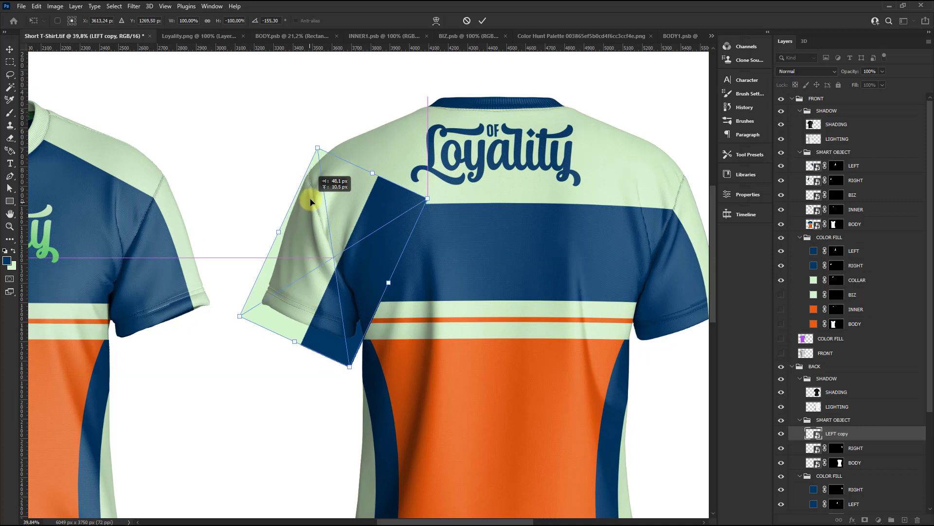
scroll(423, 100, down, 1)
Warp the LEFT copy grid so the navy and mint blocks bend along the left sleeve and shoulder.
click(436, 21)
scroll(318, 217, up, 2)
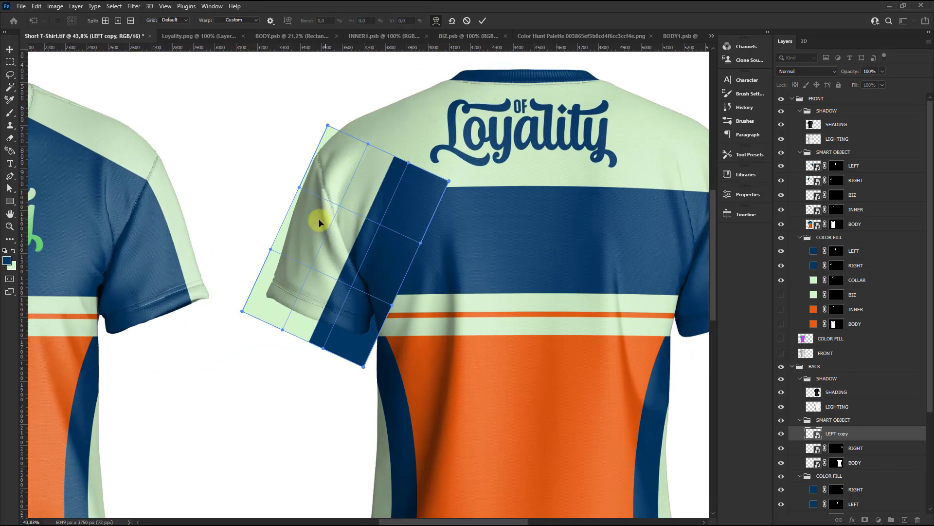
drag(277, 203, 271, 223)
drag(242, 311, 208, 294)
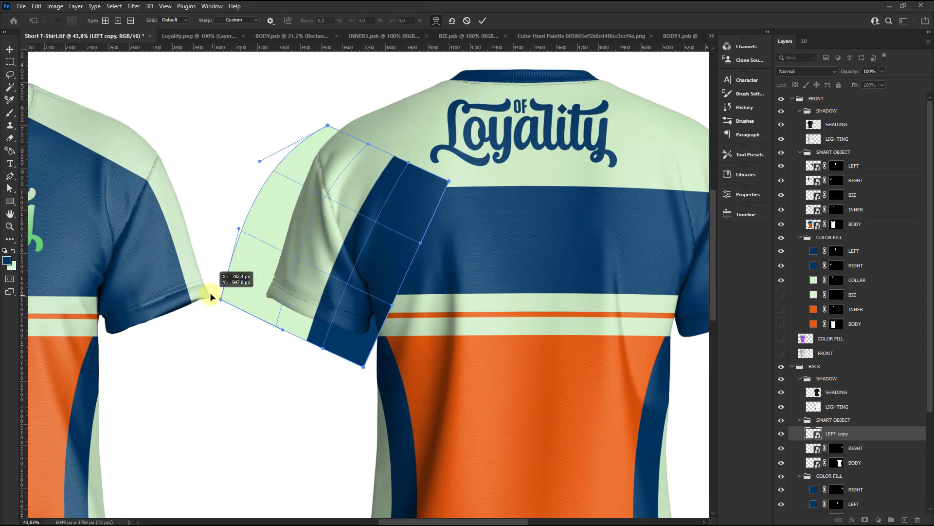
drag(449, 181, 454, 209)
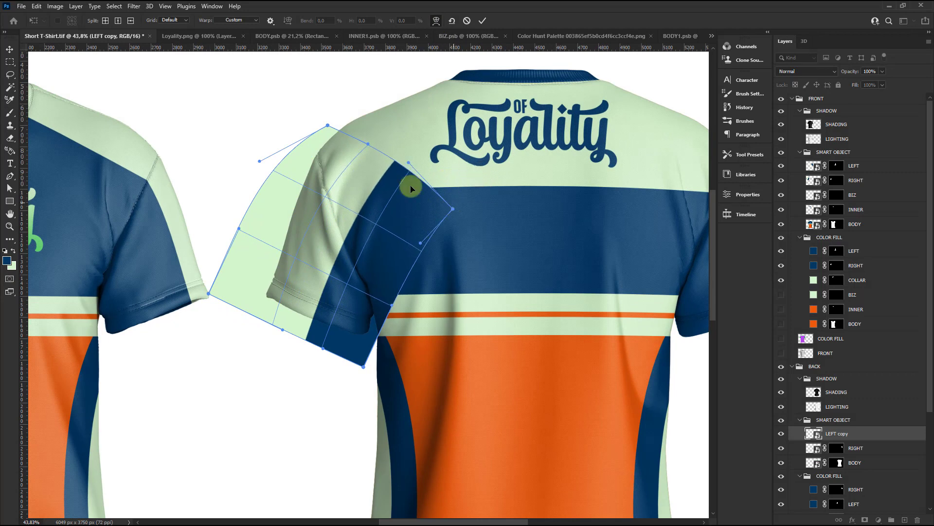
drag(327, 126, 302, 106)
drag(263, 217, 244, 204)
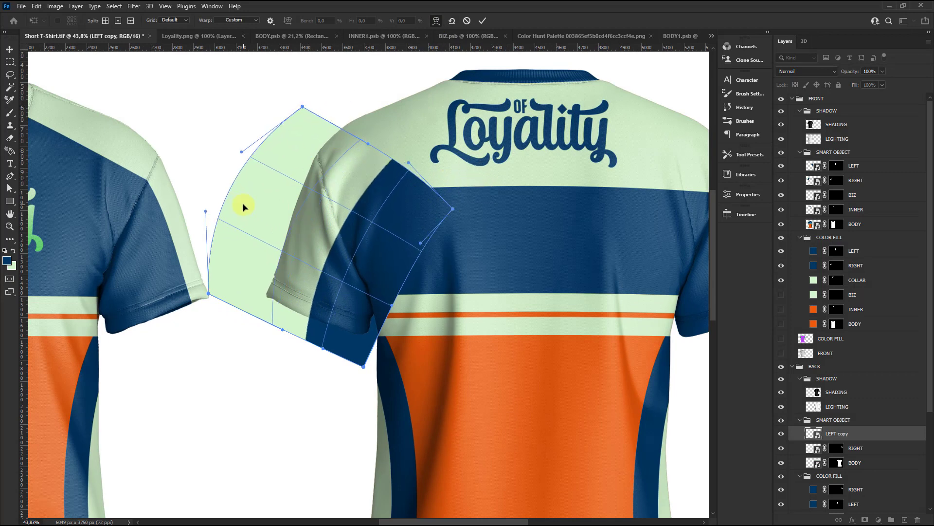
mouse_move(381, 265)
mouse_down()
mouse_move(354, 330)
mouse_move(299, 342)
mouse_move(189, 281)
mouse_up()
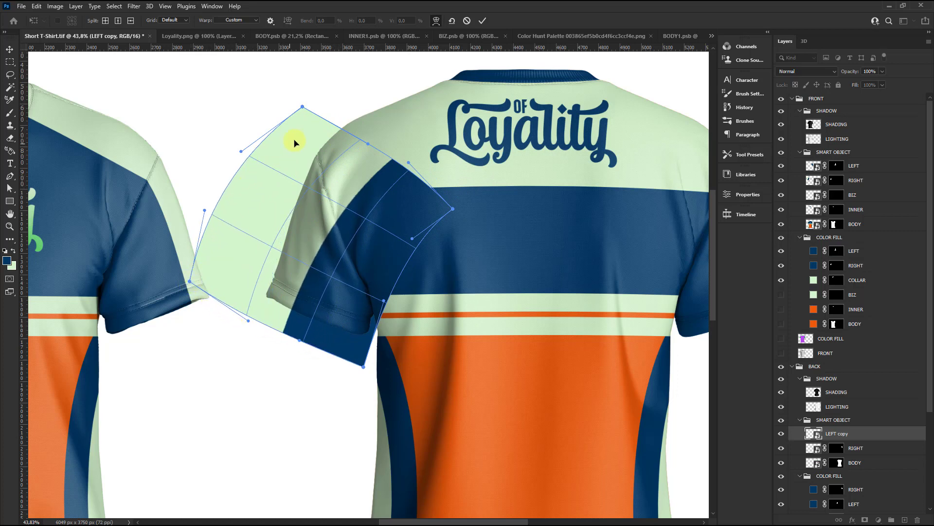
drag(298, 139, 299, 131)
drag(354, 140, 370, 129)
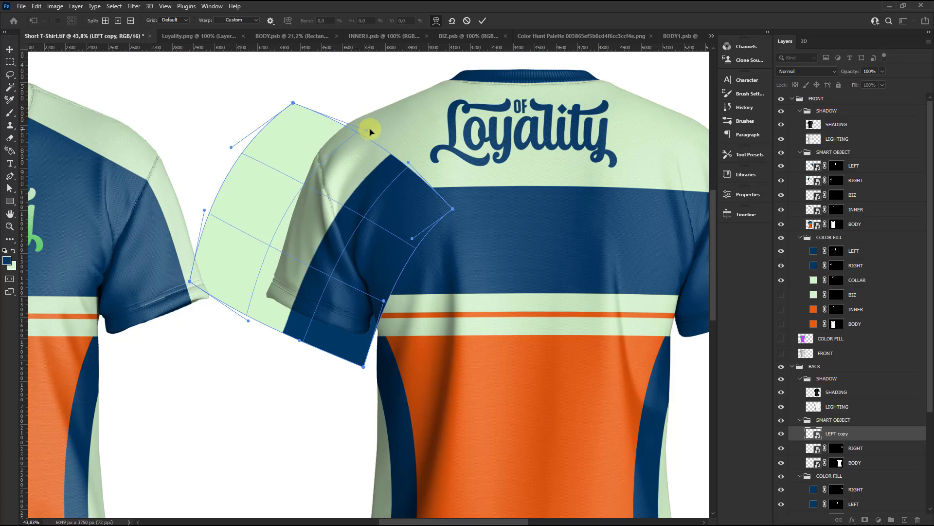
click(482, 25)
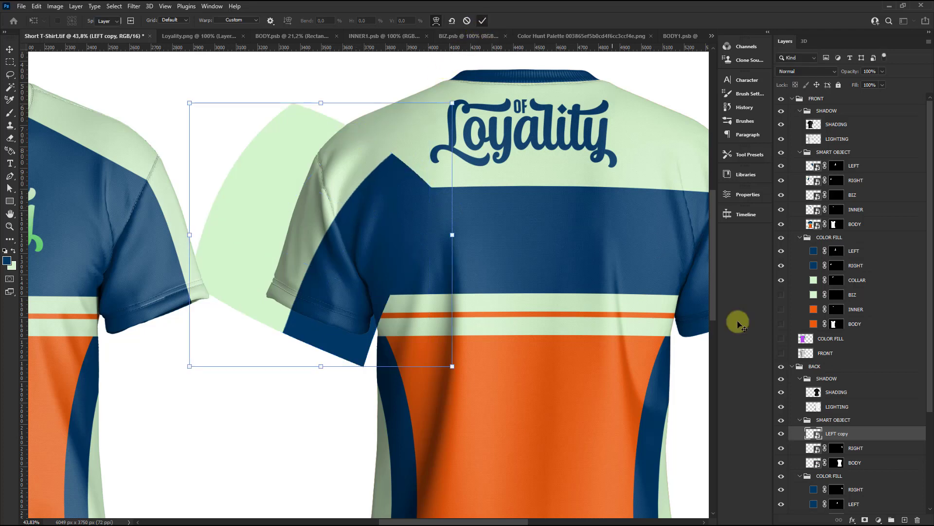
Rename the sleeve copy to LEFT, mask it to the COLOR FILL LEFT sleeve shape, then disable the mask.
double_click(849, 434)
text(LEFT)
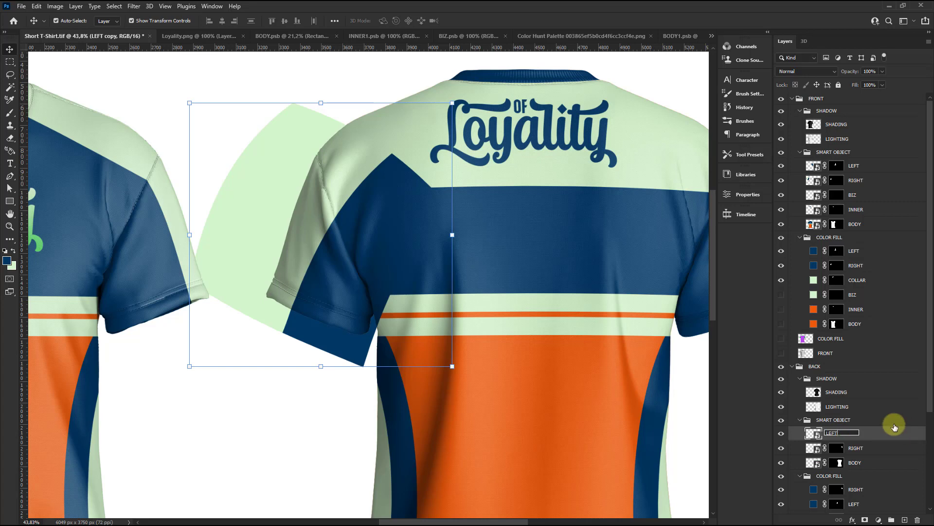
key(Return)
scroll(894, 425, down, 3)
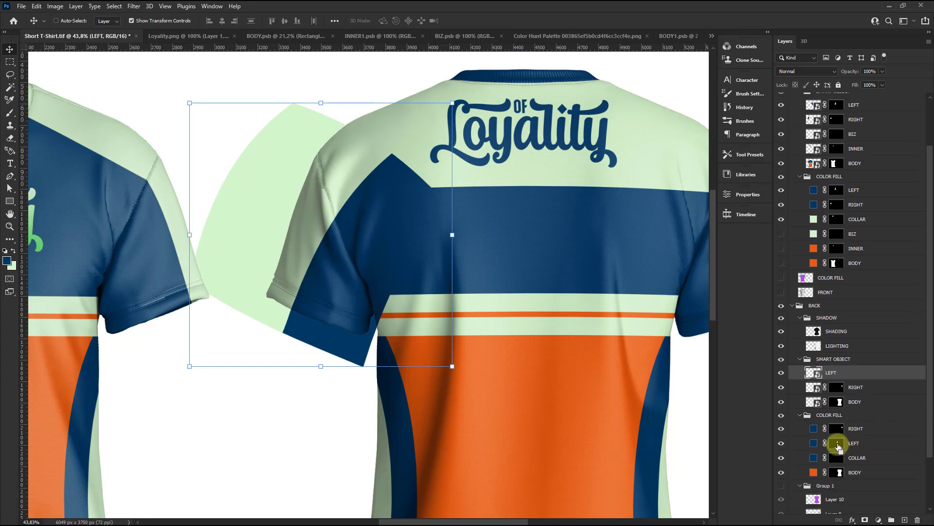
ctrl+click(838, 447)
click(866, 520)
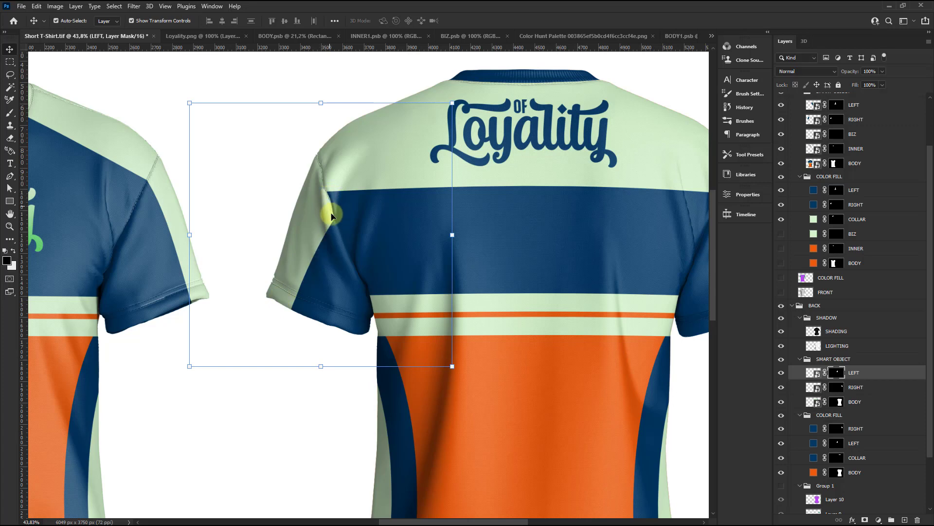
right_click(828, 374)
click(849, 379)
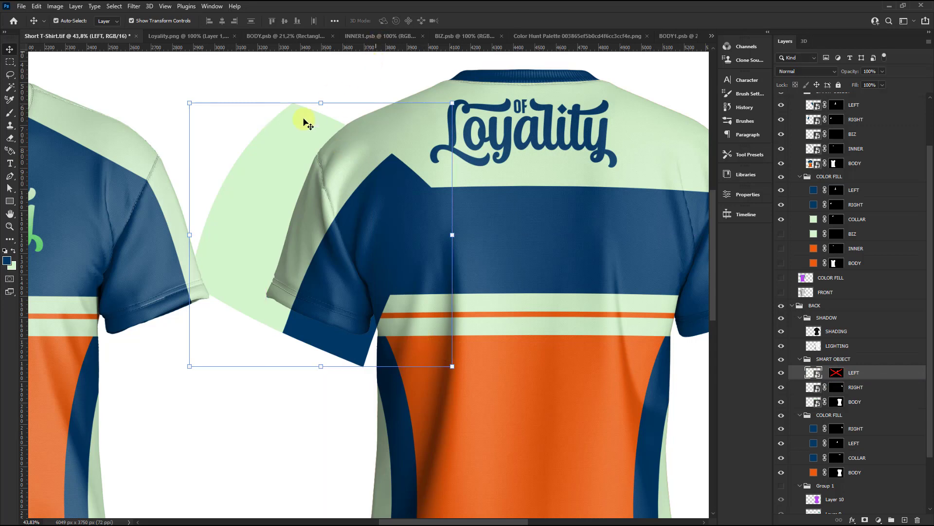
Warp the LEFT sleeve artwork to follow the sleeve's curves, then re-enable its mask.
key(ctrl)
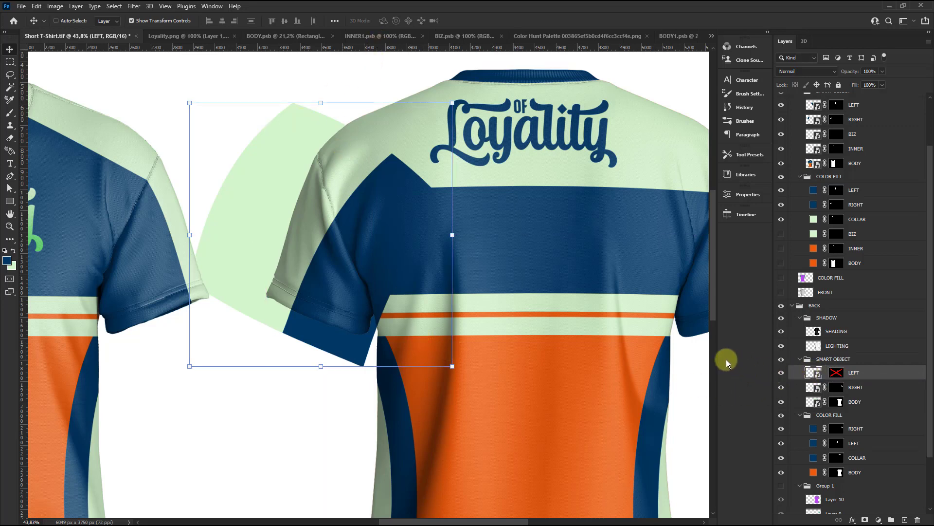
key(ctrl+t)
click(435, 21)
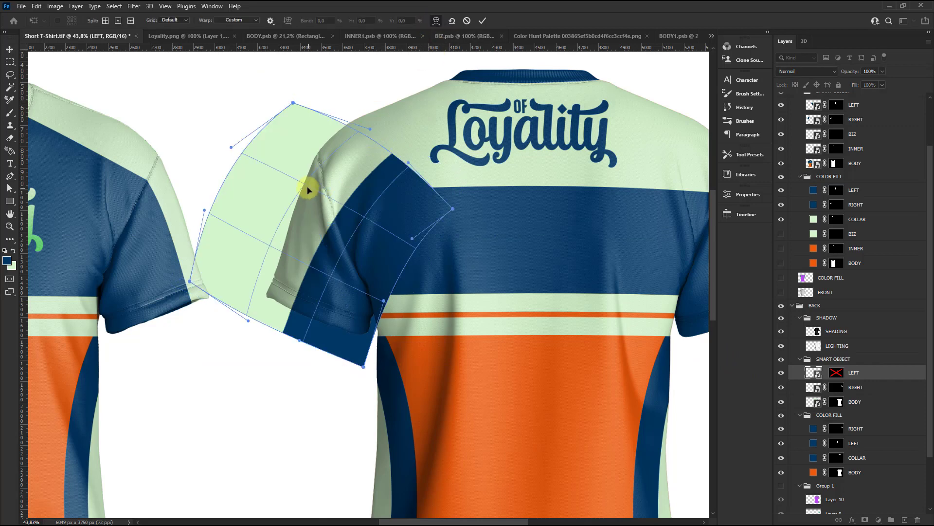
drag(308, 188, 229, 222)
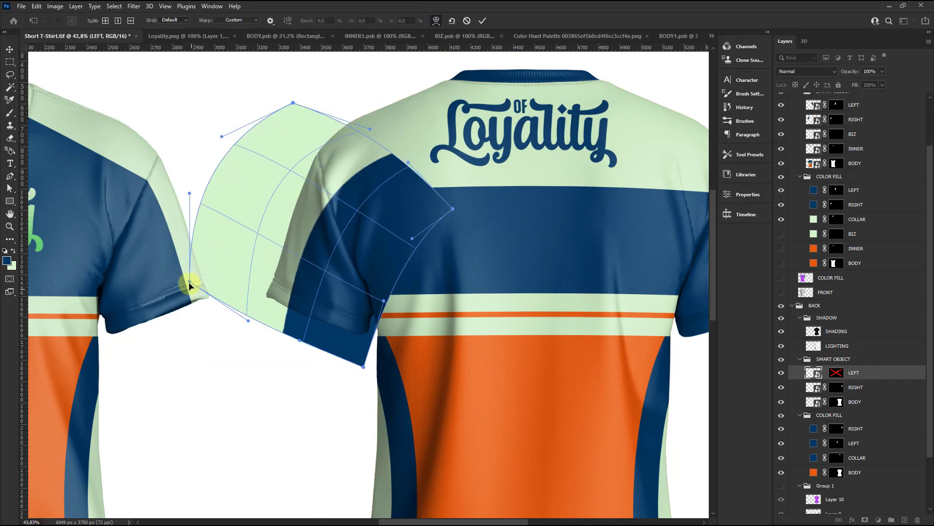
drag(190, 285, 165, 269)
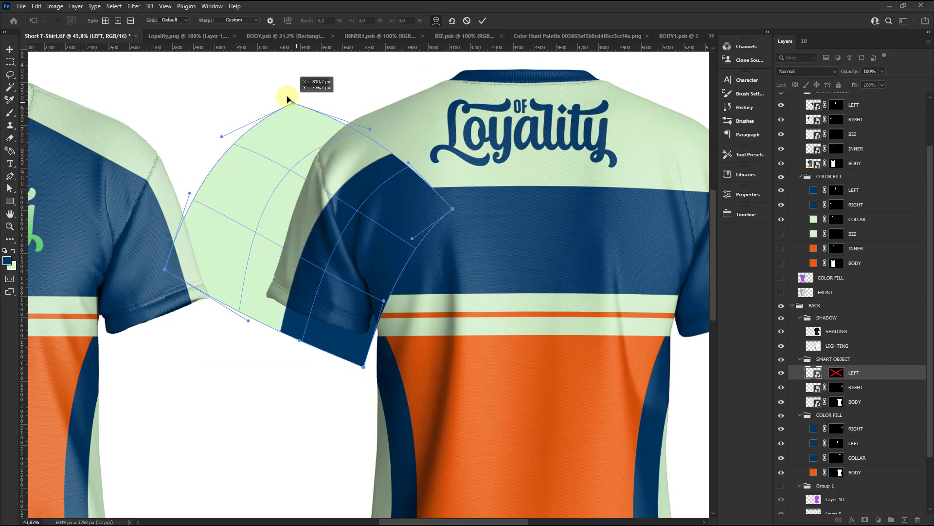
drag(287, 100, 262, 77)
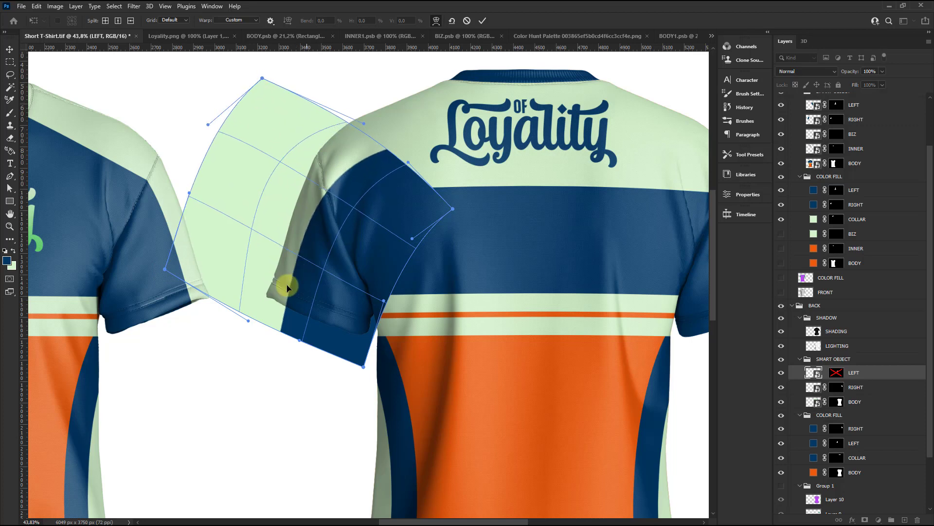
drag(244, 323, 198, 305)
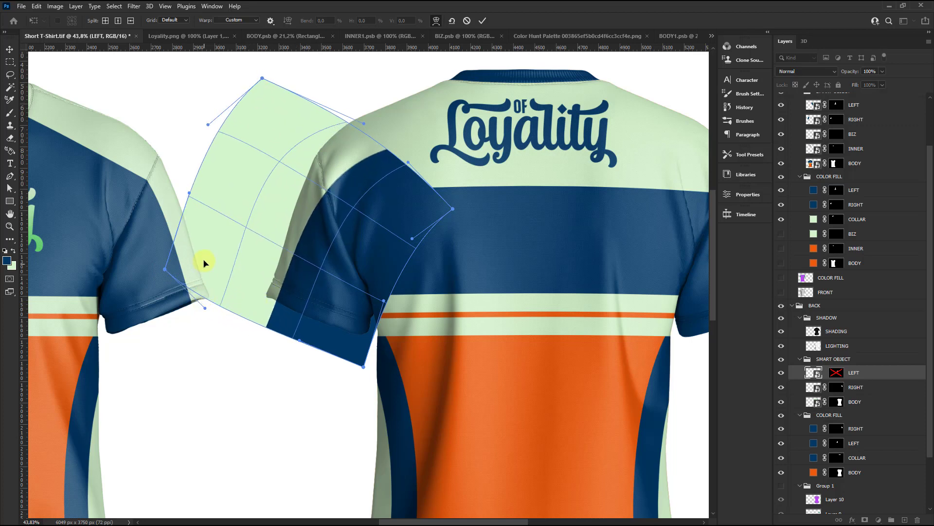
drag(209, 261, 187, 249)
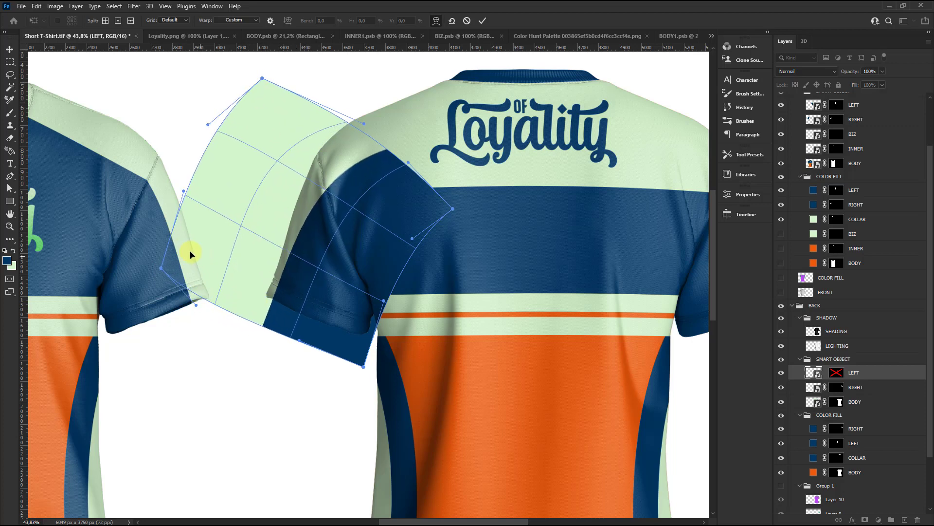
click(483, 21)
shift+click(835, 372)
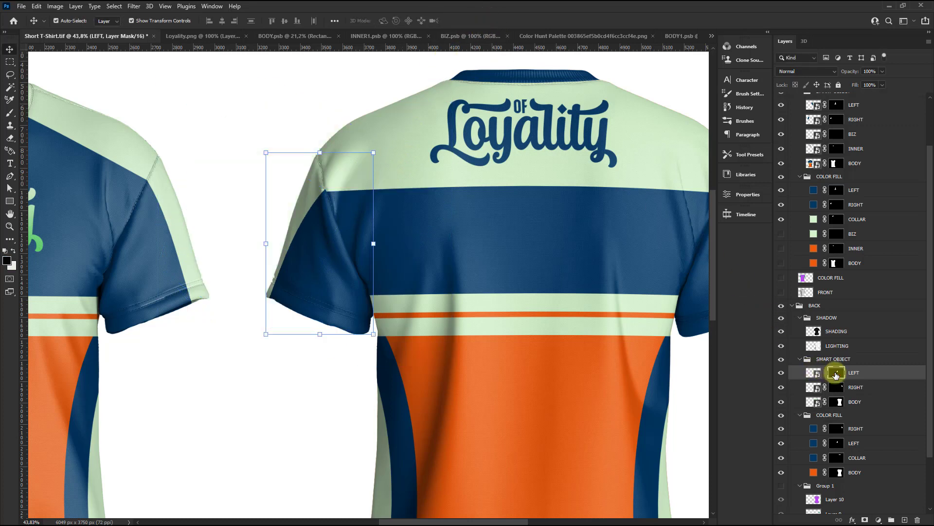
Rotate the LEFT sleeve artwork slightly and nudge it right, then re-enable its mask.
scroll(271, 177, down, 3)
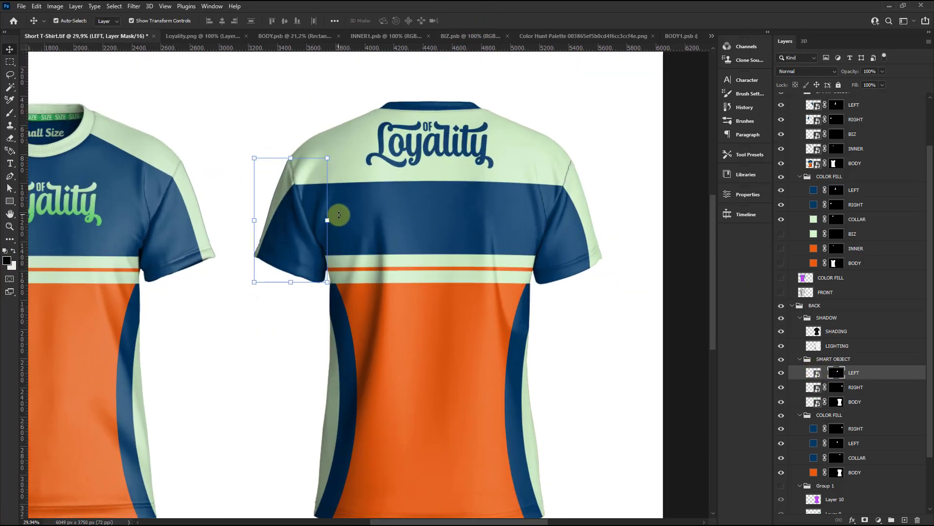
right_click(833, 372)
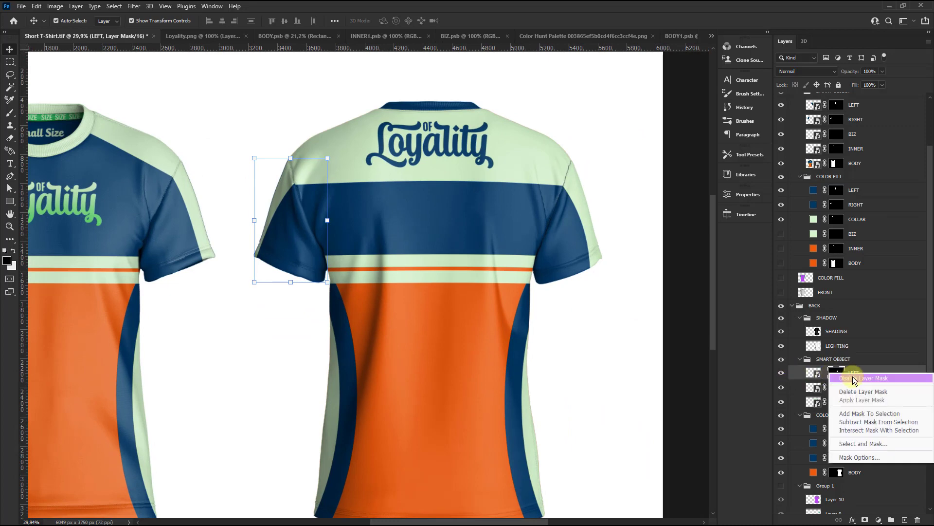
click(847, 384)
click(820, 372)
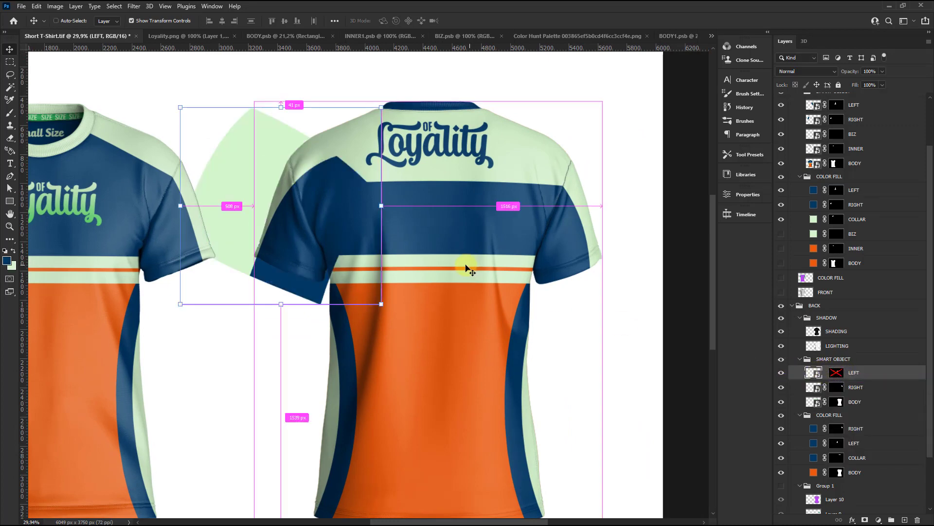
key(ctrl+t)
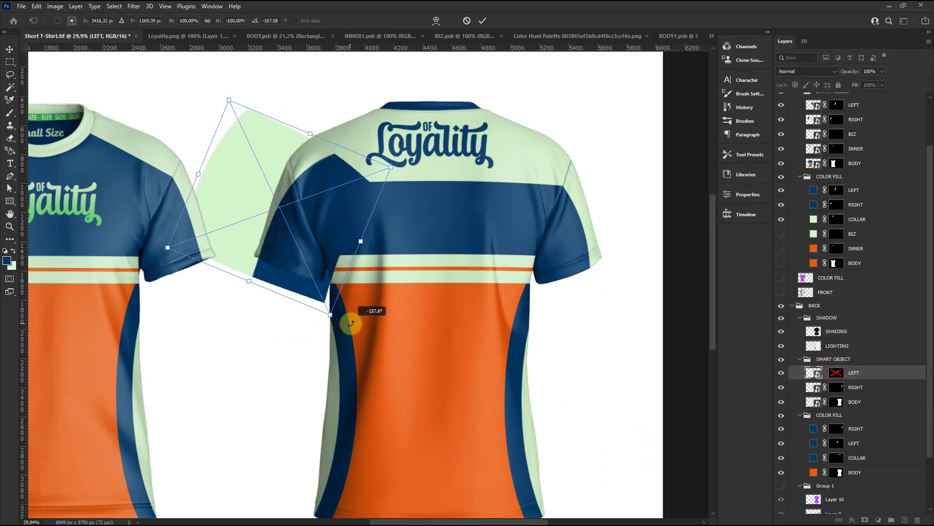
drag(351, 323, 296, 298)
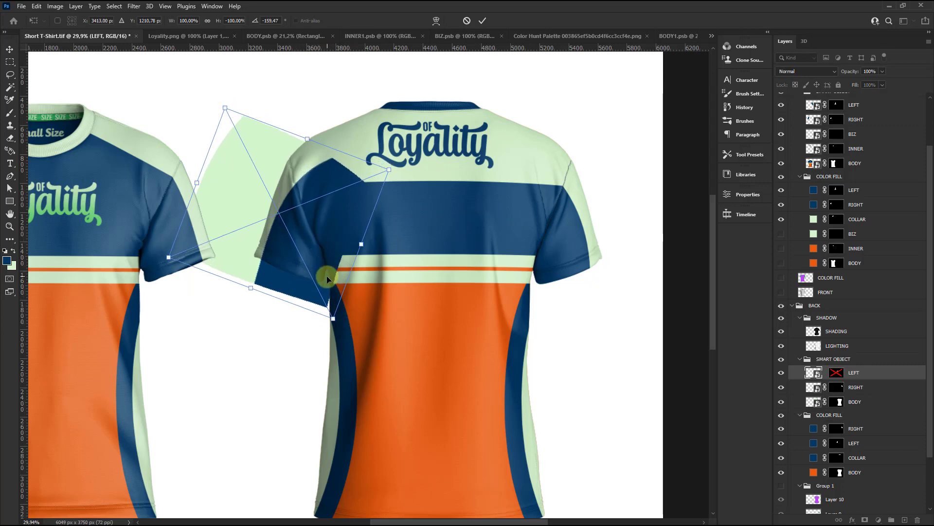
key(Right)
key(Right)
key(Right)
key(Right)
key(Right)
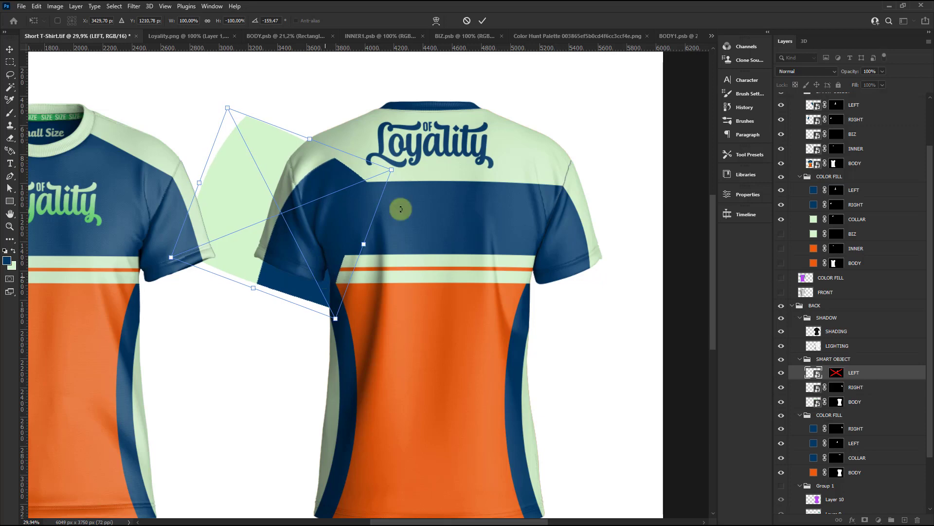
click(482, 20)
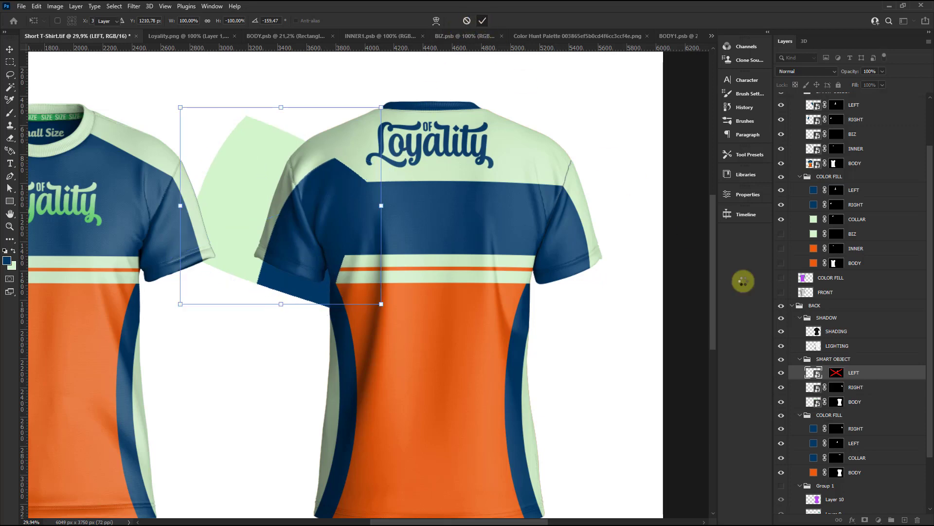
click(835, 374)
Nudge the LEFT sleeve artwork up with its mask briefly off, then deselect the mask.
scroll(473, 252, down, 1)
scroll(363, 181, up, 1)
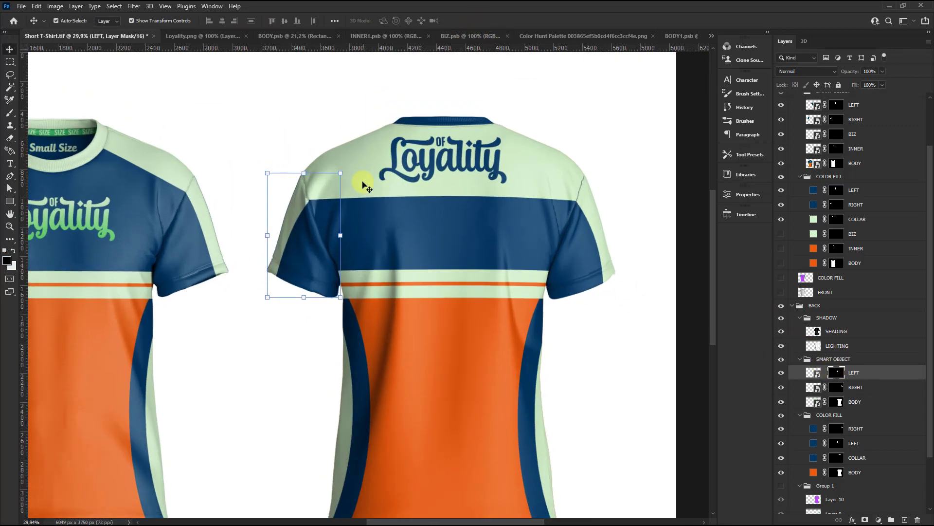
right_click(837, 380)
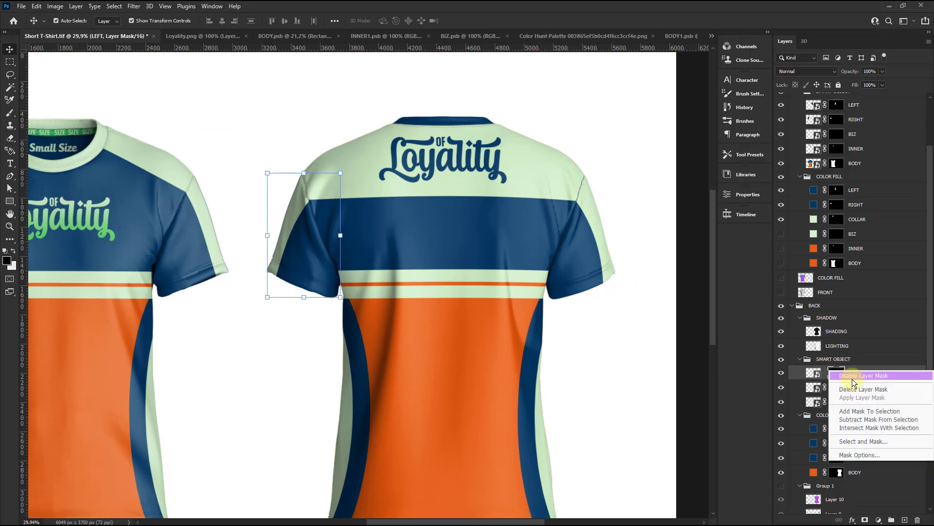
click(803, 383)
key(shift+Up)
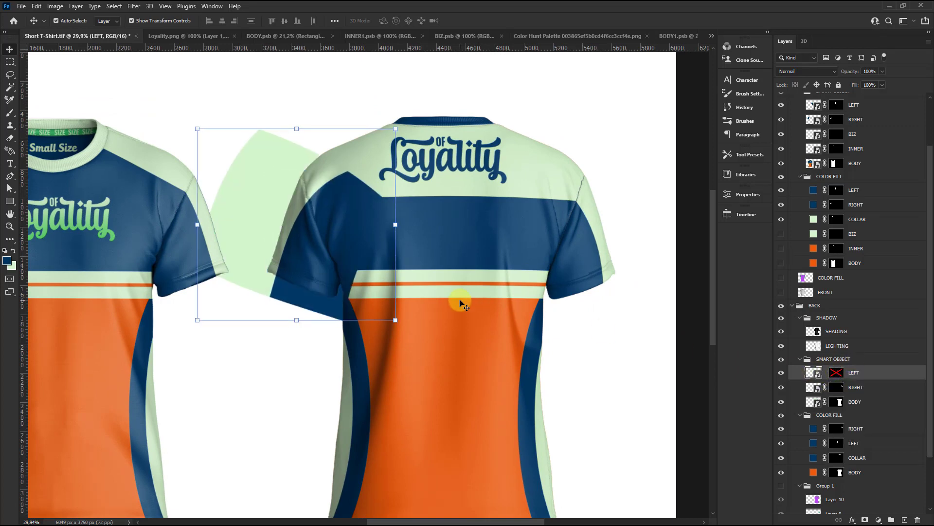
shift+click(836, 373)
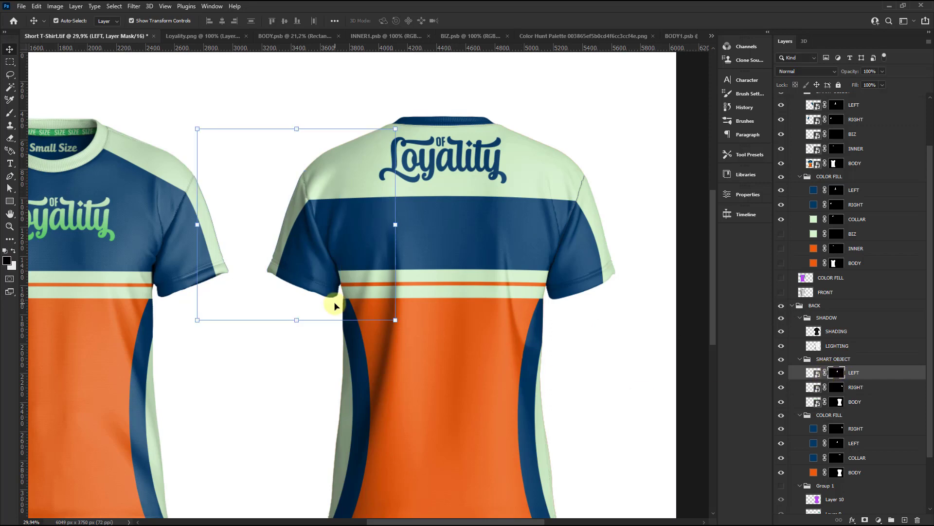
scroll(334, 307, down, 5)
click(543, 224)
scroll(538, 253, up, 3)
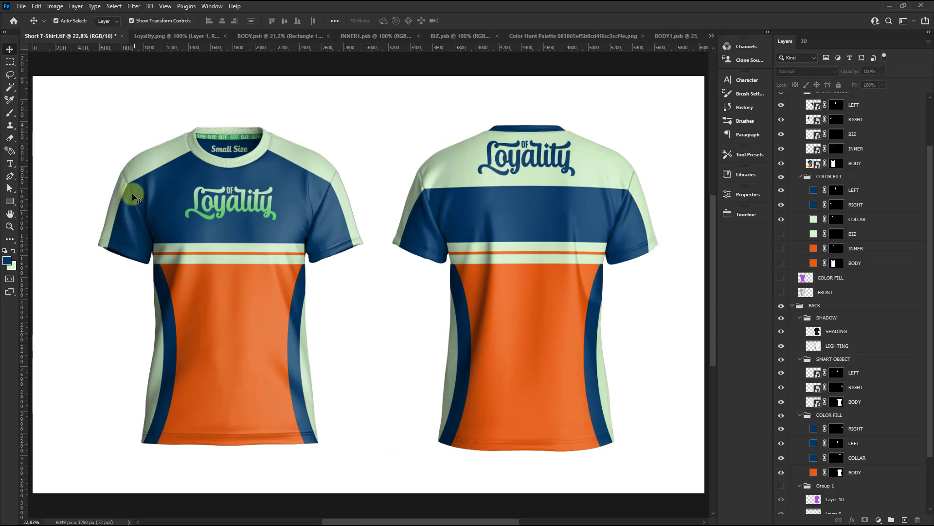
Apply Levels to the back SHADING layer with the midtone input raised to 1,26.
click(842, 332)
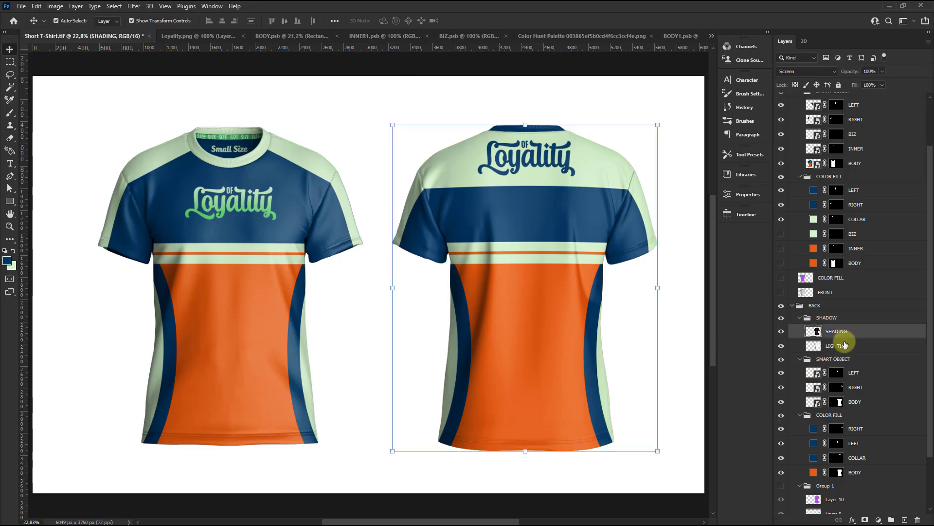
click(55, 6)
mouse_move(70, 17)
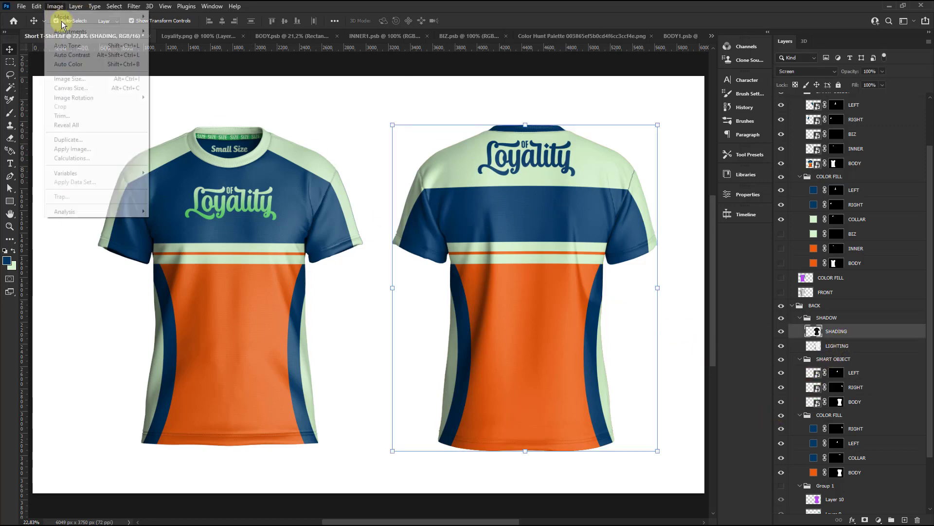
click(176, 41)
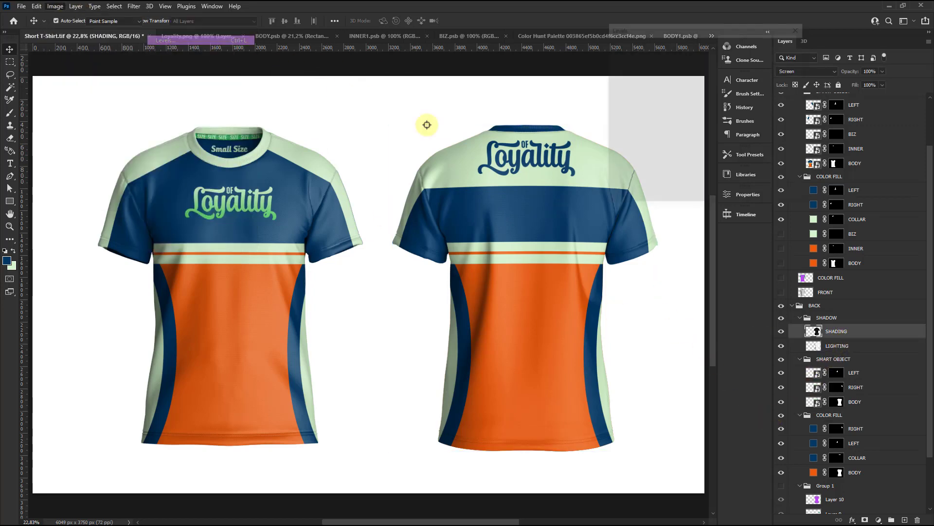
drag(680, 138, 622, 138)
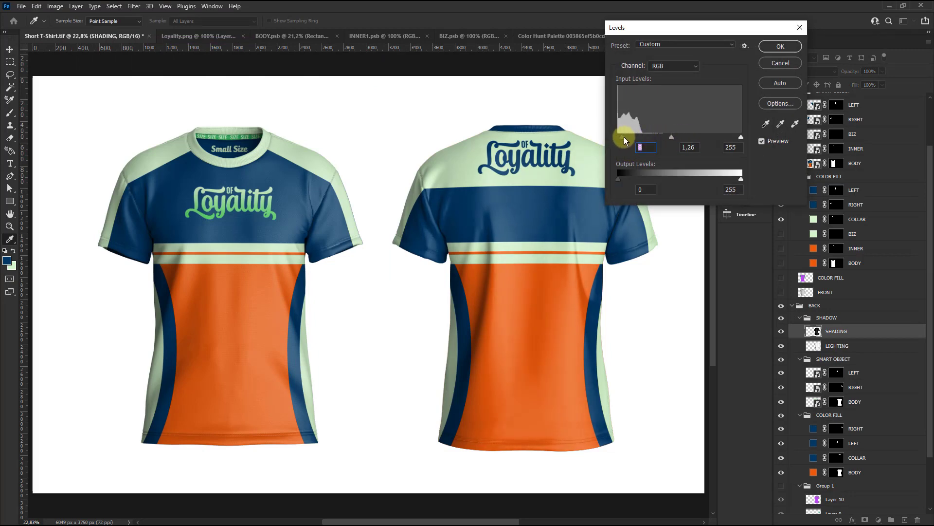
click(781, 46)
scroll(813, 194, up, 2)
scroll(827, 268, up, 1)
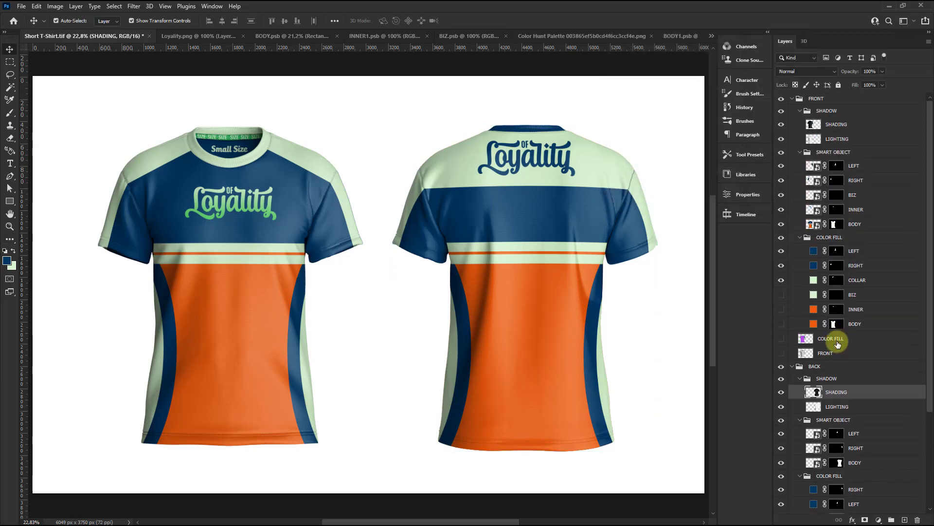
Collapse the front and back SHADOW, SMART OBJECT and COLOR FILL groups, leaving Group 1 expanded.
click(837, 340)
click(800, 237)
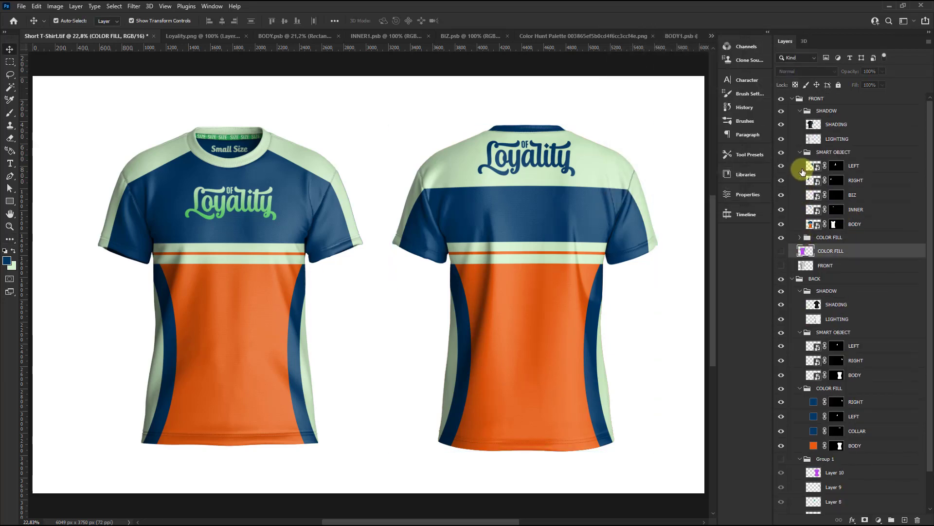
click(803, 151)
click(801, 111)
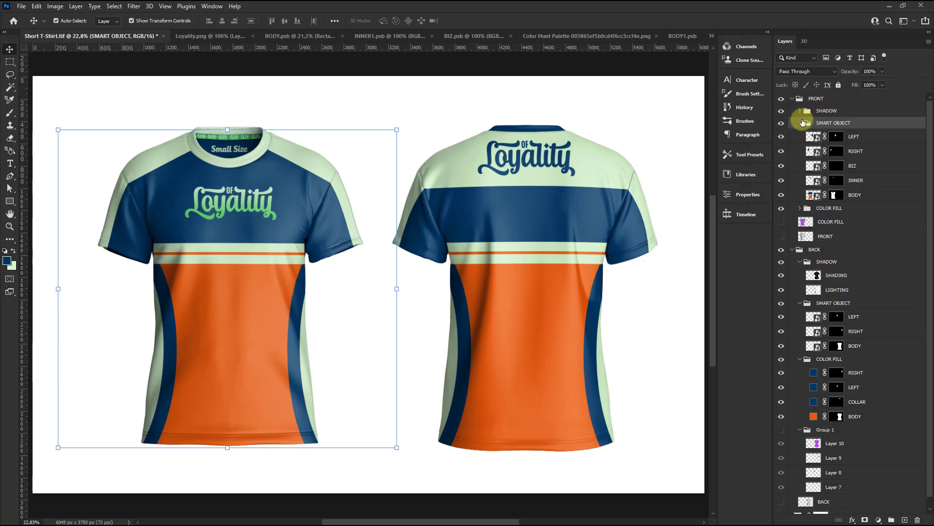
click(800, 123)
click(800, 188)
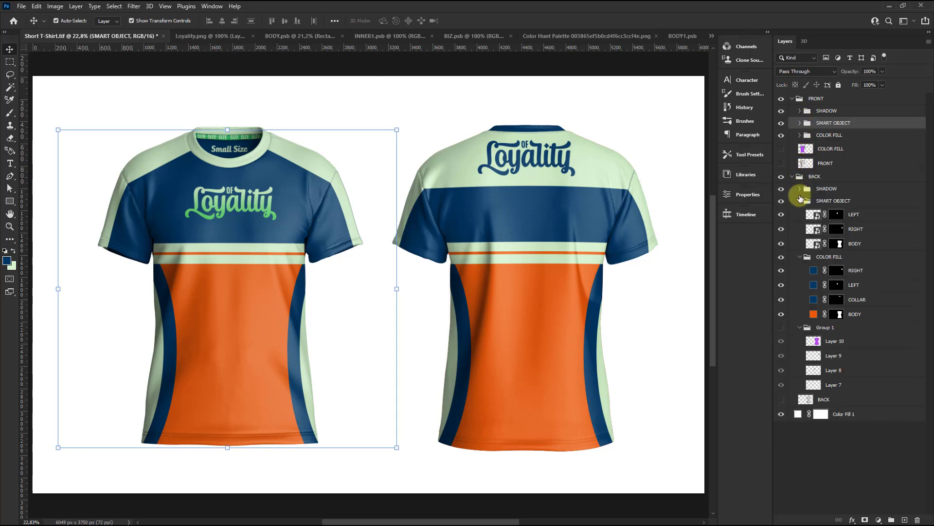
click(800, 201)
click(800, 213)
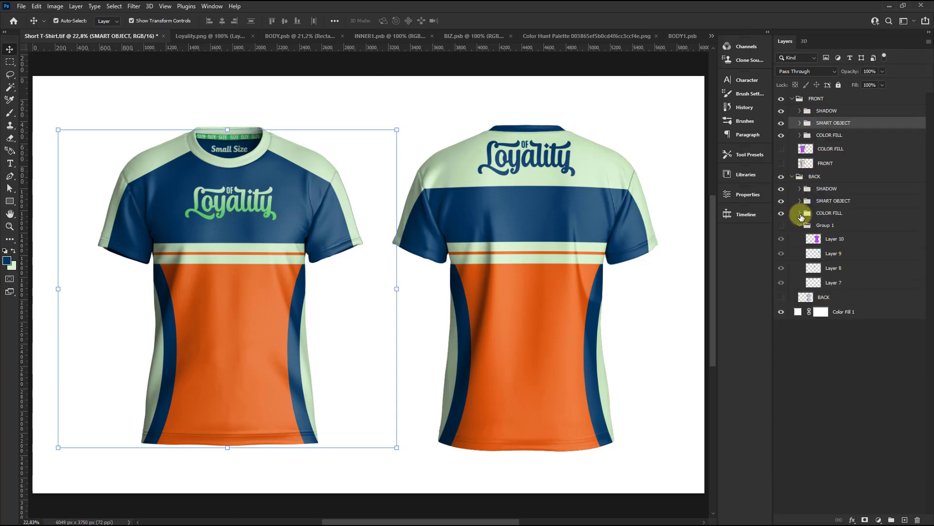
click(800, 225)
click(800, 213)
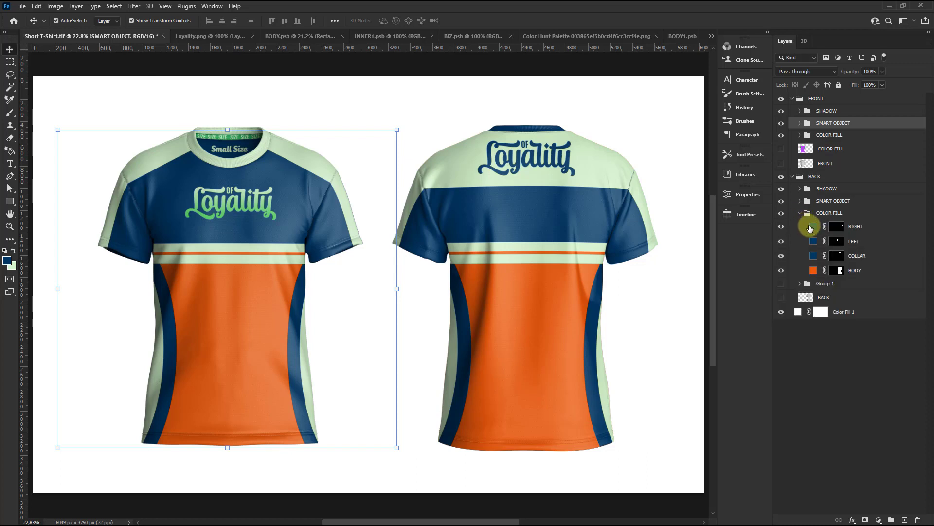
click(800, 201)
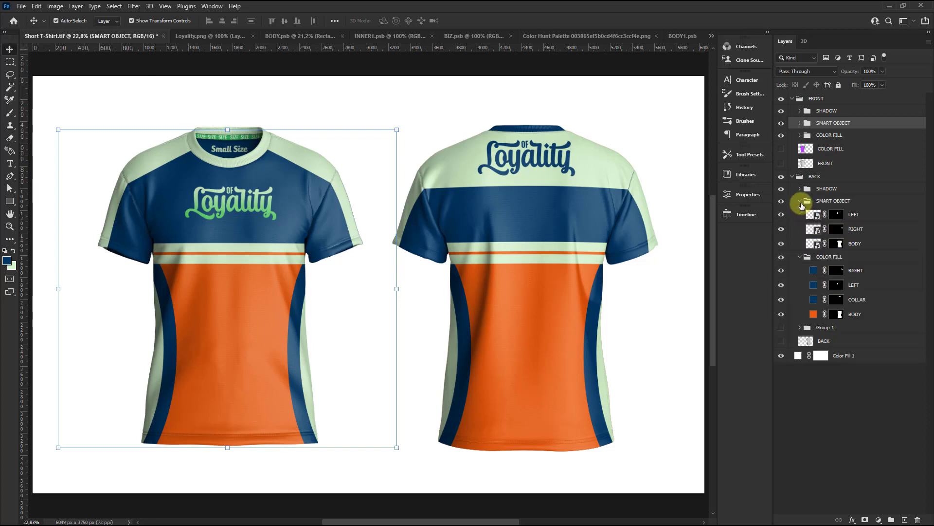
click(800, 201)
click(800, 284)
Merge Layers 10–7 into one layer named COLOR FILL and move it out of Group 1.
click(838, 298)
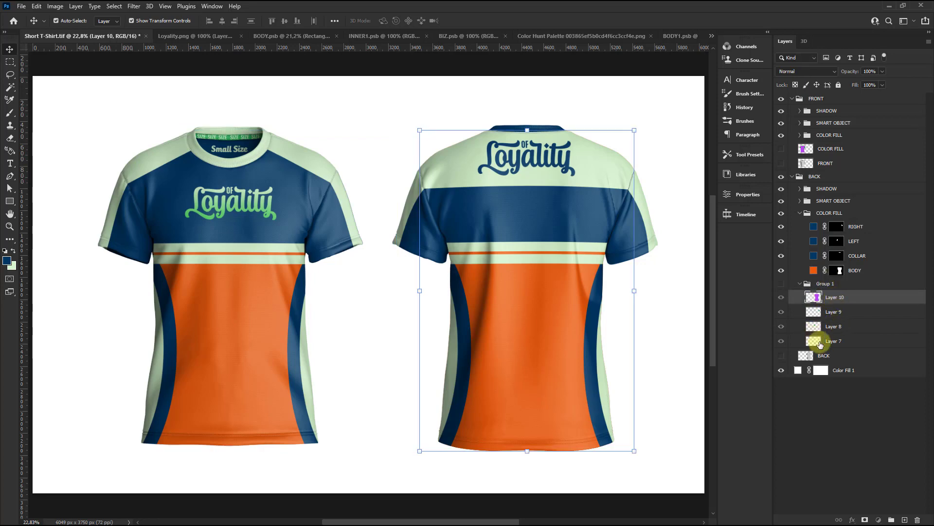
shift+click(824, 343)
right_click(824, 344)
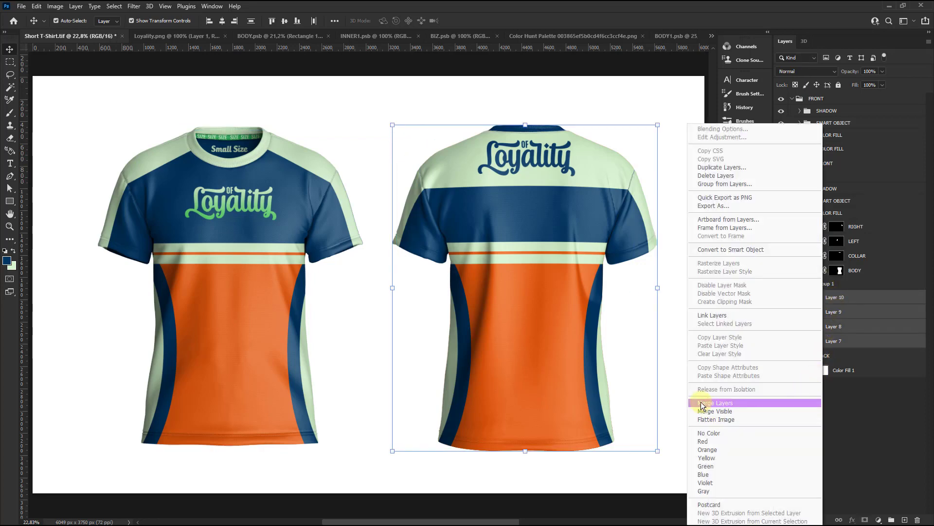
click(706, 403)
double_click(834, 297)
text(COLOR FILL)
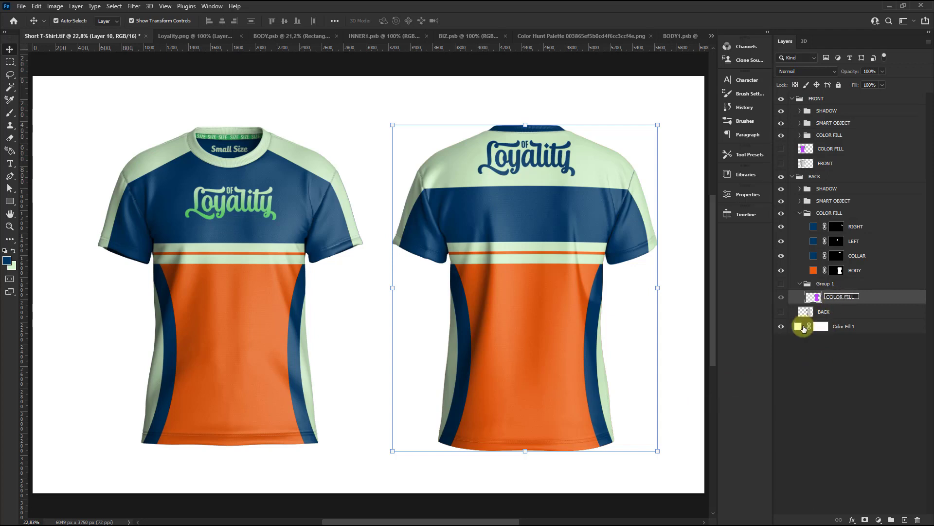
key(Return)
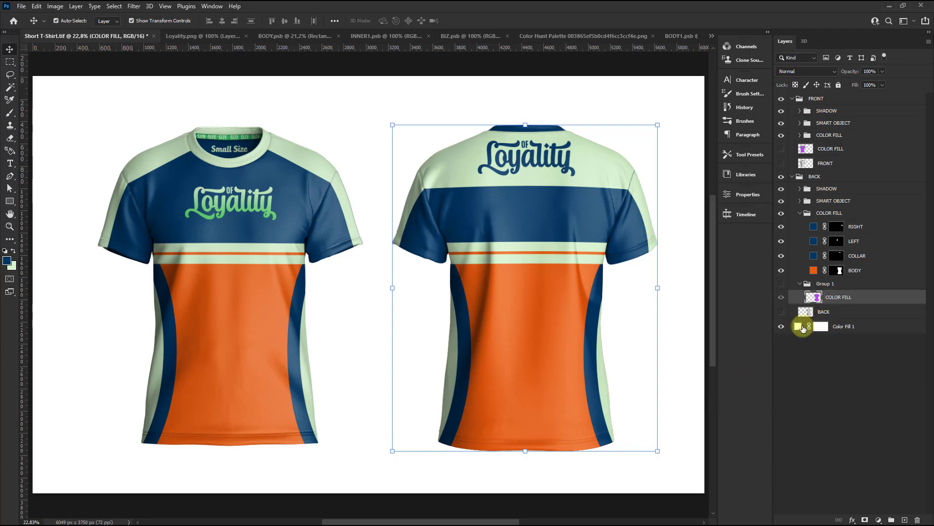
mouse_move(837, 297)
mouse_down()
mouse_move(849, 281)
mouse_move(858, 288)
mouse_move(852, 302)
mouse_move(917, 520)
mouse_up()
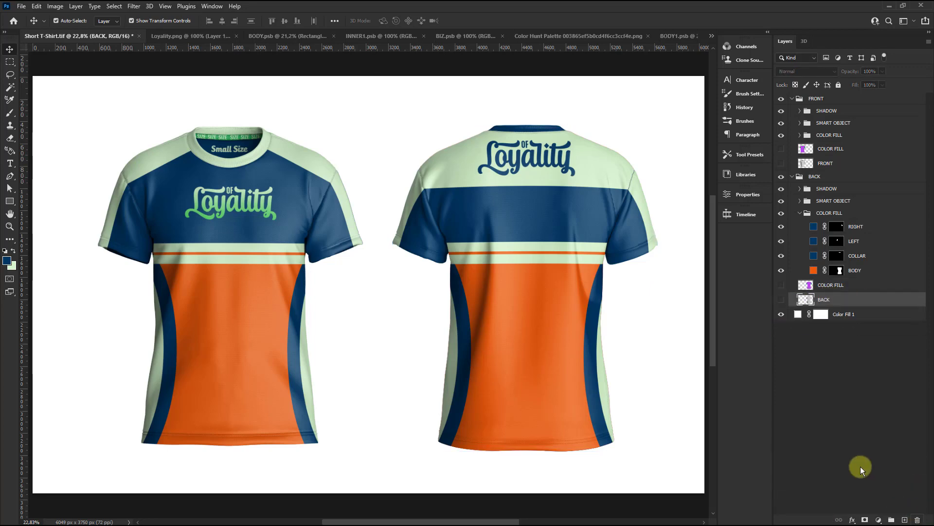
Change the Color Fill 1 background colour from white to soft green acd1a3.
click(801, 213)
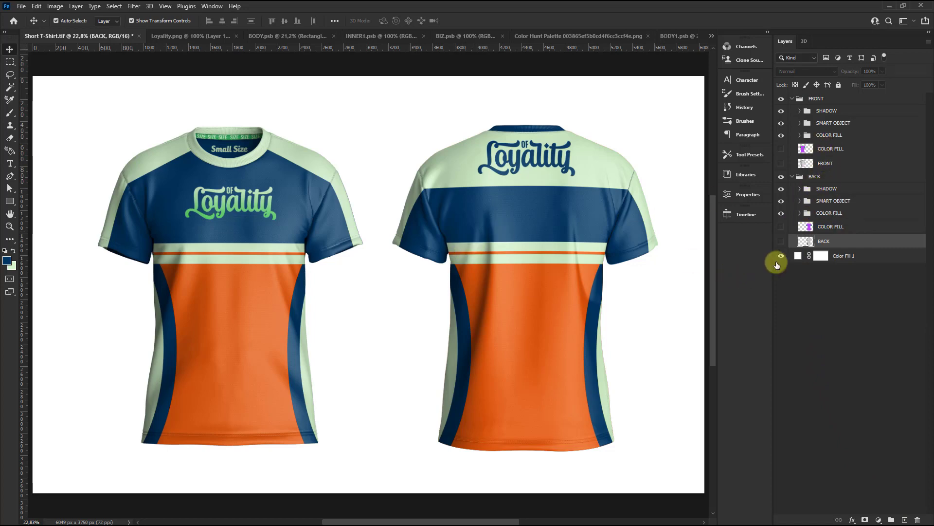
double_click(797, 257)
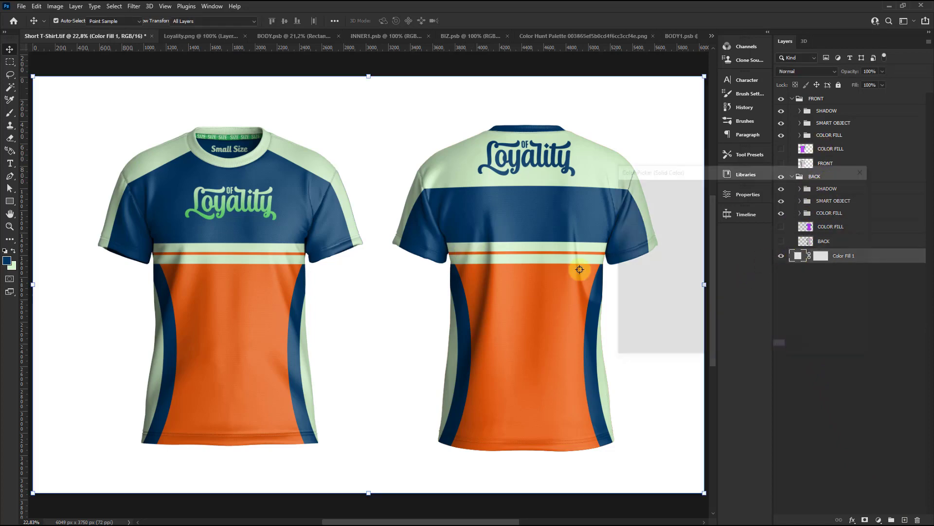
click(10, 265)
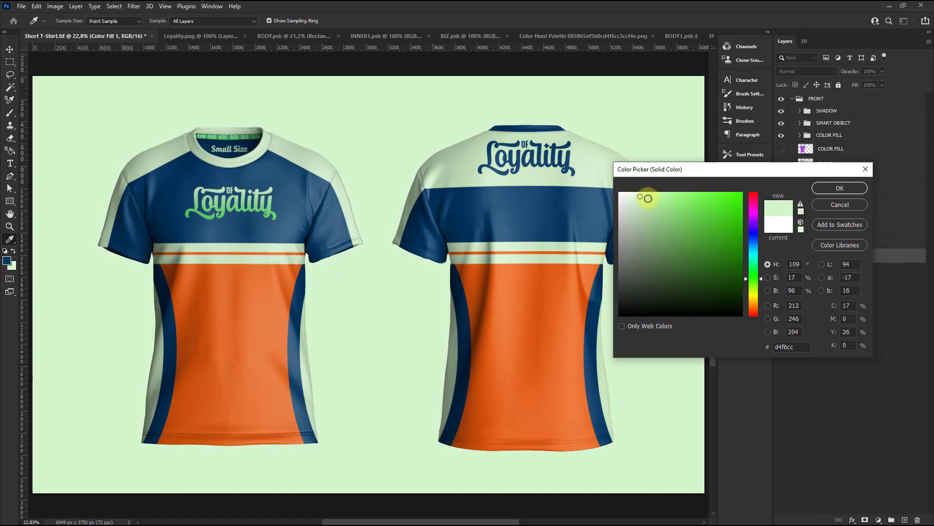
drag(651, 188, 647, 213)
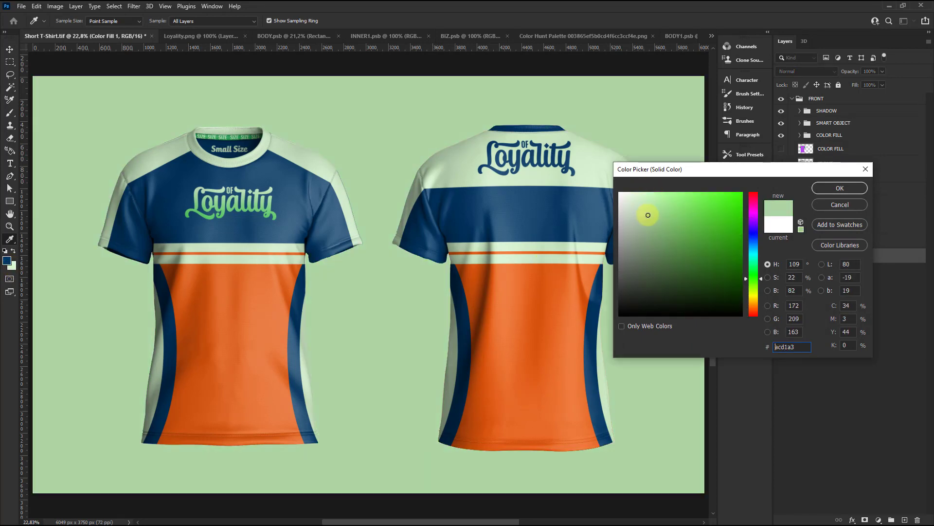
click(850, 188)
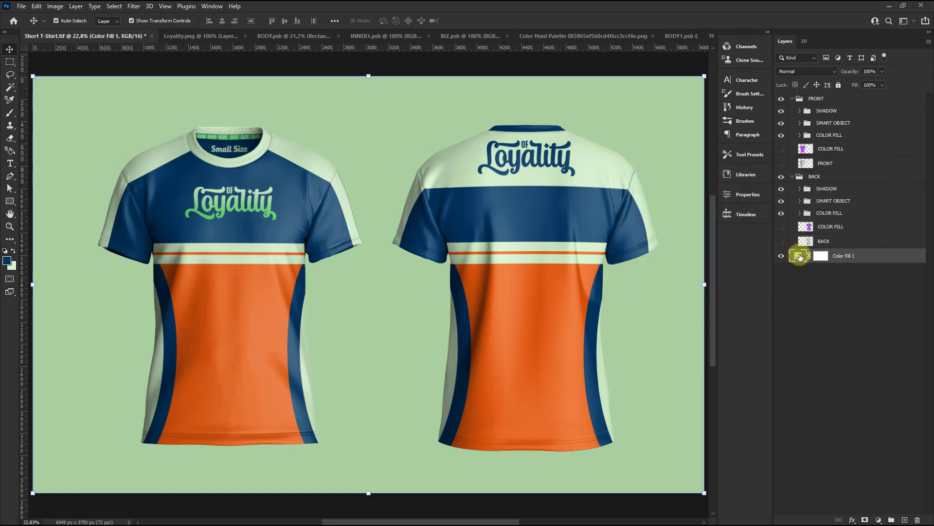
Close the BIZ, INNER1, BODY1, BODY and Color Hunt Palette documents, answering BODY's save prompt.
click(314, 61)
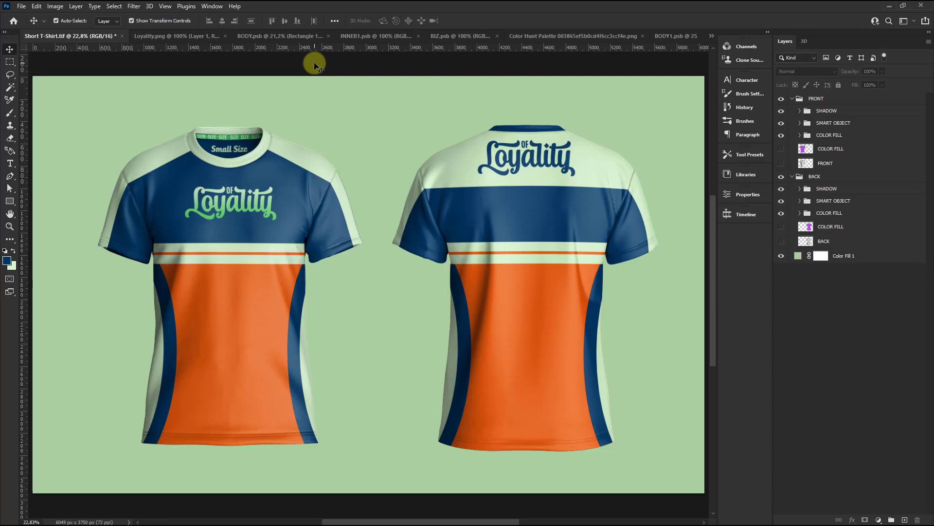
click(497, 36)
click(462, 36)
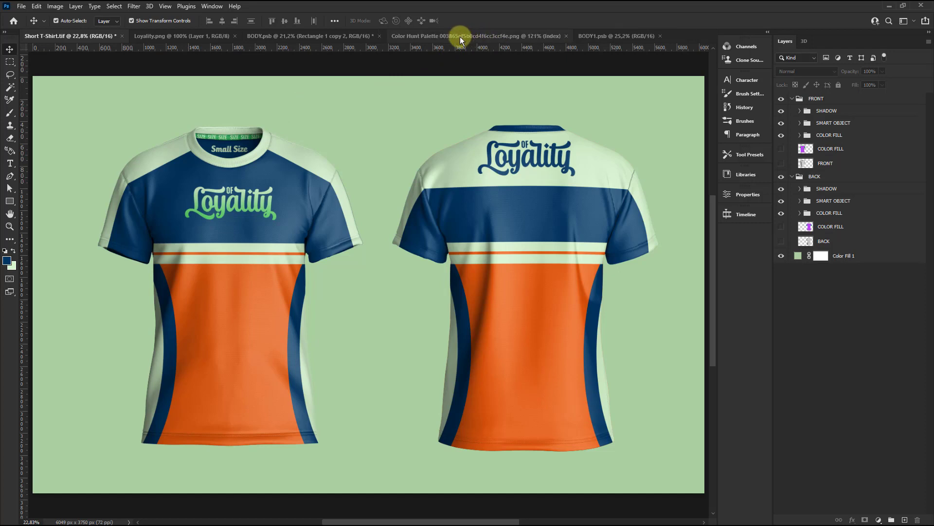
click(662, 36)
click(379, 36)
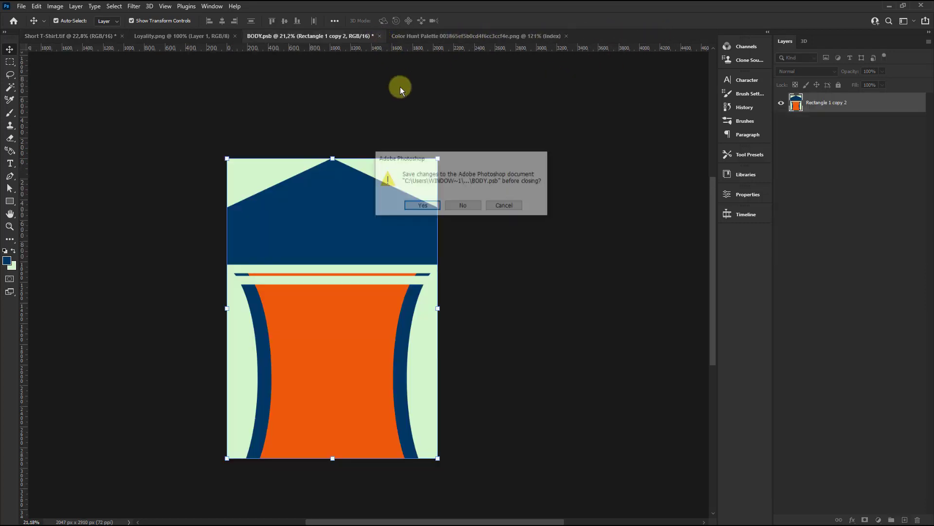
click(452, 205)
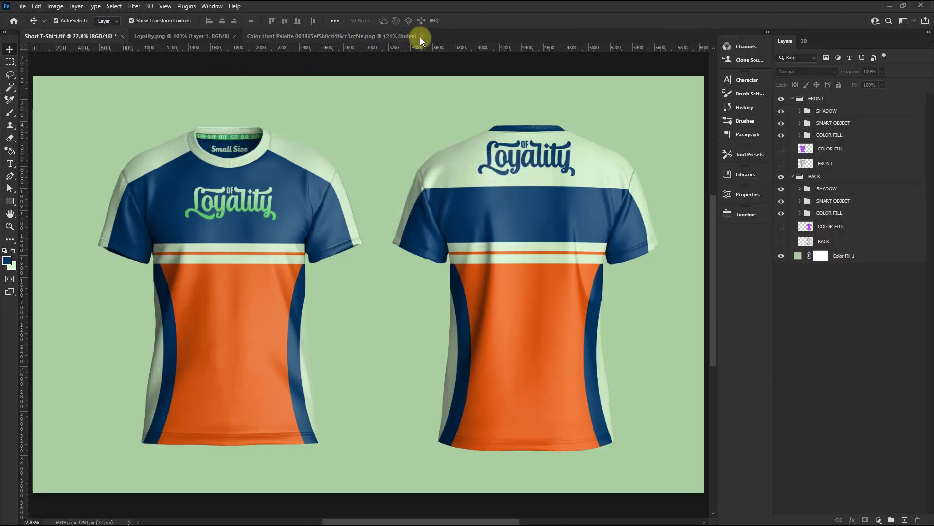
click(422, 36)
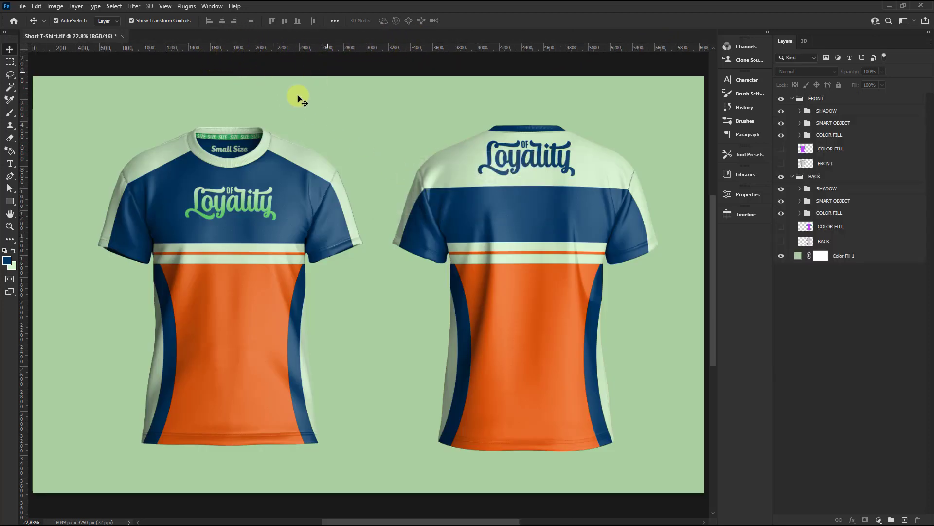